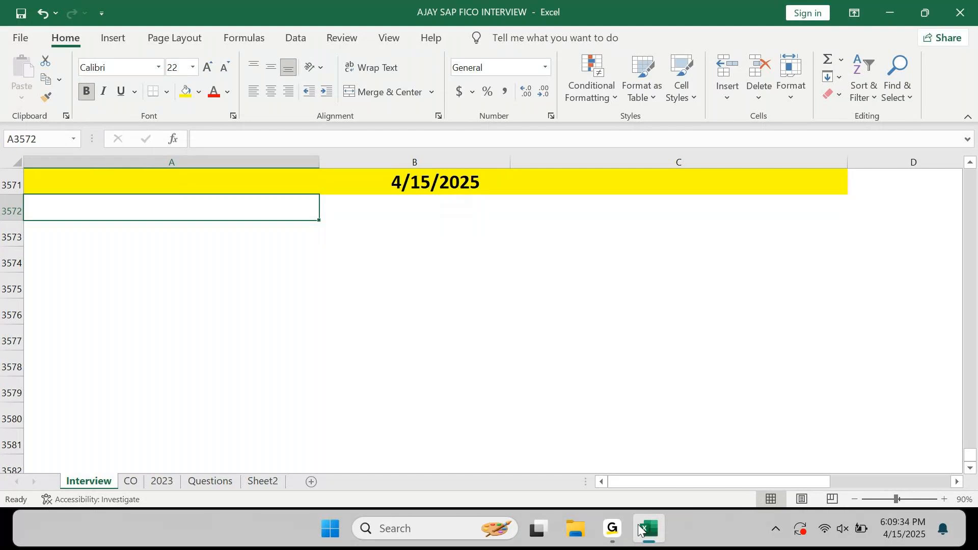
Type the heading 'Scenario 1:' under the 4/15/2025 banner.
type("Scenai")
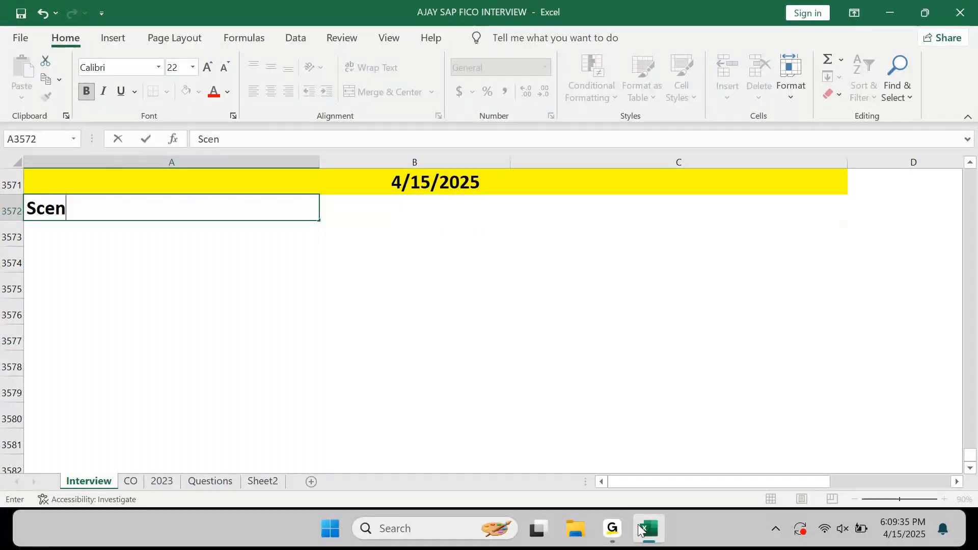
key("BackSpace")
type("tio")
key("BackSpace")
key("BackSpace")
key("BackSpace")
type("rio 1")
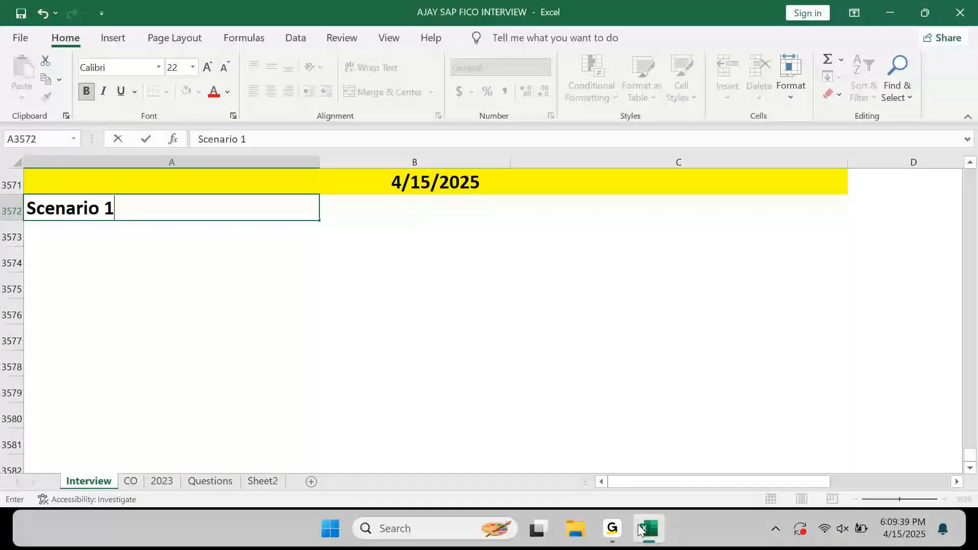
type(":")
key("Return")
Add the line 'Create a BP Vendor.. Upadte Three Bank Account Details of Vendor.' below it.
type("C")
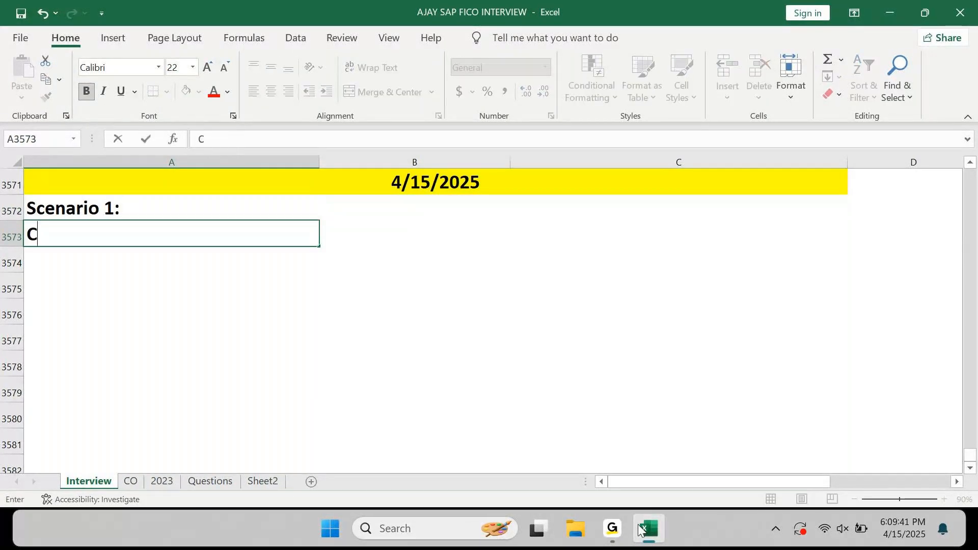
type("reate a B")
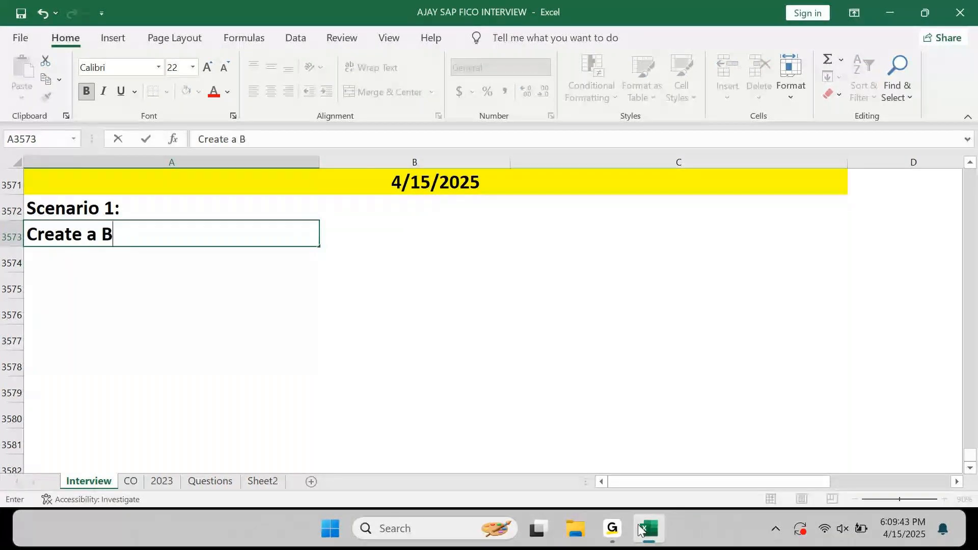
type("P Vendot")
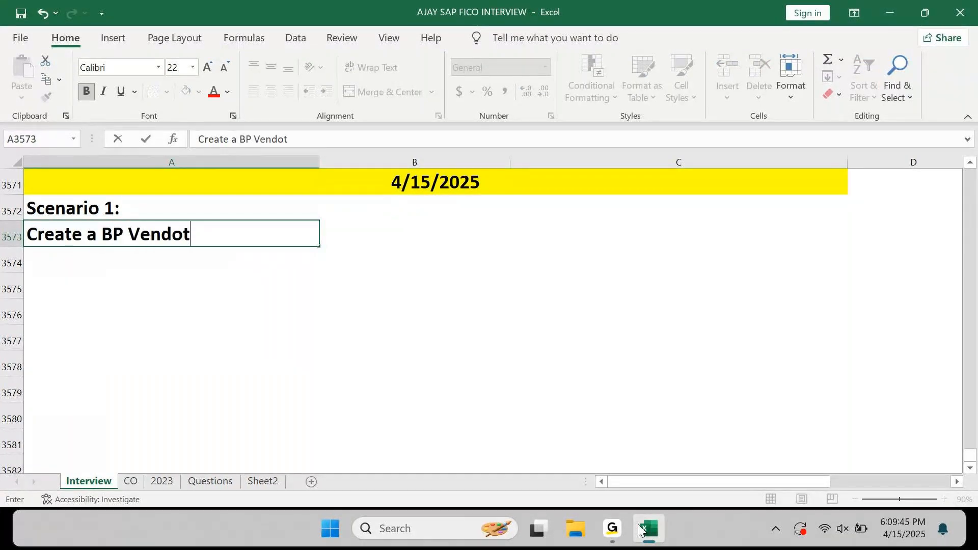
key("BackSpace")
type("r.. Upadte ")
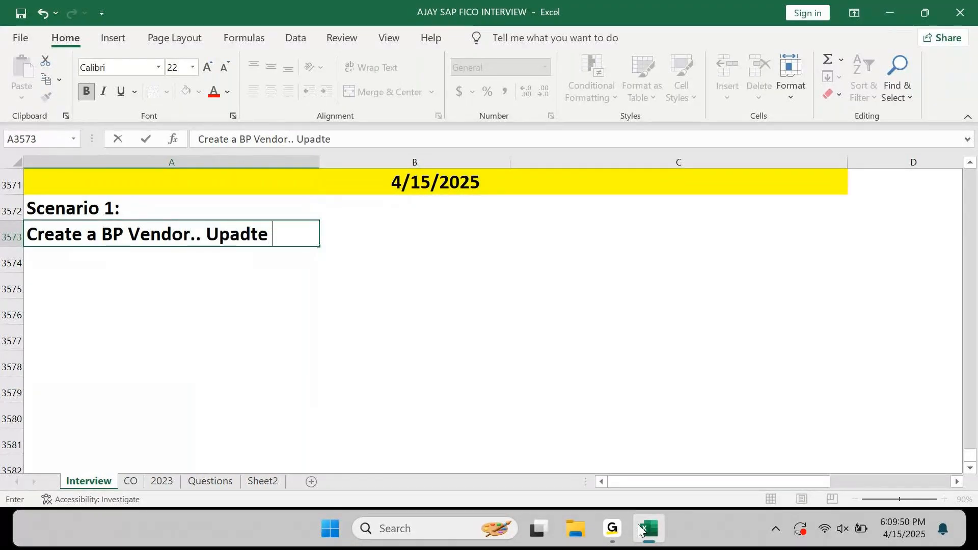
type("Three")
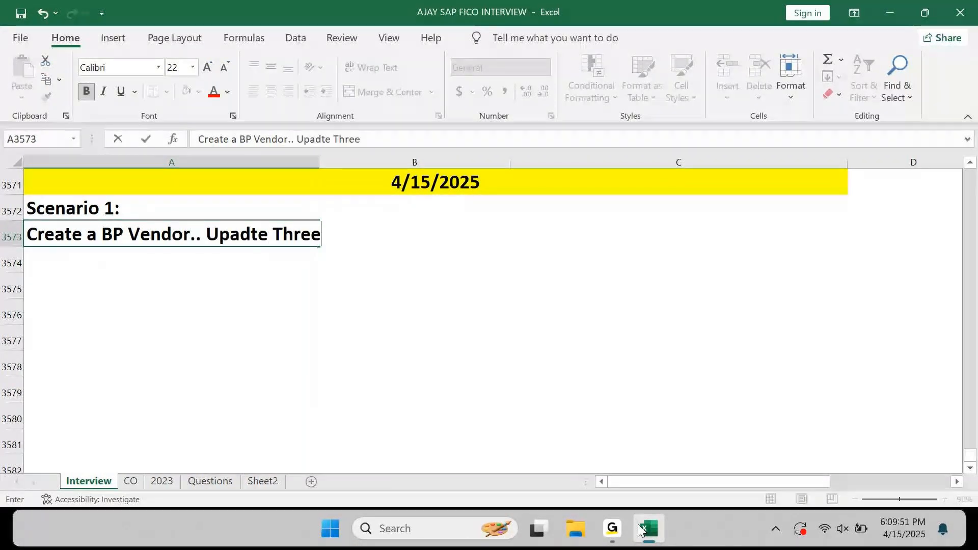
type(" Bank Acc")
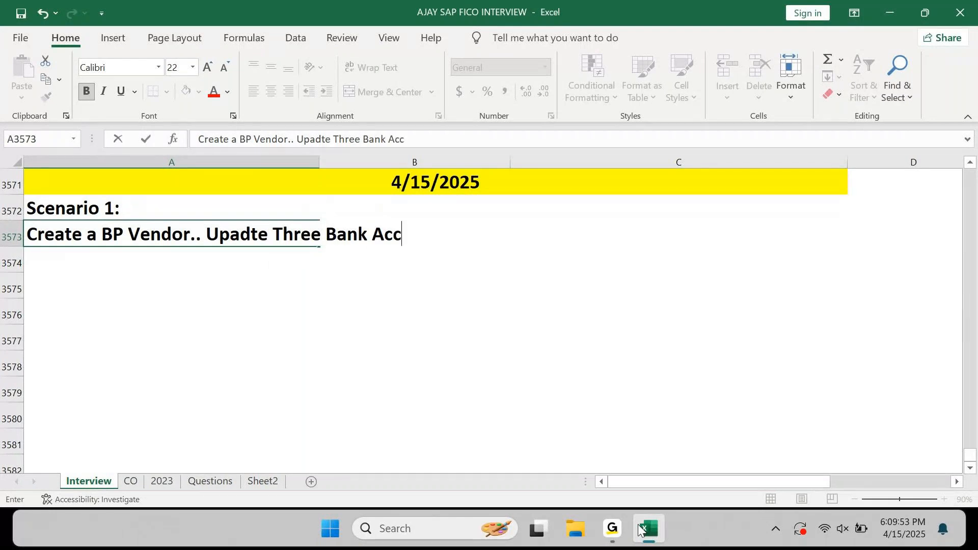
type("ount De")
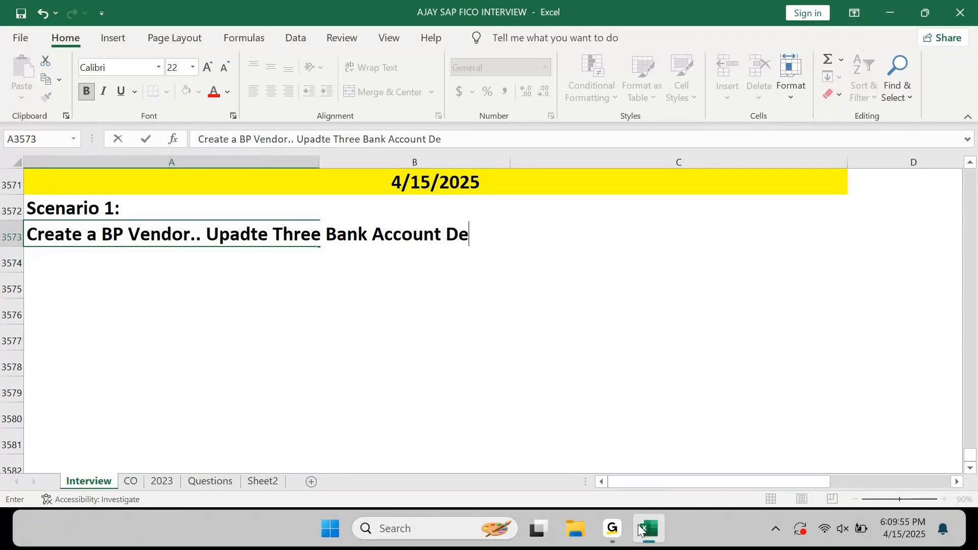
type("tails of ")
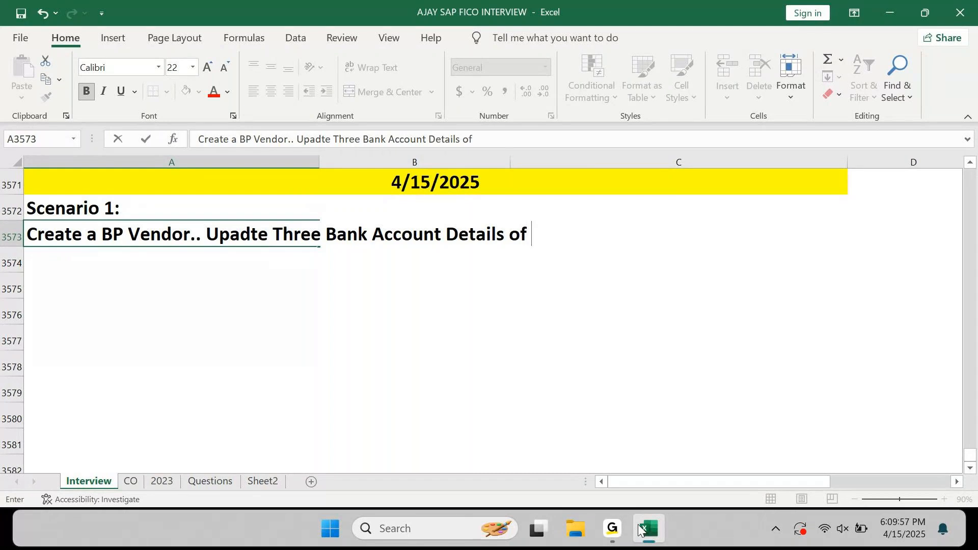
type("Vendor.")
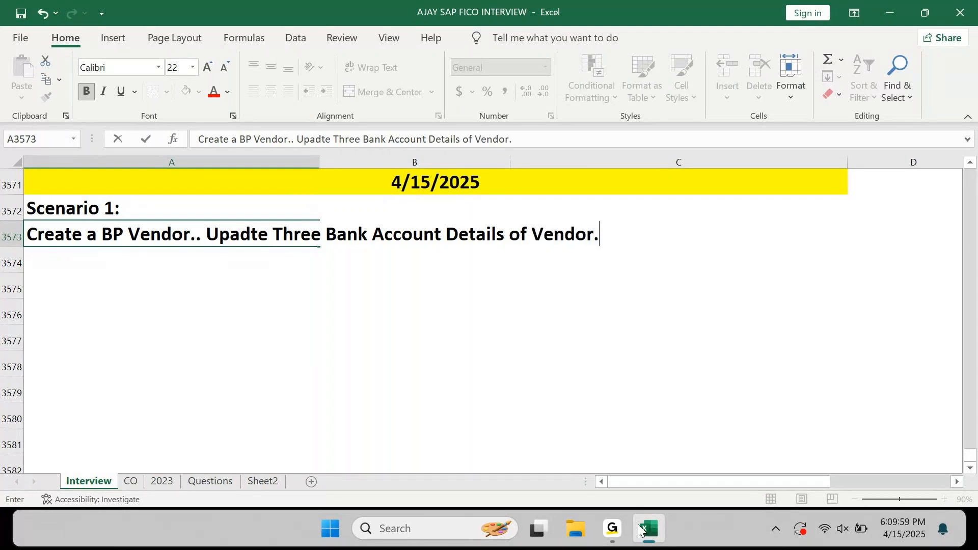
key("Return")
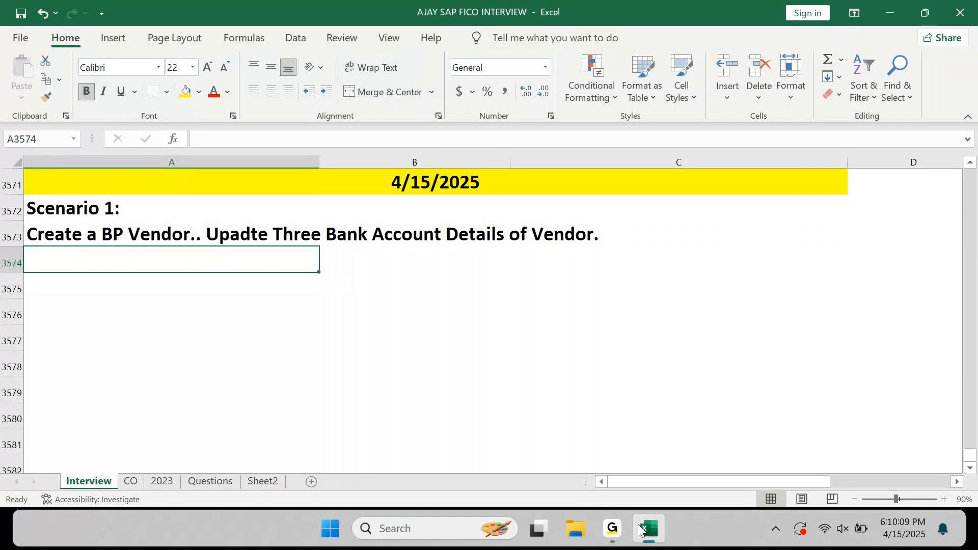
Enter the label 'Vendor Bank 1' in A3574.
type("Bna")
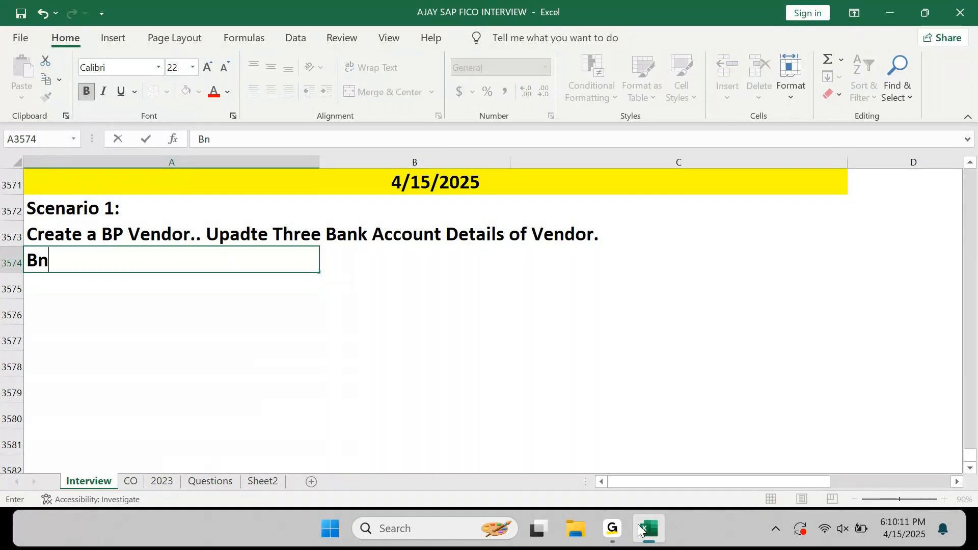
key("BackSpace")
key("BackSpace")
type("ank 1")
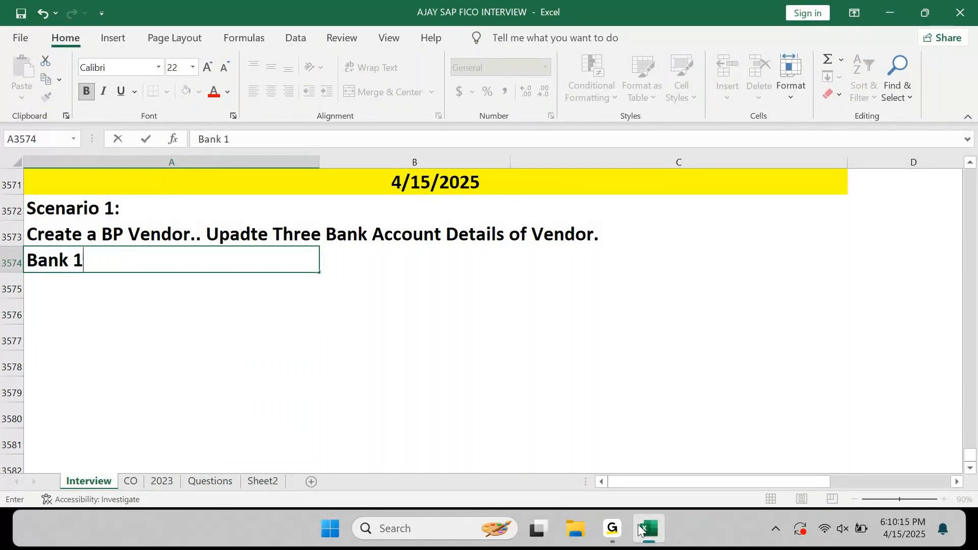
key("F2")
type("Vendor")
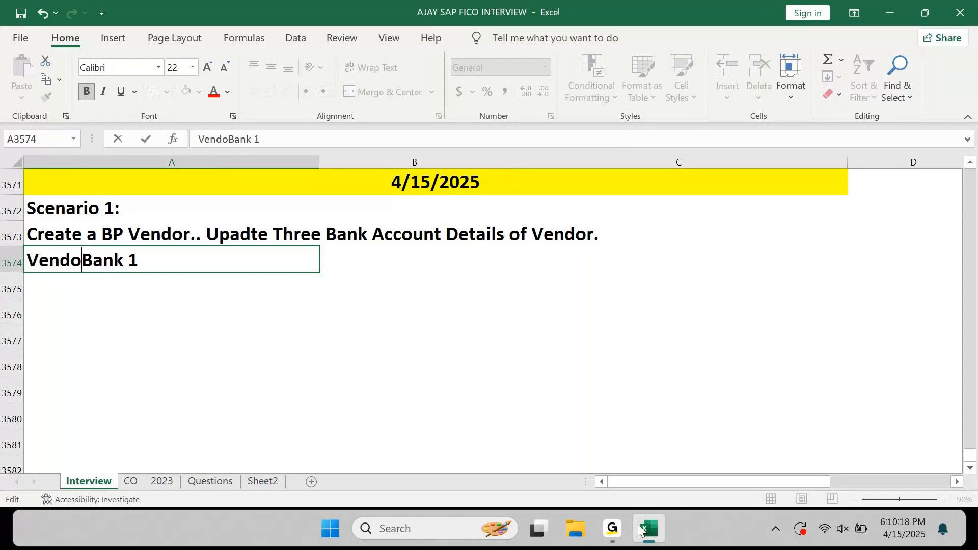
key("Return")
Fill the label down two rows and change the copies to 'Vendor Bank 2' and 'Vendor Bank 3'.
key("ctrl+d")
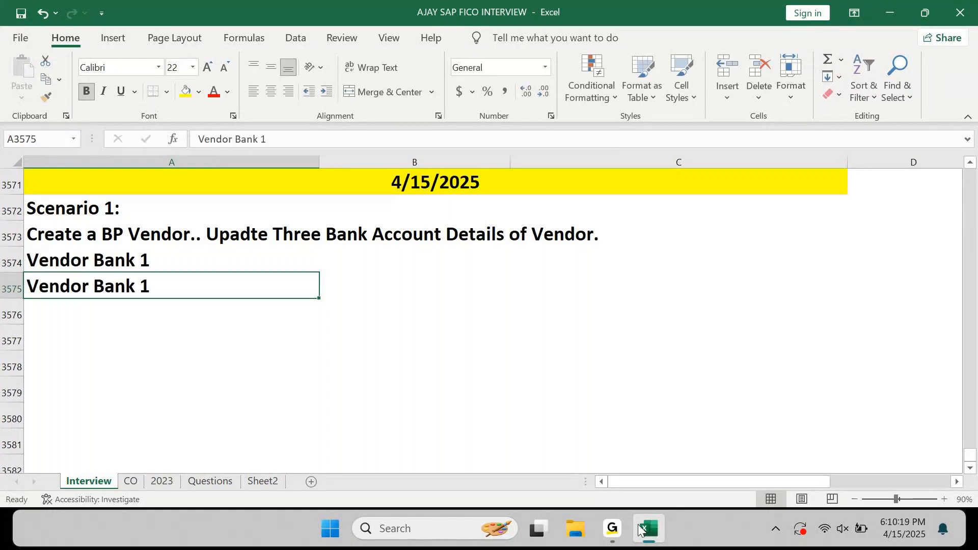
key("Down")
key("ctrl+d")
key("Up")
key("F2")
key("BackSpace")
type("2")
key("Return")
key("F2")
key("BackSpace")
type("3")
key("shift+Return")
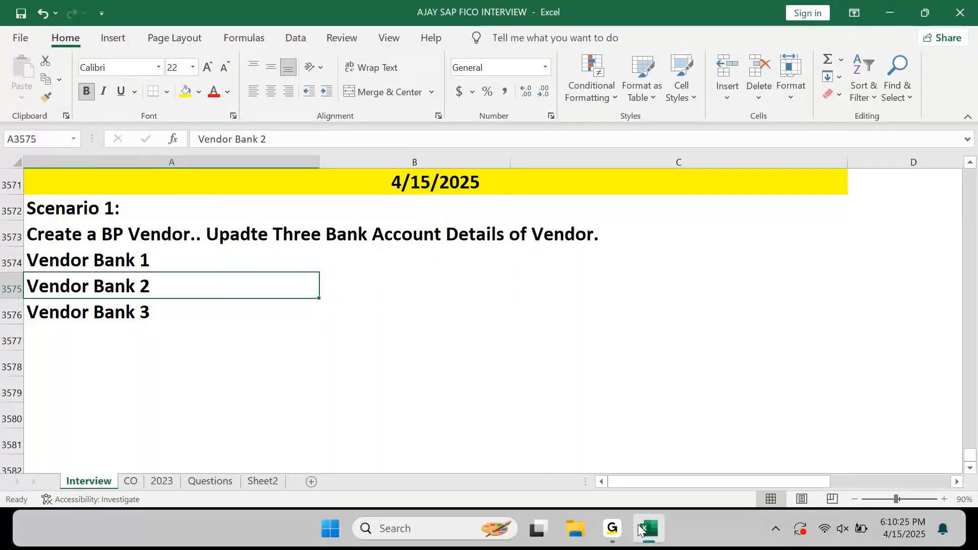
Enter HDFC Bank, SBI Bank and Kotak Bank beside the three vendor bank labels.
key("Up")
key("Right")
type("HDFC ")
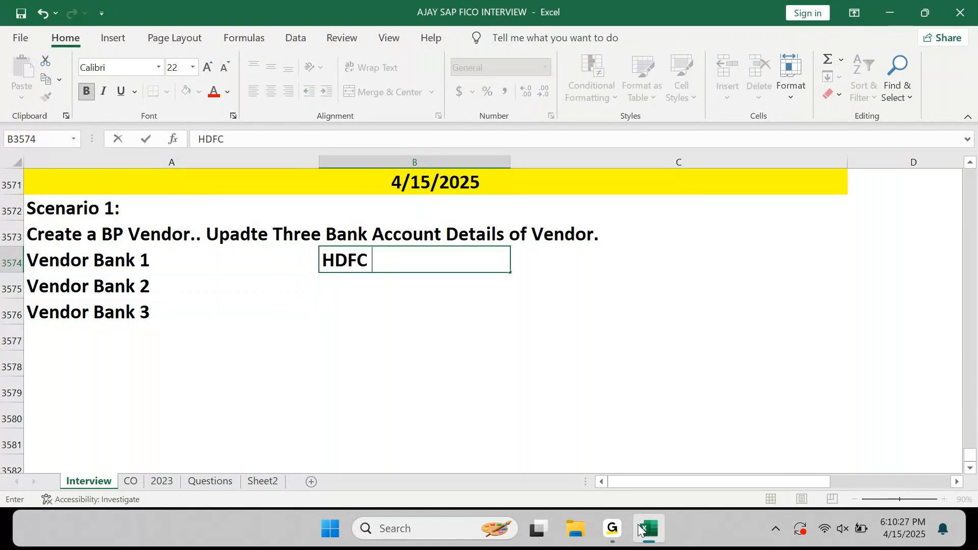
type("Bank")
key("Return")
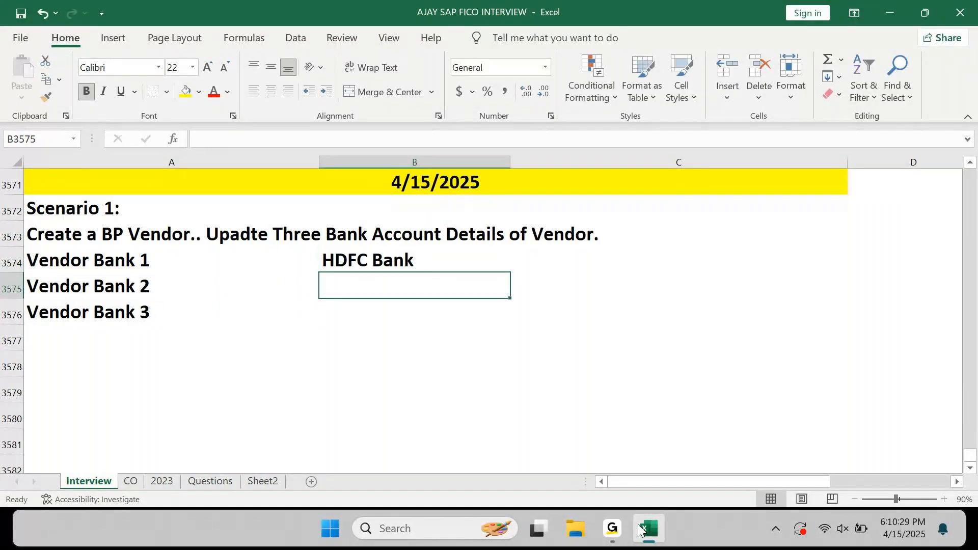
type("CITI")
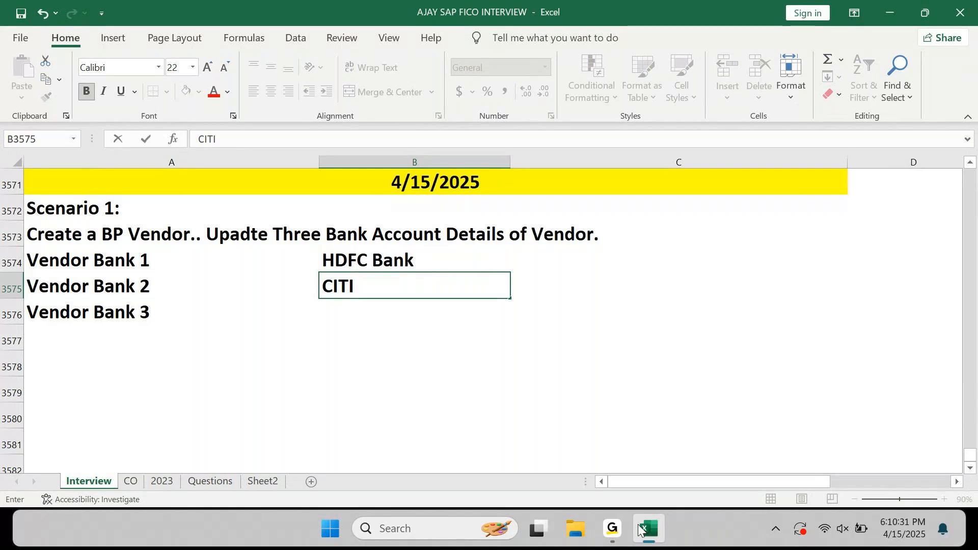
key("Escape")
type("SBI Bank")
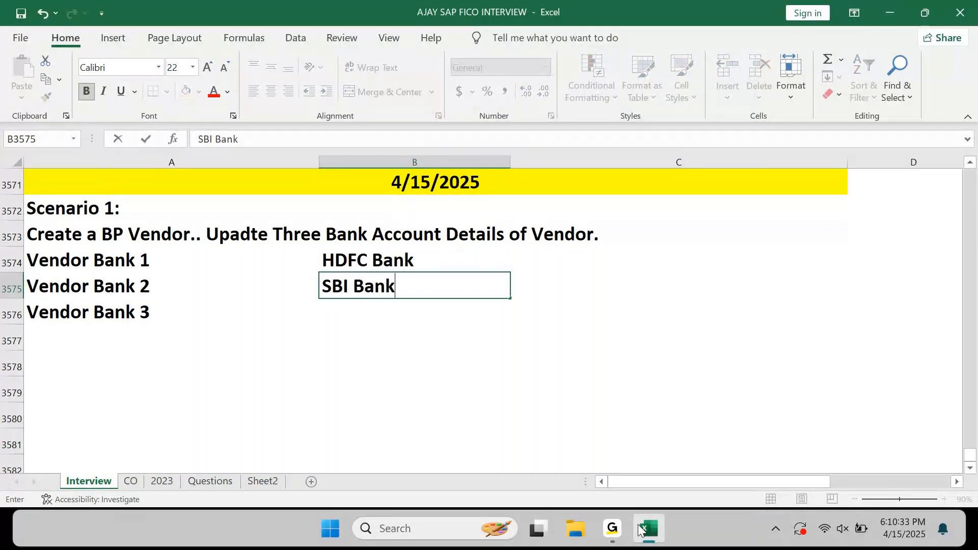
key("Return")
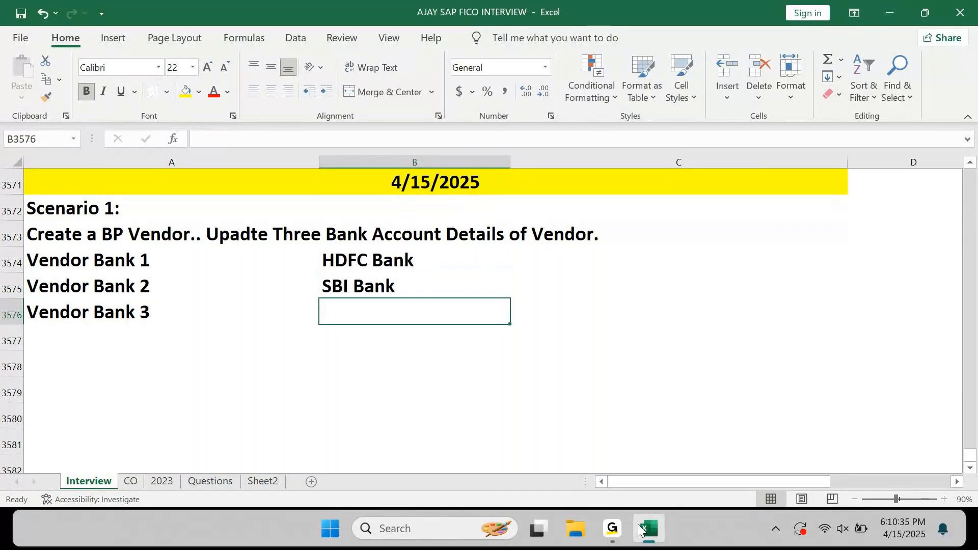
type("KOtak Ban")
key("BackSpace")
type("nk")
key("Return")
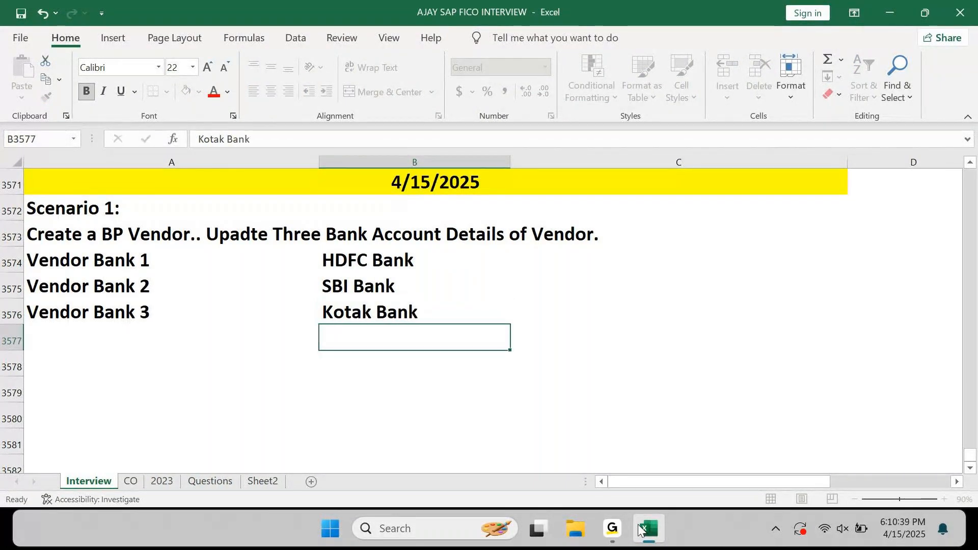
key("Up")
key("Up")
key("Up")
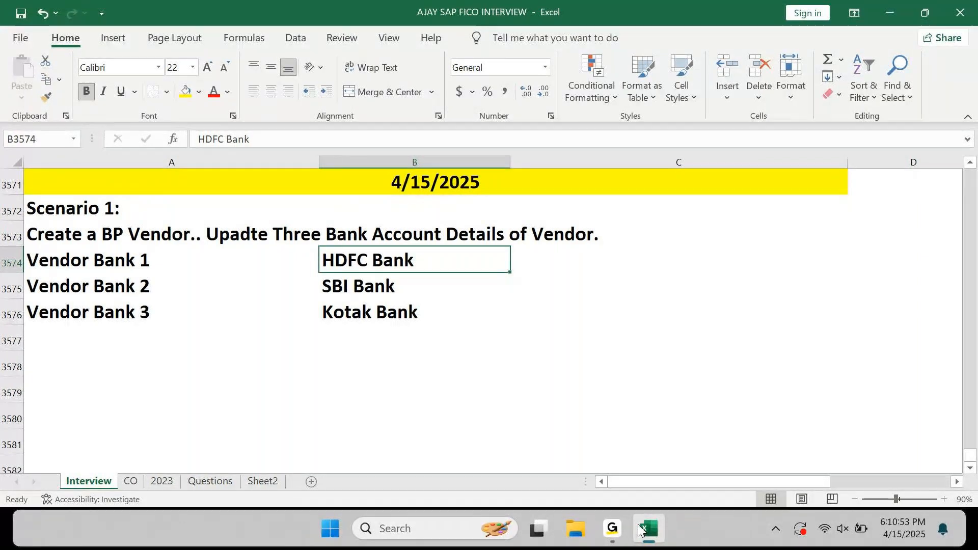
key("Right")
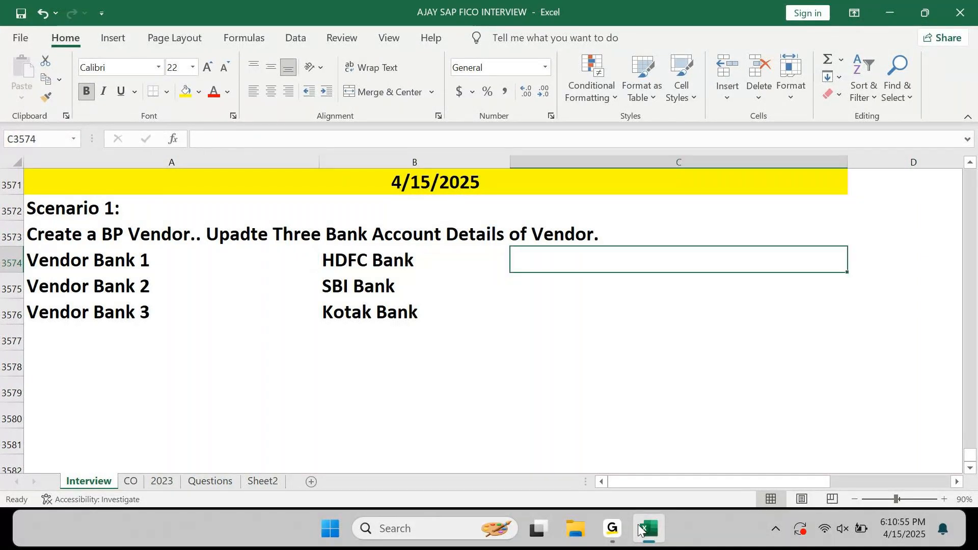
key("Left")
key("Right")
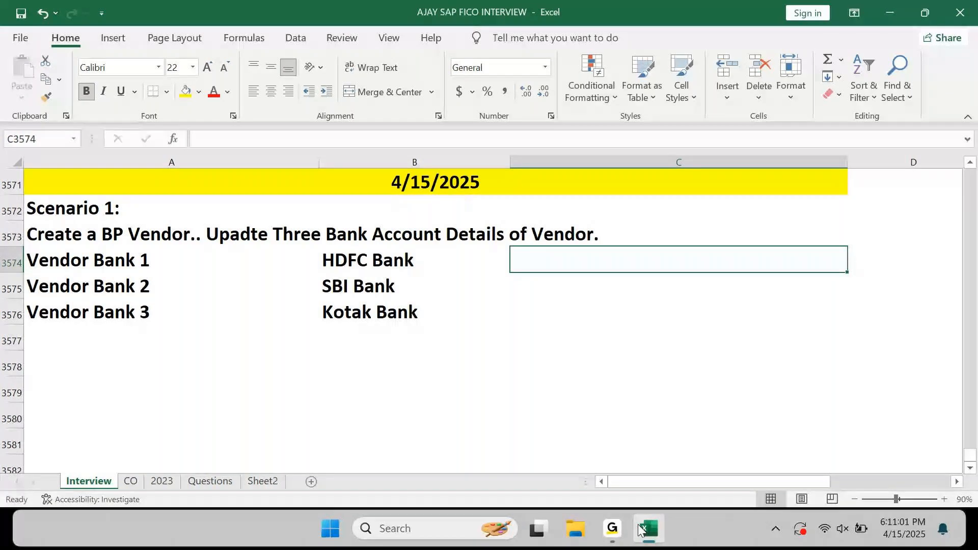
type("112")
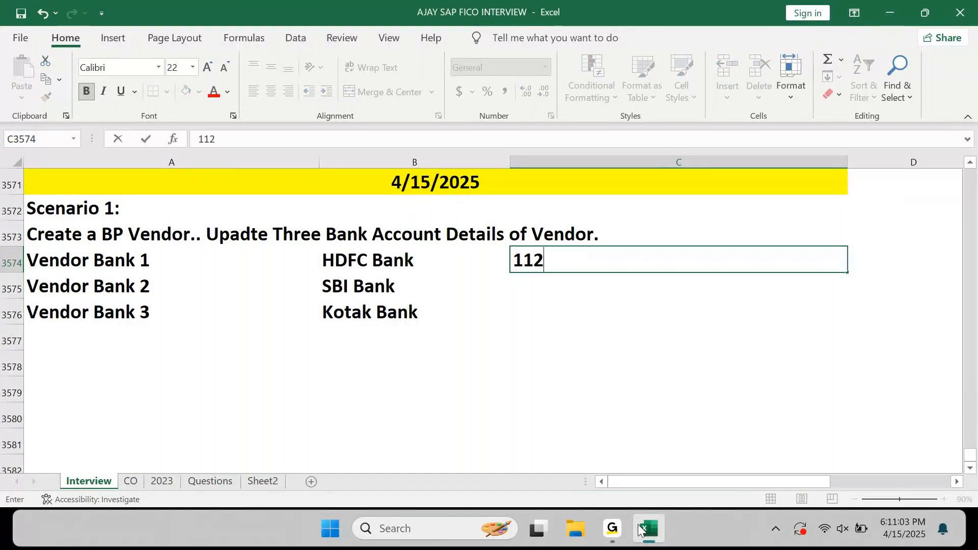
type("233")
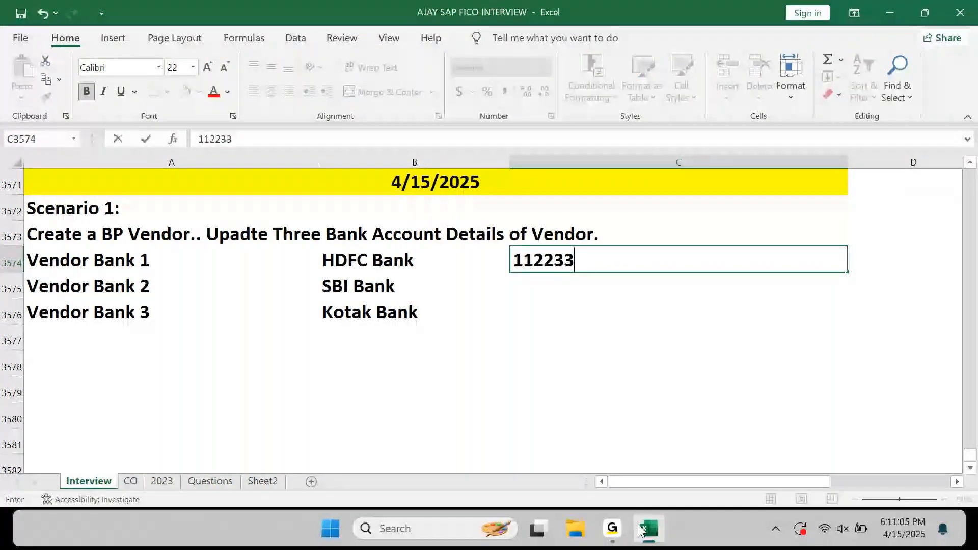
type("44455")
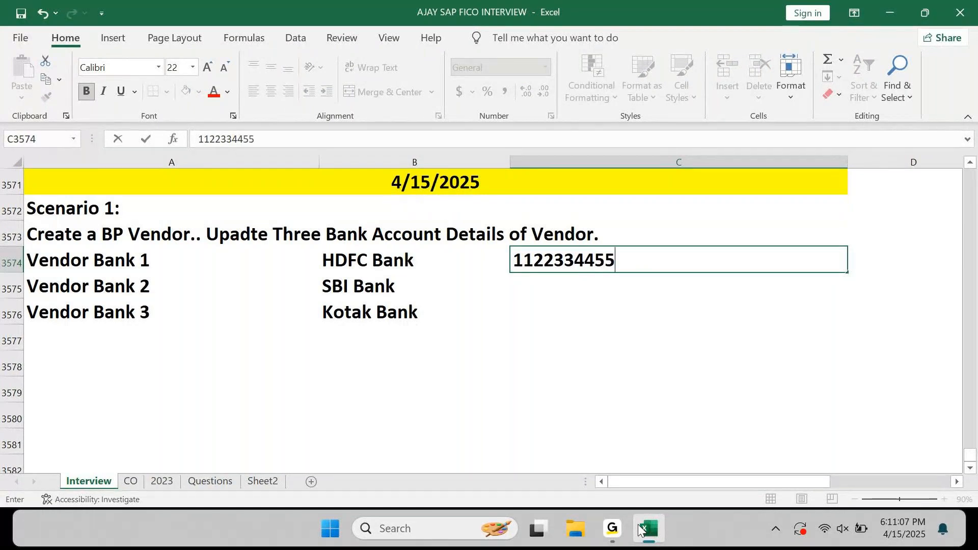
key("Return")
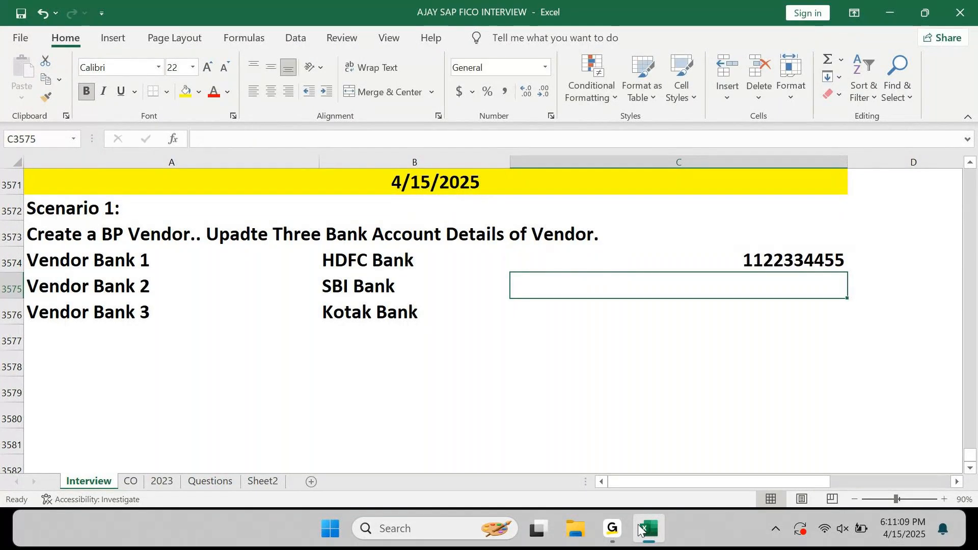
key("Up")
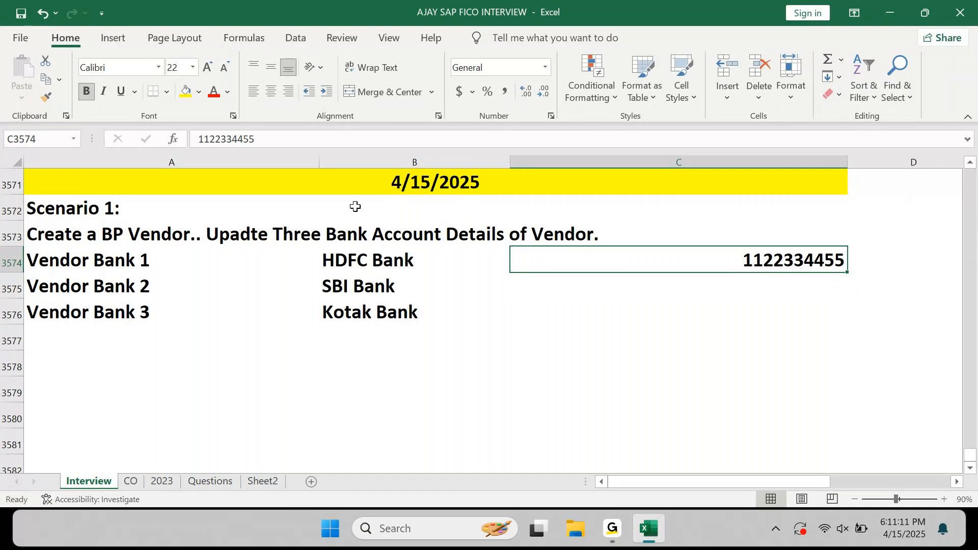
left_click(255, 91)
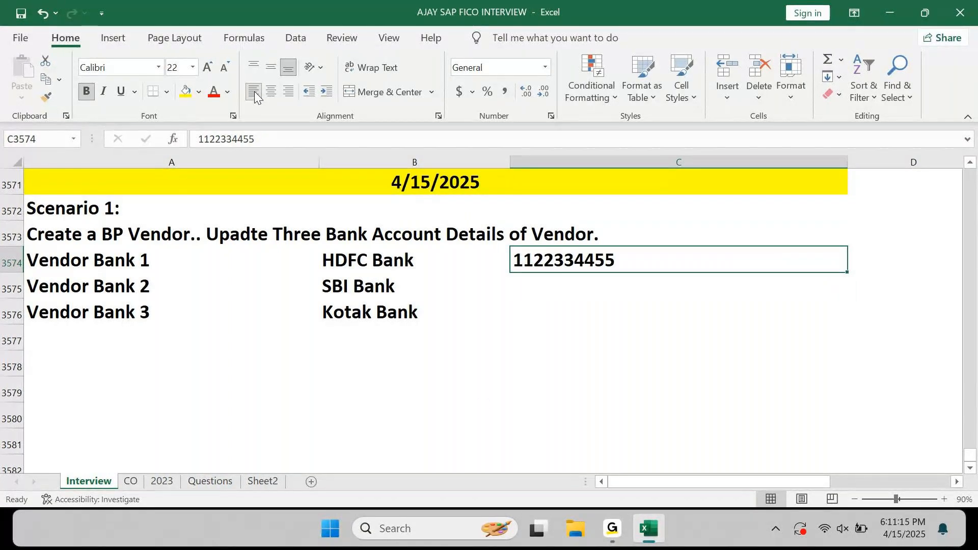
type("22")
key("Escape")
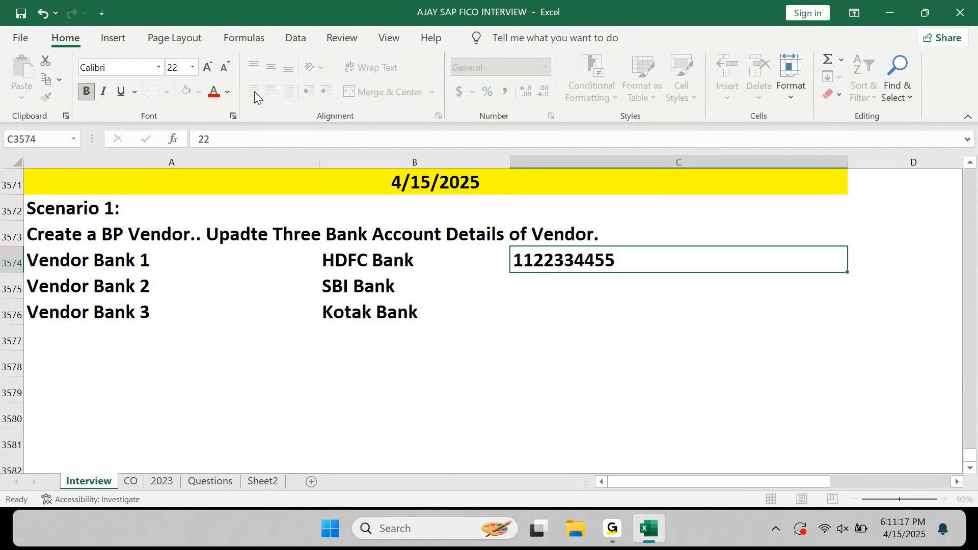
key("Down")
type("2233")
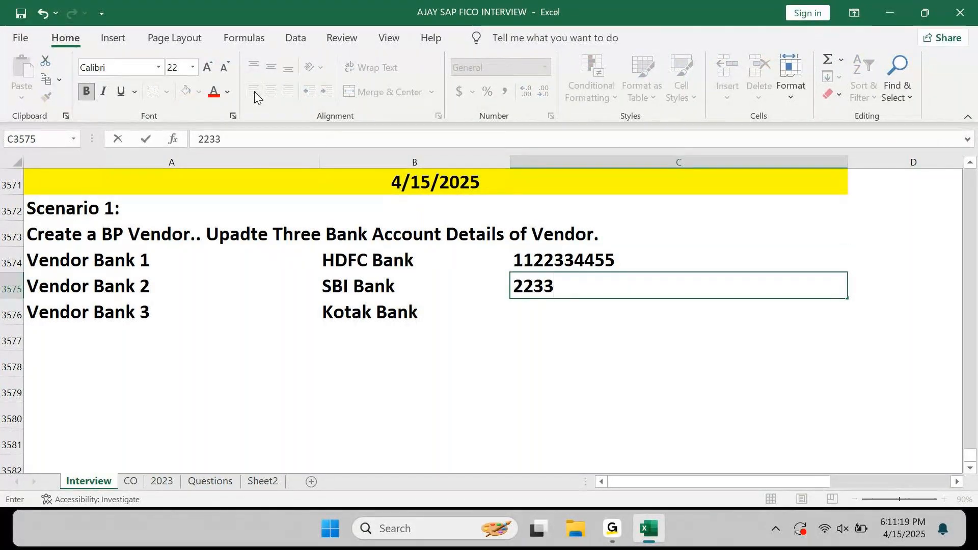
type("445566")
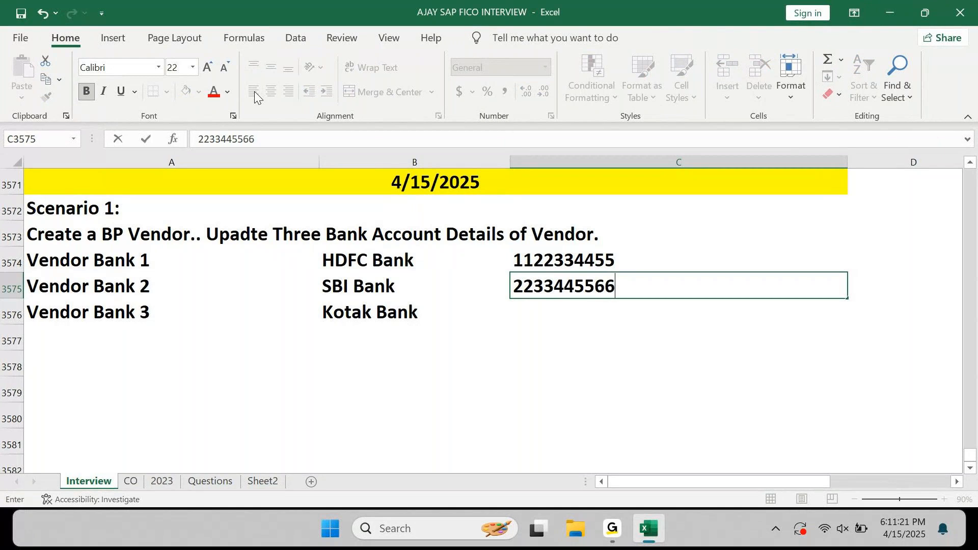
key("Return")
key("Up")
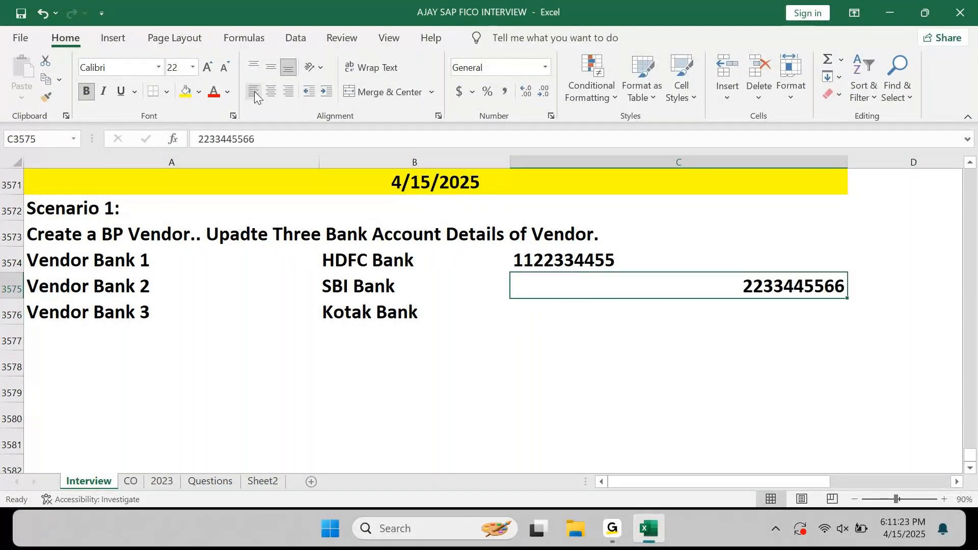
key("shift+Down")
left_click(255, 94)
key("Down")
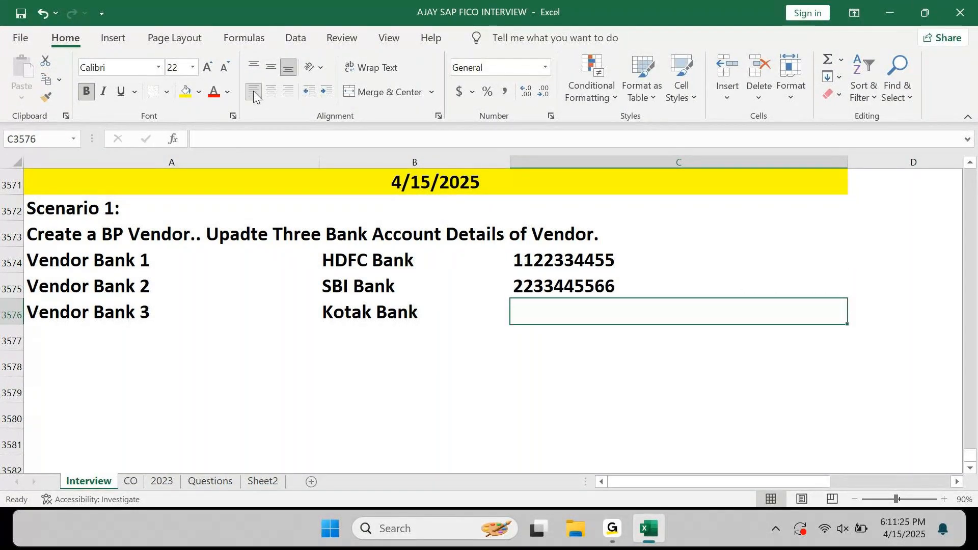
type("33")
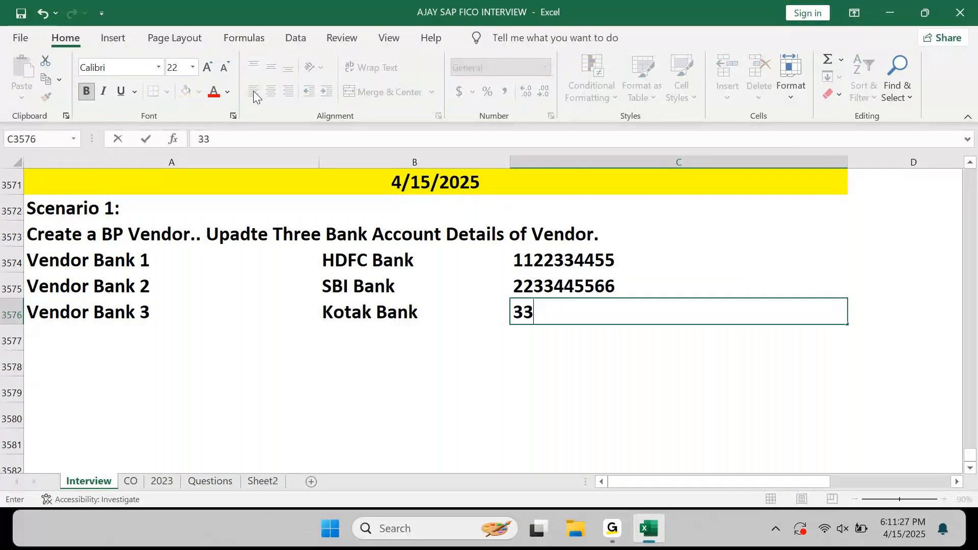
type("44556677")
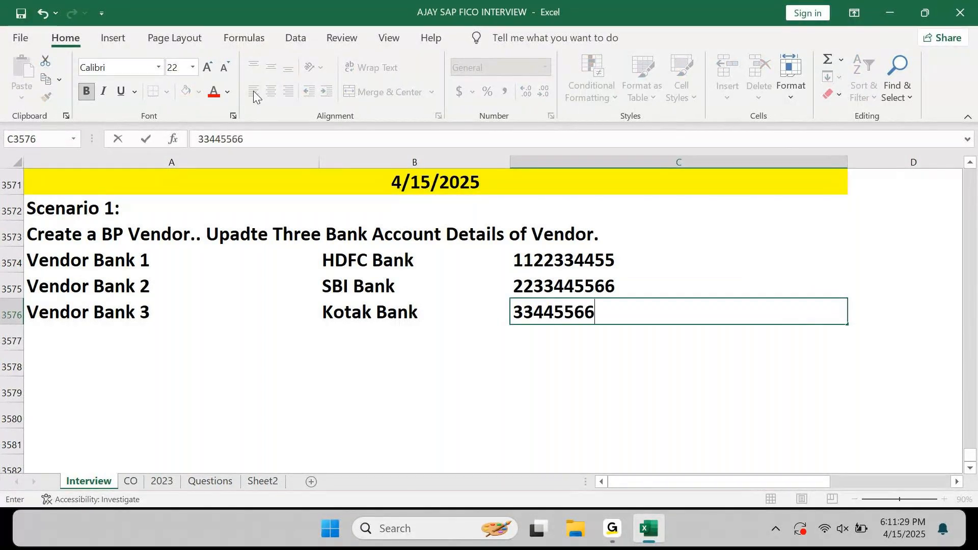
key("Return")
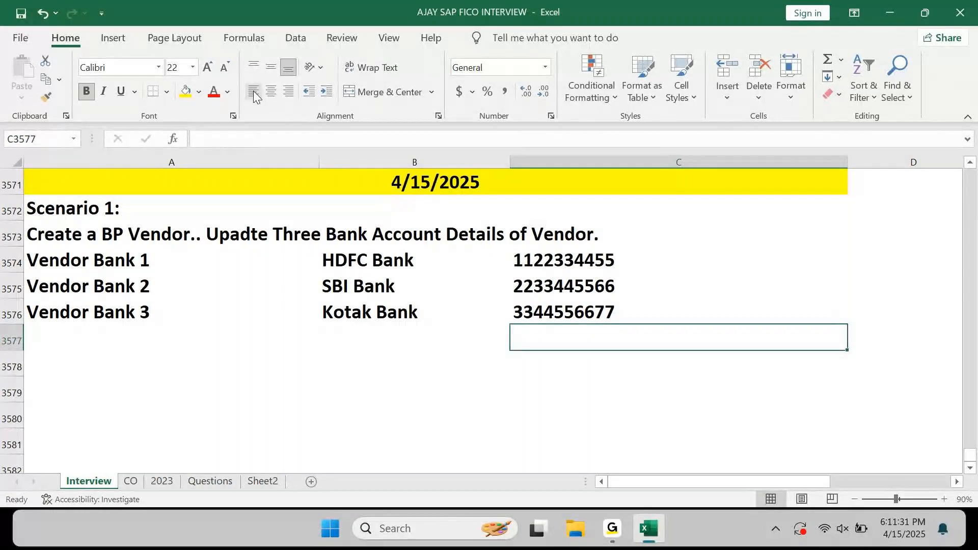
key("ctrl+s")
key("Up")
key("Up")
key("Up")
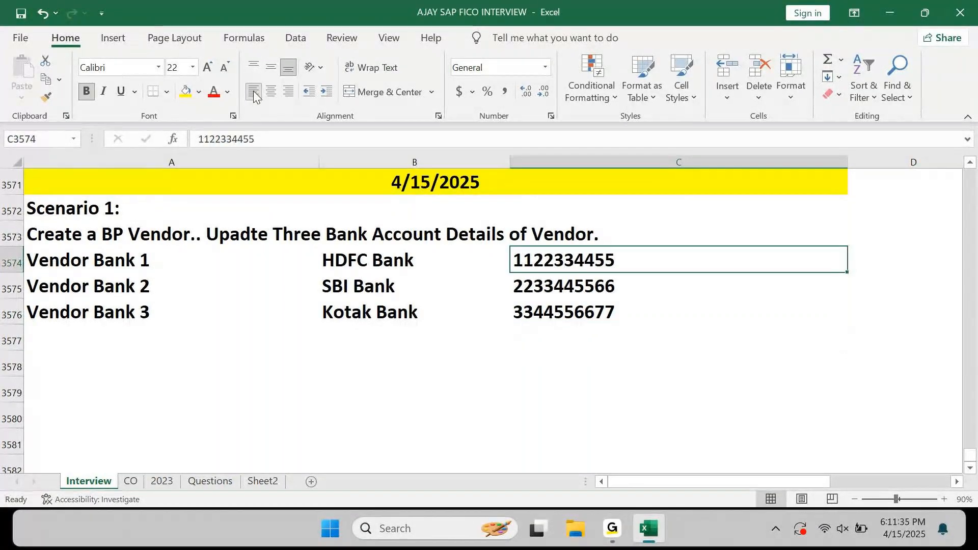
AutoFit column C to the three account numbers.
key("shift+Down")
key("shift+Down")
key("alt+h")
key("o")
key("i")
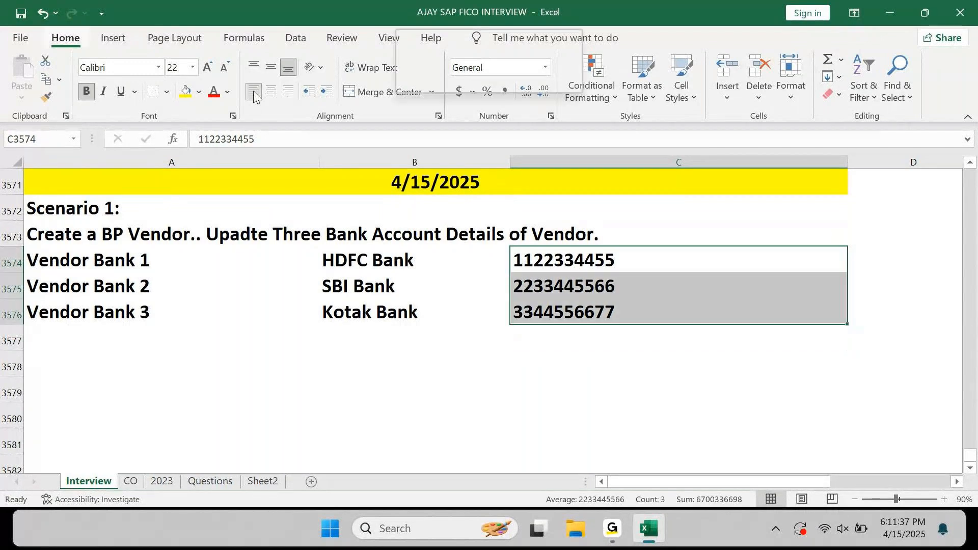
Enter bank IDs HDFCT01, SBIT01 and KOTAKT01 beside the account numbers in column D.
key("Right")
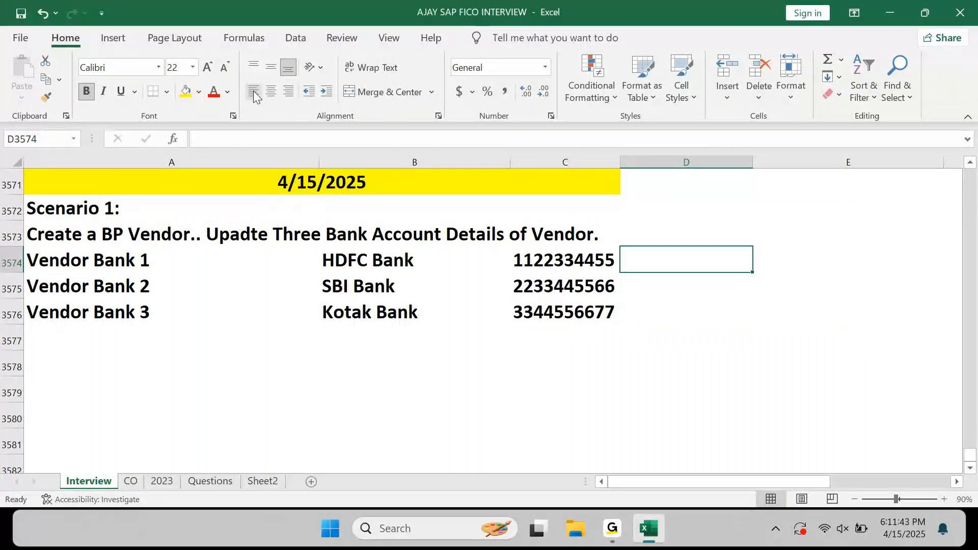
type("HDFC")
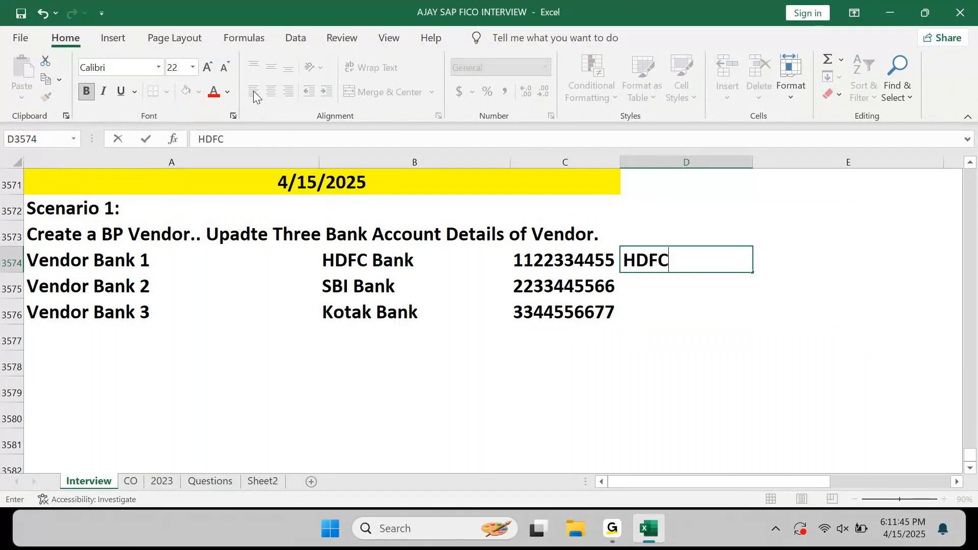
type("T01")
key("Return")
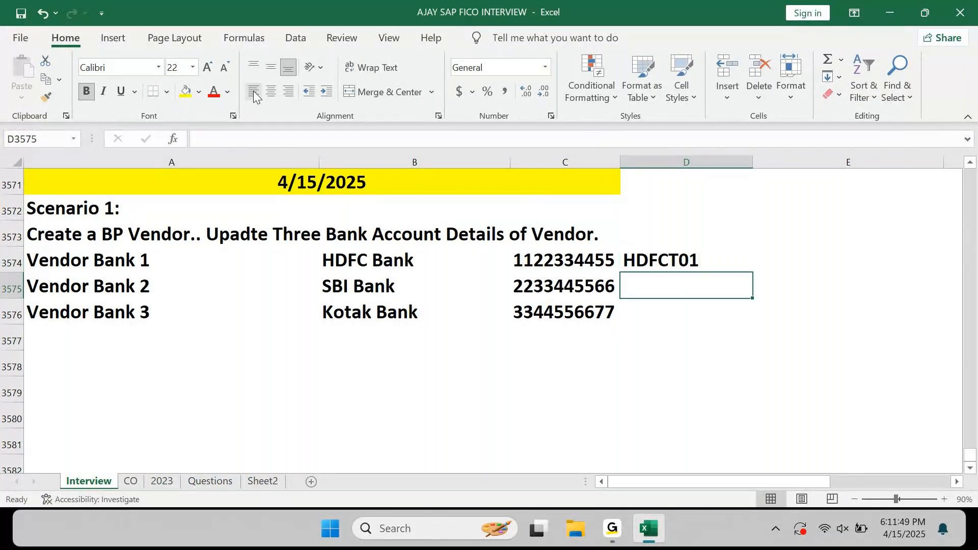
type("SBIT01")
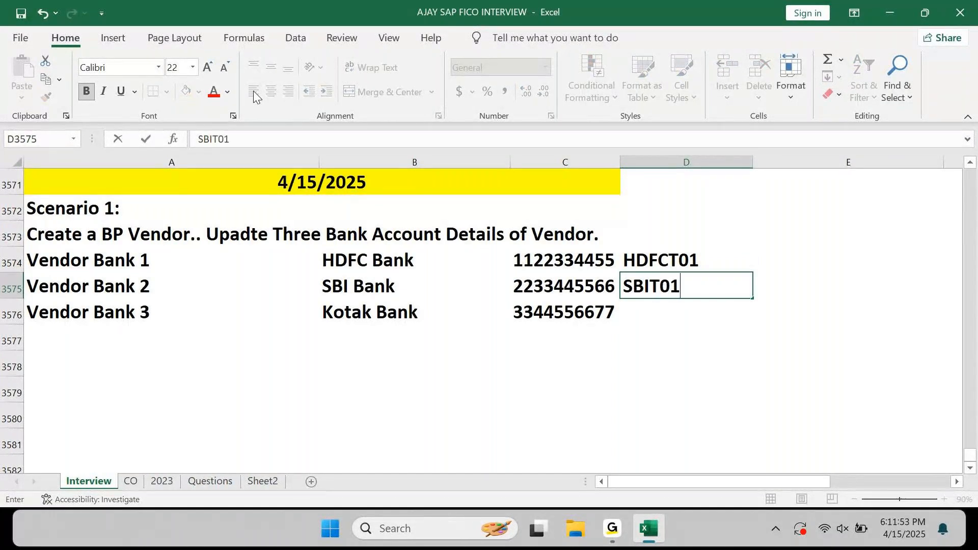
key("Return")
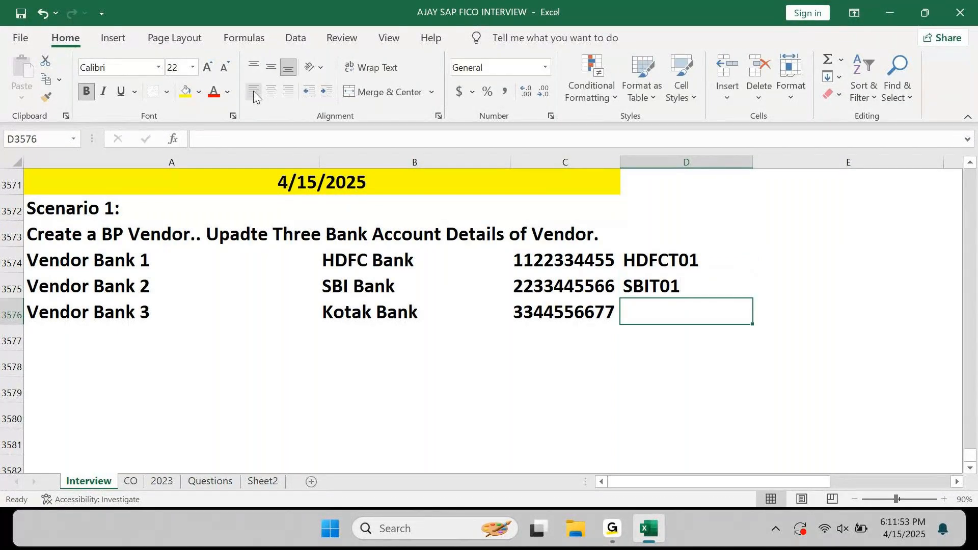
type("KO")
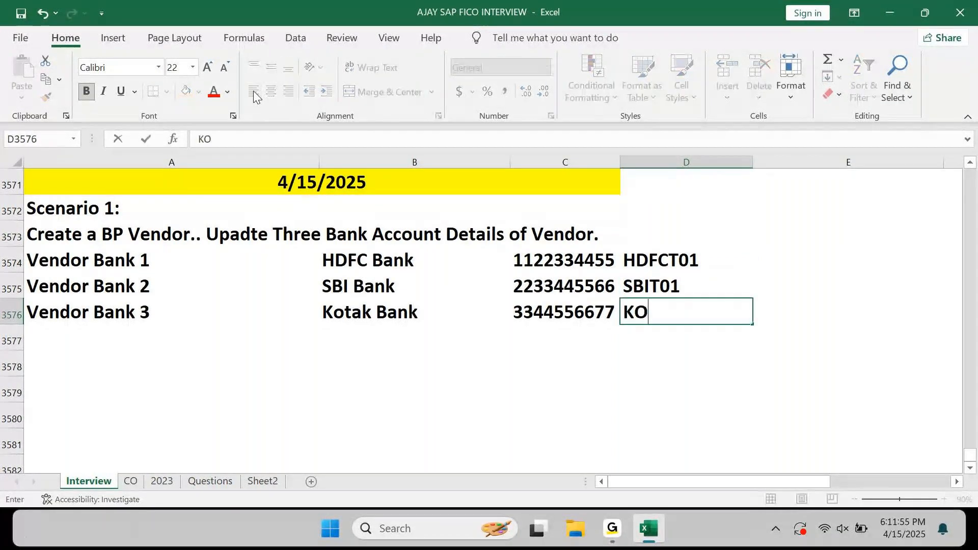
type("TAKT01")
key("Return")
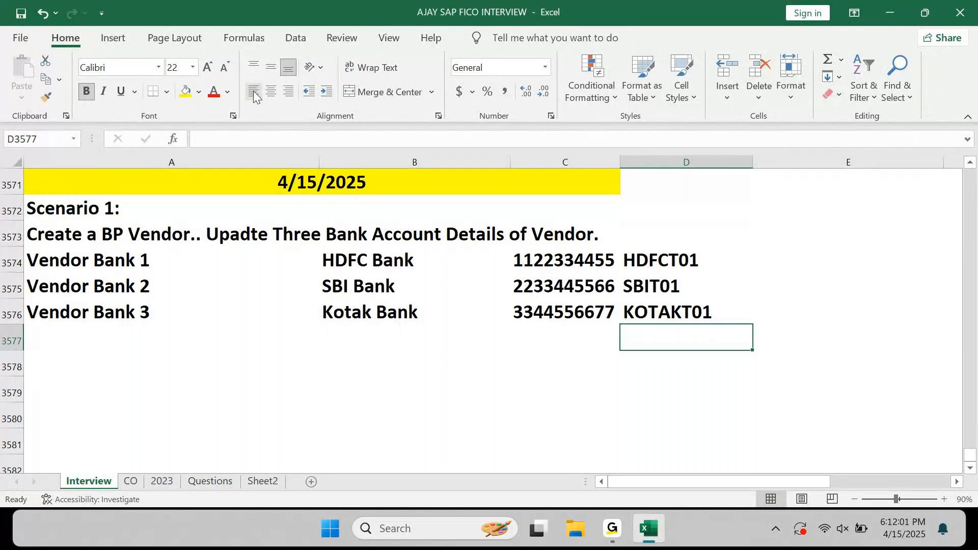
key("Home")
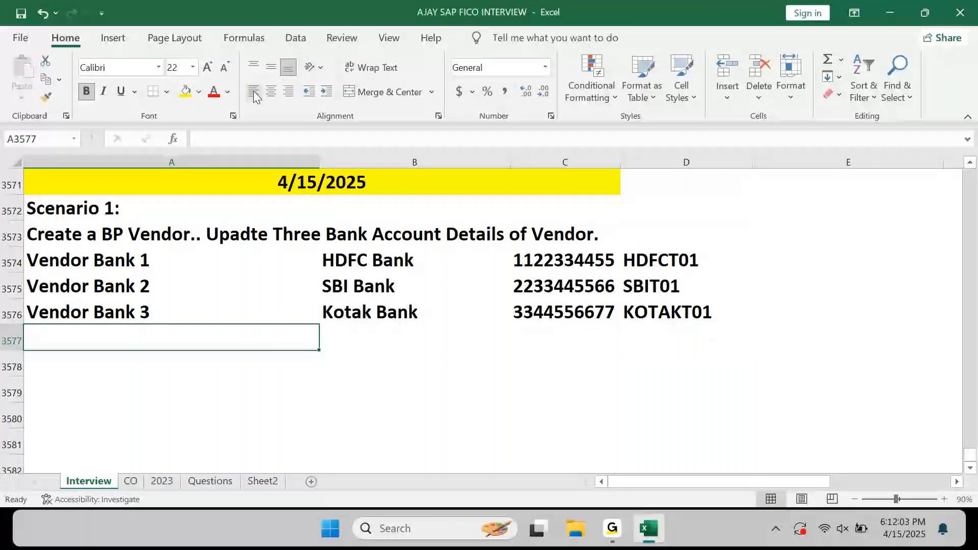
Add the heading 'Create 3 Vendor Invoices' below the bank details.
key("Down")
type("cREATE 3")
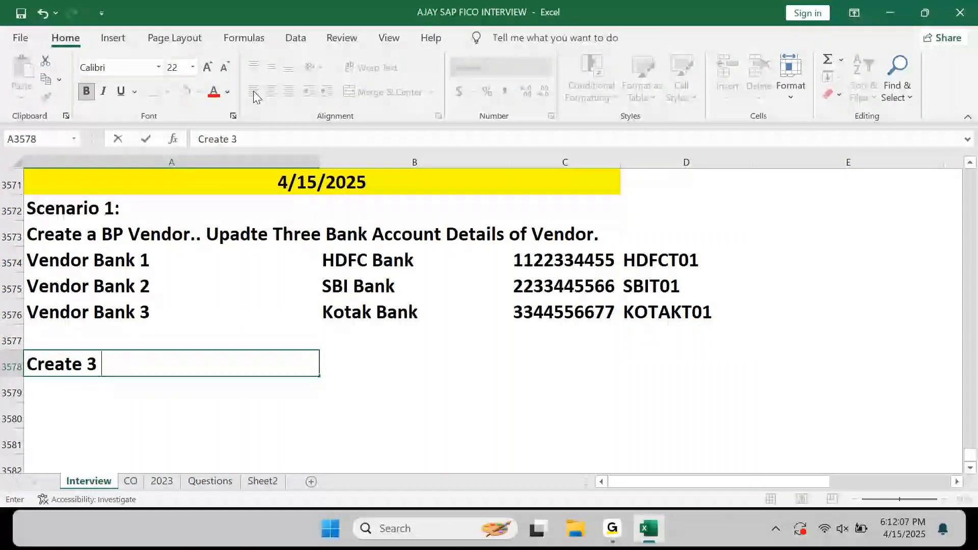
type("Vendor Invoices")
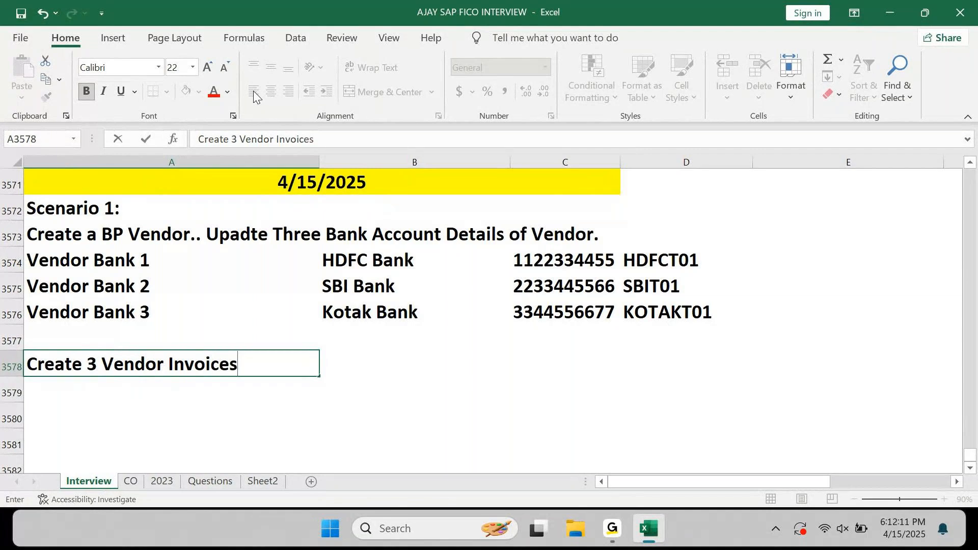
key("Return")
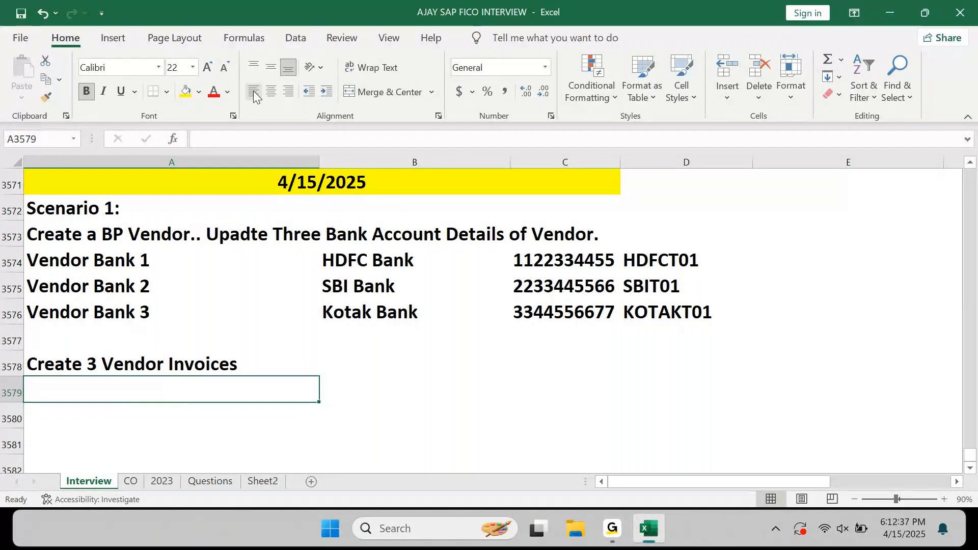
Enter 'Invoice 1' under the heading and copy it into the two rows below.
type("Invoice 1")
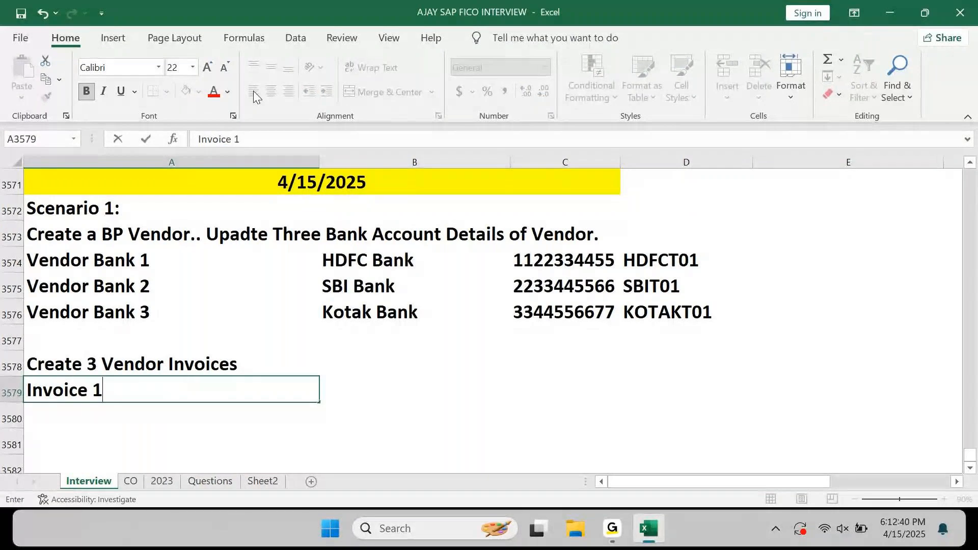
key("Return")
key("ctrl+d")
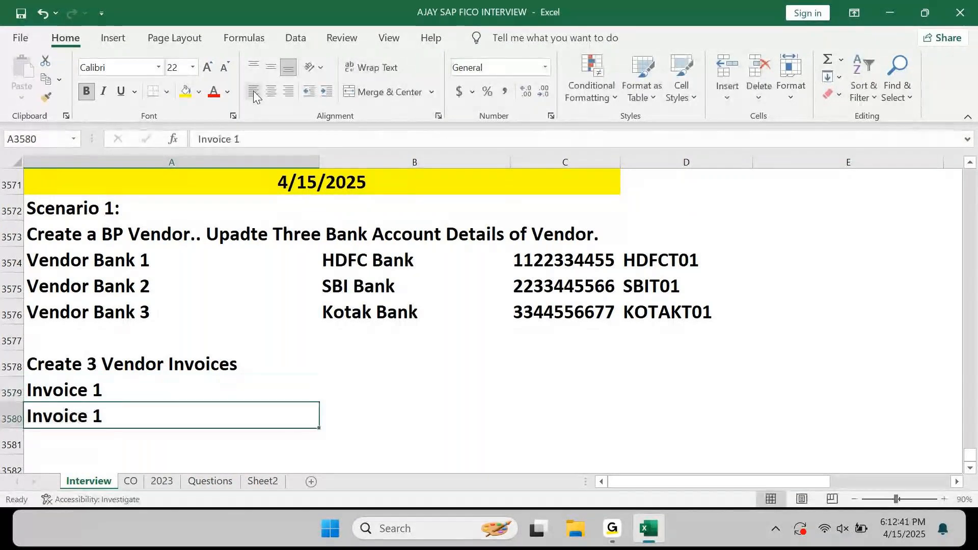
key("Down")
key("ctrl+d")
Change the copied labels to 'Invoice 2' and 'Invoice 3'.
key("Up")
key("F2")
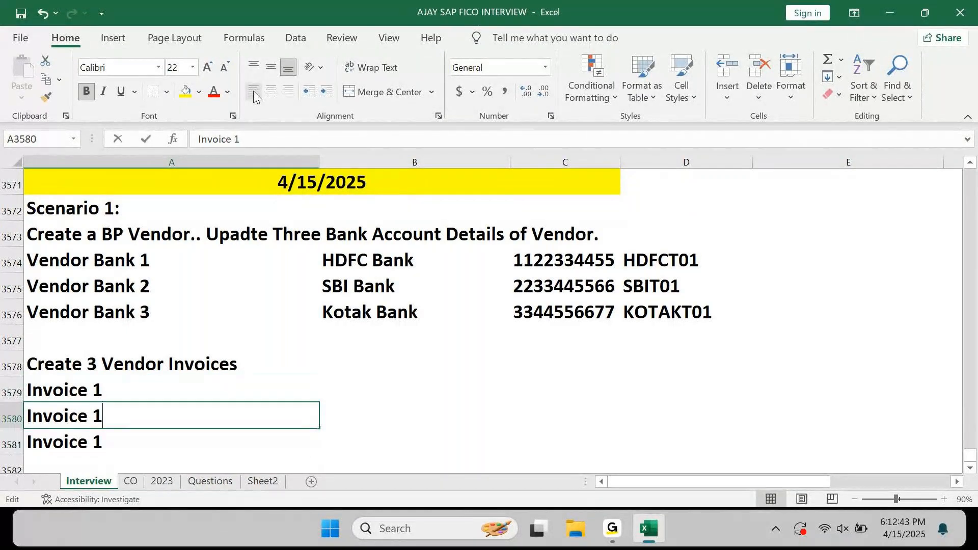
key("BackSpace")
type("2")
key("Return")
key("F2")
key("BackSpace")
type("3")
key("Return")
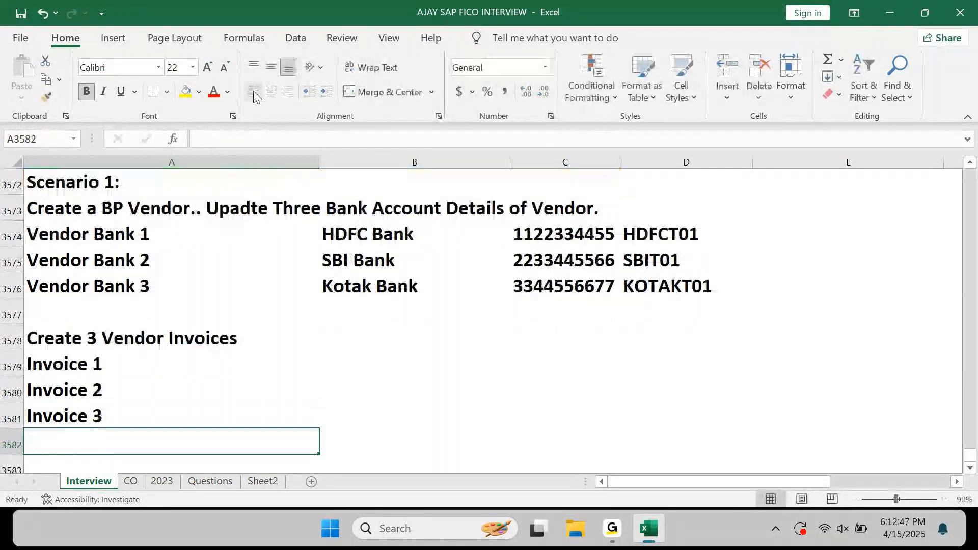
key("Up")
key("Up")
key("Up")
key("Right")
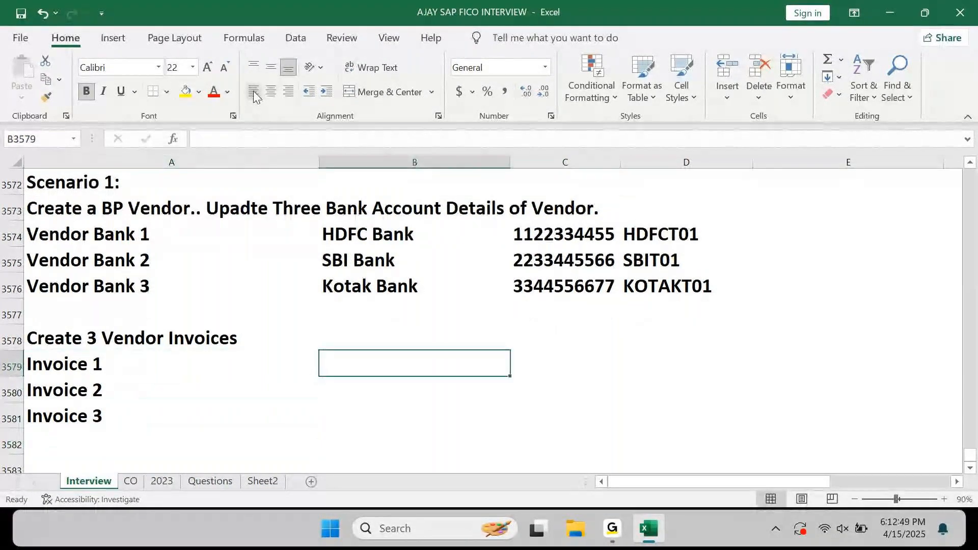
Enter amounts 10000, 20000 and 30000 beside Invoice 1, 2 and 3.
type("10000")
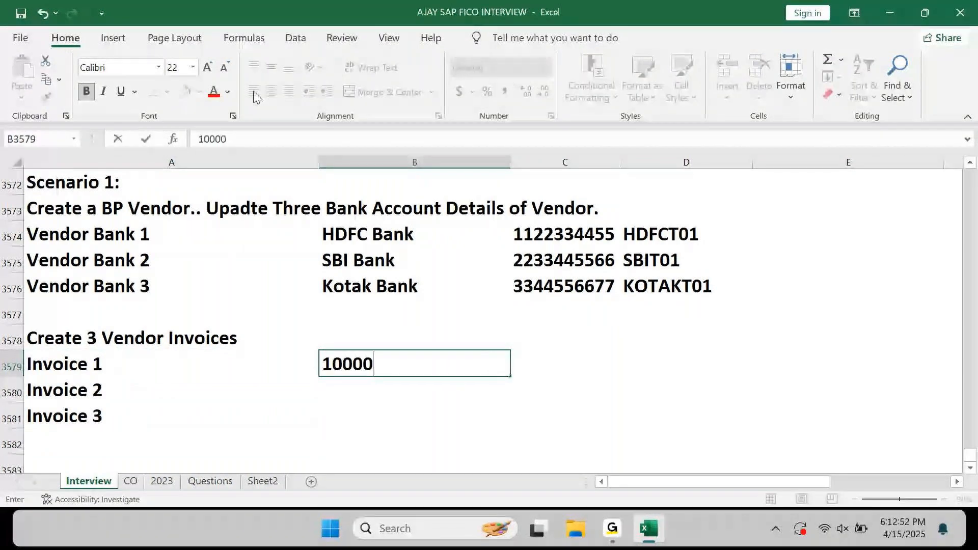
key("Return")
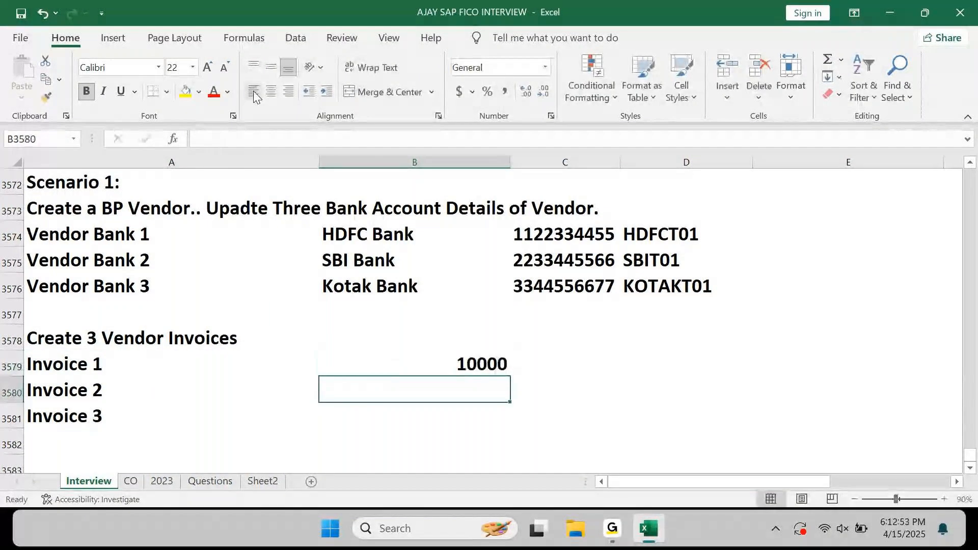
type("20000")
key("Return")
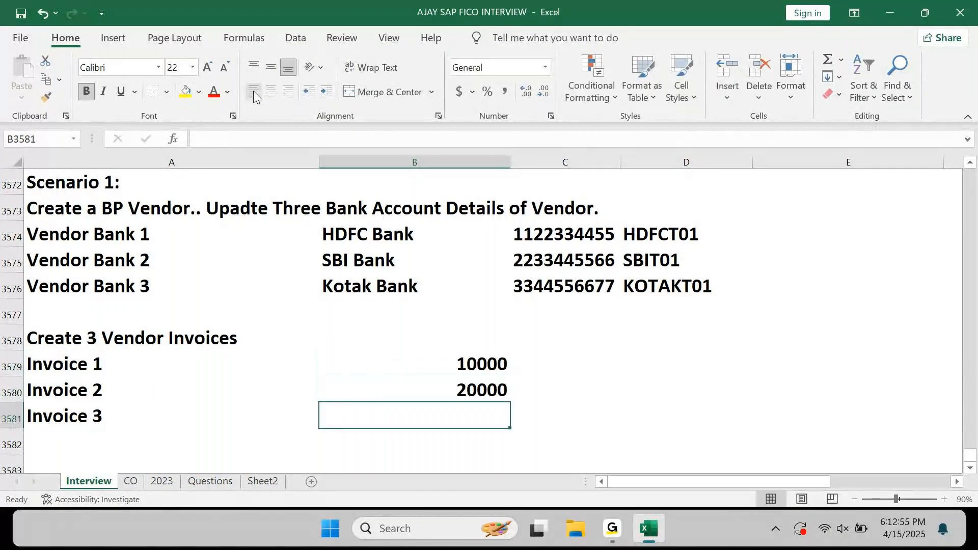
type("30000")
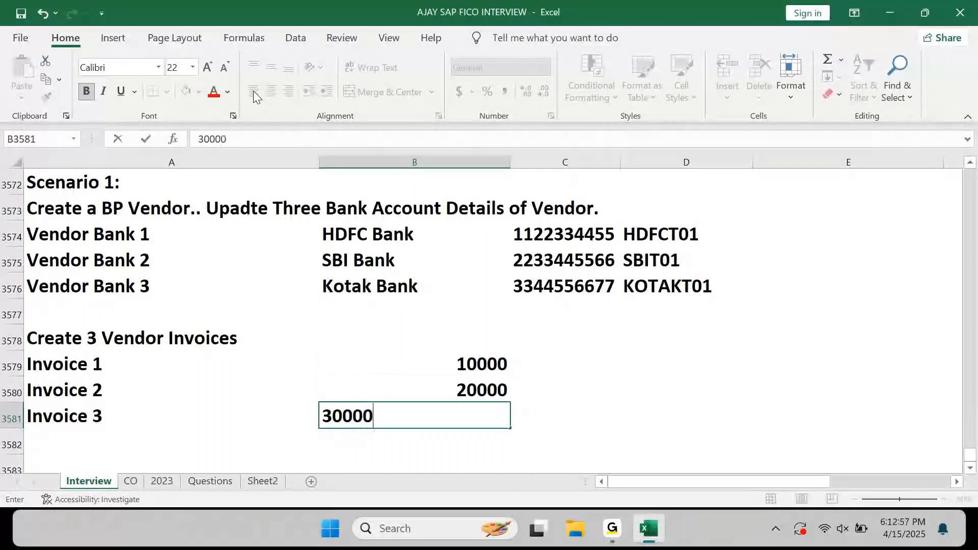
key("Return")
Centre the three invoice amounts in column B.
key("Up")
key("Up")
key("shift+Up")
key("Up")
key("Up")
key("Down")
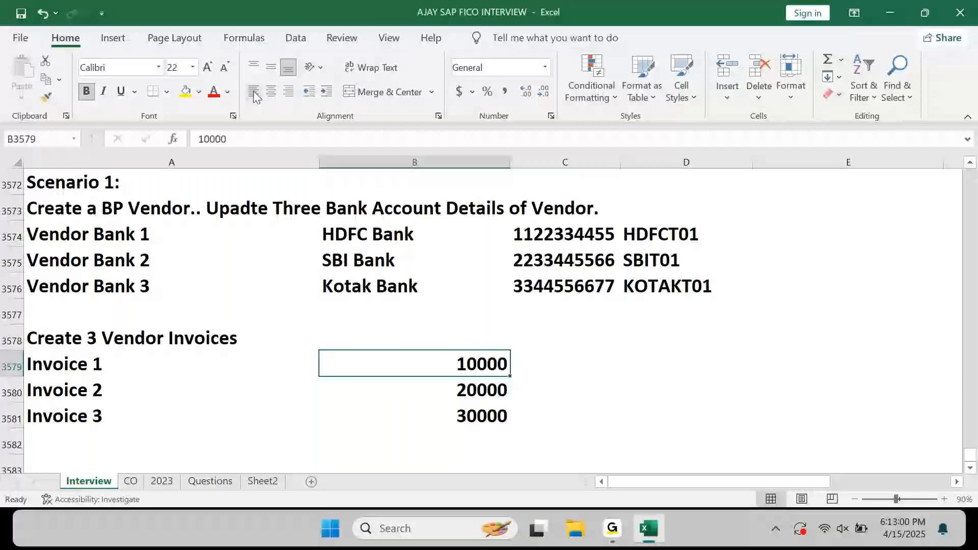
key("shift+Down")
key("shift+Down")
left_click(271, 92)
key("Left")
key("Right")
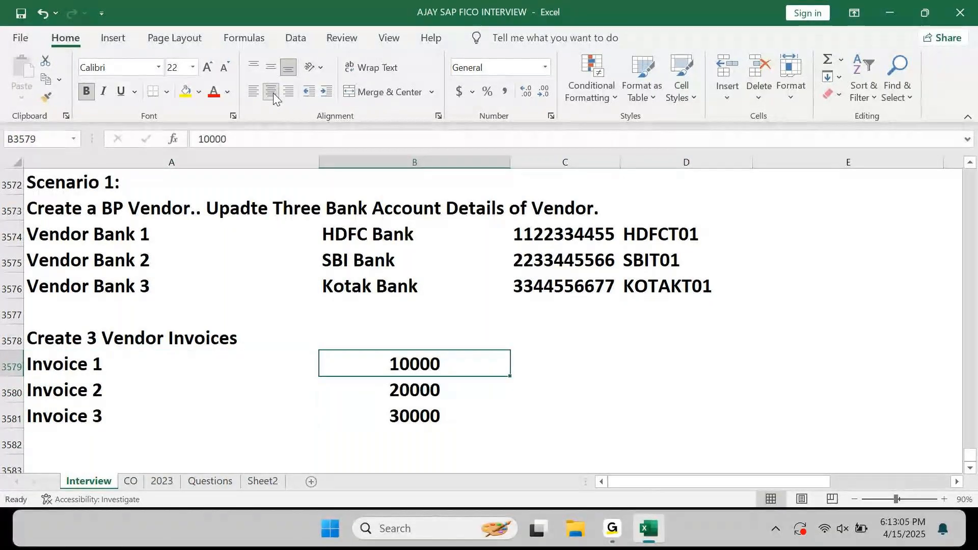
key("Right")
Enter HDFC Bank, SBI Bank and Kotak Bank in C3579:C3581 beside the invoice amounts.
type("HDFC")
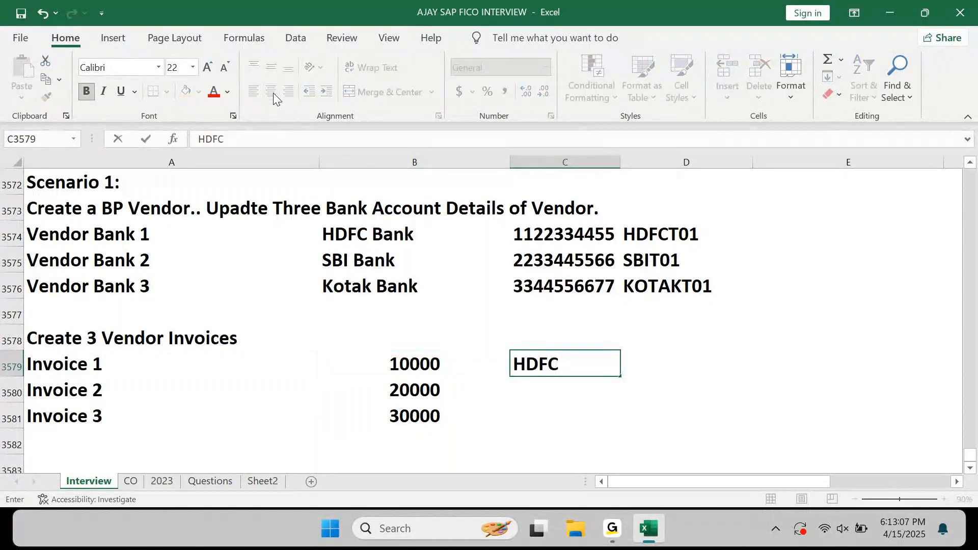
type(" bANK")
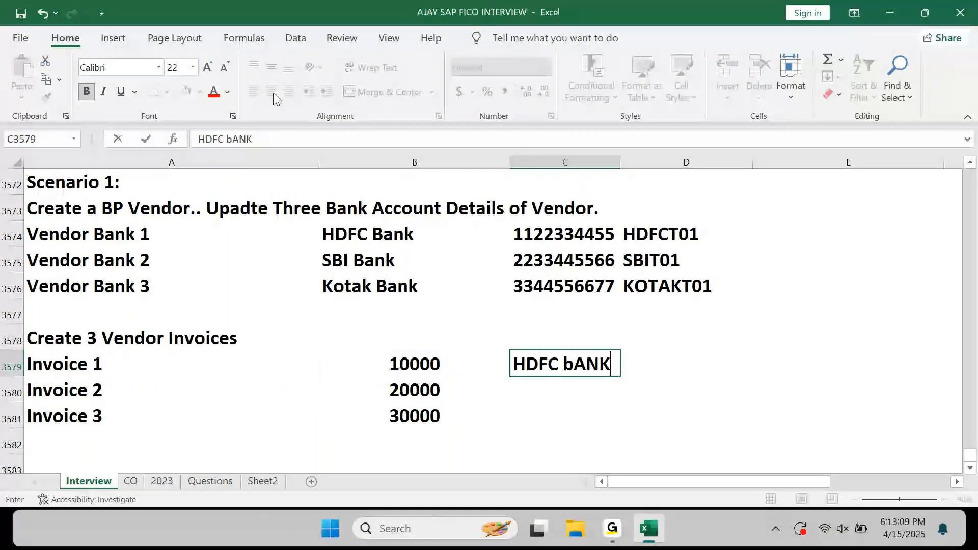
key("BackSpace")
key("BackSpace")
key("BackSpace")
key("BackSpace")
type("Bank")
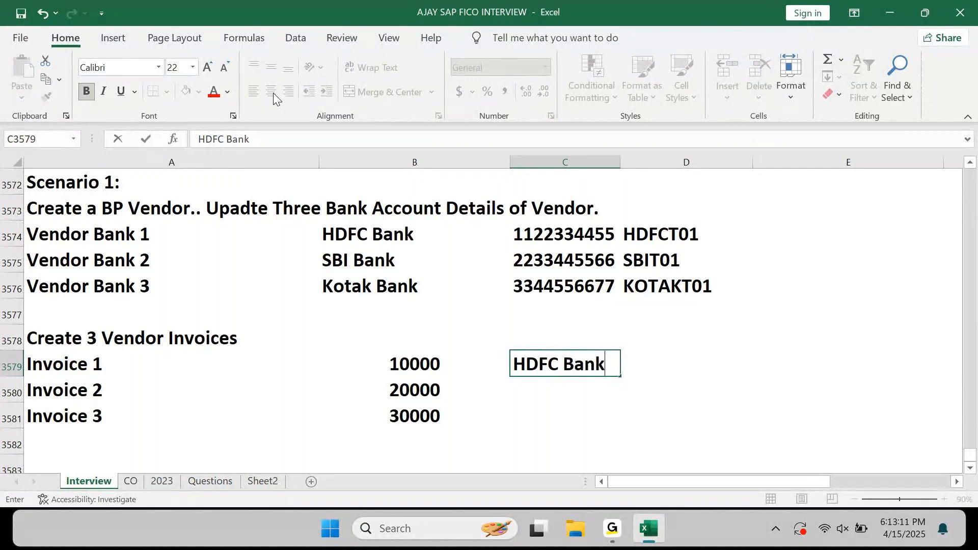
key("Return")
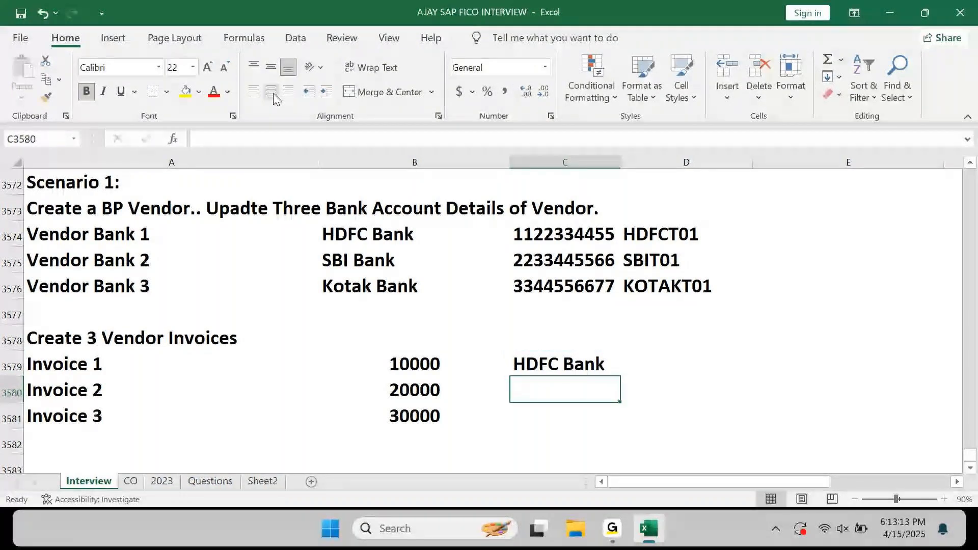
type("SBI Bank")
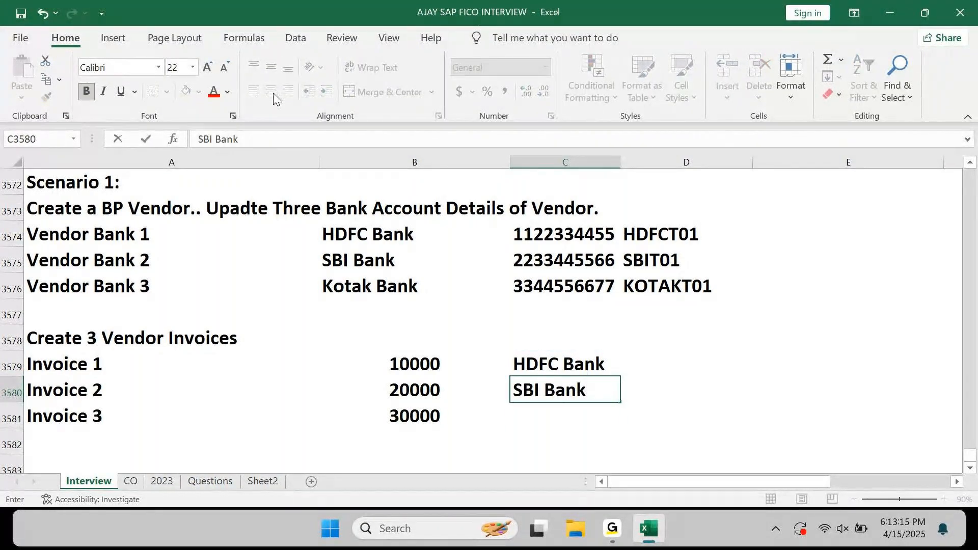
key("Return")
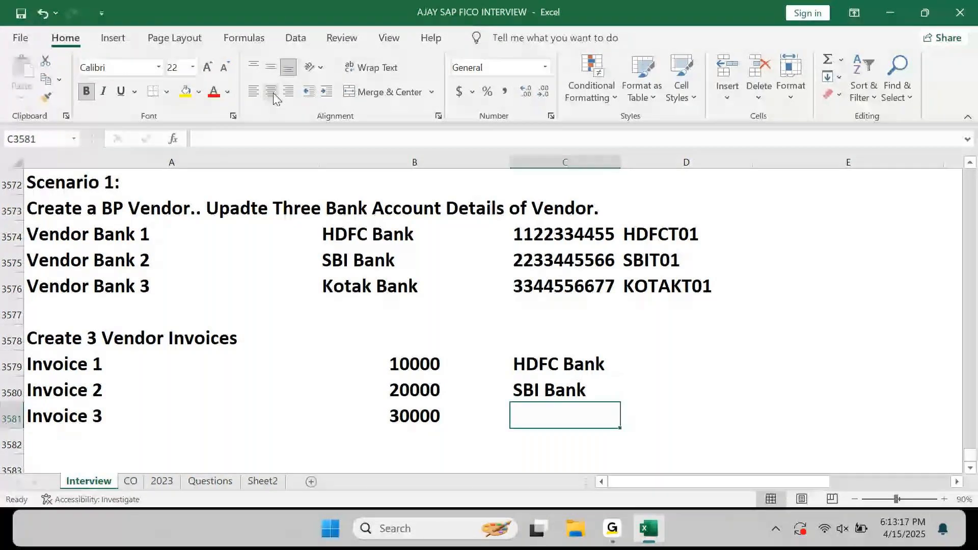
type("KOtak")
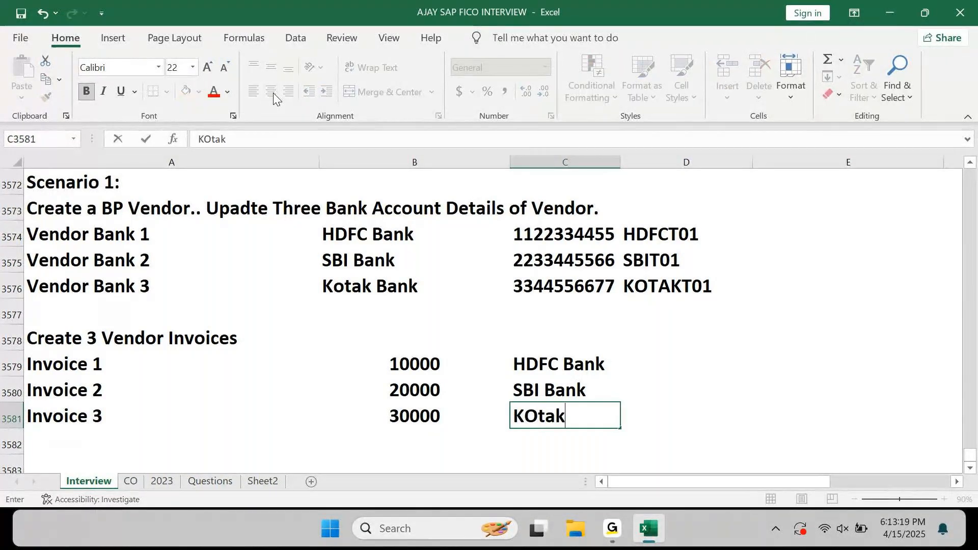
type(" Bank")
key("Return")
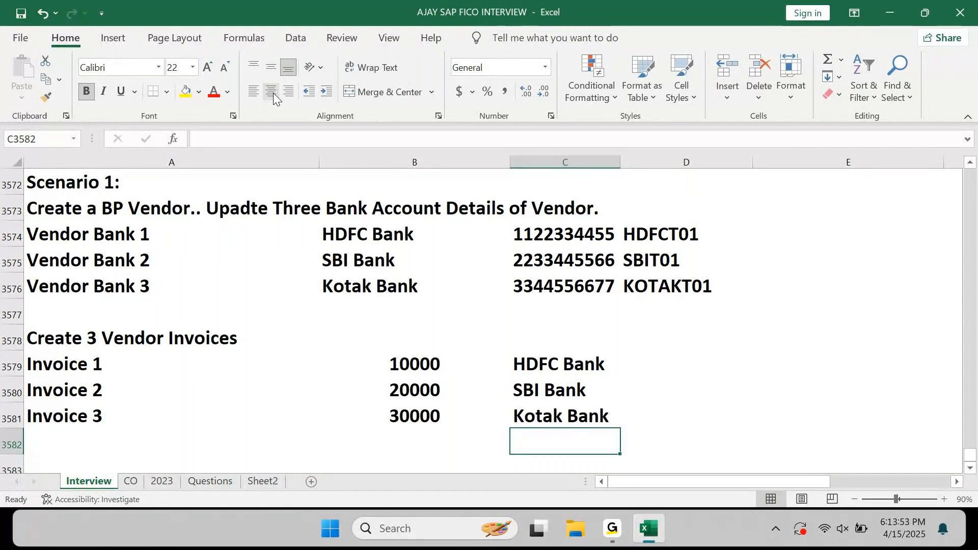
Enter 'Process the Payment with APP (F110)' in A3583 below the invoices.
key("Left")
key("Left")
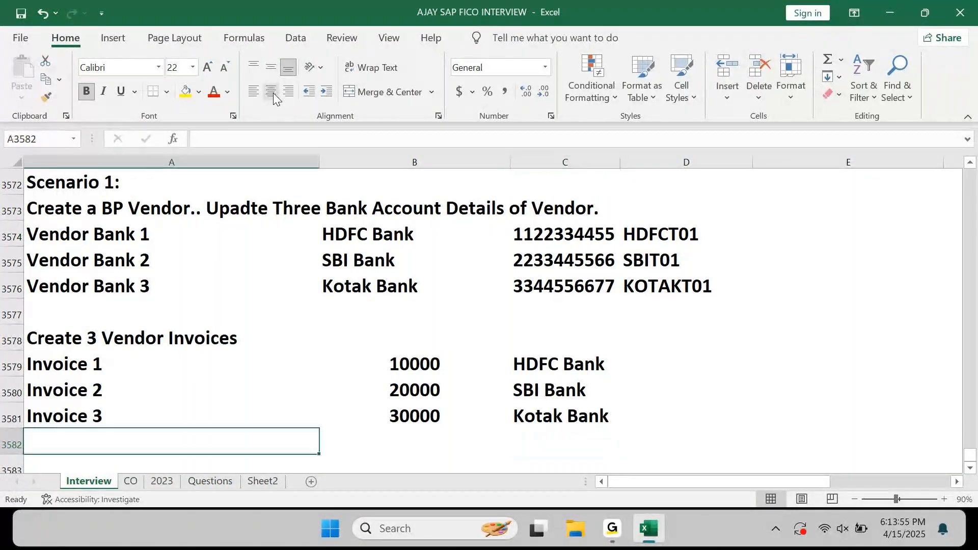
key("Down")
key("Down")
key("Up")
key("Up")
key("Down")
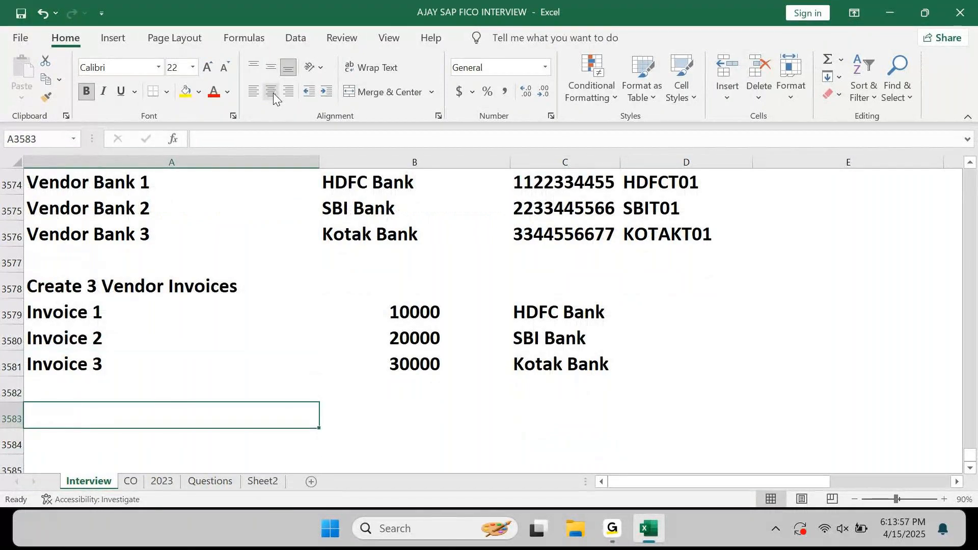
type("Process the Payment with APP (F110)")
key("Return")
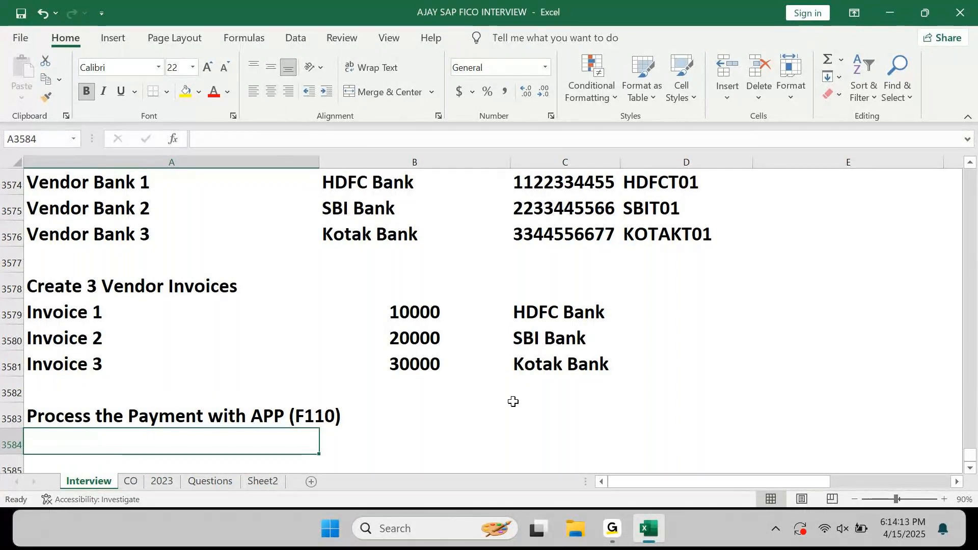
left_click(620, 538)
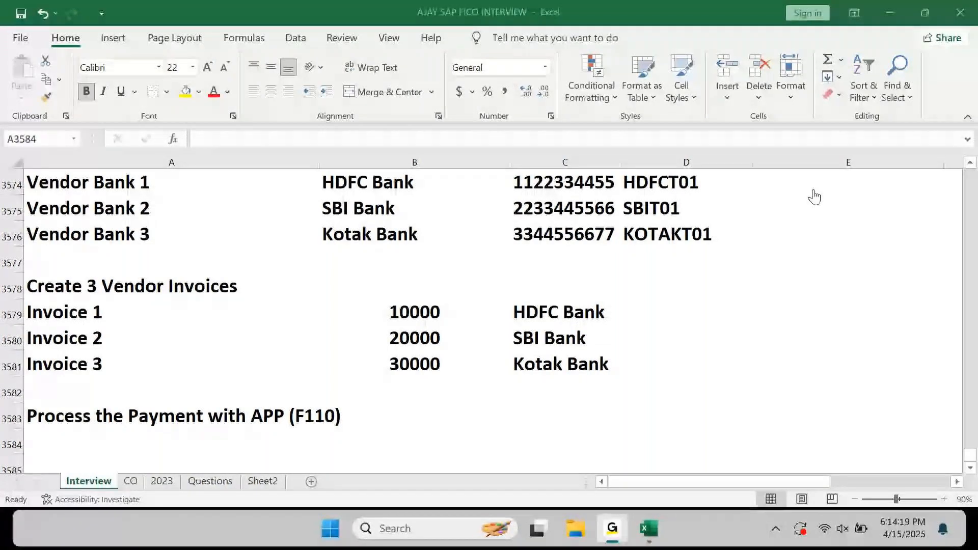
left_click(892, 15)
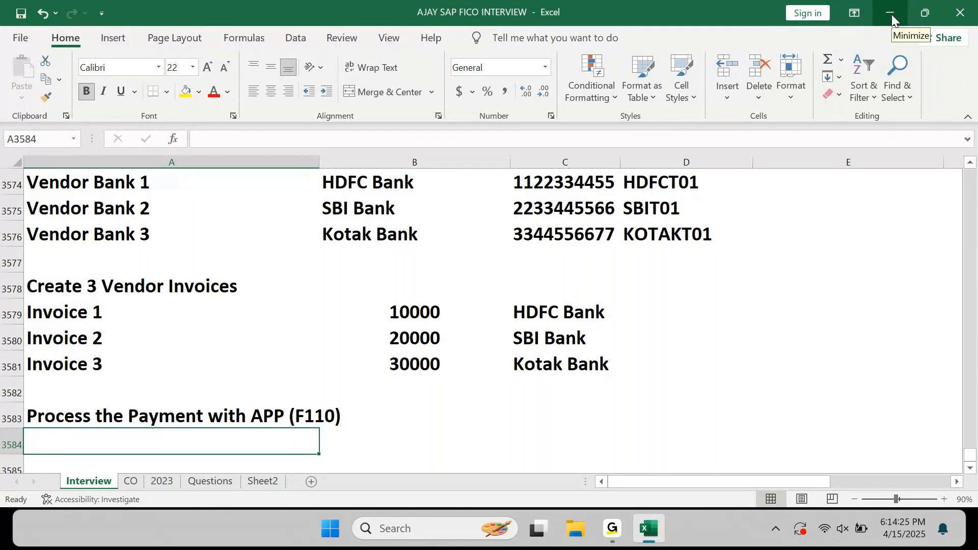
Append 'and Map the Vendor Bank Details from APP Tables.' to that line, then minimize Excel.
key("Up")
key("Right")
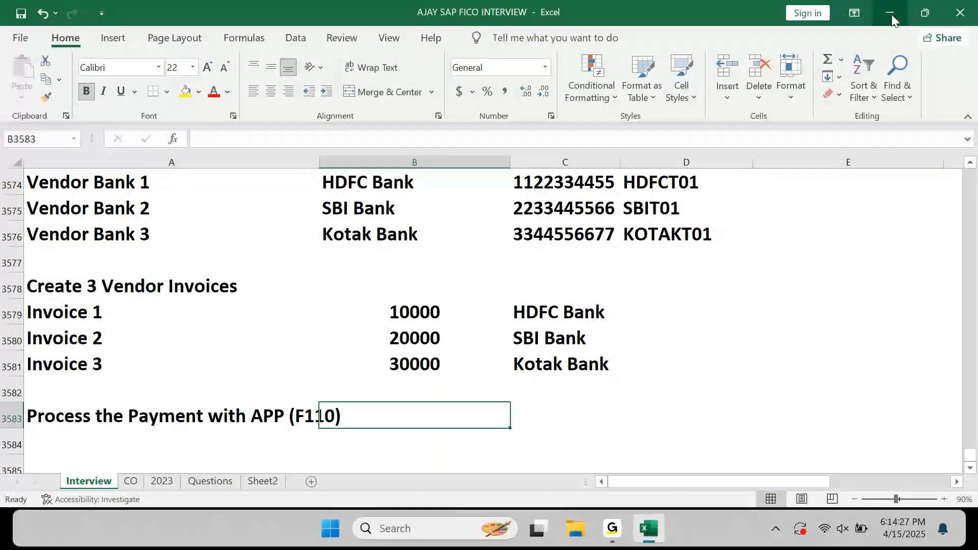
key("Left")
key("F2")
type("and")
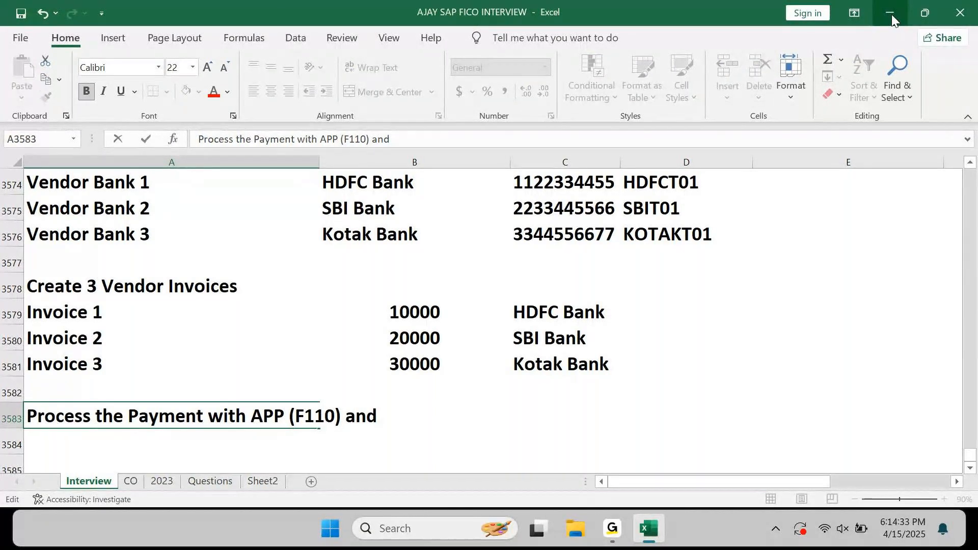
type("Map")
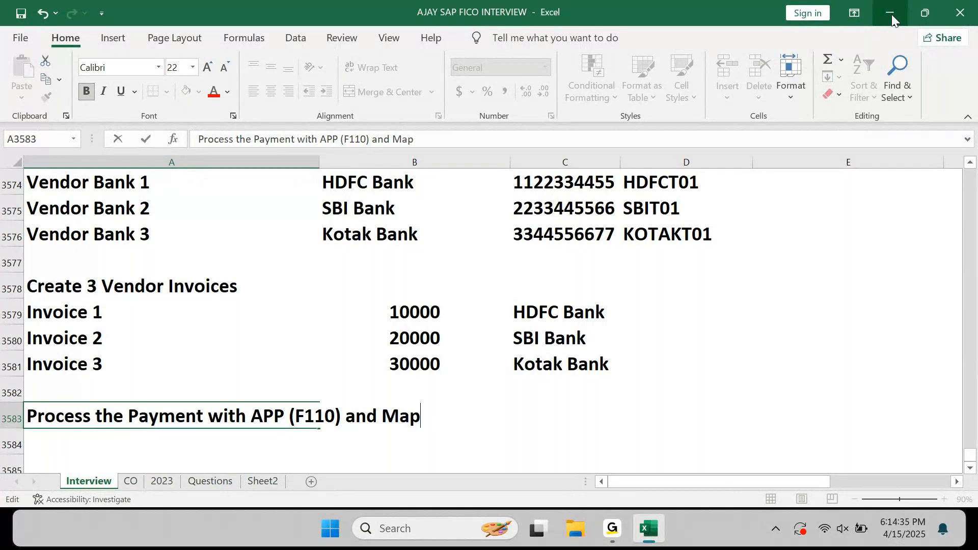
type(" the Vendor Ba")
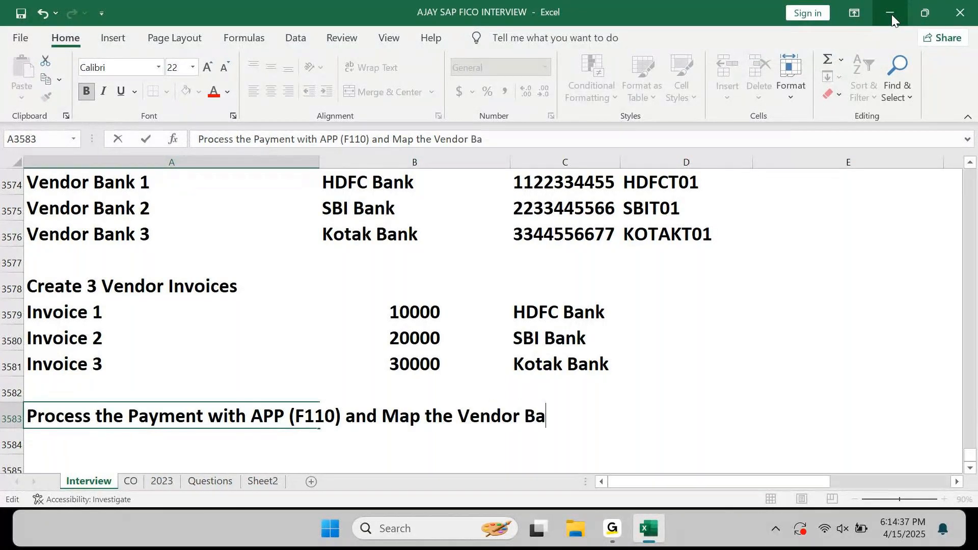
type("nk Dera")
key("BackSpace")
key("BackSpace")
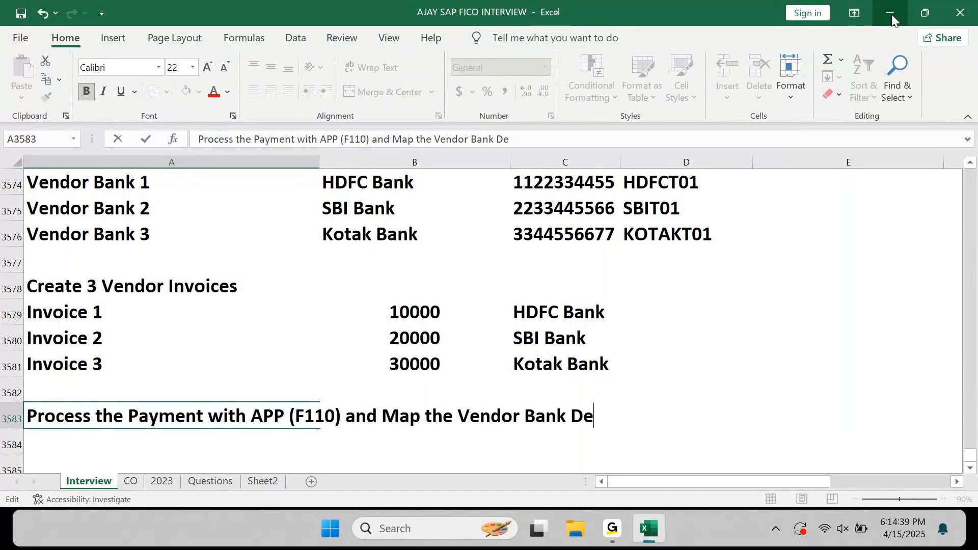
type("tails fro")
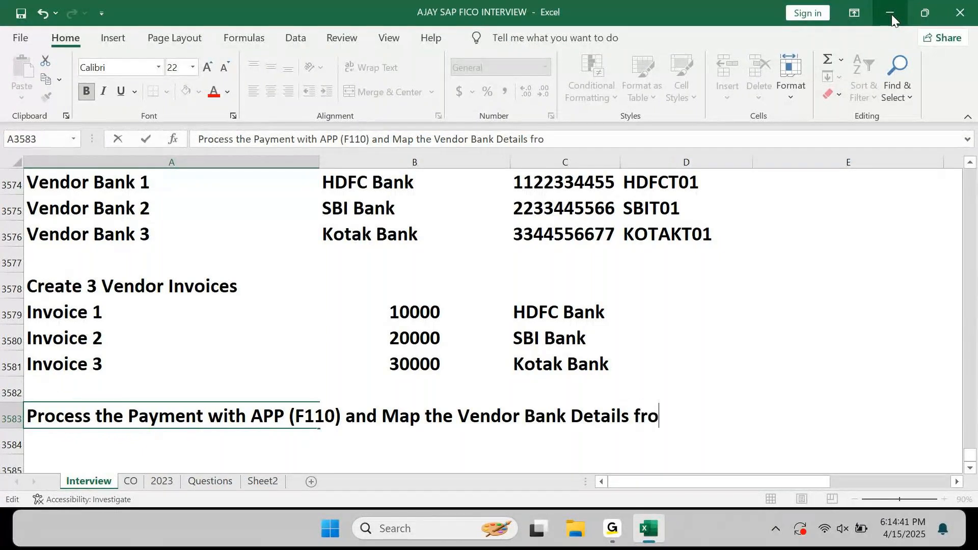
type("m APP Tab")
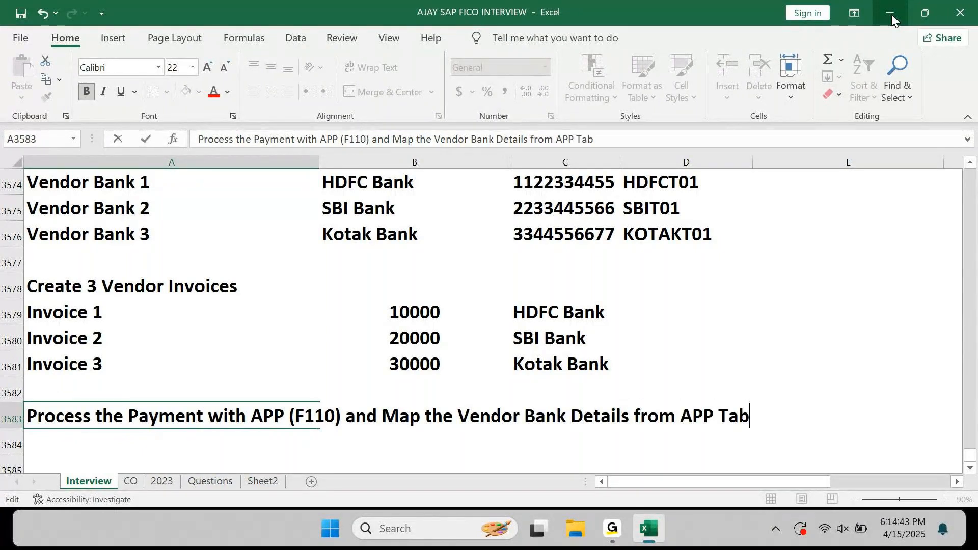
type("les.")
key("Return")
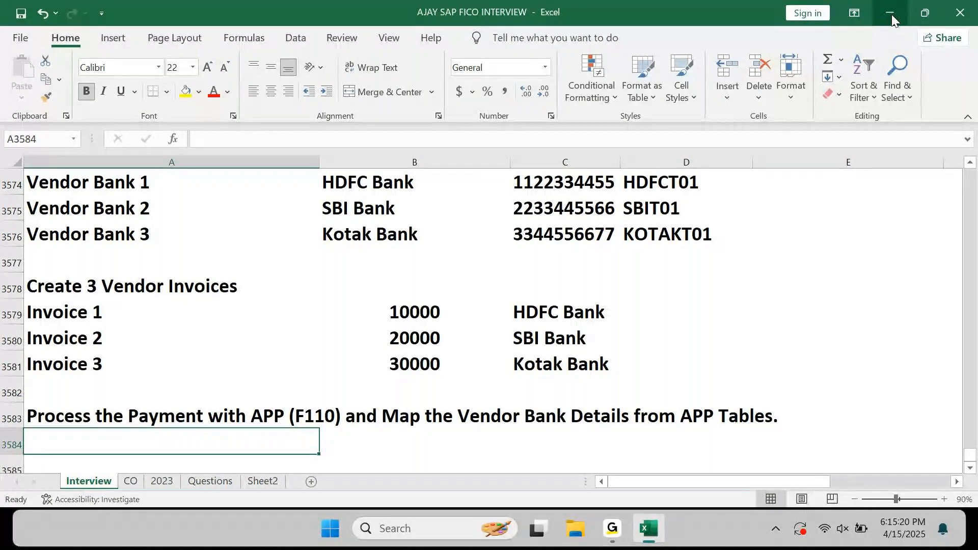
left_click(891, 19)
right_click(663, 164)
Launch SAP Logon and sign in to the 23P3 system with the user name and password.
left_click(712, 231)
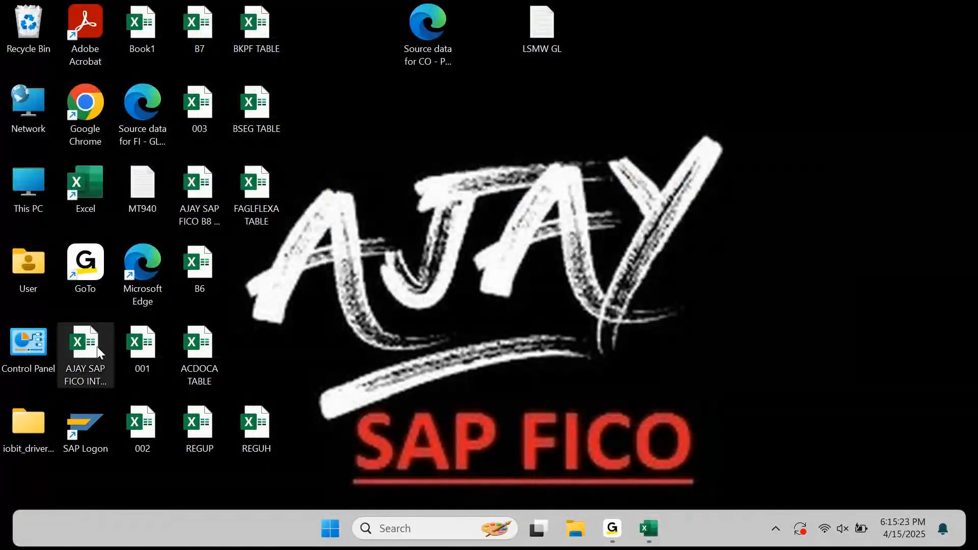
double_click(87, 445)
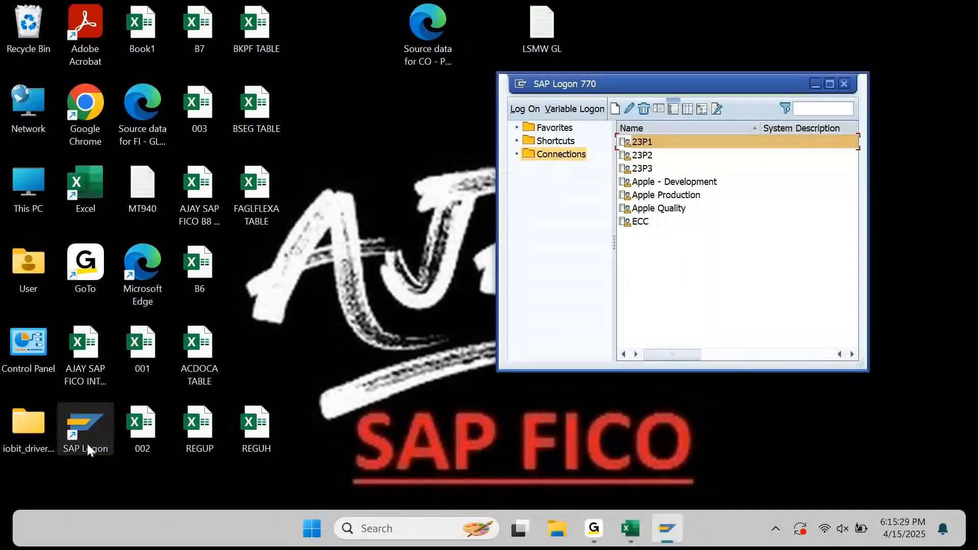
key("Up")
key("Down")
key("Down")
key("Return")
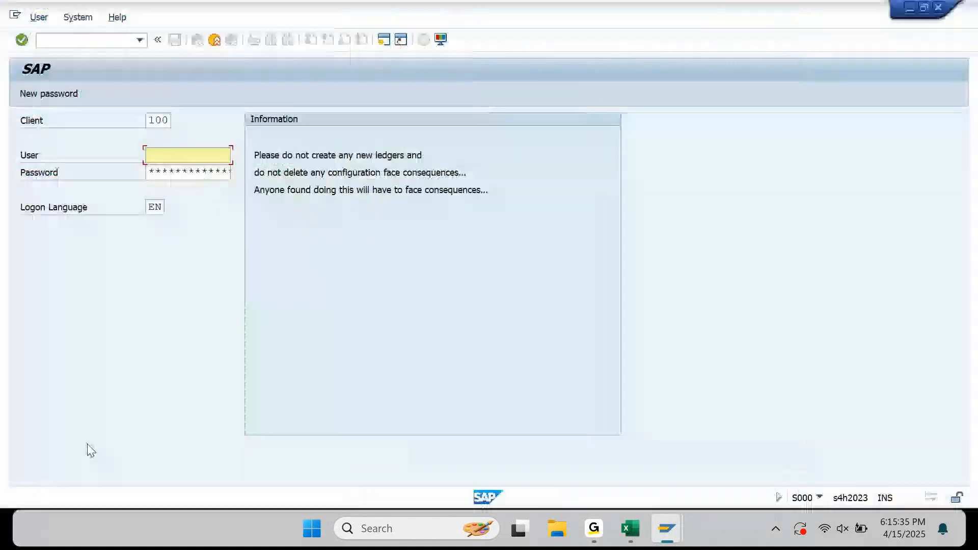
type("a")
key("Down")
key("Tab")
type("*******")
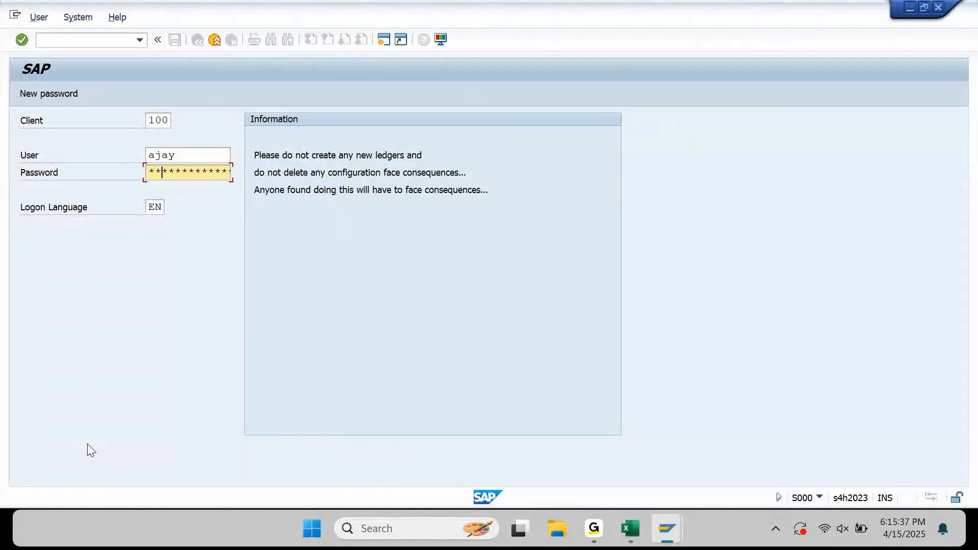
key("Return")
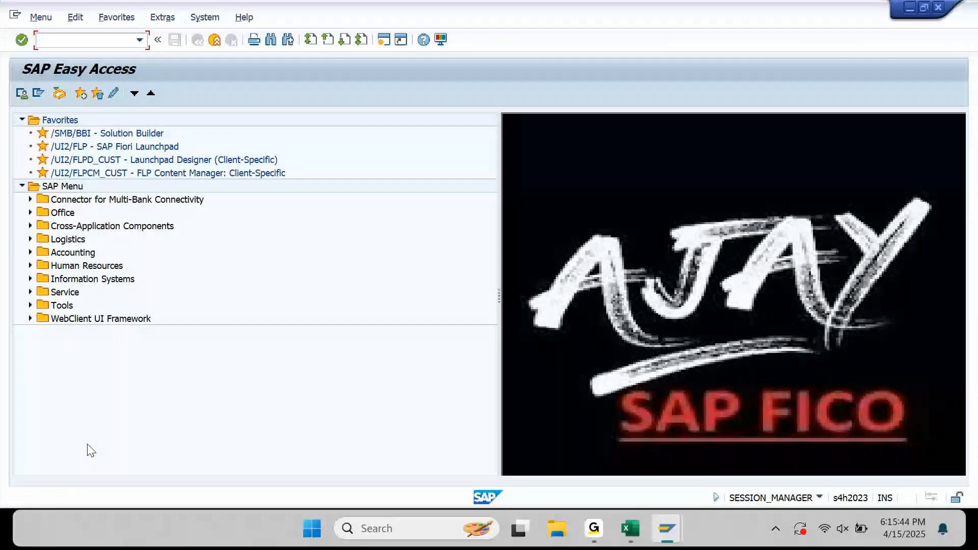
type("ox02")
key("Return")
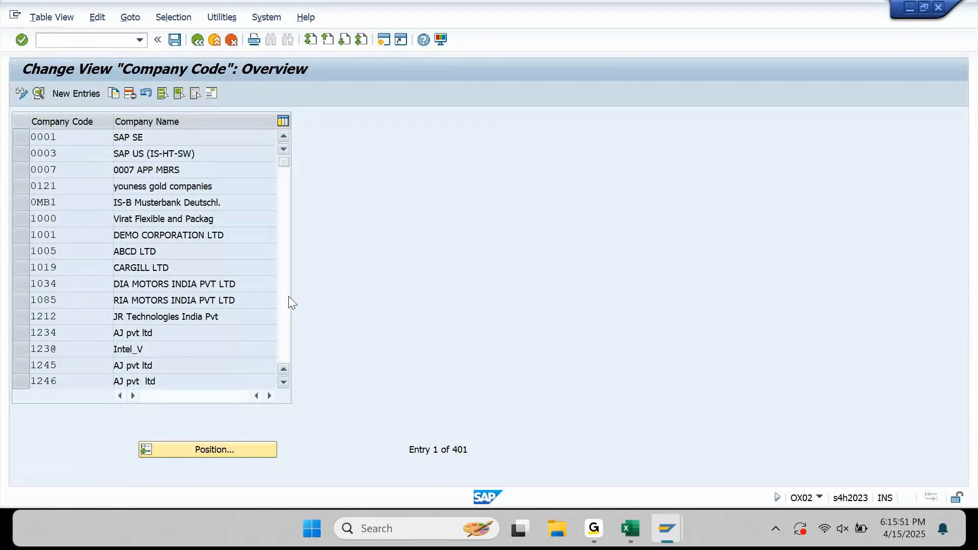
scroll(288, 296, "down", 2)
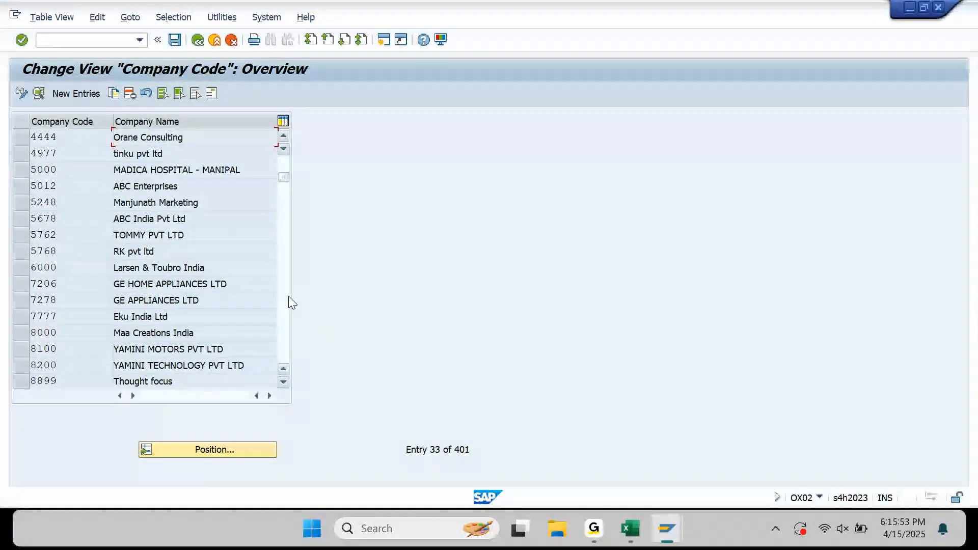
scroll(288, 301, "down", 1)
left_click(228, 451)
type("km")
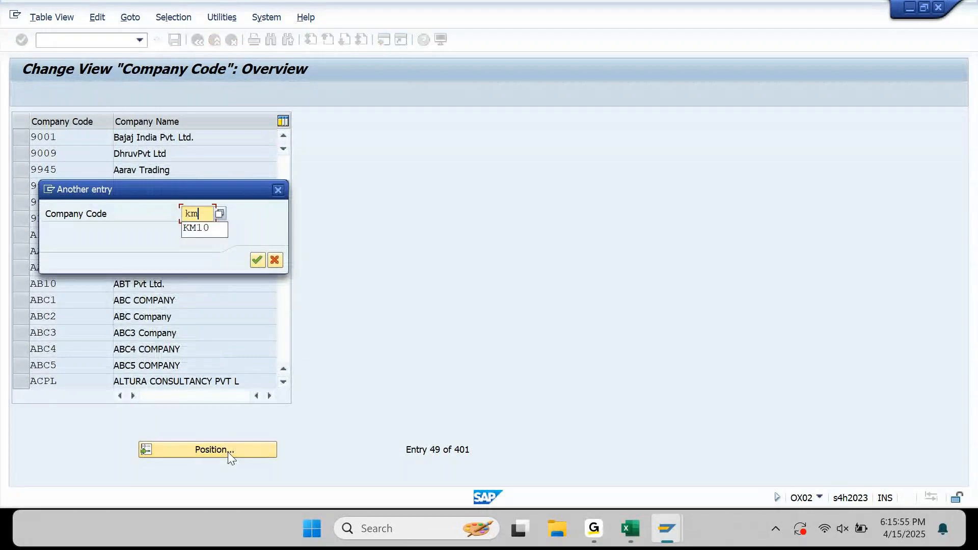
type("10")
key("Return")
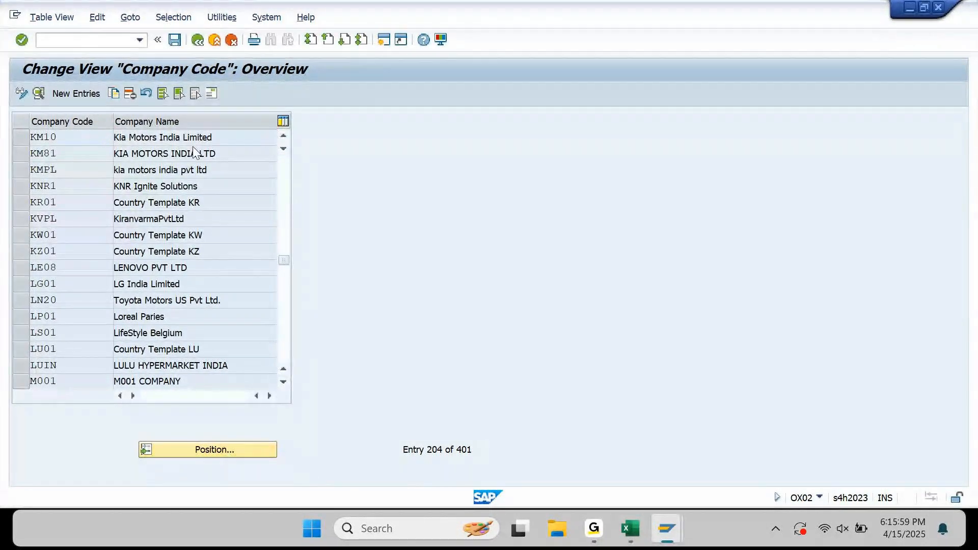
key("F3")
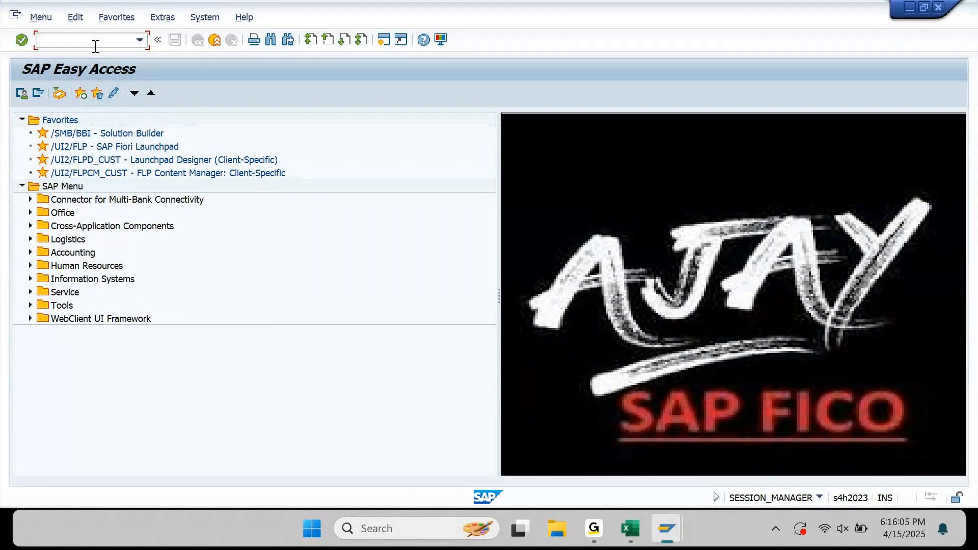
Run transaction SPRO and begin creating a new organization business partner.
type("spro")
key("Return")
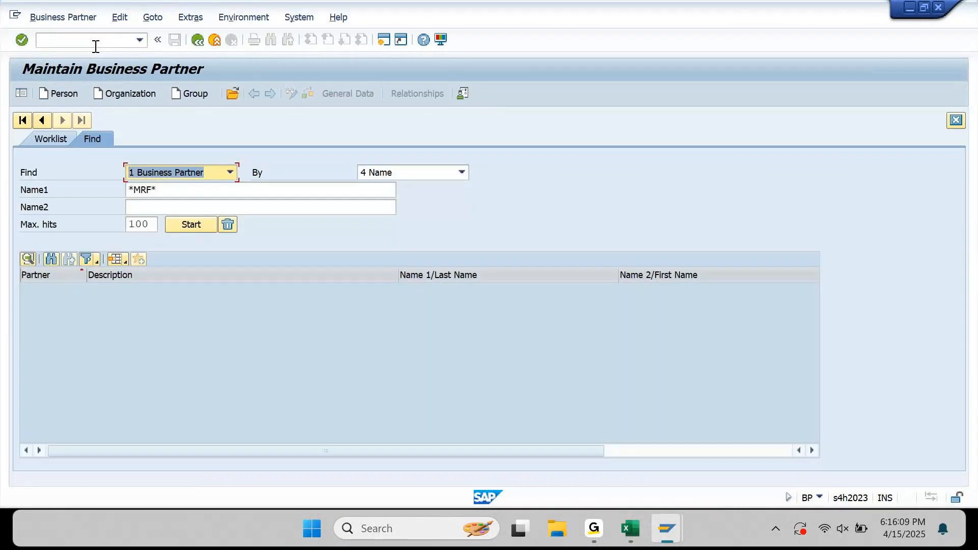
left_click(141, 95)
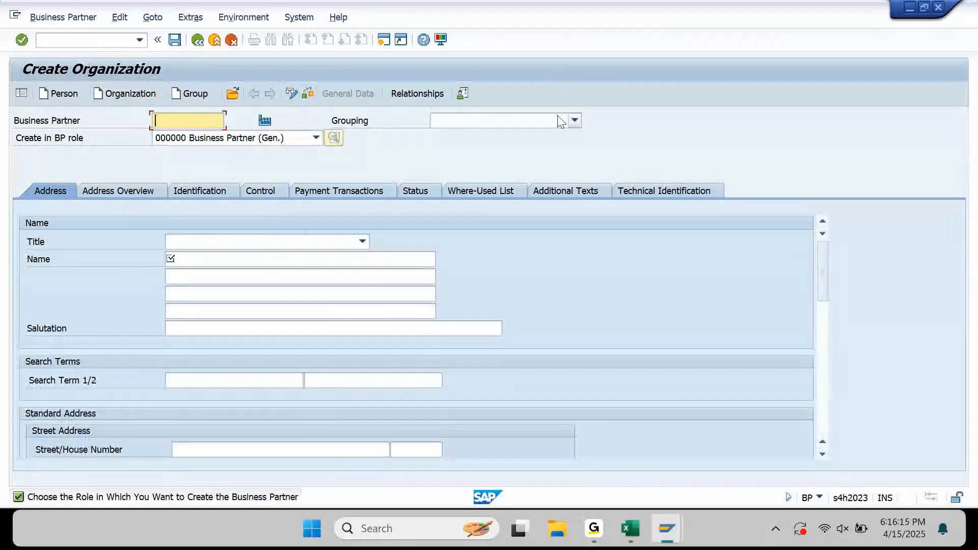
Set the business partner grouping to KMV1 KM10 Domestic Vendors.
left_click(565, 122)
key("k")
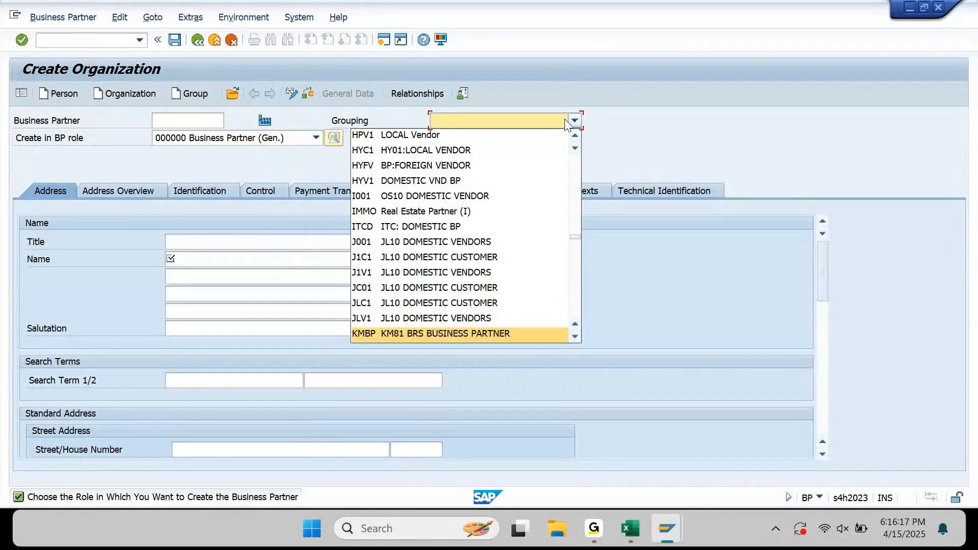
key("Down")
key("Down")
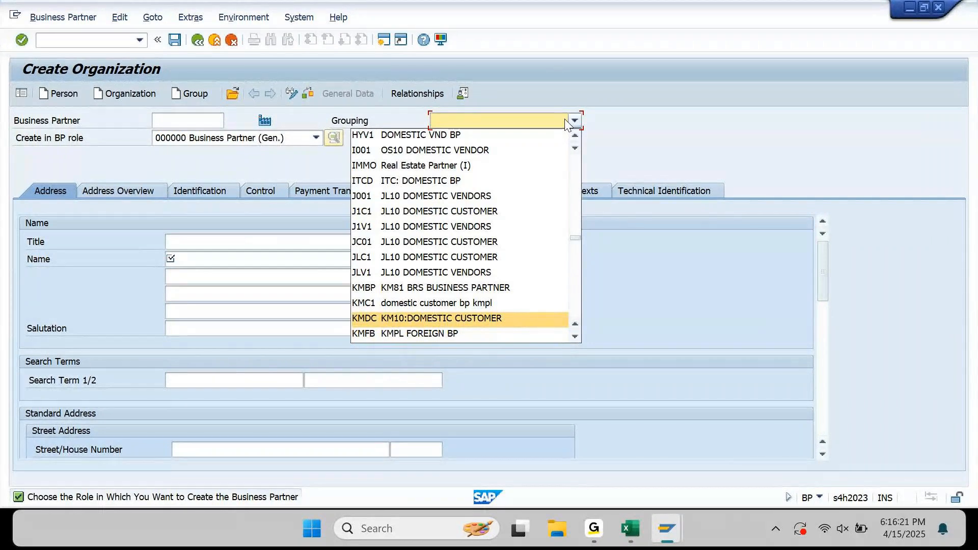
key("Down")
key("Down")
key("Down")
key("Down")
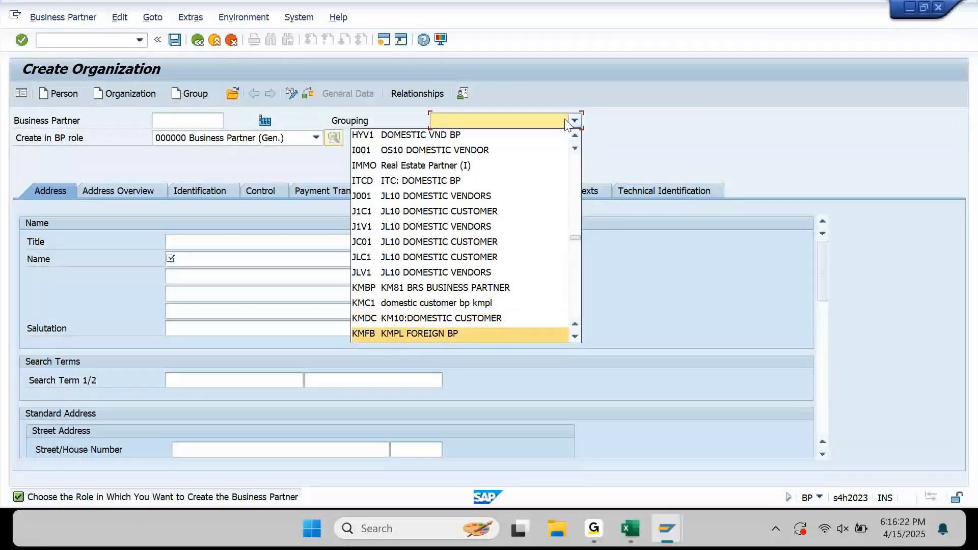
key("Down")
key("Down")
key("Down")
key("Up")
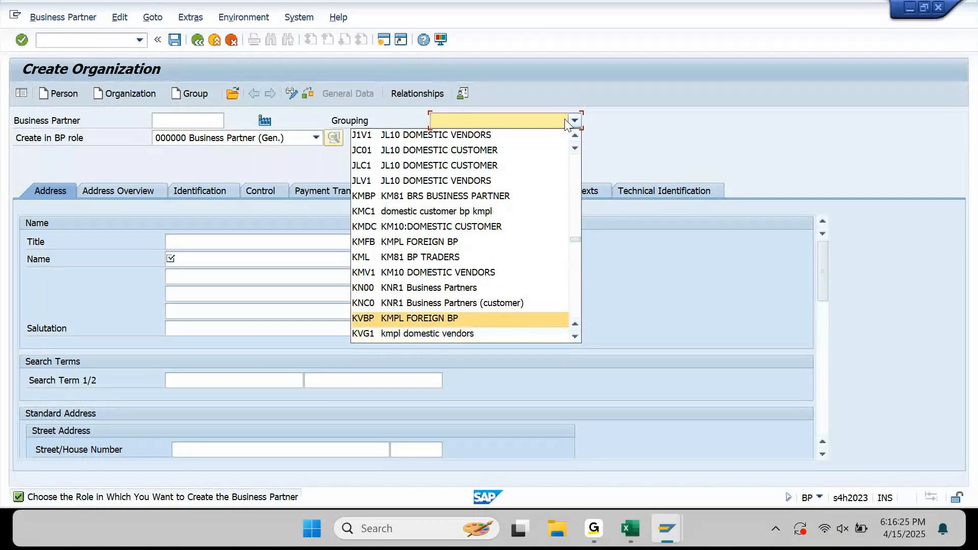
key("Up")
key("Up")
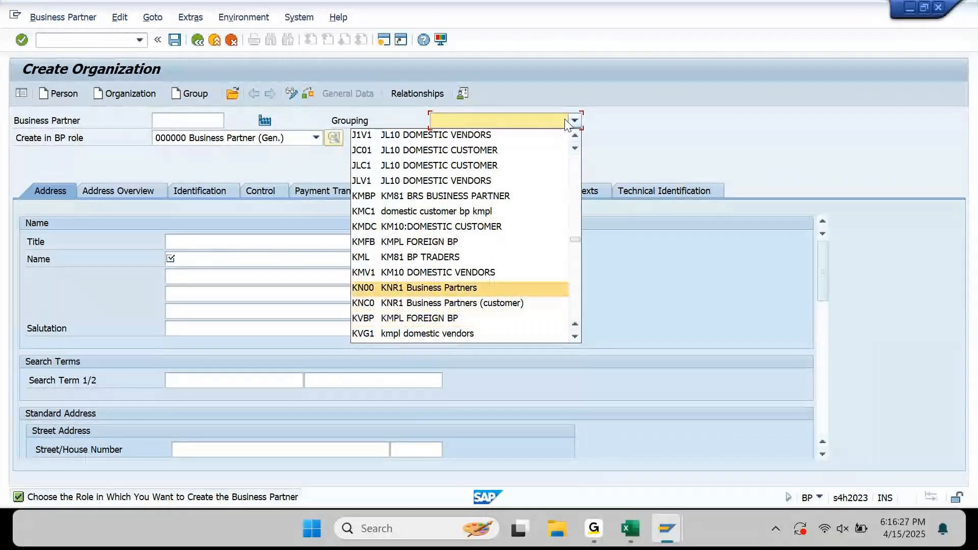
key("Up")
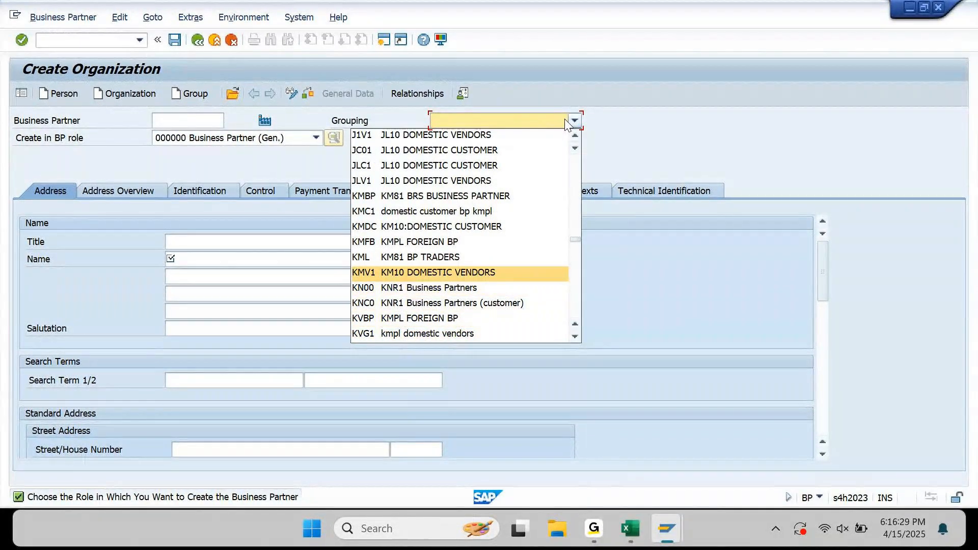
key("Return")
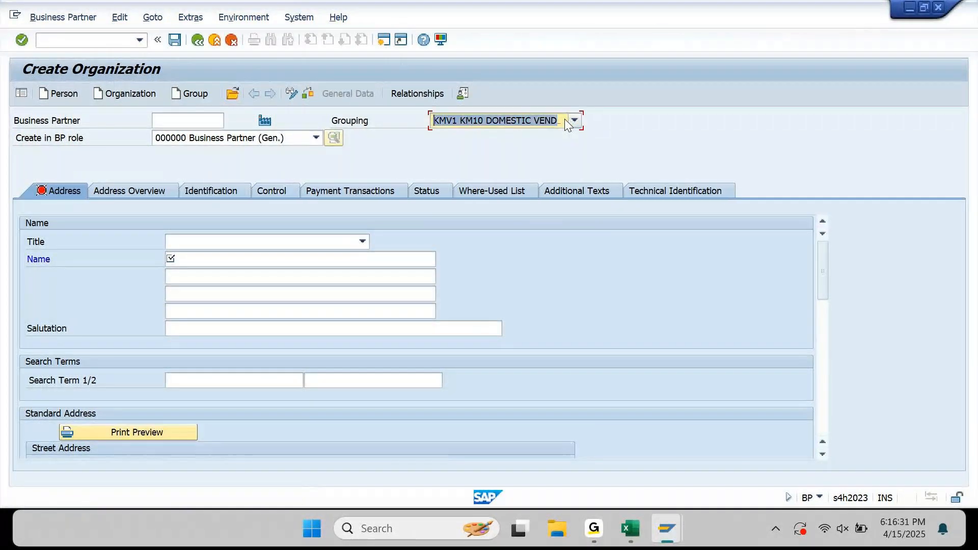
Set the title to 0003 Company and the organization name to APP TRANSFER.
left_click(347, 241)
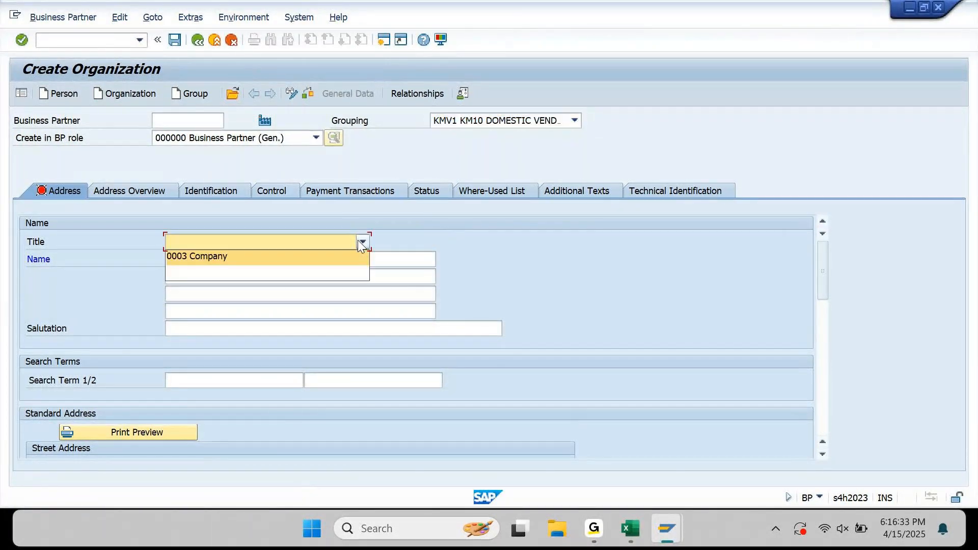
left_click(302, 260)
left_click(303, 261)
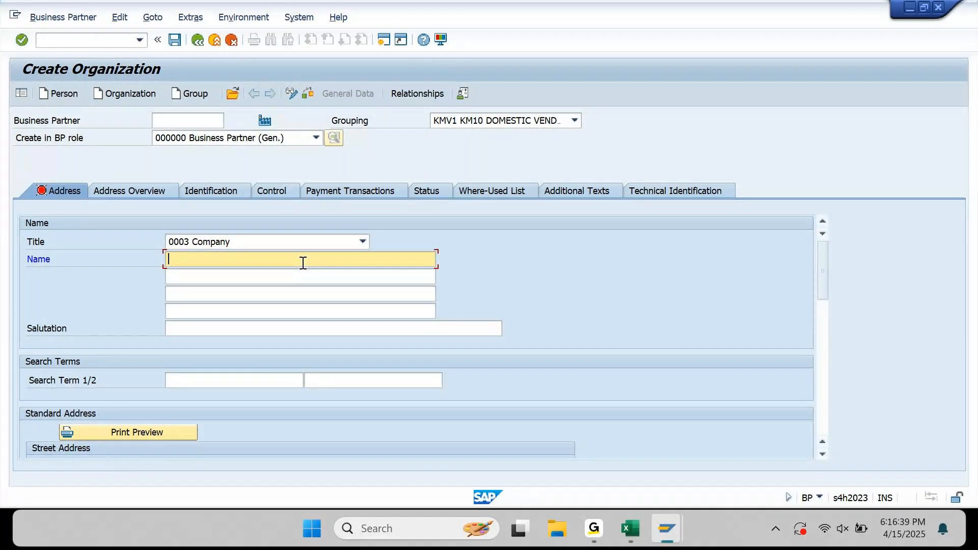
type("B")
key("BackSpace")
type("VENDOR APP TRANSFER")
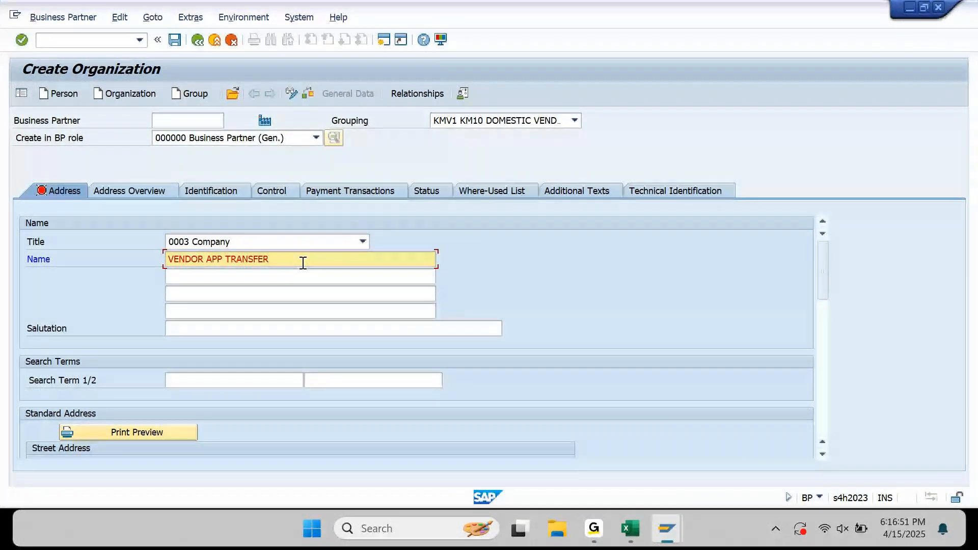
key("Left")
key("Left")
key("Left")
key("Left")
key("Left")
key("Left")
key("Left")
key("Left")
key("Left")
key("Left")
key("Left")
key("Left")
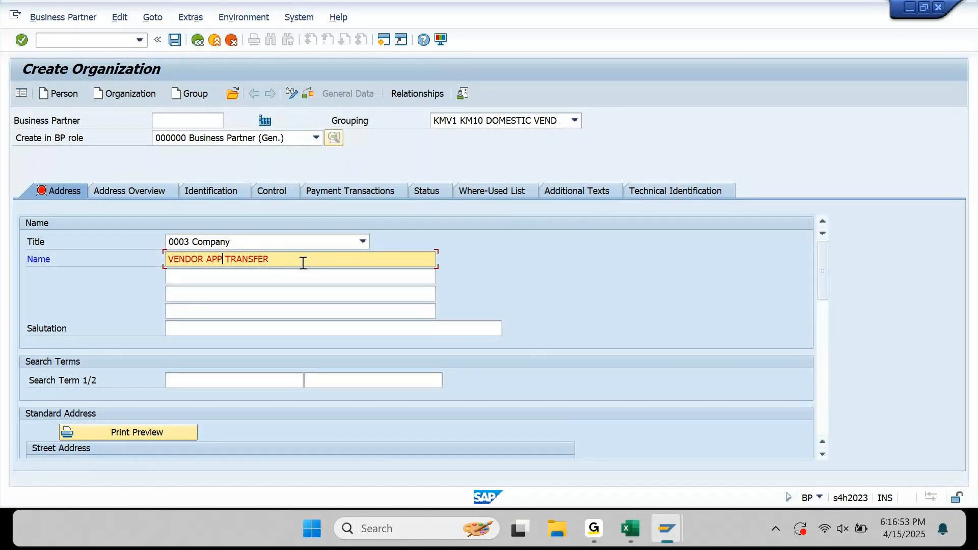
key("shift+Home")
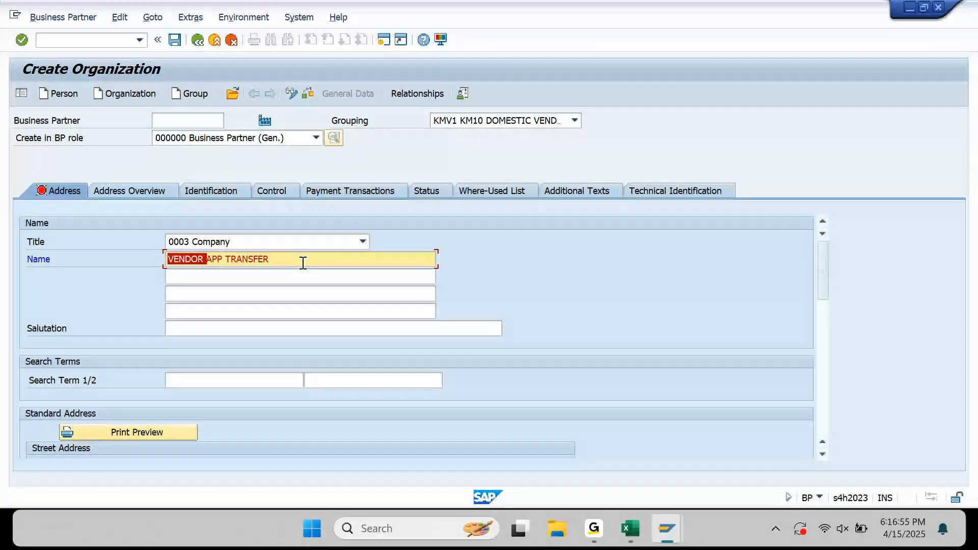
key("Delete")
Enter APP as both search terms.
key("Tab")
key("Tab")
key("Tab")
key("Tab")
key("Tab")
type("APP")
key("Tab")
key("Tab")
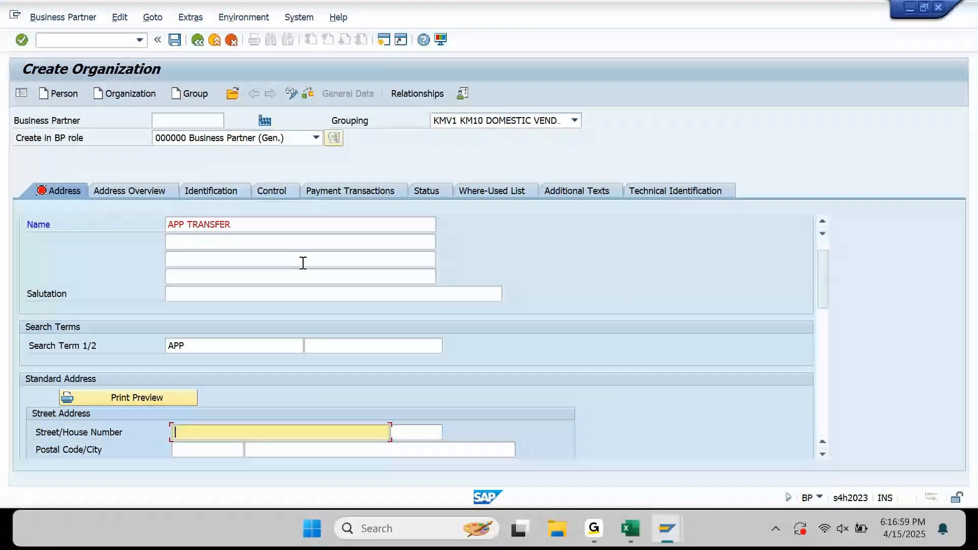
type("APP")
Fill the address APP 9, 600800 Bangalore, language EN, and validate it.
key("Tab")
type("9")
key("Tab")
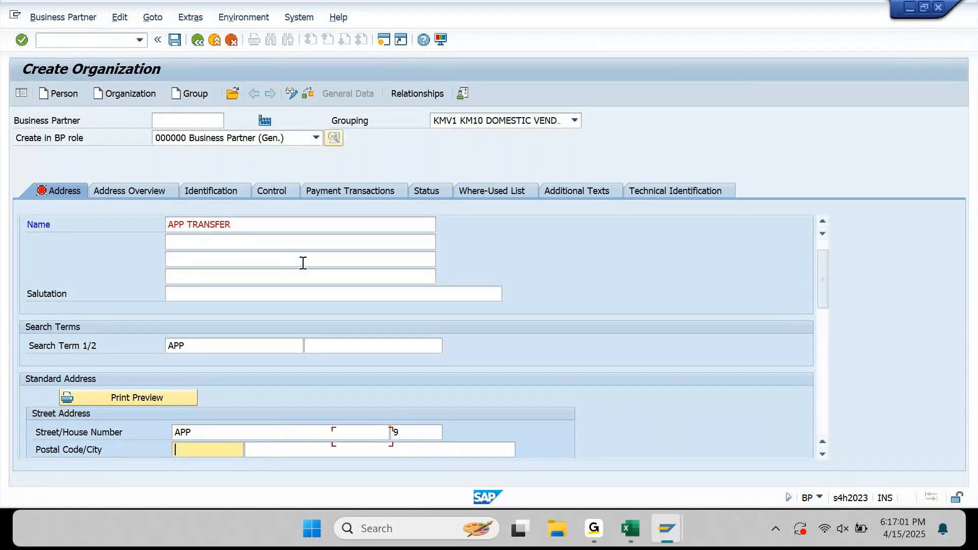
key("Down")
key("Tab")
key("Down")
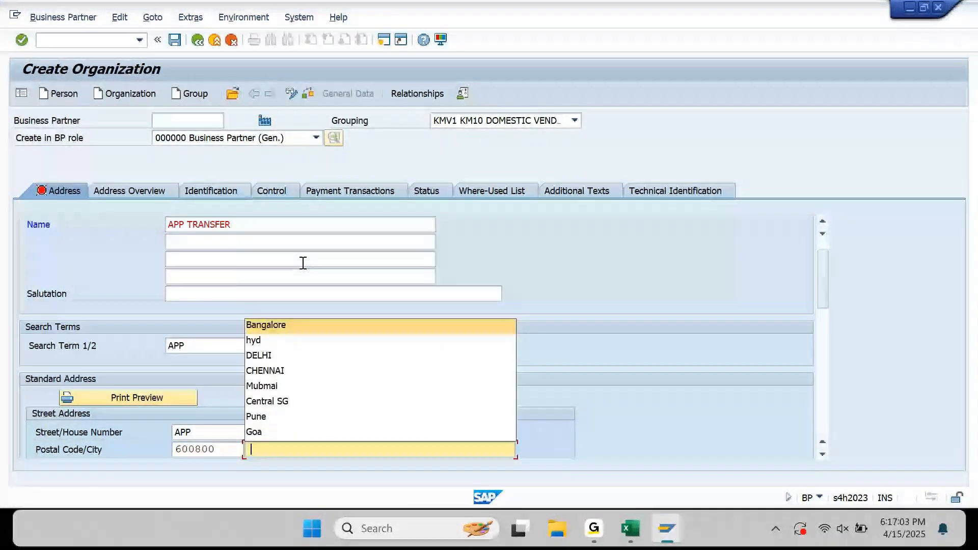
key("Tab")
key("Down")
key("Tab")
key("Down")
key("Tab")
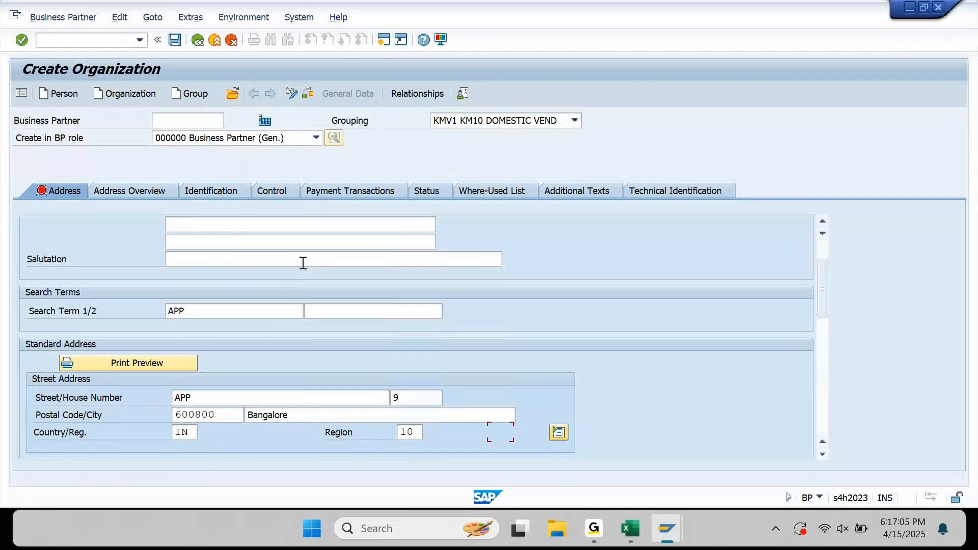
key("Tab")
key("Tab")
key("Tab")
key("Tab")
type("EN")
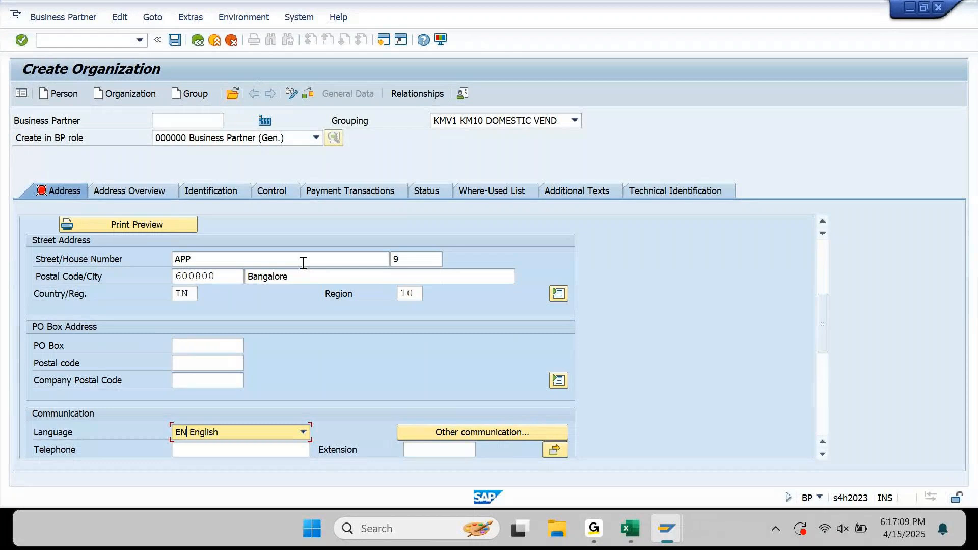
key("Return")
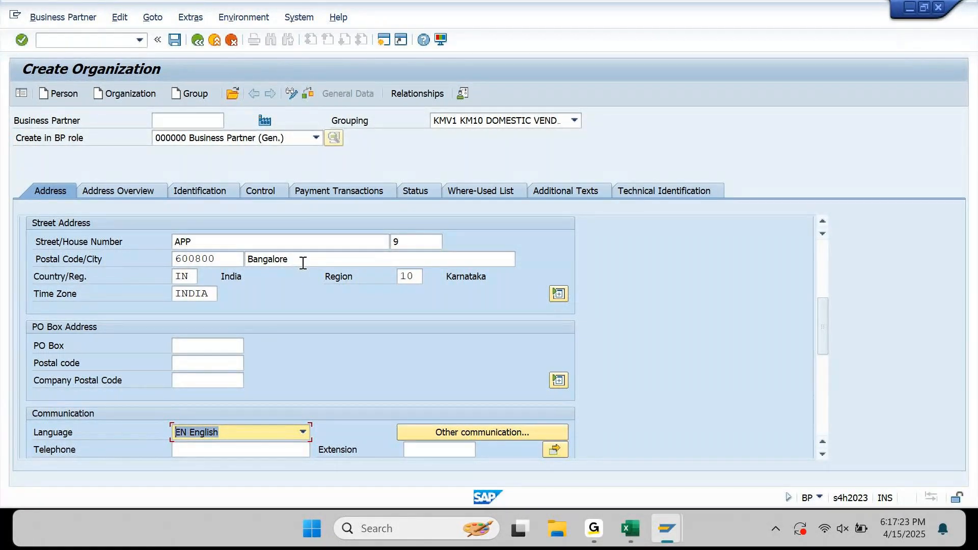
In Payment Transactions, add bank detail IDs 001, 002 and 003.
left_click(358, 193)
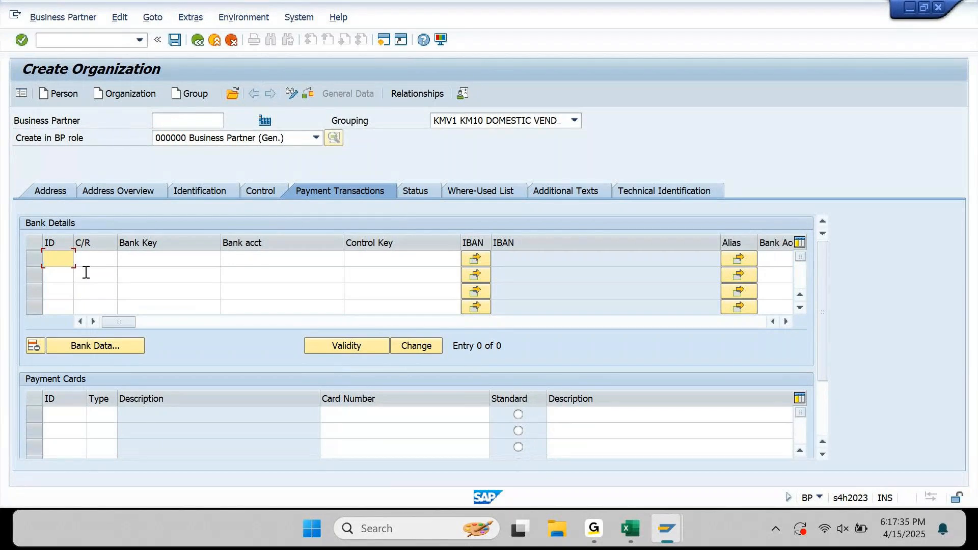
type("001")
key("Down")
type("002")
key("Down")
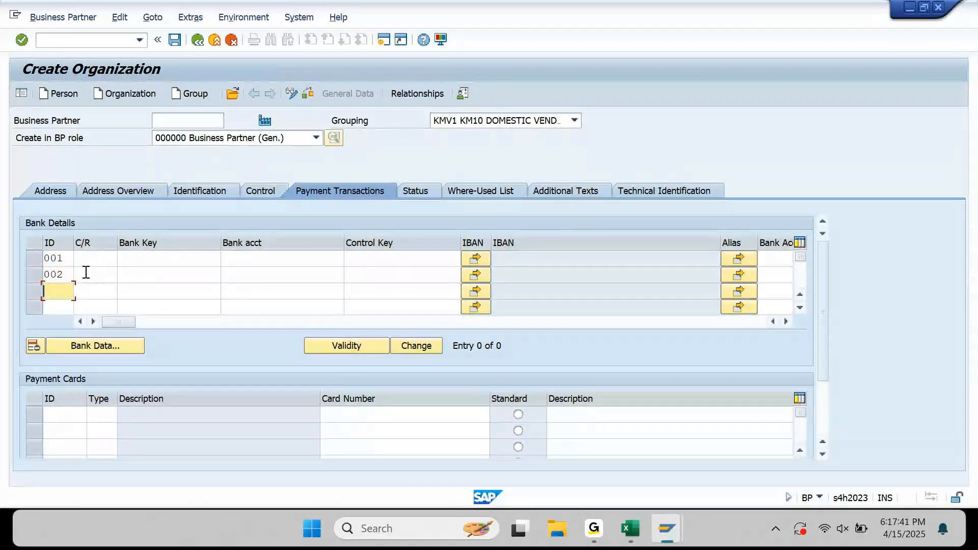
type("003")
Set the bank country to IN on all three bank rows.
key("Up")
key("Up")
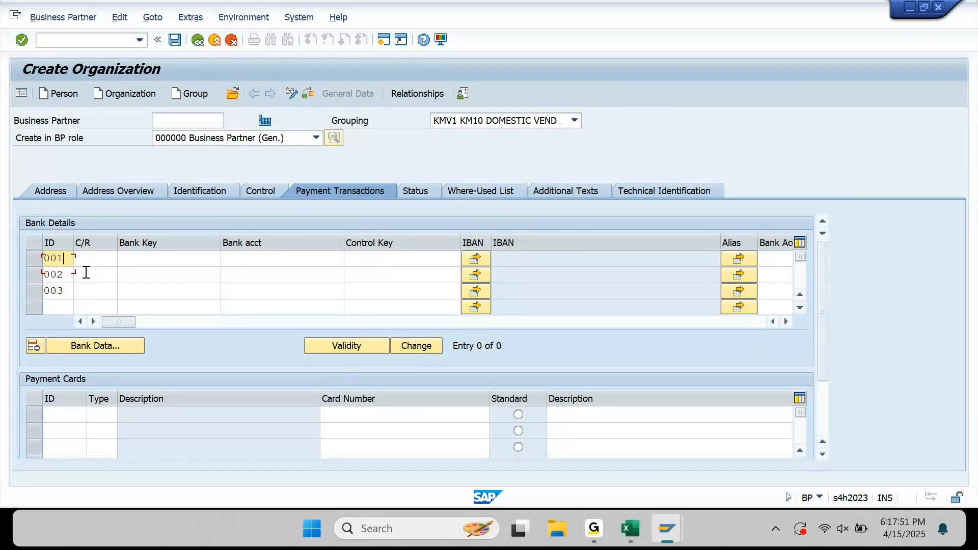
key("Tab")
type("IN")
key("Tab")
key("shift+Tab")
key("Down")
key("Down")
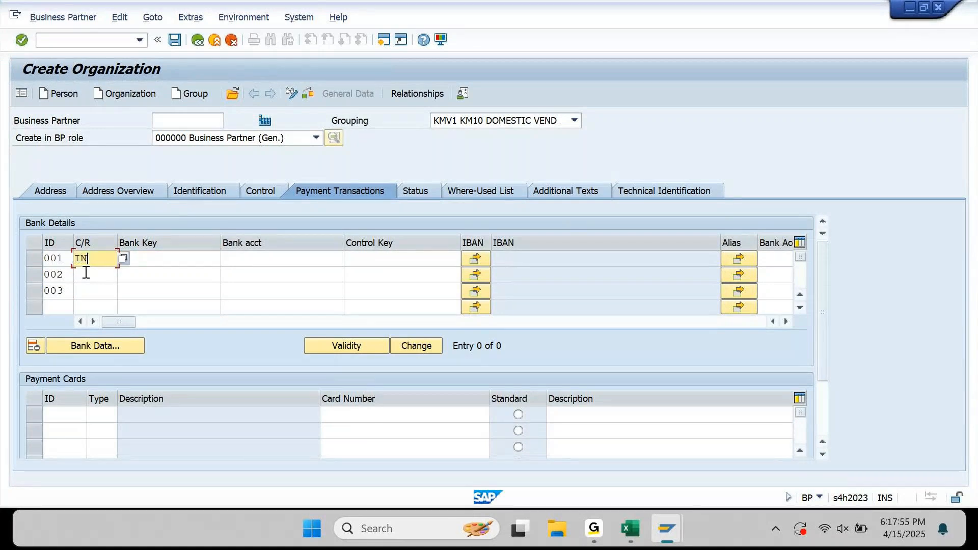
type("IN")
key("Down")
type("IN")
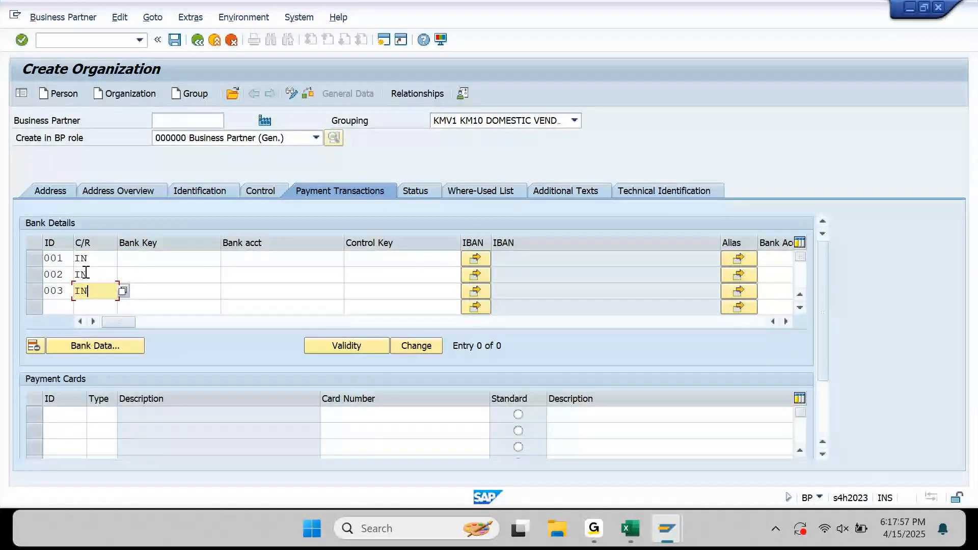
key("Return")
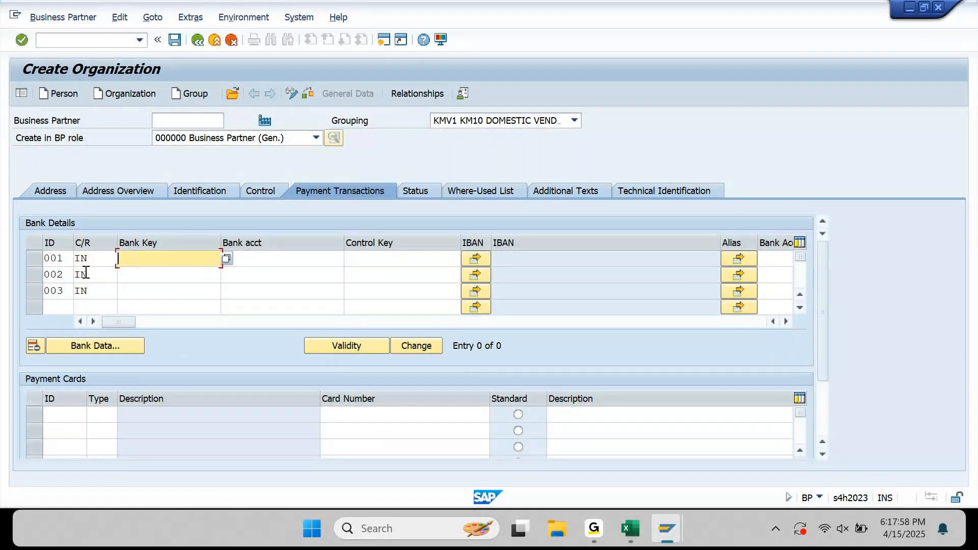
Copy bank keys HDFCT01, SBIT01 and KOTAKT01 from the spreadsheet into the three rows.
left_click(632, 527)
left_click(652, 189)
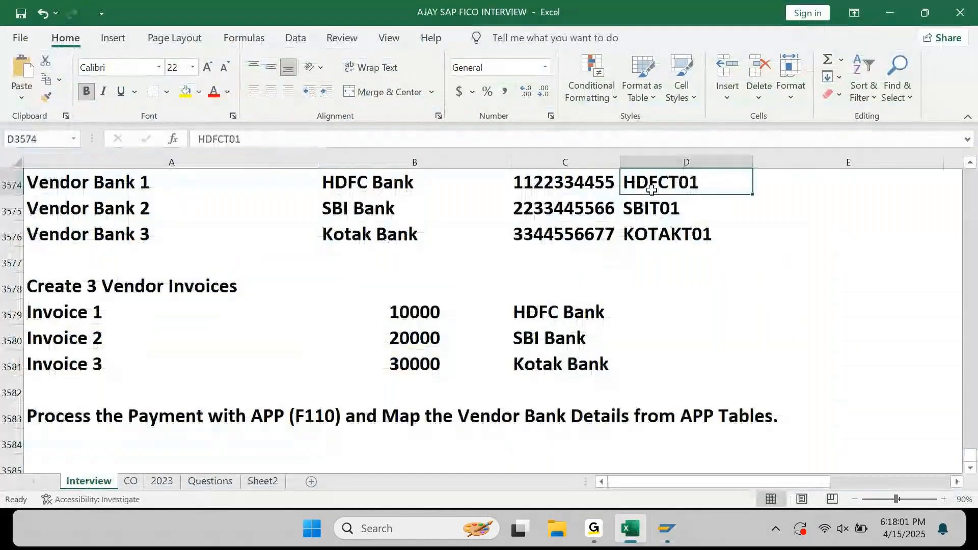
scroll(653, 190, "up", 1)
left_click_drag(658, 208, 662, 259)
key("ctrl+c")
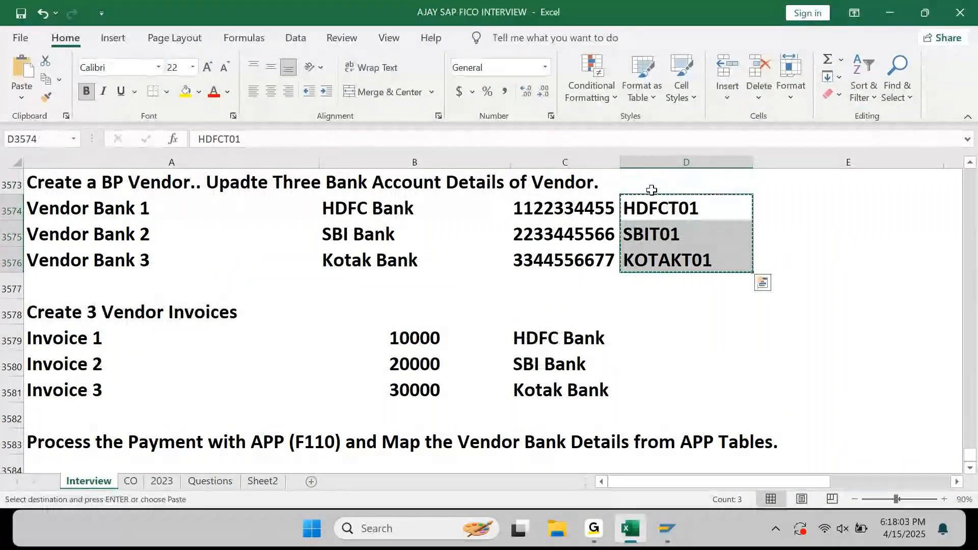
left_click(633, 535)
key("ctrl+v")
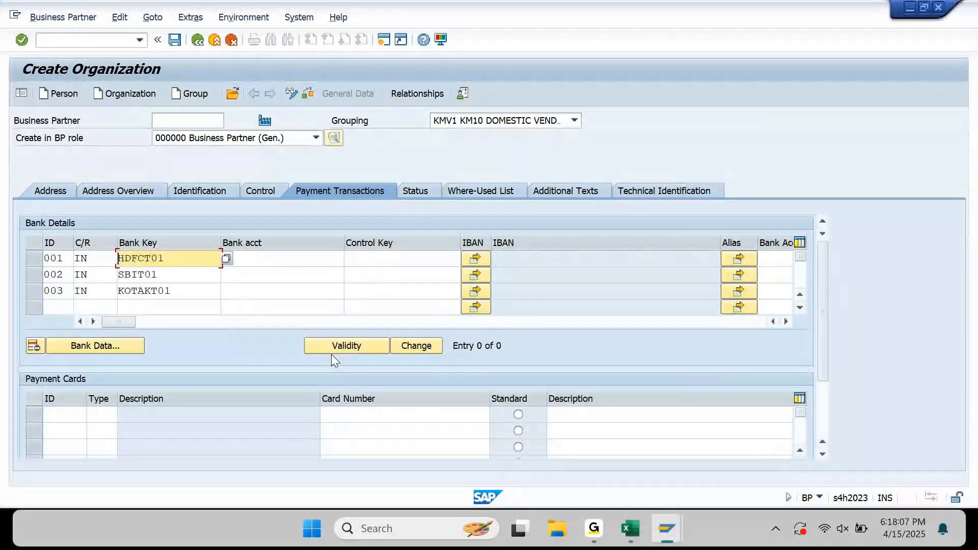
key("Tab")
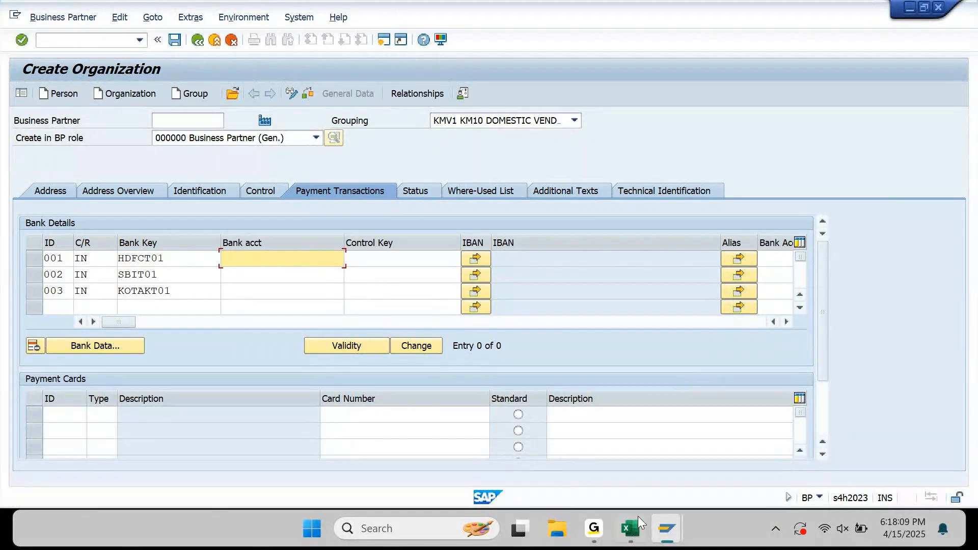
left_click(632, 530)
left_click_drag(564, 207, 565, 260)
key("ctrl+c")
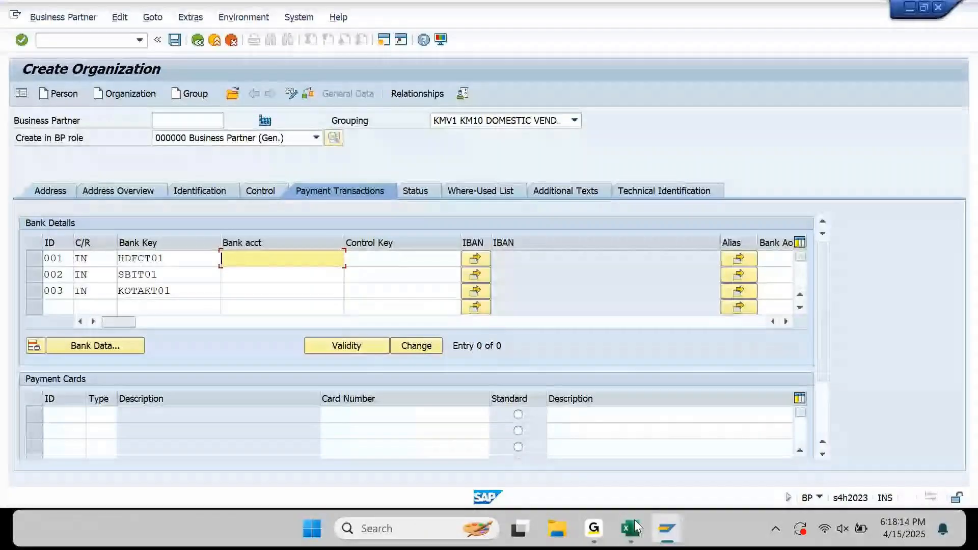
left_click(634, 529)
key("ctrl+v")
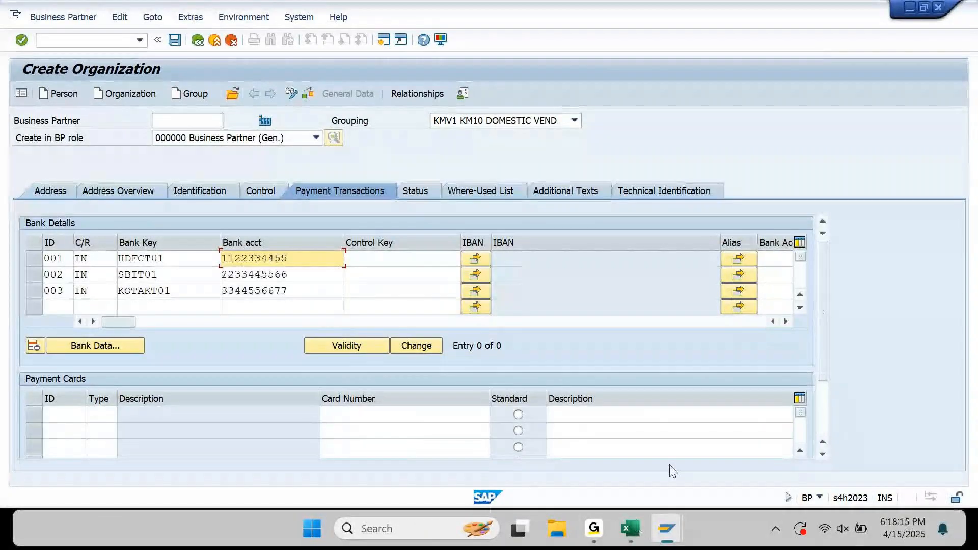
left_click_drag(186, 323, 405, 326)
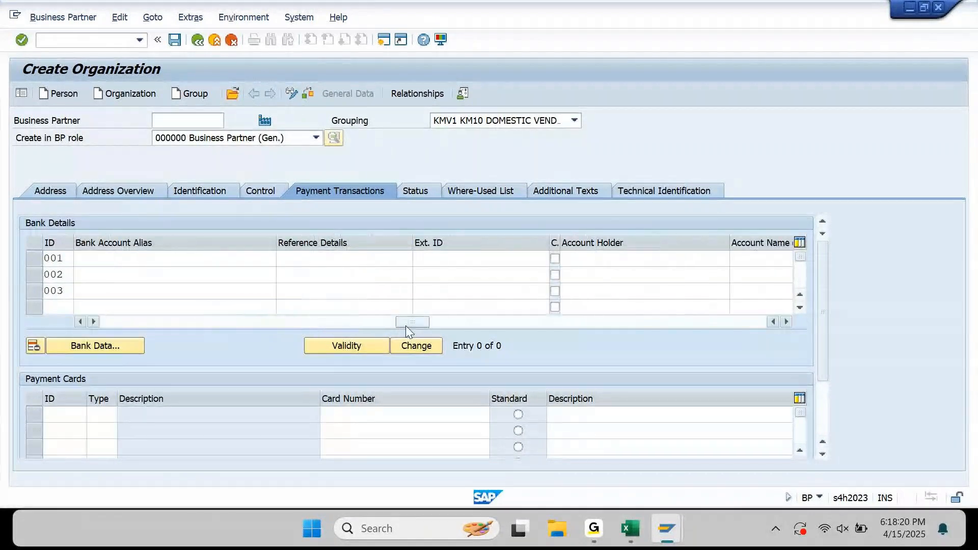
Enter APP VENDOR as account holder on rows 001–003 and confirm to bring up HDFCT01's bank data.
left_click(623, 259)
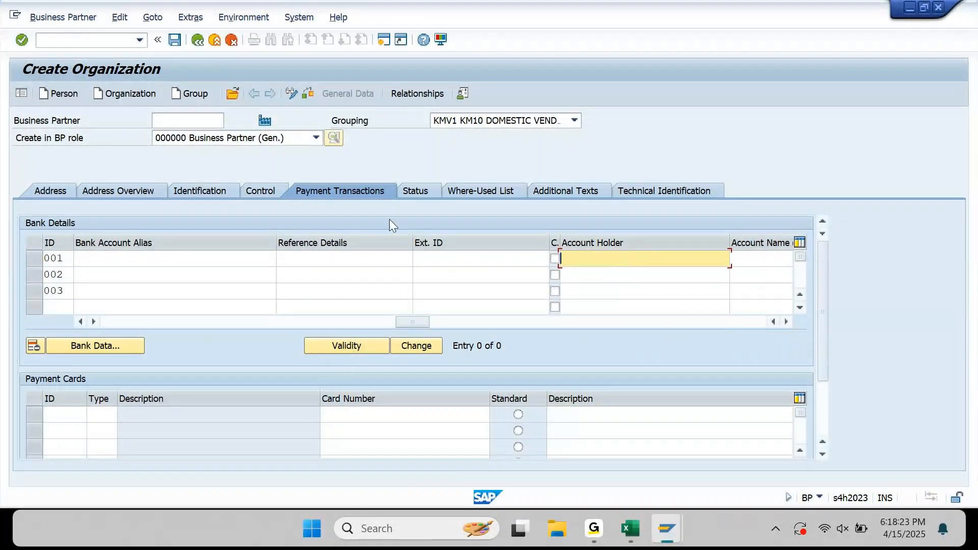
type("APP VENDOR")
key("ctrl+shift+Left")
key("ctrl+shift+Left")
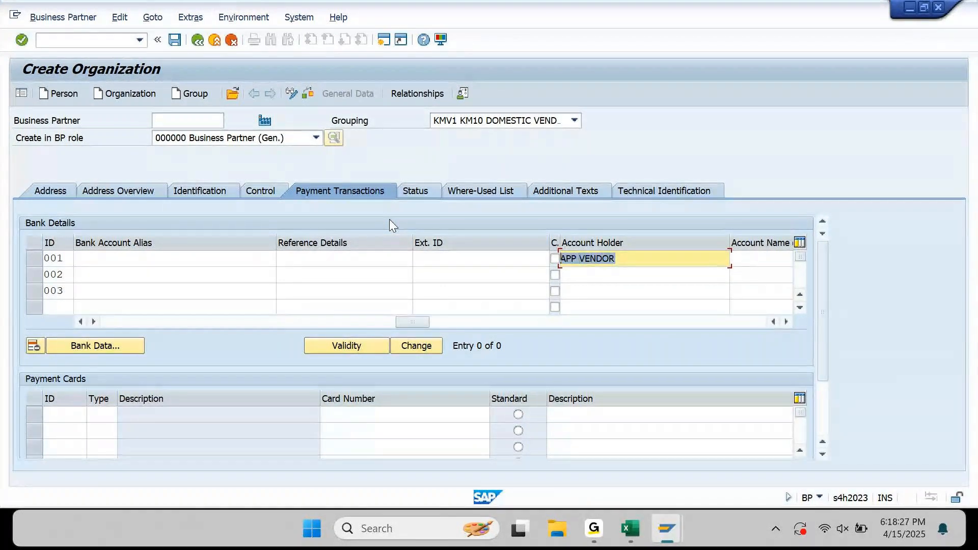
key("ctrl+c")
key("Down")
key("ctrl+v")
key("Down")
key("ctrl+v")
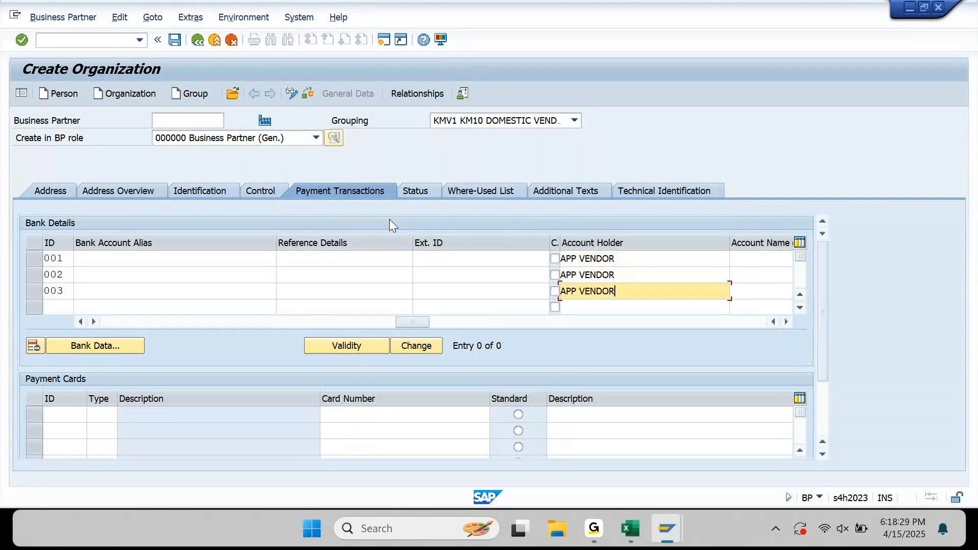
key("Return")
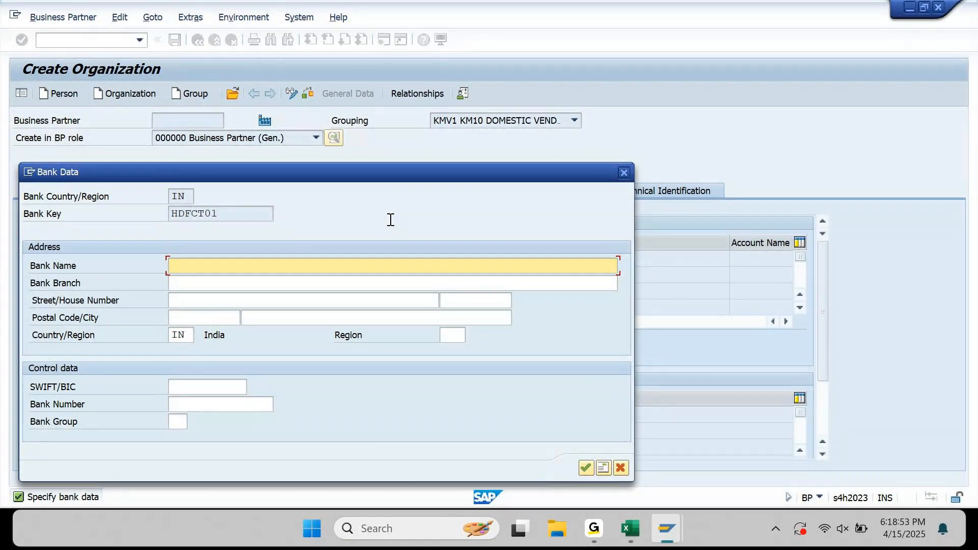
Enter bank name HDFC BANK LIMITED, branch MADHAPUR and street BNK STREET.
left_click(257, 271)
type("HDFC BANK LIMITED")
key("Tab")
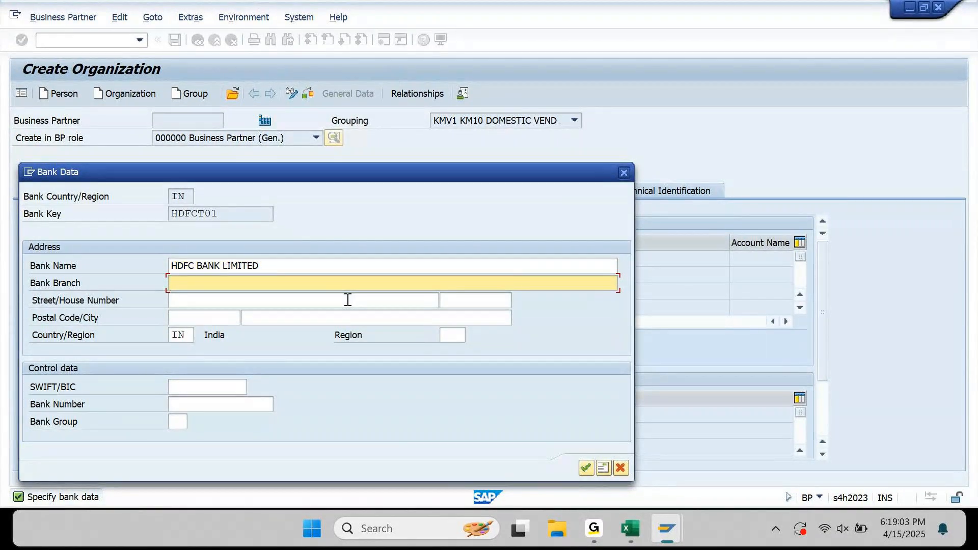
type("MADHAP")
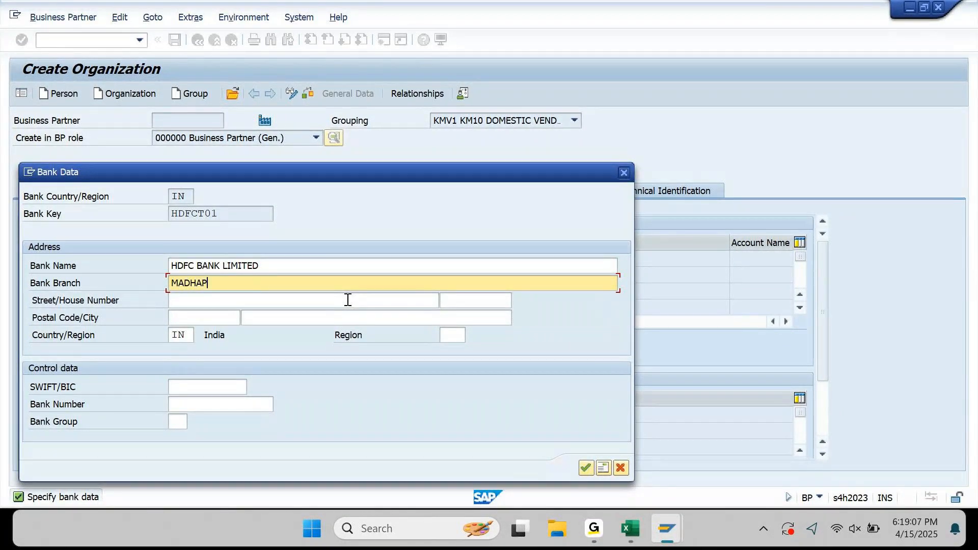
type("UR")
left_click(348, 300)
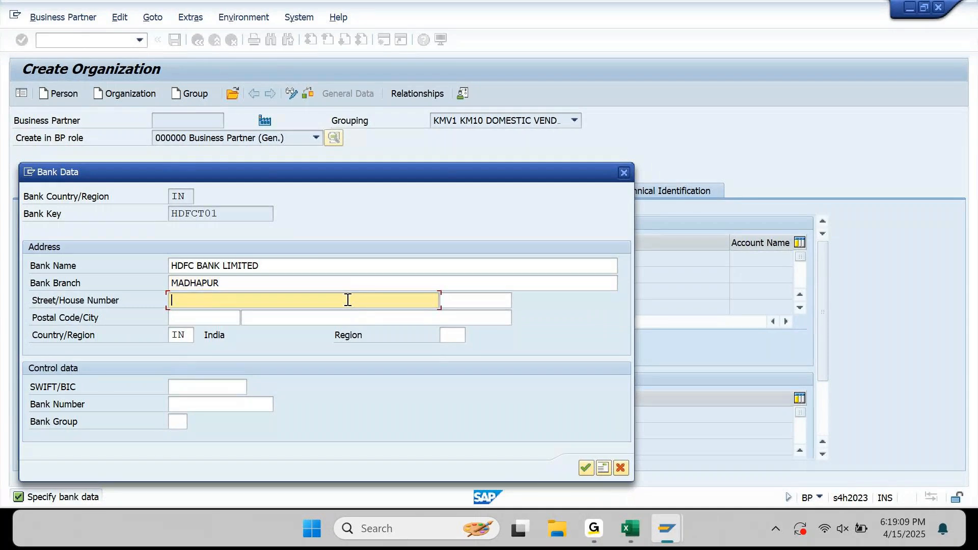
type("BNK STREET")
Complete HDFCT01's address: house number 9, 500876 HYDERABAD, region TG.
key("Tab")
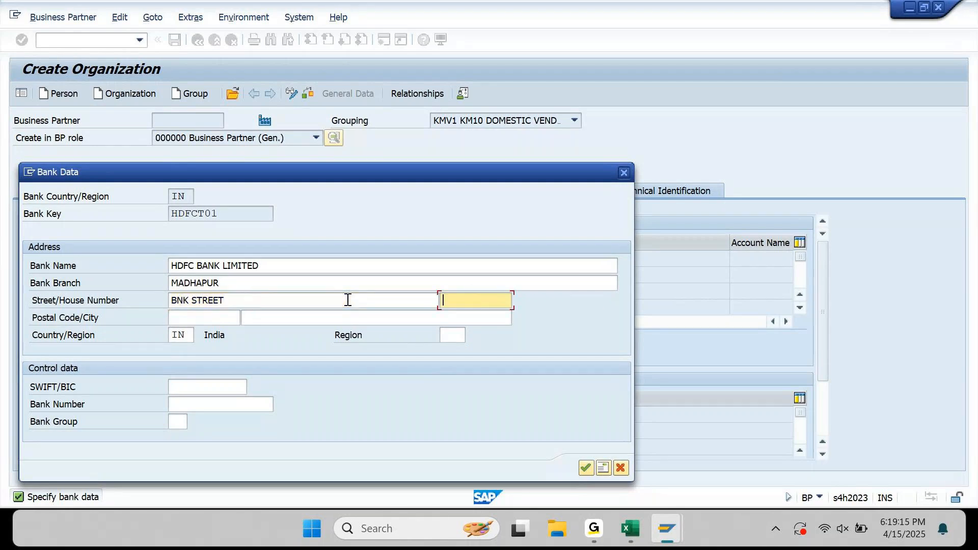
type("9")
key("Tab")
key("Down")
key("Tab")
key("Down")
key("Tab")
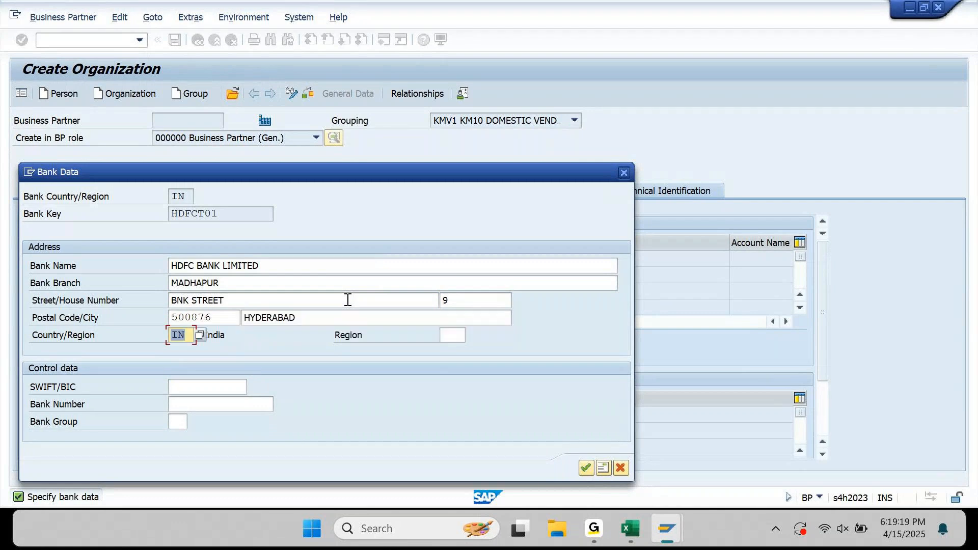
key("Tab")
type("TG")
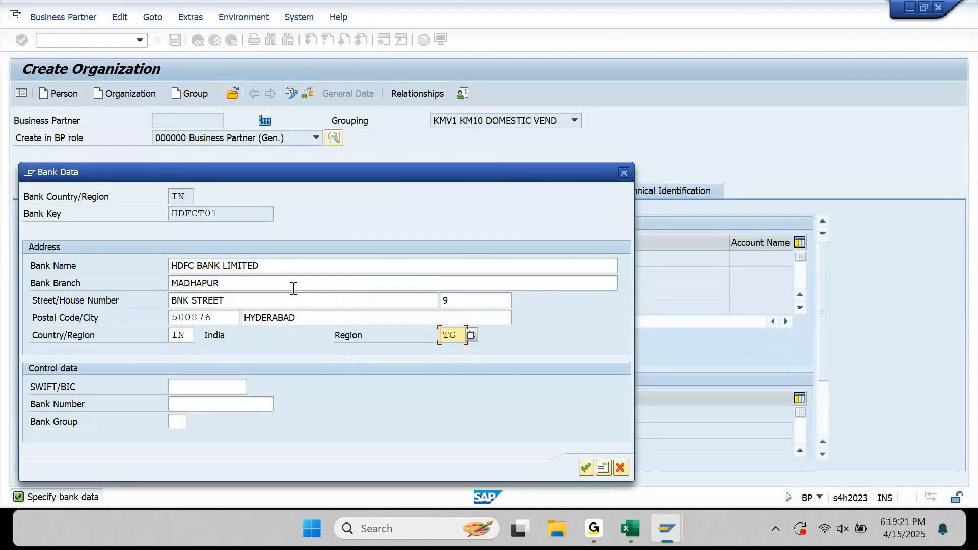
Copy the bank key HDFCT01 into the Bank Number field.
left_click(247, 219)
left_click_drag(247, 218, 134, 231)
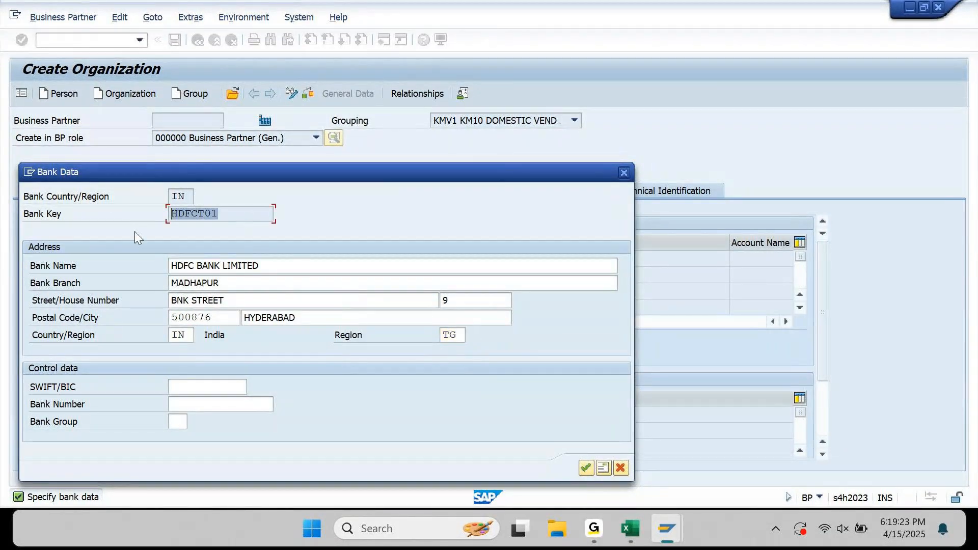
left_click(135, 231)
left_click(195, 404)
key("ctrl+v")
Confirm the HDFC data, then enter SBIT01's name STATE BANK OF INDIA LIMITED and branch JUBILEE HILLS.
key("Return")
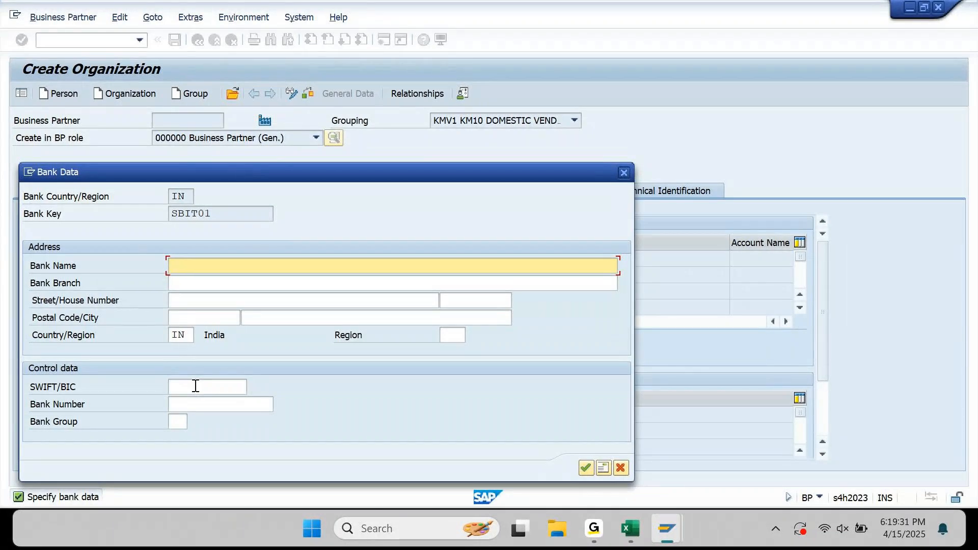
type("STATE BANK F")
key("BackSpace")
type("OF INDIA")
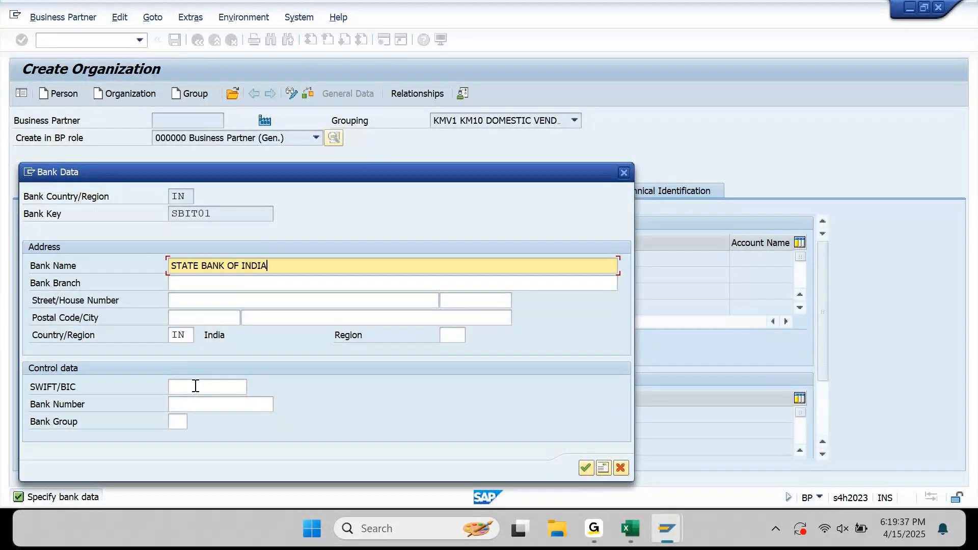
type(" LIMITED")
key("Tab")
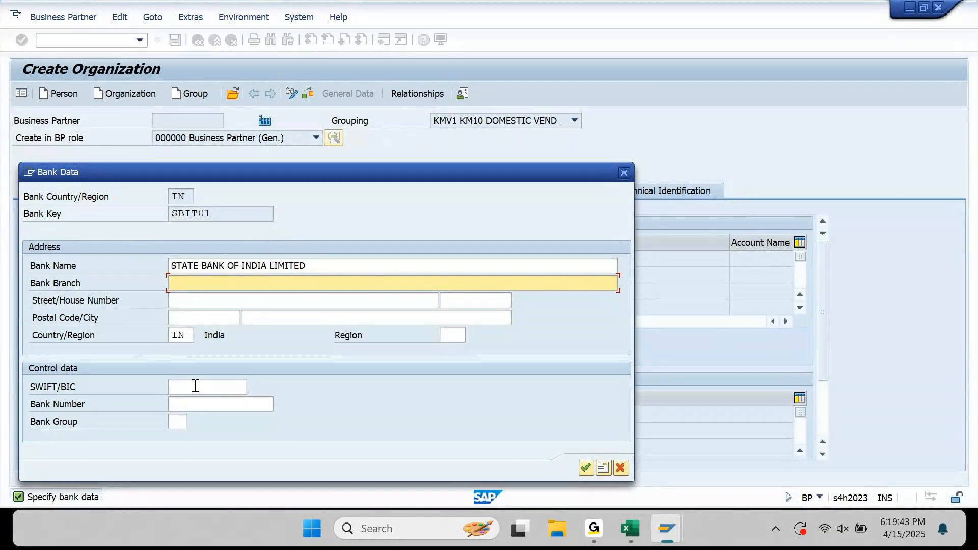
type("JUBILEE HILLS")
Set SBIT01's street to JH STREET with house number 7.
key("Tab")
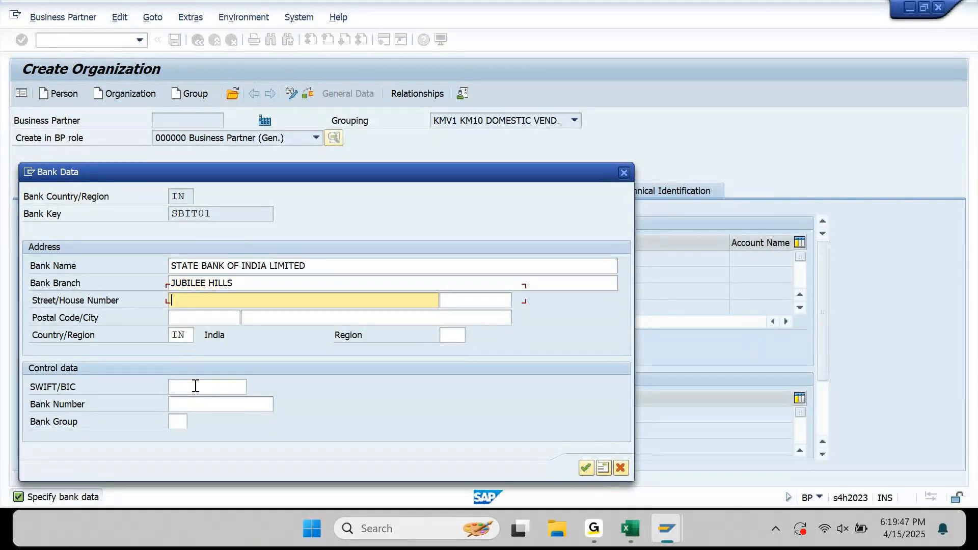
type("7")
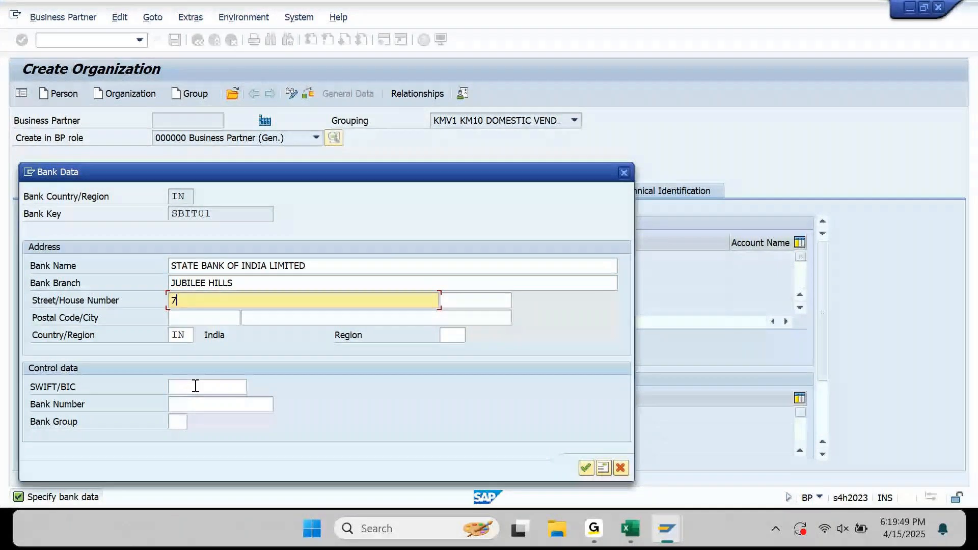
key("Tab")
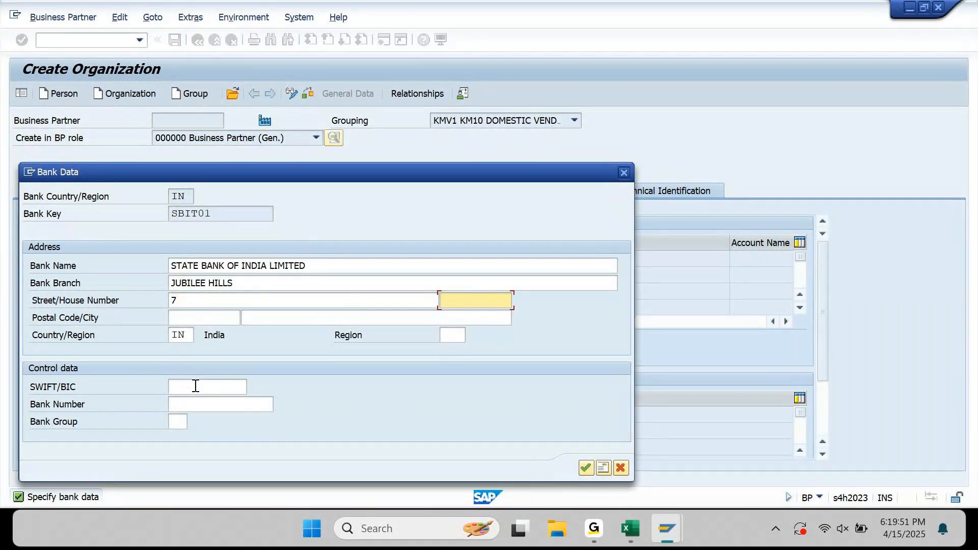
type("7")
key("Tab")
key("Tab")
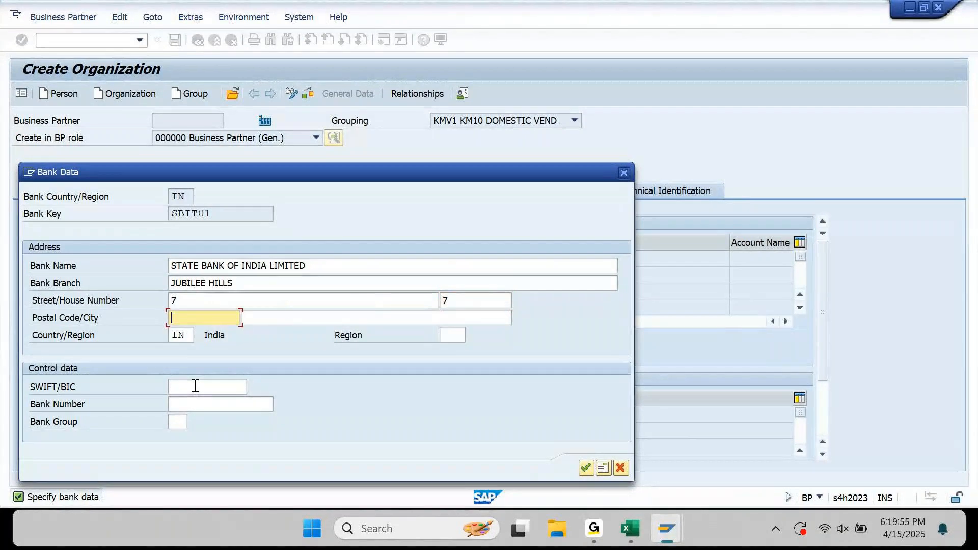
key("shift+Tab")
key("shift+Tab")
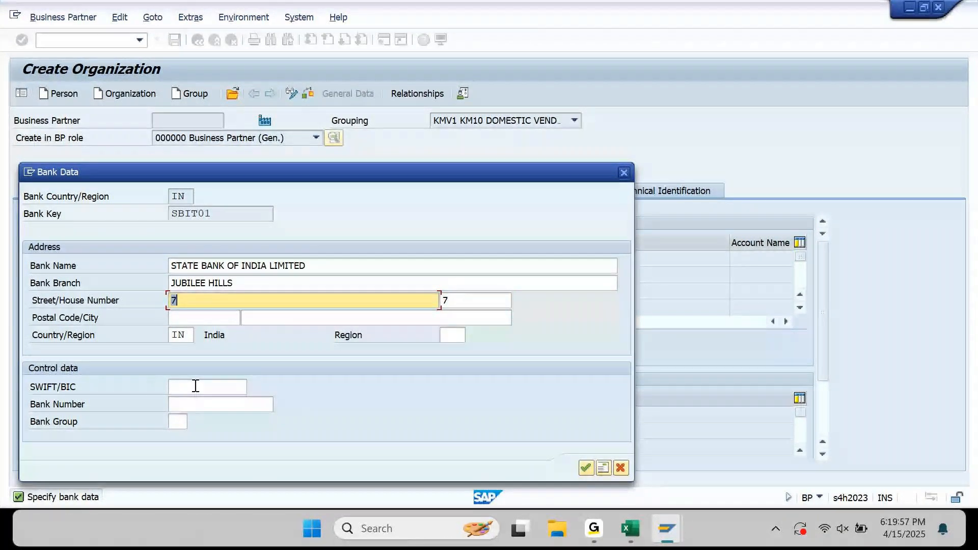
type("J")
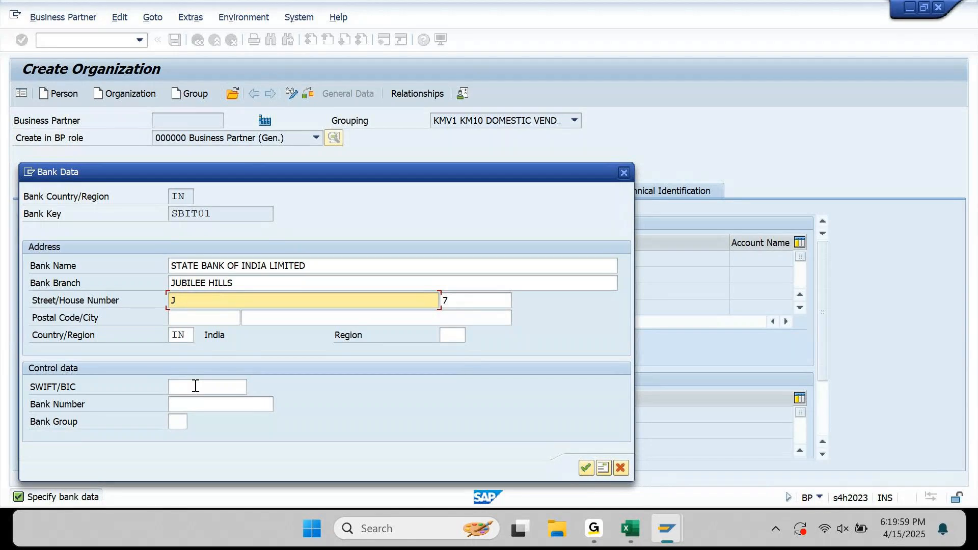
type("H STREET")
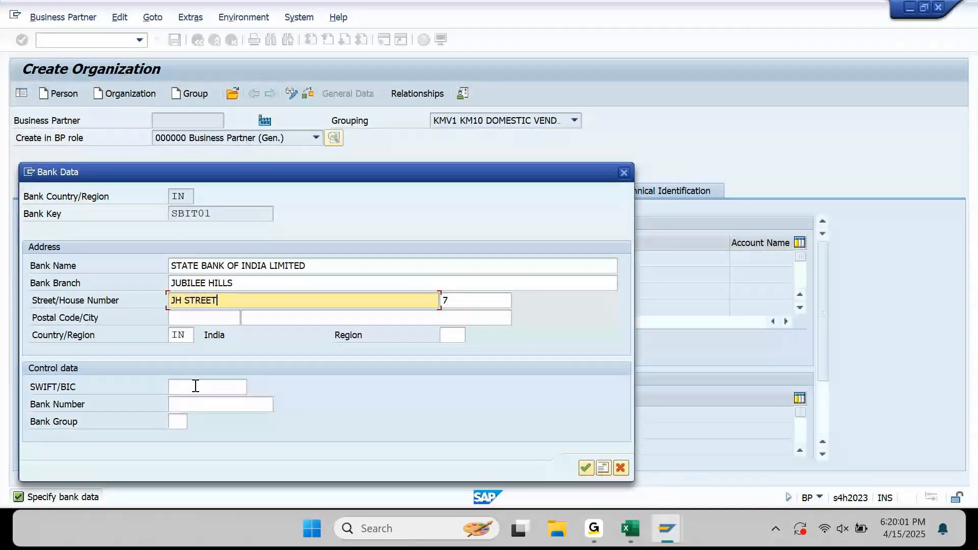
Fill postal code 500800, city HYDERABAD and region TG from history.
key("Tab")
key("Tab")
key("Down")
key("Down")
key("Tab")
key("Down")
key("Tab")
key("Tab")
key("Down")
key("Tab")
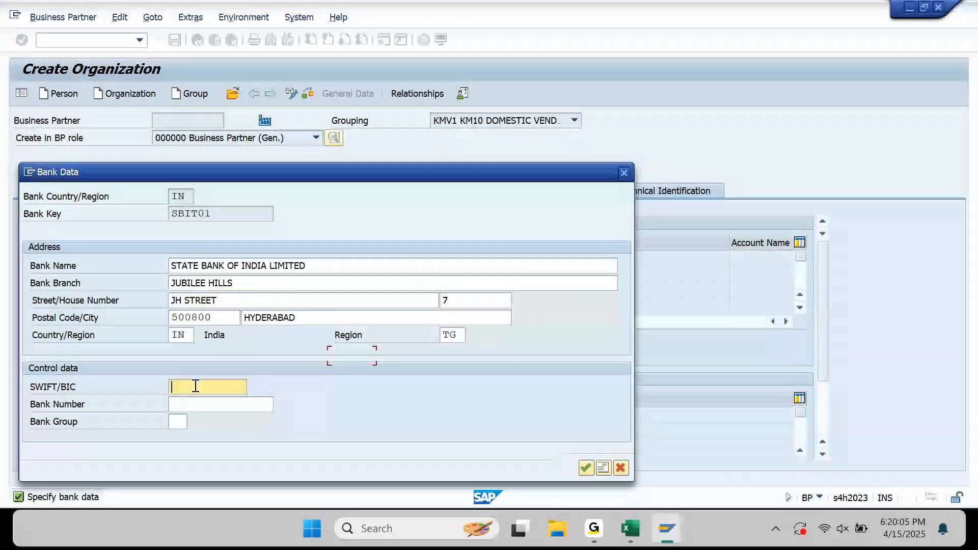
Paste SBIT01 as the bank number.
left_click(222, 211)
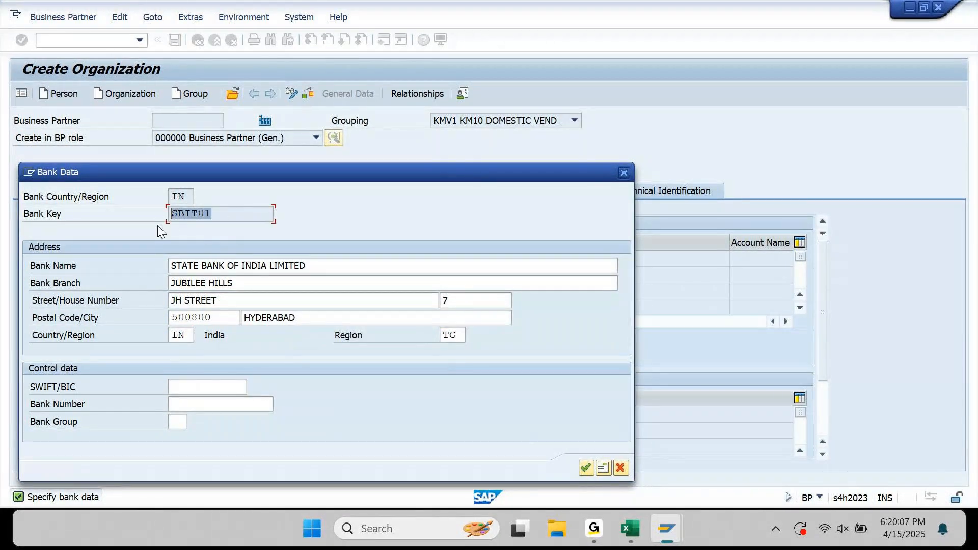
left_click(217, 403)
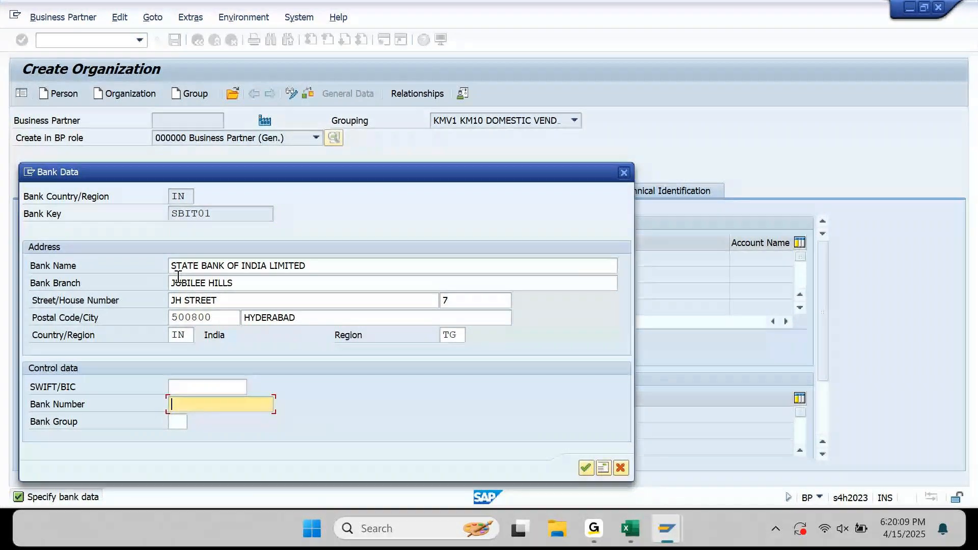
type("SBIT01")
For bank key KOTAKT01, enter KOTAK BANK LIMITED, branch GACHIBOWLI, street GB STREET, house number 4.
key("Return")
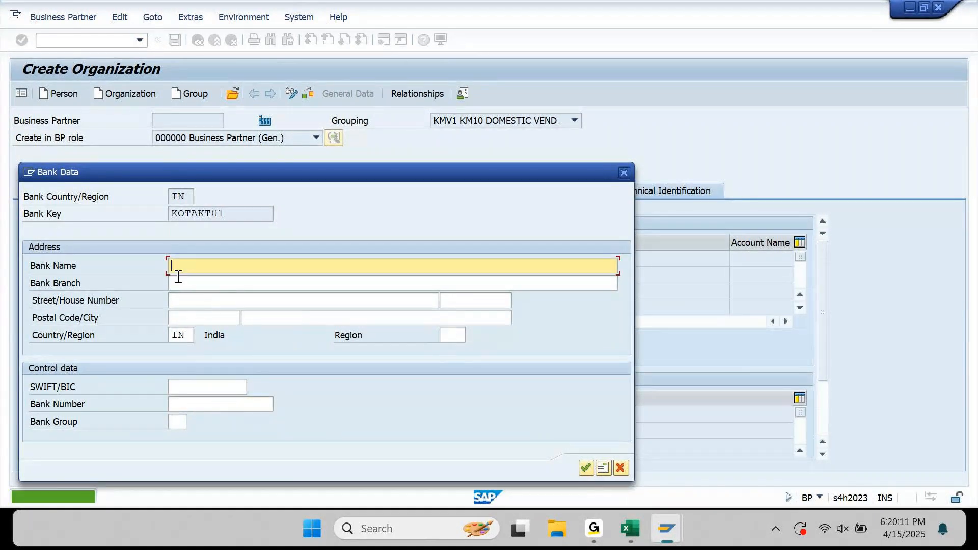
type("KOTAK ")
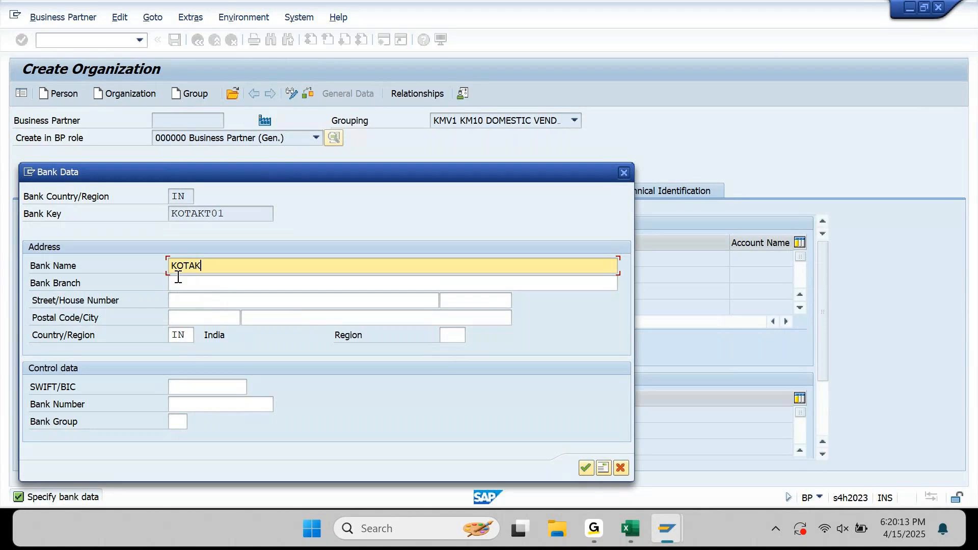
type("BANK LIMITED")
key("Tab")
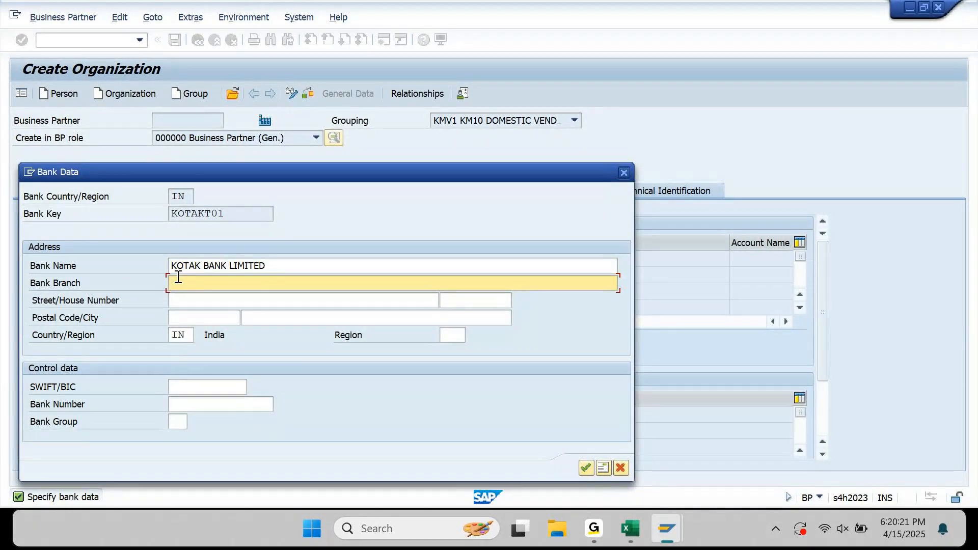
type("GACHIBOWLI")
key("Tab")
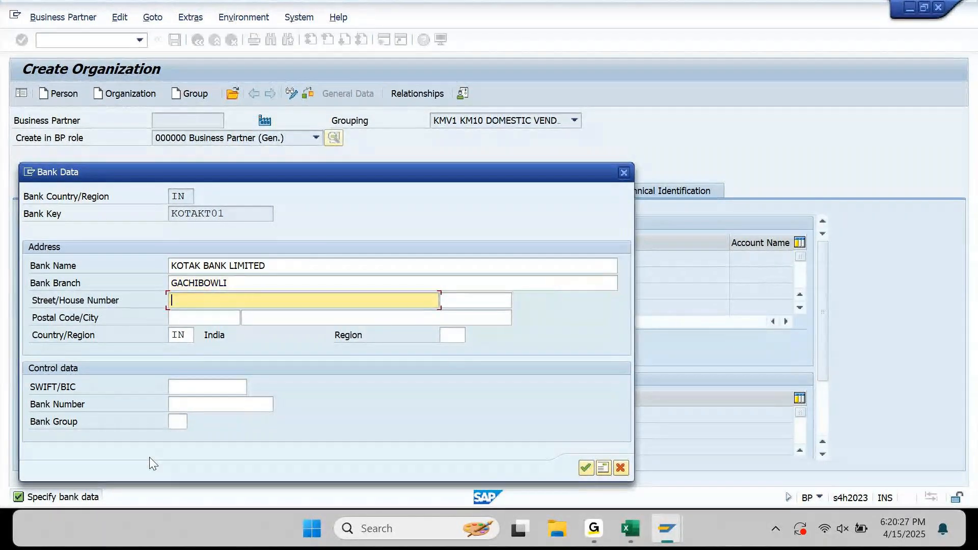
type("GB STREET")
key("Tab")
type("4")
key("Tab")
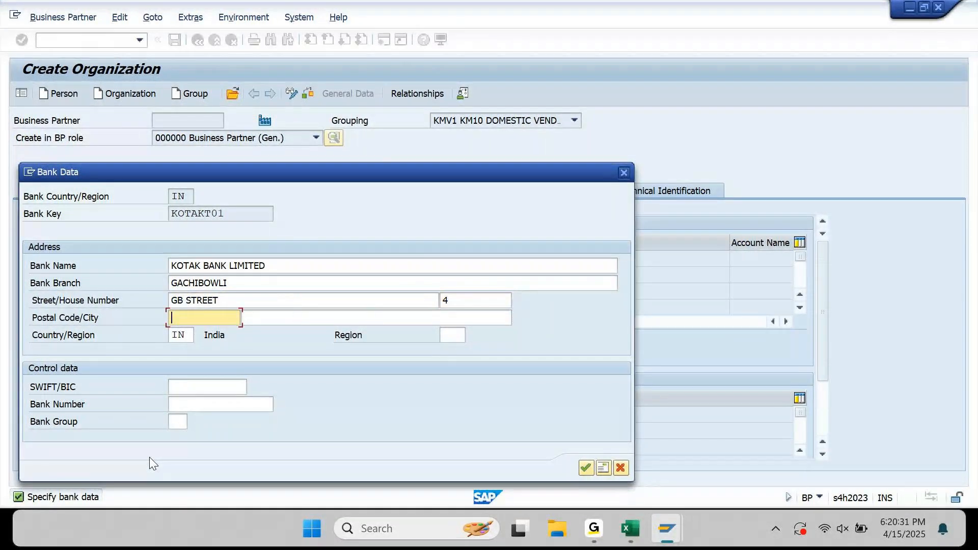
Set postal code 500399, city HYDERABAD and region TG for the Kotak bank.
type("50040")
key("BackSpace")
key("BackSpace")
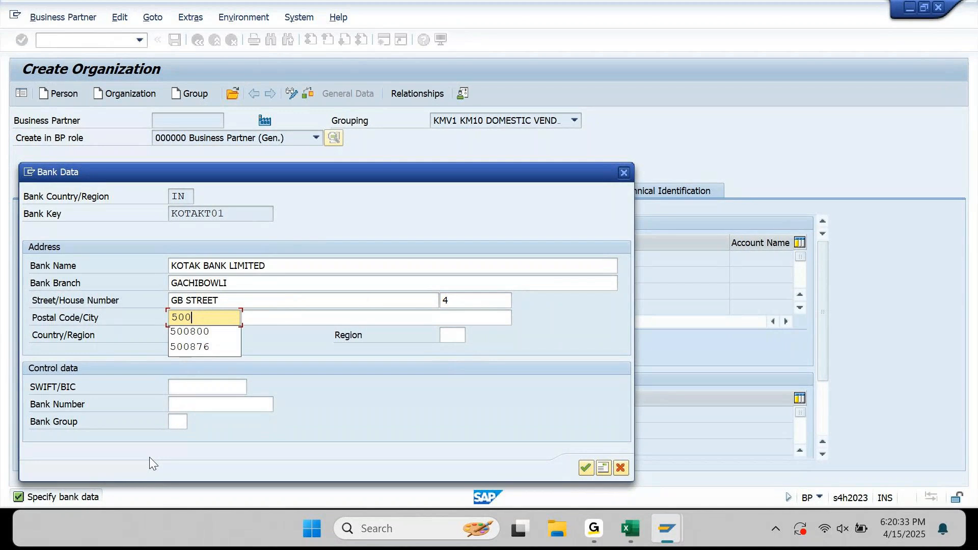
type("399")
key("Tab")
type("HYDERABAD")
key("Tab")
key("Tab")
key("Tab")
key("shift+Tab")
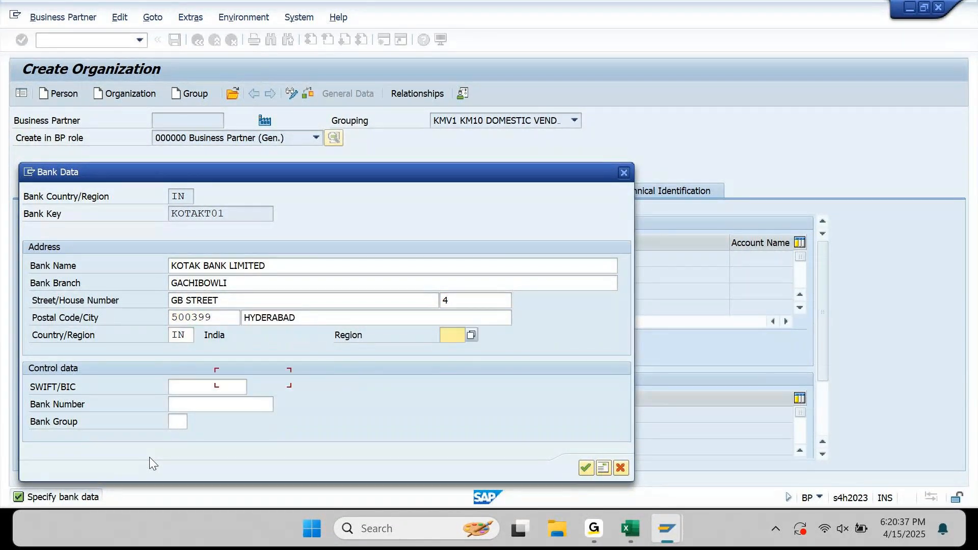
key("Down")
key("Tab")
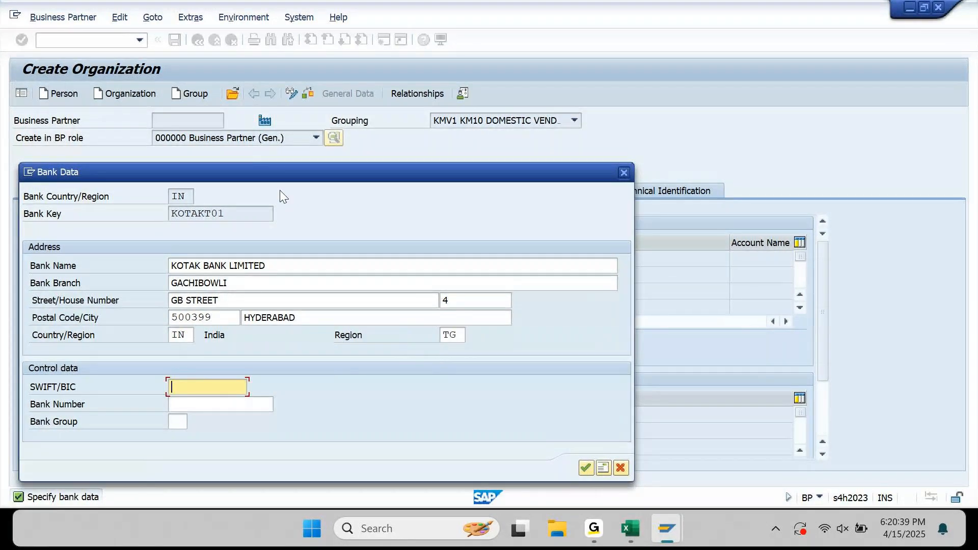
Copy bank key KOTAKT01 into the Bank Number field.
left_click_drag(267, 212, 155, 216)
key("ctrl+c")
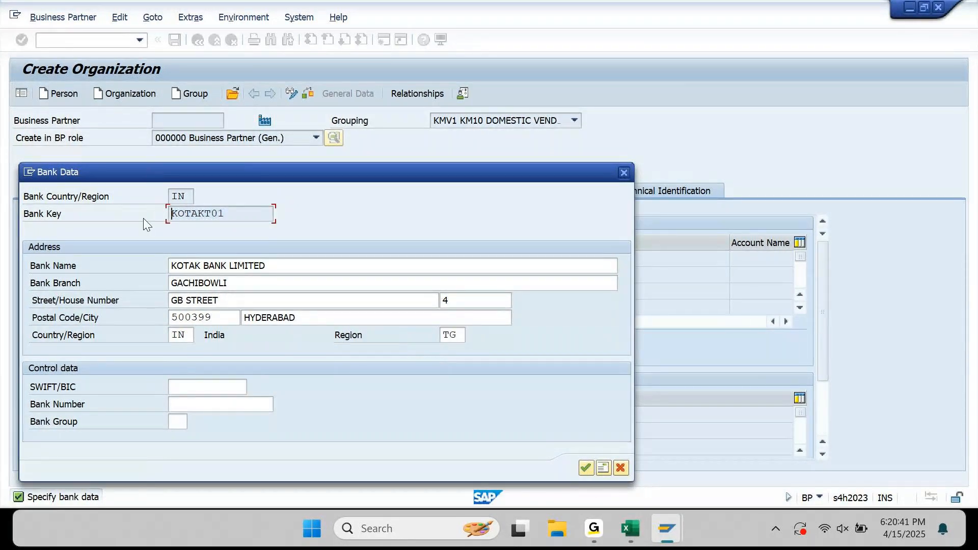
left_click(181, 399)
key("ctrl+v")
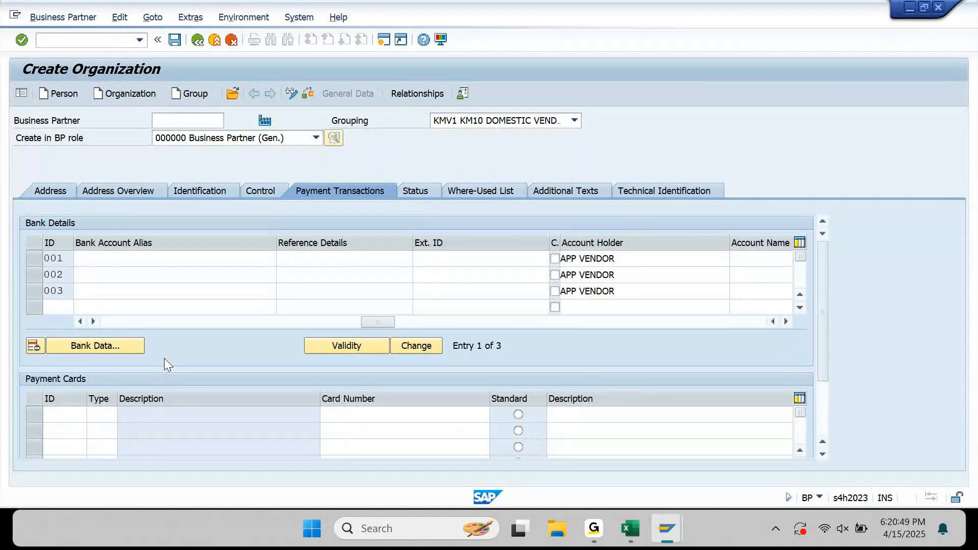
Review the HDFCT01, SBIT01 and KOTAKT01 rows, then save, getting the BU_PARTNER number-range error.
left_click(121, 321)
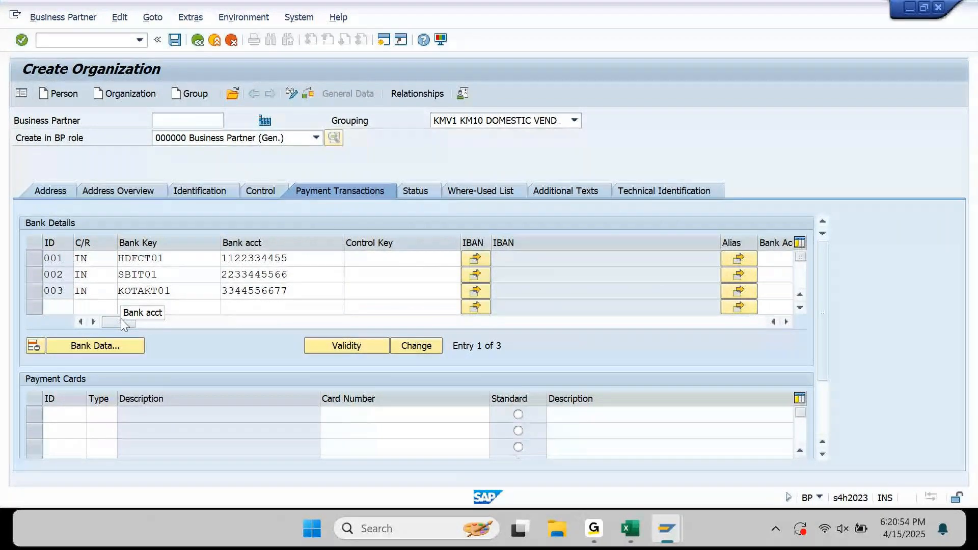
left_click(176, 42)
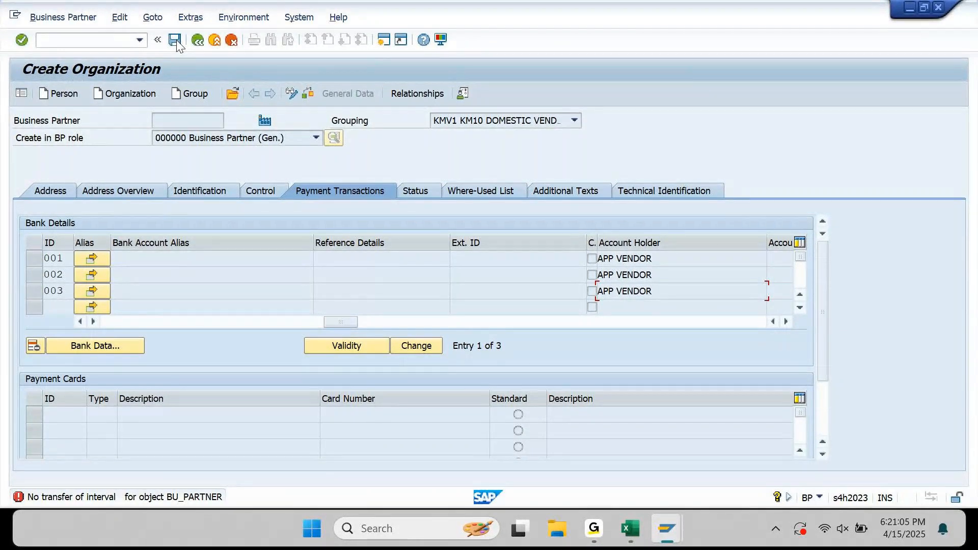
Retry the save and open the NR028 long text for the BU_PARTNER interval error.
left_click(175, 41)
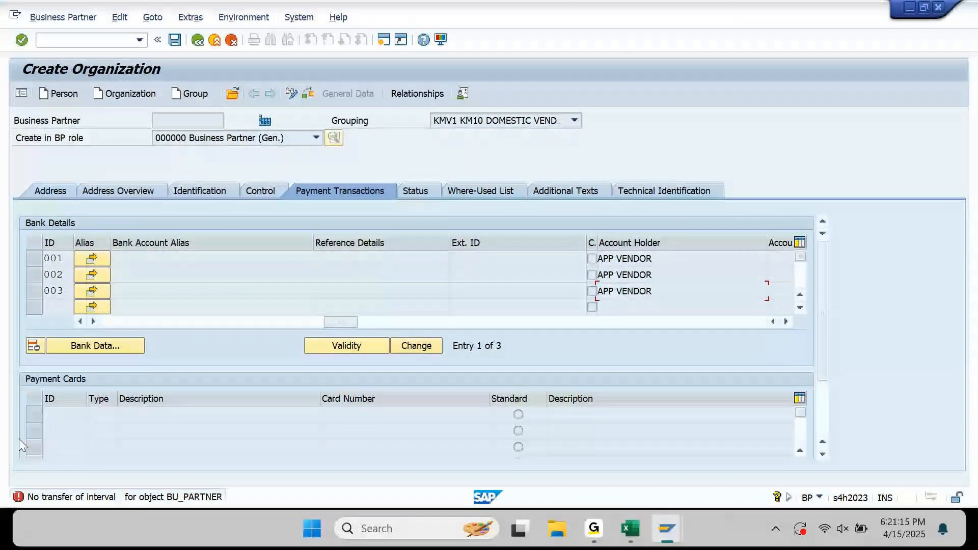
left_click(146, 499)
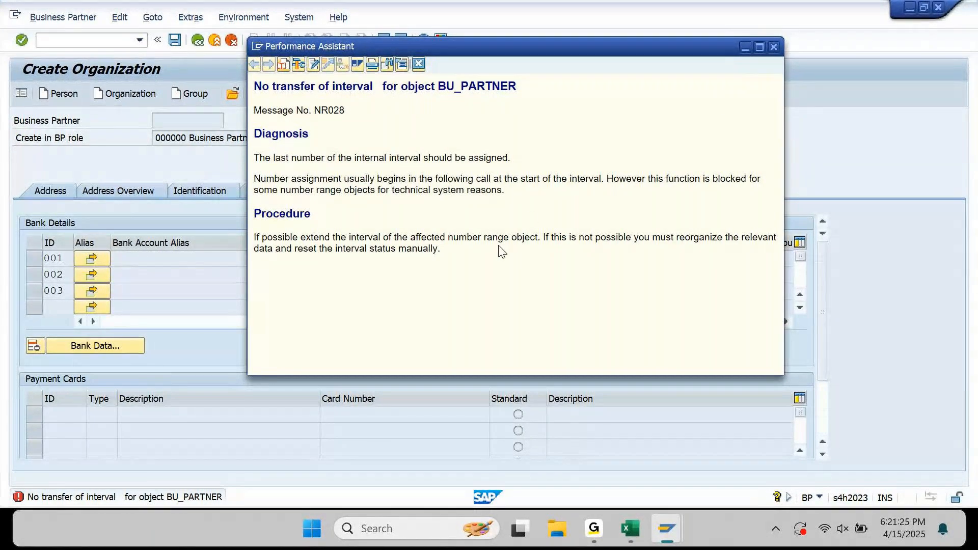
Close the NR028 explanation, save once more with Ctrl+S, then discard the unsaved organization.
left_click_drag(544, 238, 548, 246)
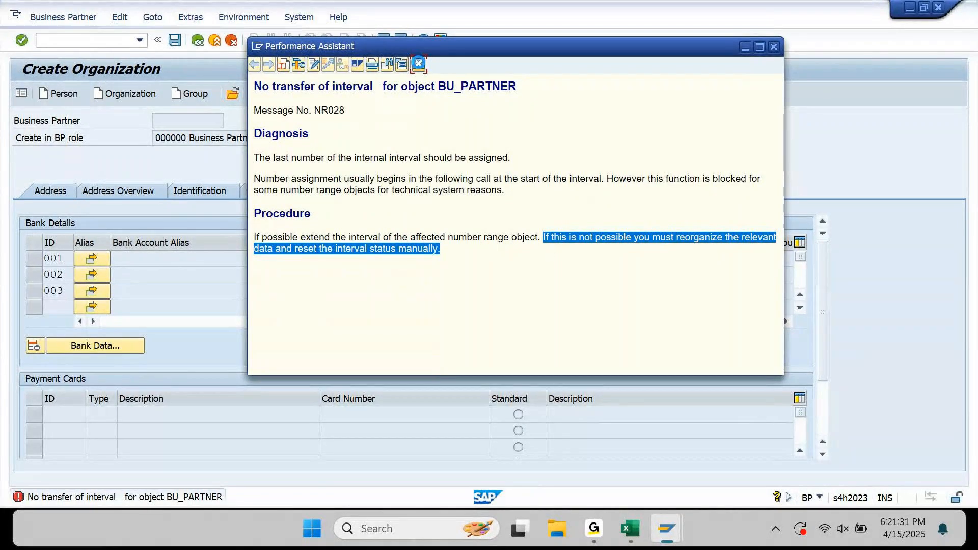
left_click(418, 62)
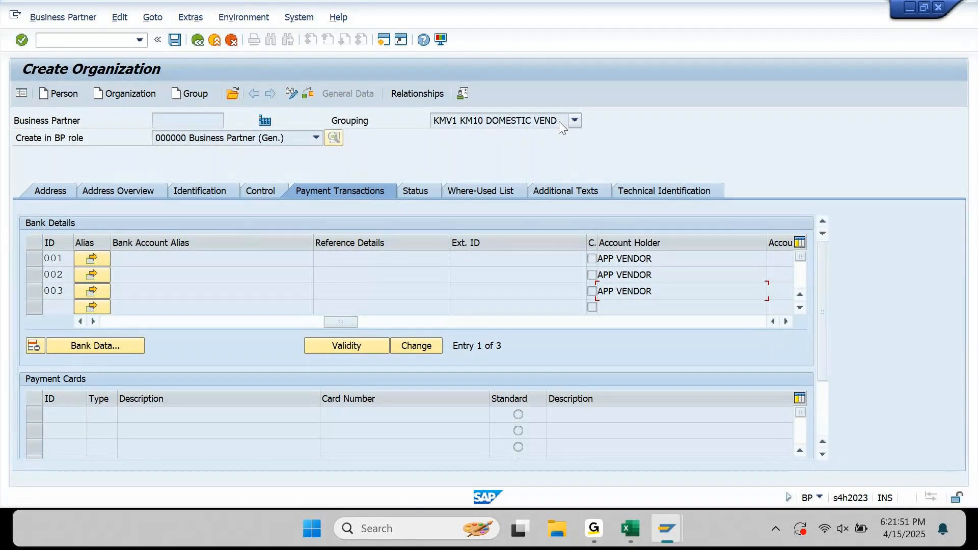
left_click_drag(341, 322, 124, 325)
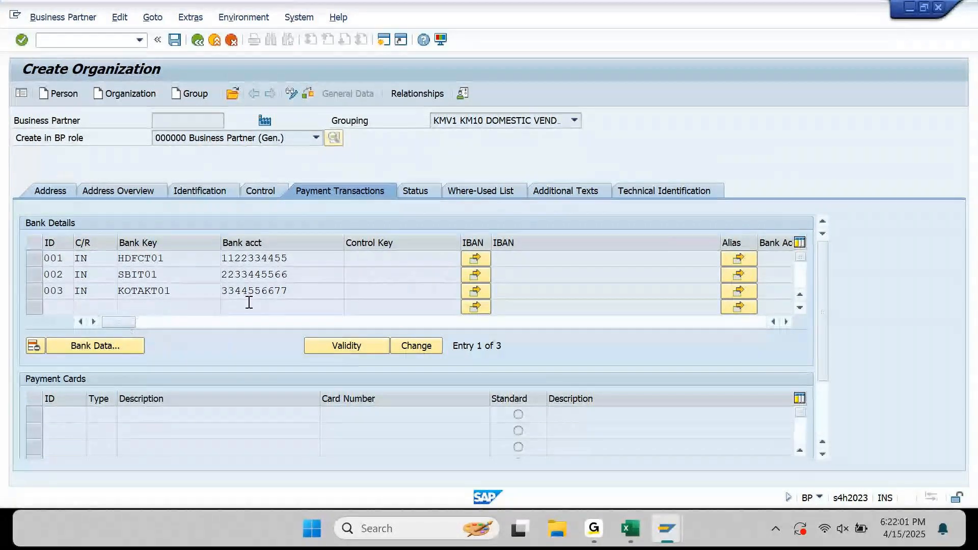
key("ctrl+s")
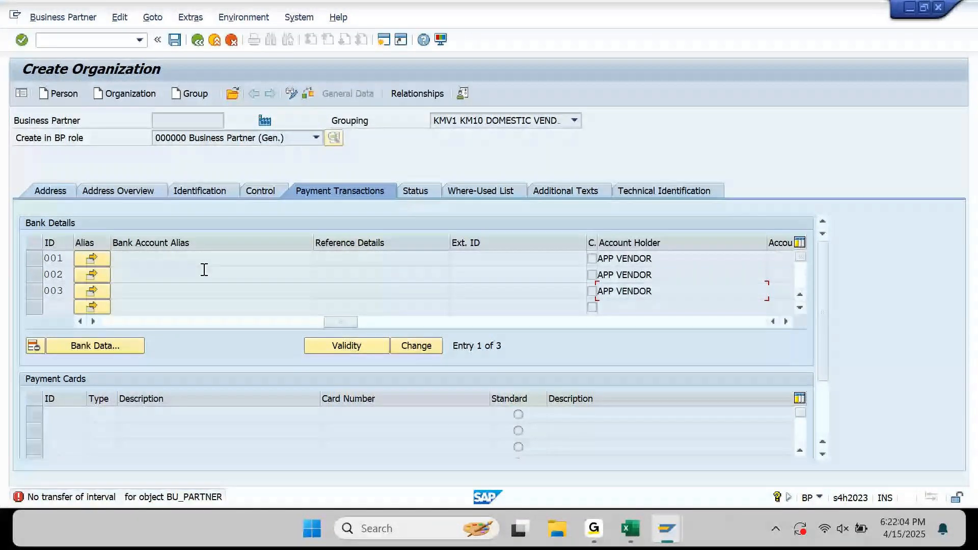
key("Return")
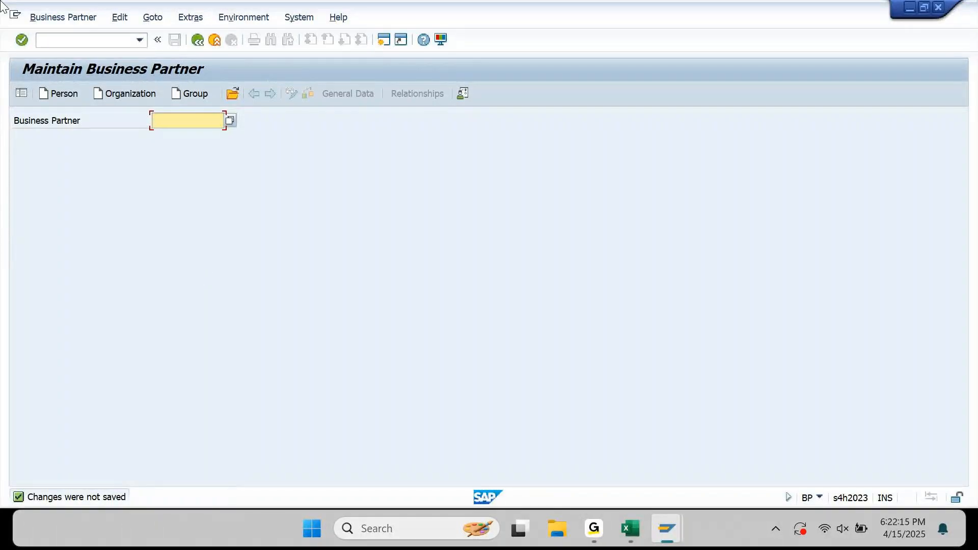
Begin an organization with grouping LGV1 LG01:LOCAL VENDORS, then discard the entries.
left_click(138, 100)
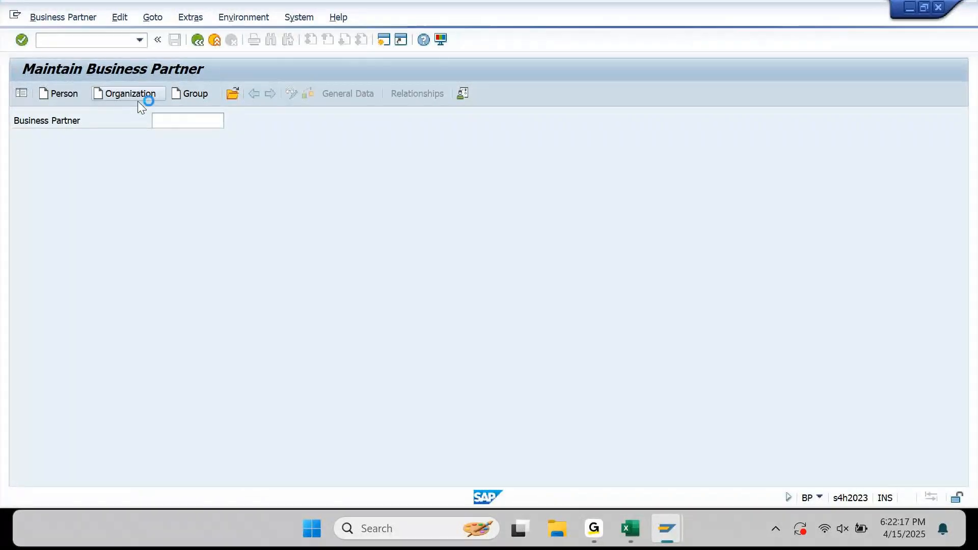
key("Tab")
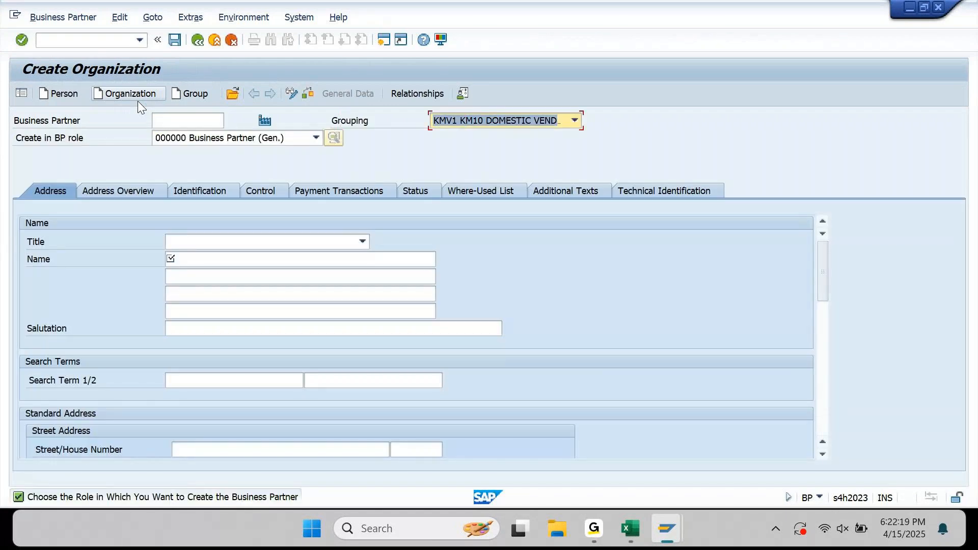
key("F4")
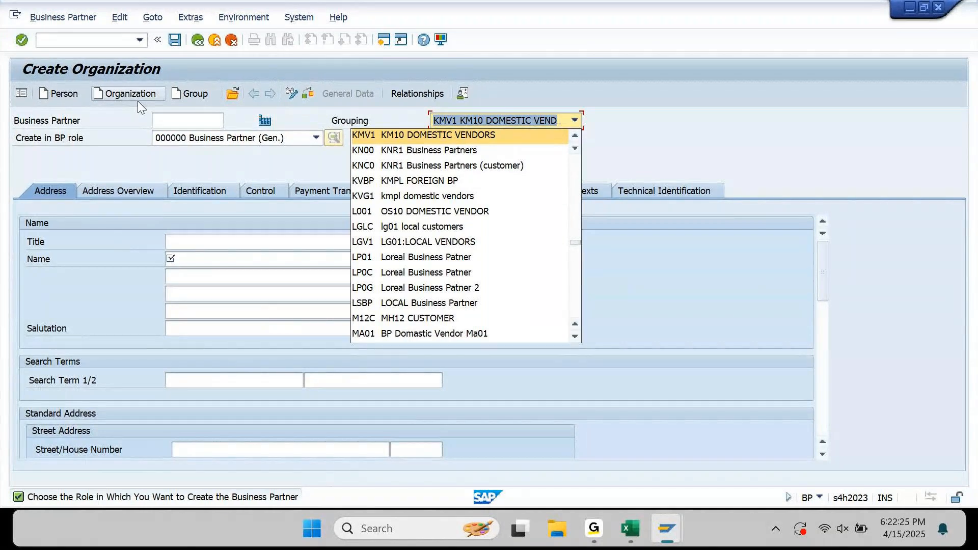
left_click(415, 248)
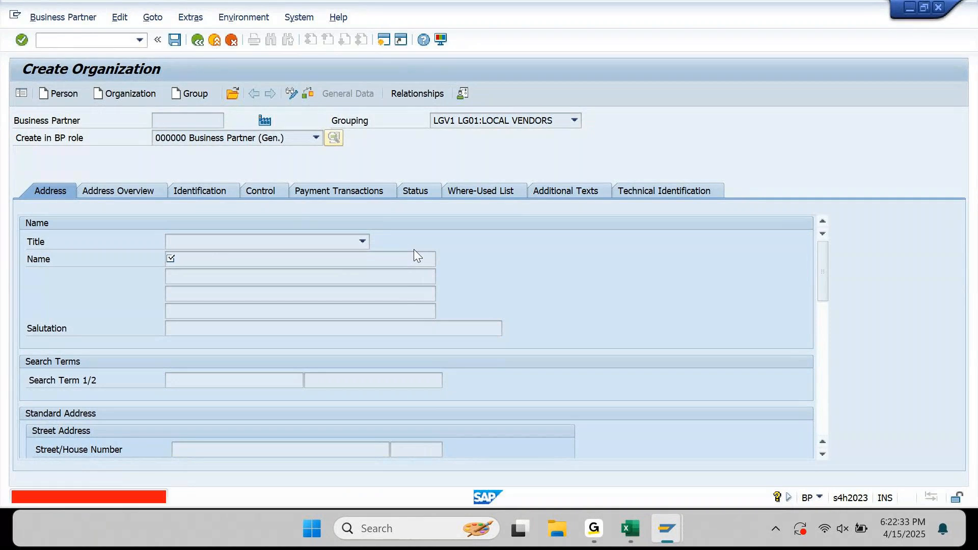
left_click(160, 95)
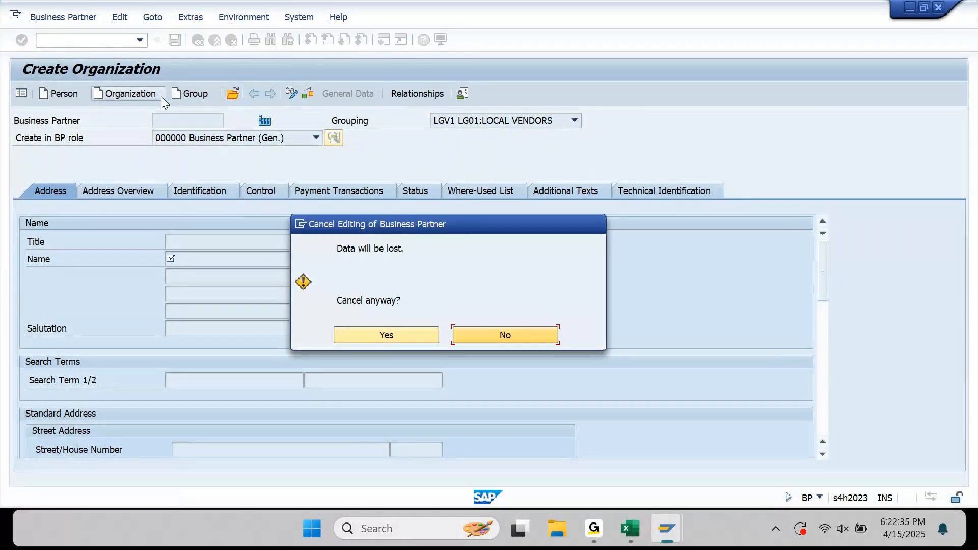
left_click(403, 332)
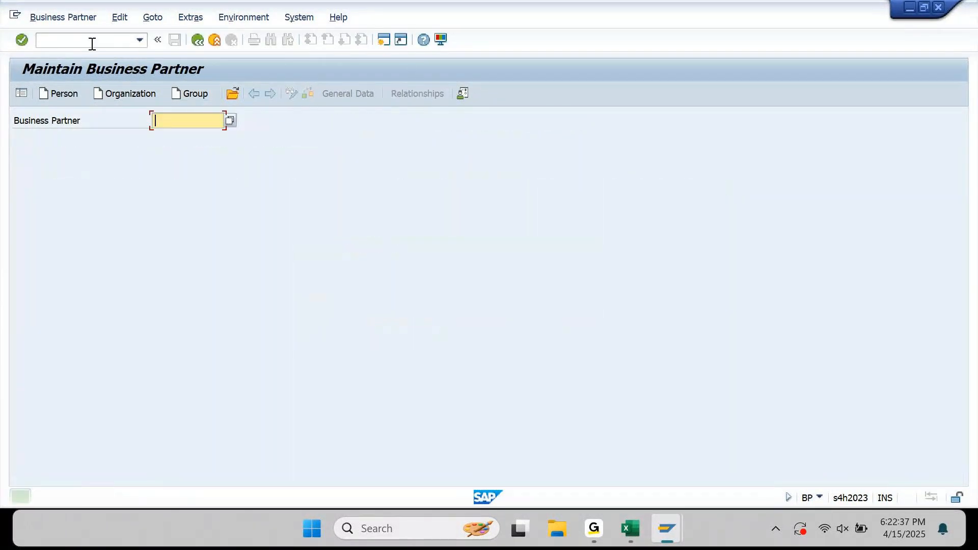
Restart transaction BP via /n and begin creating a new organization.
left_click(93, 41)
type("/n")
key("Return")
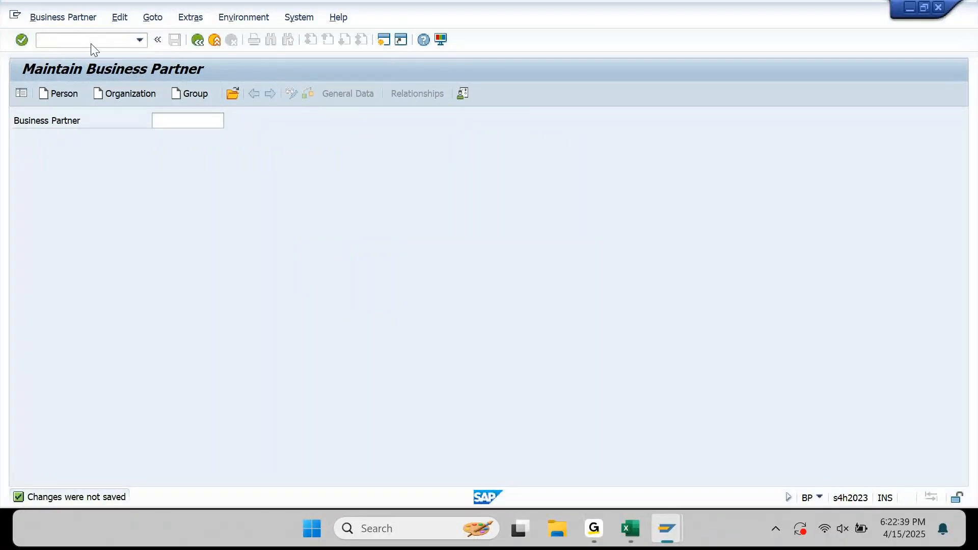
type("BP")
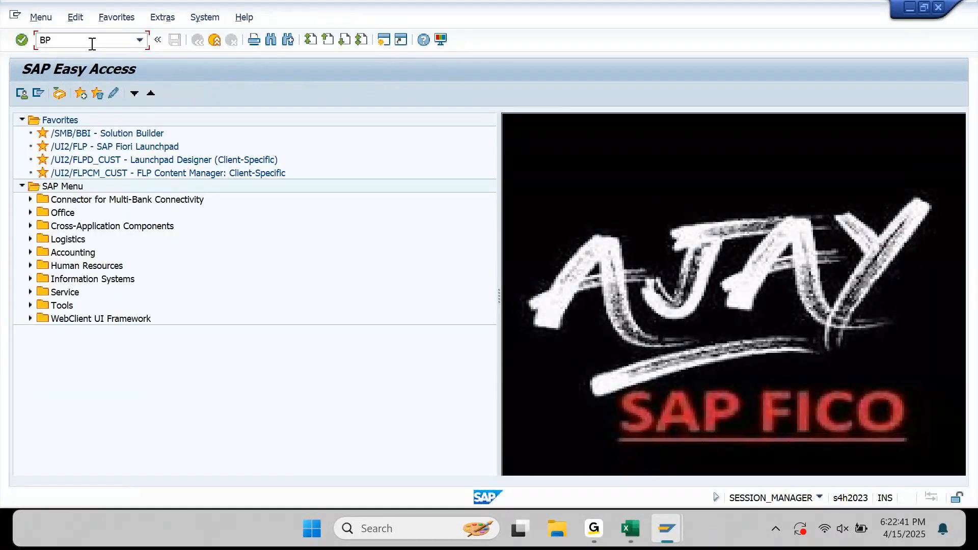
key("Return")
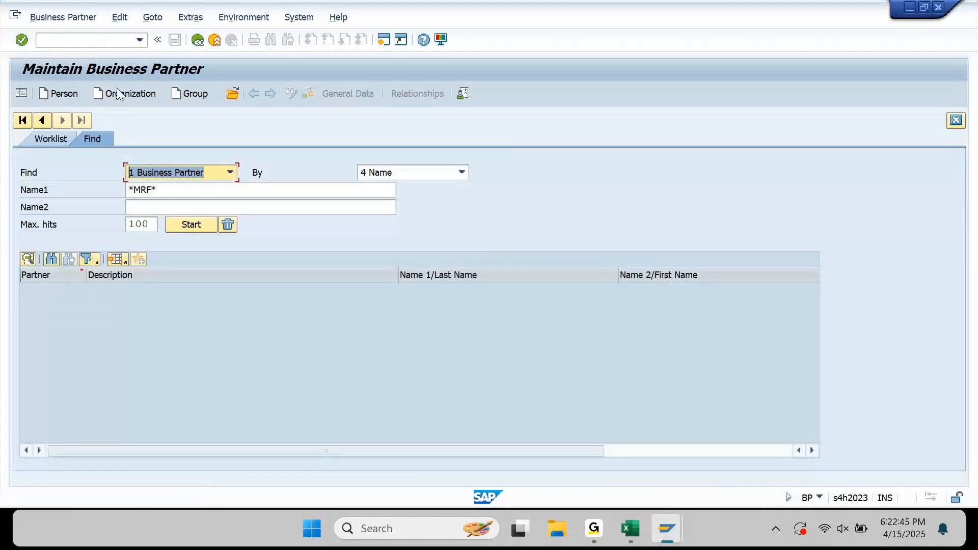
left_click(124, 95)
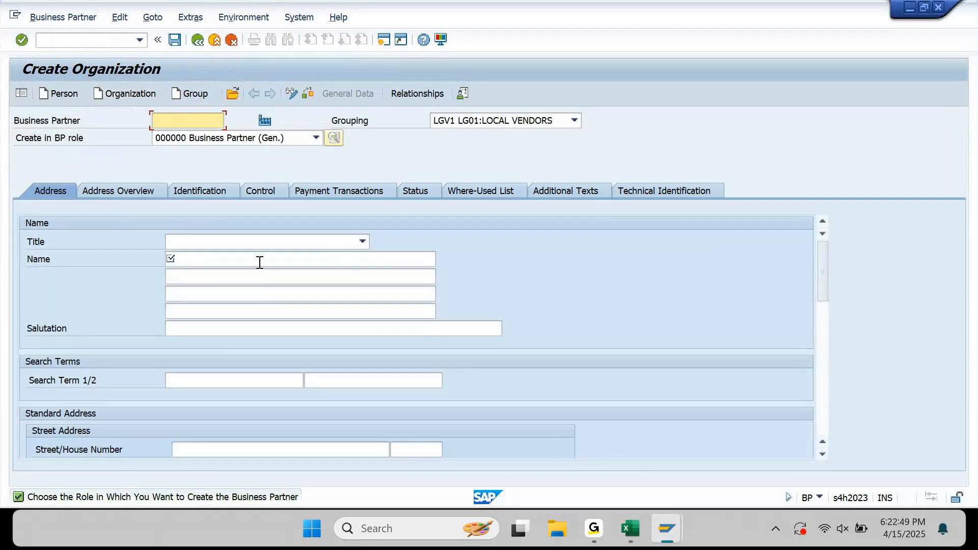
Set title Company, name APP TRANSFER and search term APP.
left_click(310, 243)
left_click(284, 256)
left_click(283, 258)
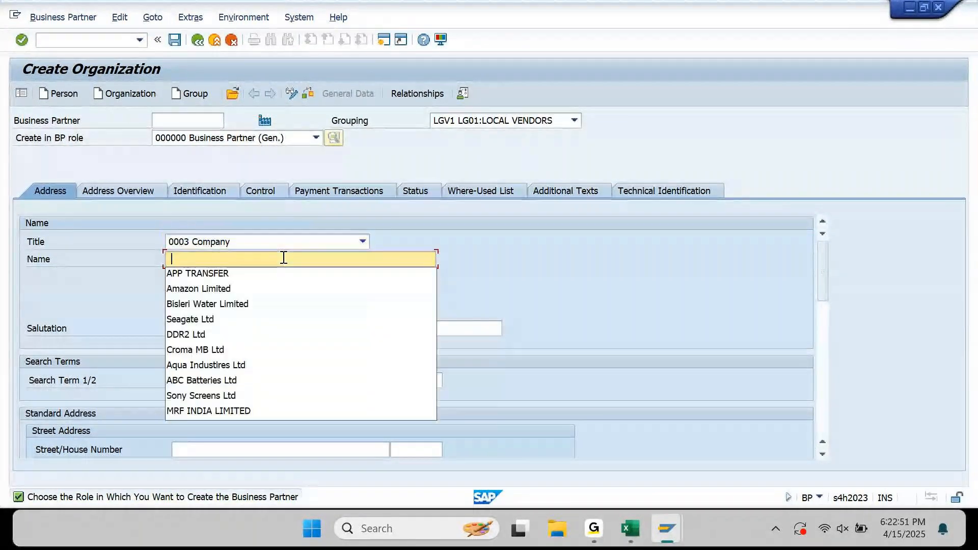
key("Down")
key("Tab")
key("Tab")
key("Tab")
key("Tab")
key("Tab")
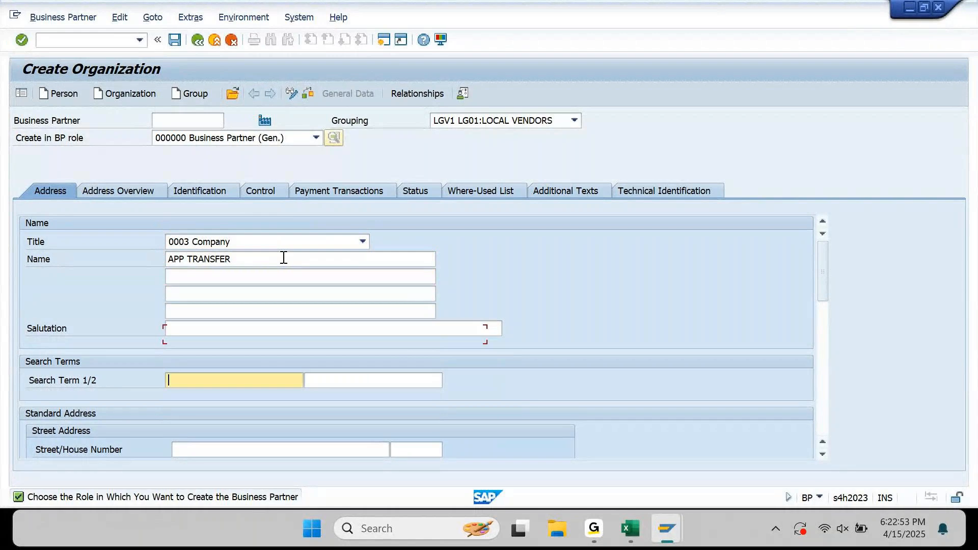
key("Down")
key("Tab")
key("Tab")
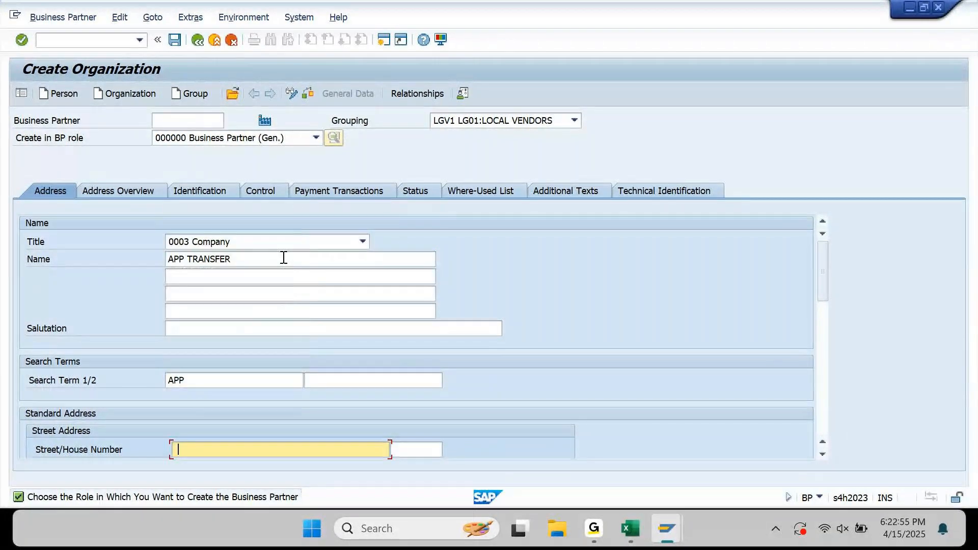
type("APP")
Fill address street APP, house 9, postal code 600800, Bangalore, country IN, region 10.
key("Tab")
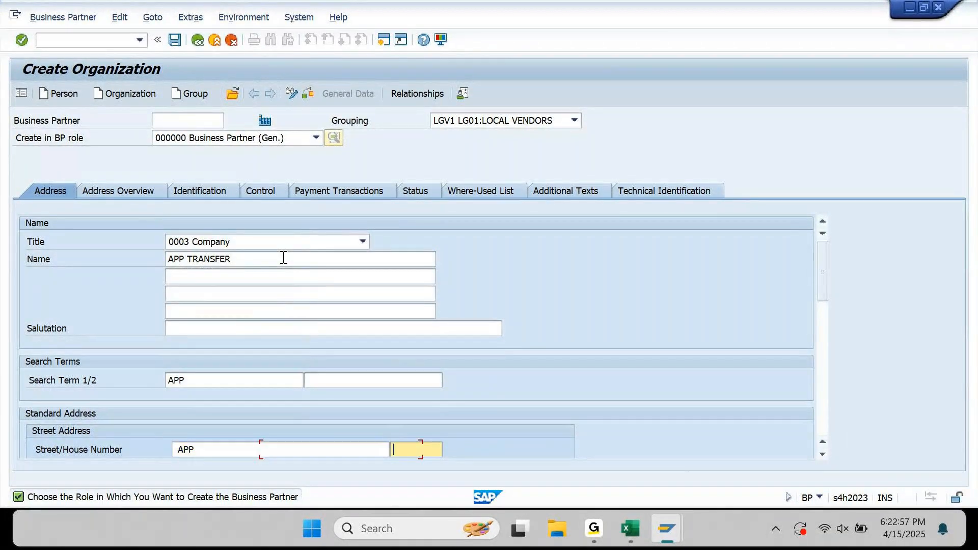
key("Down")
key("Tab")
key("Down")
key("Tab")
key("Down")
key("Tab")
key("Down")
key("Tab")
key("Down")
key("Tab")
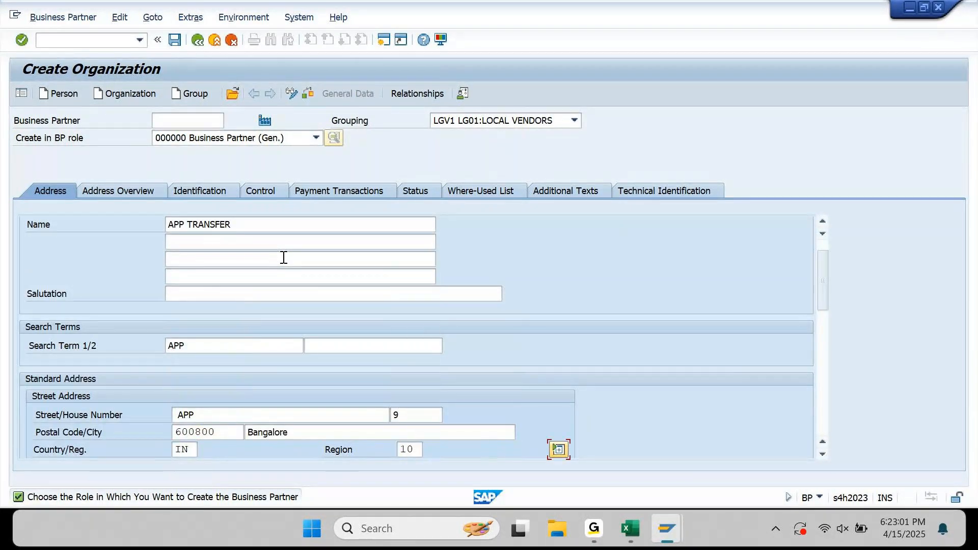
Set the organization's language to EN English.
scroll(283, 257, "down", 2)
scroll(283, 257, "down", 5)
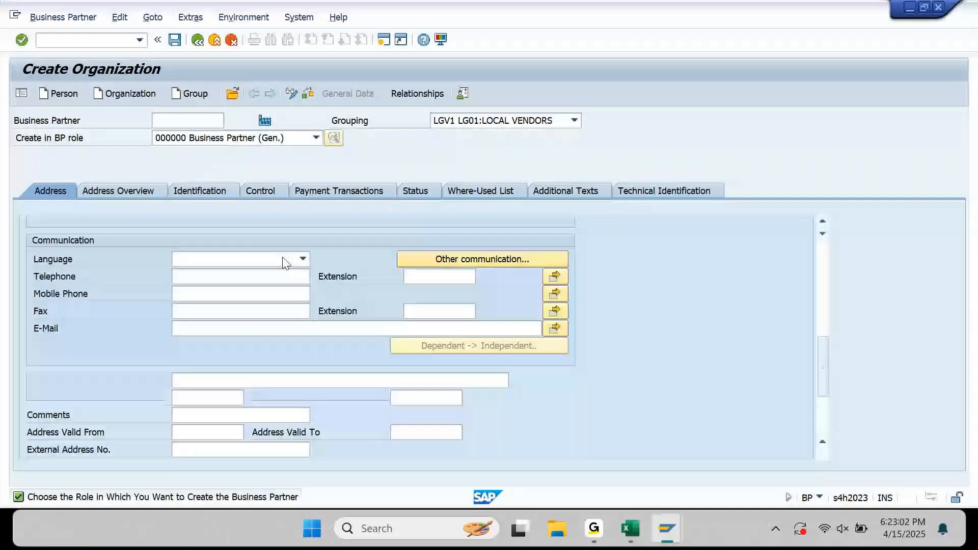
scroll(285, 263, "down", 1)
left_click(304, 242)
key("e")
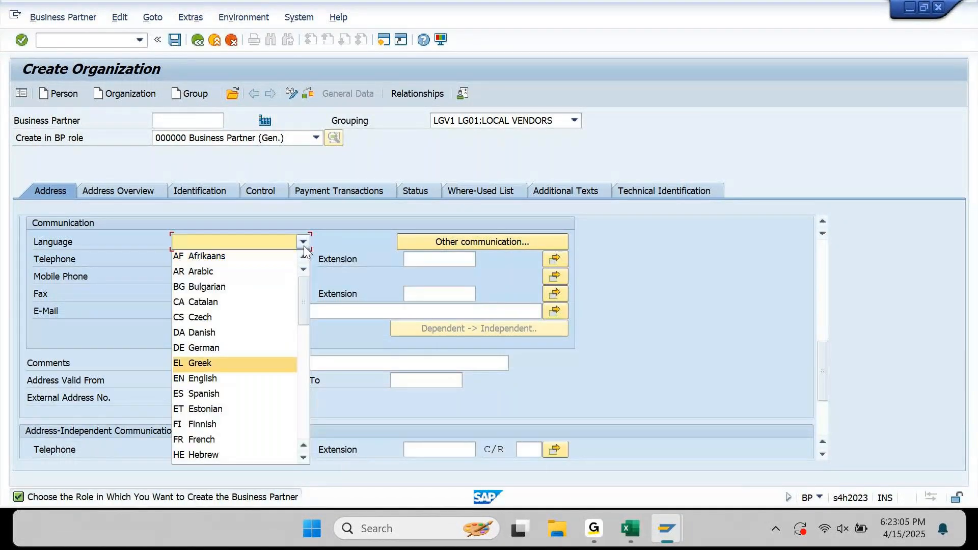
key("b")
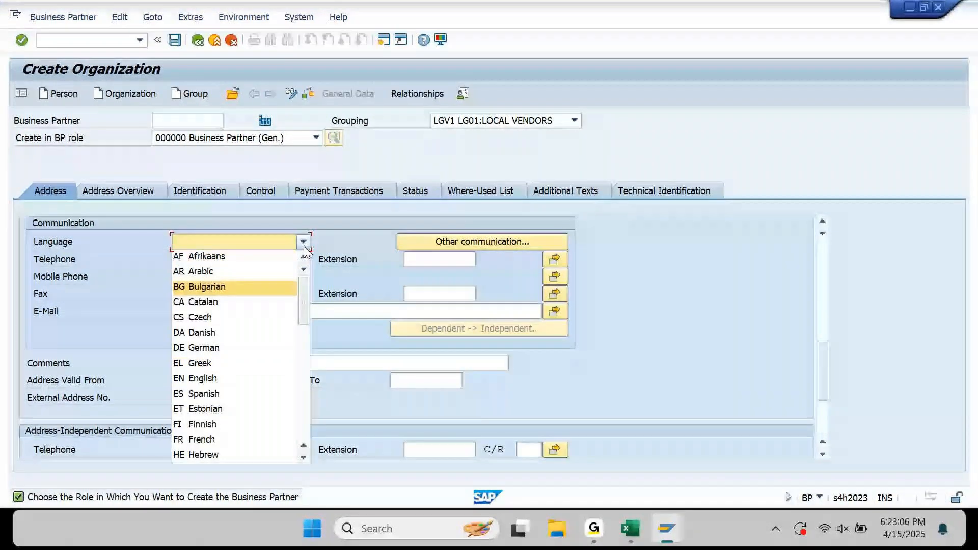
key("e")
key("n")
key("Return")
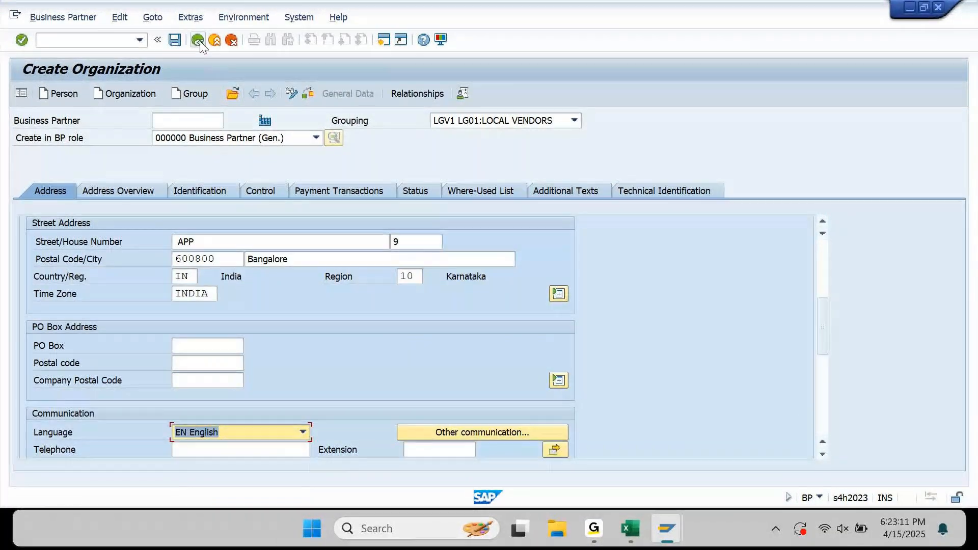
Save the organization as BP 61 and reopen it in change mode on Payment Transactions.
left_click(175, 40)
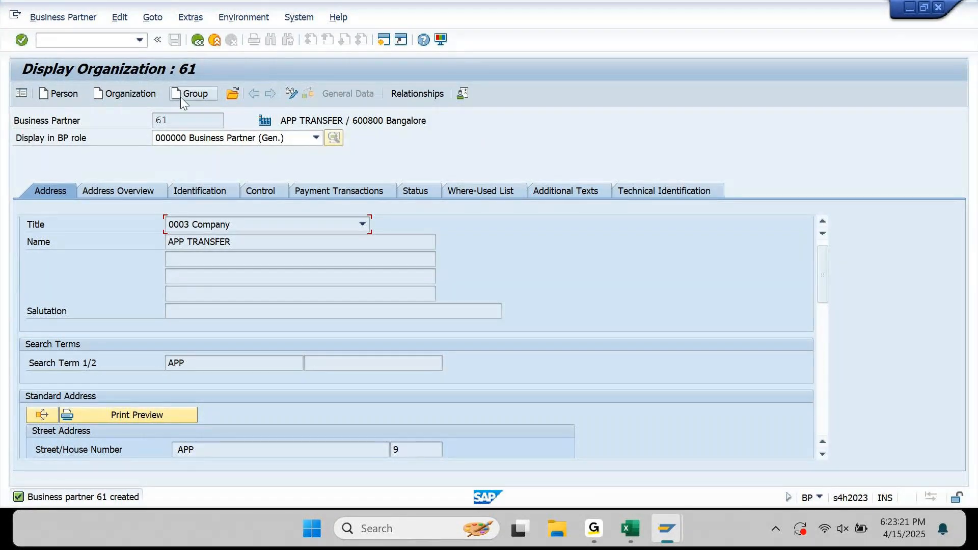
left_click(292, 93)
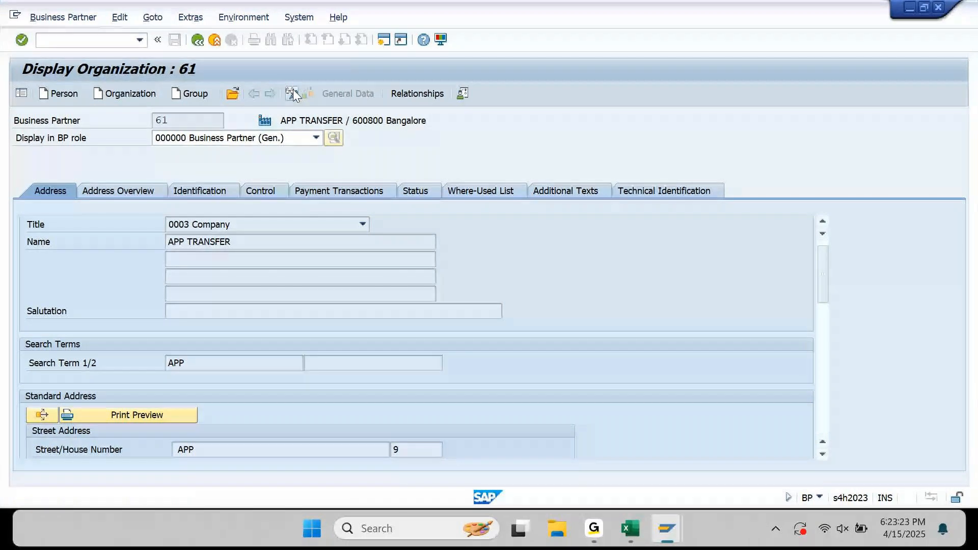
left_click(387, 191)
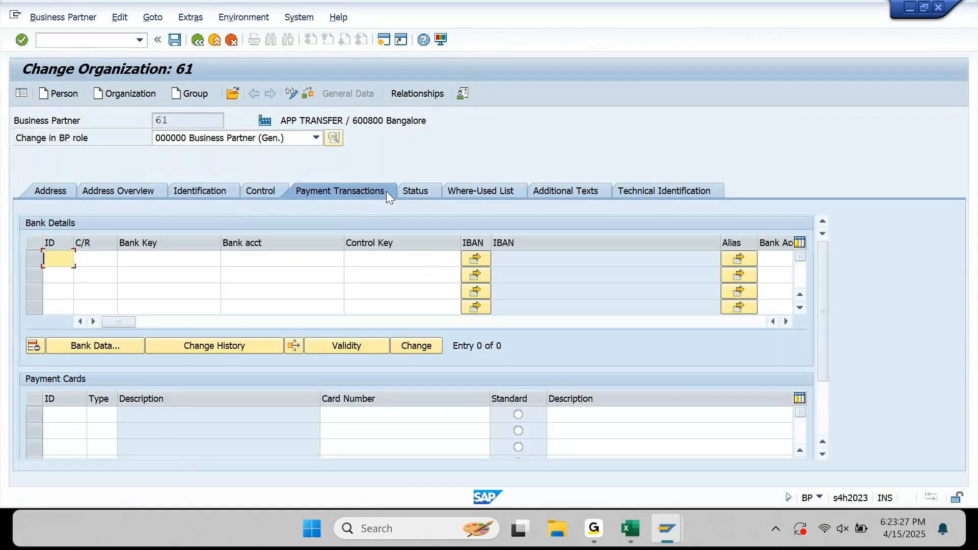
Enter bank IDs 001, 002 and 003 in three bank detail rows.
type("01")
key("BackSpace")
key("Down")
key("Return")
key("Down")
key("space")
key("Down")
key("Down")
key("Return")
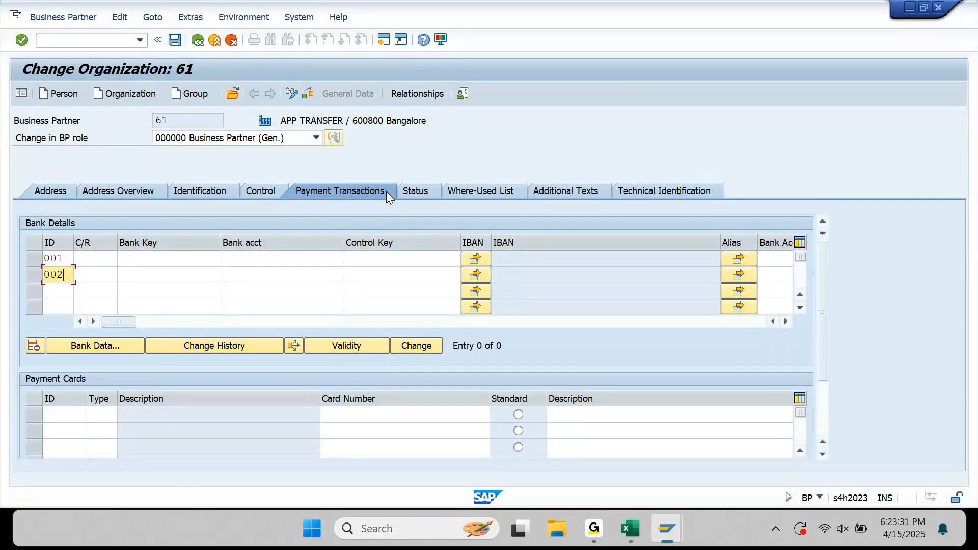
key("Down")
key("space")
key("Down")
key("Down")
key("Down")
key("Return")
Set bank country IN for all three bank rows.
key("Tab")
key("Up")
key("Up")
key("space")
key("Return")
key("Down")
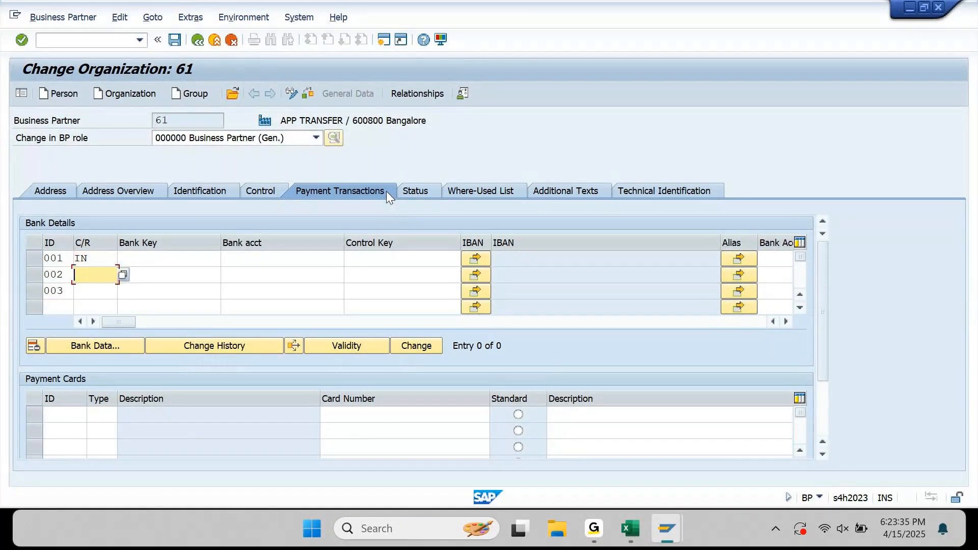
key("space")
key("Return")
key("Down")
key("space")
key("Return")
Enter bank keys HDFCT01, SBIT01 and KOTAKT01 in the three rows.
key("Tab")
key("Up")
key("Up")
key("space")
key("Return")
key("Down")
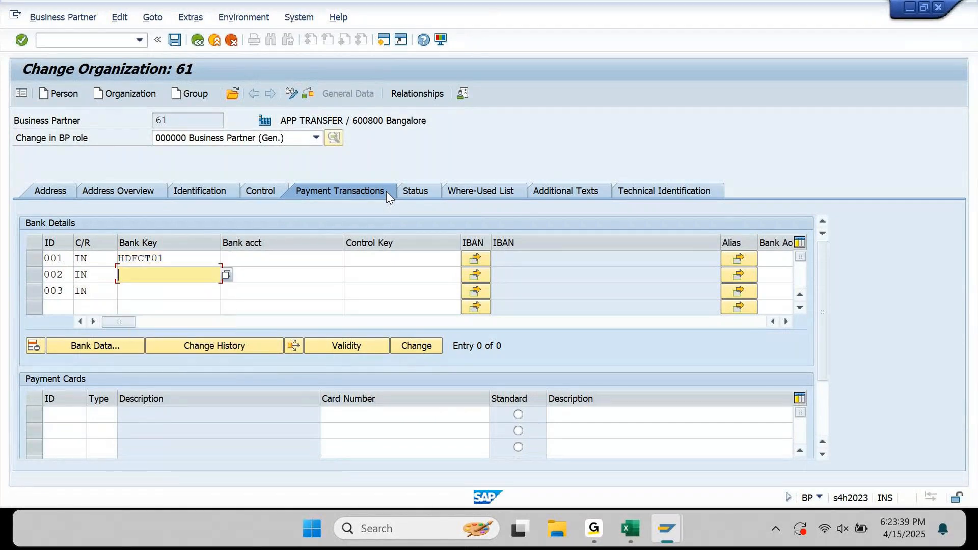
key("space")
key("Down")
key("Return")
key("Down")
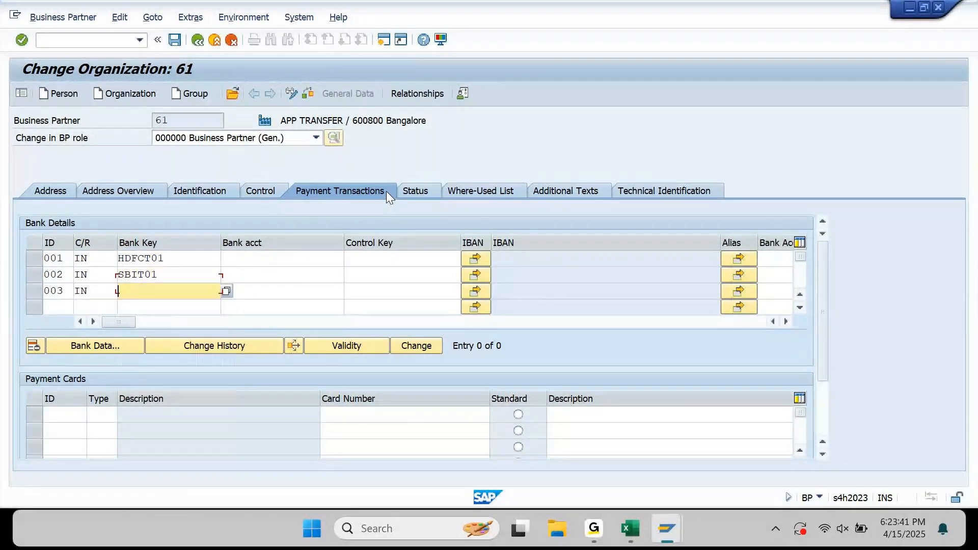
key("space")
key("Down")
key("Down")
key("Return")
Fill in the bank account numbers for all three rows.
key("Tab")
key("Up")
key("Up")
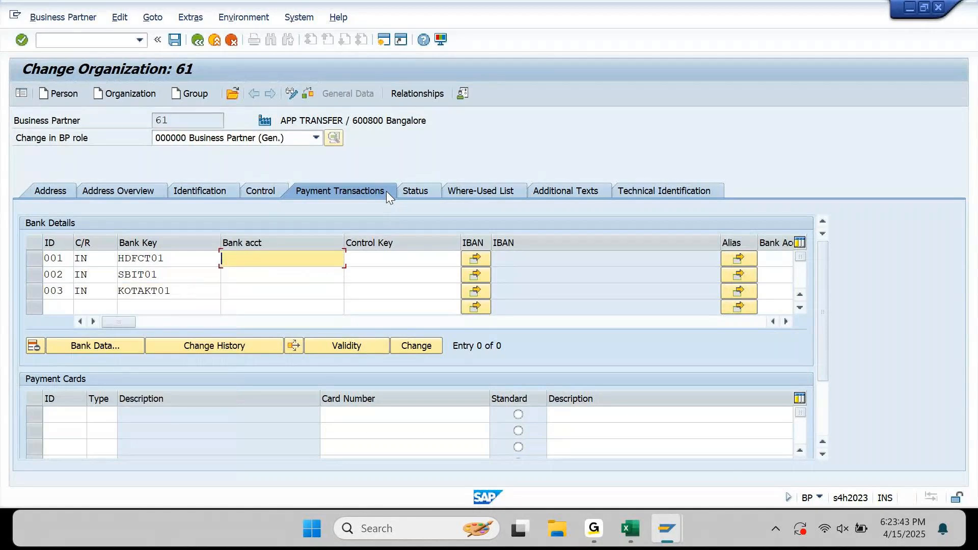
key("space")
key("Down")
key("Return")
key("Down")
key("space")
key("Down")
key("Down")
key("Return")
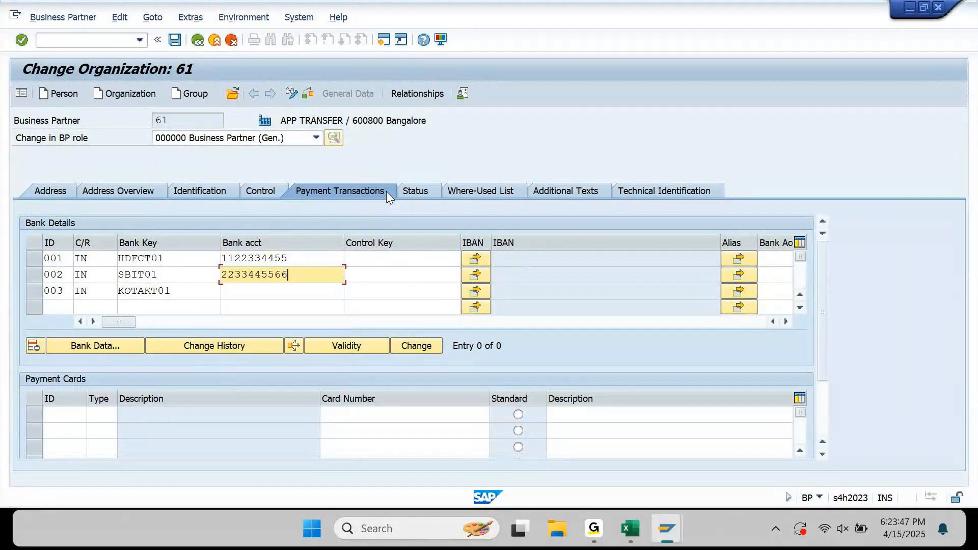
key("Down")
key("space")
key("Down")
key("Down")
key("Down")
key("Return")
Set account holder APP TRANSFER on the rows and confirm to open HDFCT01's bank data.
key("Tab")
key("Tab")
key("Tab")
key("Tab")
key("Tab")
key("Tab")
key("Tab")
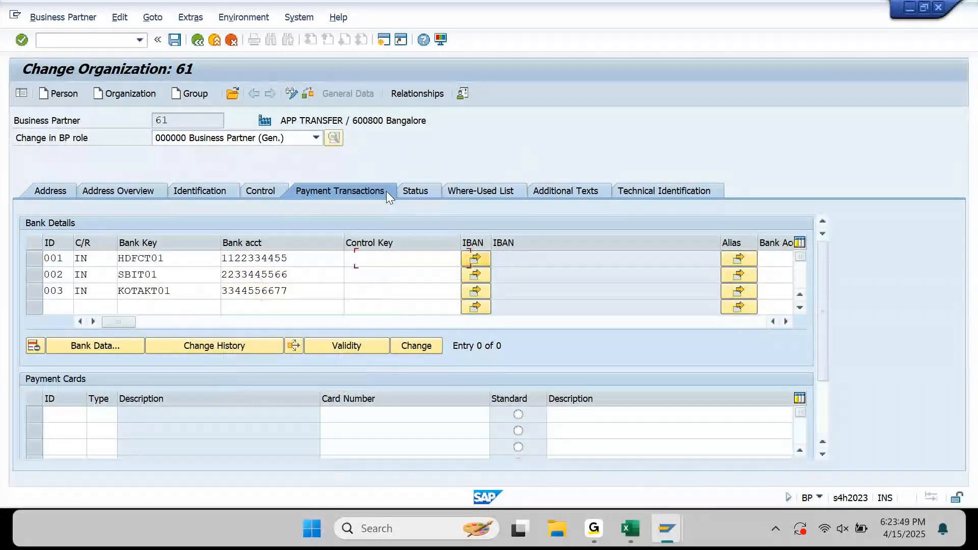
key("Tab")
key("Tab")
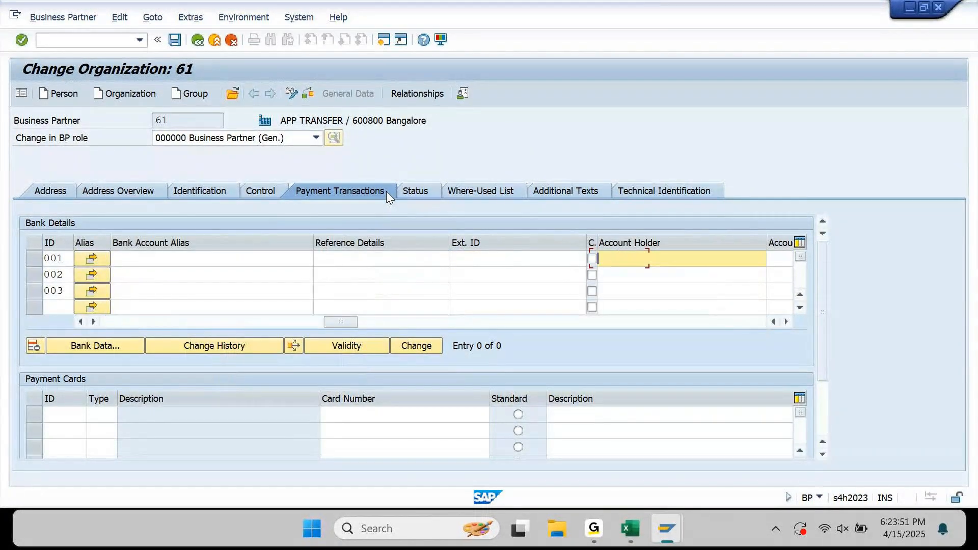
key("Down")
key("Up")
type("APP TRANSFER")
key("ctrl+shift+Left")
key("ctrl+shift+Left")
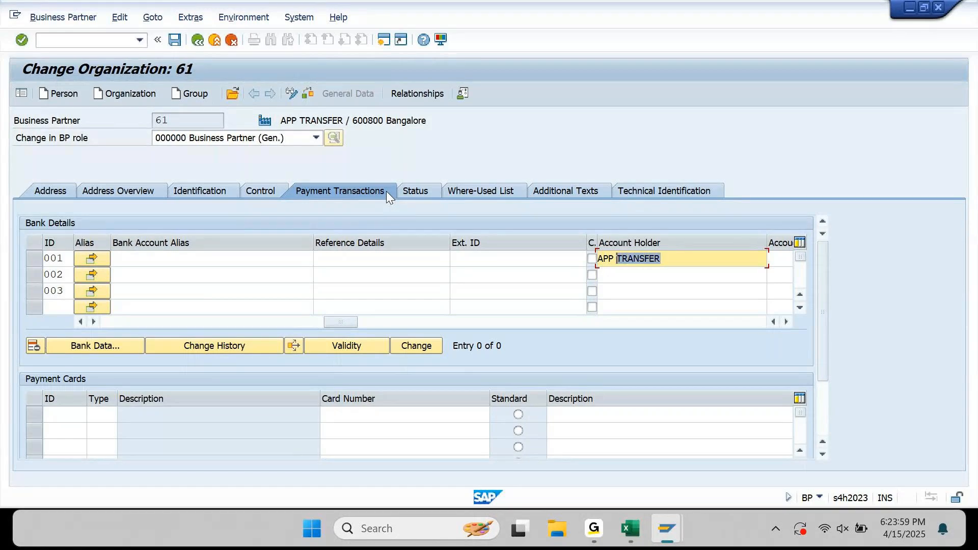
key("ctrl+c")
key("Down")
key("ctrl+v")
key("Down")
key("ctrl+v")
key("Return")
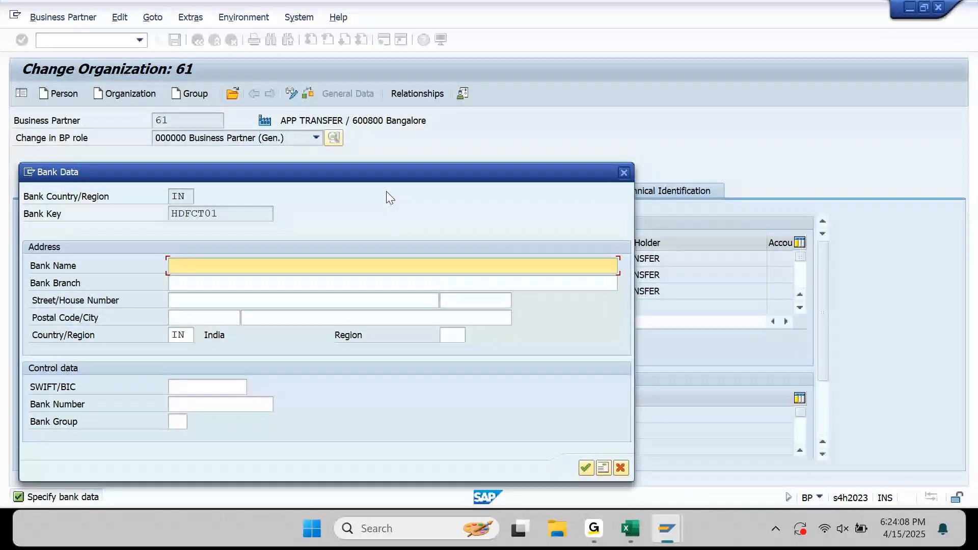
Enter HDFC BANK LIMITED, HITECH CITY BRANCH, street HT STREET and house number 5.
type("HDFC BANK LIMITED")
key("Tab")
type("HITECH CITY BRANC")
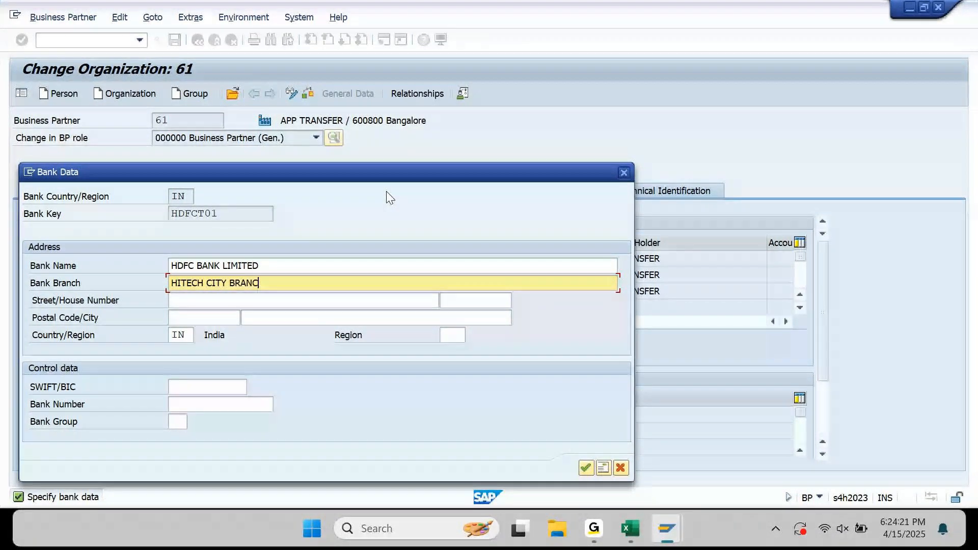
type("H")
key("Tab")
type("HT STREET")
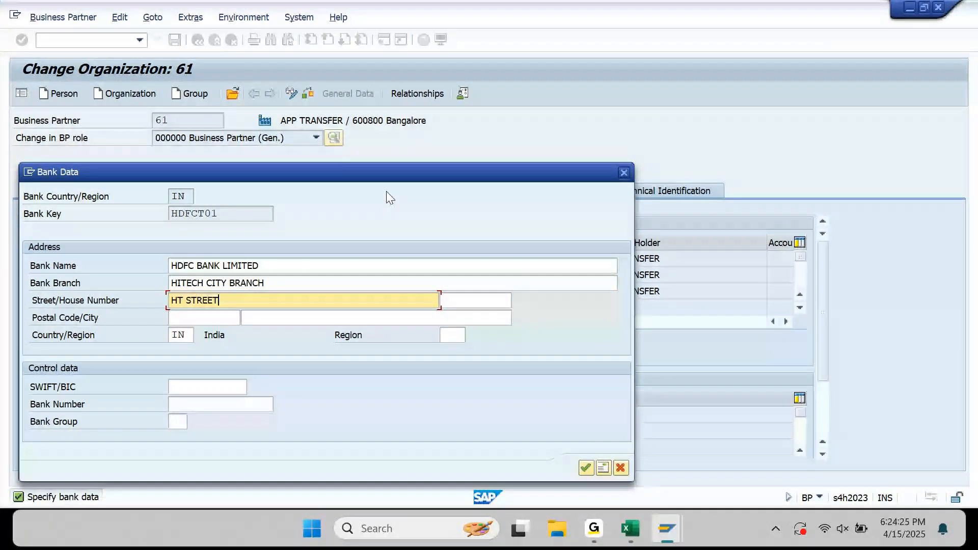
key("Tab")
type("5")
Complete HDFCT01 with postal code 500399, city HYDERABAD and region TG, and confirm it.
key("Tab")
type("500399")
key("Tab")
key("Down")
key("Return")
key("Tab")
key("Tab")
key("Down")
key("Return")
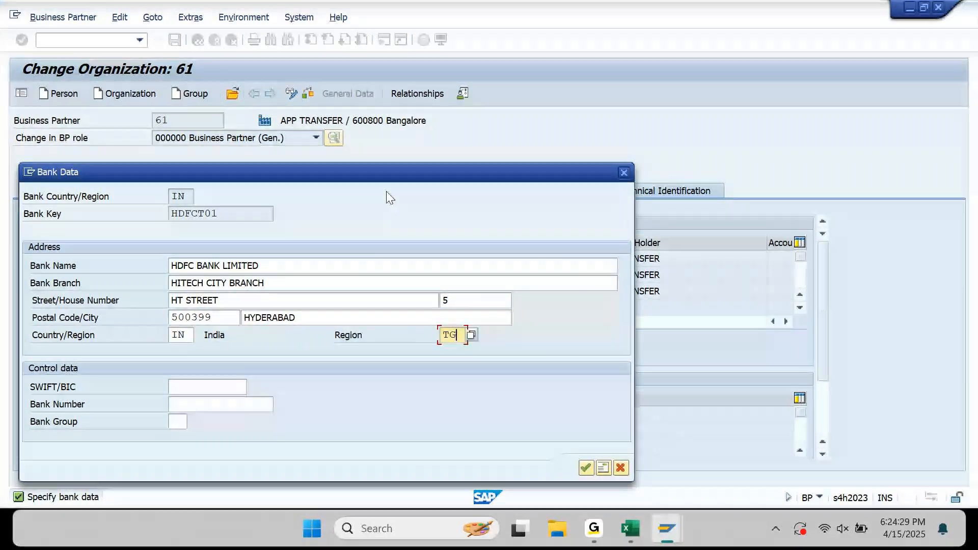
left_click(213, 402)
key("Down")
key("Down")
key("Down")
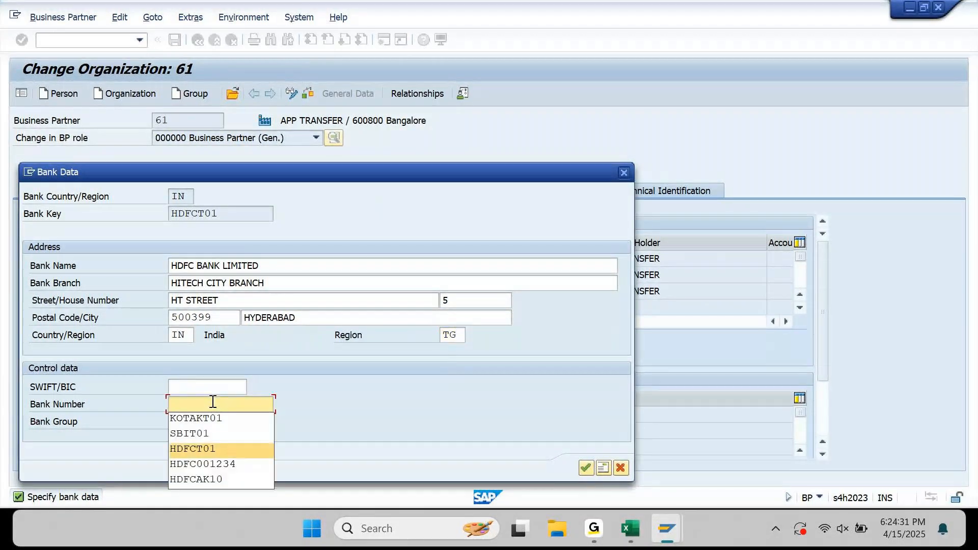
key("Return")
key("Return")
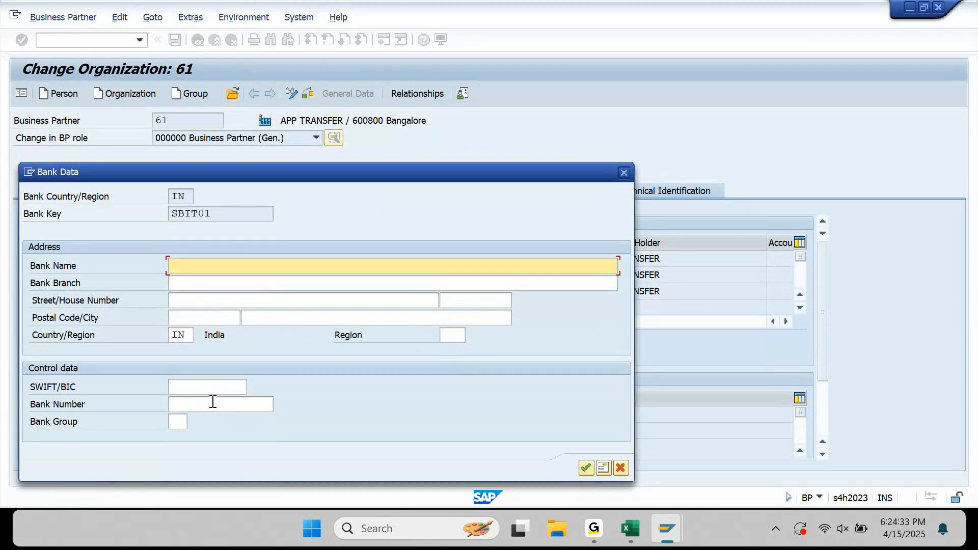
Enter STATE BANK OF INDIA LIMITED, GACHIBOWLI BRANCH, street GB STREET and house number 7.
type("STAT")
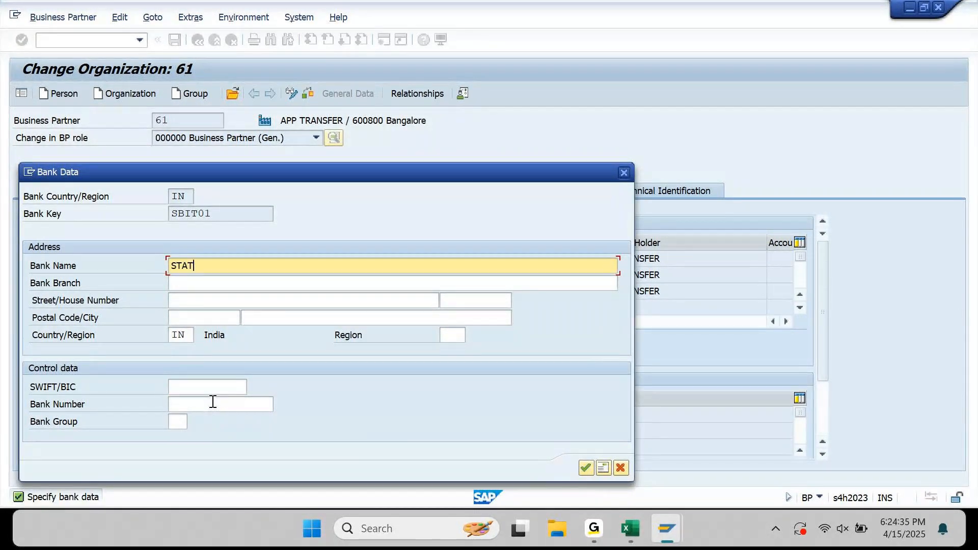
type("E BANK OF INDIA LIMITED")
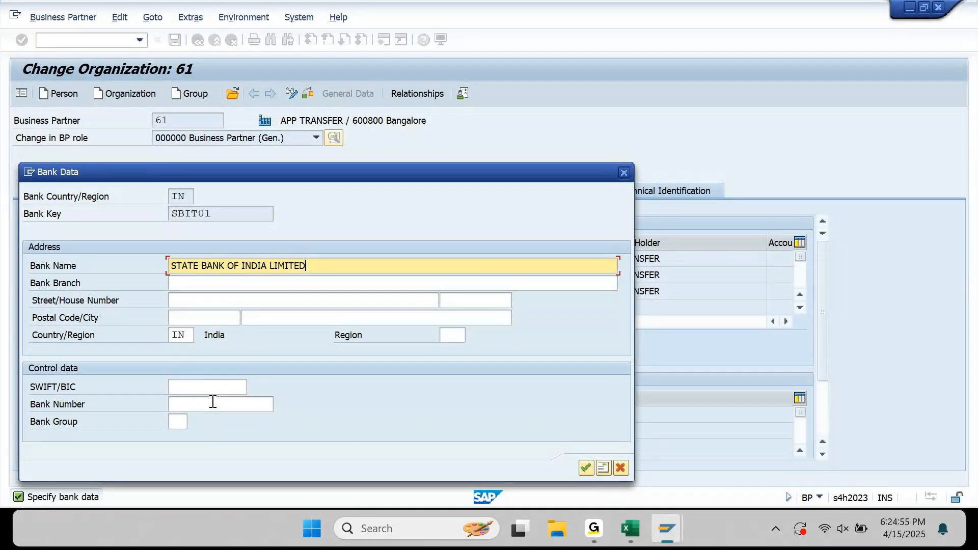
key("Tab")
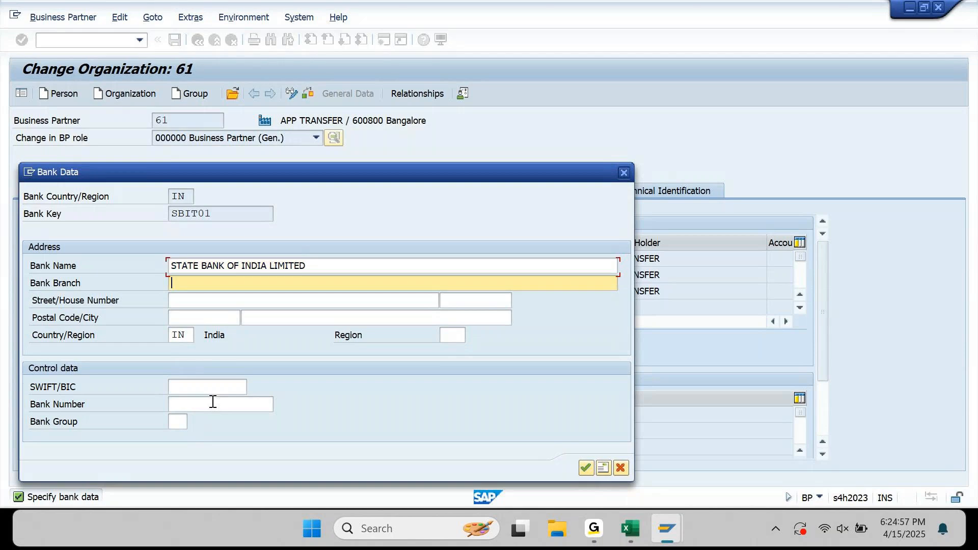
type("GACHIBOWLI BRA")
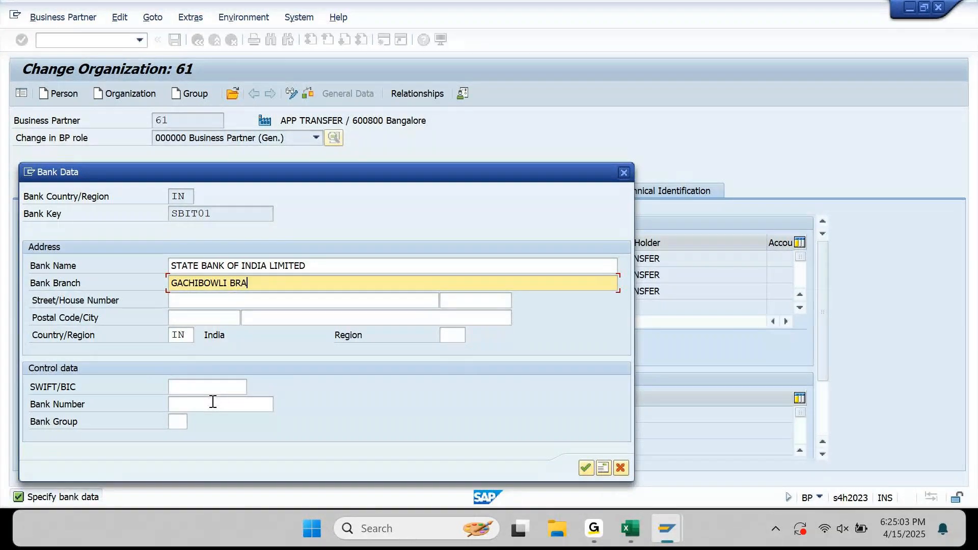
type("NCH")
key("Tab")
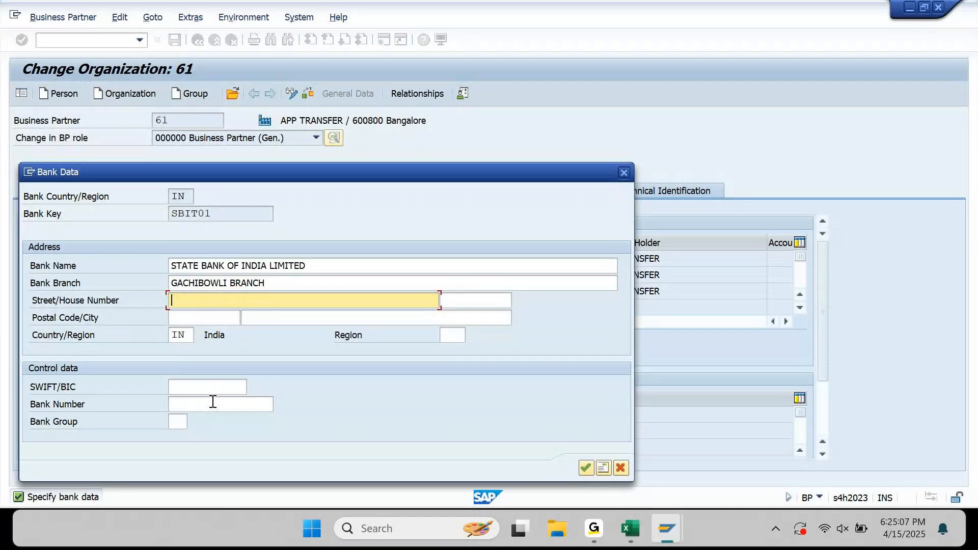
type("GB STREET")
key("Tab")
type("7")
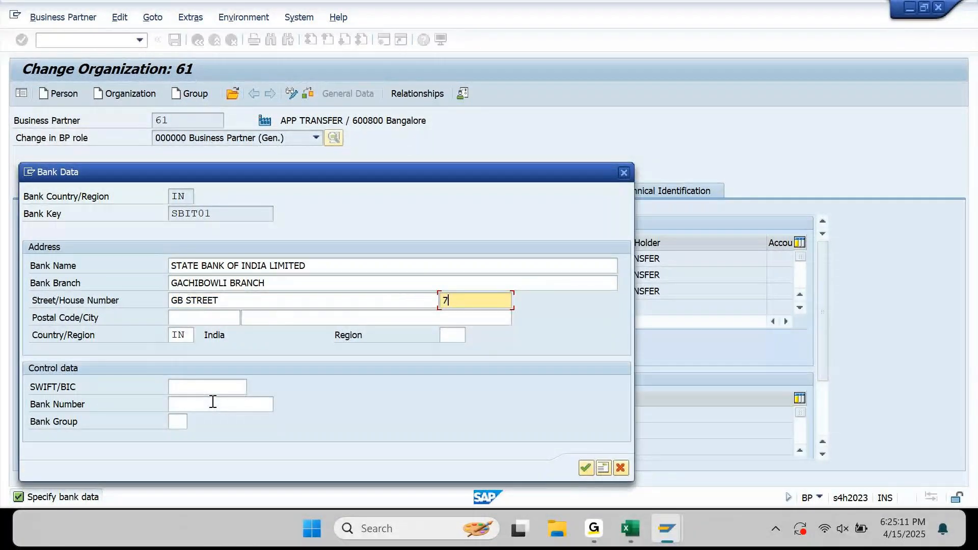
key("Tab")
Finish SBIT01 with postal code 500876 and Hyderabad, then enter bank name KOTAK BANK LIMITED.
key("Down")
key("Down")
key("Down")
key("Return")
key("Tab")
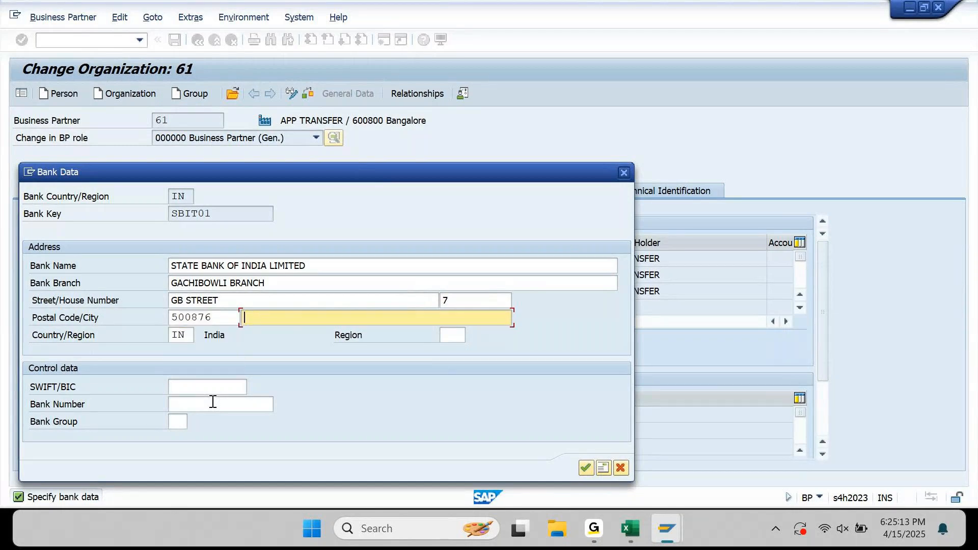
key("Down")
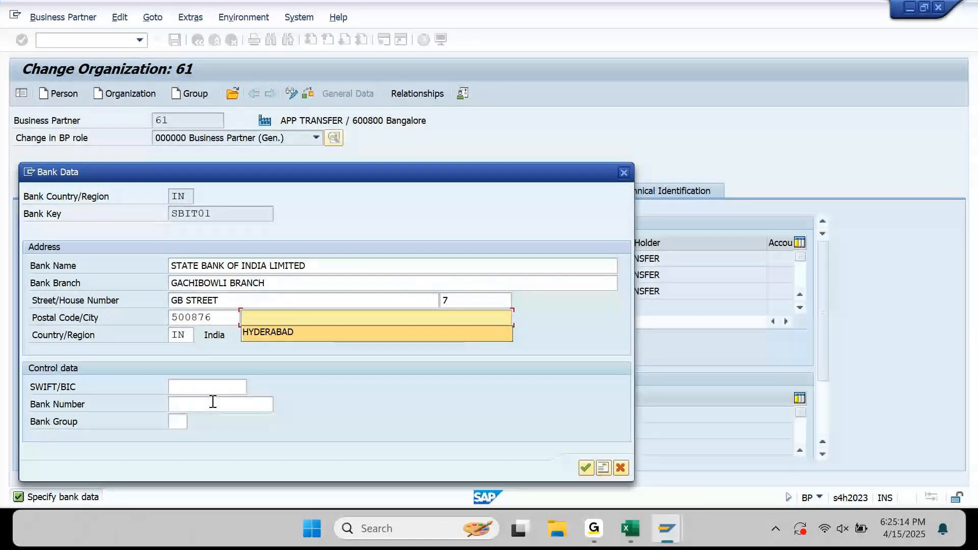
key("Return")
left_click(213, 404)
key("Down")
key("Down")
key("Down")
key("Down")
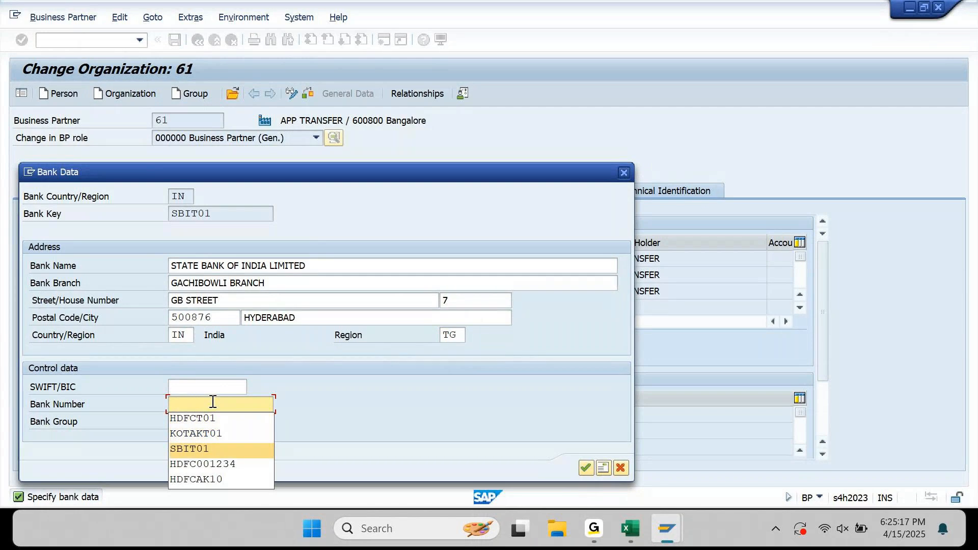
key("Return")
key("Return")
type("KOTAK BANK LIMITED")
Enter KUKATPALLI BRANCH, street KP STREET and house number 1 for the Kotak bank.
key("Tab")
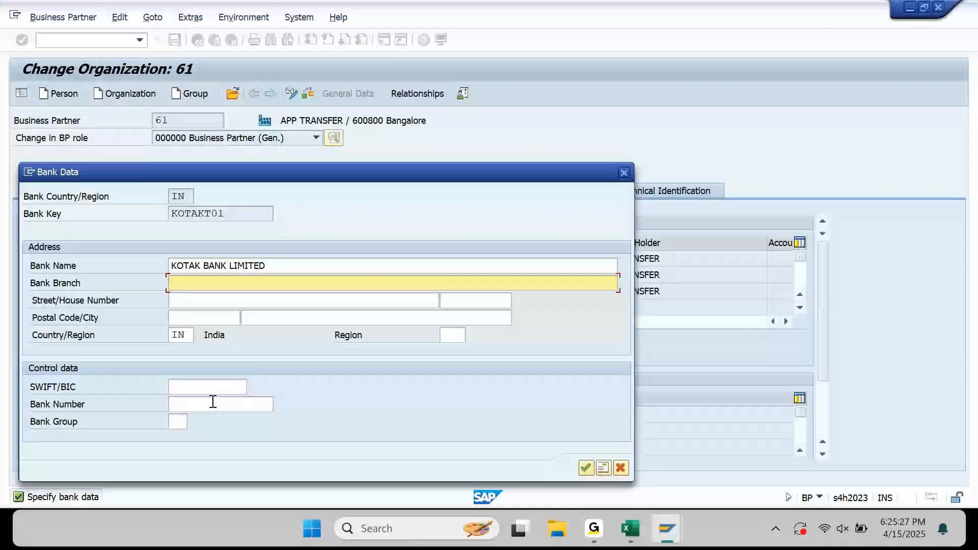
type("KUKATPALLI")
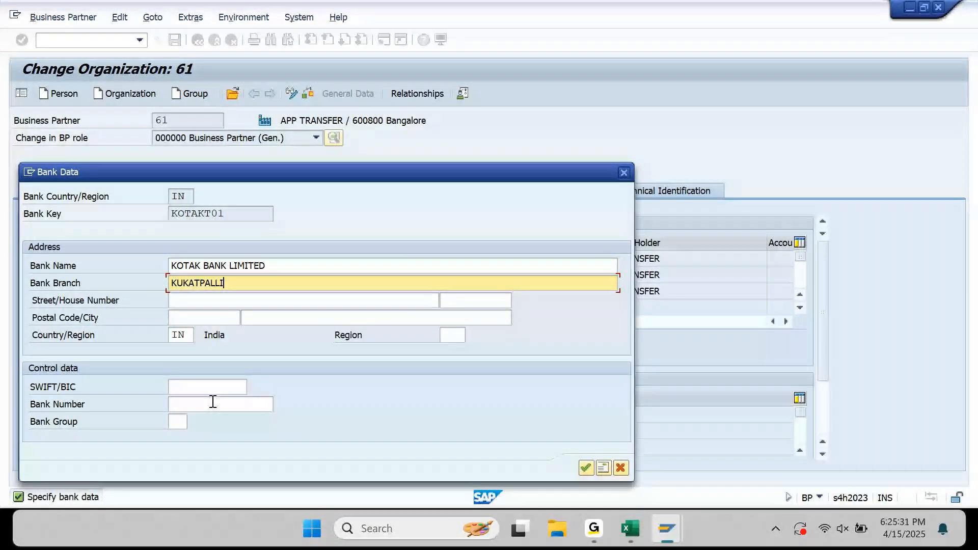
type(" BRANCH")
key("Tab")
type("SP")
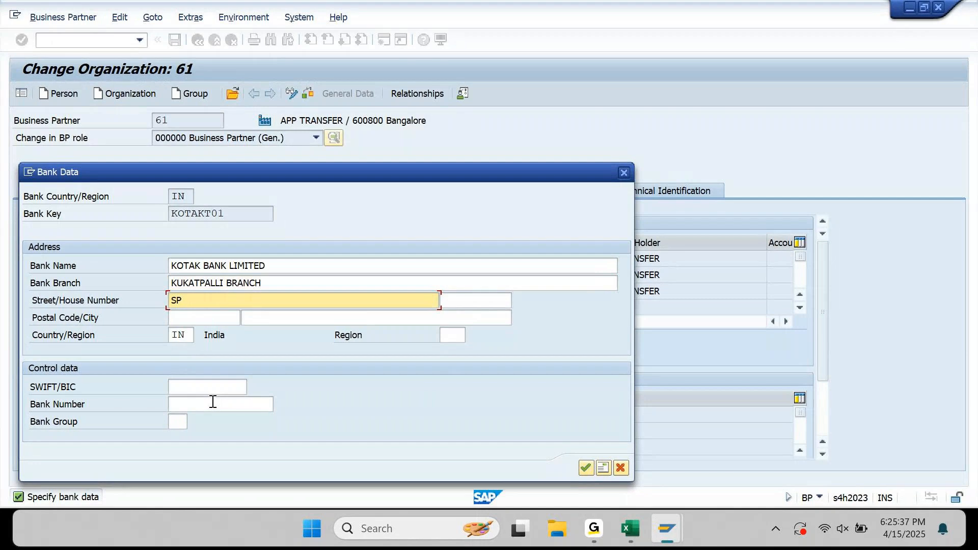
key("BackSpace")
key("BackSpace")
key("BackSpace")
type("KP ")
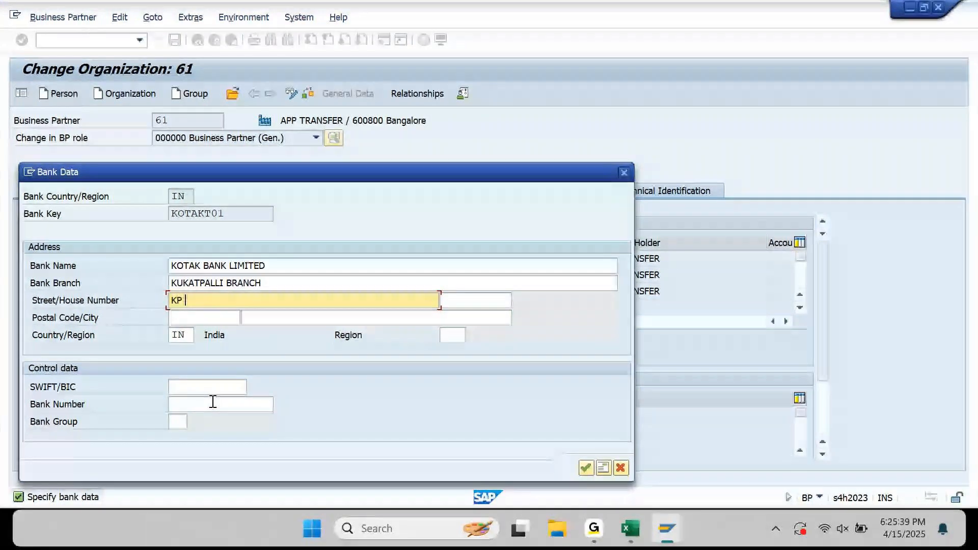
type("STEEE")
key("BackSpace")
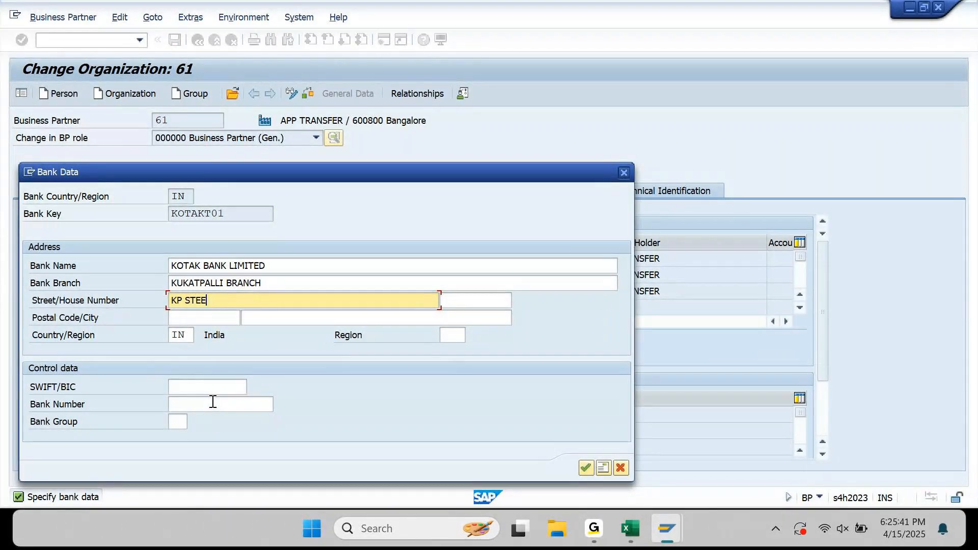
key("BackSpace")
key("BackSpace")
type("REET")
key("Tab")
type("1")
Add postal code 500399, city HYDERABAD and bank number KOTAKT01, then save business partner 61.
key("Tab")
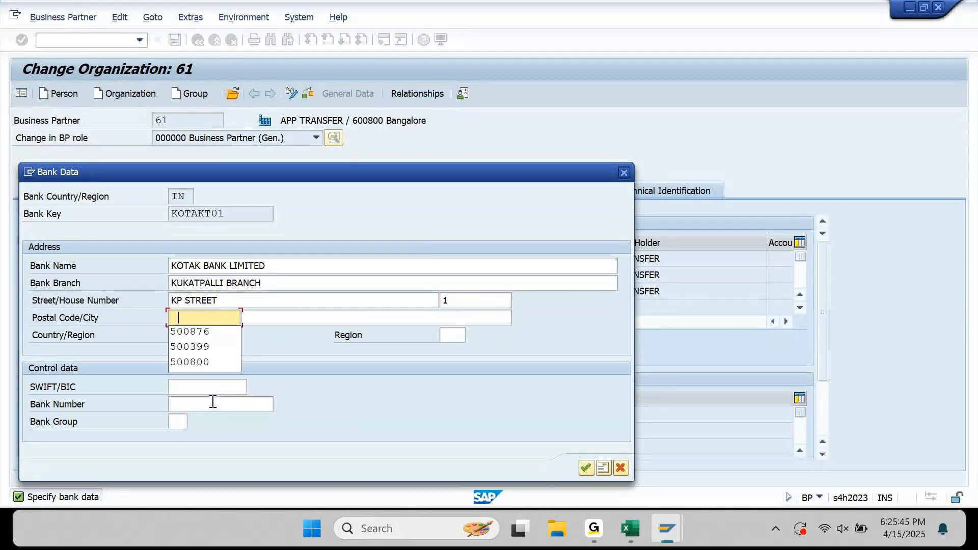
key("Down")
key("Down")
key("Tab")
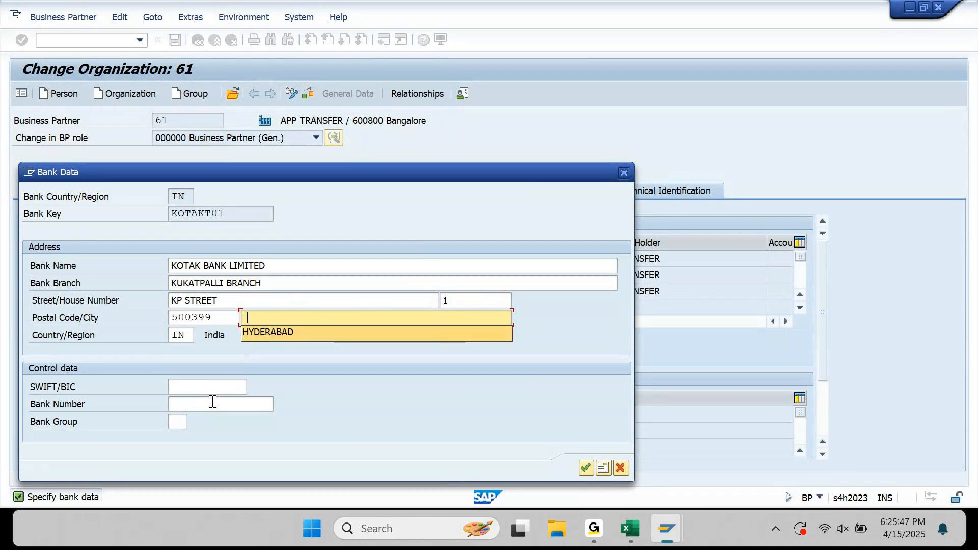
key("Down")
key("Tab")
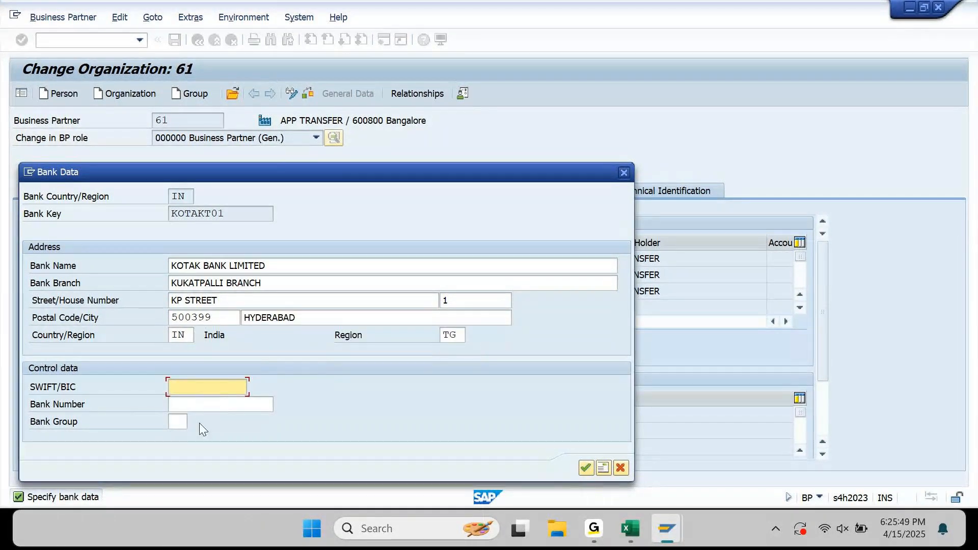
left_click(237, 402)
key("Down")
key("Down")
key("Down")
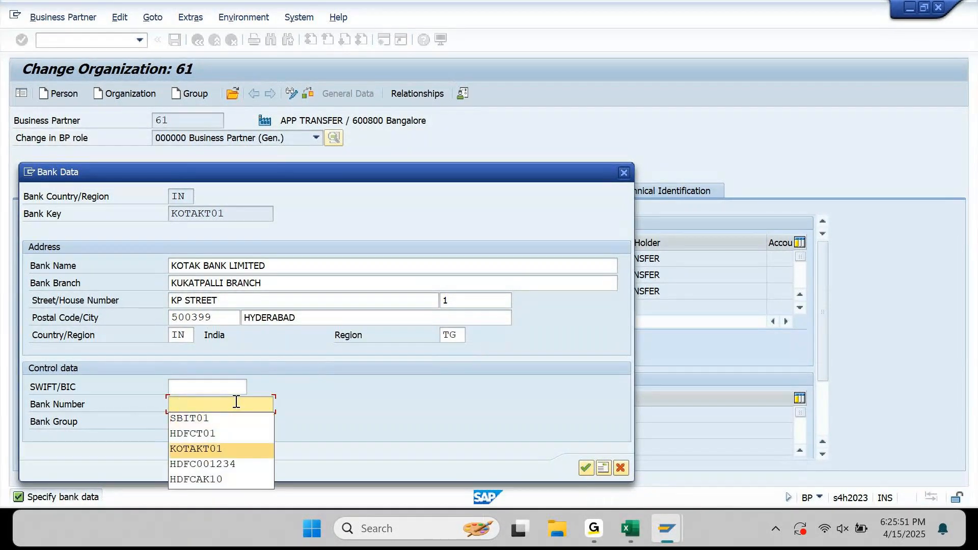
key("Return")
key("Return")
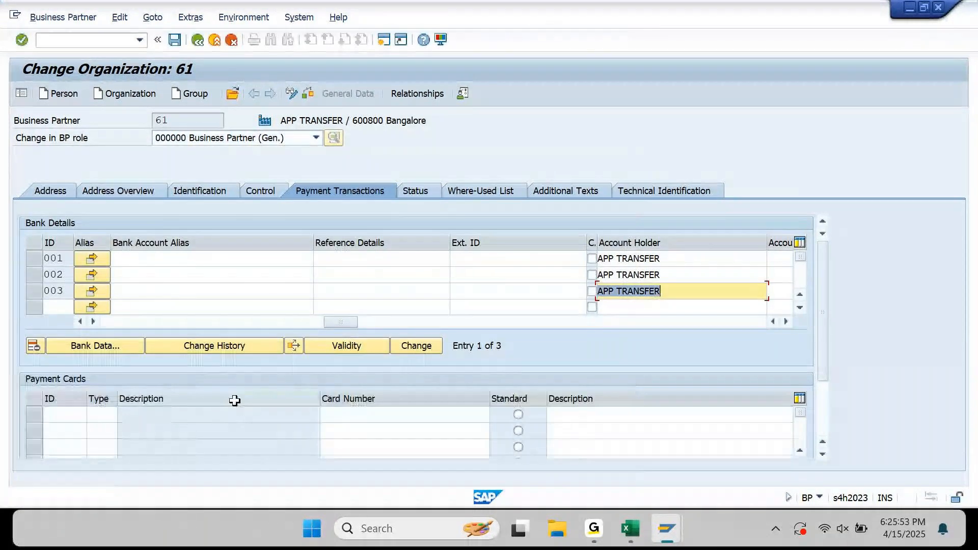
key("ctrl+s")
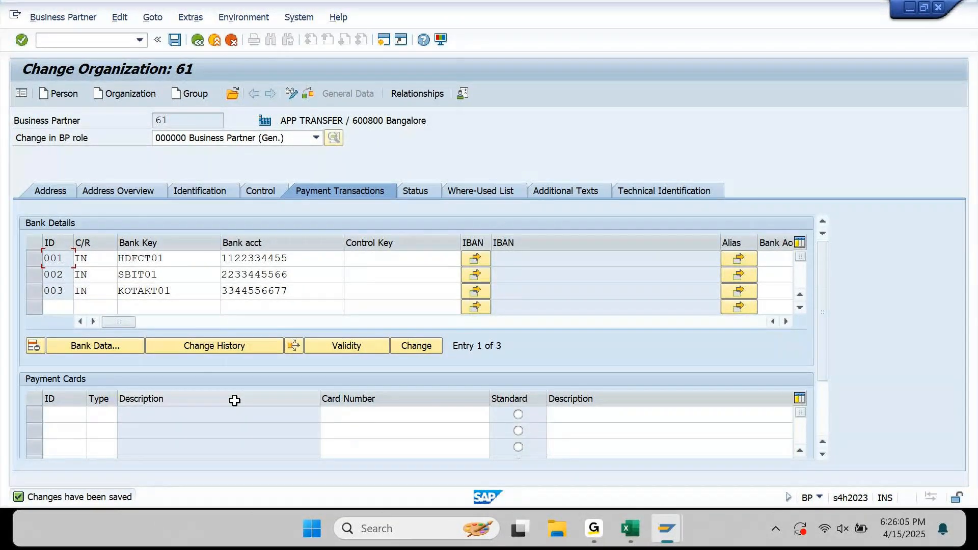
left_click(634, 544)
Type the heading 'Tables related to BP:' in a blank row below the APP payment task.
key("Down")
key("Down")
key("Down")
key("Down")
key("Down")
key("Down")
key("Down")
key("Down")
key("Down")
key("Down")
key("Down")
key("Down")
key("Down")
key("Down")
key("Down")
key("Down")
key("Down")
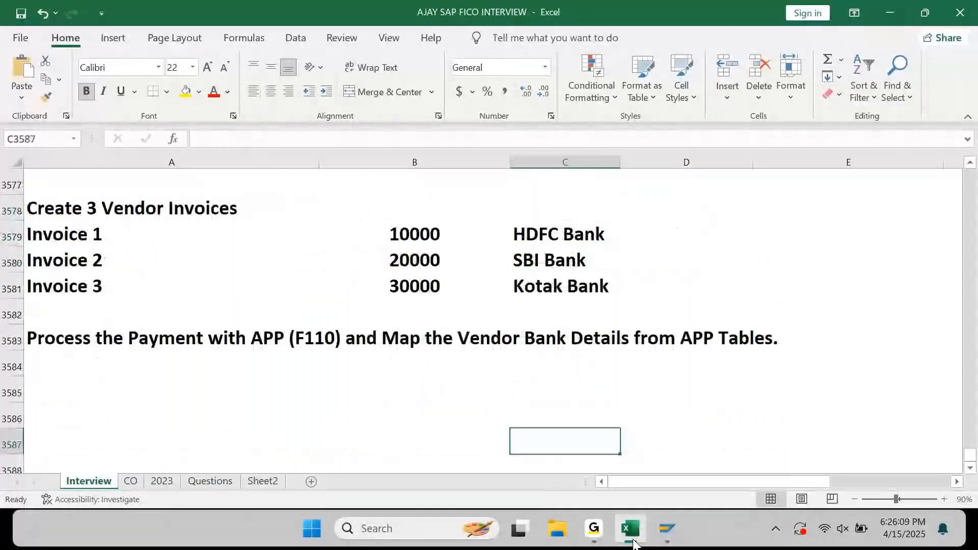
key("ctrl+Left")
key("ctrl+Up")
key("Down")
key("Down")
key("Down")
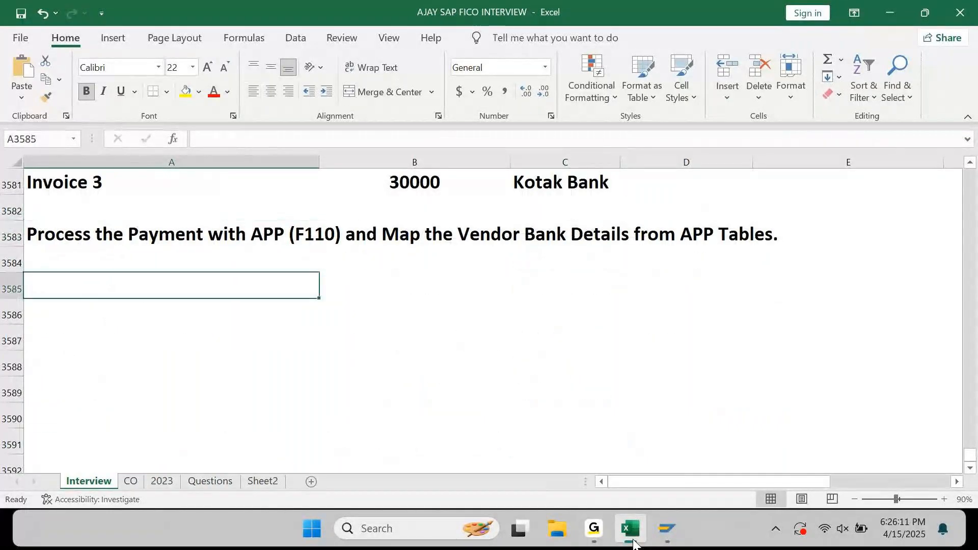
type("Tabe")
key("BackSpace")
type("les related ")
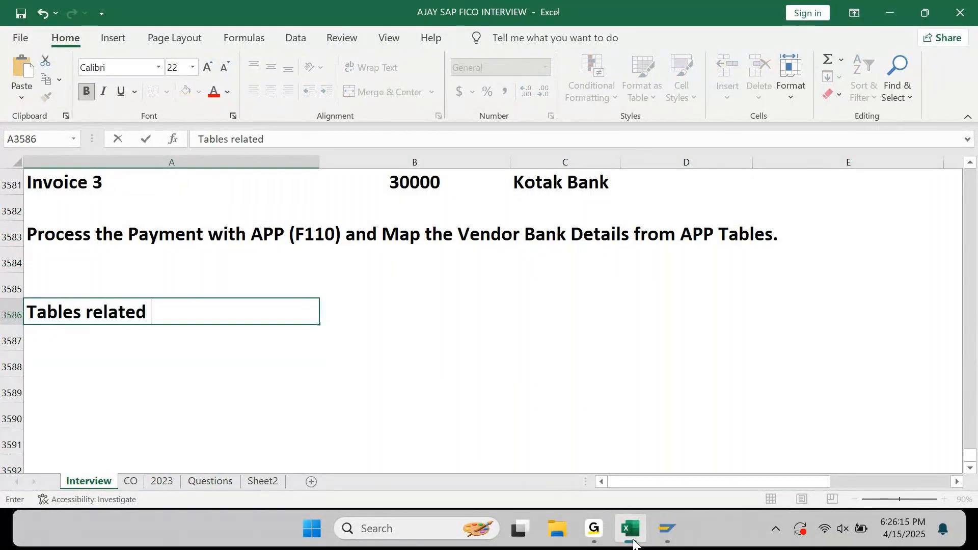
type("to BP ")
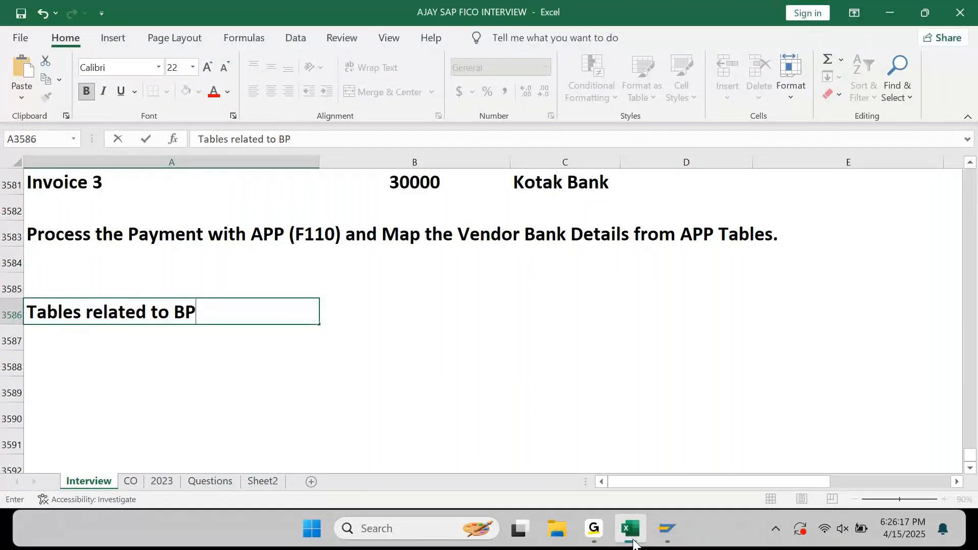
type("a")
key("BackSpace")
key("BackSpace")
type(":")
key("Return")
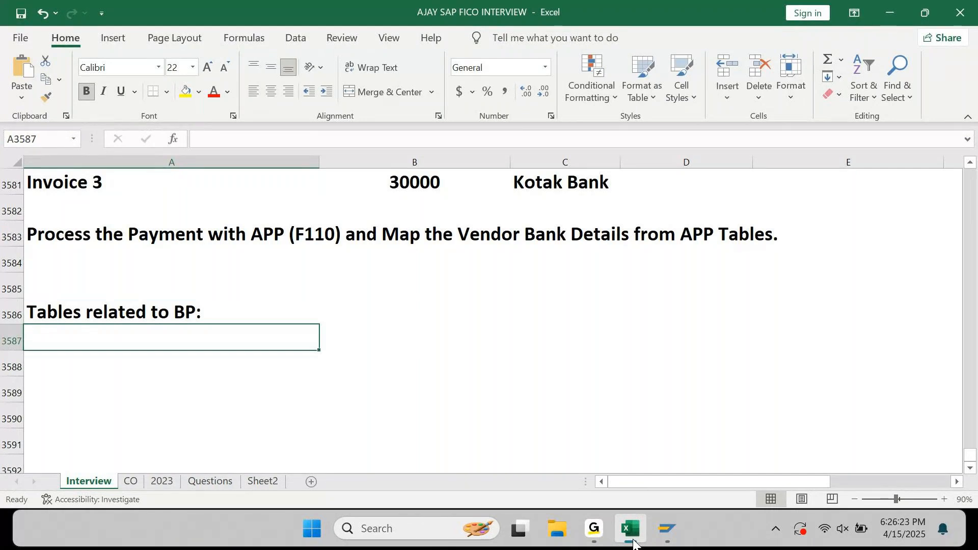
left_click(667, 530)
In a new SAP session, display table BUT000 in SE16N for business partner 61.
left_click(717, 439)
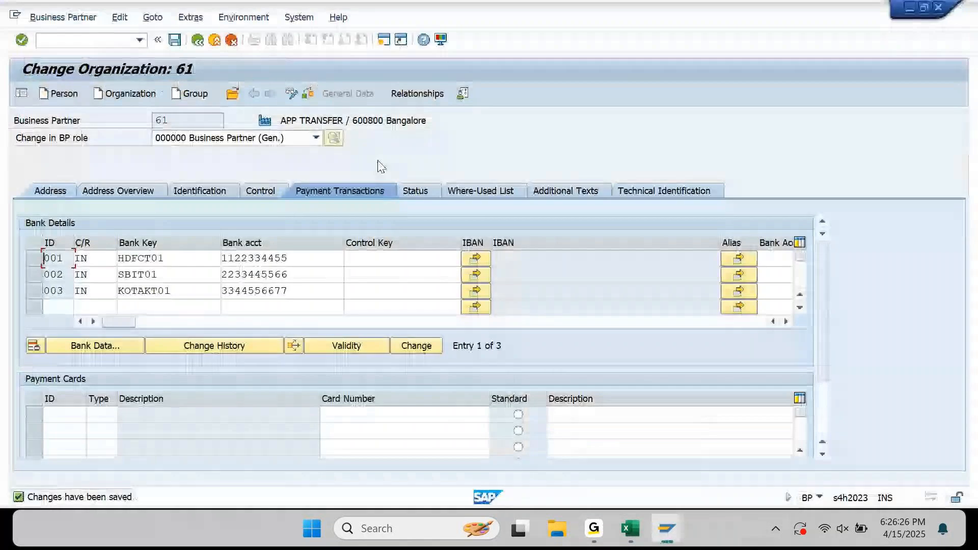
left_click(385, 40)
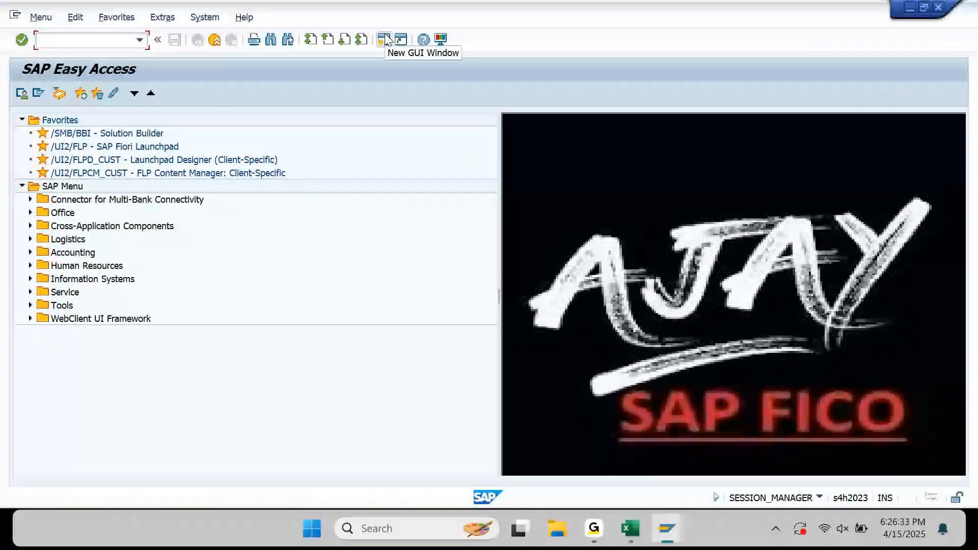
type("se16n")
key("Return")
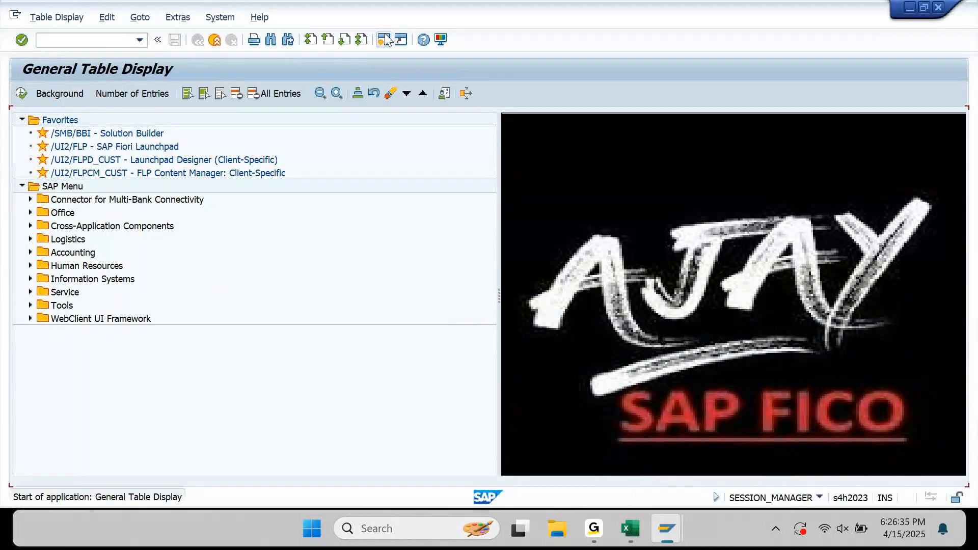
type("but000")
key("Return")
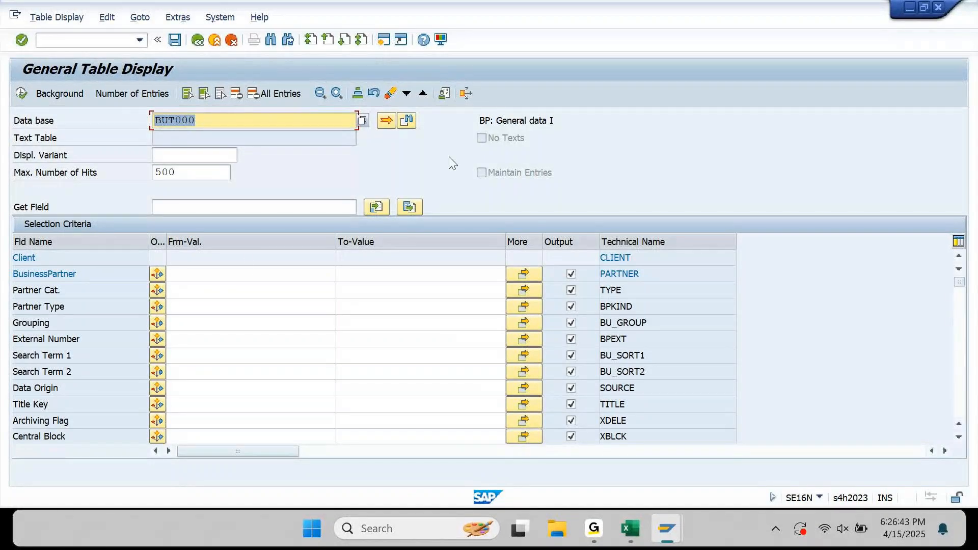
left_click(250, 272)
type("6")
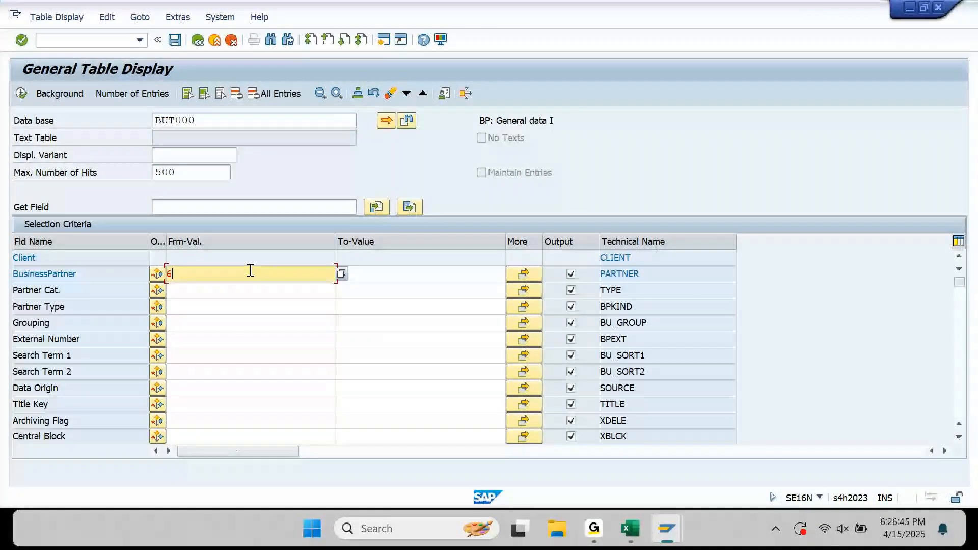
type("1")
key("F8")
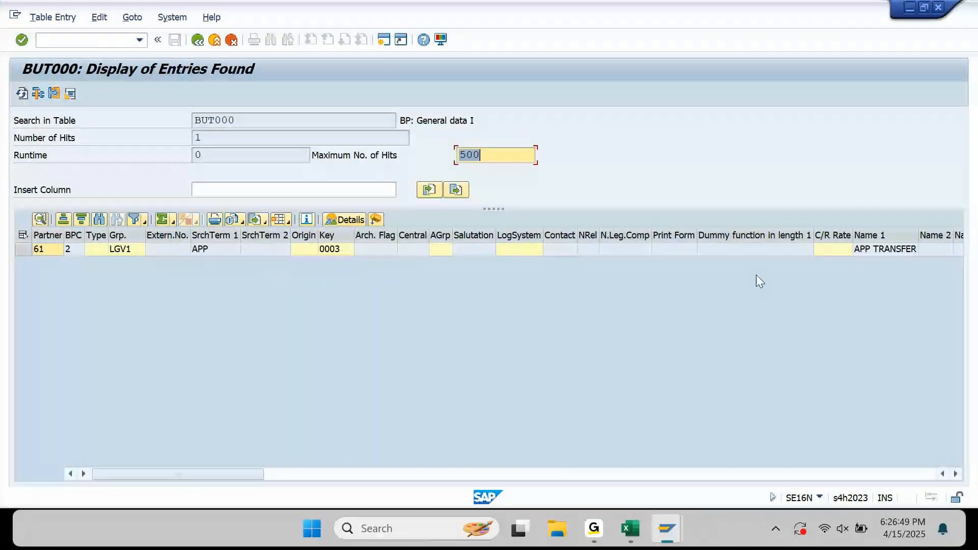
left_click(887, 249)
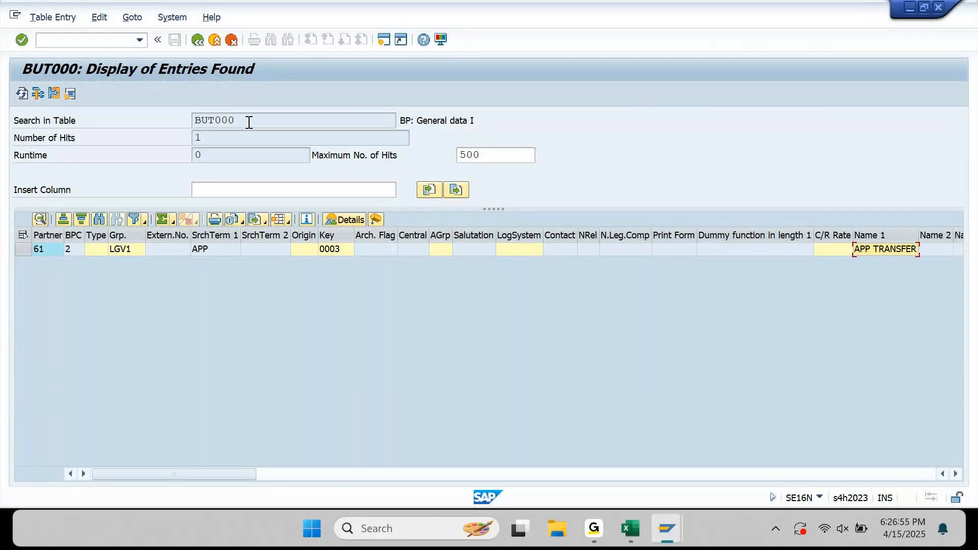
Copy the table name BUT000 into the Excel notes under the heading.
left_click_drag(250, 122, 179, 134)
key("ctrl+c")
left_click(629, 534)
key("ctrl+v")
Describe BUT000 as 'Business Partner Name & Address' and note 'BP Roles' on the row below.
key("Escape")
key("Right")
type("B")
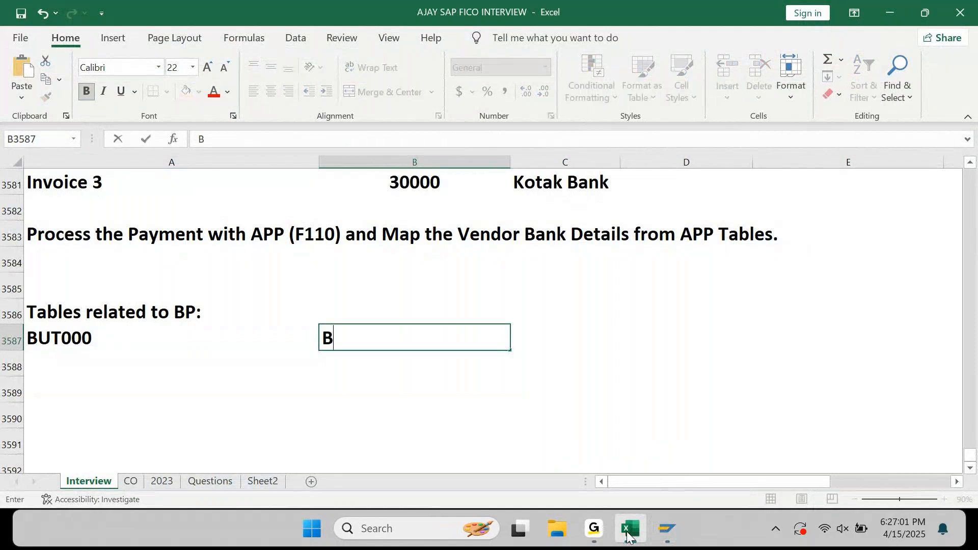
type("usiness Par")
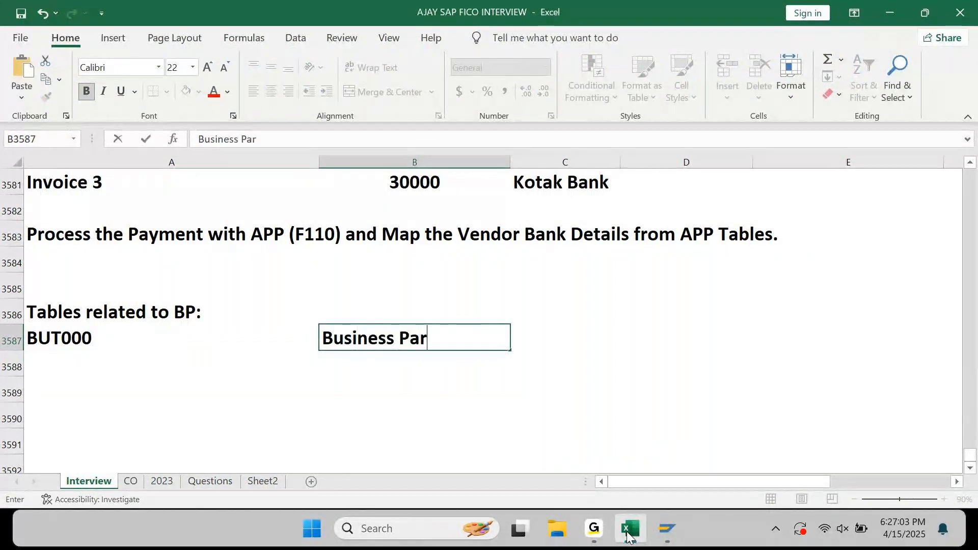
type("tner Name")
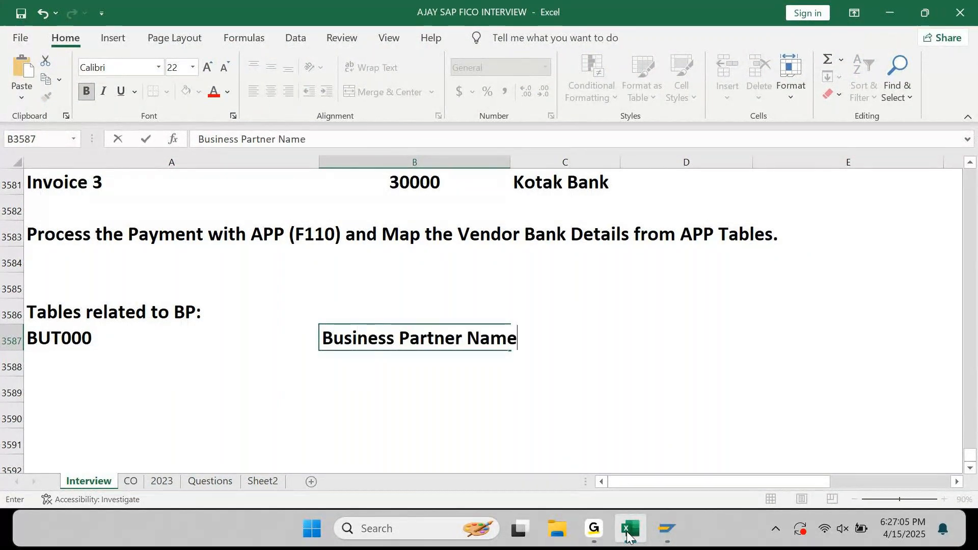
type(" & Address")
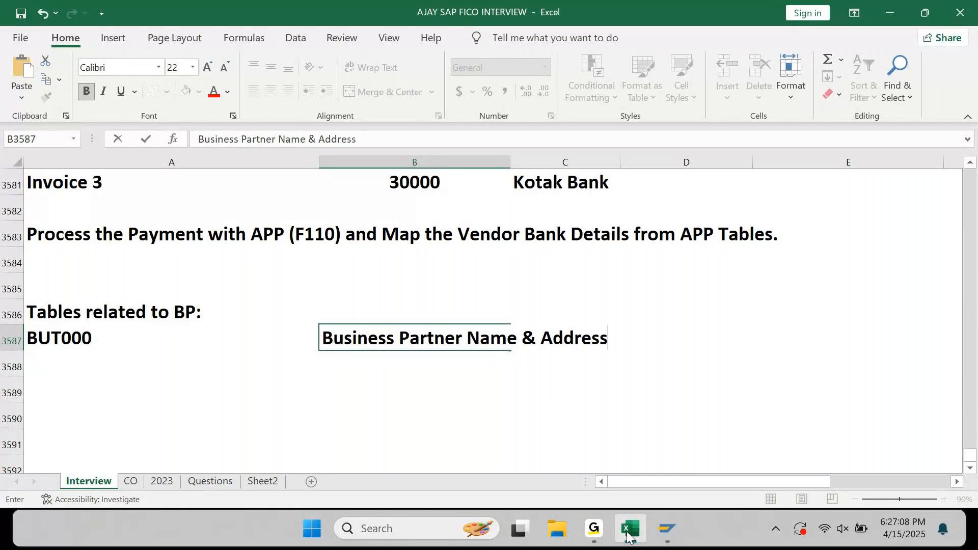
key("Return")
key("Left")
key("Right")
type("BP Roles")
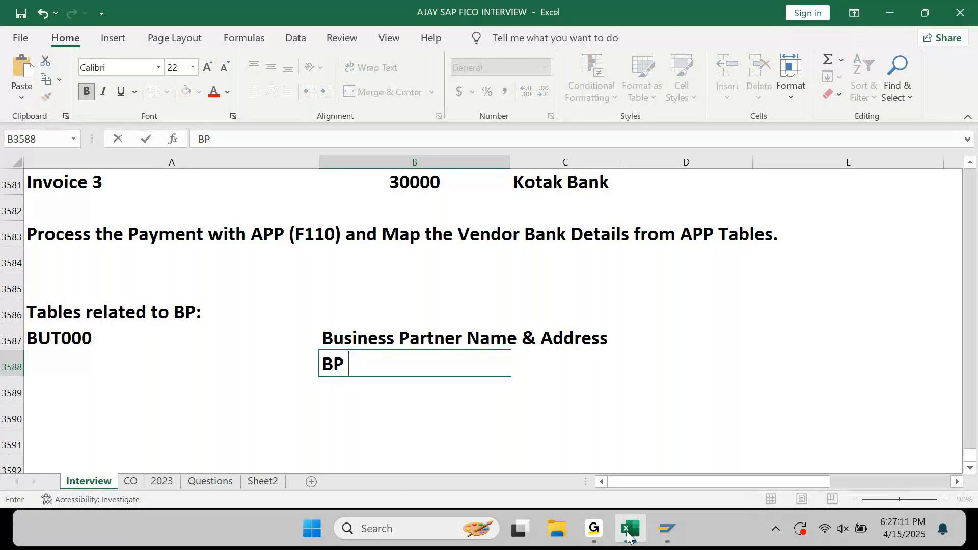
key("Return")
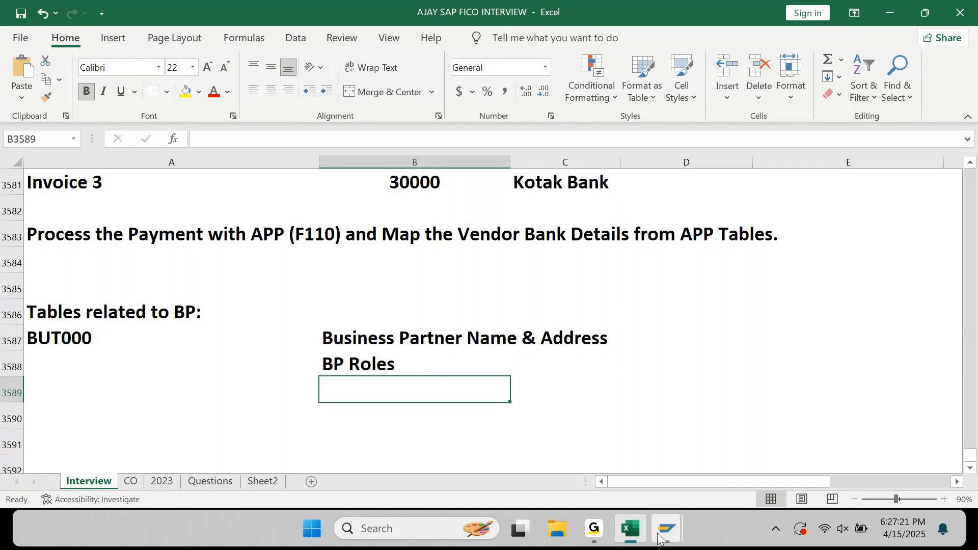
Back in SE16N, change the table to BUT100 and run it for business partner 61.
mouse_move(667, 530)
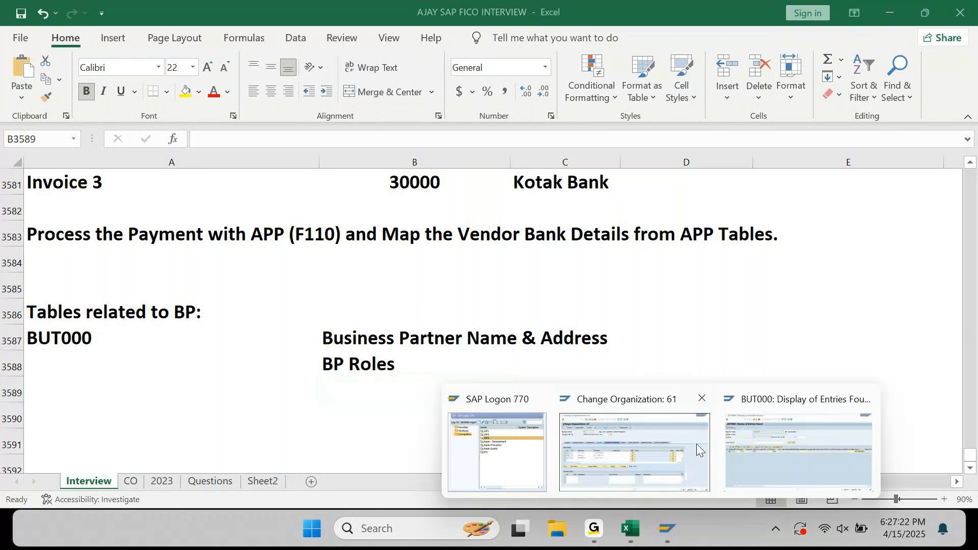
left_click(783, 430)
key("F3")
key("BackSpace")
key("BackSpace")
type("10")
key("Return")
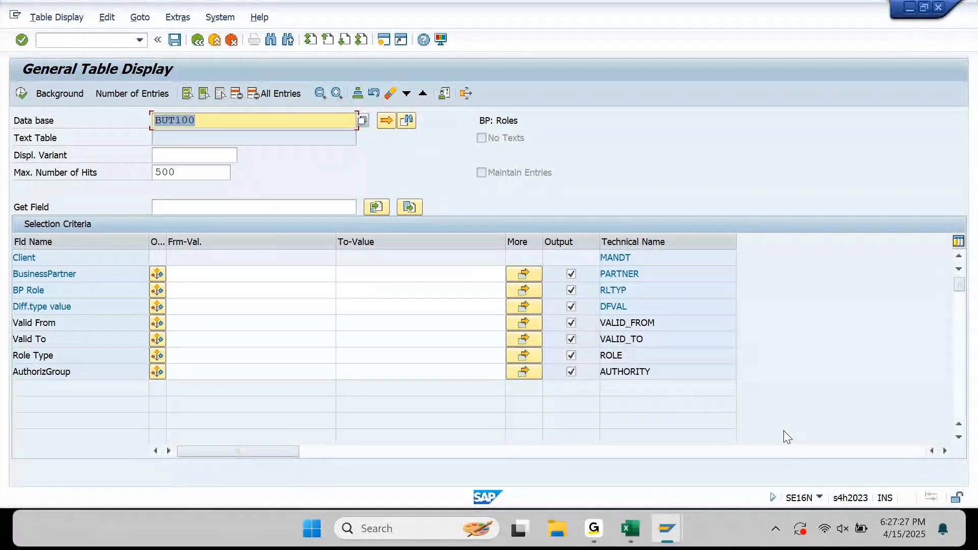
left_click(231, 278)
type("61")
key("F8")
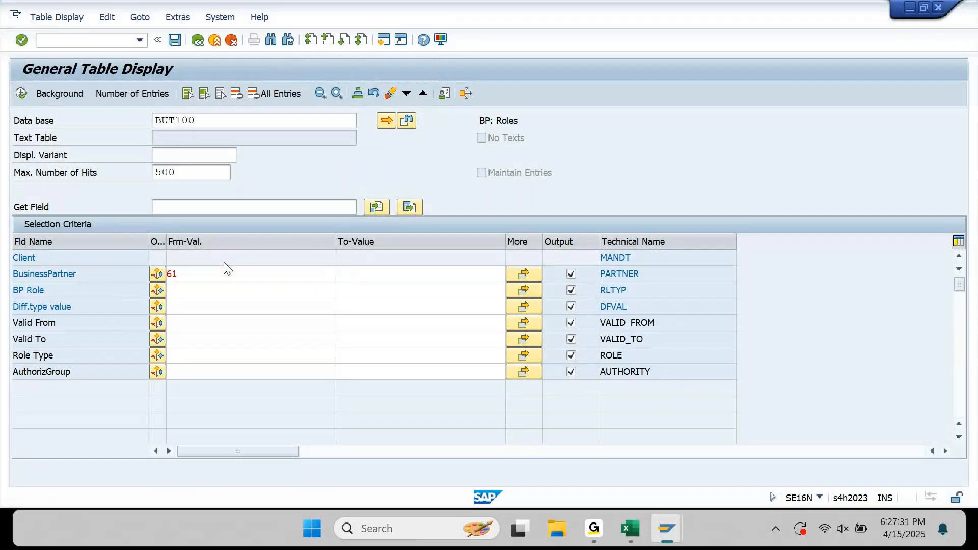
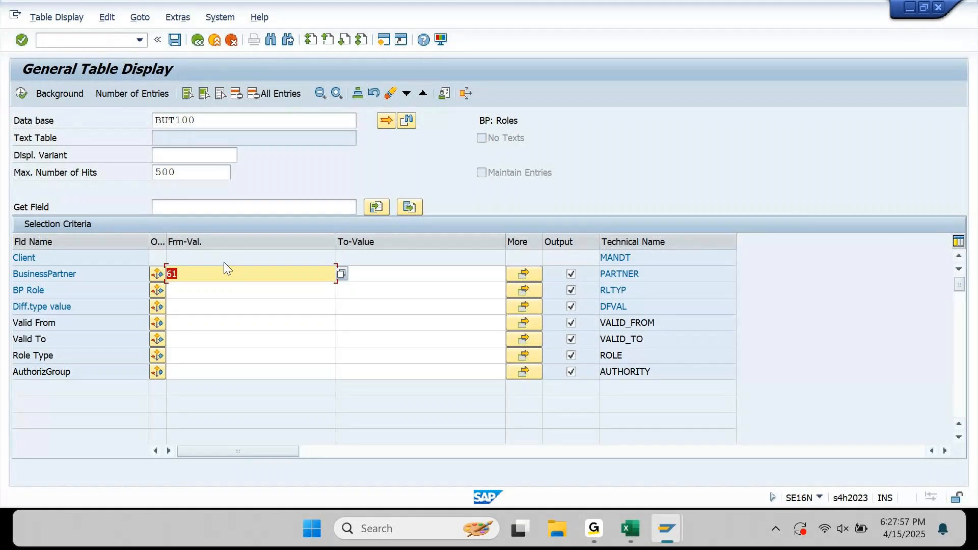
Shorten the SE16N table name from BUT100 back to BUT.
left_click(224, 118)
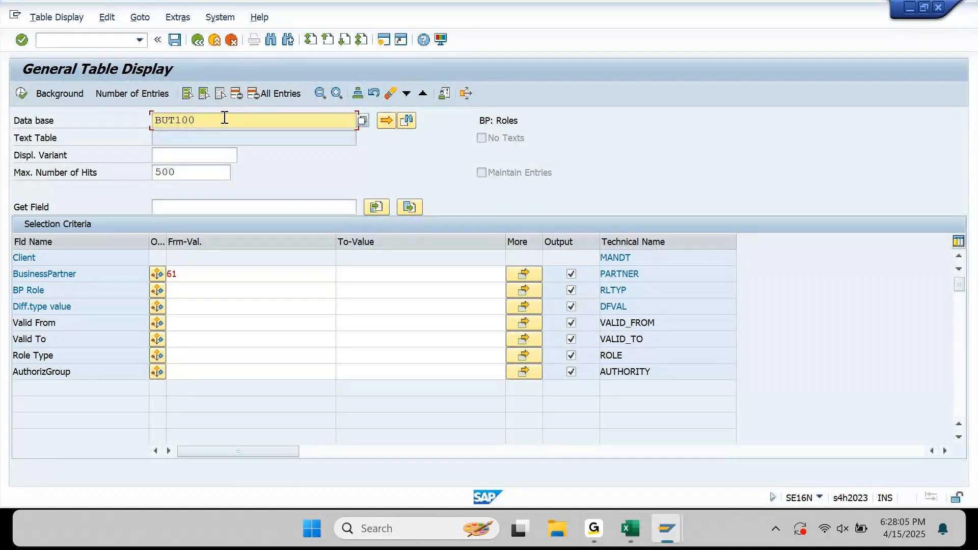
key("BackSpace")
key("BackSpace")
key("BackSpace")
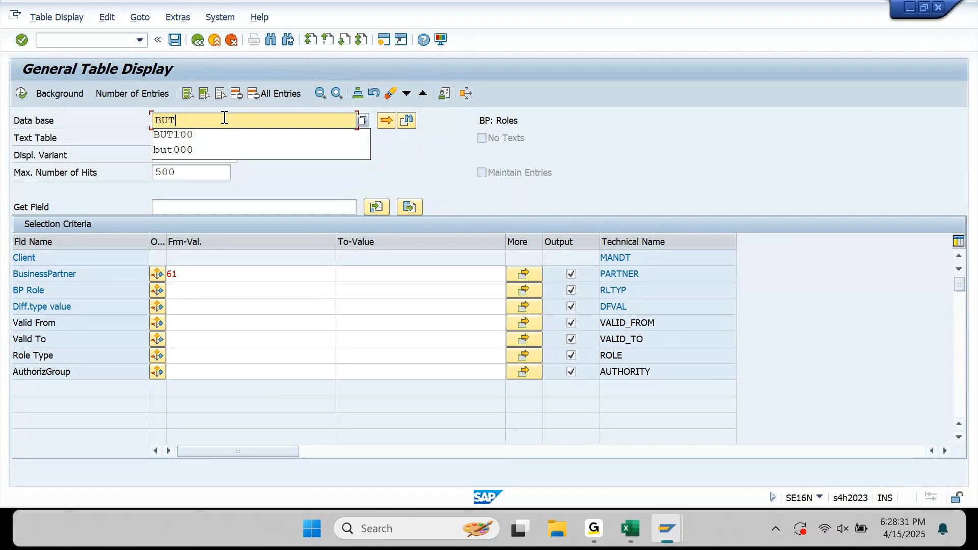
Search tables matching BUT* for 'ban' and choose BUT0BANK.
type("*")
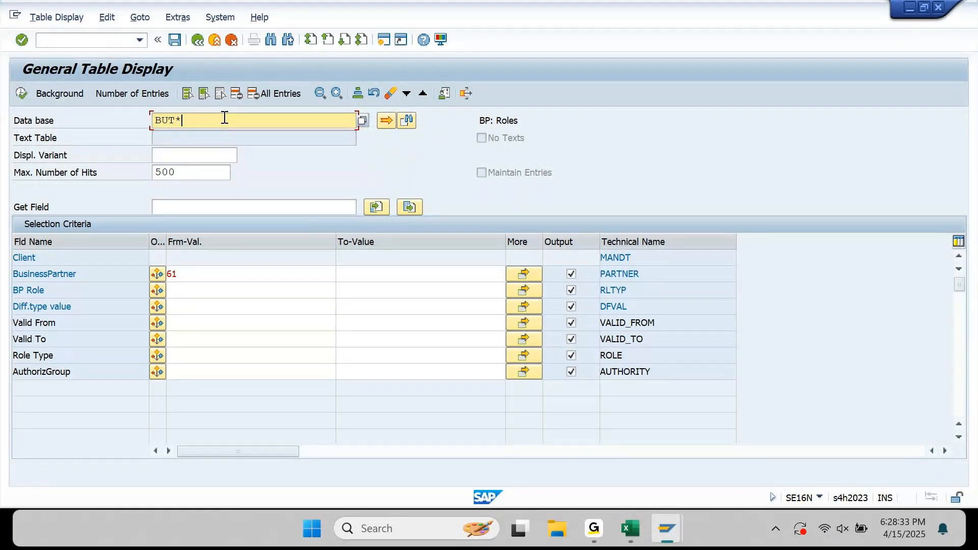
key("Return")
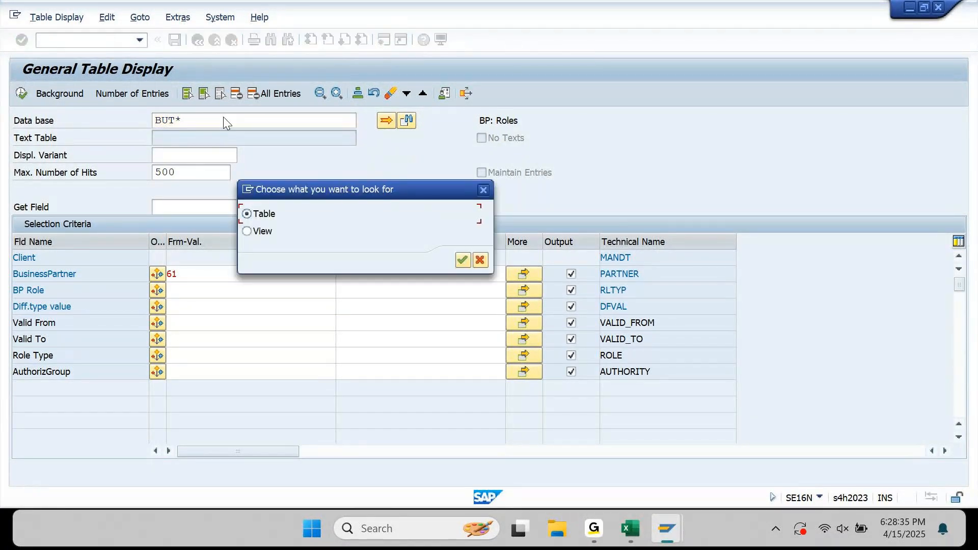
key("Return")
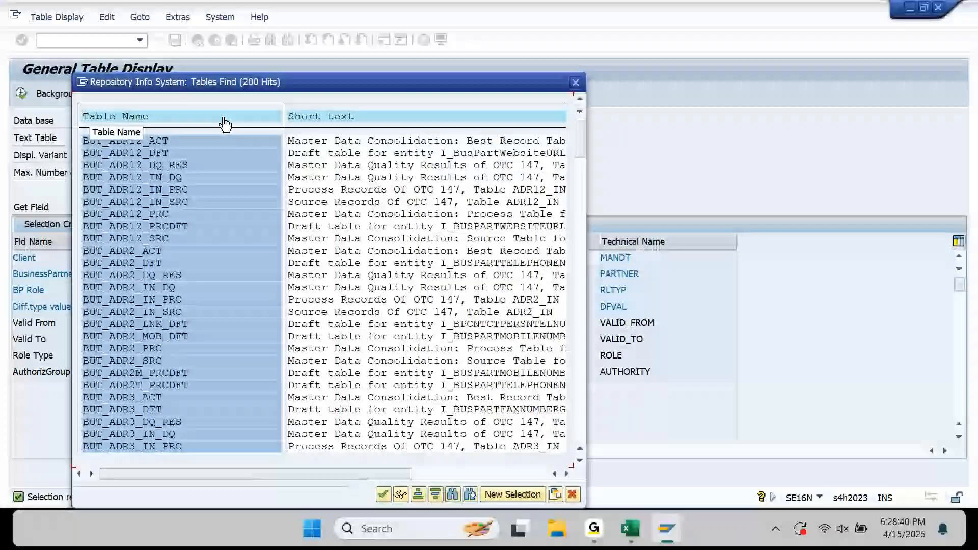
key("ctrl+f")
type("ba")
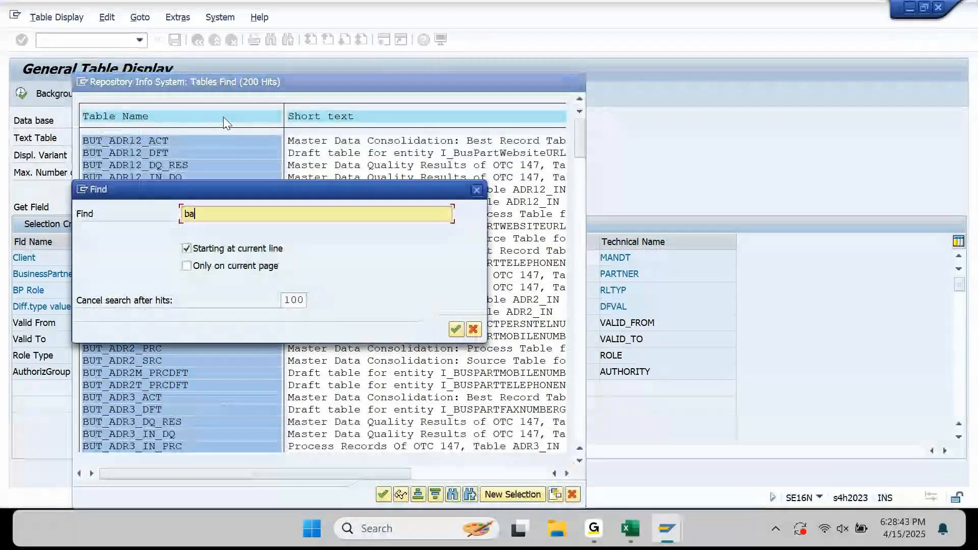
type("n")
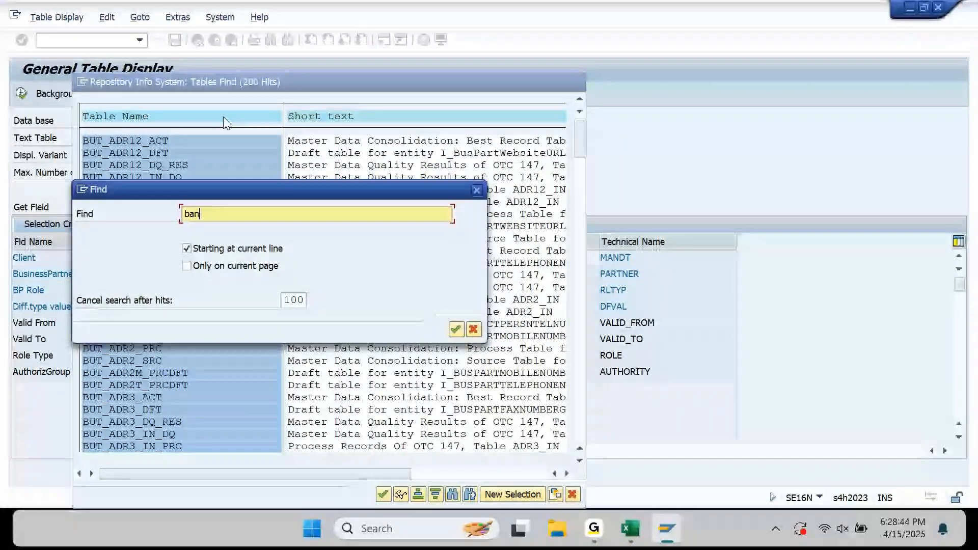
key("Return")
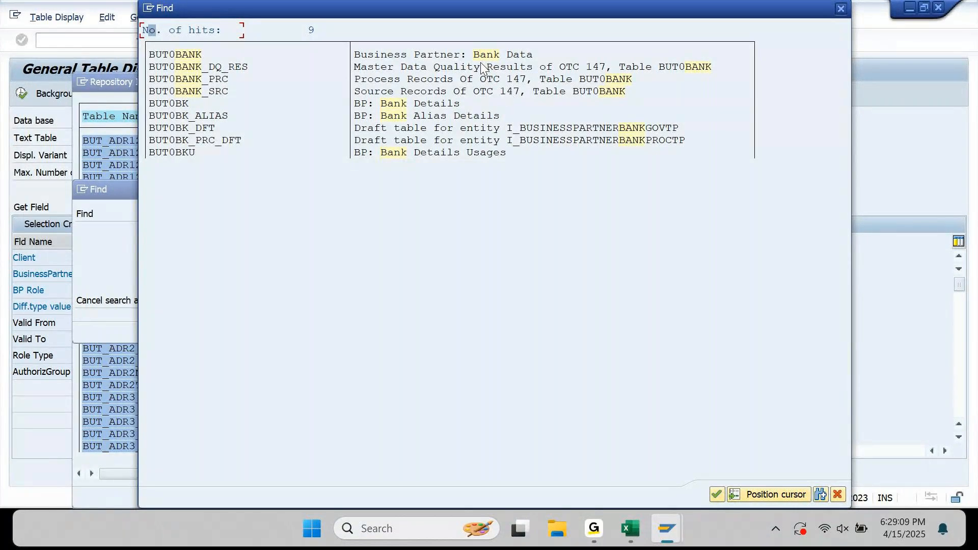
double_click(192, 57)
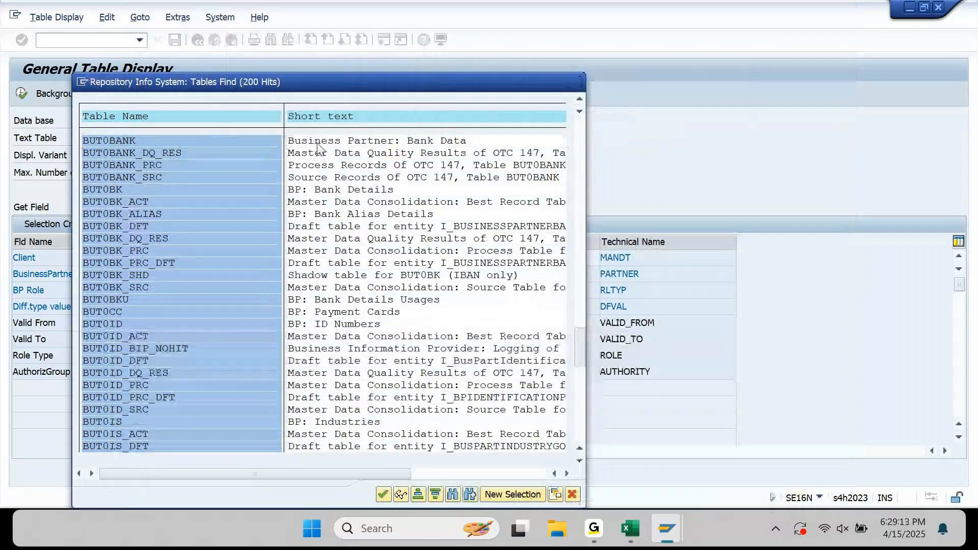
double_click(317, 142)
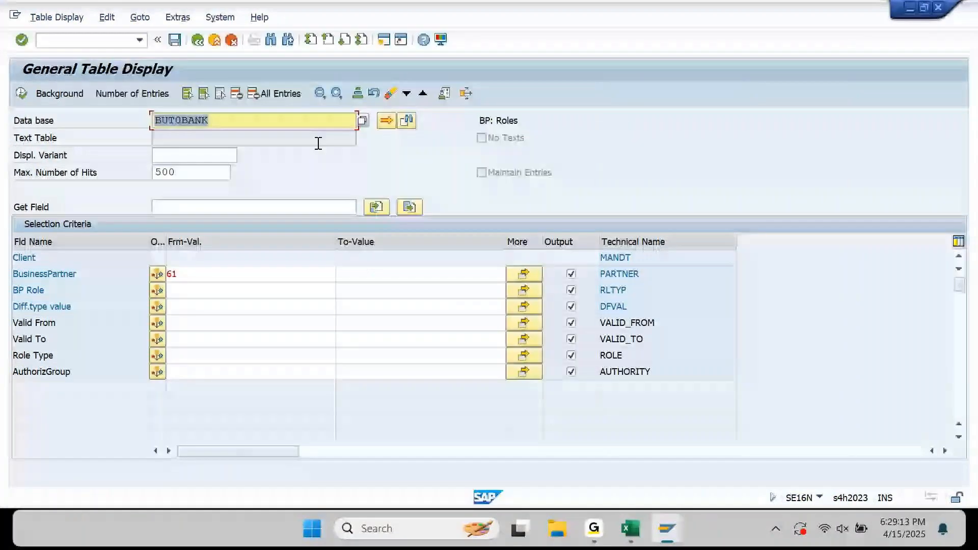
Query BUT0BANK for business partner 61, which returns no entries.
left_click(201, 272)
type("61")
key("F8")
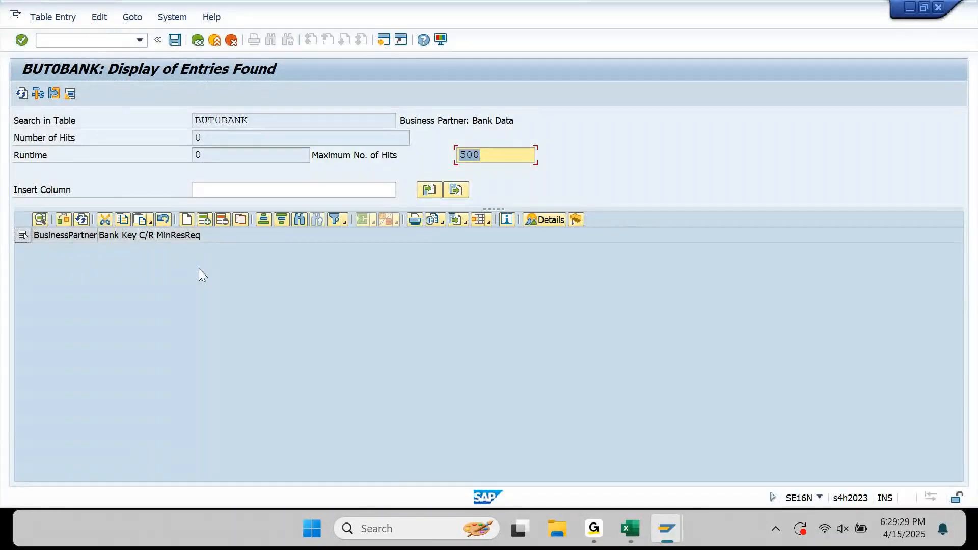
Go back, search BUT* tables for bank entries and choose BUT0BK.
key("F3")
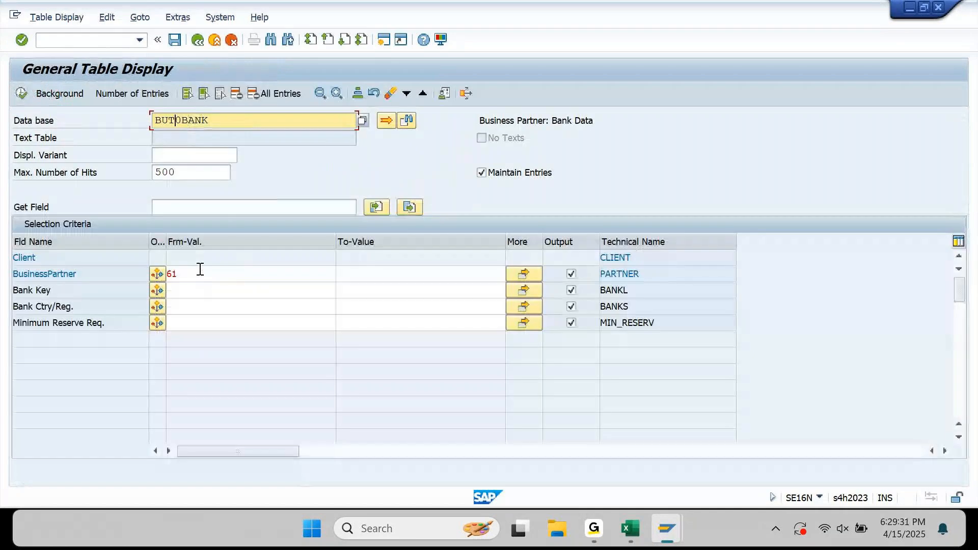
key("shift+End")
key("End")
key("BackSpace")
key("BackSpace")
key("BackSpace")
key("BackSpace")
key("BackSpace")
key("BackSpace")
key("BackSpace")
key("BackSpace")
key("BackSpace")
key("BackSpace")
key("BackSpace")
key("BackSpace")
key("BackSpace")
key("BackSpace")
key("BackSpace")
key("BackSpace")
key("shift+End")
type("*")
key("F4")
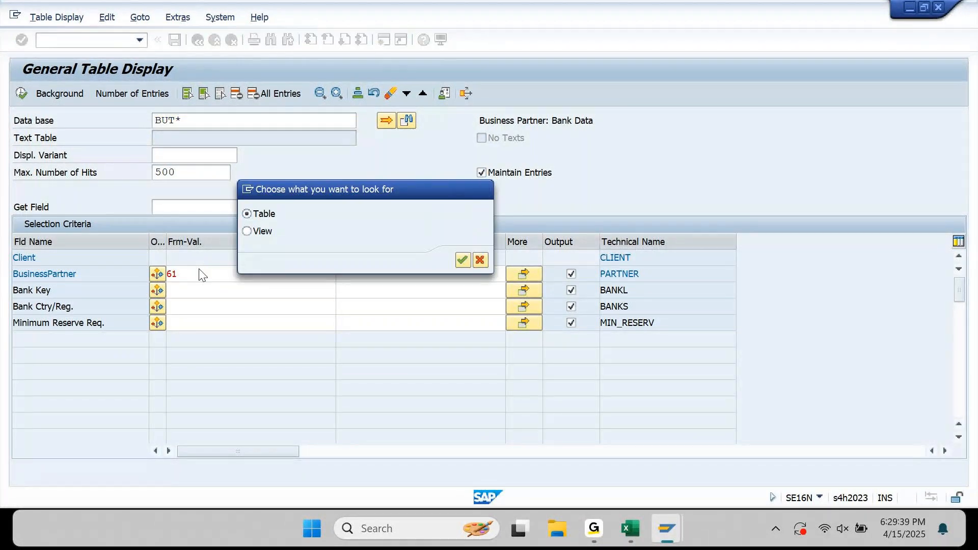
key("Return")
key("ctrl+f")
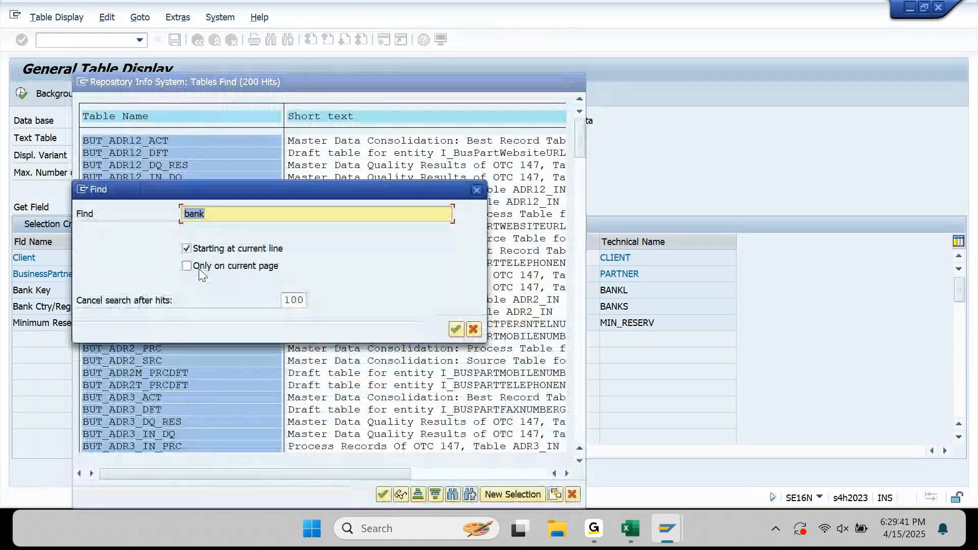
key("Return")
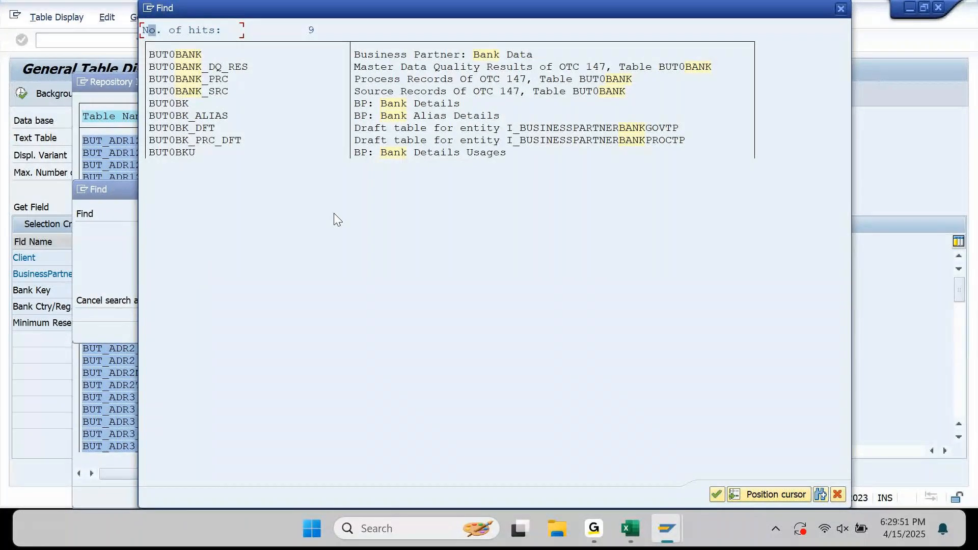
left_click(385, 105)
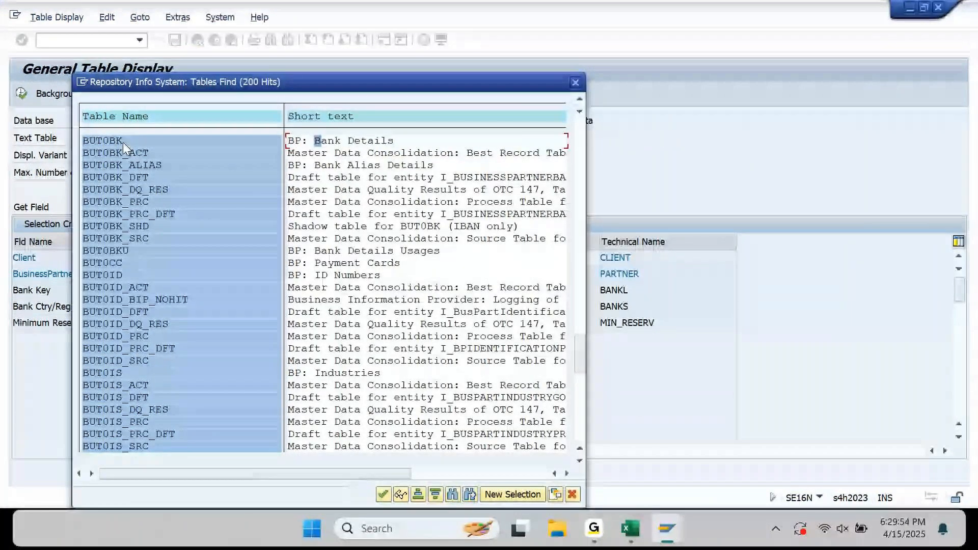
double_click(123, 142)
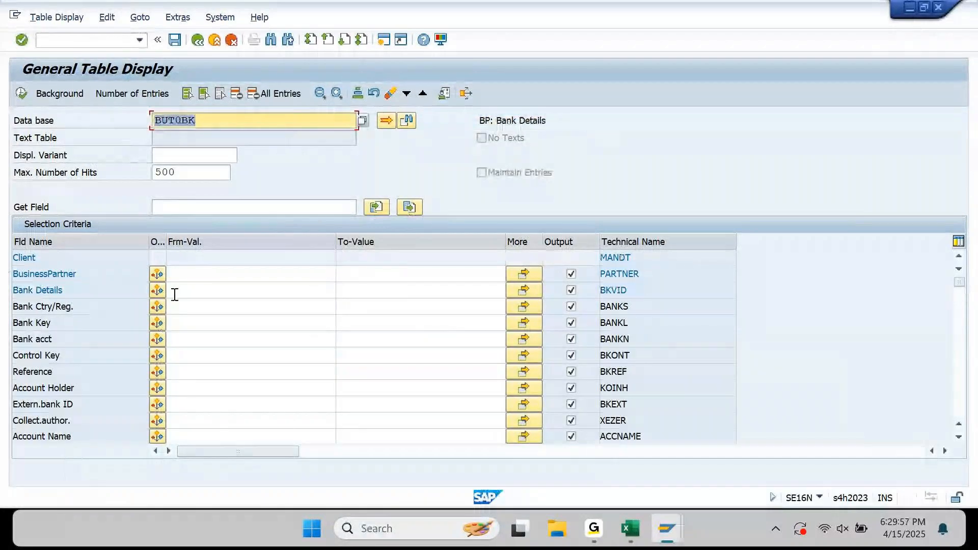
Query BUT0BK for partner 61 and hide the empty result columns.
left_click(193, 275)
type("6")
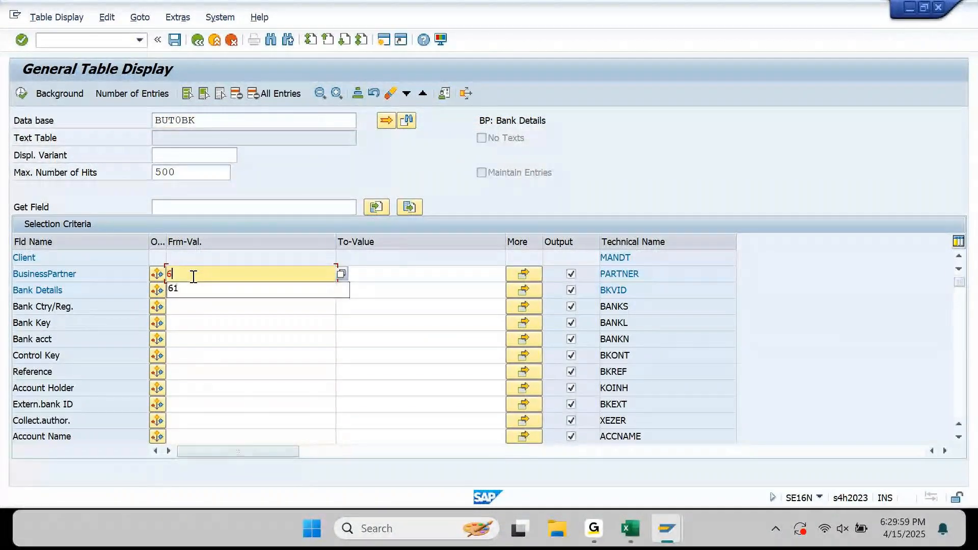
type("1")
key("F8")
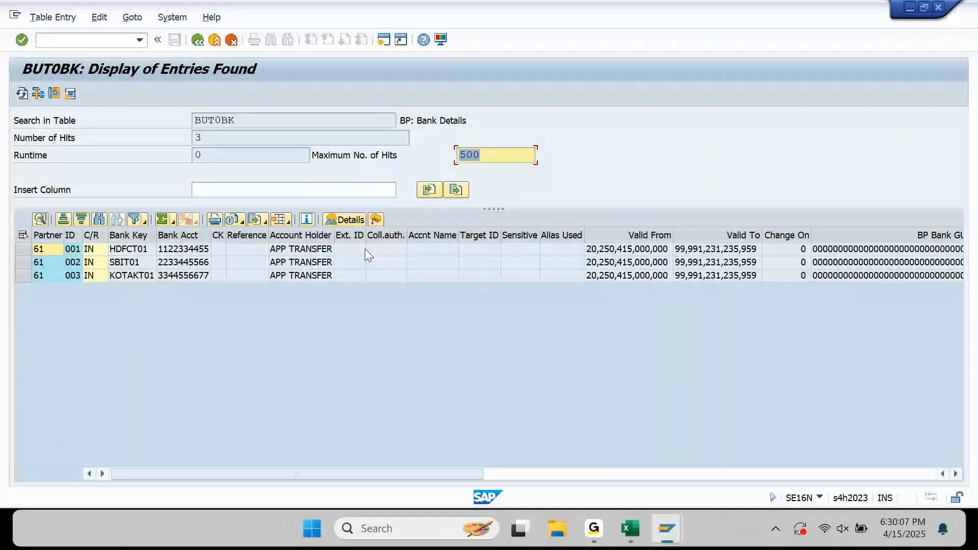
left_click(376, 227)
left_click(375, 221)
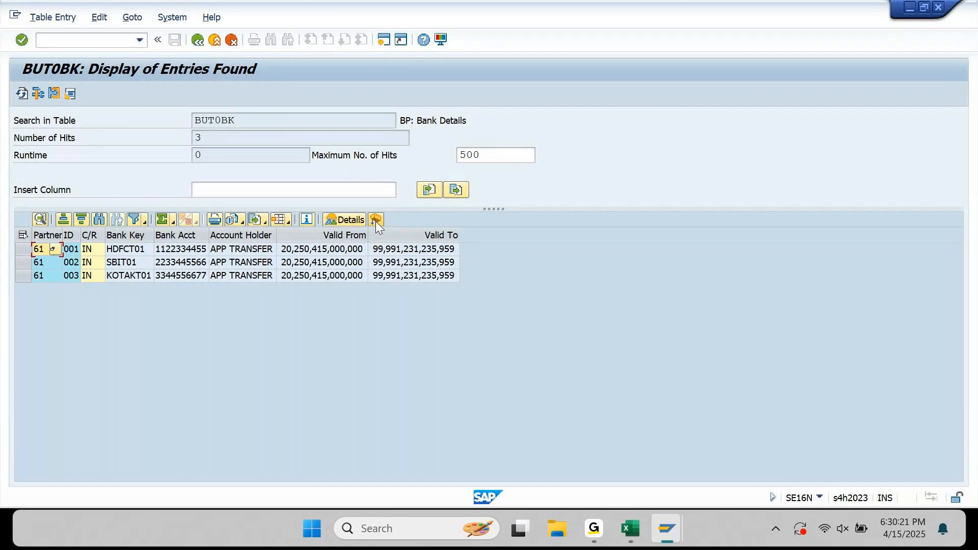
Copy the table name BUT0BK and return to the Excel notes.
double_click(265, 121)
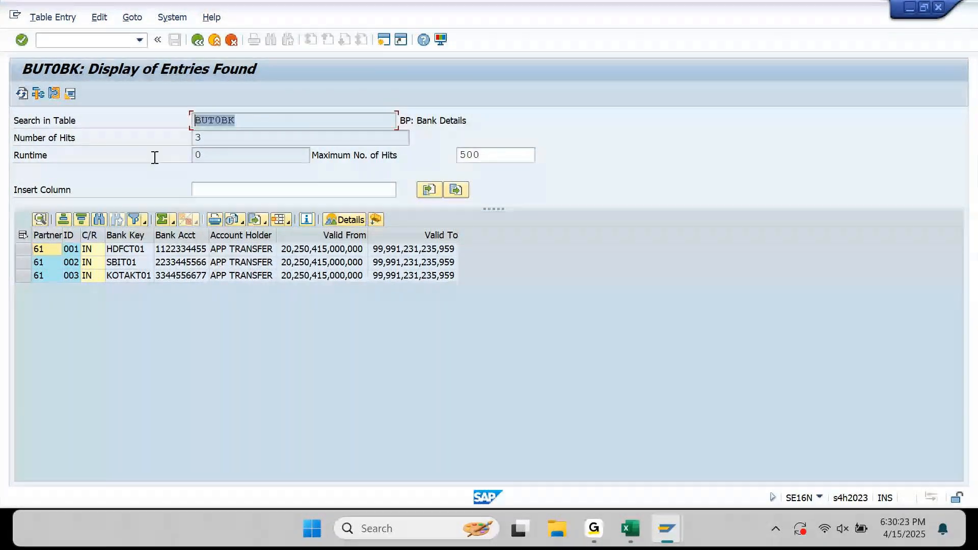
key("ctrl+c")
left_click(626, 531)
key("Left")
key("Up")
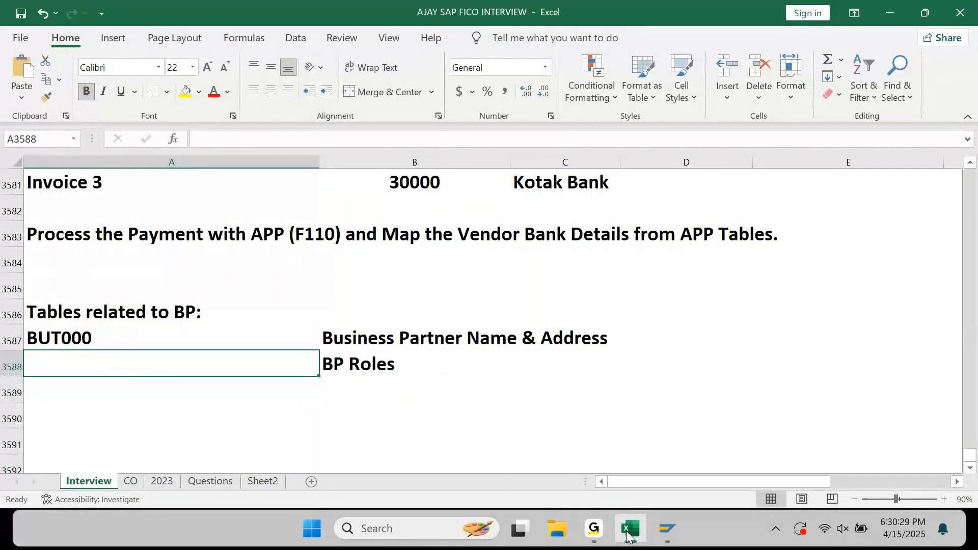
Paste BUT0BK on a new row described as 'BP Bank Details'.
key("Down")
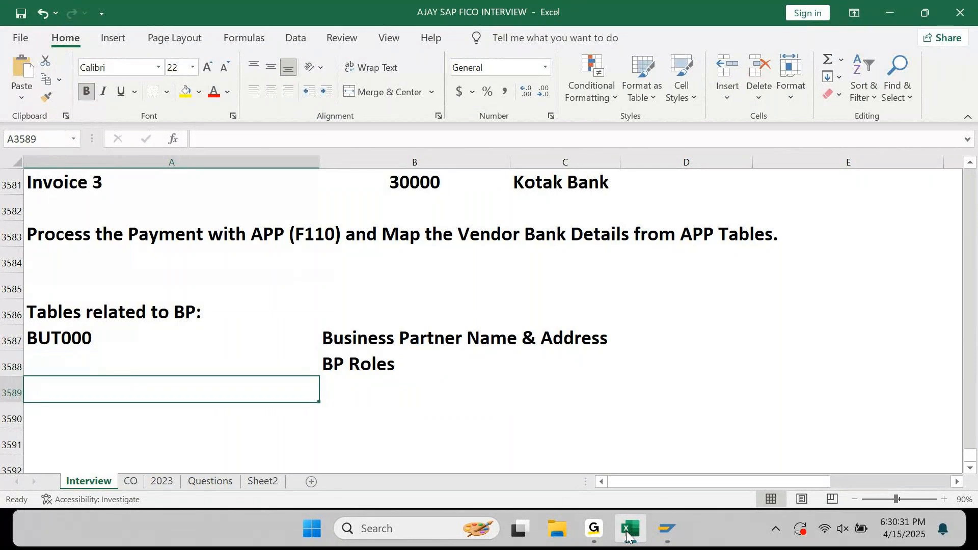
key("ctrl+v")
key("Right")
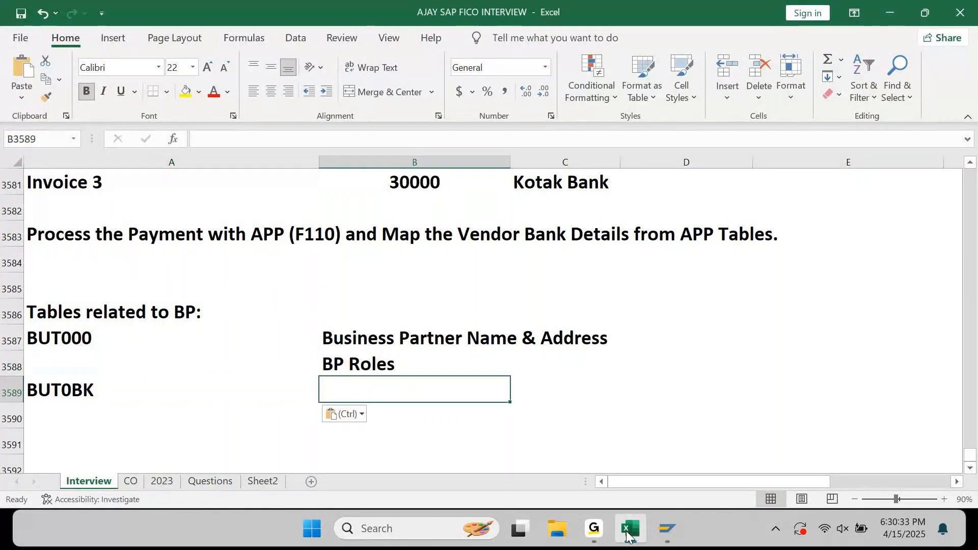
type("BP Bank ")
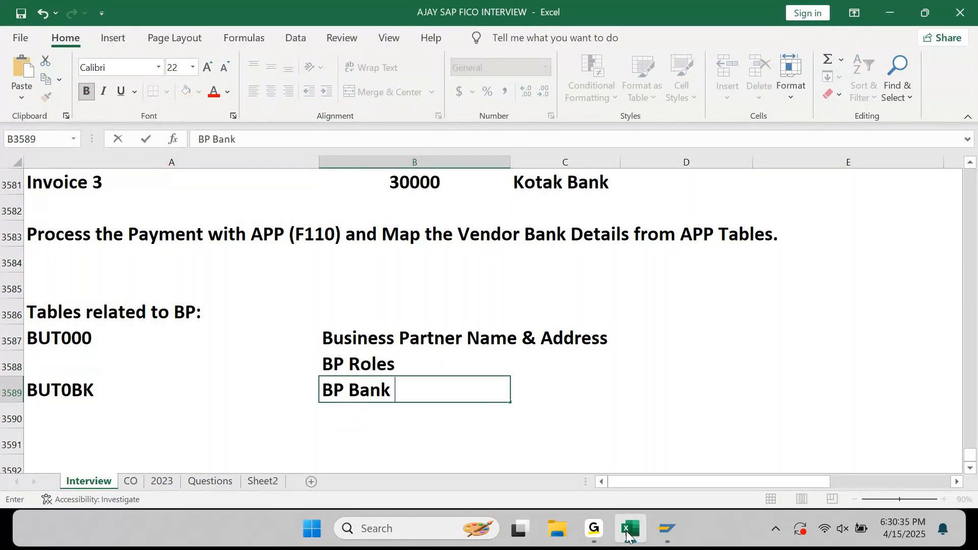
type("Details")
key("Left")
Enter BUT100 beside the BP Roles note.
key("Up")
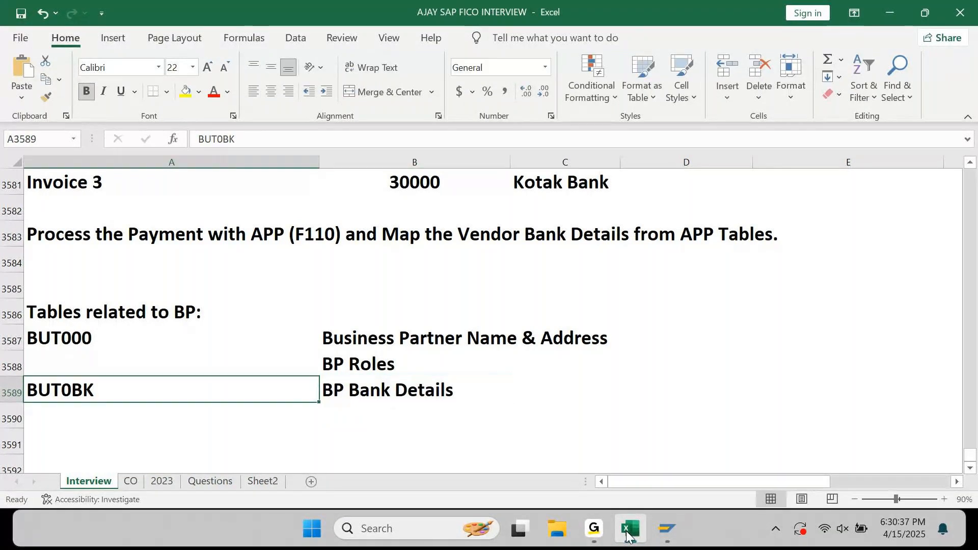
type("BUT100")
key("Return")
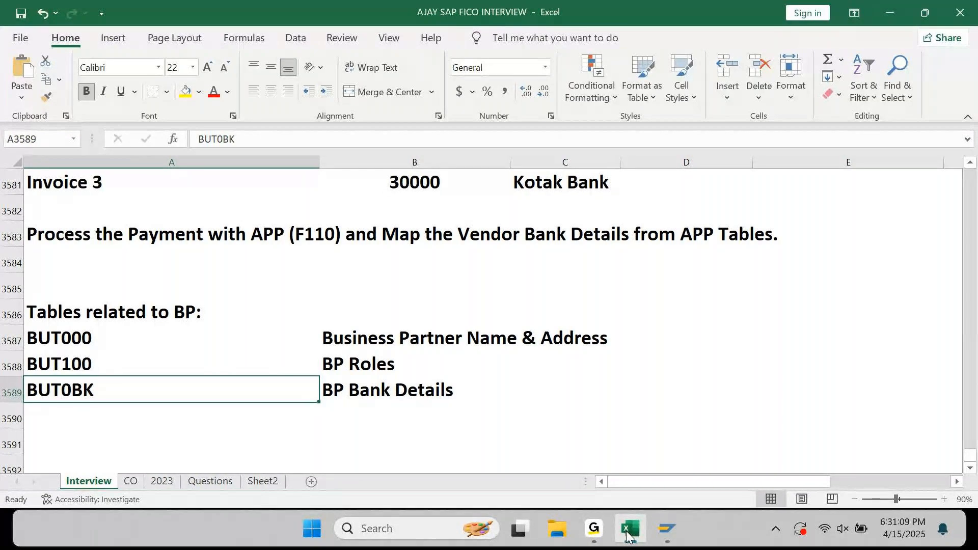
Give partner 61 the FLVN00 Supplier (Fin.Accounting) role and show its Vendor: General Data.
mouse_move(662, 525)
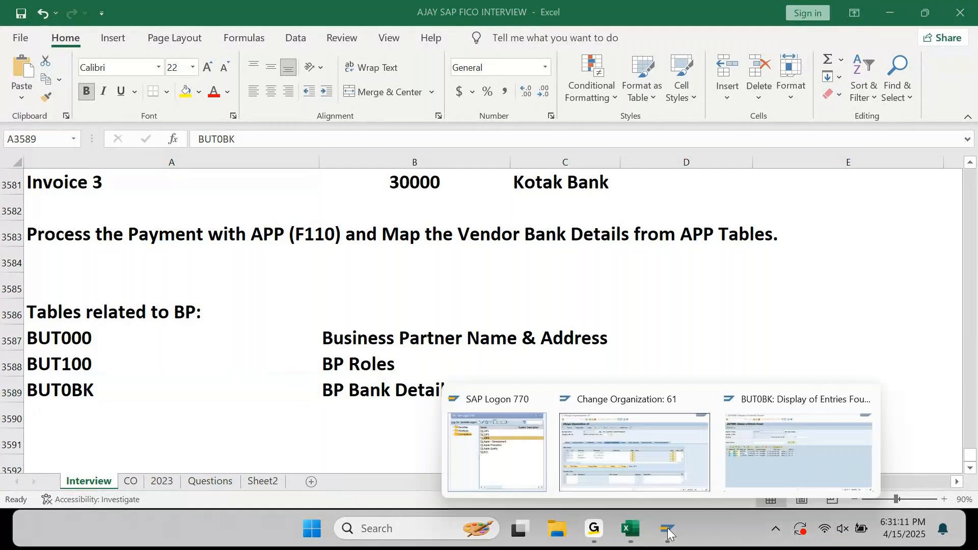
left_click(768, 456)
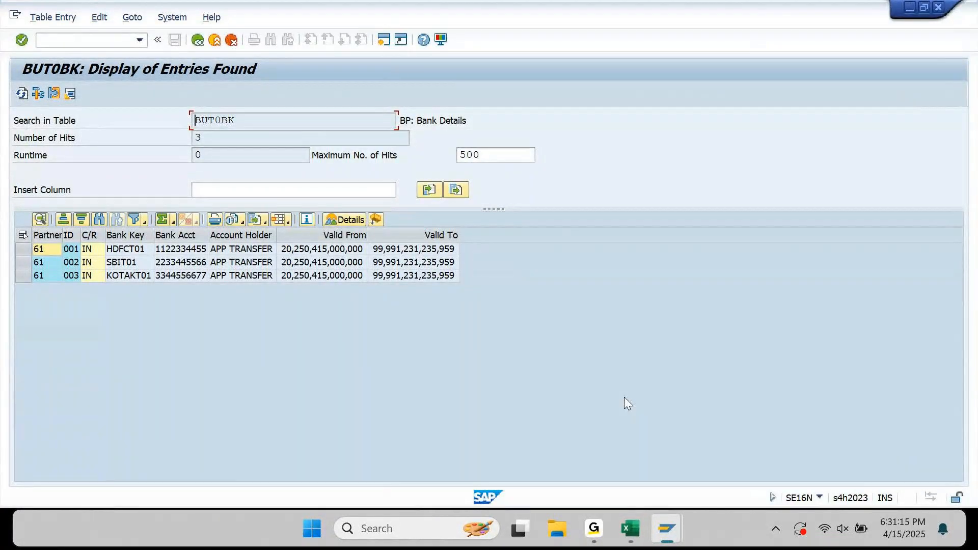
mouse_move(671, 522)
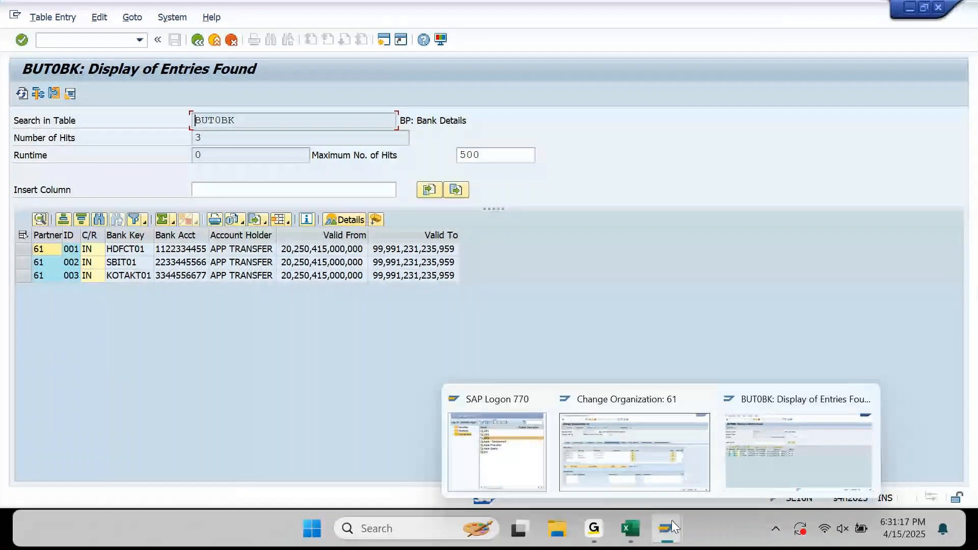
left_click(646, 444)
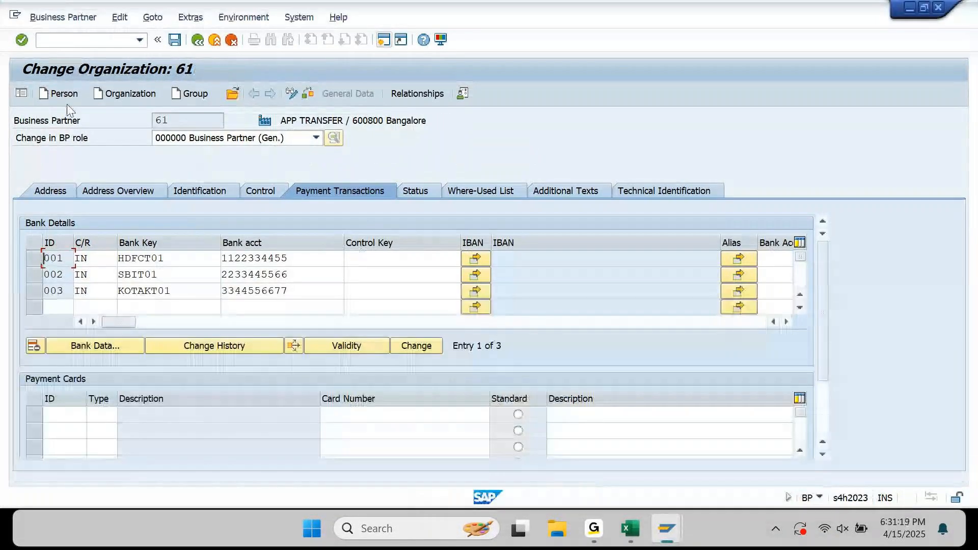
left_click(314, 138)
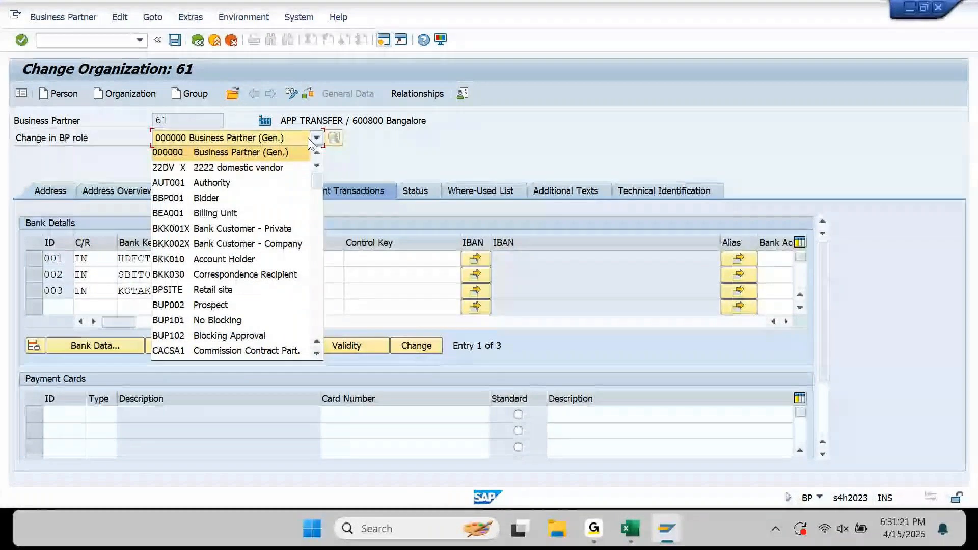
key("f")
key("Down")
key("Down")
key("Down")
key("Down")
key("Up")
key("Up")
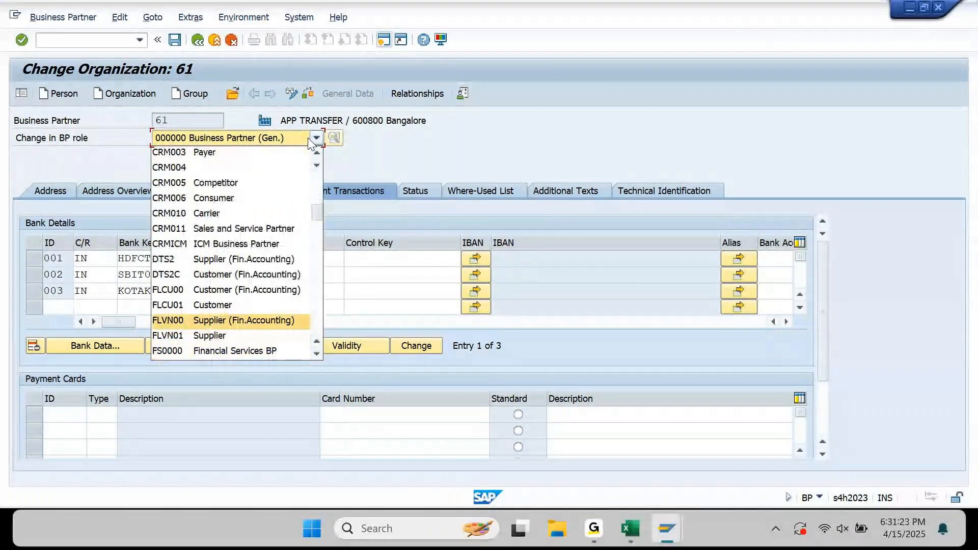
key("Return")
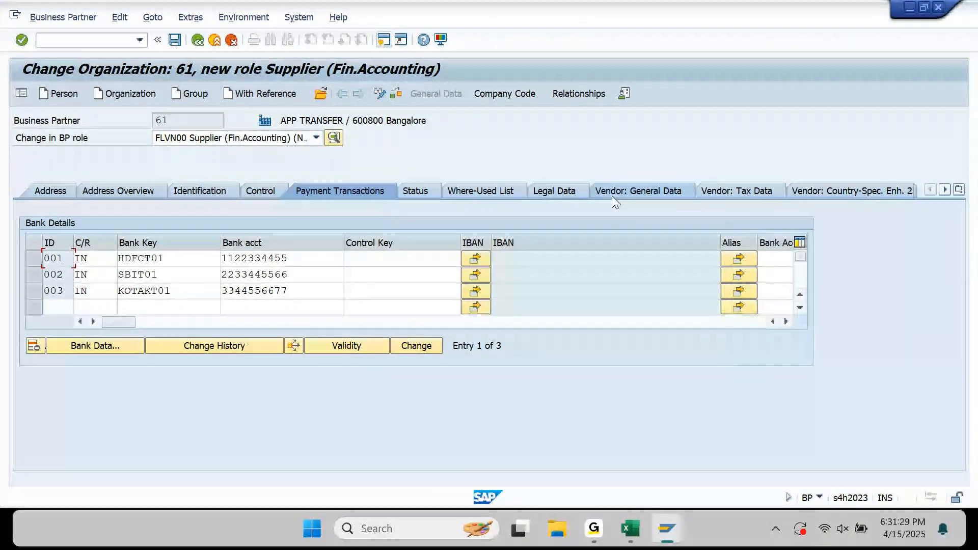
left_click(652, 194)
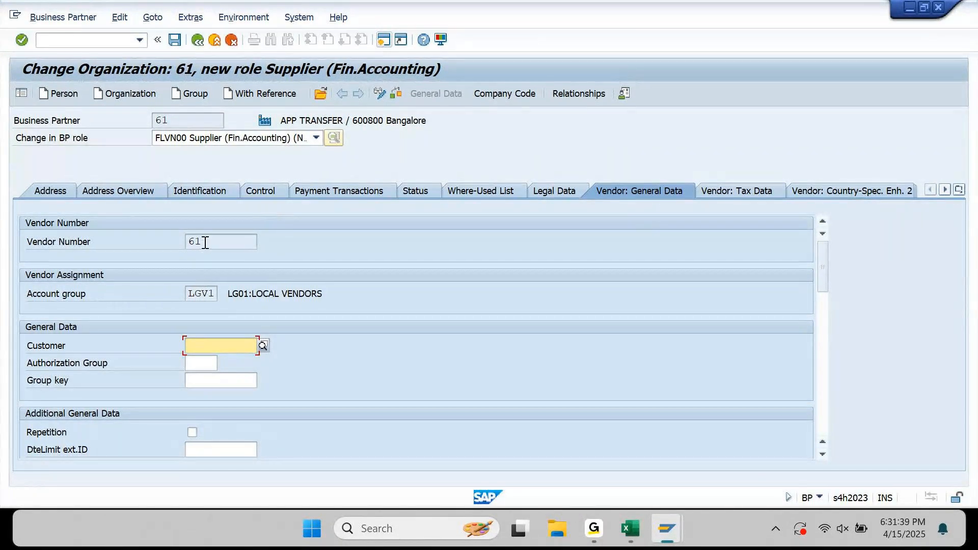
Add company code KM10 with reconciliation account 23100001 and sort key 001.
left_click(499, 97)
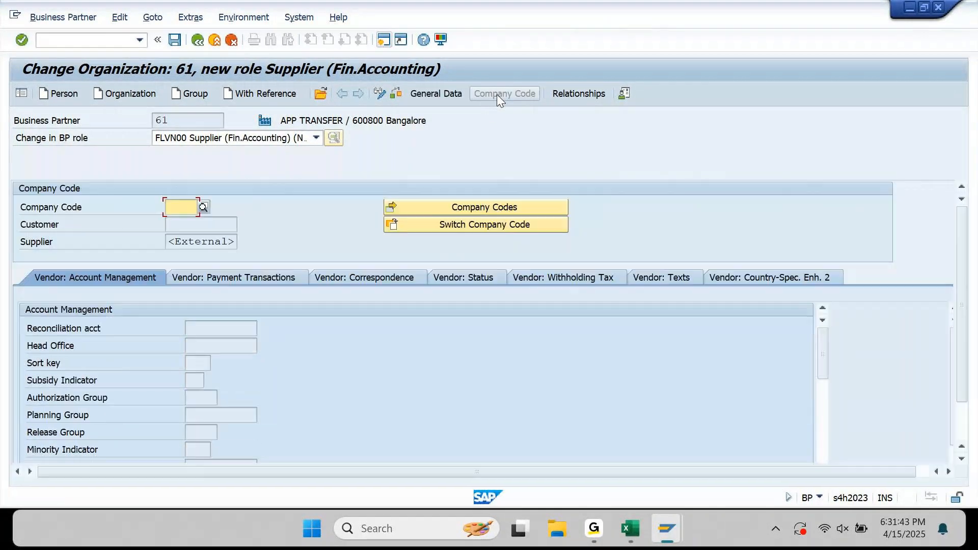
type("KM10")
key("Return")
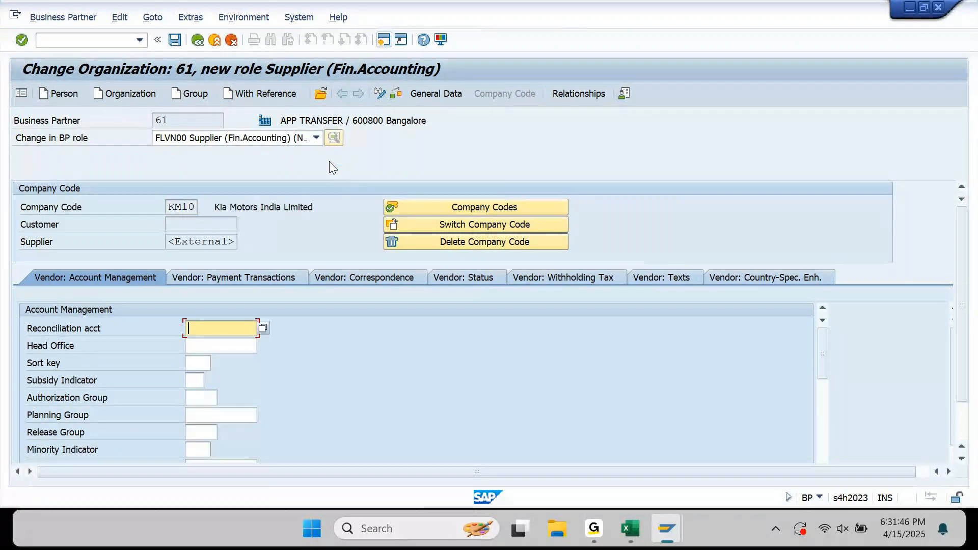
left_click(263, 329)
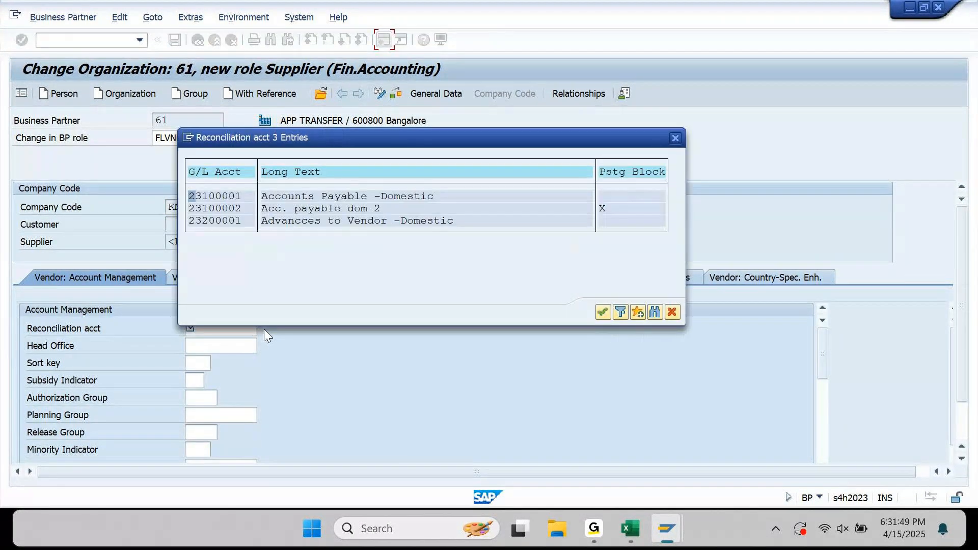
double_click(307, 198)
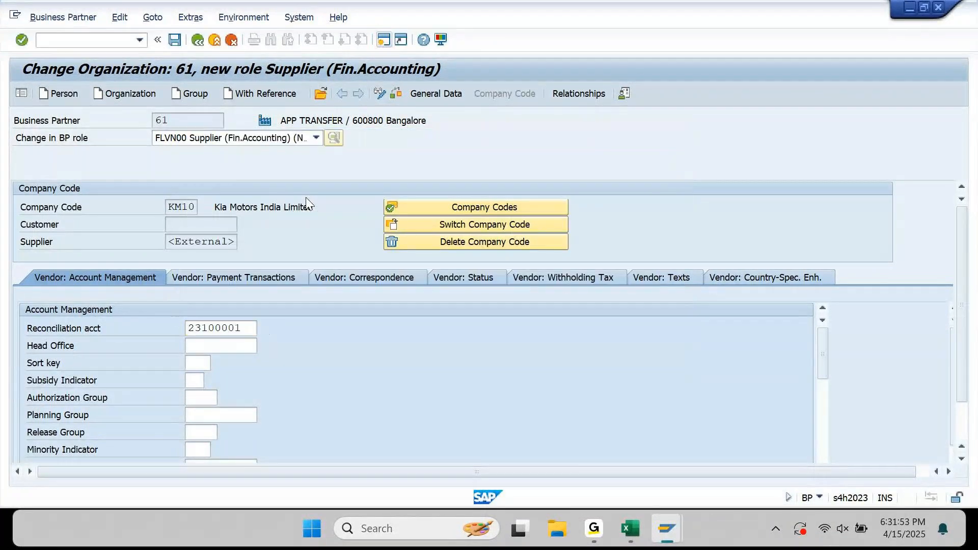
key("Tab")
key("Tab")
type("001")
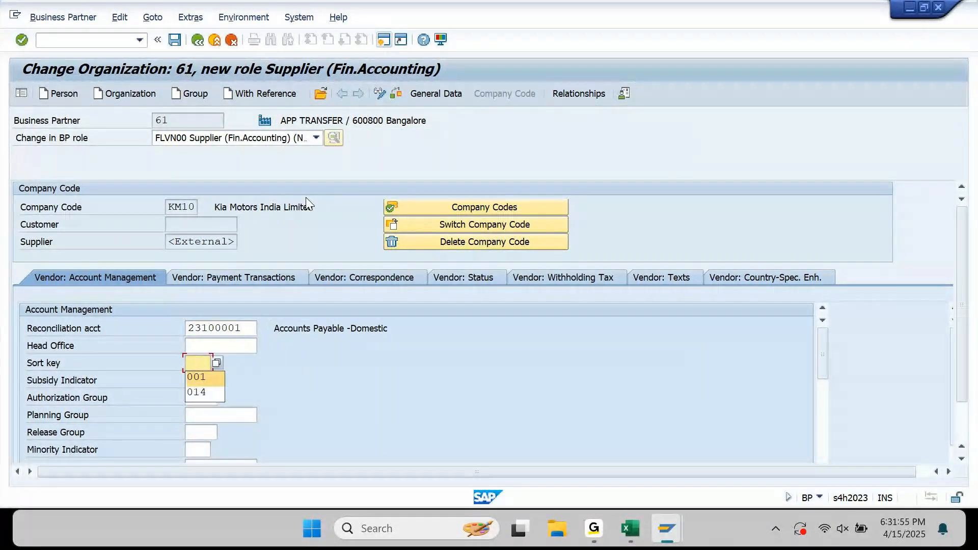
key("Return")
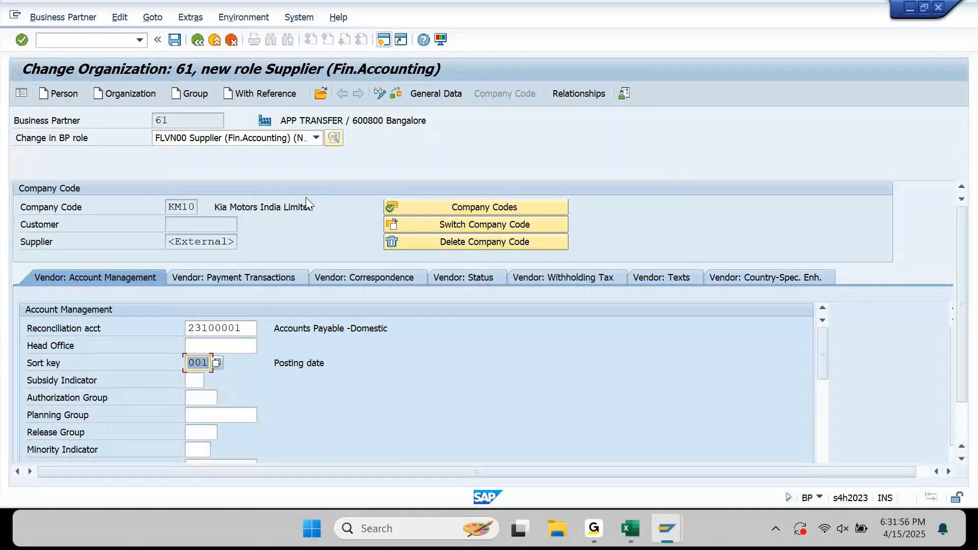
Set payment terms 0001 and payment methods CT on Vendor: Payment Transactions.
left_click(238, 280)
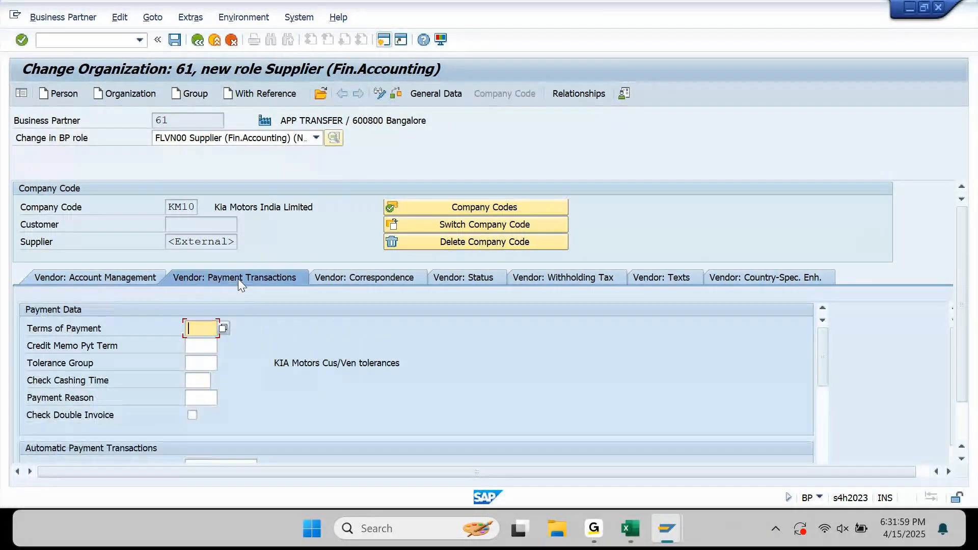
type("0001")
key("Return")
scroll(330, 396, "down", 2)
scroll(331, 398, "down", 3)
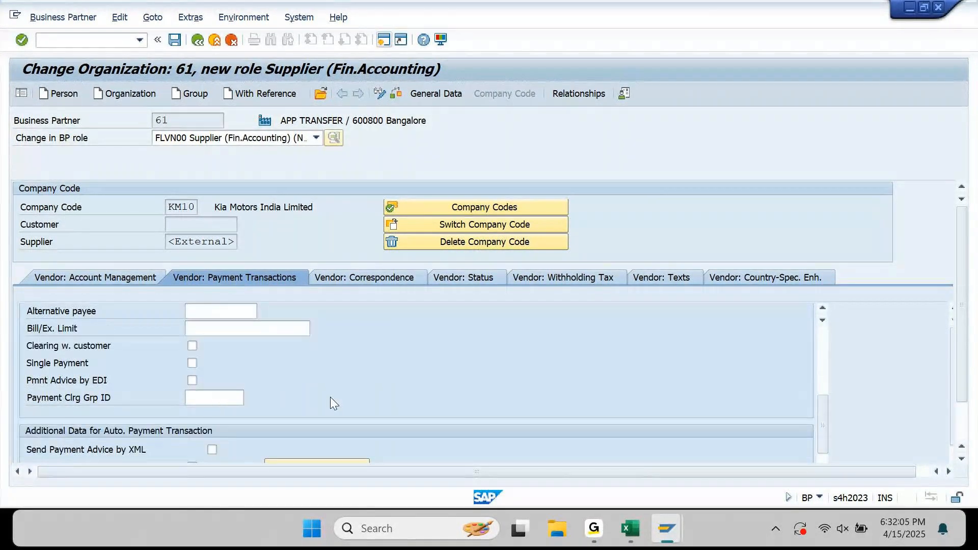
left_click_drag(824, 413, 823, 388)
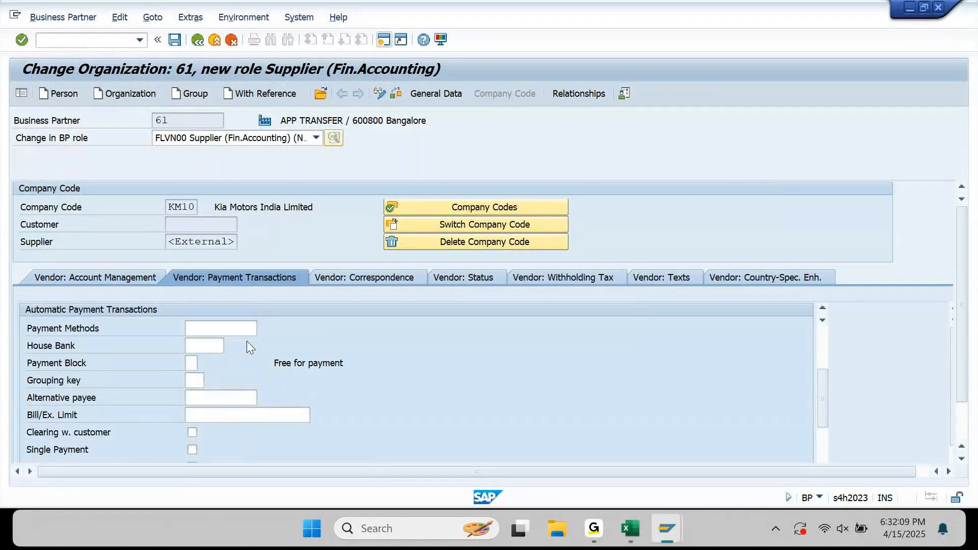
left_click(250, 327)
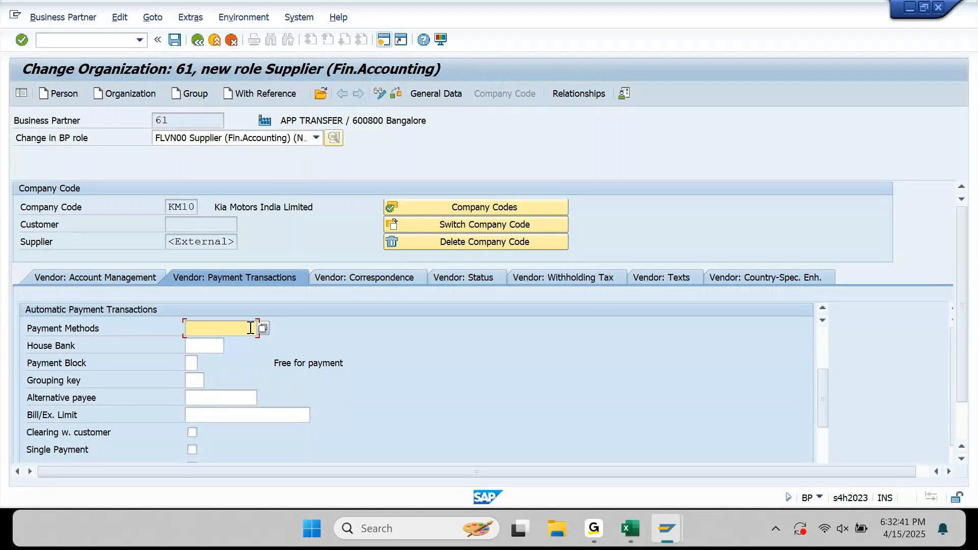
type("CT")
key("ctrl+a")
Save supplier 61, acknowledging the warning that payment method T is unavailable in KM10.
key("Return")
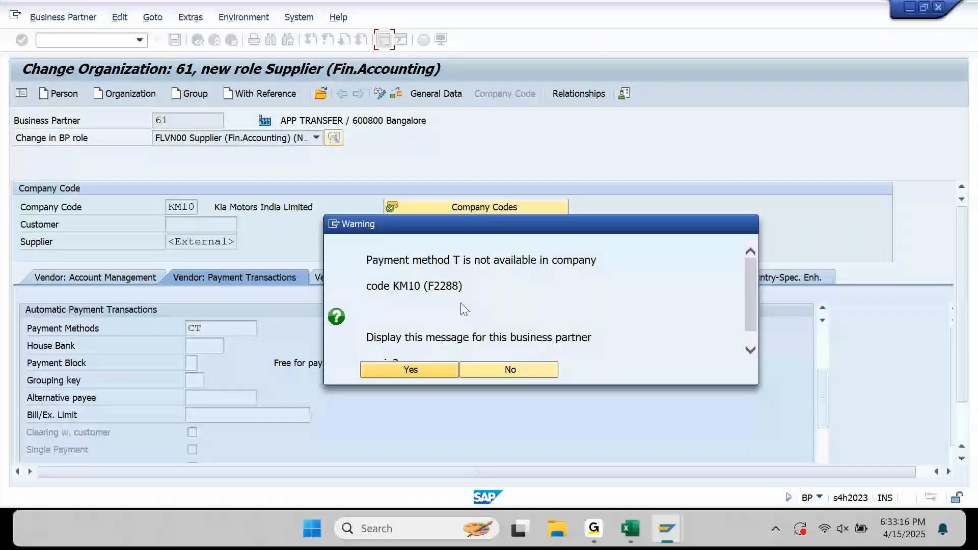
left_click(505, 370)
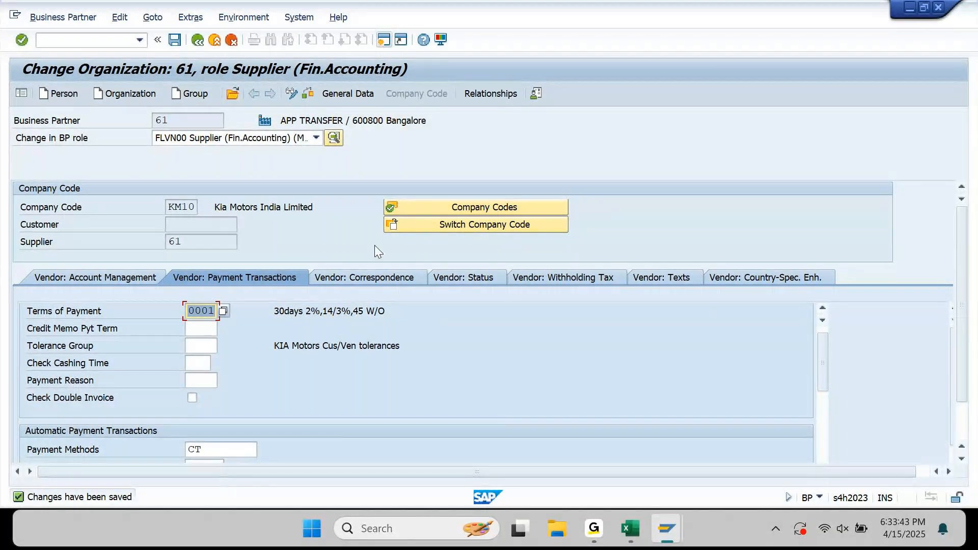
Back in SE16N, change the table from BUT0BK to BUT100.
mouse_move(666, 527)
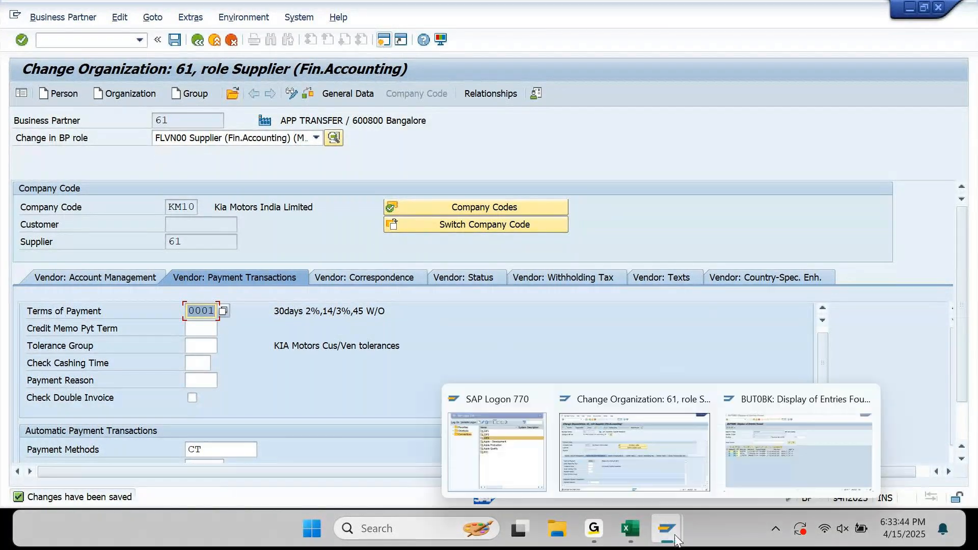
left_click(772, 450)
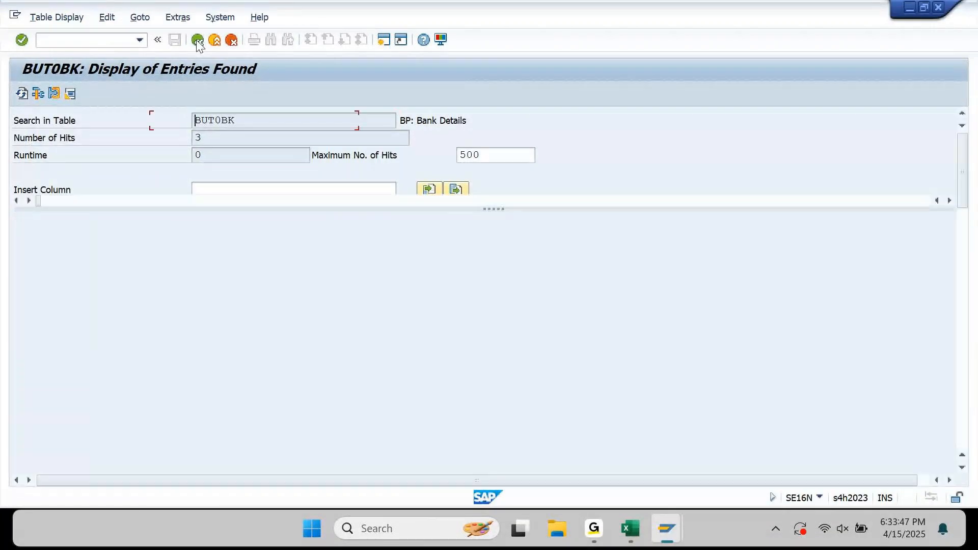
left_click(197, 42)
key("Left")
key("Left")
key("Left")
key("shift+End")
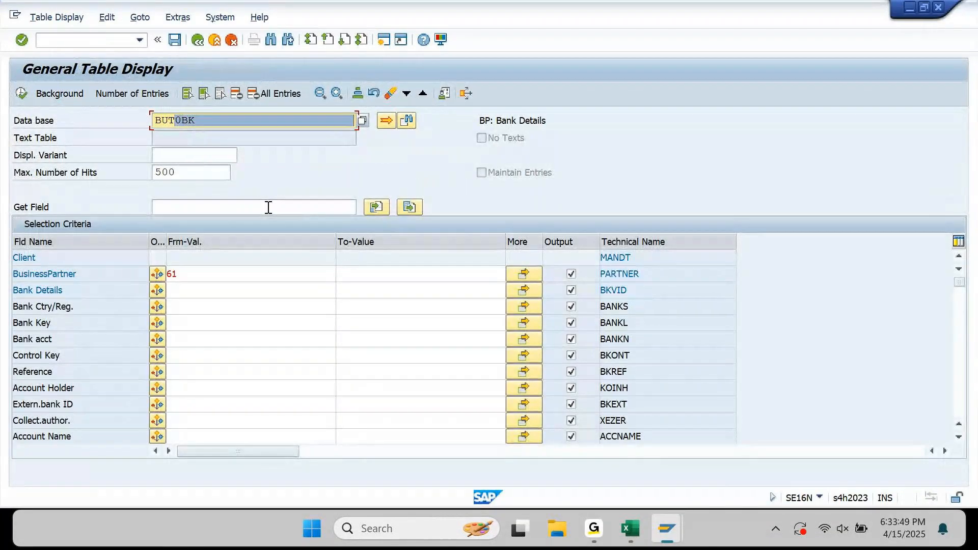
type("100")
key("Return")
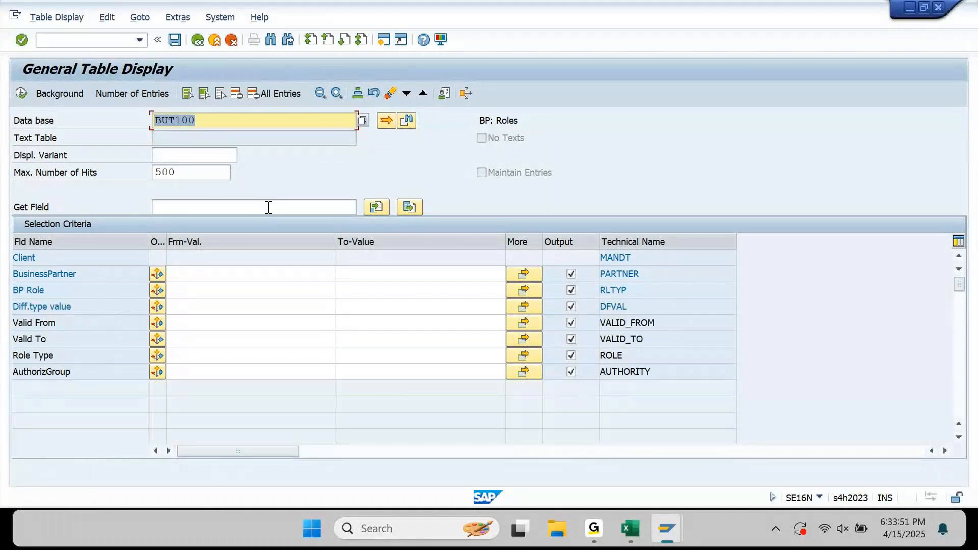
Run BUT100 for partner 61, showing role FLVN00, and select the table name.
left_click(227, 275)
type("61")
key("Return")
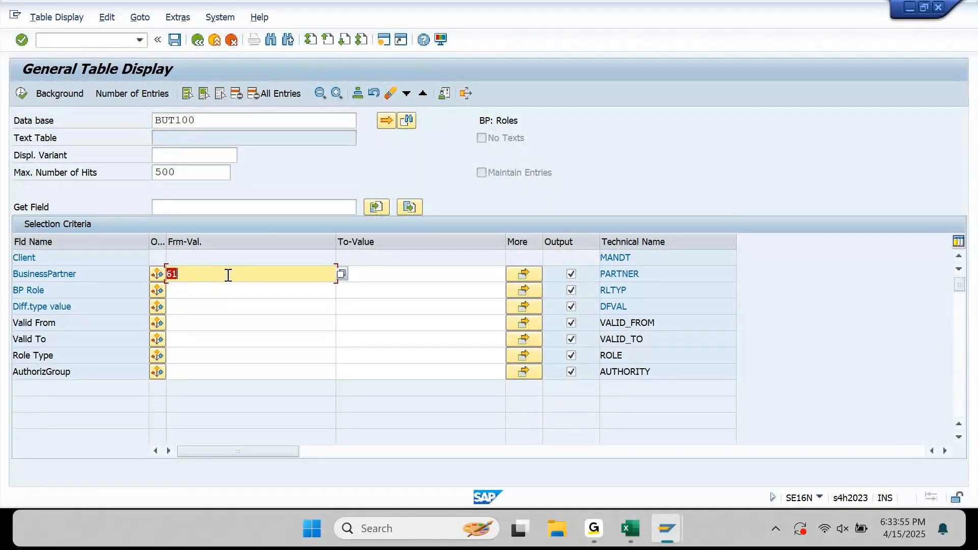
key("F8")
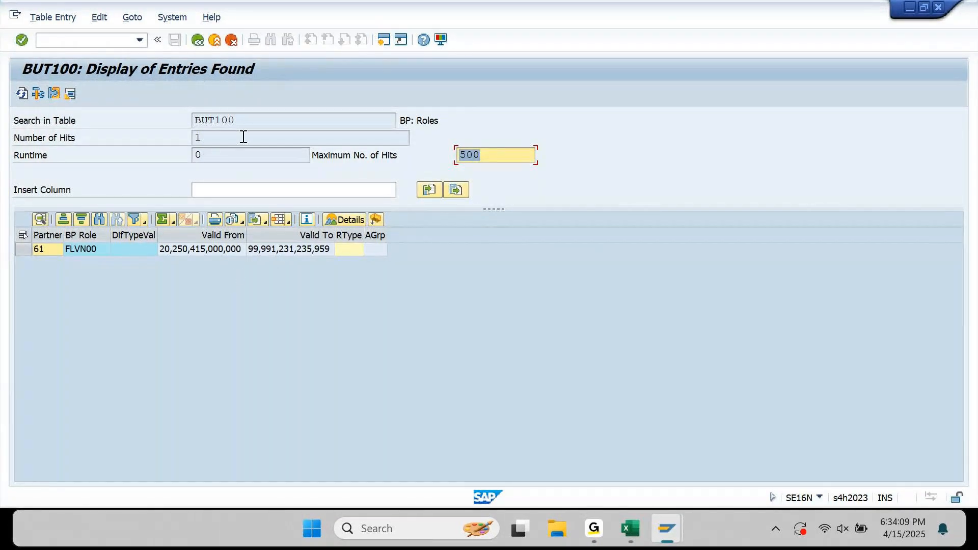
left_click(246, 122)
left_click_drag(246, 122, 171, 121)
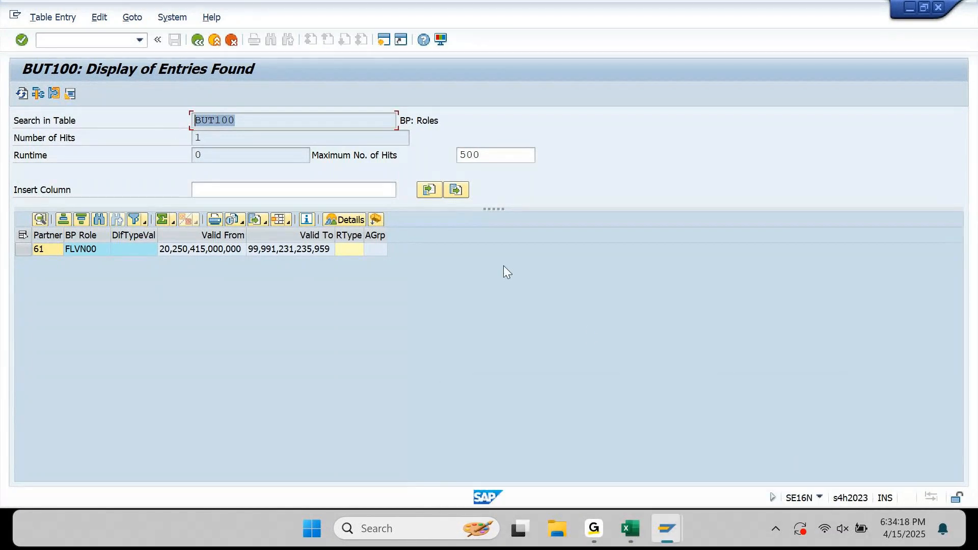
left_click(117, 41)
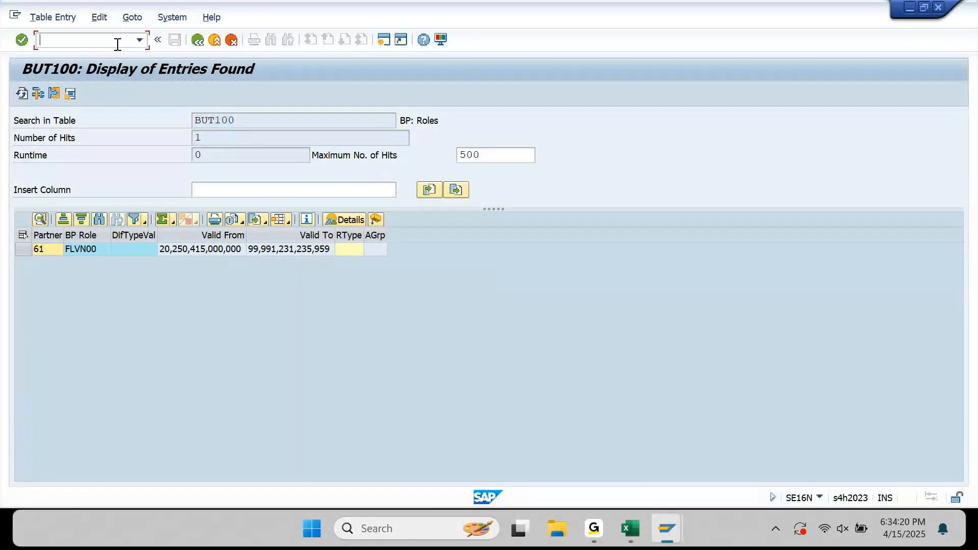
Open a new session and start transaction FBZP.
left_click(390, 40)
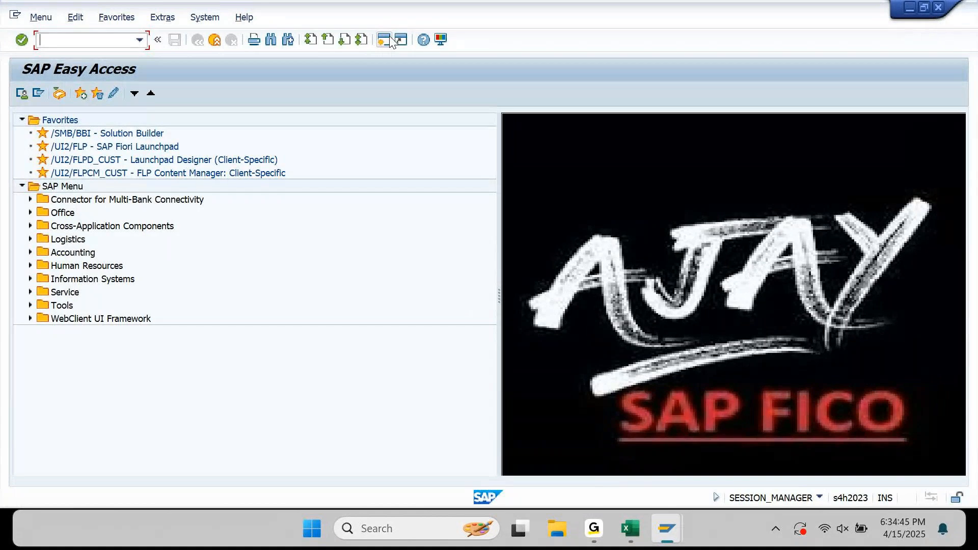
type("FBZP")
key("Return")
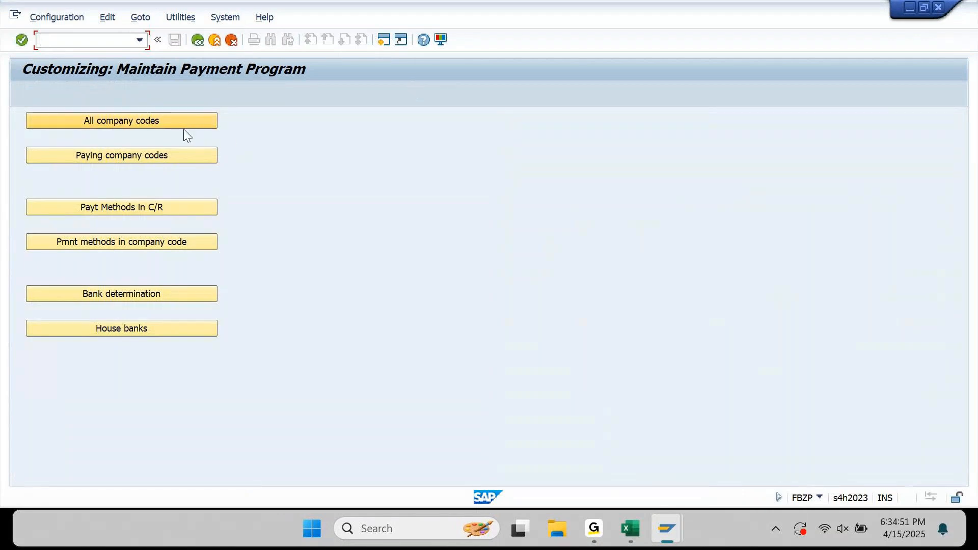
Under payment methods per country, open the details of India's method T, Bank Transfer.
left_click(160, 211)
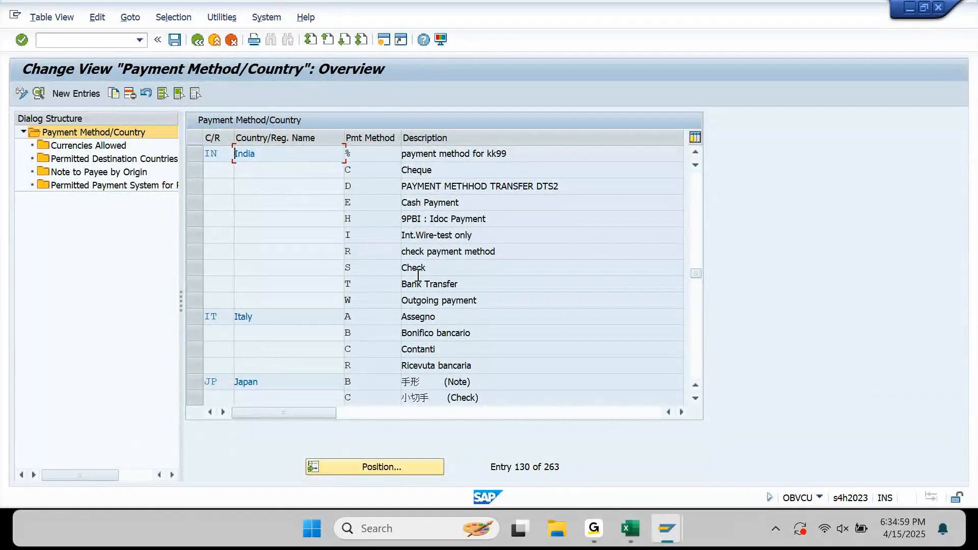
left_click_drag(486, 286, 389, 290)
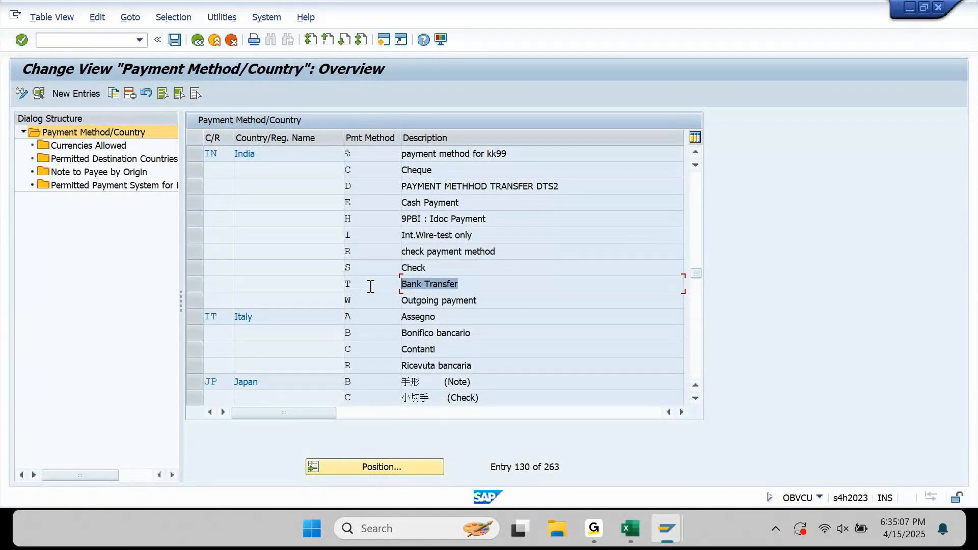
left_click(366, 284)
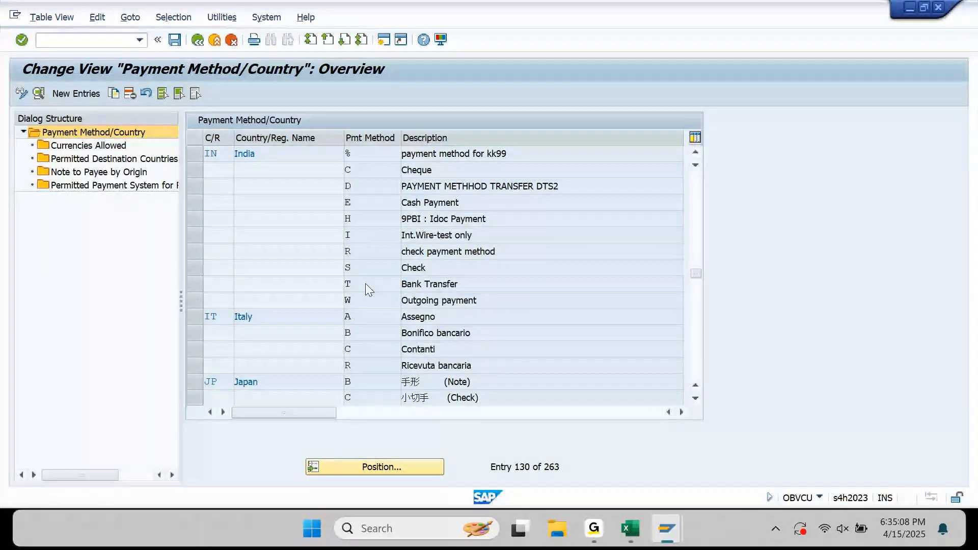
double_click(365, 283)
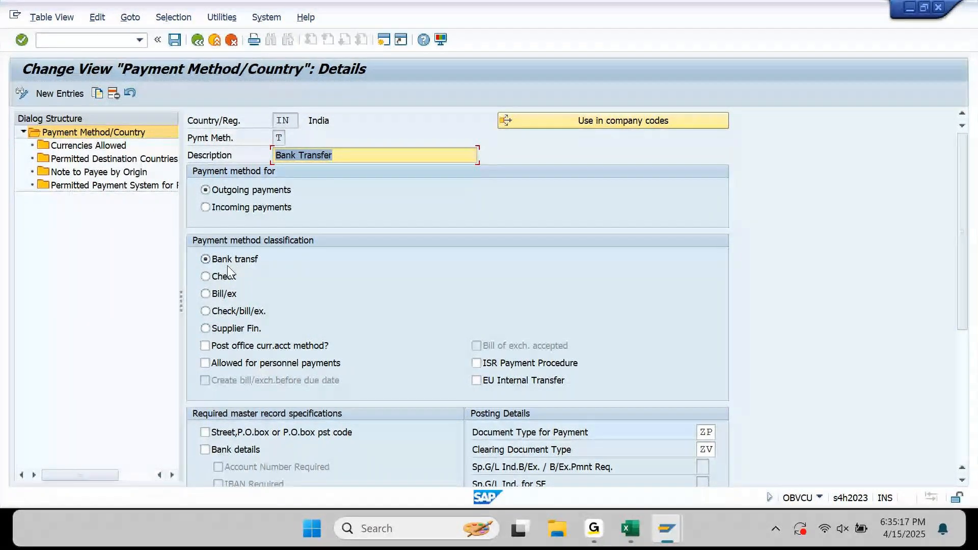
scroll(489, 322, "down", 4)
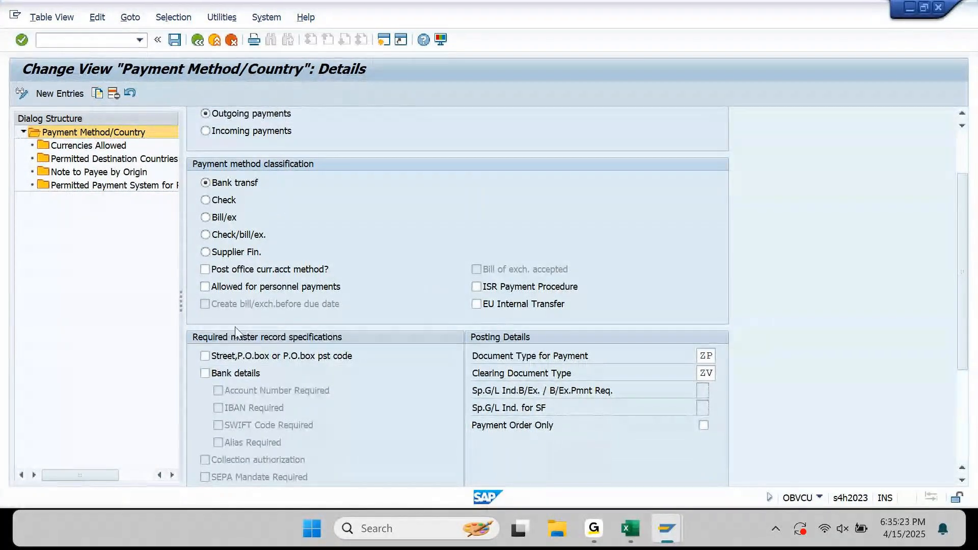
Make bank details and an account number required for India's Bank Transfer method T.
left_click(207, 376)
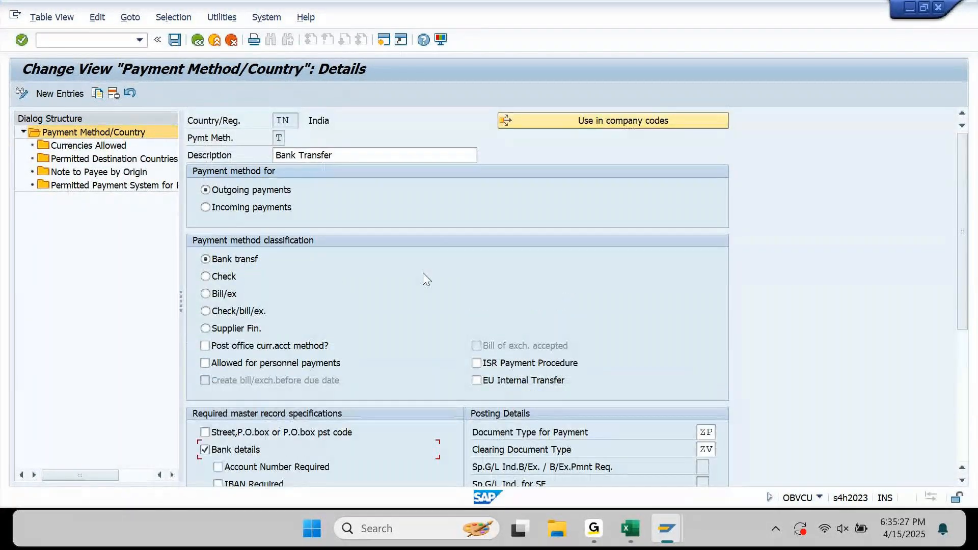
left_click_drag(967, 221, 934, 319)
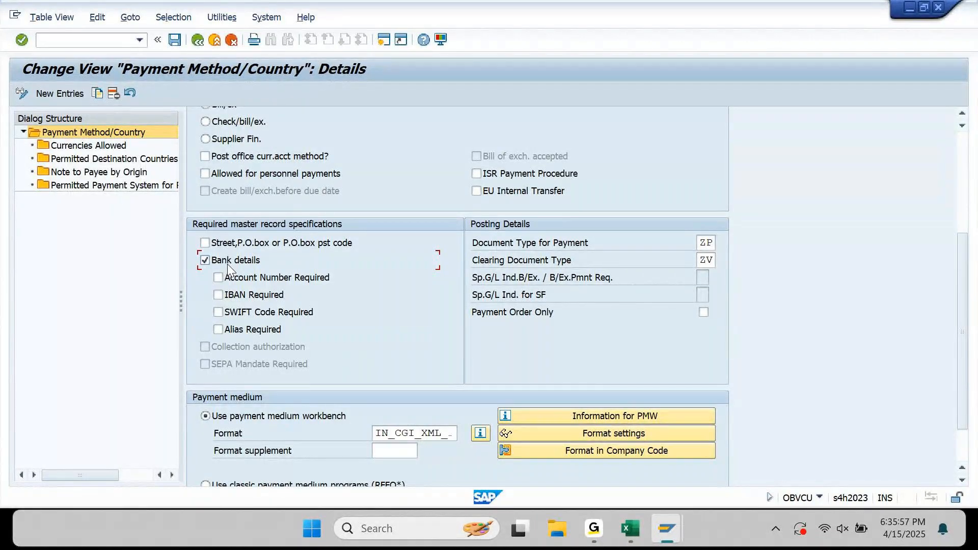
left_click(219, 278)
scroll(312, 352, "up", 5)
scroll(311, 348, "down", 5)
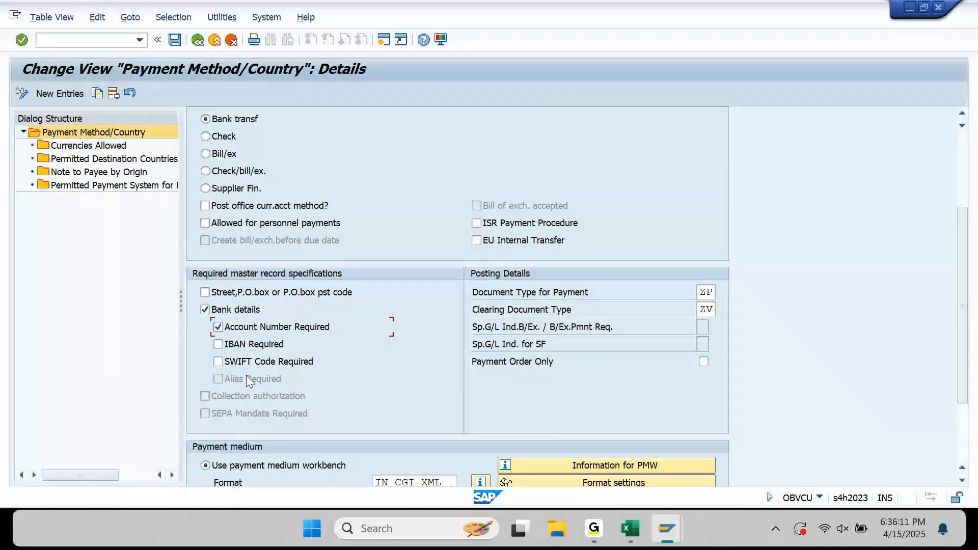
scroll(246, 375, "up", 5)
scroll(246, 375, "down", 6)
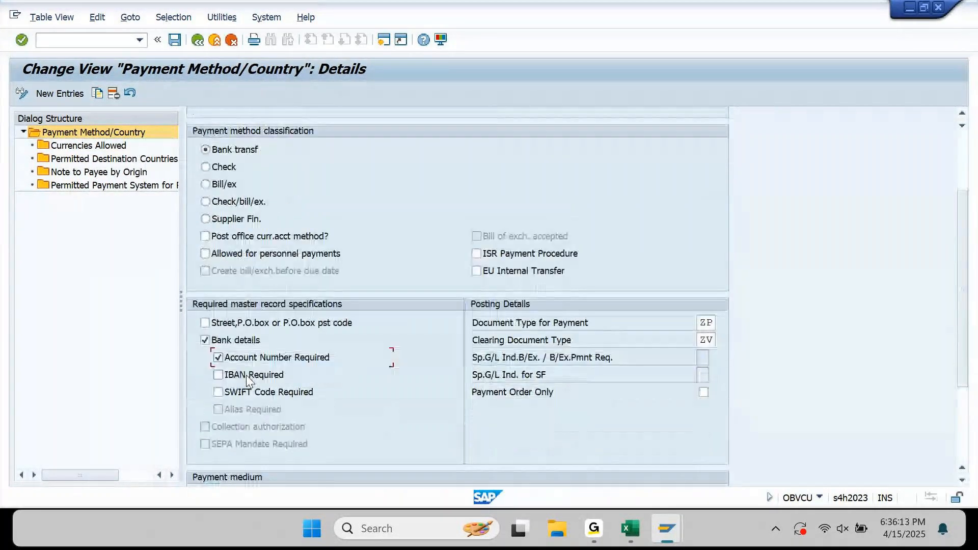
scroll(246, 375, "down", 3)
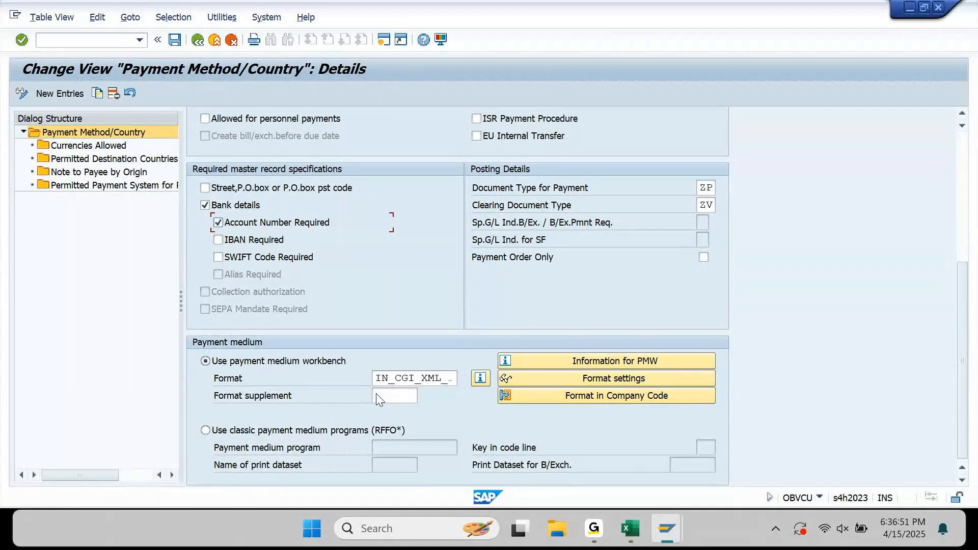
Confirm the entries, save under the customizing request, and go back to FBZP.
left_click(455, 378)
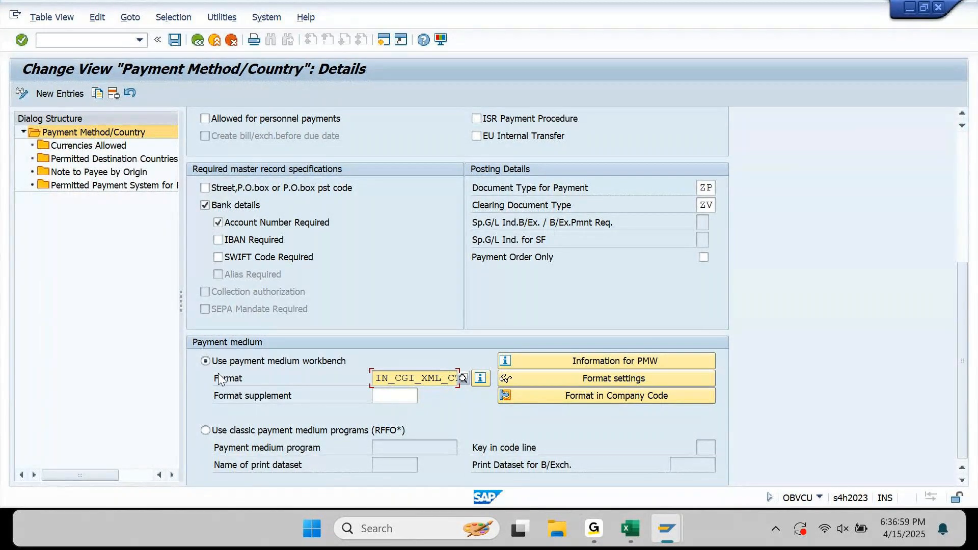
key("Return")
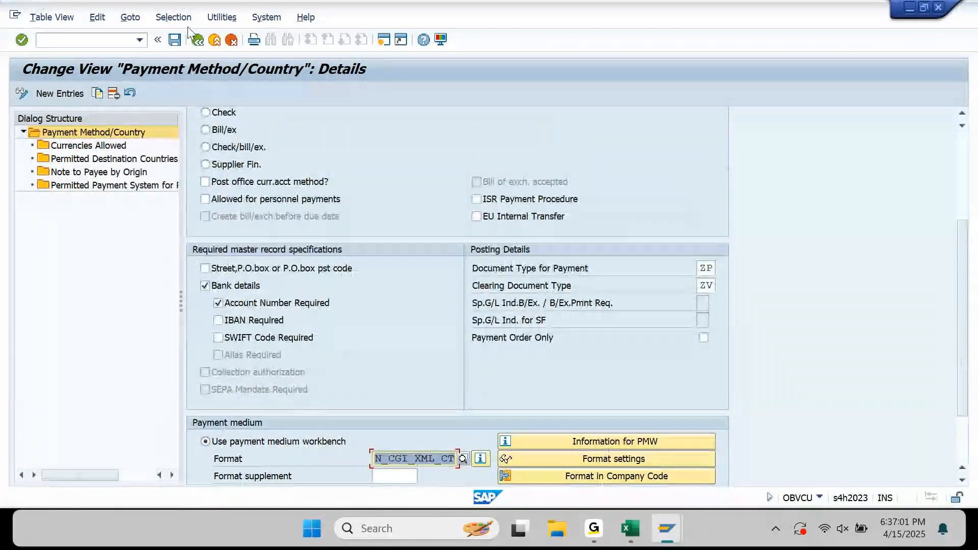
left_click(175, 40)
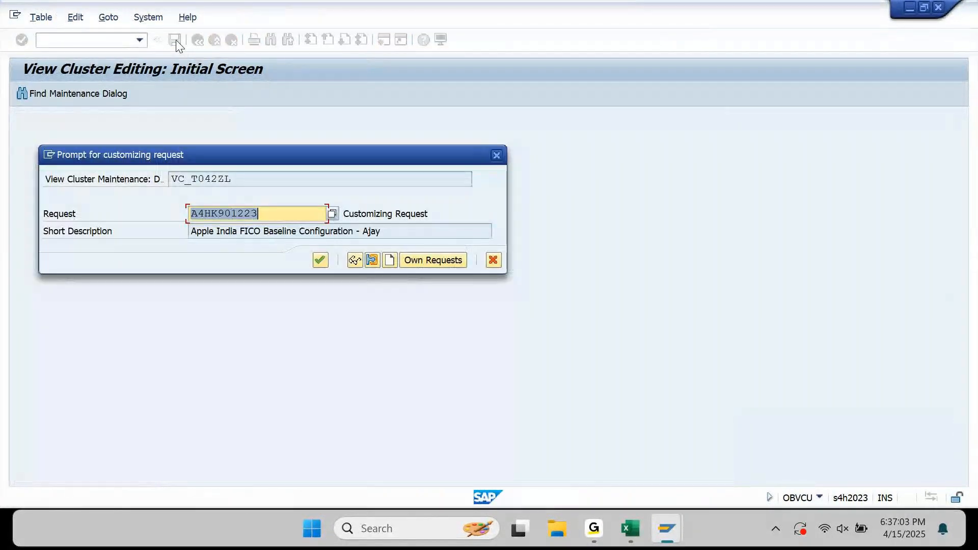
key("Return")
left_click(197, 41)
left_click(197, 40)
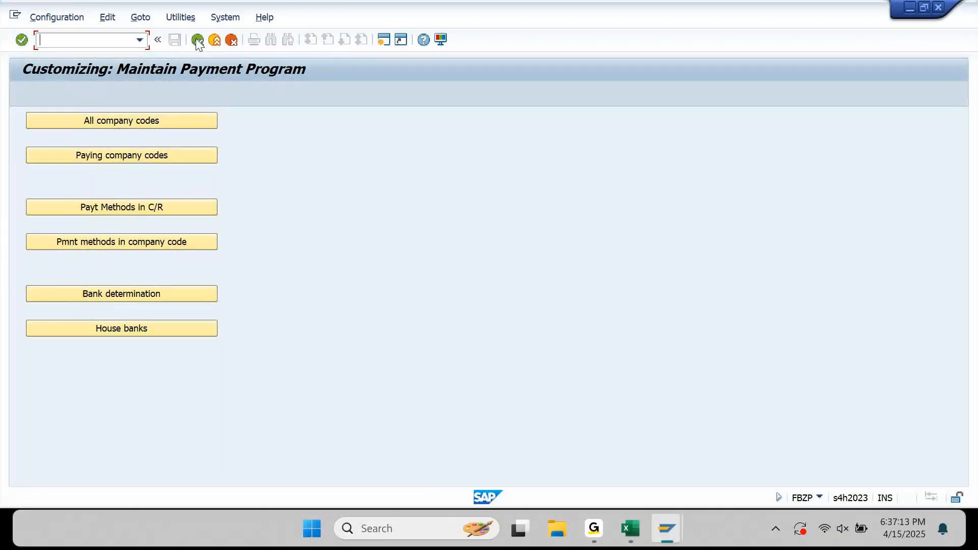
Create a new company code payment method entry: KM10 with method T.
left_click(127, 241)
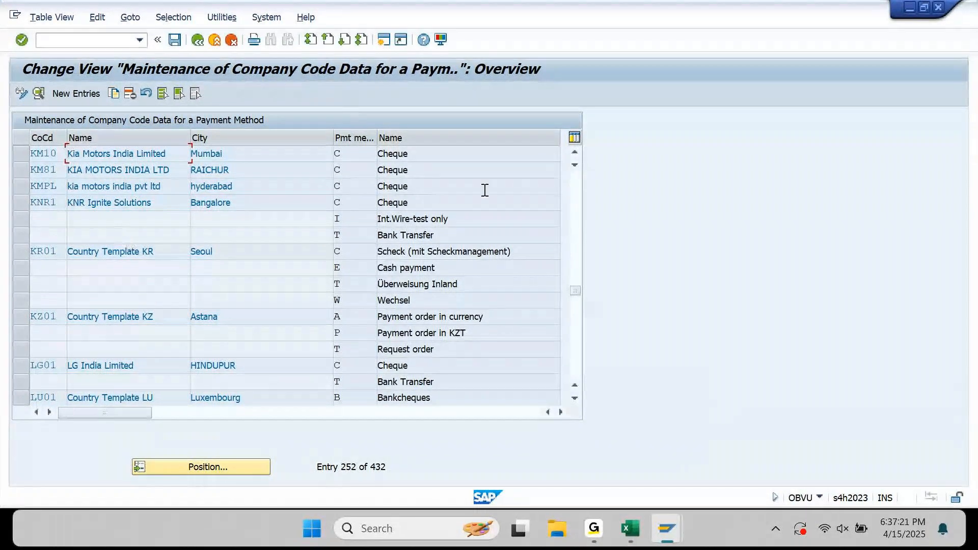
left_click(578, 152)
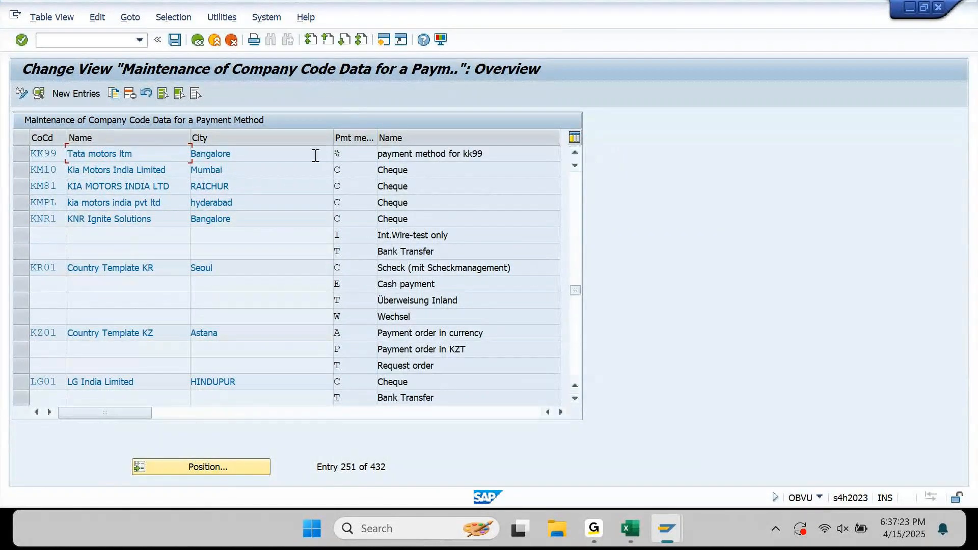
left_click(19, 170)
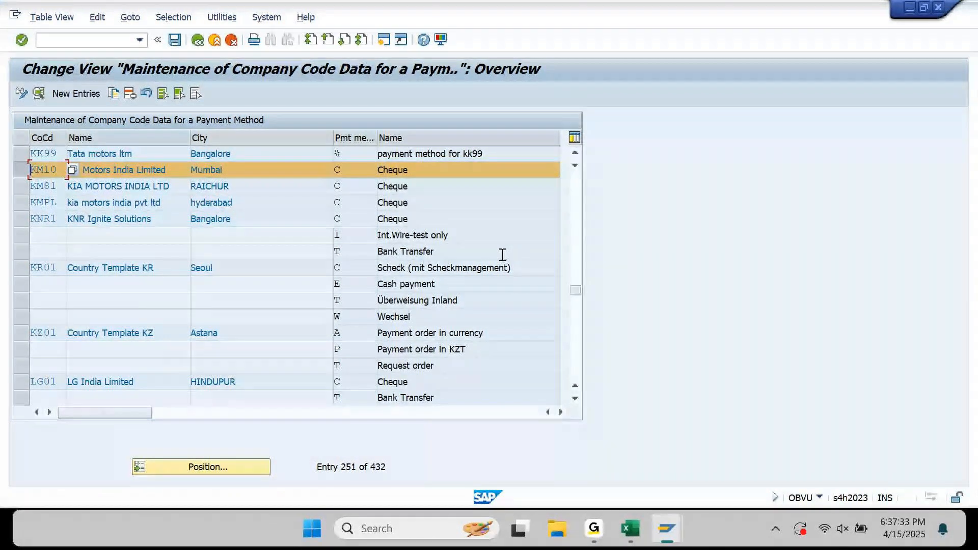
left_click(89, 94)
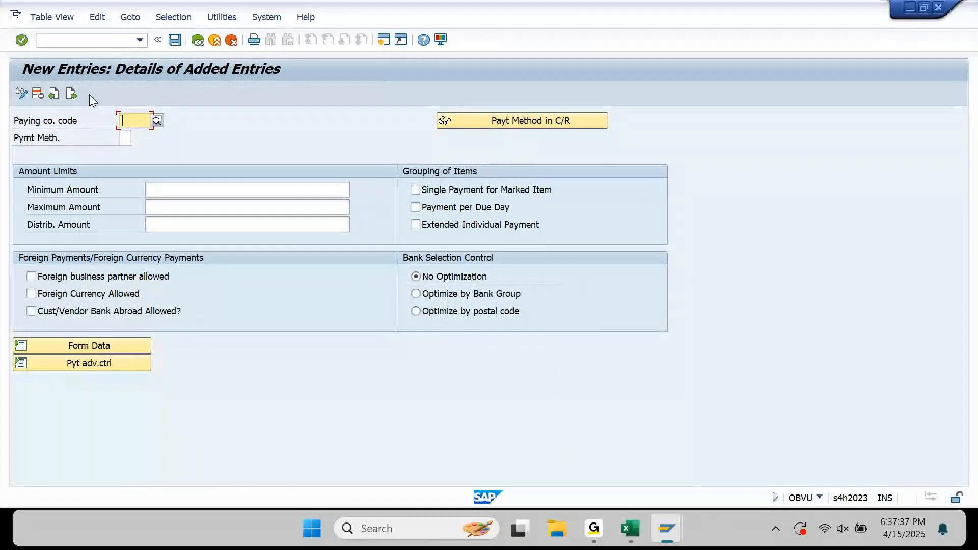
type("KM10")
key("Return")
type("T")
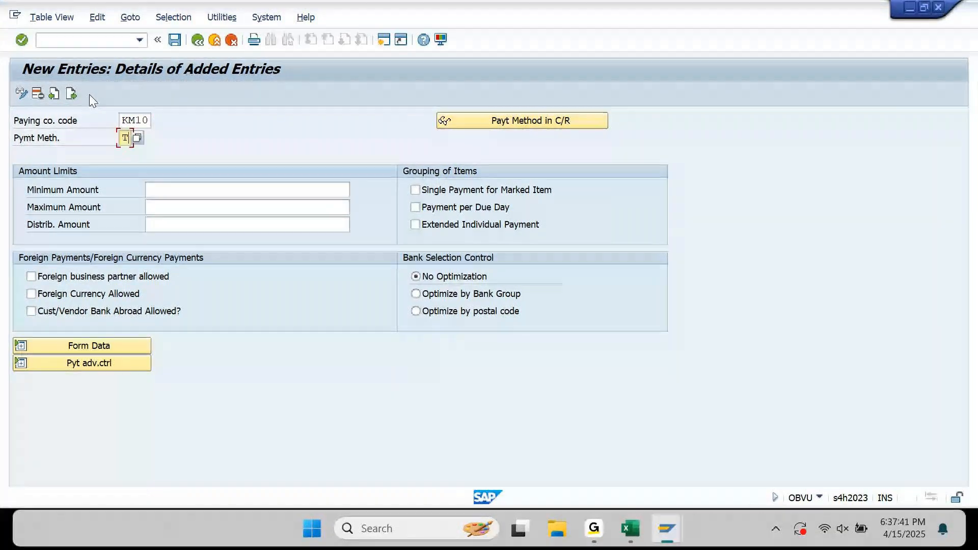
key("Return")
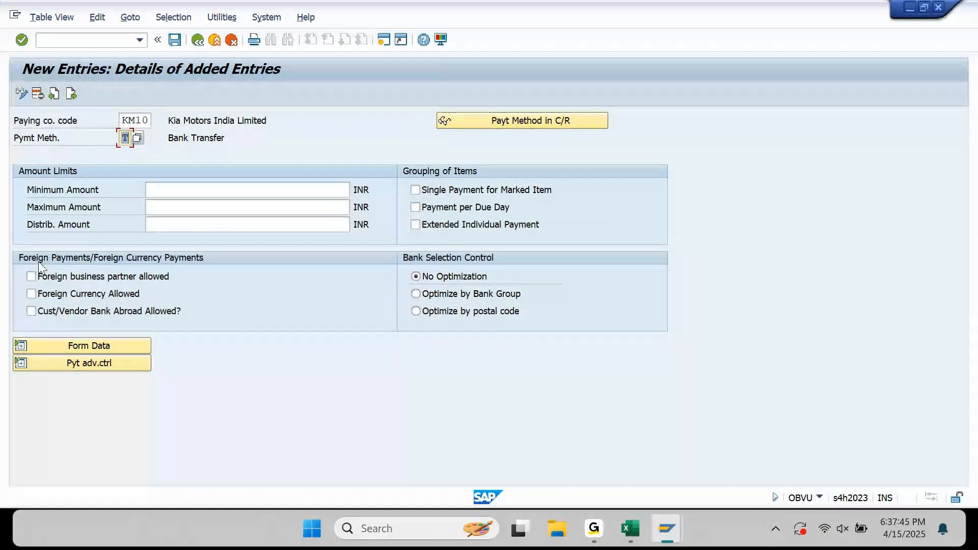
Save the KM10 method T entry under the customizing request and return to FBZP.
left_click(20, 346)
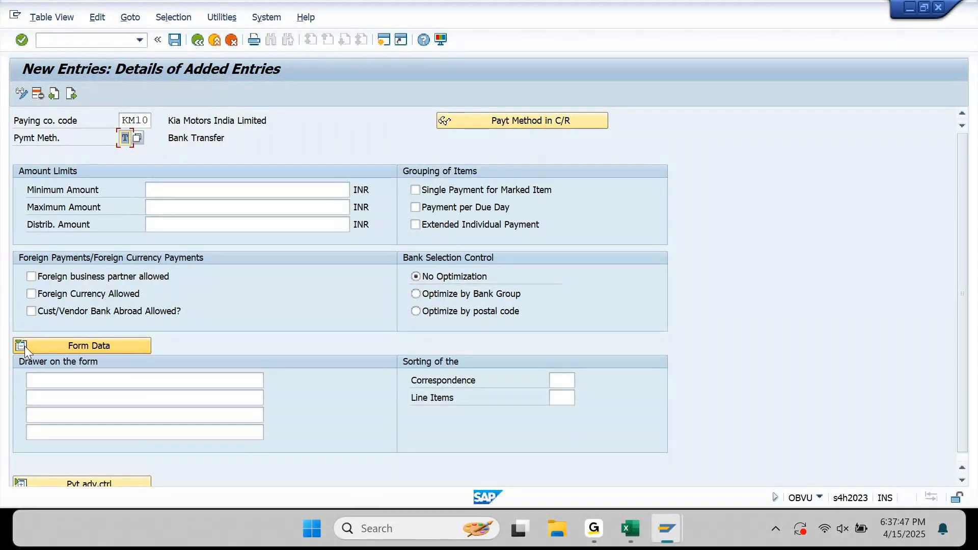
left_click(21, 346)
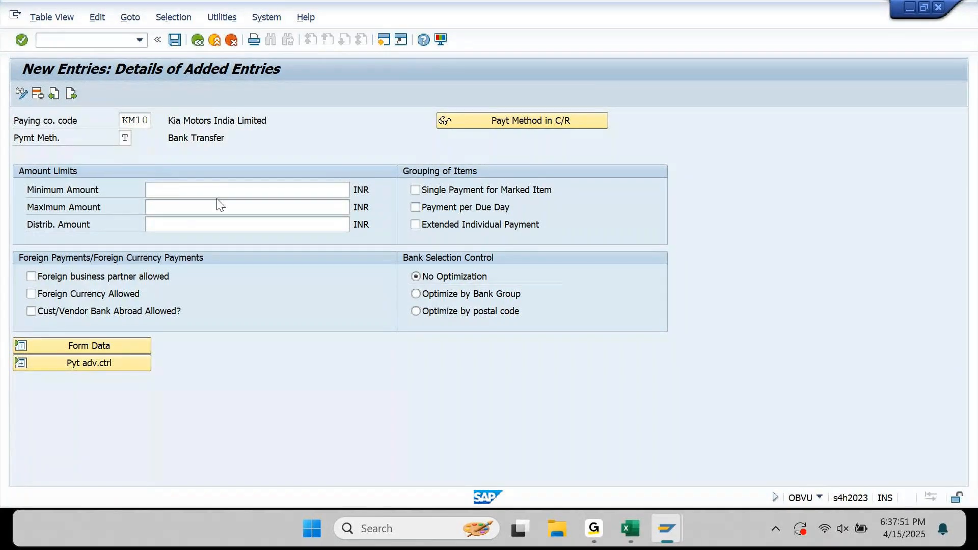
left_click(175, 40)
key("Return")
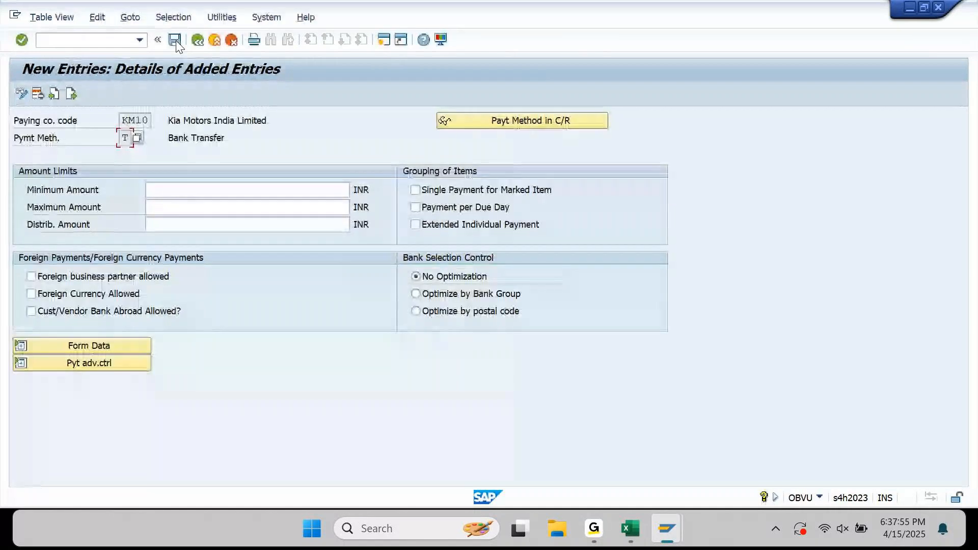
left_click(197, 41)
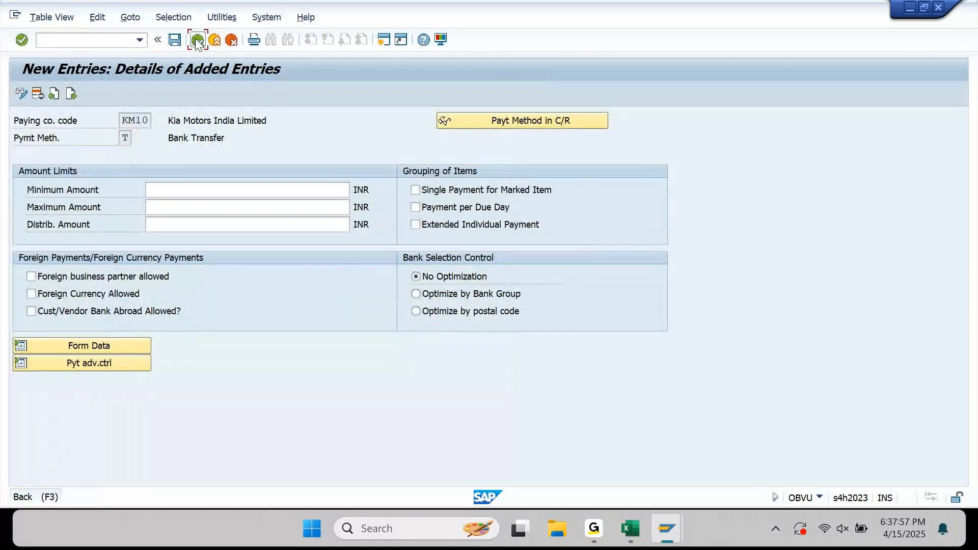
left_click(197, 41)
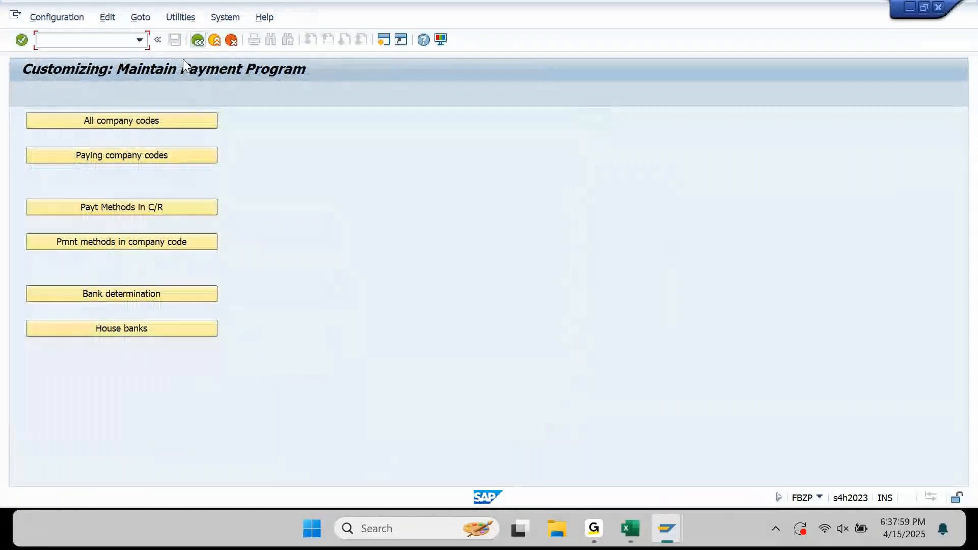
Open Bank determination and position the Bank Selection list on paying company code KM10.
left_click(117, 298)
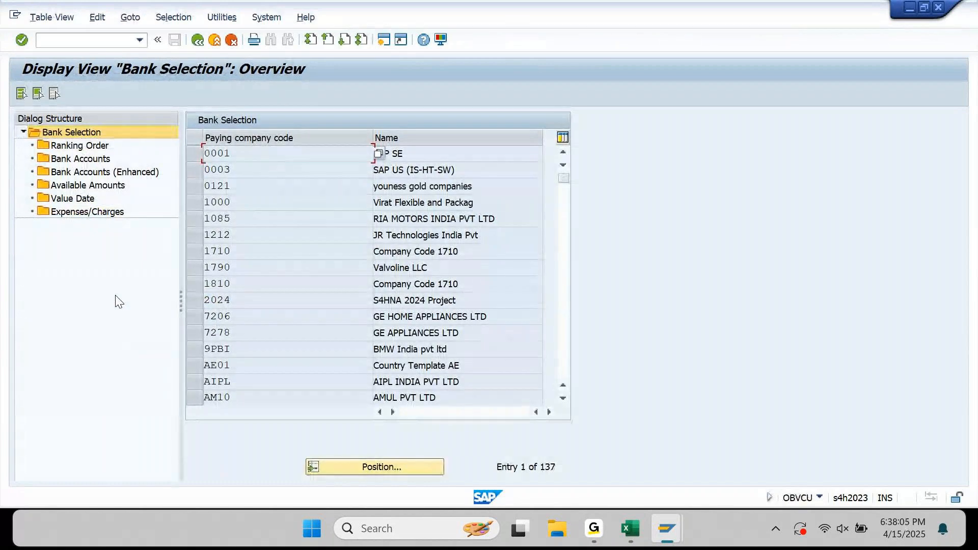
left_click(393, 465)
type("KM10")
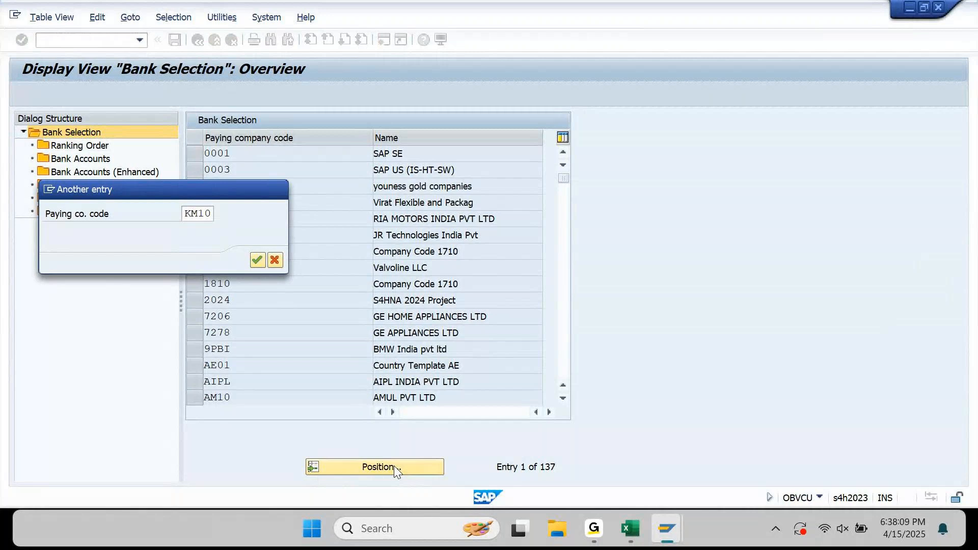
key("Return")
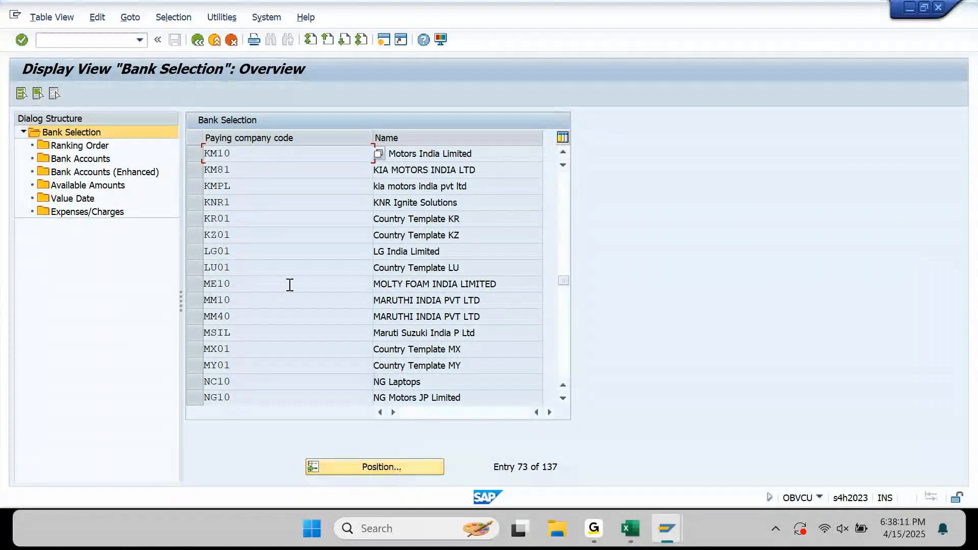
Add a KM10 ranking order entry with method T, currency INR and rank 1.
left_click(201, 157)
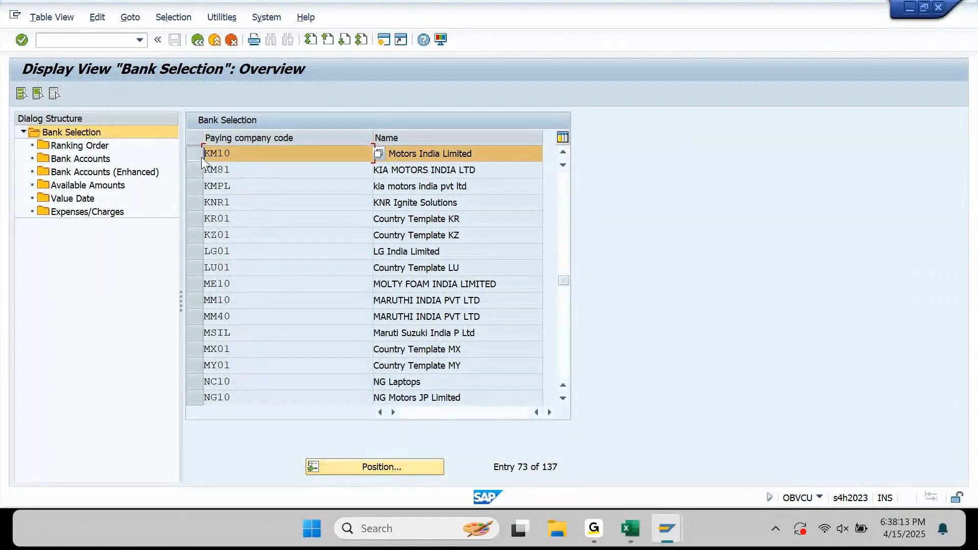
left_click(95, 147)
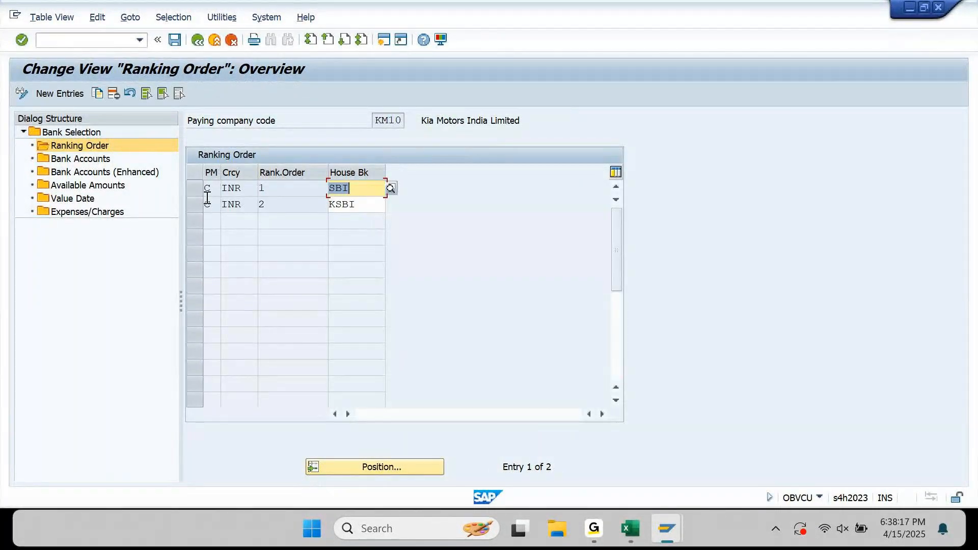
left_click(56, 95)
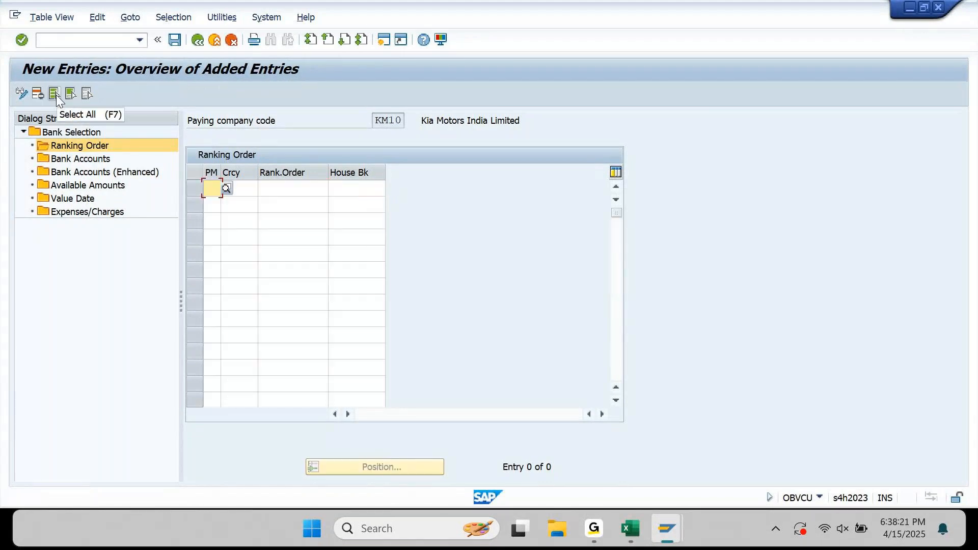
type("T")
key("Tab")
type("INR")
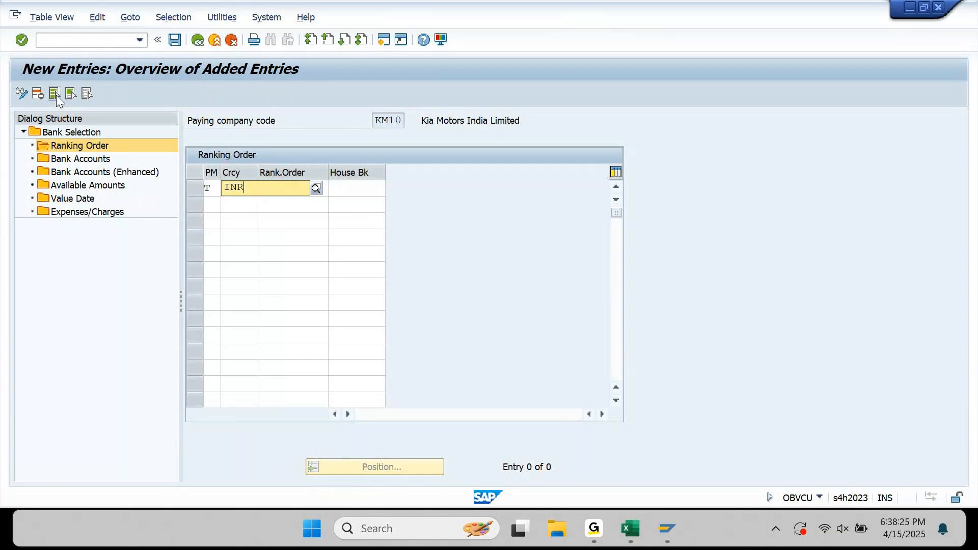
key("Tab")
type("1")
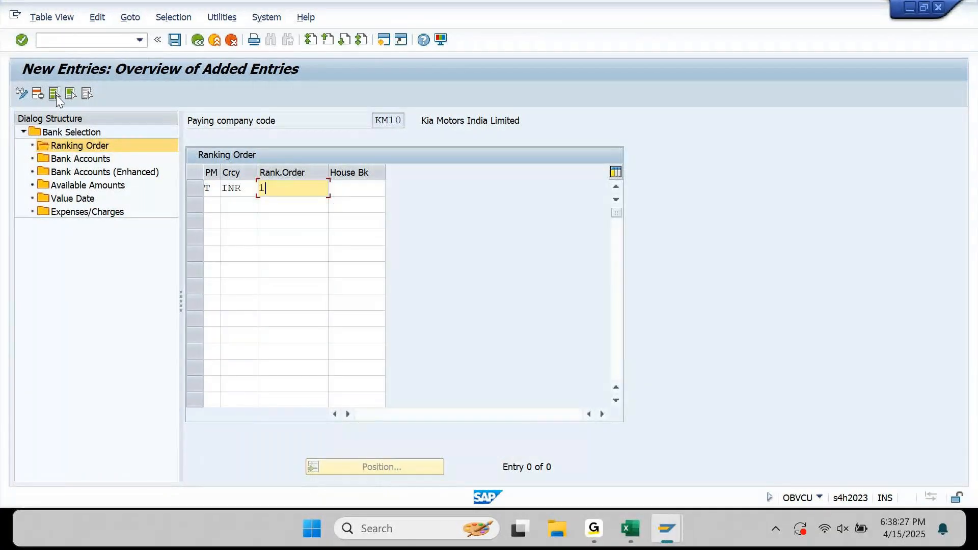
key("Tab")
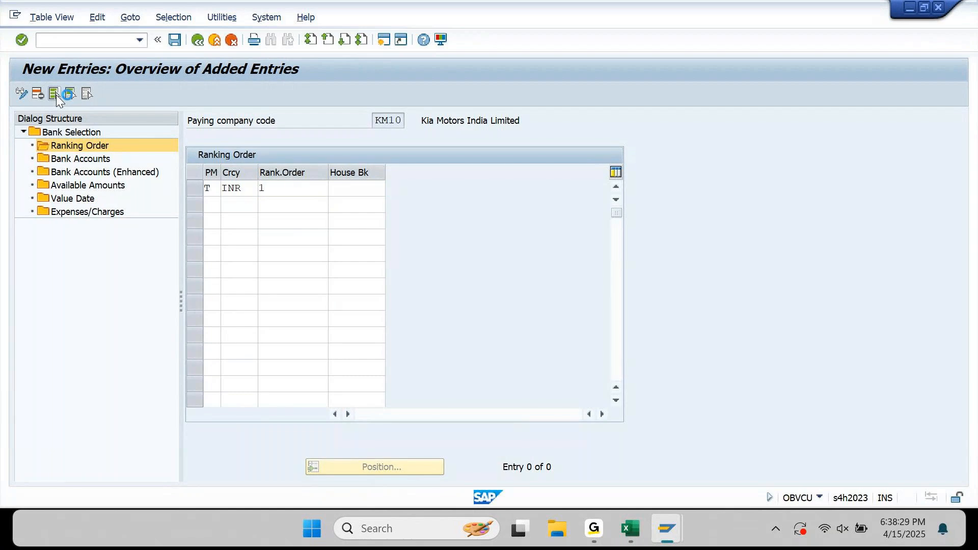
Set house bank KSBI on the new ranking entry, confirm it, and save.
key("F4")
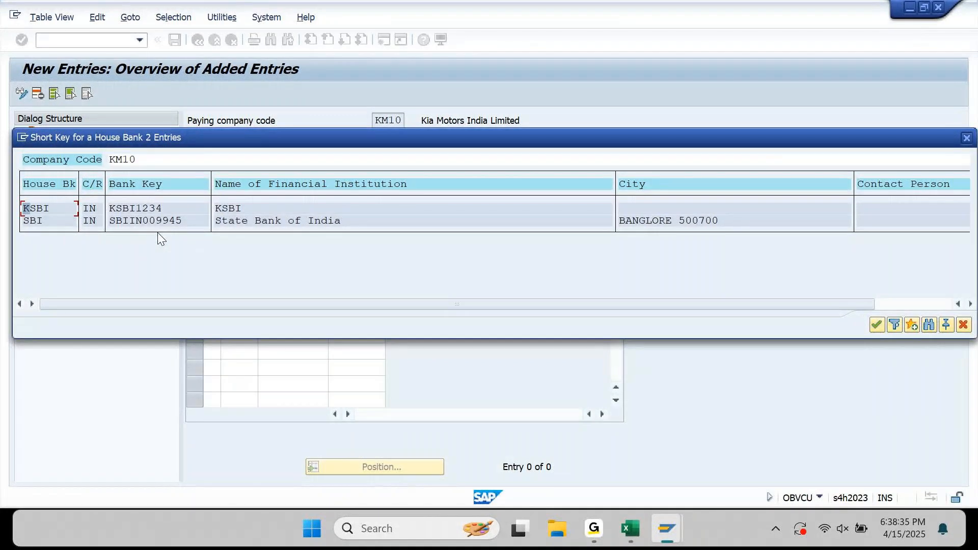
double_click(130, 213)
key("Return")
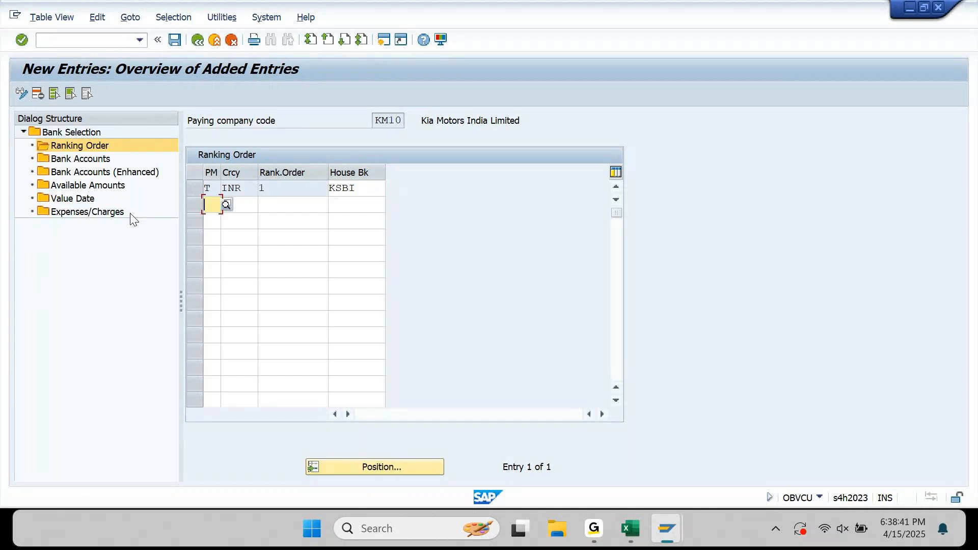
left_click(175, 40)
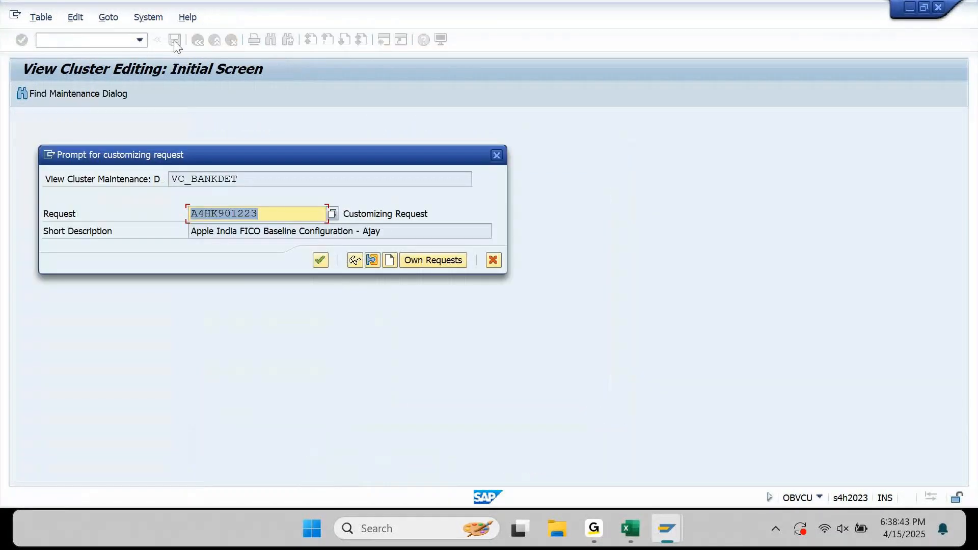
Confirm the customizing request, check the KSBI entry in Bank Accounts (Enhanced), then return to Ranking Order.
key("Return")
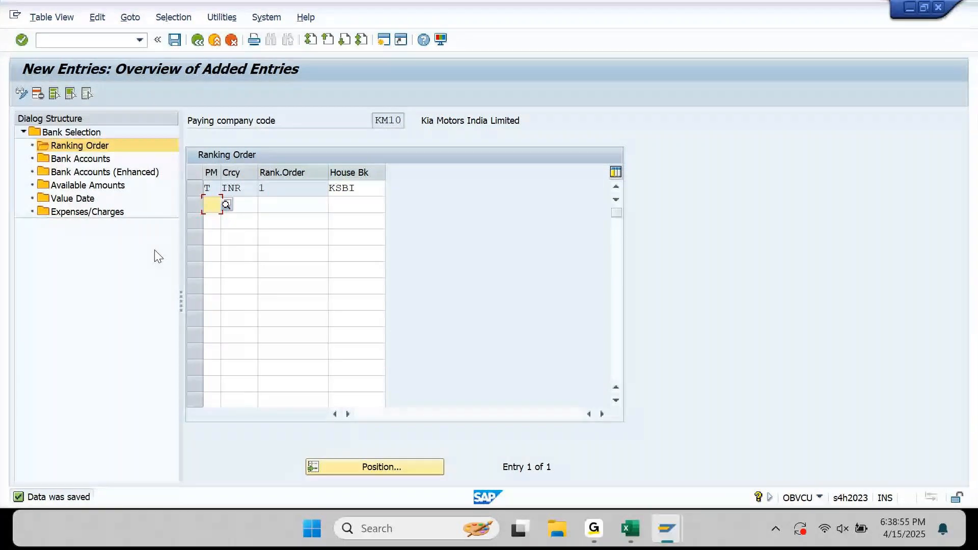
double_click(139, 176)
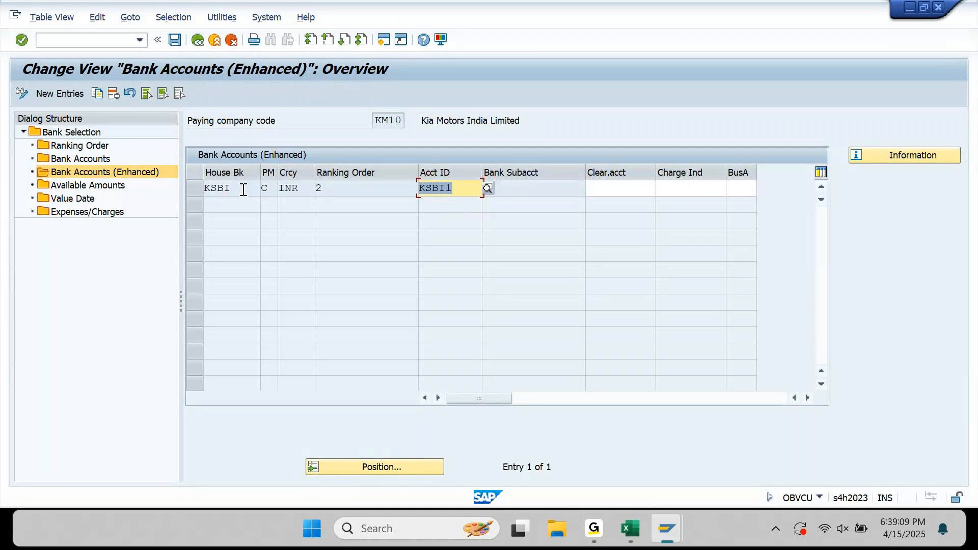
left_click_drag(243, 189, 207, 200)
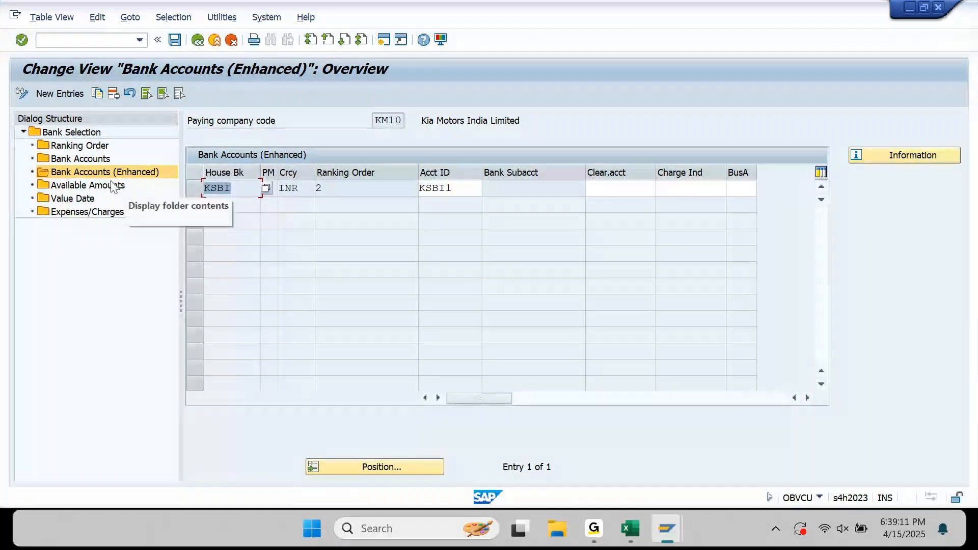
left_click(80, 162)
double_click(81, 147)
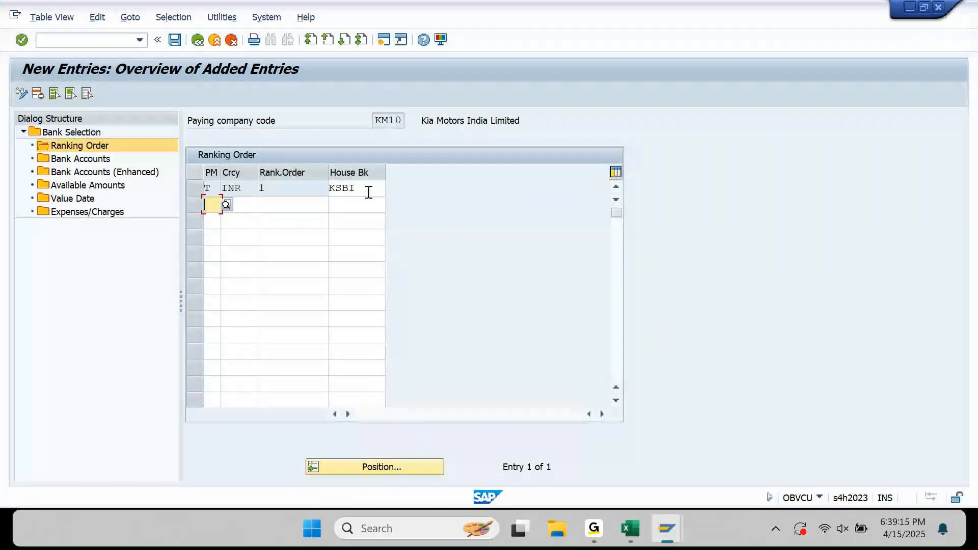
Replace house bank KSBI with SBI on the method T, INR, rank 1 row.
left_click(368, 192)
left_click(390, 187)
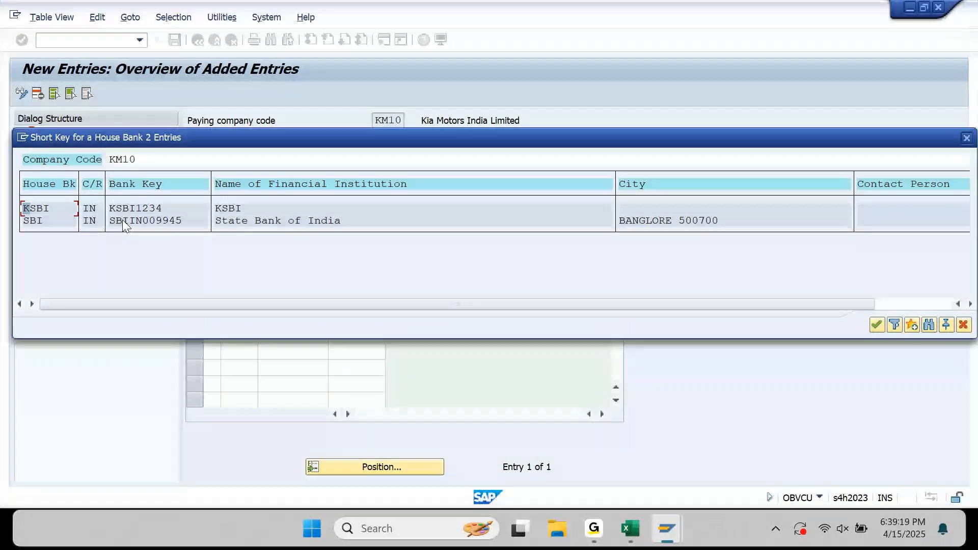
double_click(123, 220)
key("Return")
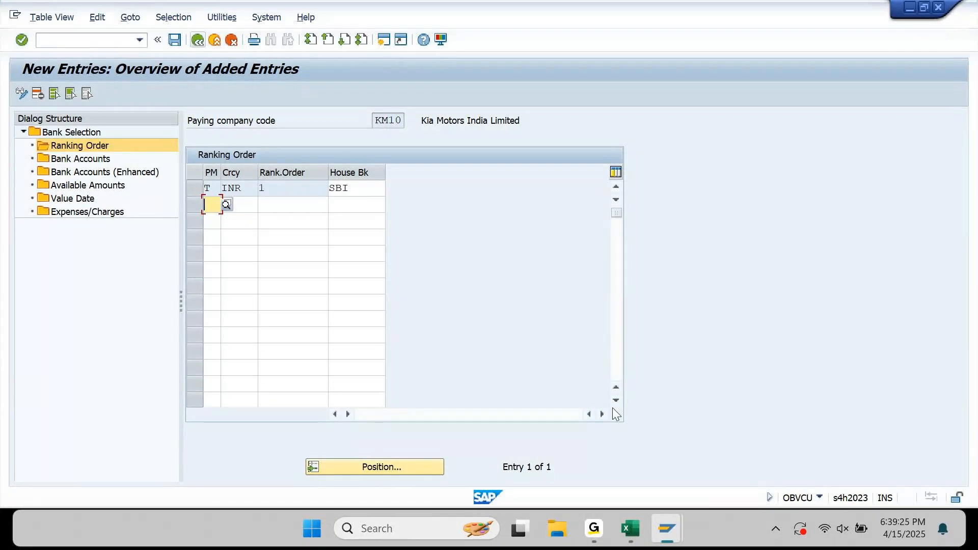
mouse_move(675, 519)
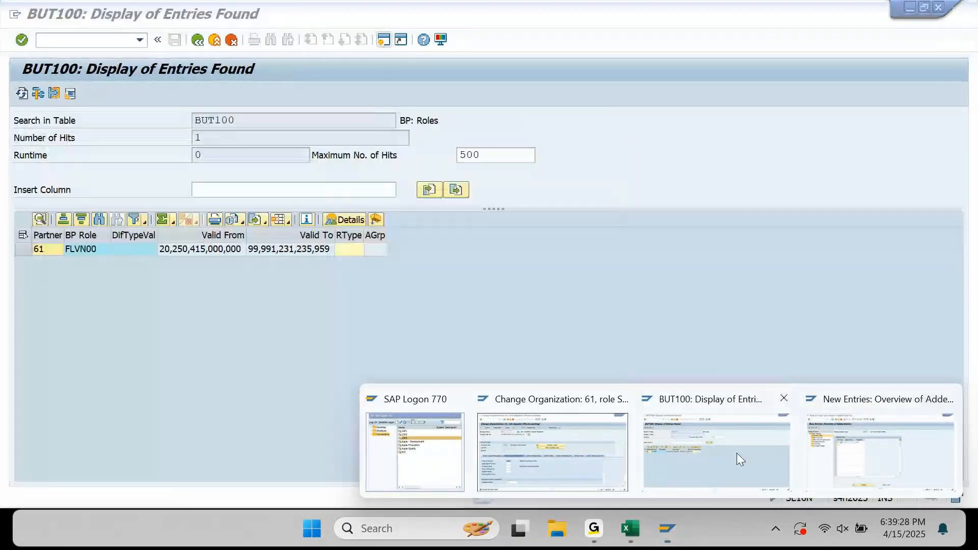
In SE16N, display table T012K house bank accounts for company code KM10.
left_click(736, 454)
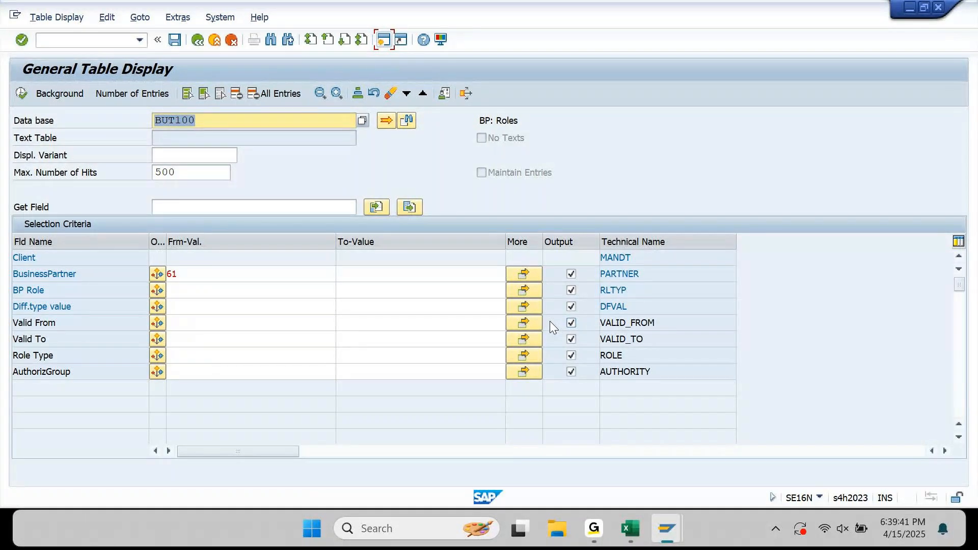
type("T012K")
key("Return")
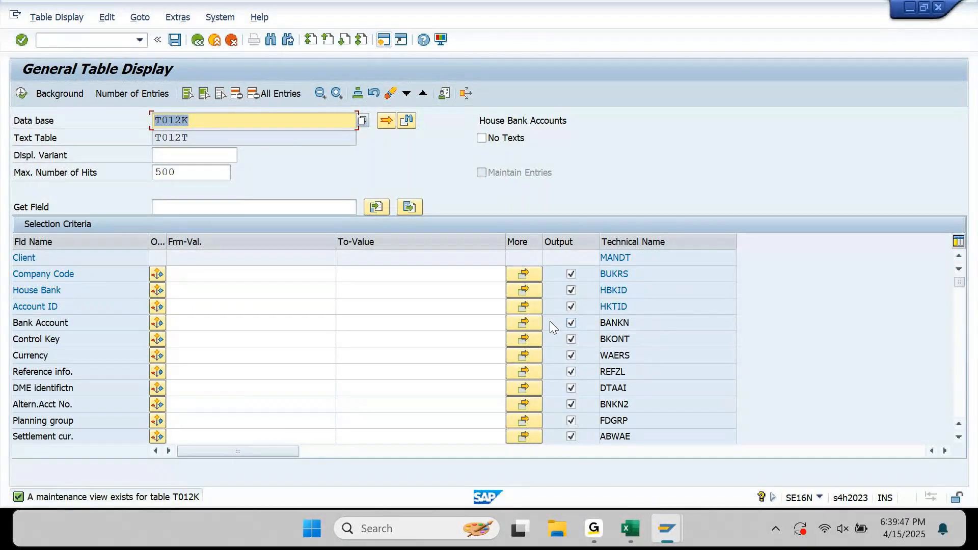
left_click(256, 274)
type("KM10")
key("Return")
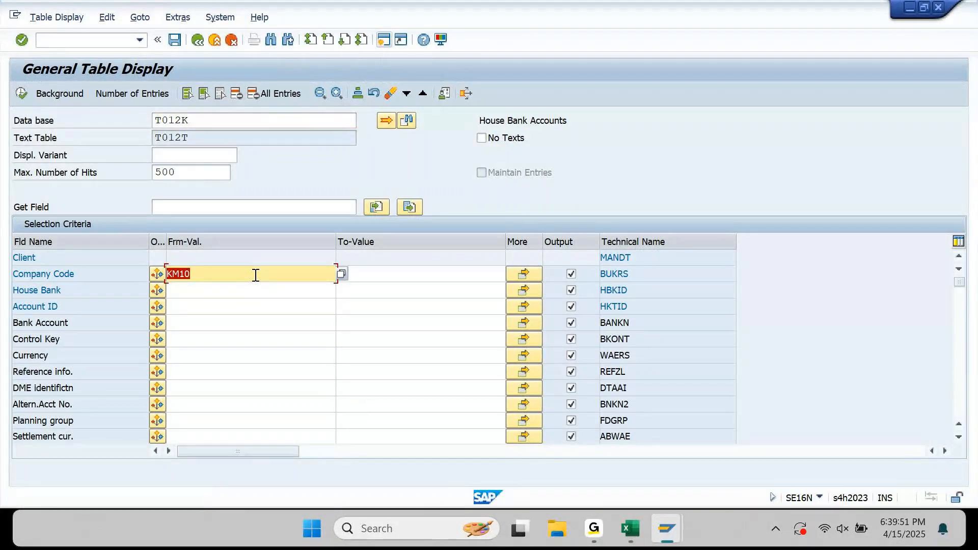
key("F8")
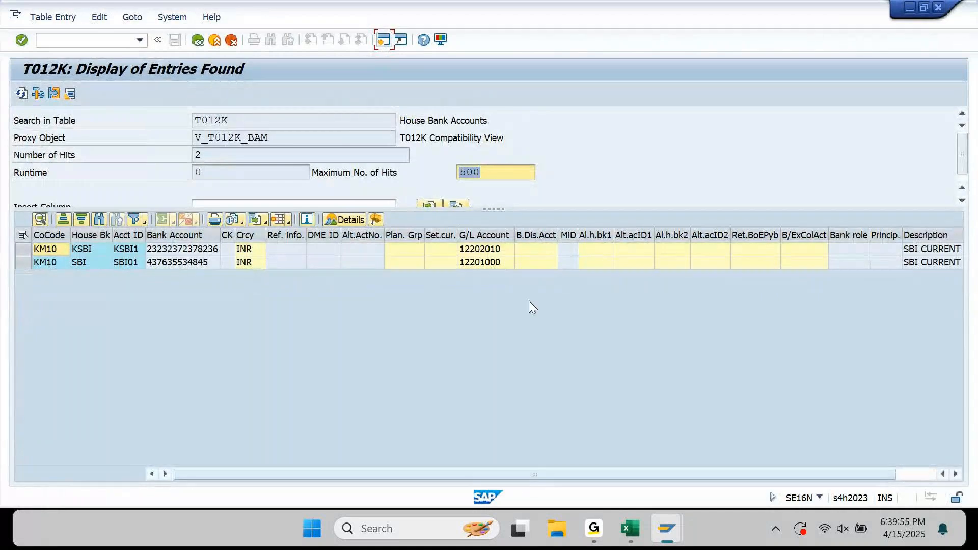
Copy G/L accounts 12202010 and 12201000 from T012K and start a new session.
left_click(482, 249)
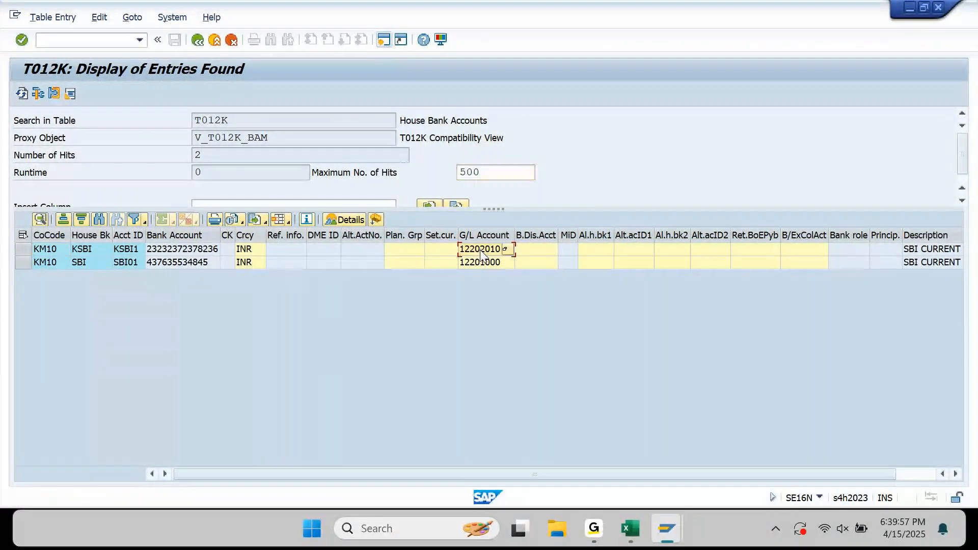
left_click_drag(481, 251, 484, 262)
key("ctrl+c")
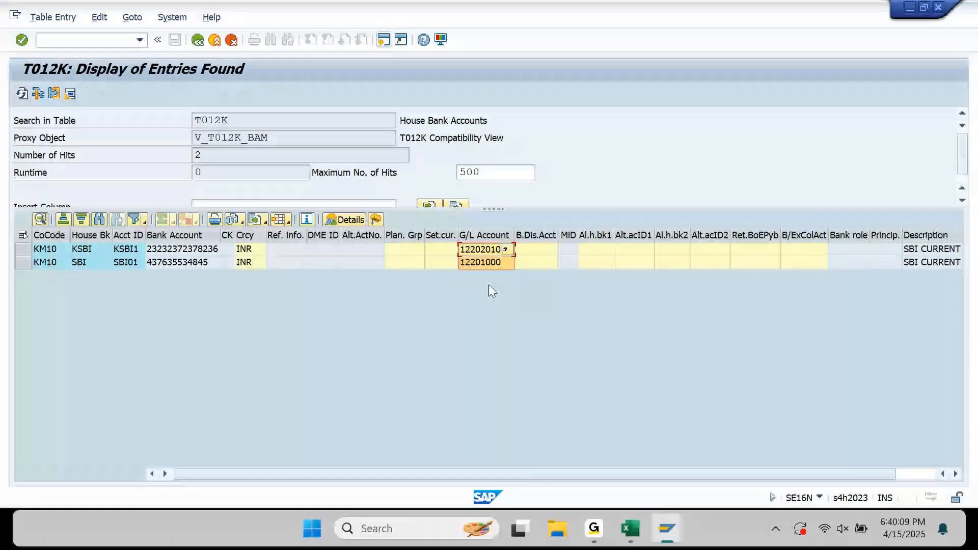
left_click(385, 39)
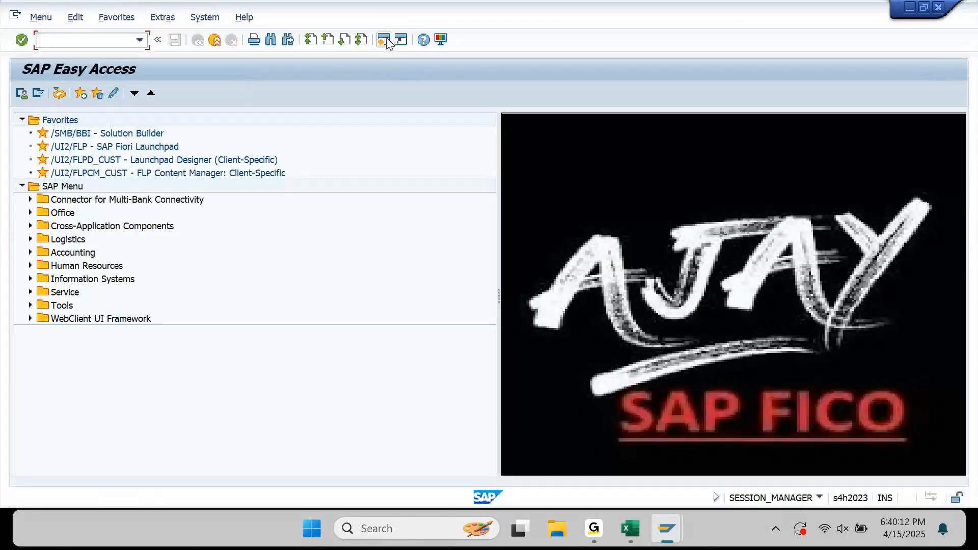
Load table SKA1 in SE16N and set chart of accounts KM00 from the value help.
key("Return")
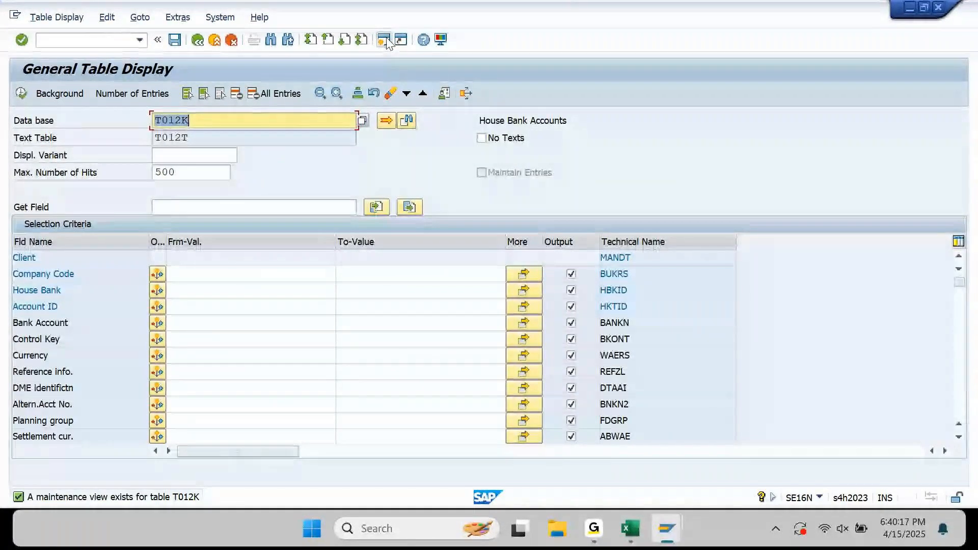
type("S")
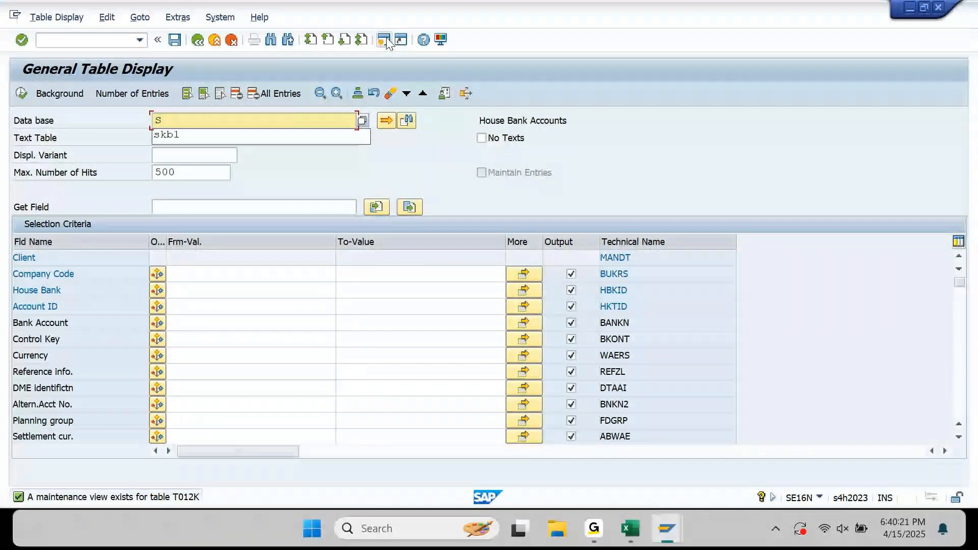
type("KA1")
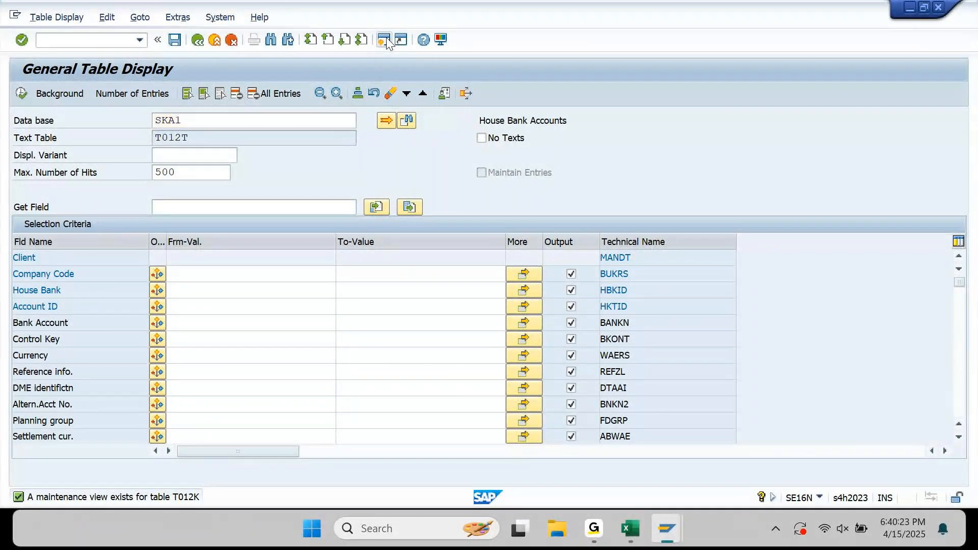
key("Return")
key("Down")
key("Down")
key("Down")
key("Down")
key("Down")
key("Down")
key("Down")
key("Up")
key("Tab")
type("K")
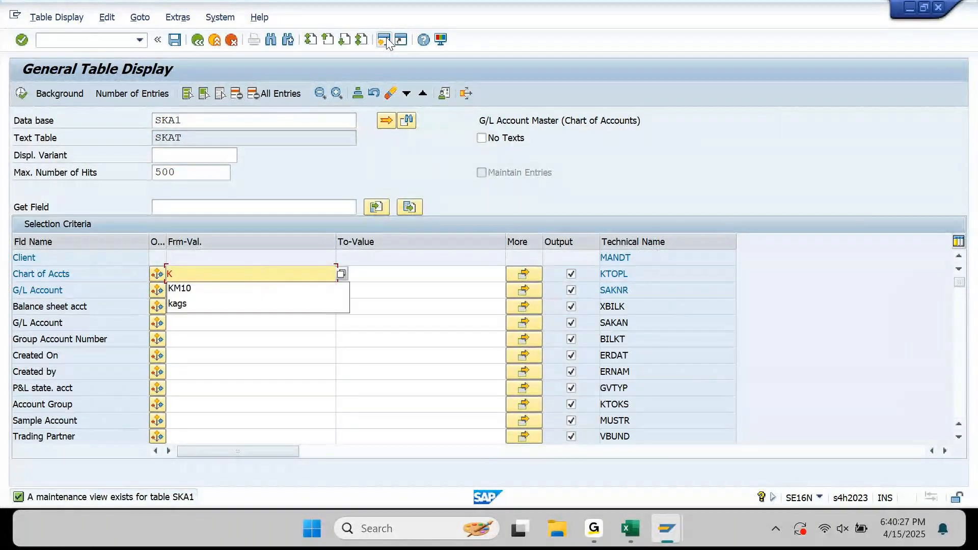
key("BackSpace")
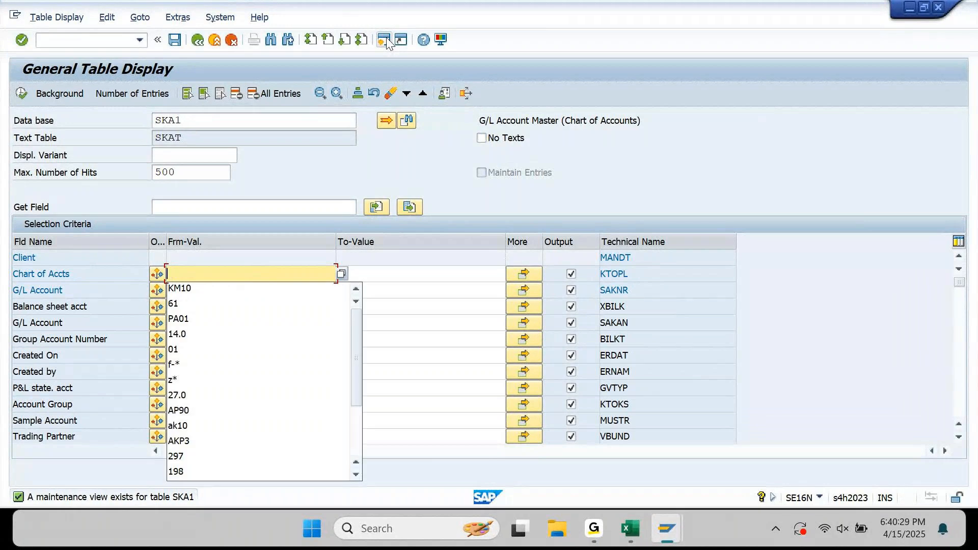
key("F4")
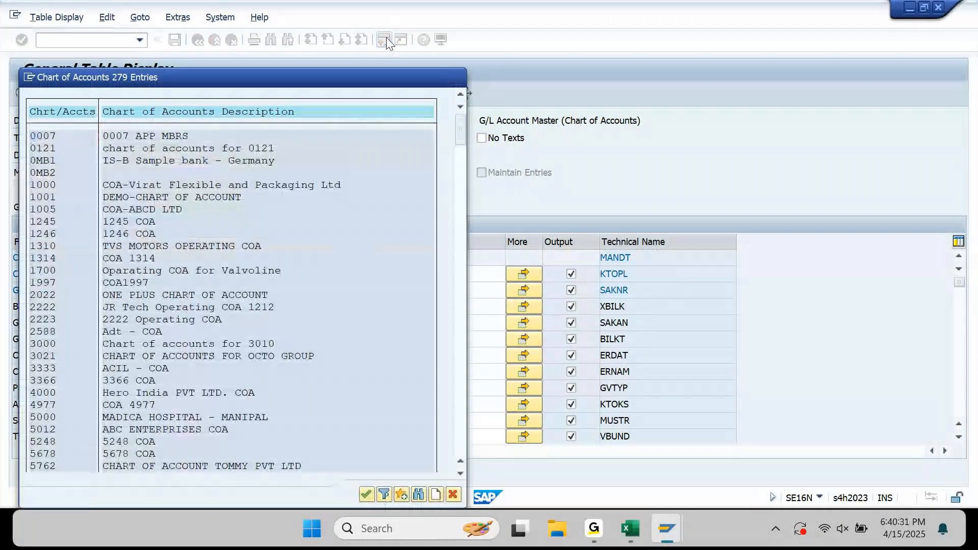
key("Page_Down")
key("Page_Down")
key("Page_Down")
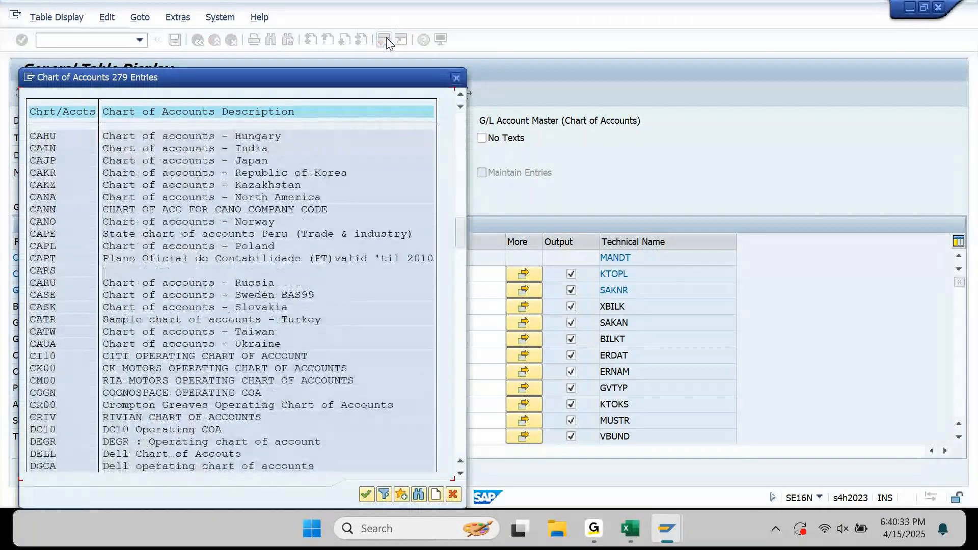
key("Page_Down")
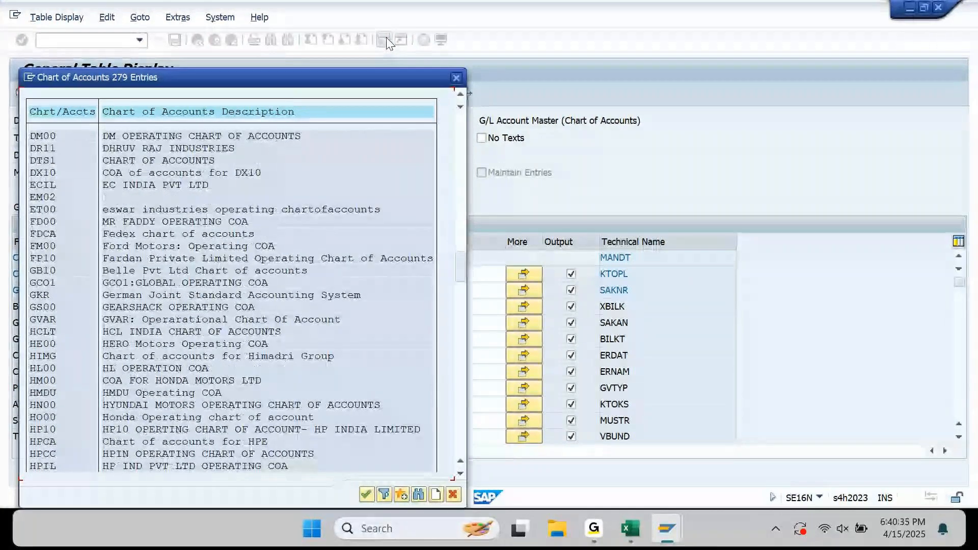
key("Page_Down")
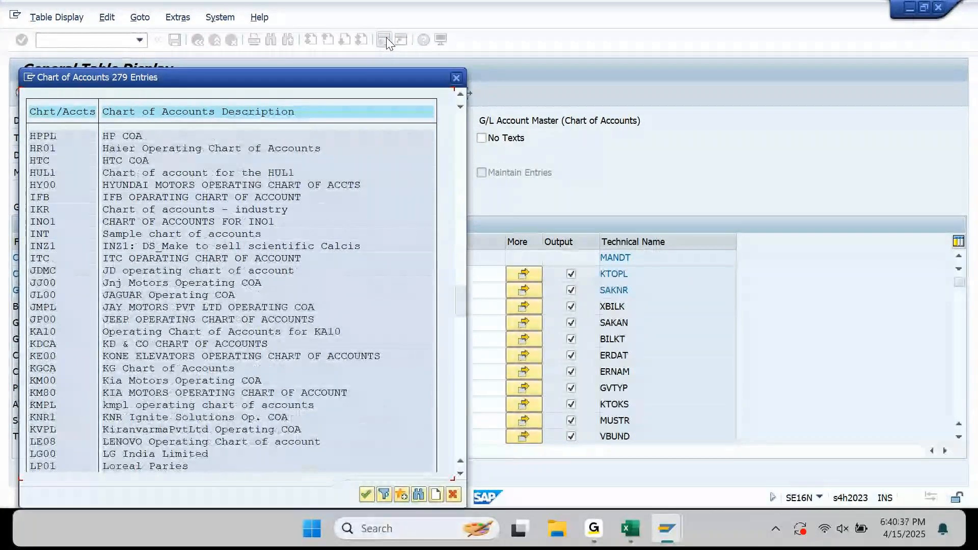
double_click(47, 382)
Paste G/L accounts 12202010 and 12201000 into the multiple selection and execute.
key("Down")
key("Tab")
key("Tab")
key("Return")
key("ctrl+v")
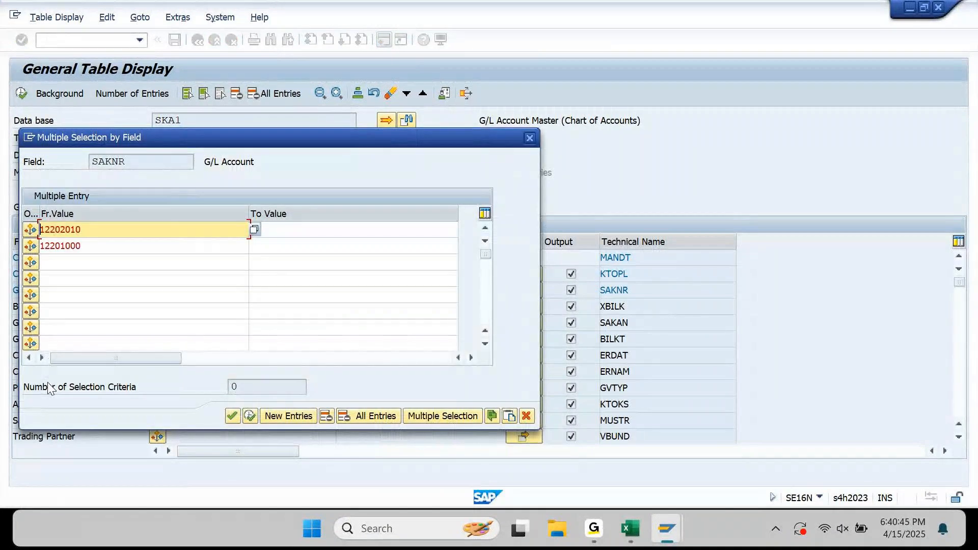
key("F8")
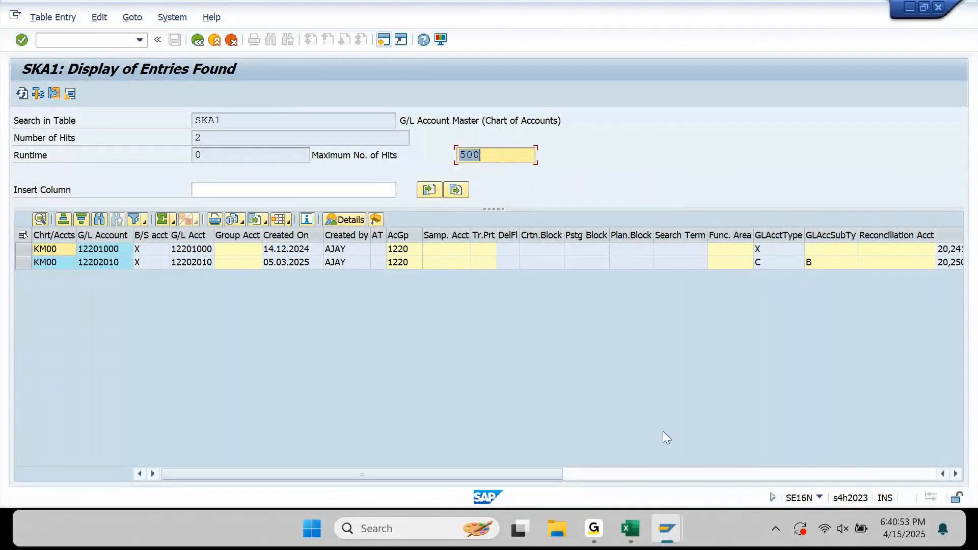
Move GLAcctType beside G/L Account and auto-fit it, showing types X and C.
left_click(788, 235)
left_click_drag(788, 237, 139, 257)
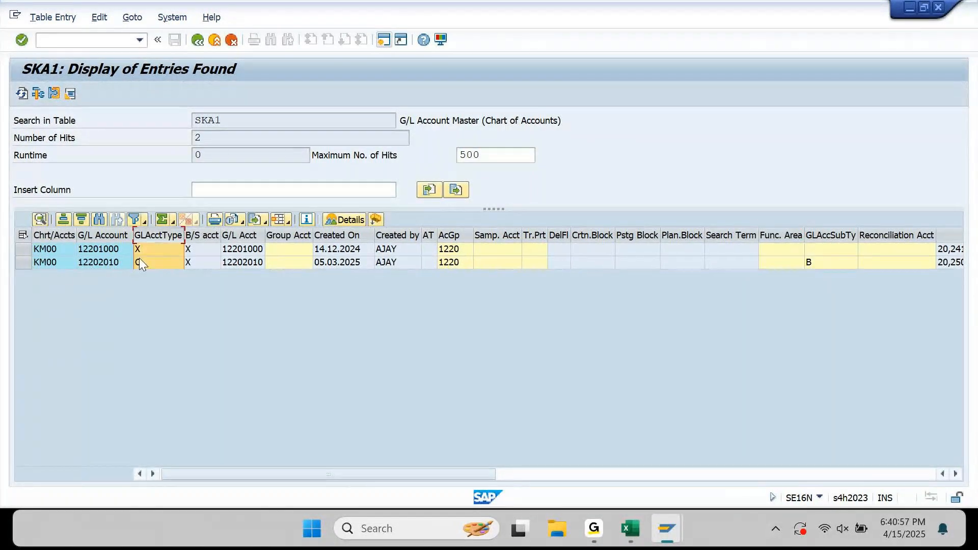
double_click(189, 236)
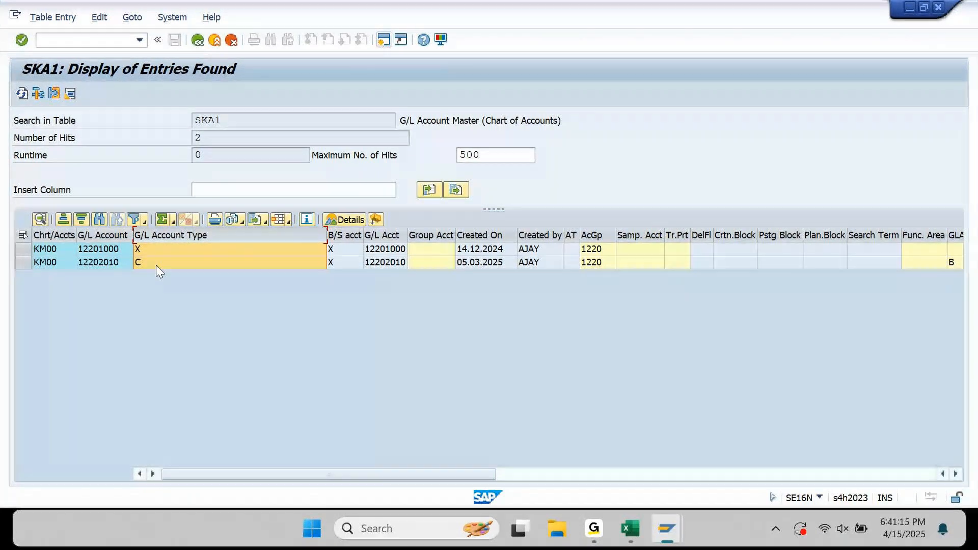
left_click(154, 246)
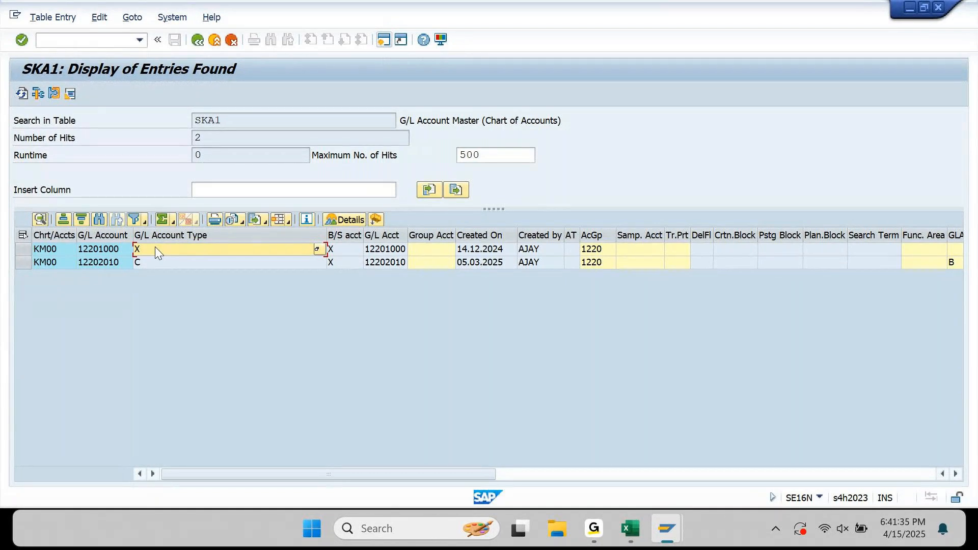
key("Left")
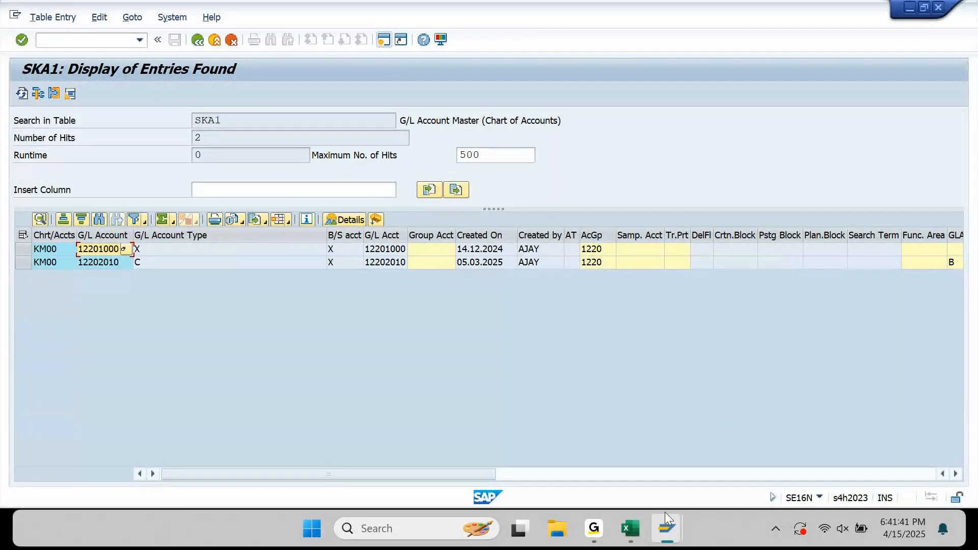
Look up house bank SBI's G/L account 12201000 in the T012K house bank accounts table.
mouse_move(665, 512)
left_click(601, 445)
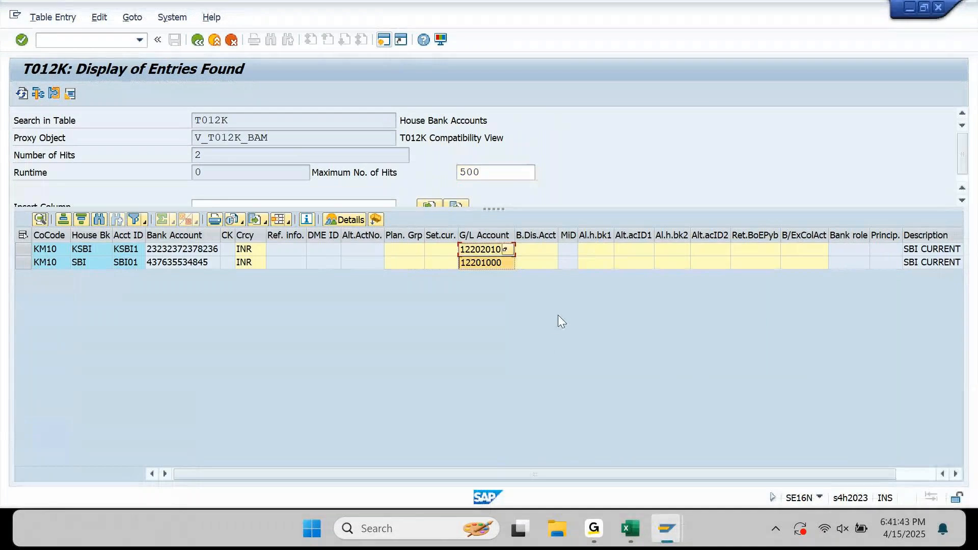
left_click(478, 265)
key("Home")
key("Right")
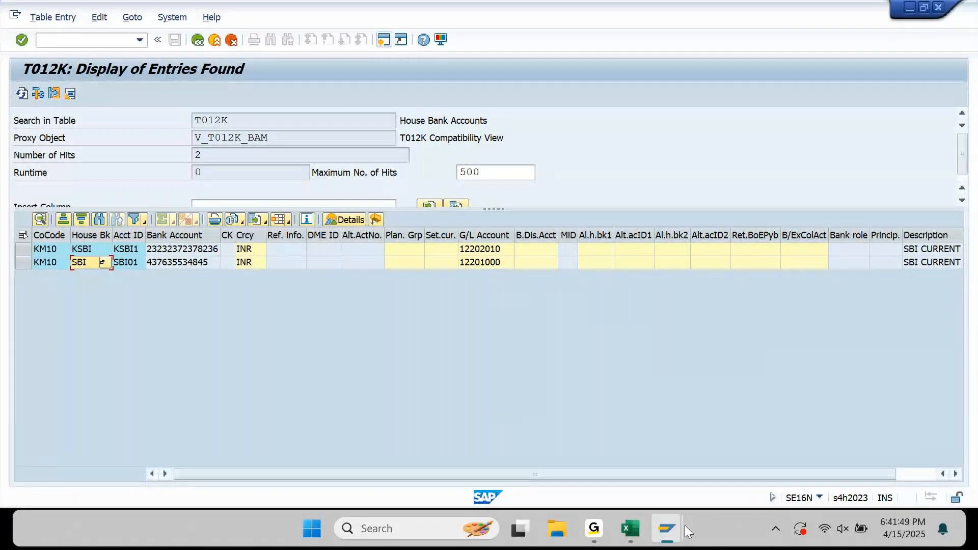
Save the payment method T ranking order entry for house bank SBI and open KM10's bank accounts.
mouse_move(669, 529)
left_click(718, 465)
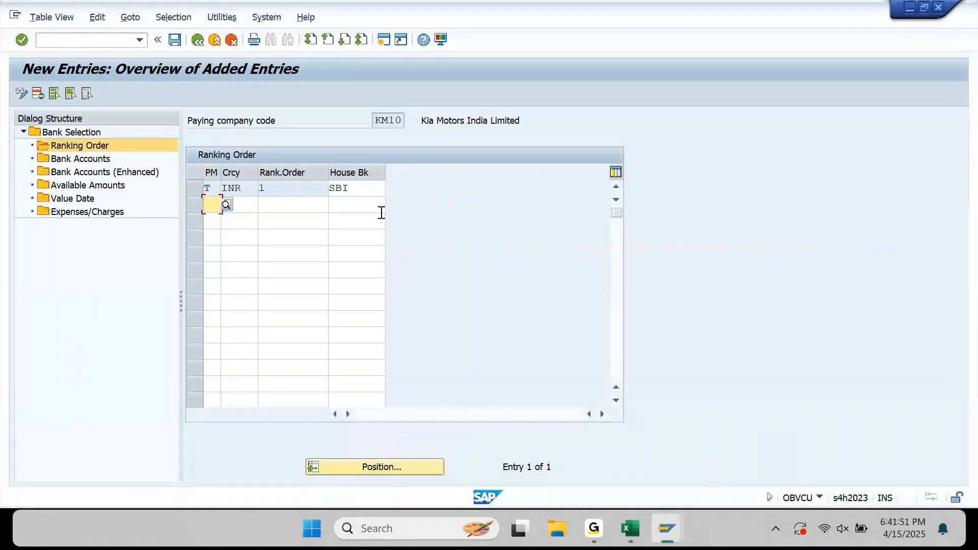
left_click(367, 195)
key("Return")
key("ctrl+s")
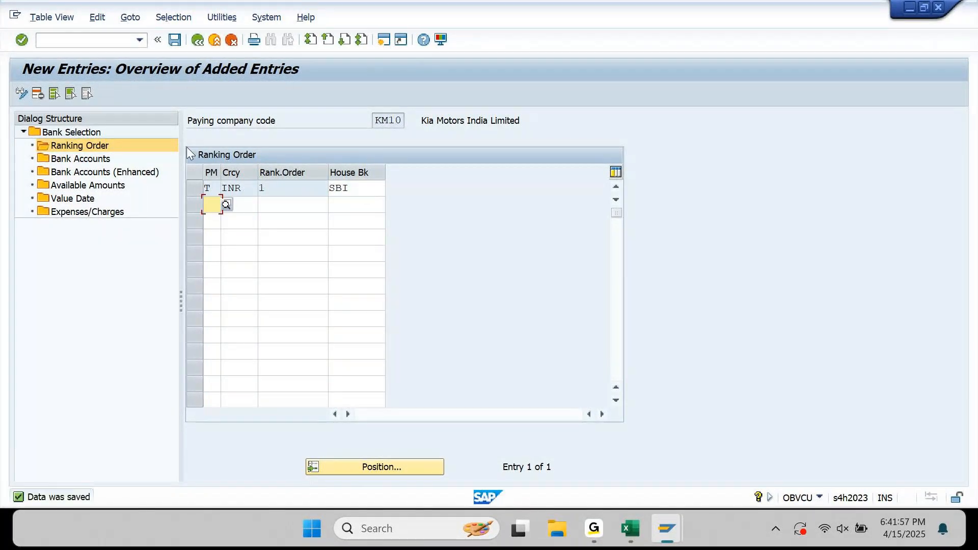
double_click(97, 160)
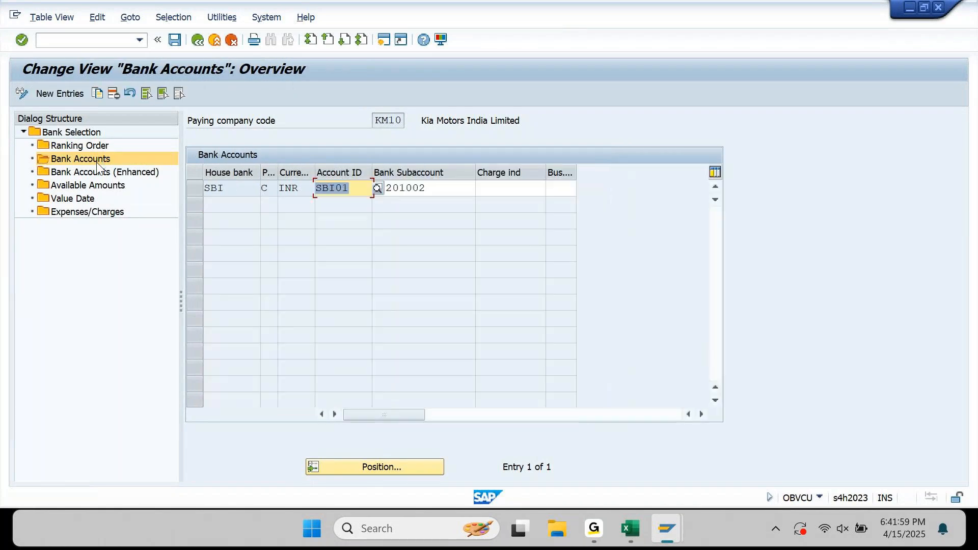
Copy the SBI bank account row as a new entry with payment method T.
left_click(197, 188)
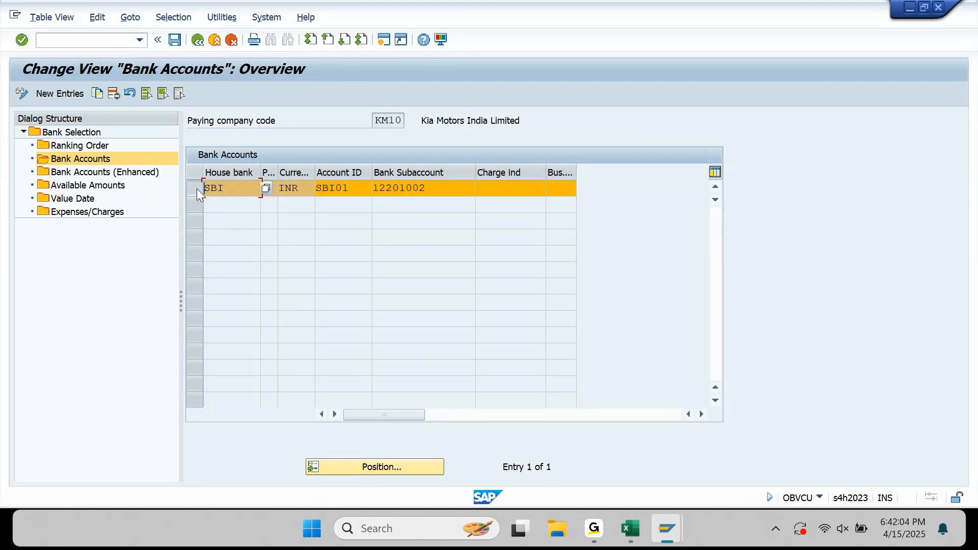
left_click(96, 96)
type("T")
key("Tab")
key("Tab")
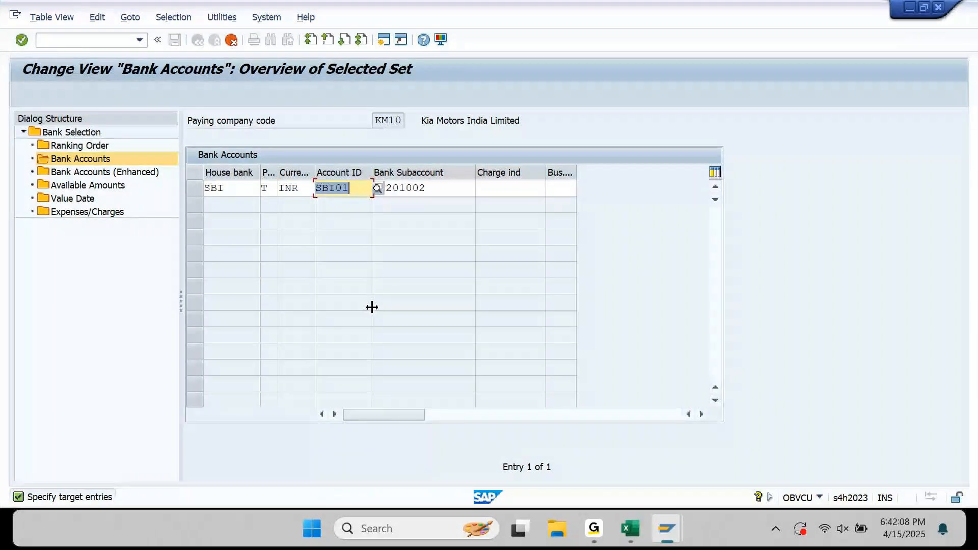
key("Tab")
key("Return")
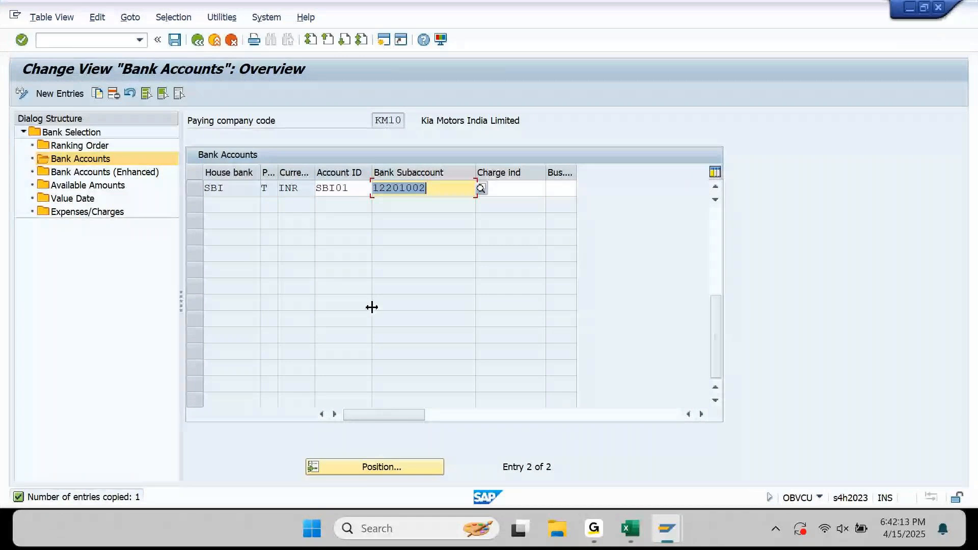
Set bank subaccount 12201002 (SBI - INR 4845 outgoing) and save the entry.
key("BackSpace")
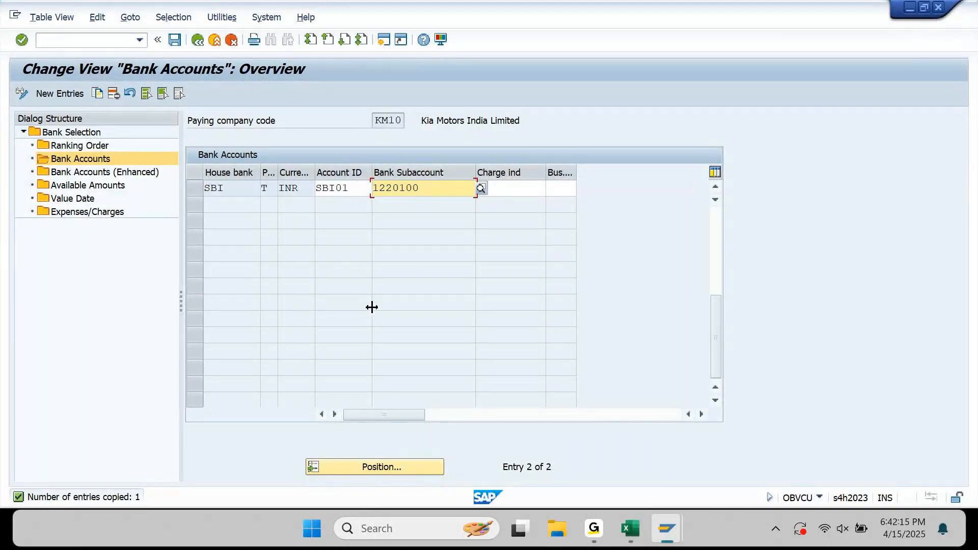
key("BackSpace")
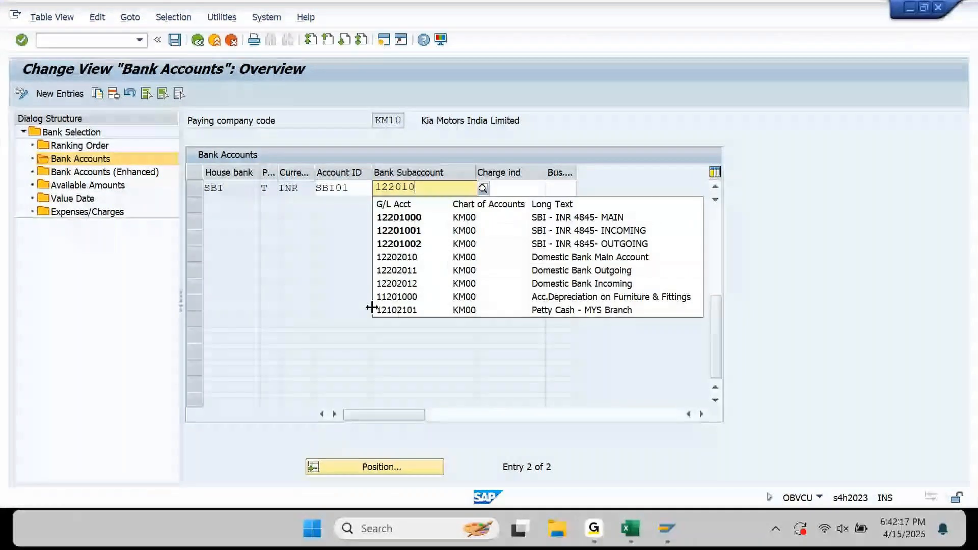
key("Down")
key("Down")
key("Down")
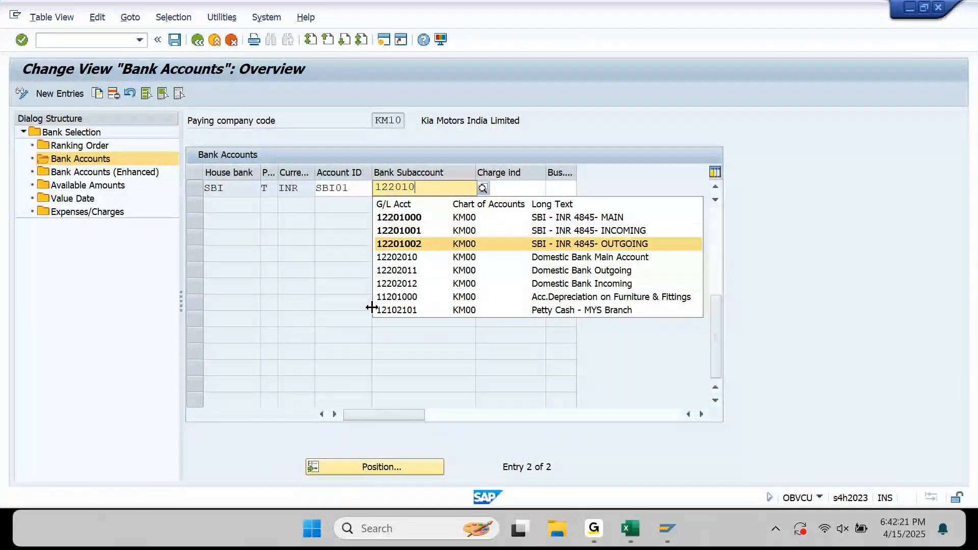
key("Return")
key("ctrl+s")
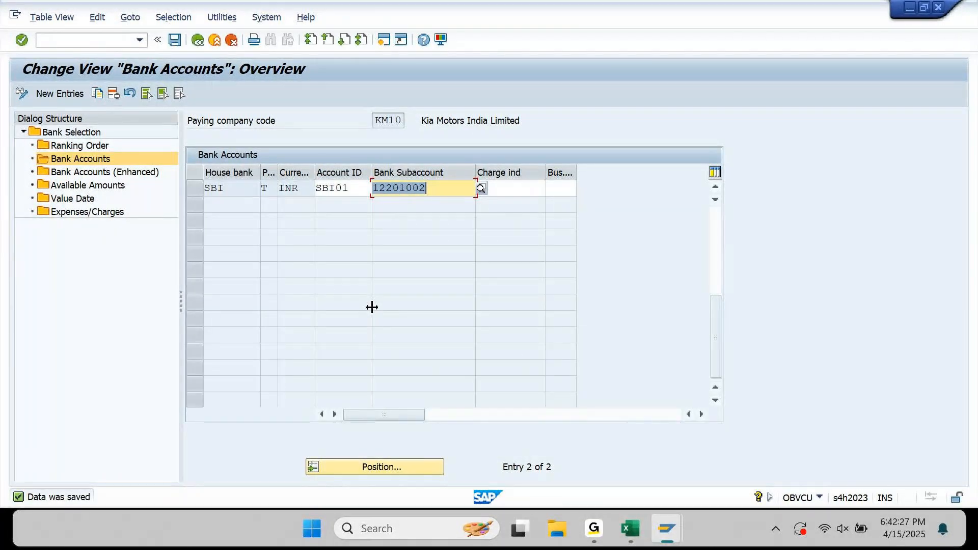
double_click(143, 174)
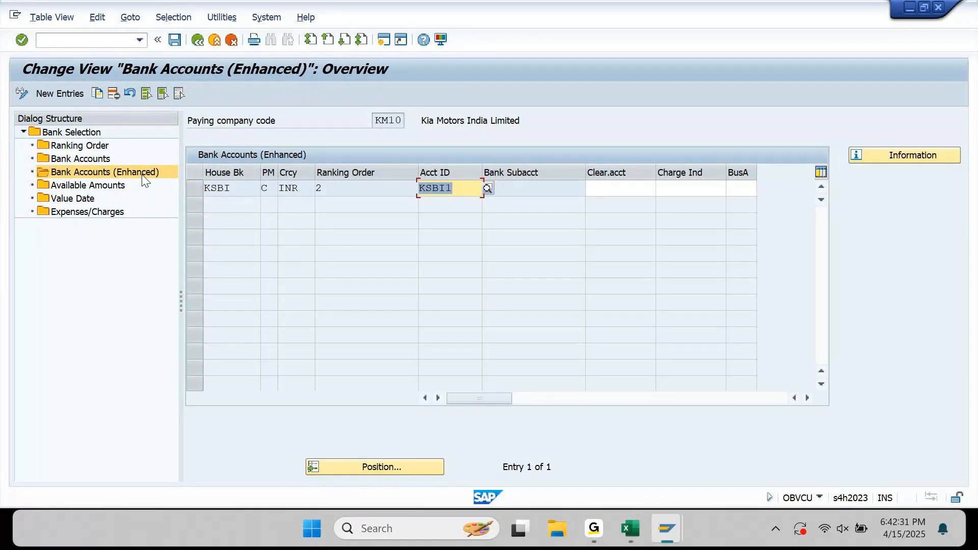
Check SBI01's available amount of 999,999,999,999.00 INR, save, and return to Bank Selection.
double_click(90, 186)
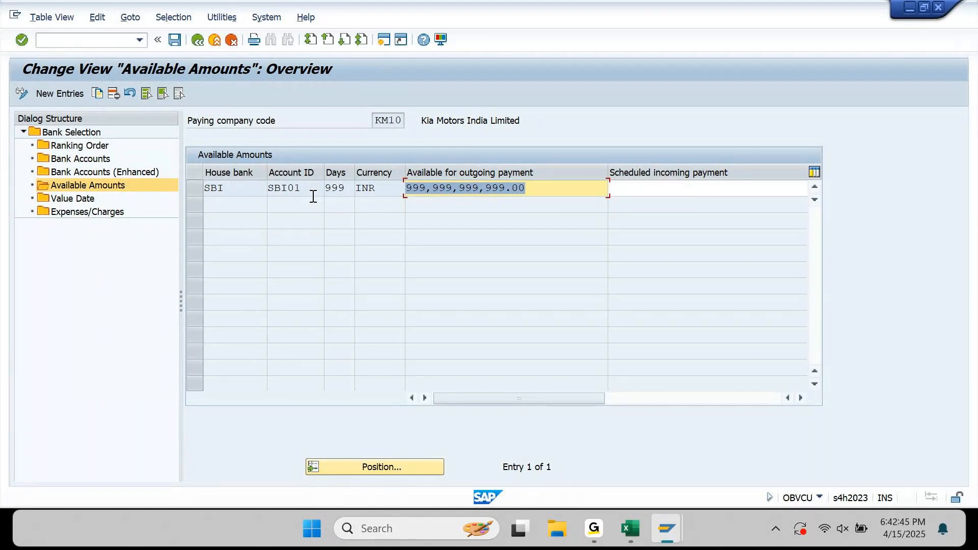
left_click_drag(230, 187, 204, 187)
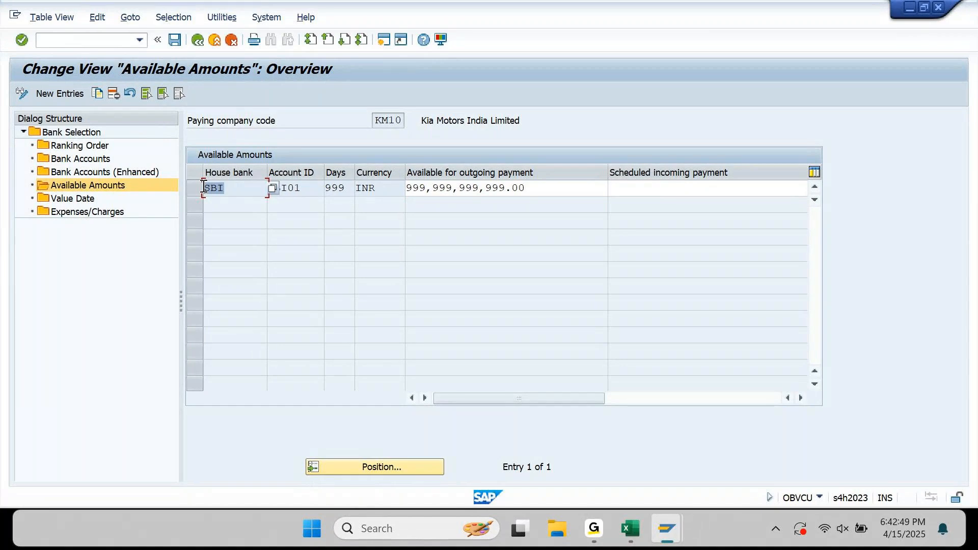
left_click(306, 189)
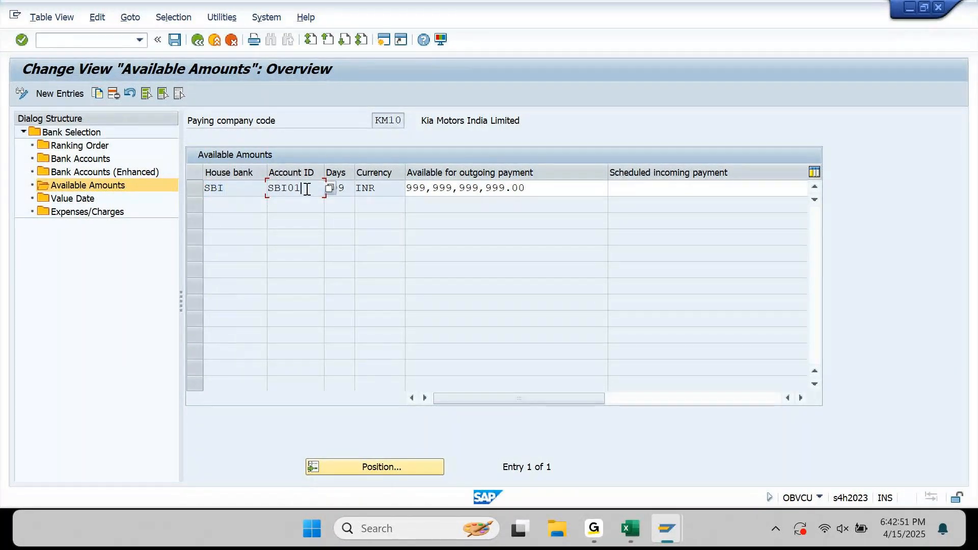
left_click(179, 43)
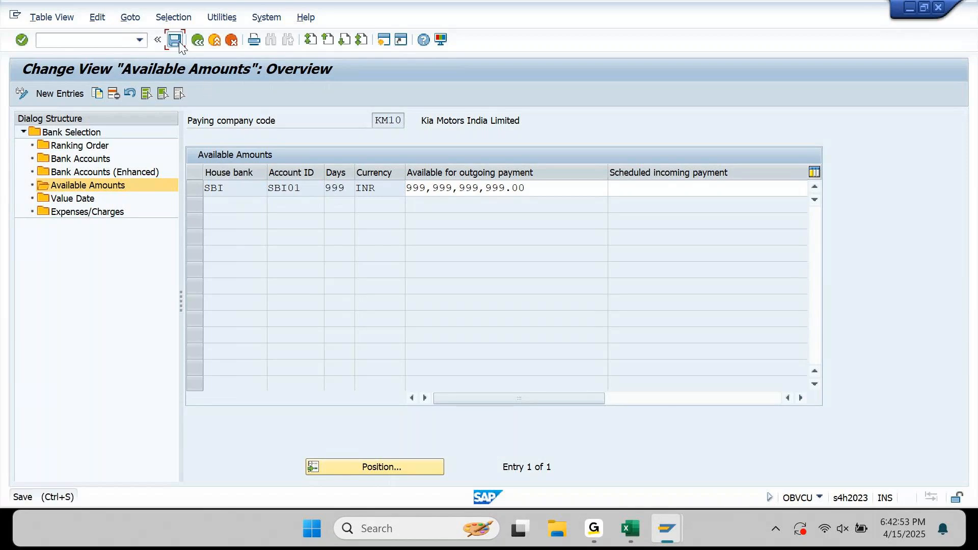
left_click(202, 42)
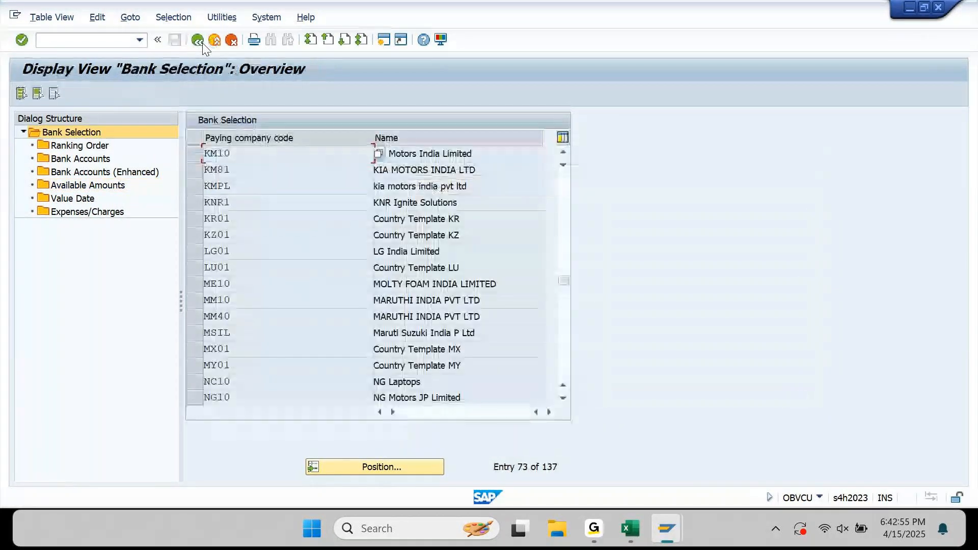
Return to the main menu and start vendor invoice entry with F-43.
left_click(202, 43)
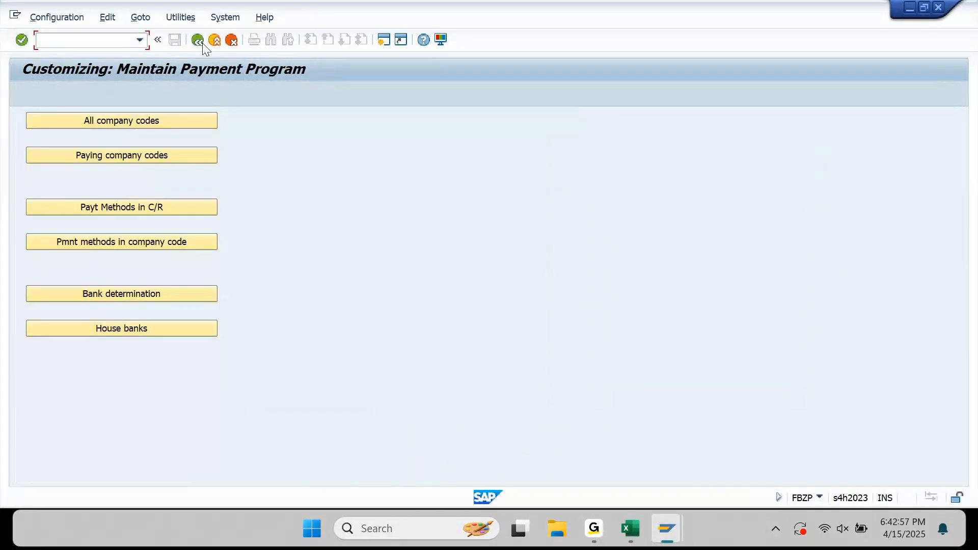
left_click(203, 43)
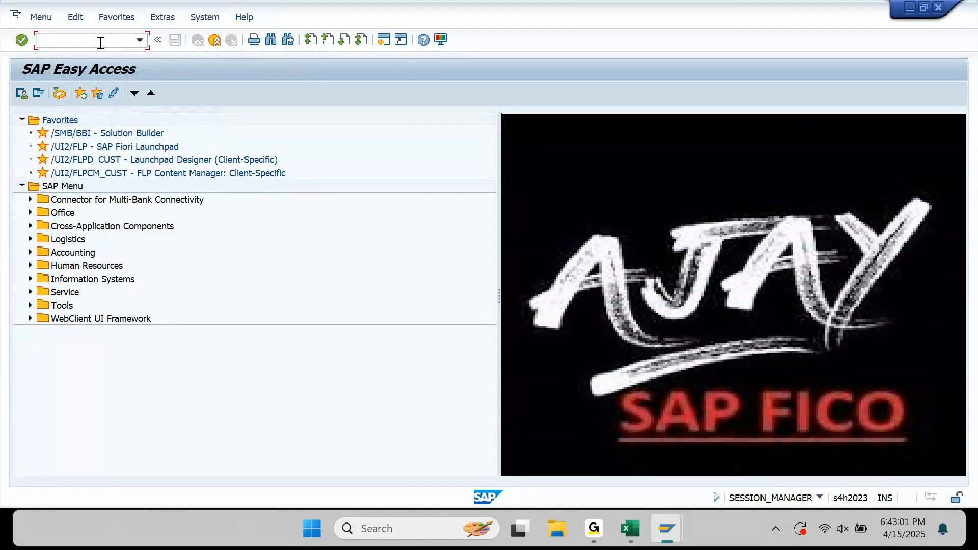
type("F-43")
key("Return")
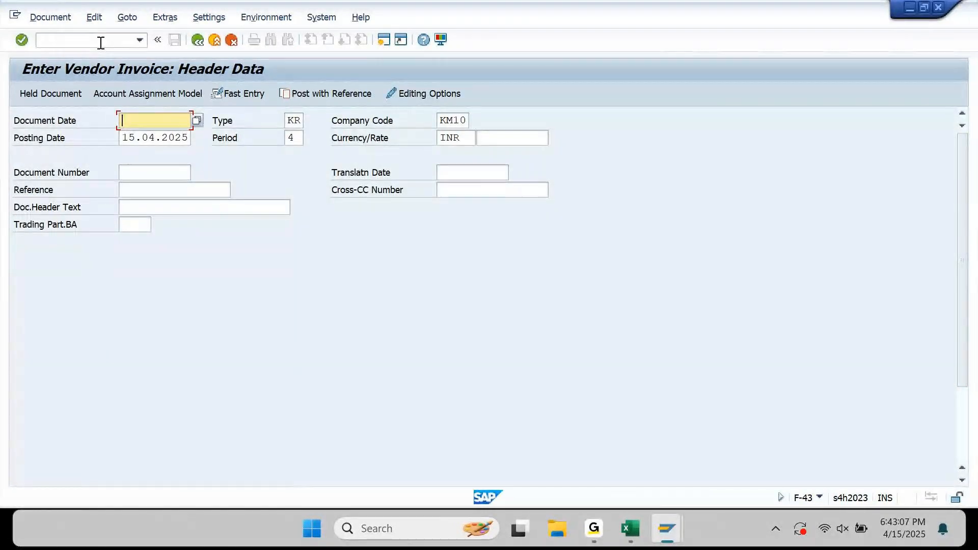
Fill the invoice header with document date 15.04.2025 and reference and header text INV 01.
key("Down")
key("ctrl+a")
key("ctrl+c")
key("Up")
key("ctrl+v")
key("Down")
key("Down")
key("Down")
type("INV 01")
key("ctrl+a")
key("ctrl+c")
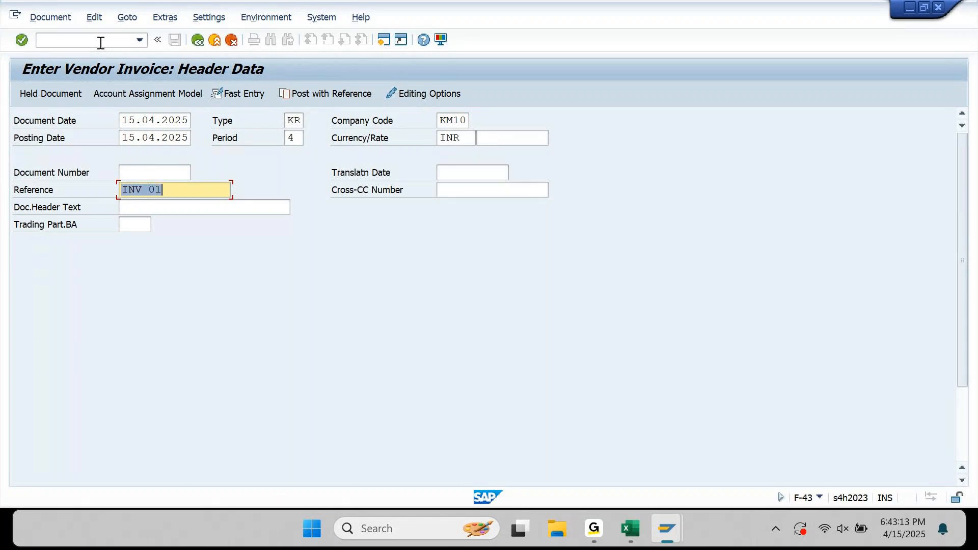
key("Down")
key("ctrl+v")
key("Return")
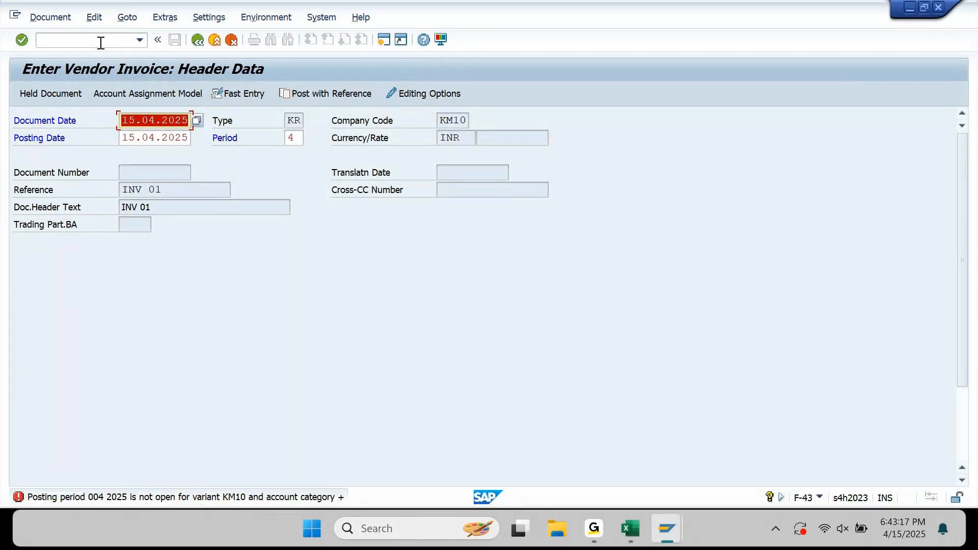
mouse_move(674, 530)
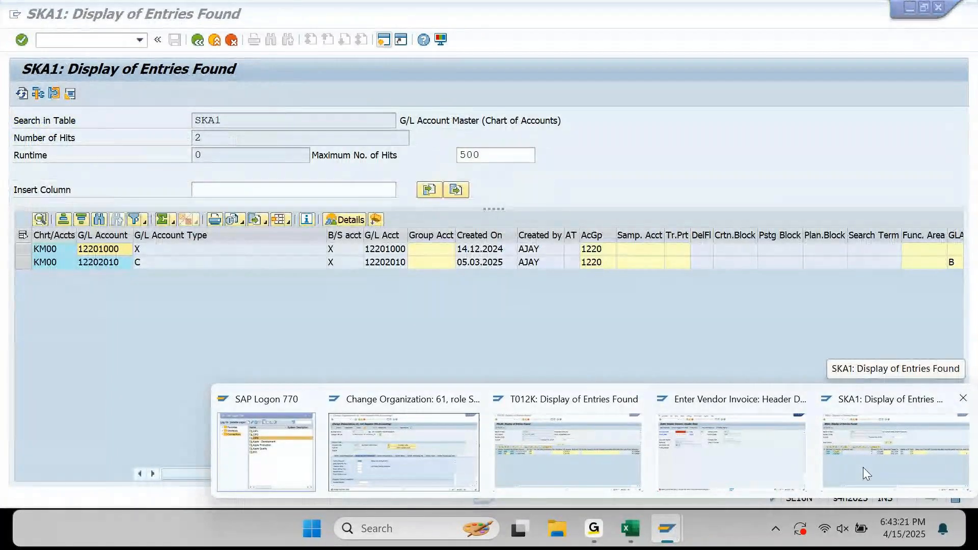
left_click(863, 467)
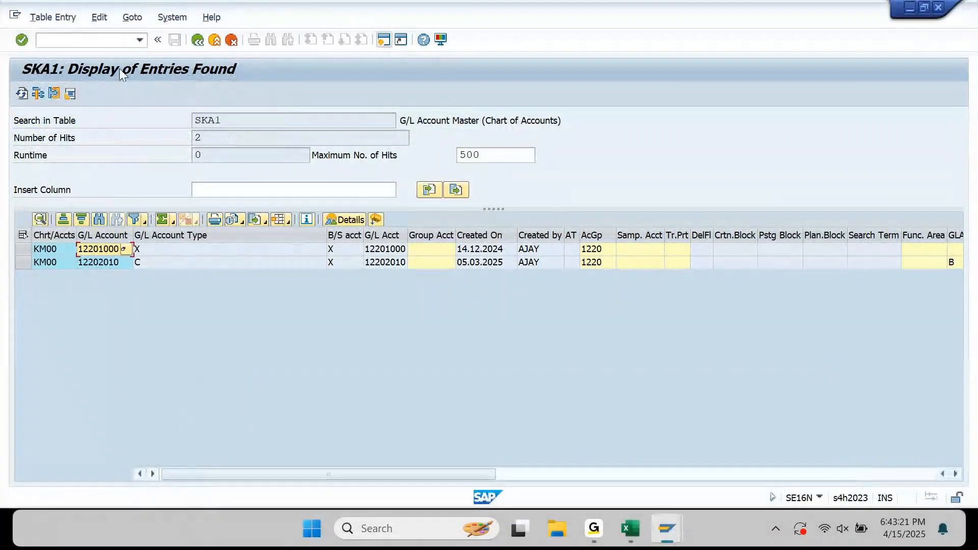
Open OB52 posting periods for variant KM10.
left_click(97, 39)
type("/nOB52")
key("Return")
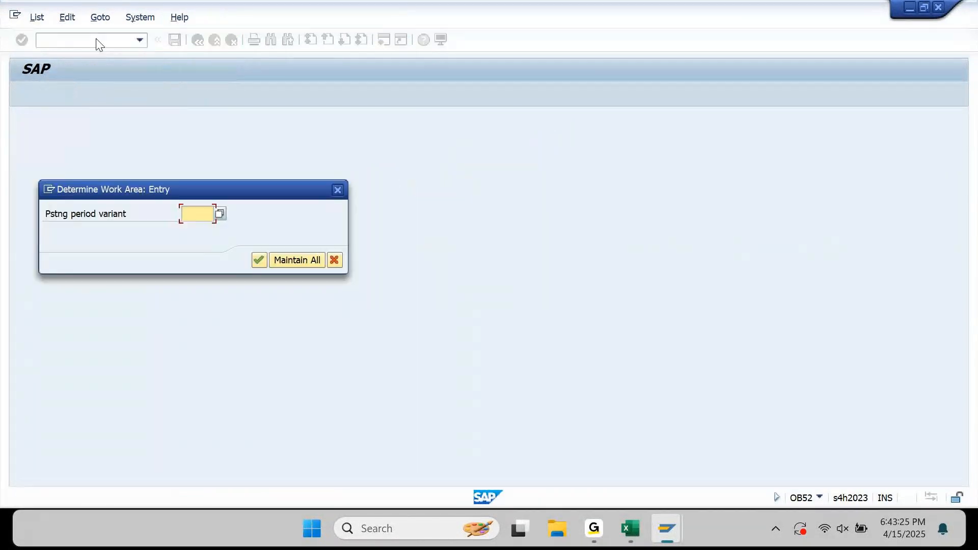
type("KM10")
key("Return")
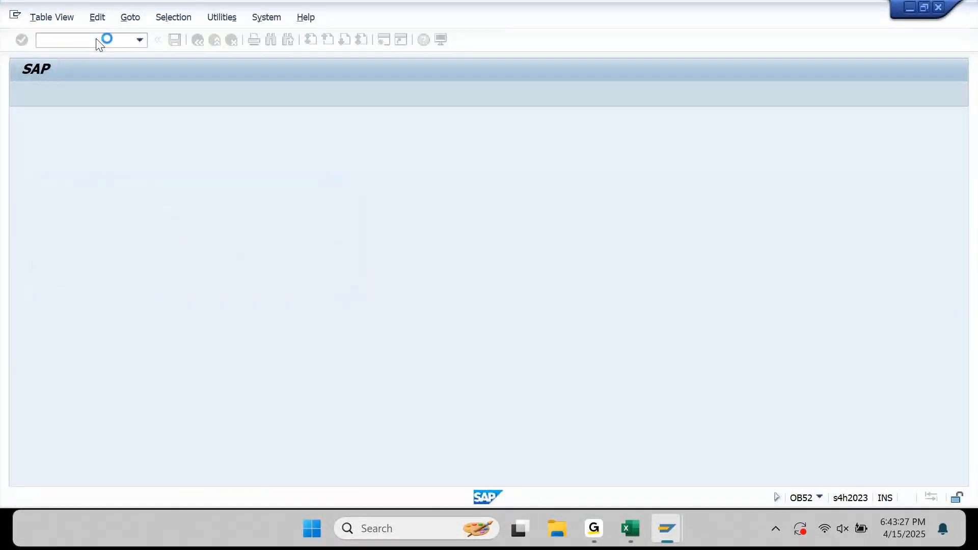
Change To Per. 1 to 4 for account types A, D, K, M and S, and save.
key("Tab")
key("Tab")
key("Tab")
type("4")
key("Down")
type("4")
key("Down")
type("4")
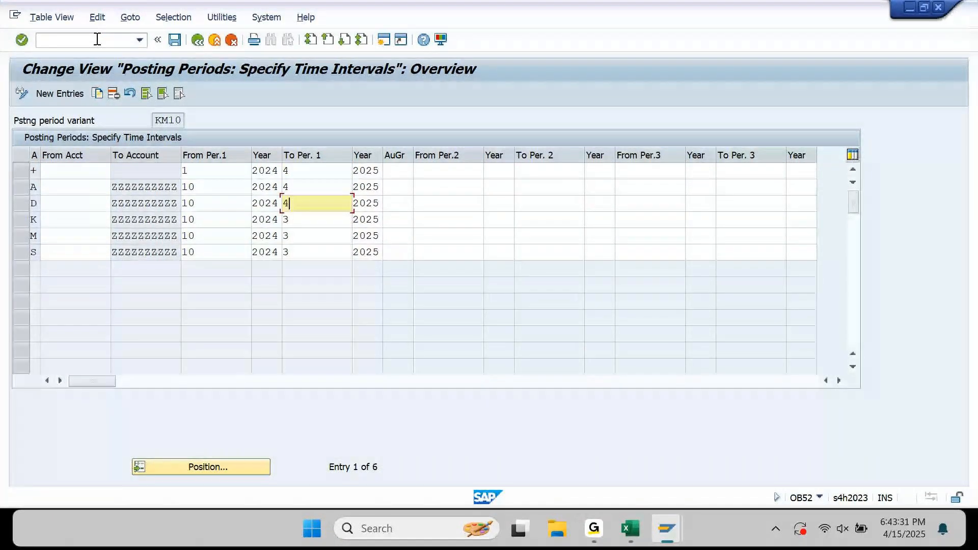
key("Down")
type("4")
key("Down")
type("4")
key("Down")
type("4")
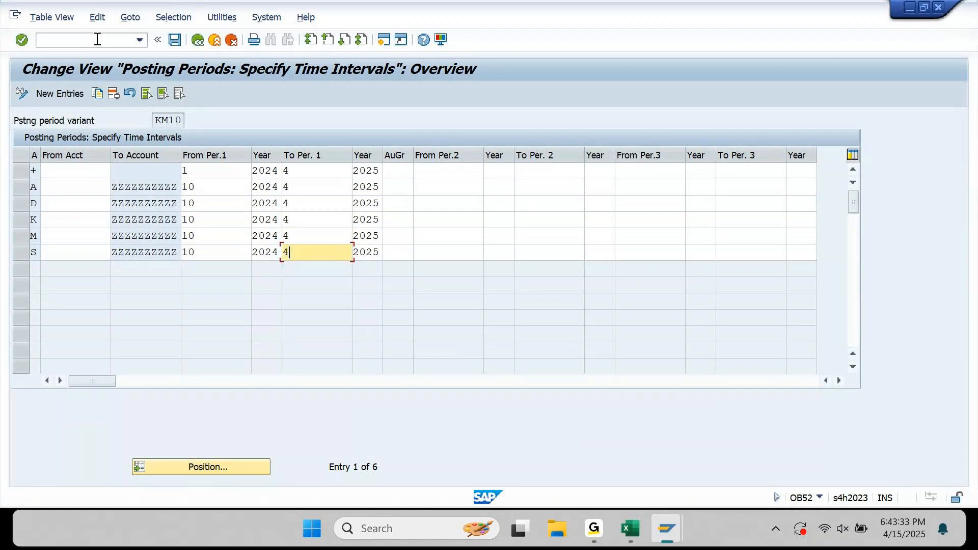
key("ctrl+s")
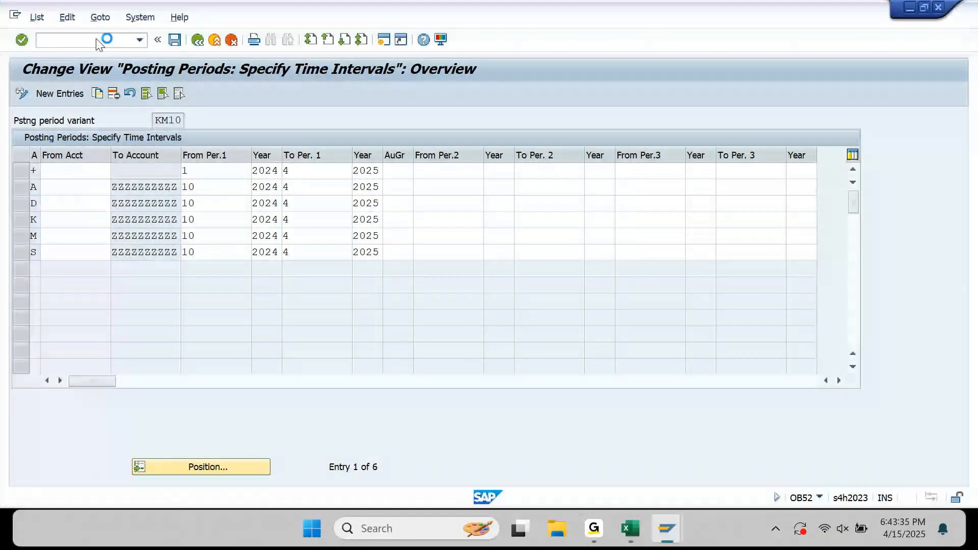
key("Return")
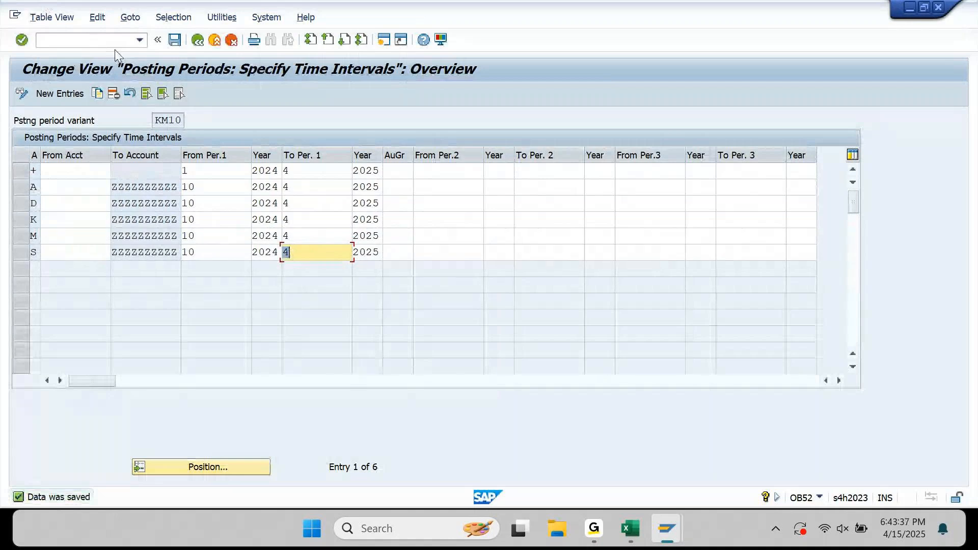
Leave OB52 with /n and return to the F-43 vendor invoice window.
left_click(114, 42)
type("/n")
key("Return")
mouse_move(658, 518)
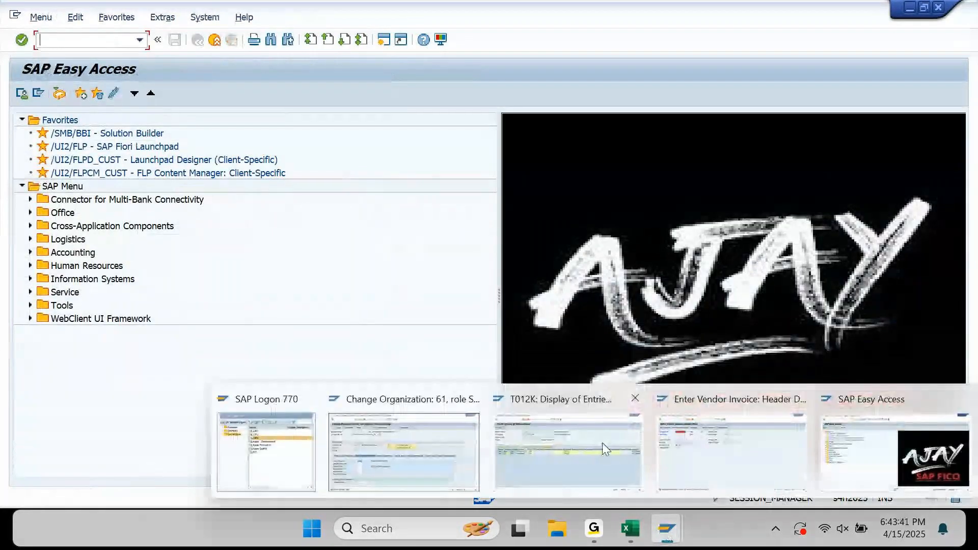
left_click(744, 448)
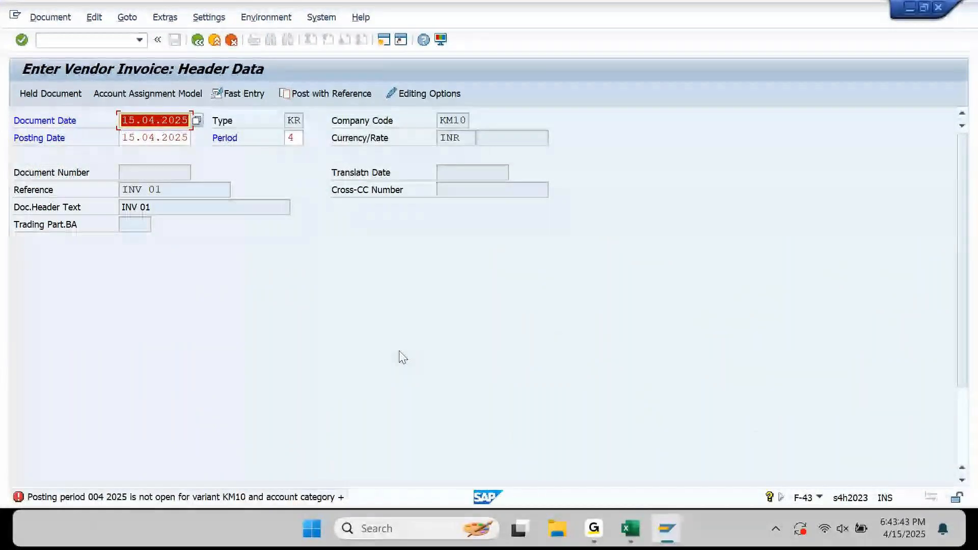
Enter a supplier 61 line of 10,000 INR and change its payment method from C to T.
key("Return")
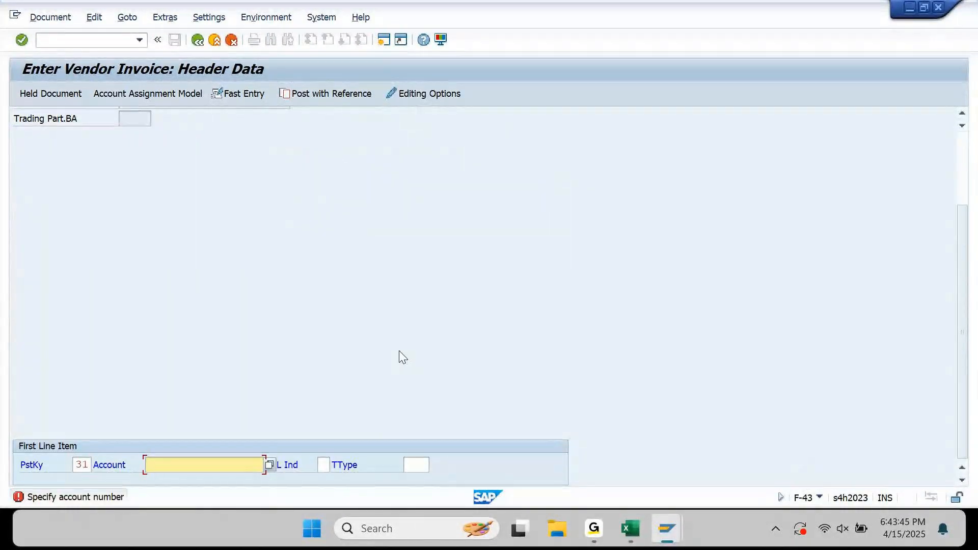
type("61")
key("Return")
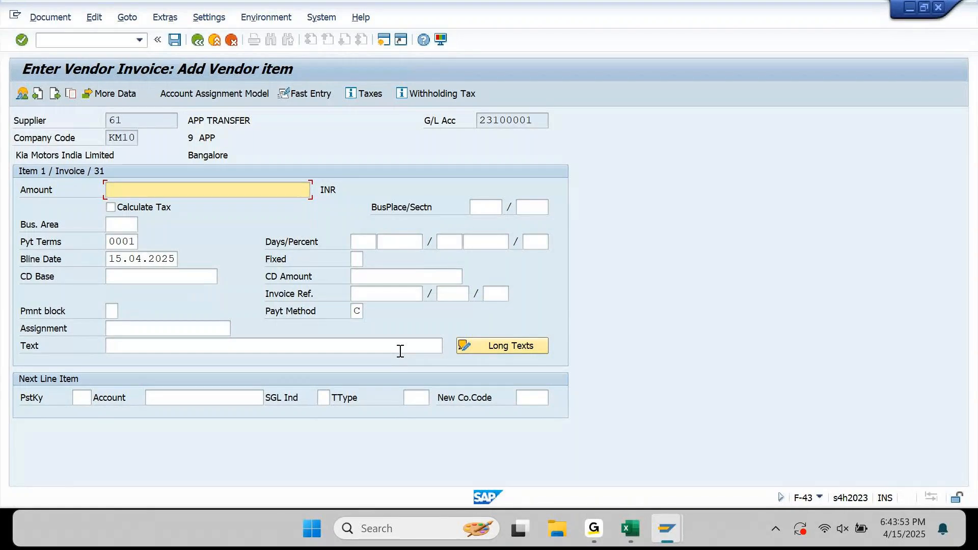
type("1000")
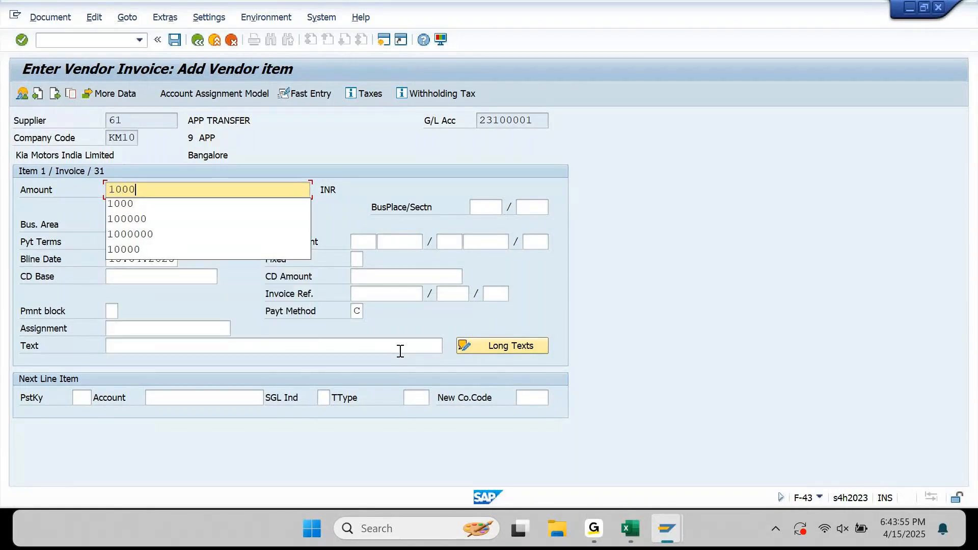
type("0")
key("Return")
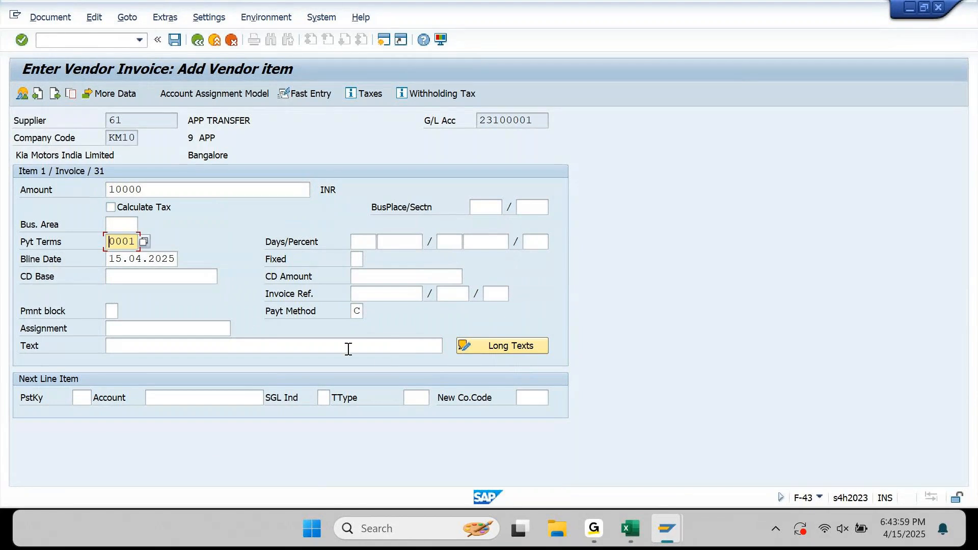
left_click(363, 313)
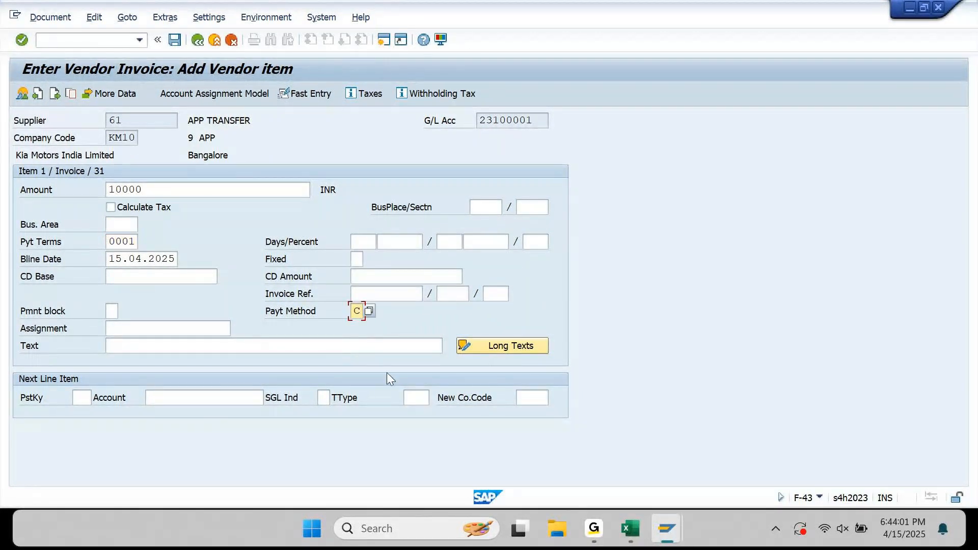
type("T")
key("Return")
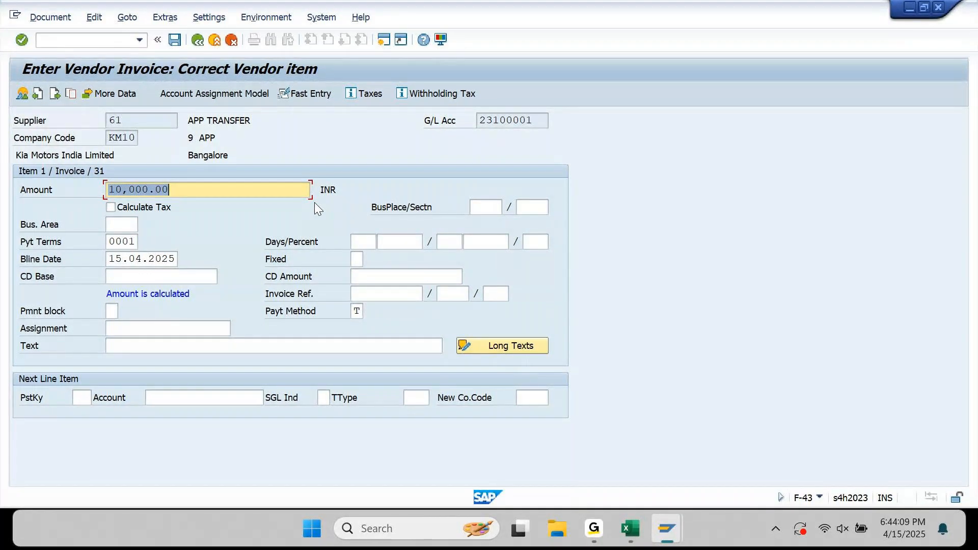
Assign partner bank type 001 (HDFCT01) to the supplier line in More Data.
left_click(127, 94)
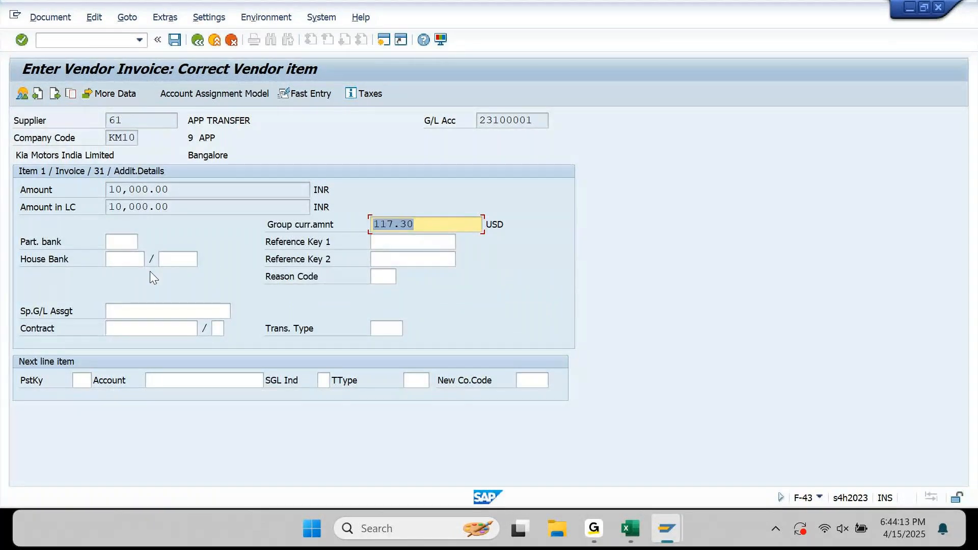
left_click(125, 244)
left_click(143, 241)
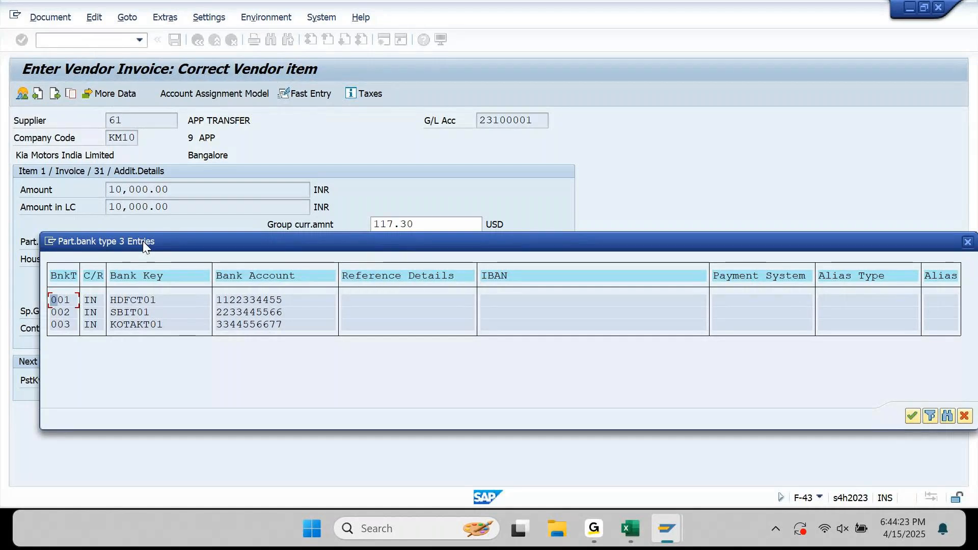
double_click(66, 300)
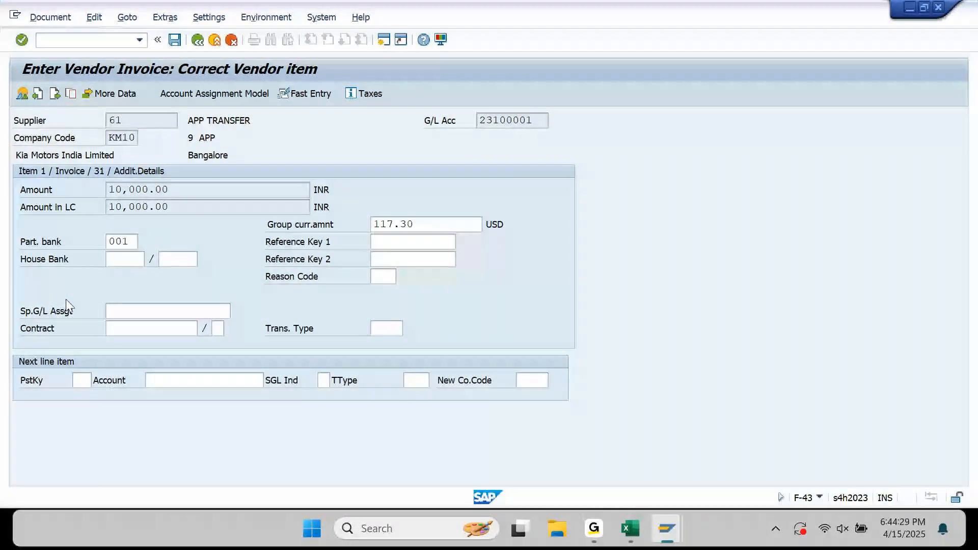
left_click(80, 382)
Start a posting key 40 debit line on the Lunch Expenses G/L account.
type("40")
key("Tab")
key("Tab")
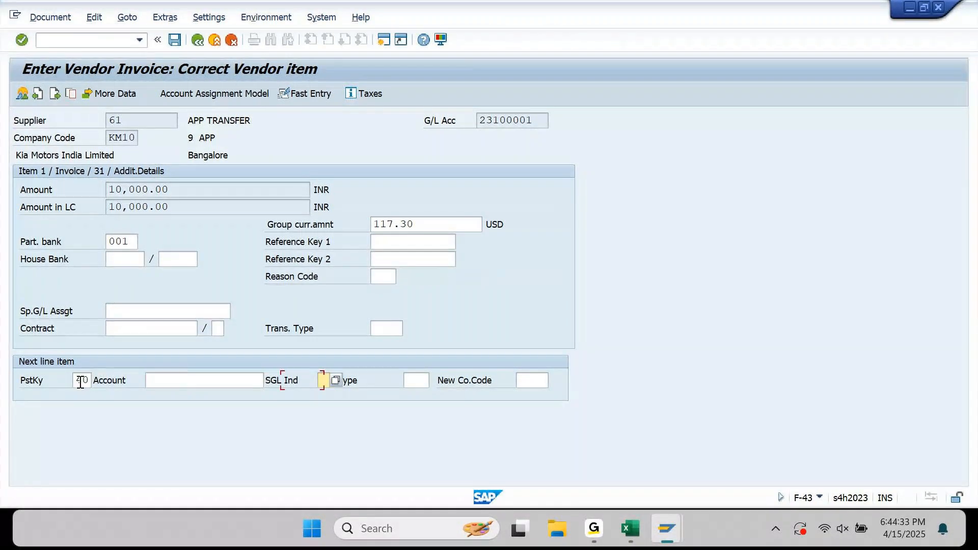
key("shift+Tab")
key("F4")
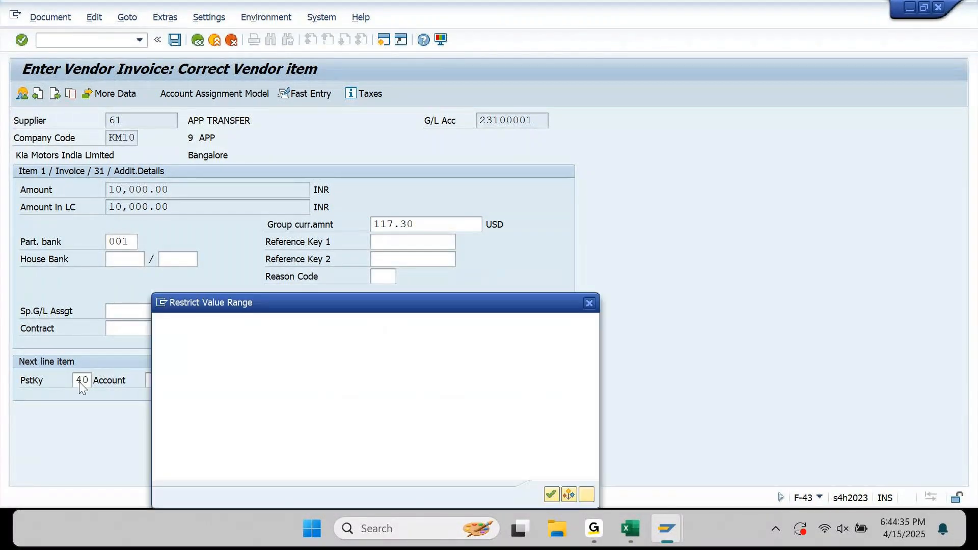
key("Return")
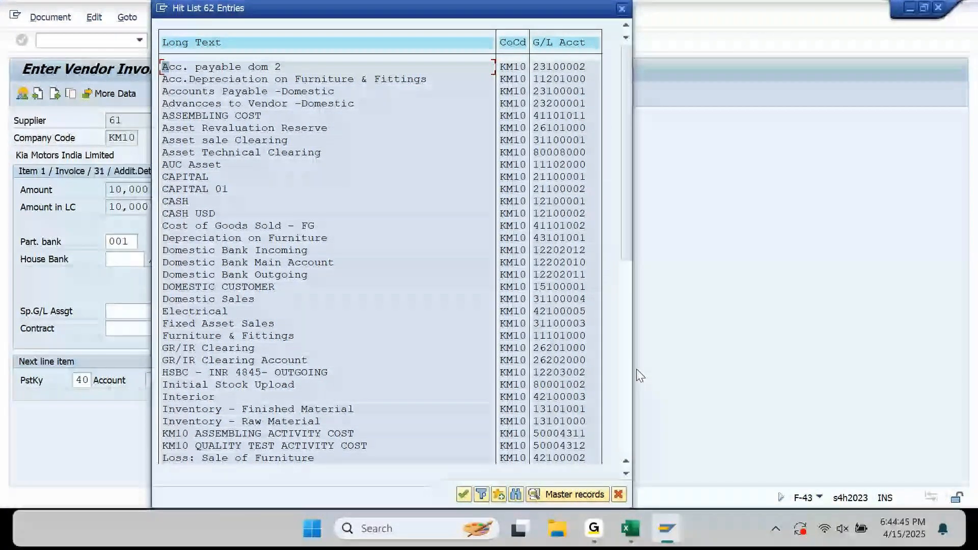
left_click(627, 378)
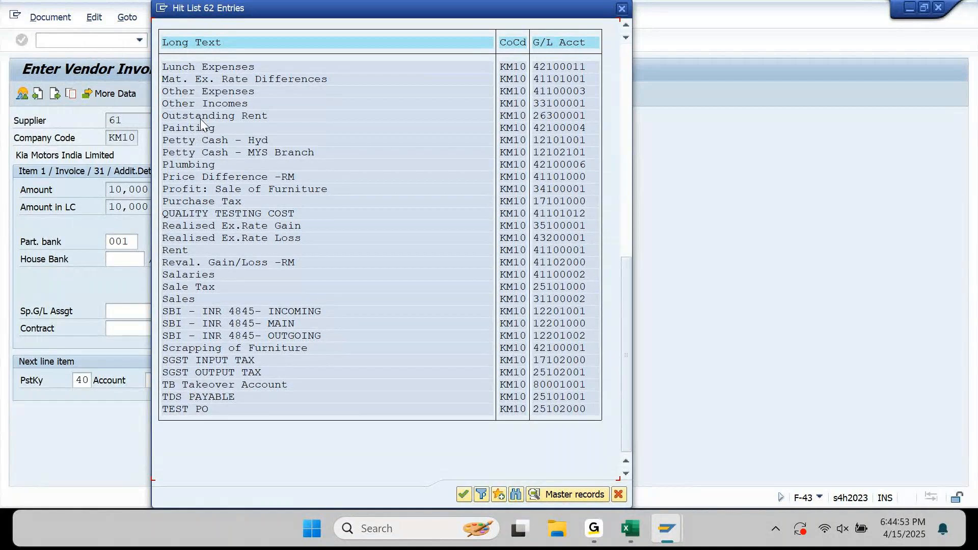
double_click(218, 66)
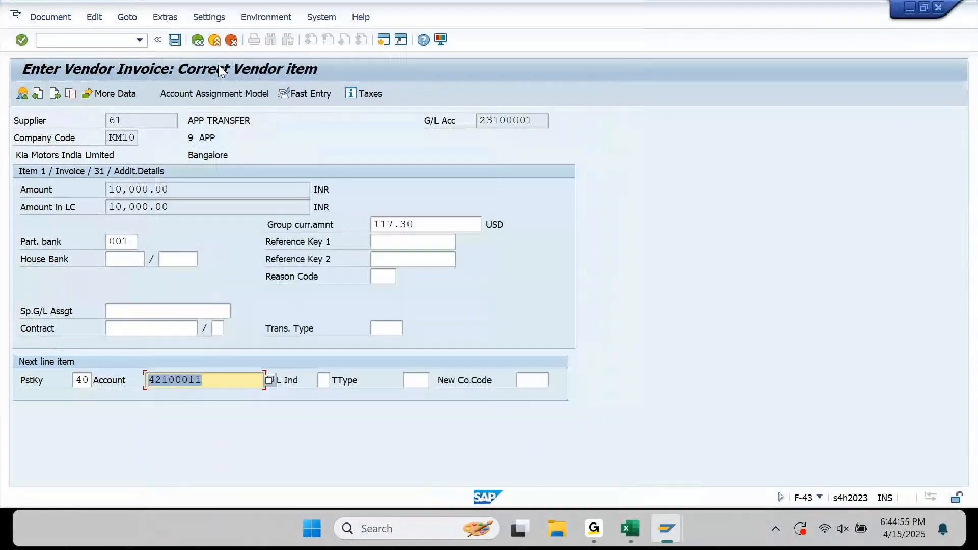
key("Return")
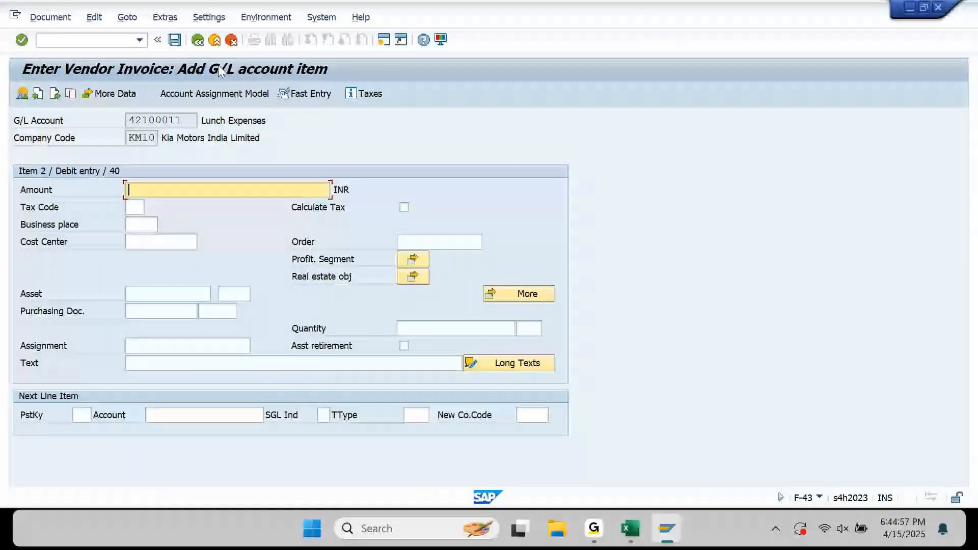
Give the expense line the balancing amount (*) and cost center KM10011001.
type("*")
key("Tab")
key("Tab")
key("Tab")
key("Tab")
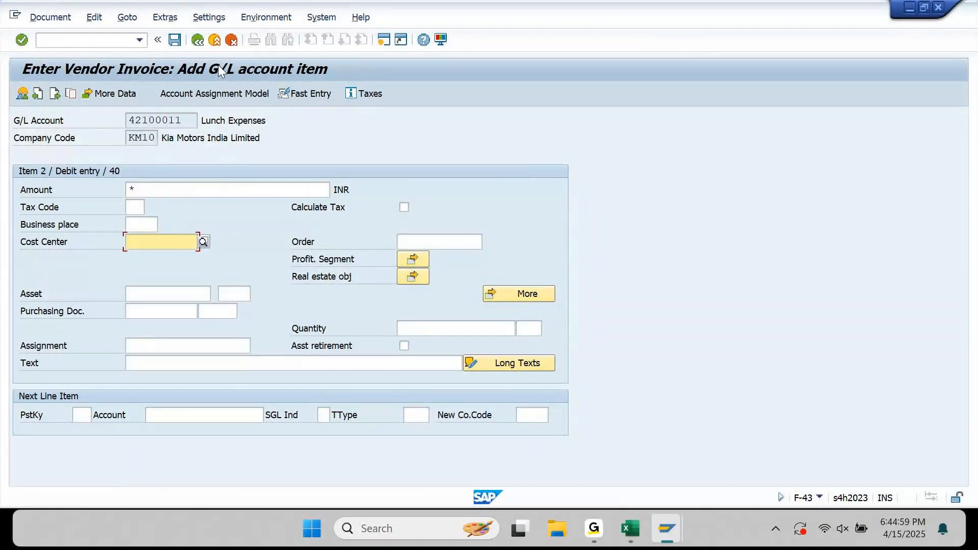
key("Down")
key("Down")
key("Down")
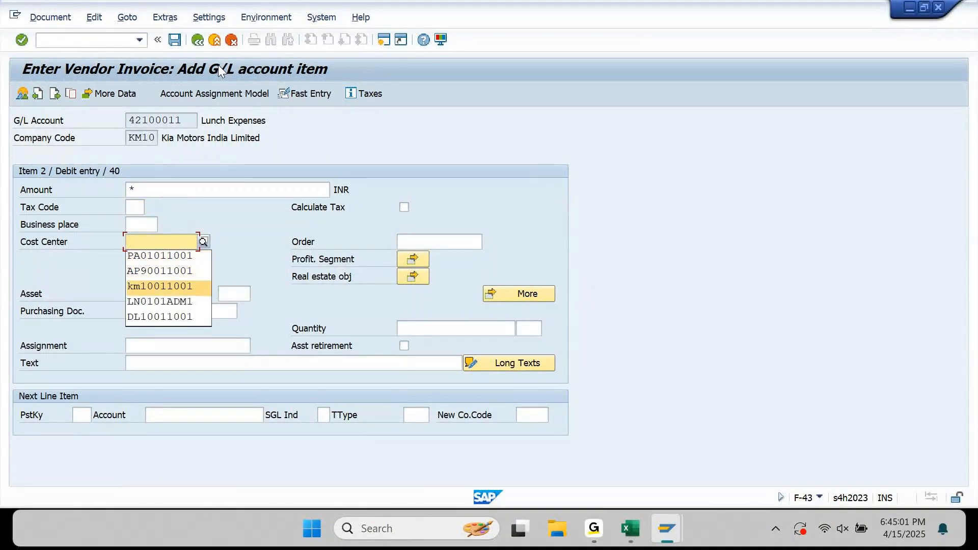
key("Return")
key("Return")
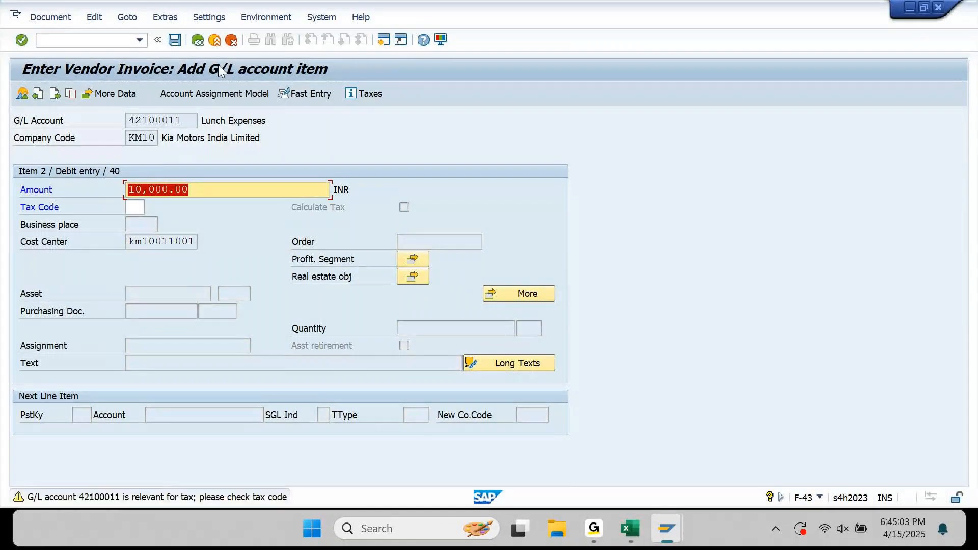
key("Return")
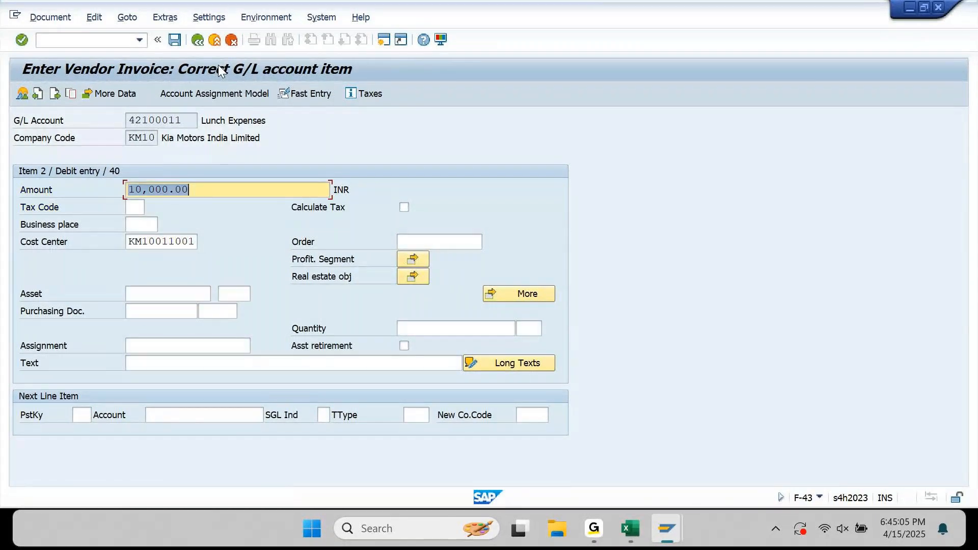
key("alt+d")
key("s")
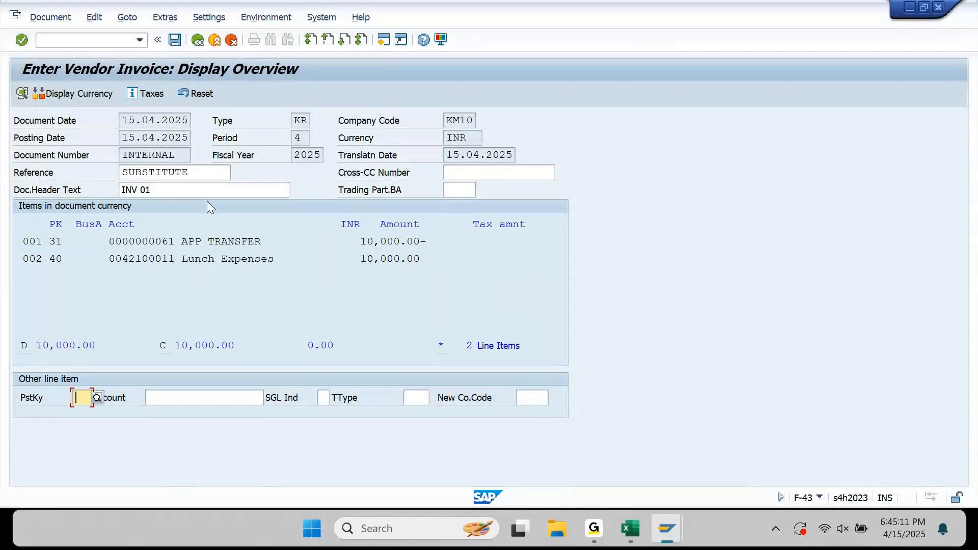
left_click_drag(190, 190, 98, 206)
key("ctrl+c")
key("shift+Tab")
key("ctrl+v")
key("Return")
left_click(175, 44)
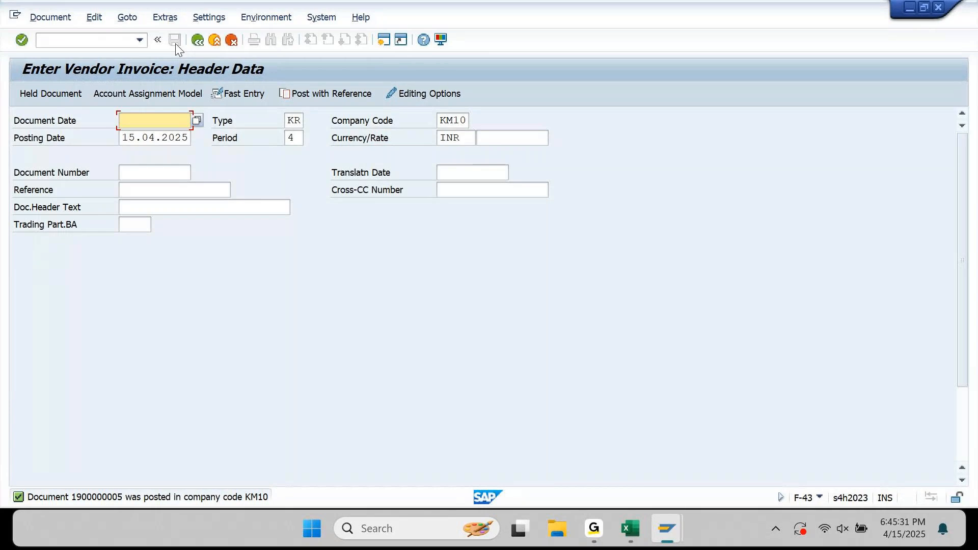
left_click(342, 95)
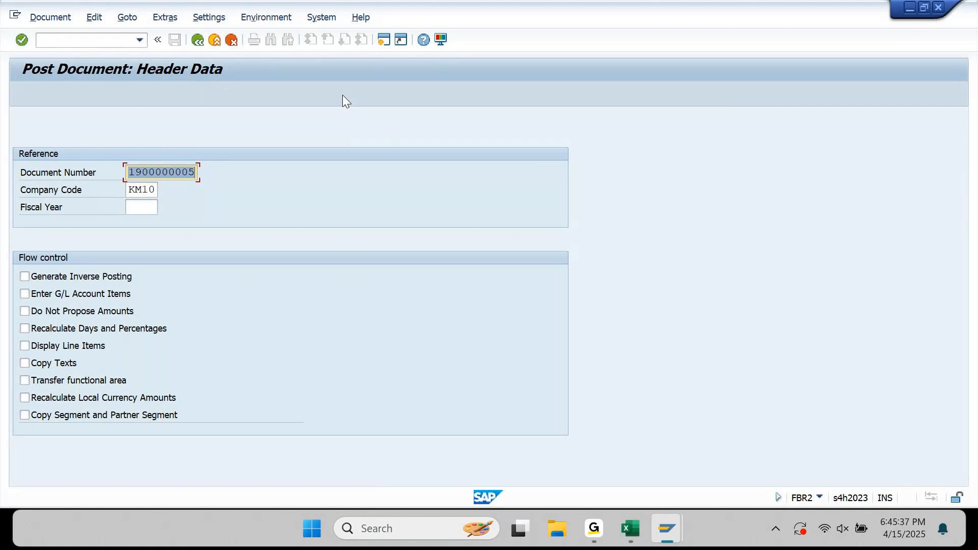
Copy the posted document from fiscal year 2025, changing reference and header text to INV 02.
key("Tab")
key("Tab")
type("2025")
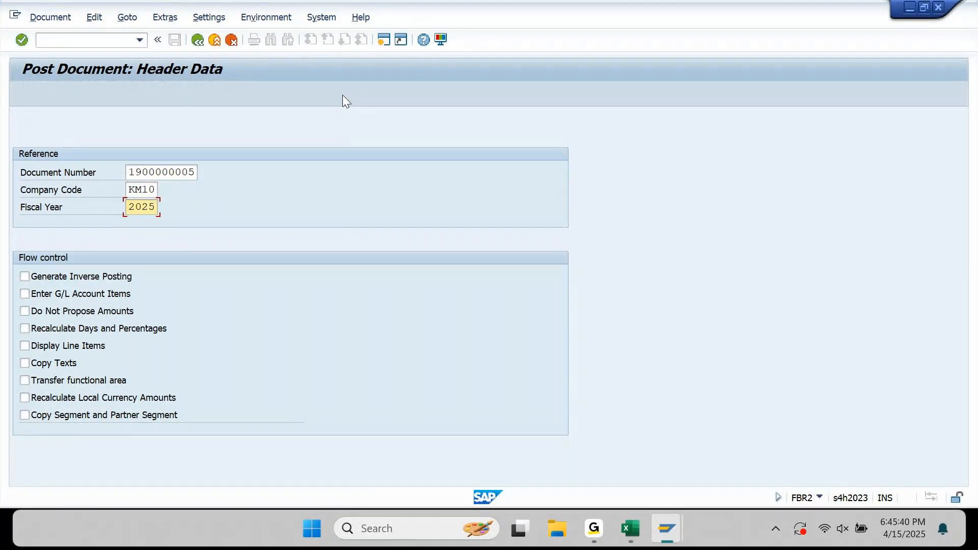
key("Return")
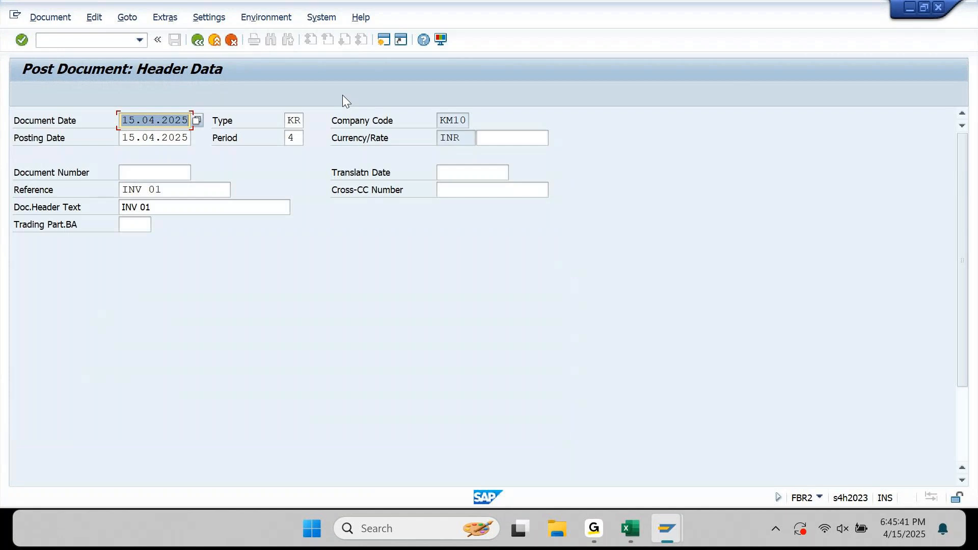
key("Tab")
key("Tab")
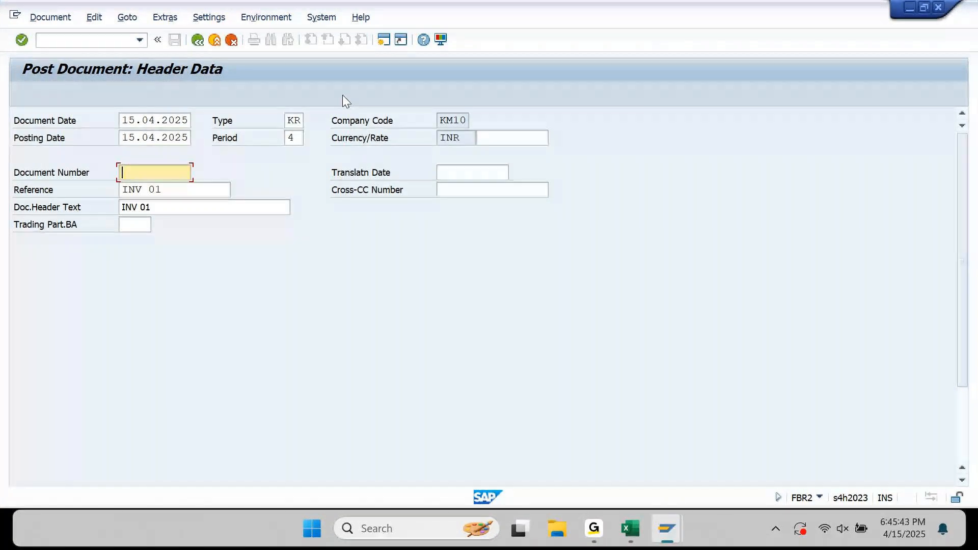
key("Tab")
key("End")
key("BackSpace")
type("2")
key("Tab")
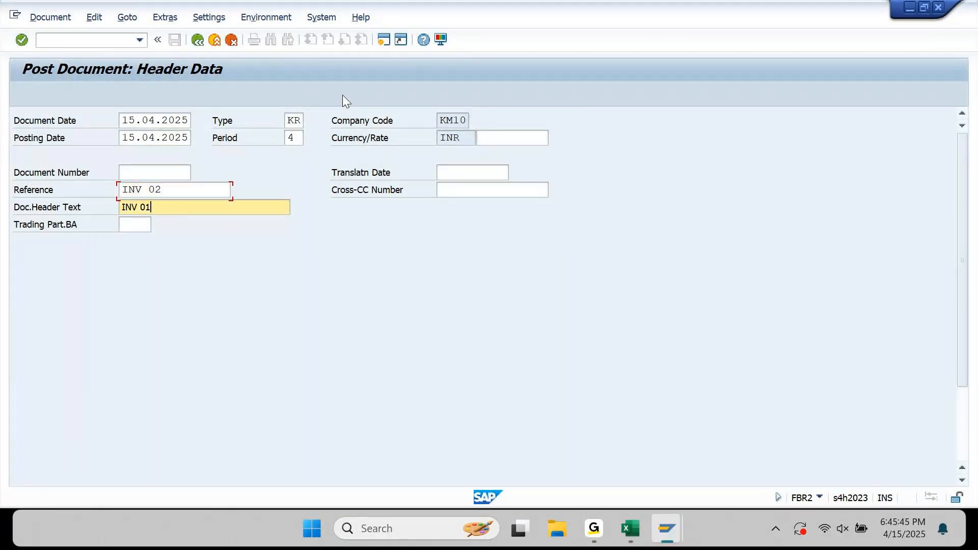
key("BackSpace")
type("2")
key("Return")
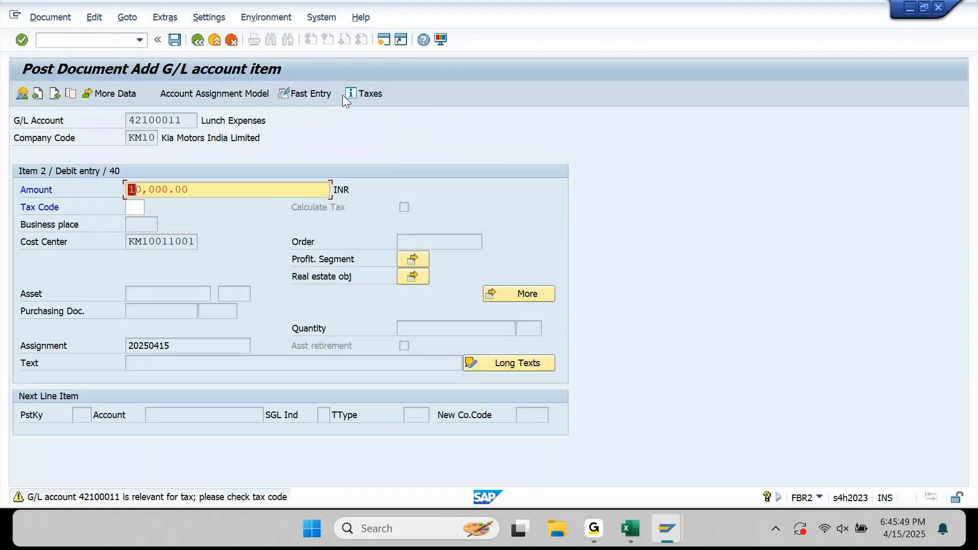
Accept the 20,000.00 Lunch Expenses item with the group currency amount cleared.
key("Return")
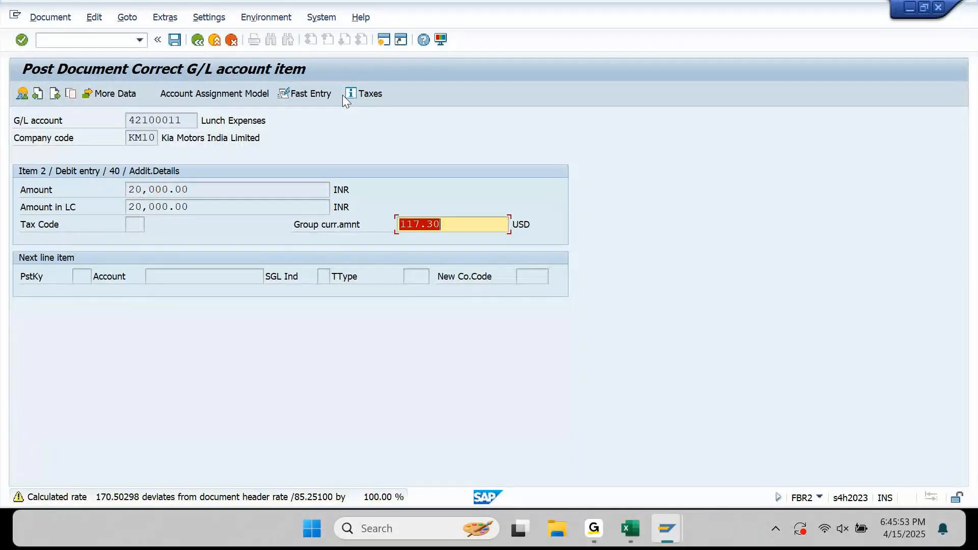
key("Delete")
key("Return")
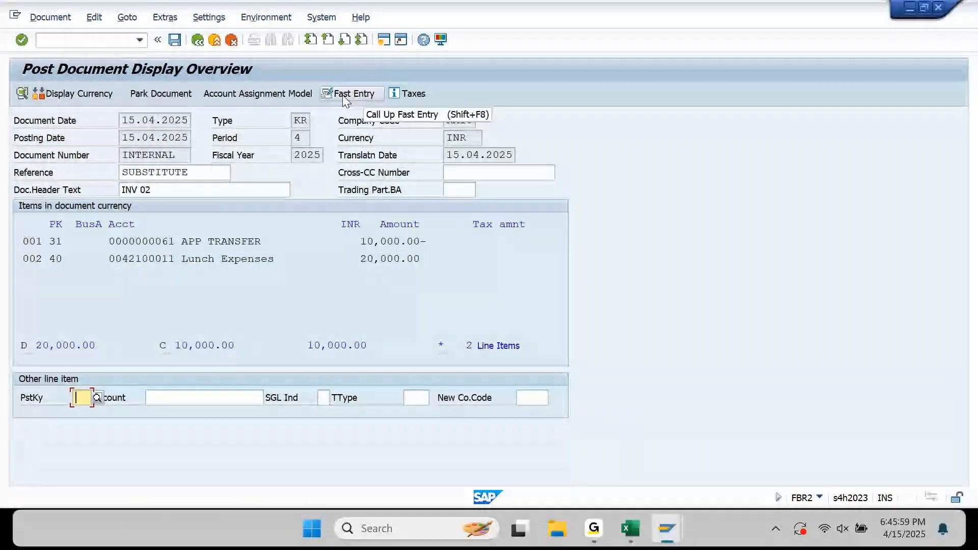
Set the supplier 61 line to the balancing amount and partner bank 002.
double_click(246, 241)
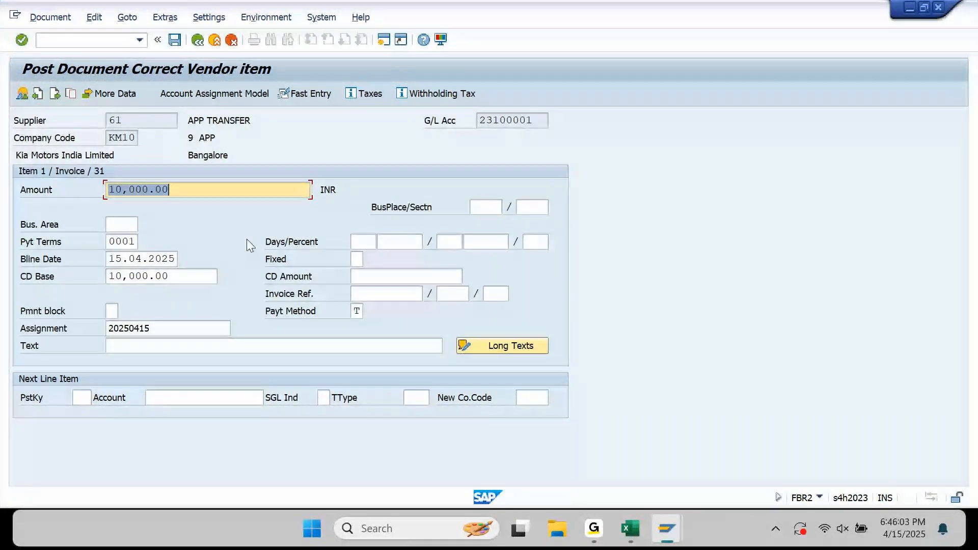
type("*")
key("Return")
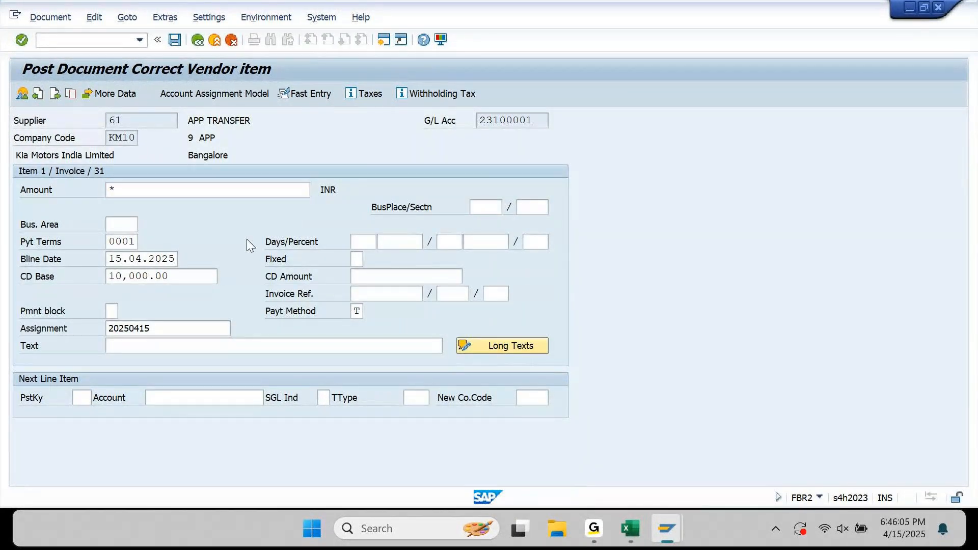
key("Delete")
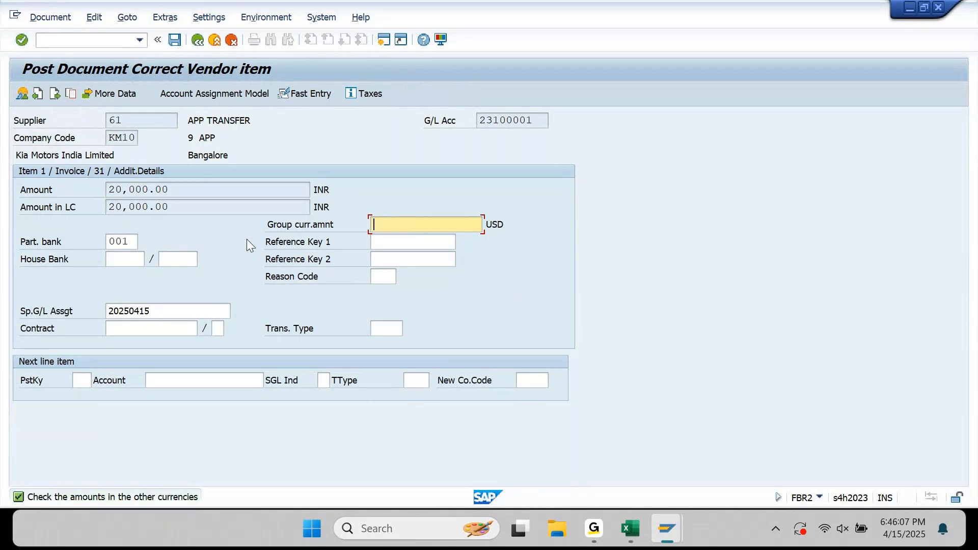
key("Return")
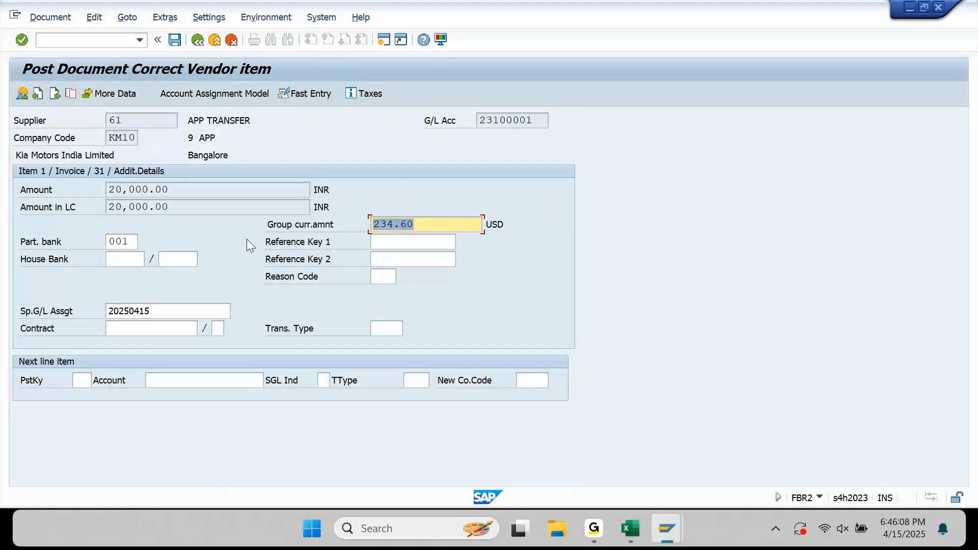
left_click(136, 245)
key("BackSpace")
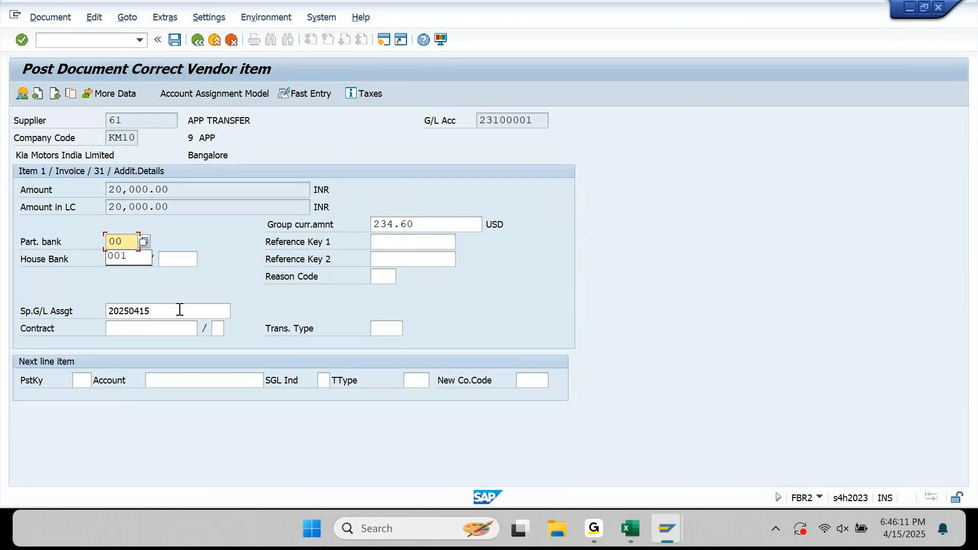
type("2")
key("shift+Tab")
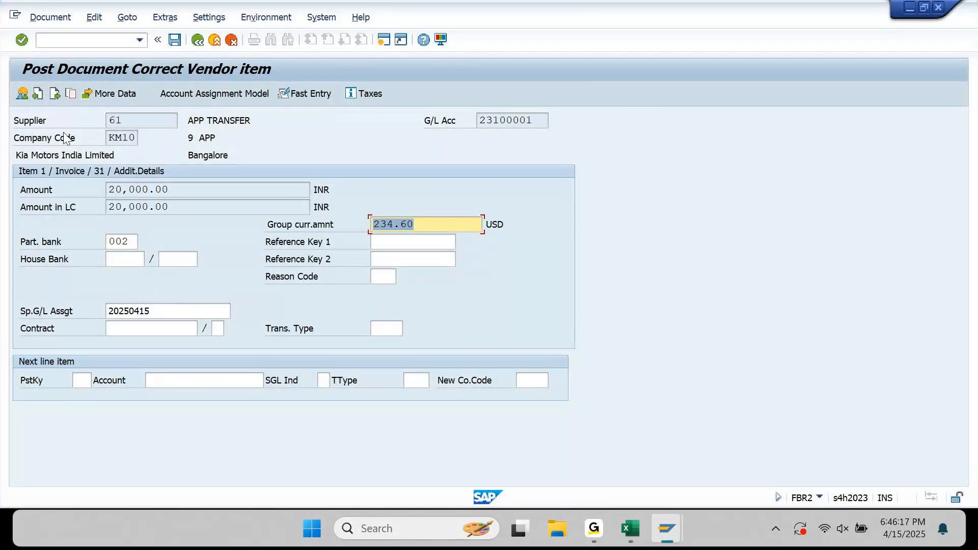
left_click(50, 17)
left_click(58, 82)
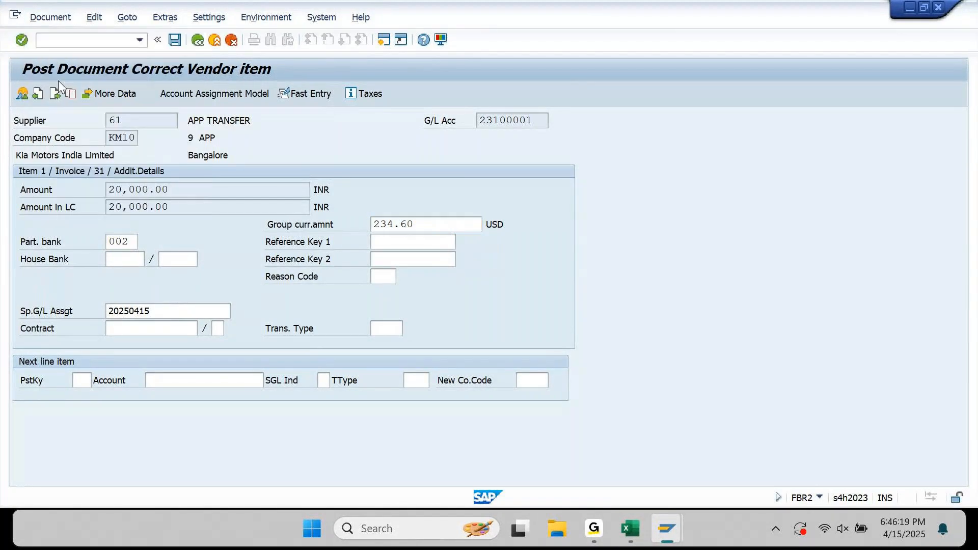
left_click_drag(222, 175, 29, 174)
key("BackSpace")
key("Down")
key("Return")
key("Return")
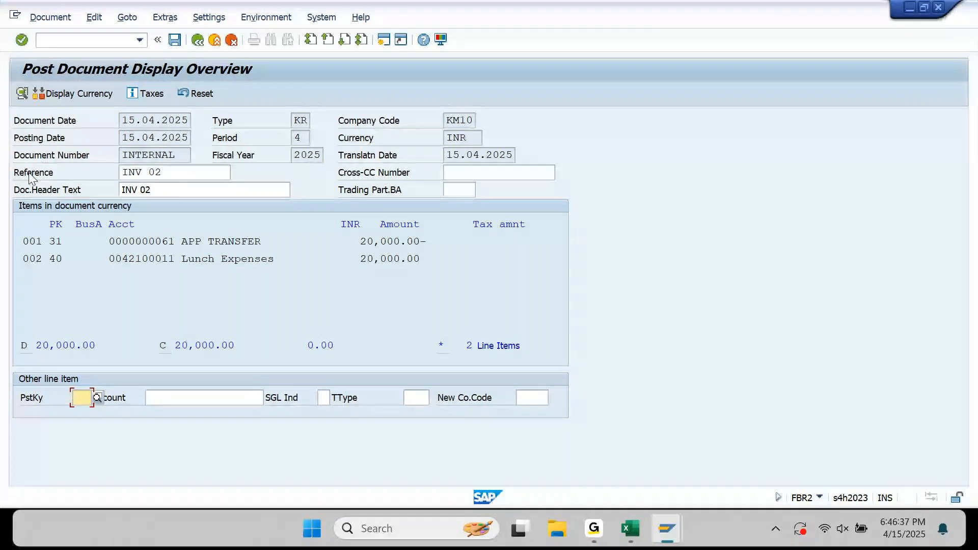
key("ctrl+s")
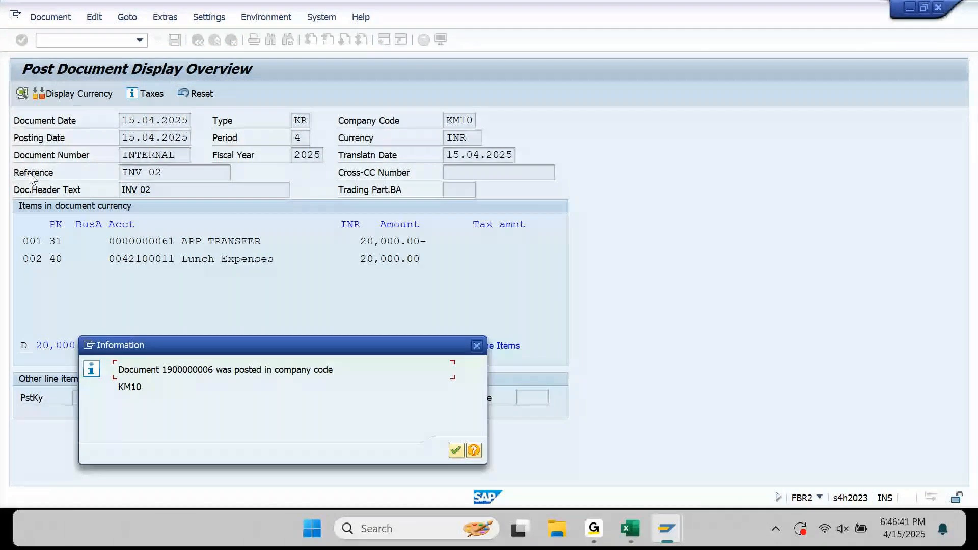
key("Return")
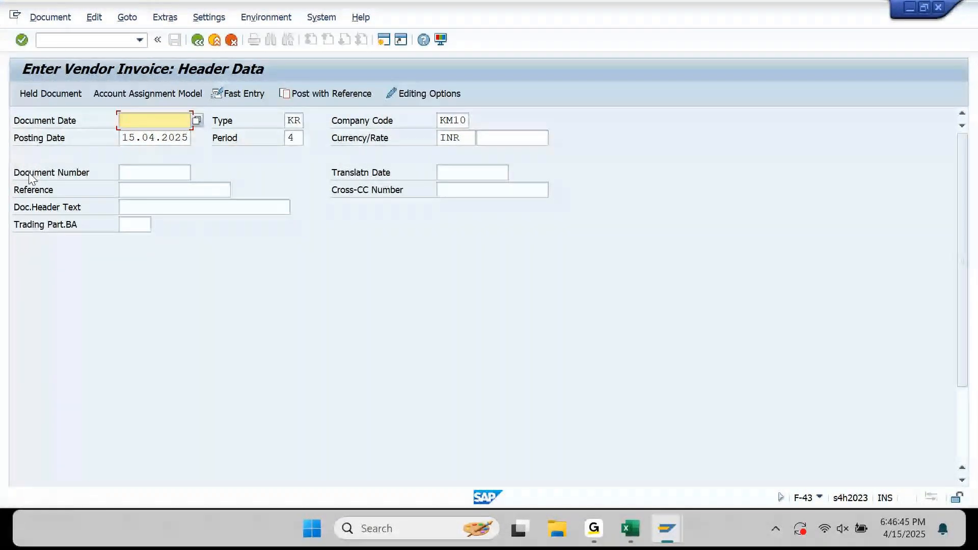
left_click(323, 96)
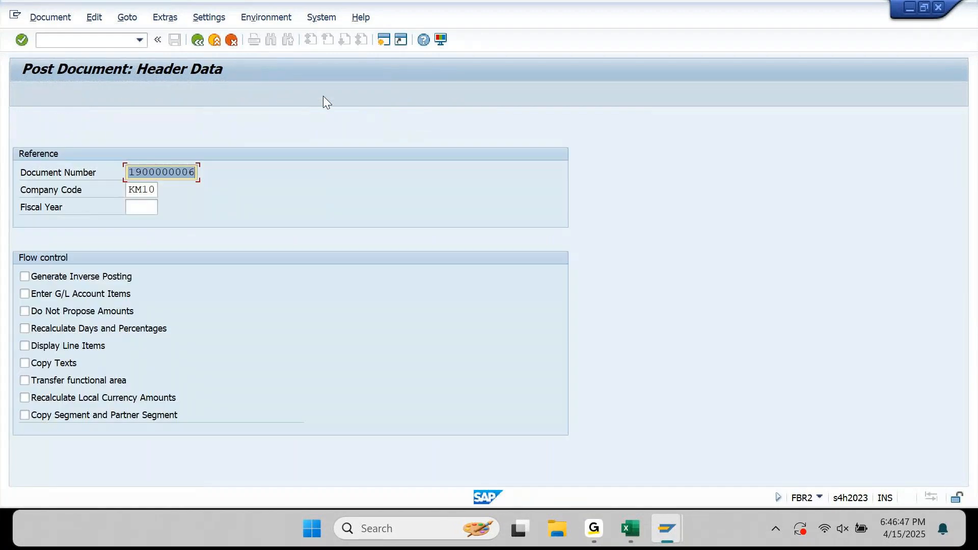
key("Tab")
key("Tab")
type("2025")
key("Return")
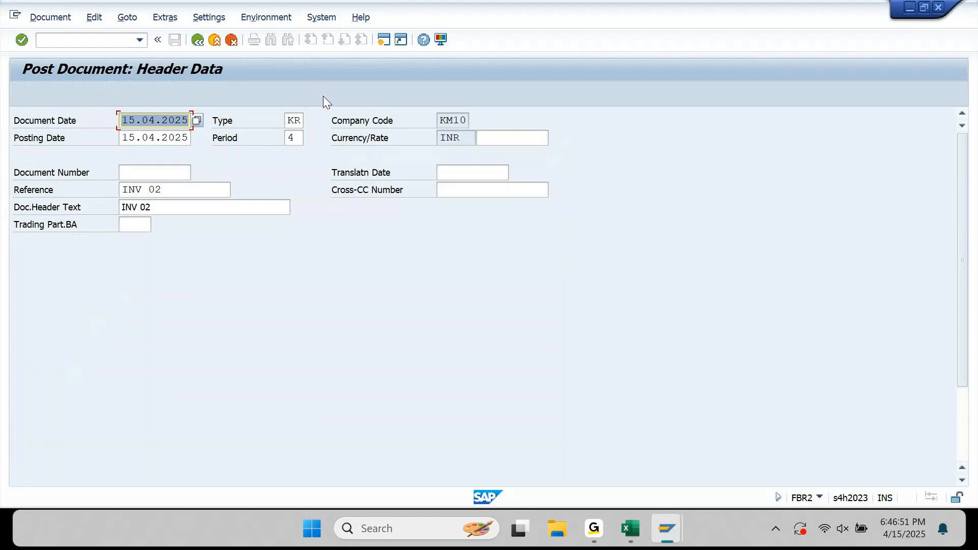
left_click(208, 197)
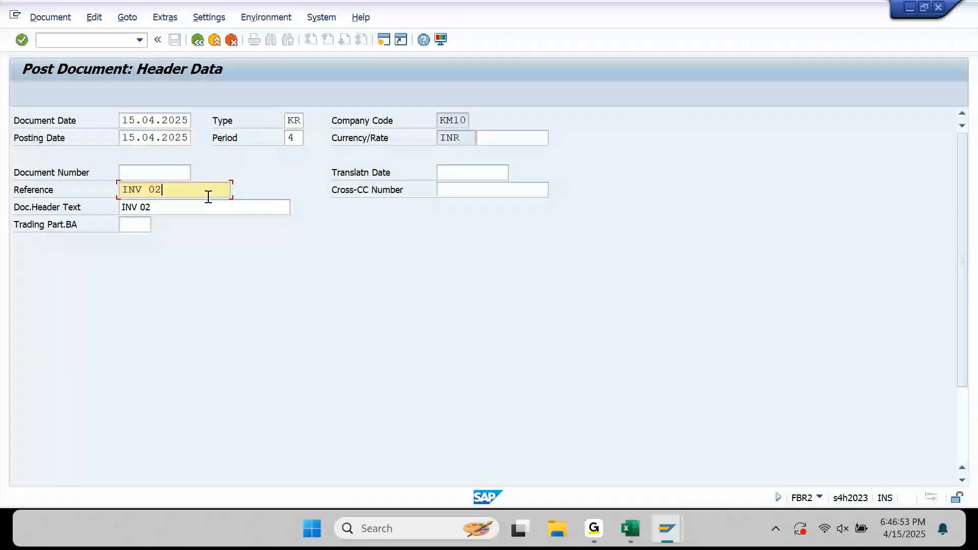
key("BackSpace")
type("3")
key("Tab")
key("BackSpace")
type("3")
key("Return")
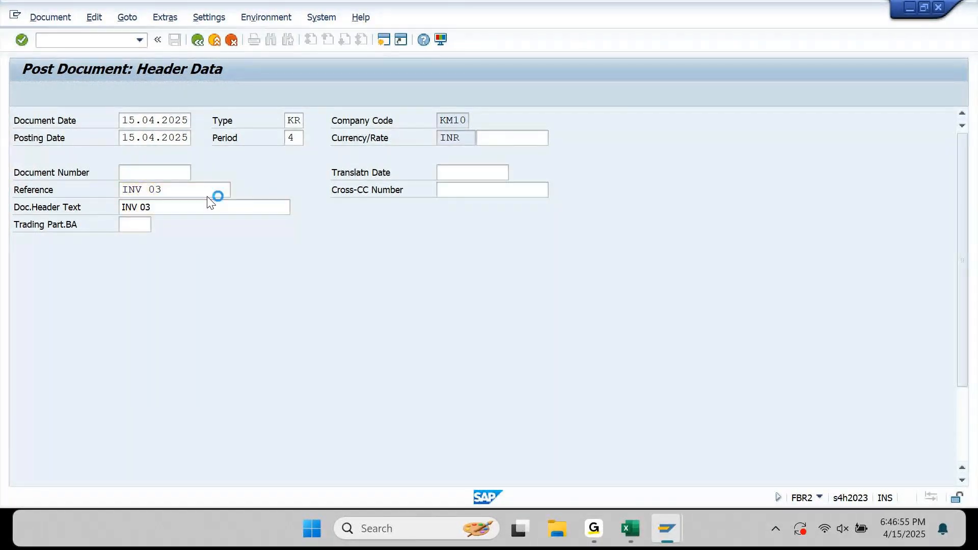
Set the G/L and supplier line amounts to 30,000 and recalculate the group currency amounts.
type("30,000")
key("Return")
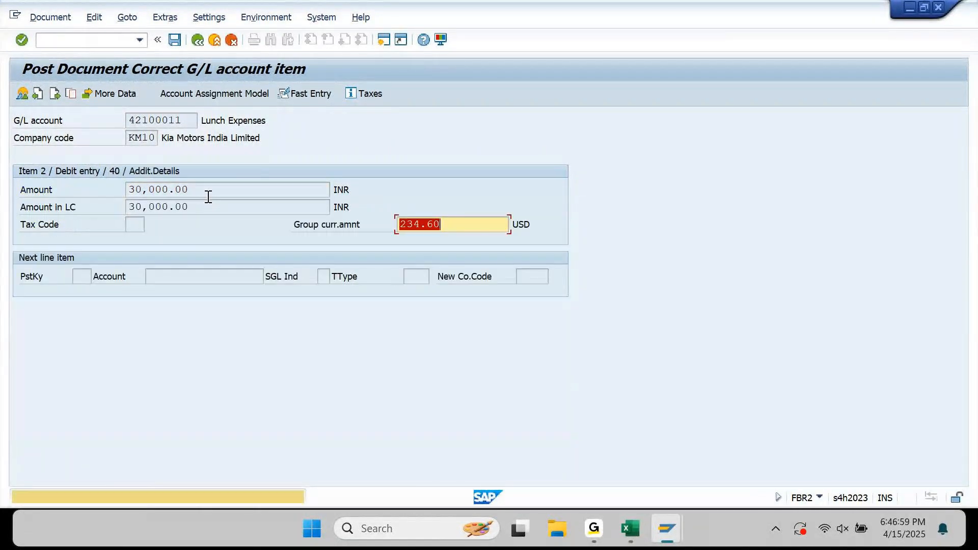
key("BackSpace")
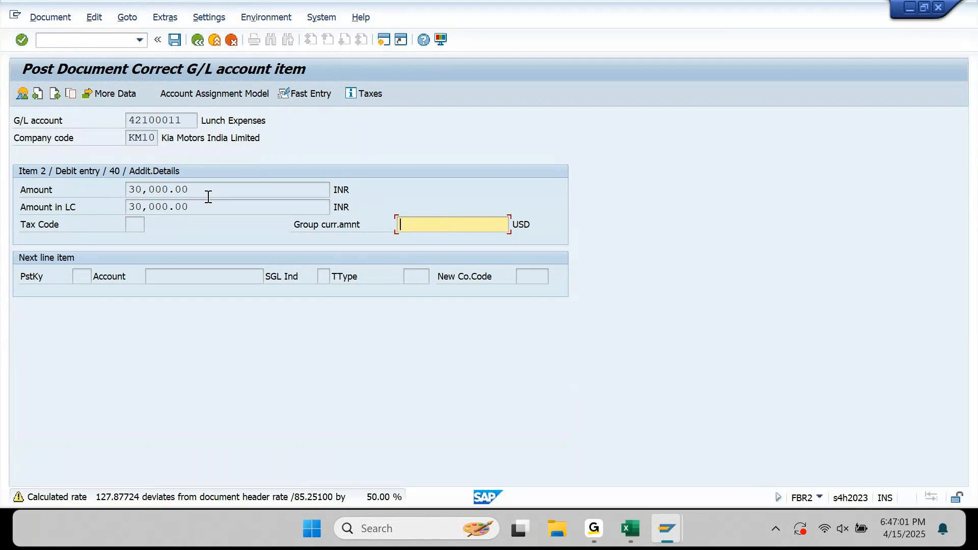
key("Return")
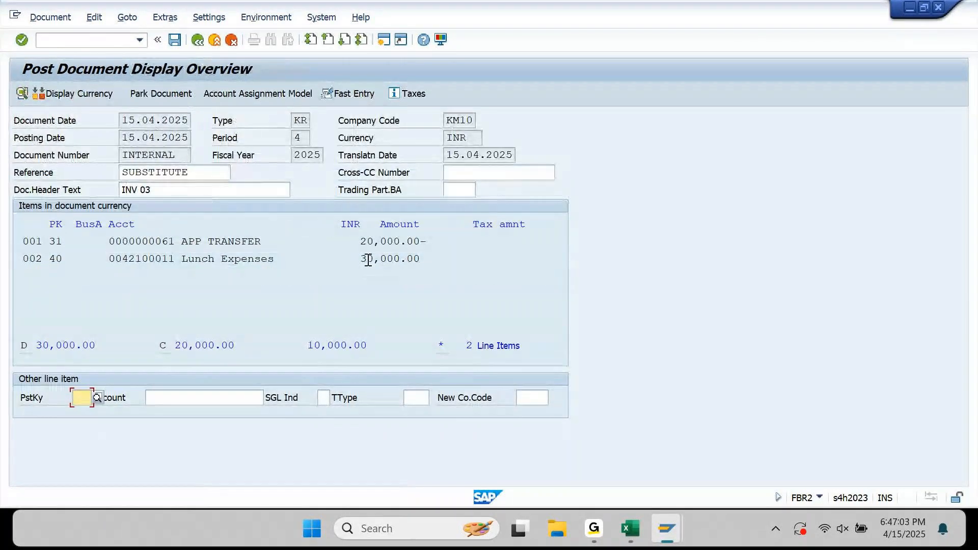
double_click(379, 242)
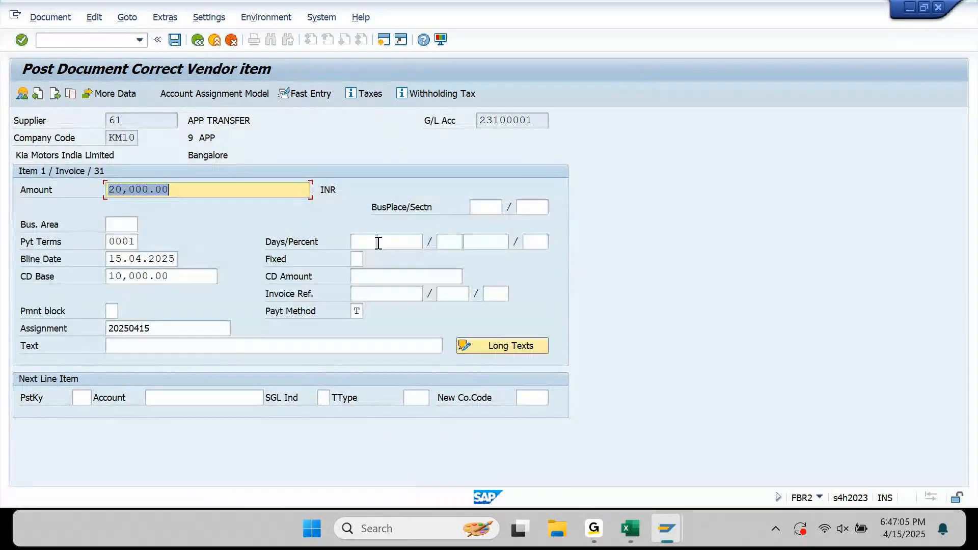
key("BackSpace")
type("30000")
key("Return")
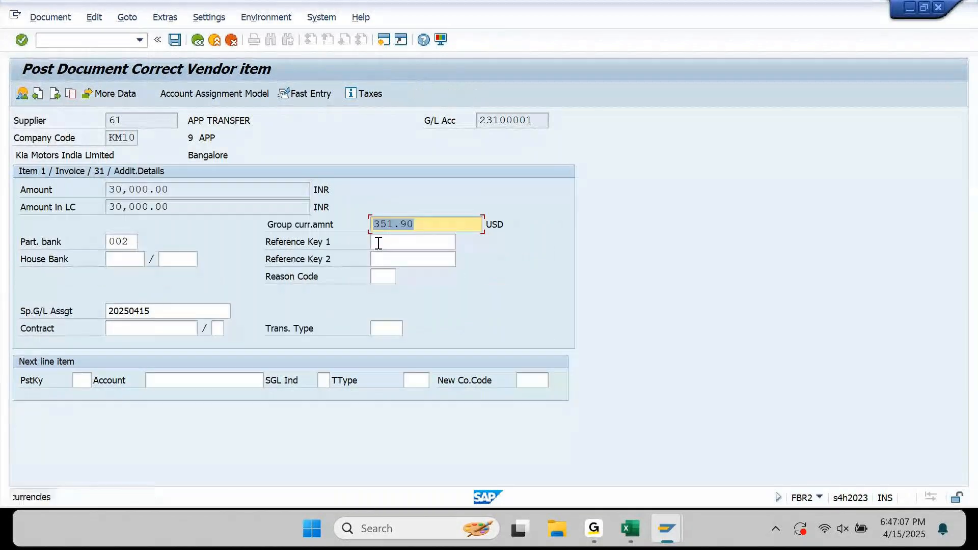
key("BackSpace")
key("Return")
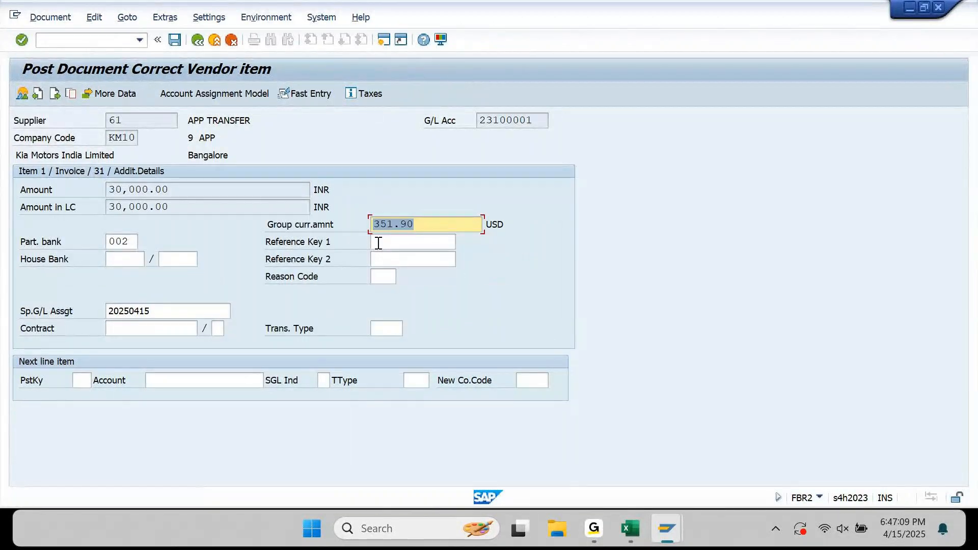
Change the supplier line's partner bank type to 003.
left_click(132, 255)
left_click(133, 245)
key("BackSpace")
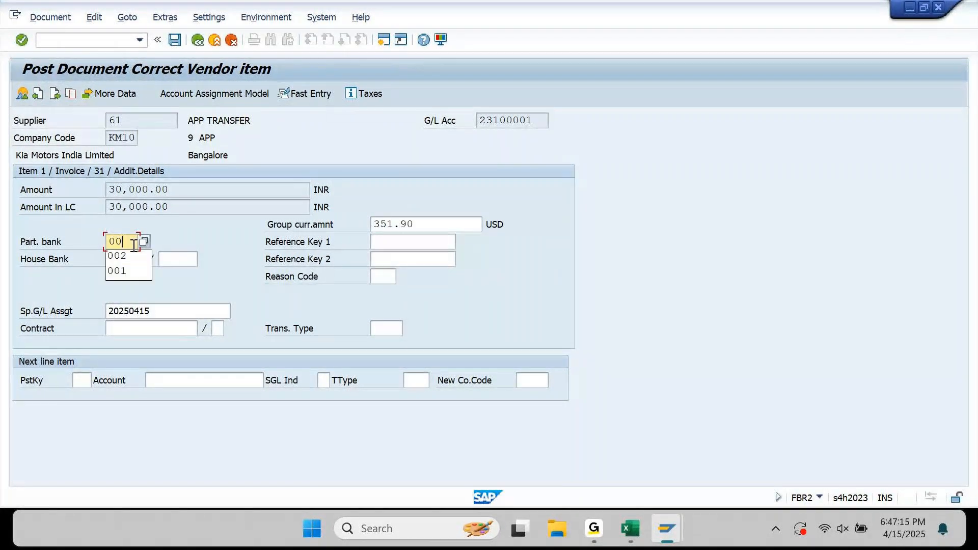
type("3")
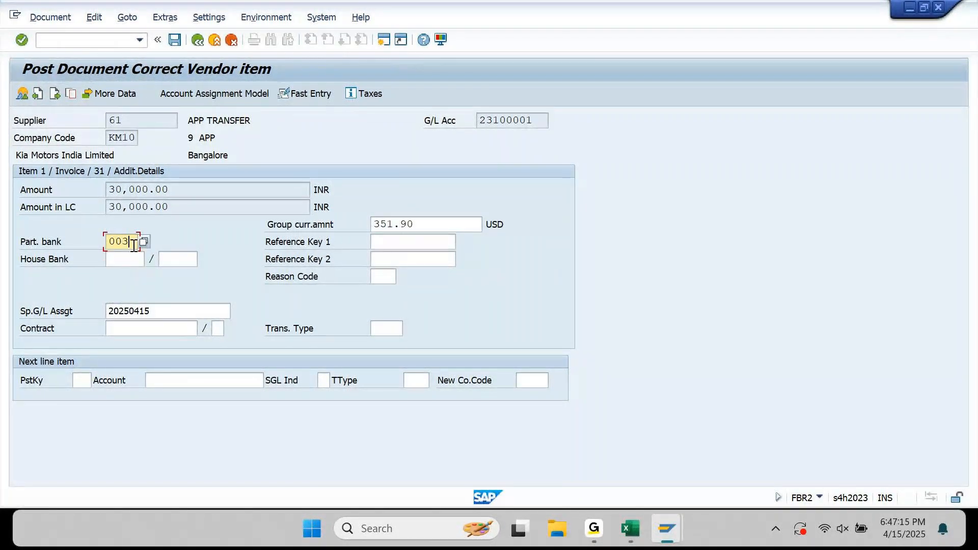
key("Return")
key("alt+d")
key("s")
key("ctrl+s")
key("Return")
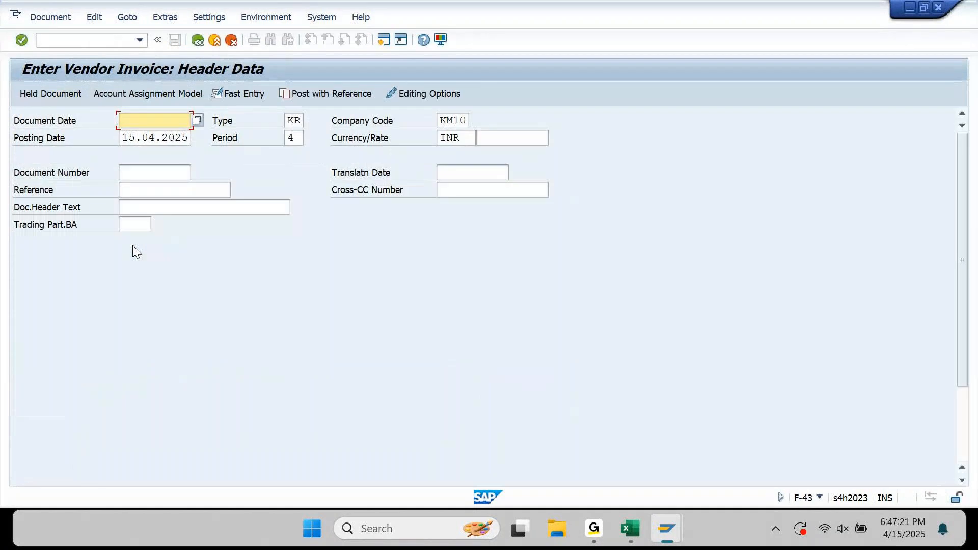
left_click(96, 41)
type("/N")
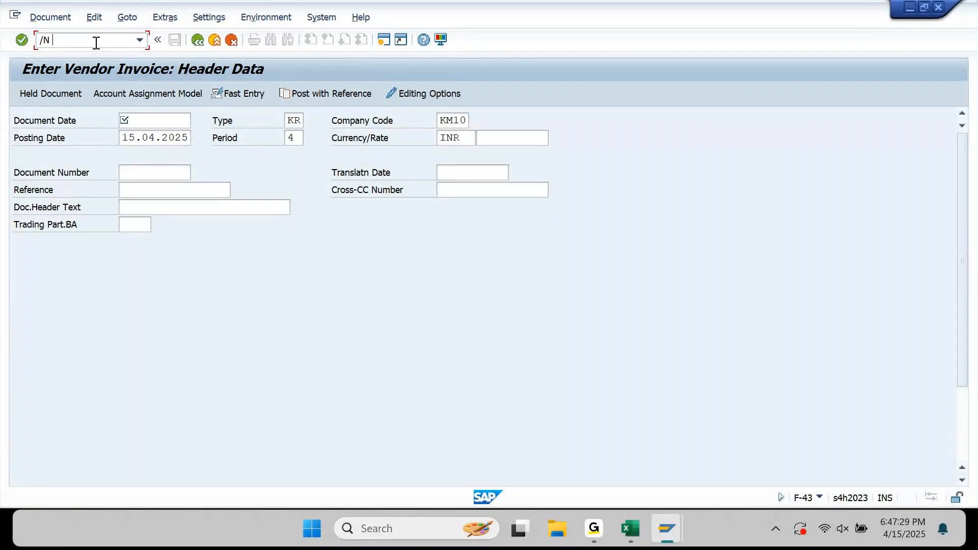
type("FBL1N")
key("Return")
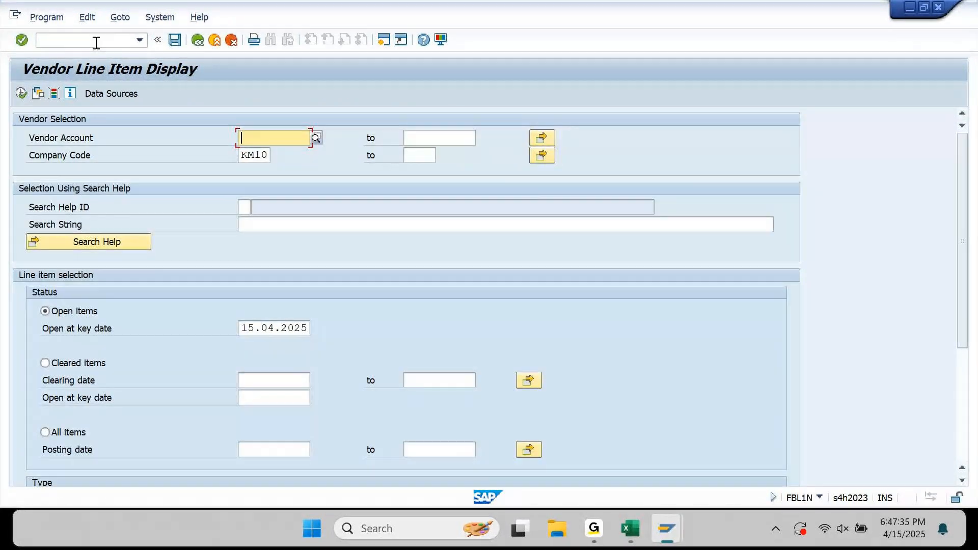
type("61")
key("Return")
left_click(21, 93)
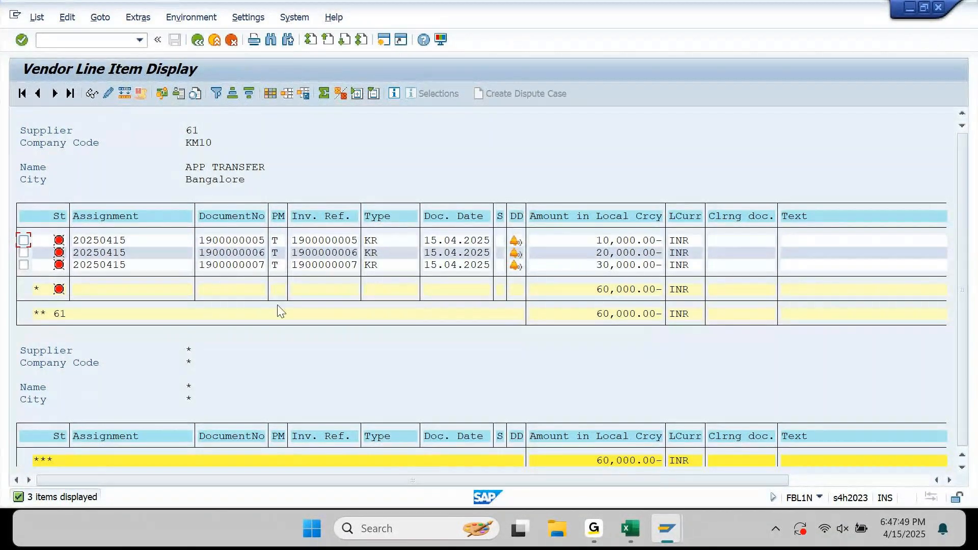
left_click_drag(636, 478, 828, 498)
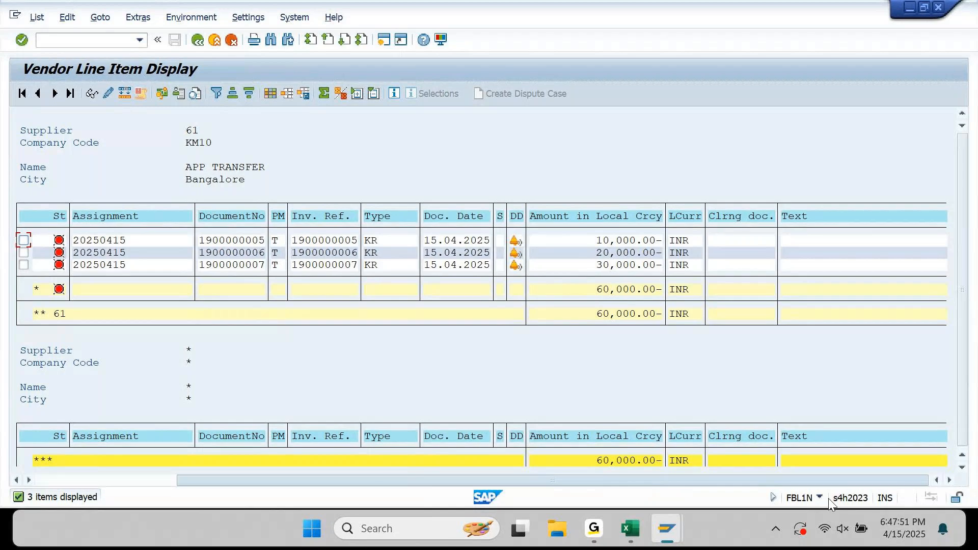
left_click(130, 481)
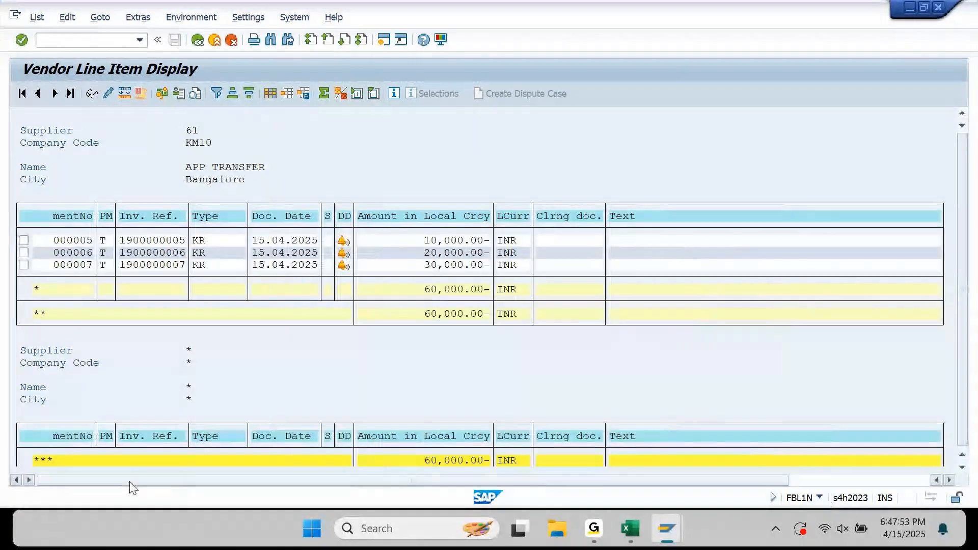
left_click(270, 93)
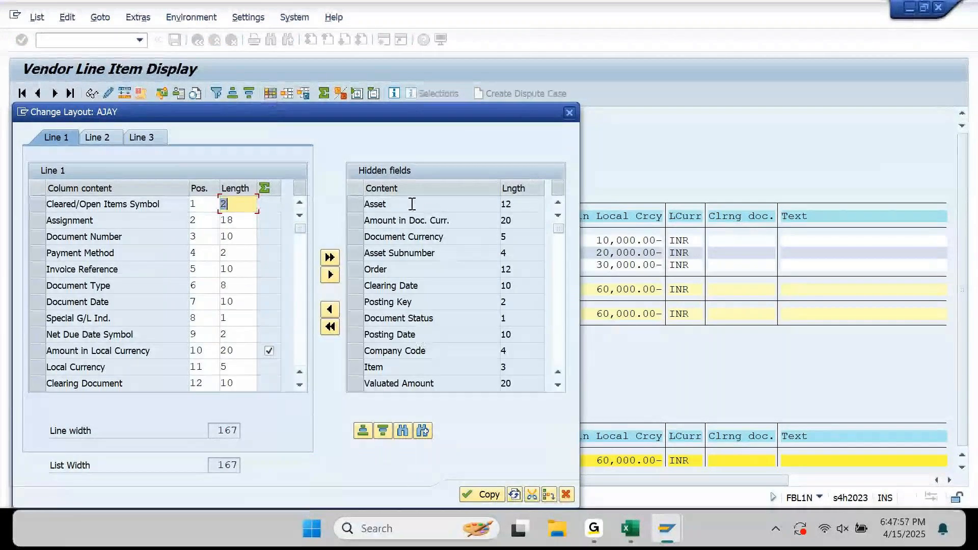
left_click(405, 220)
left_click(386, 431)
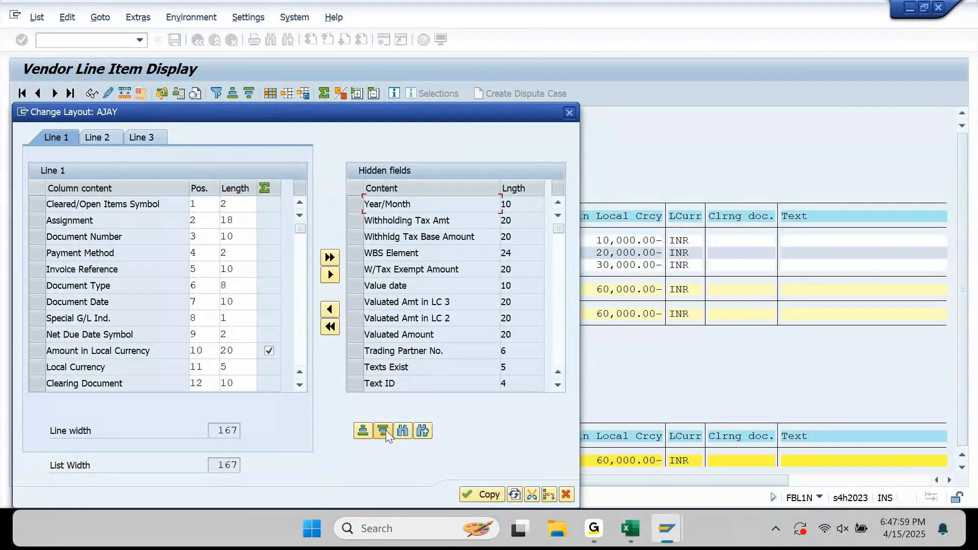
left_click(560, 331)
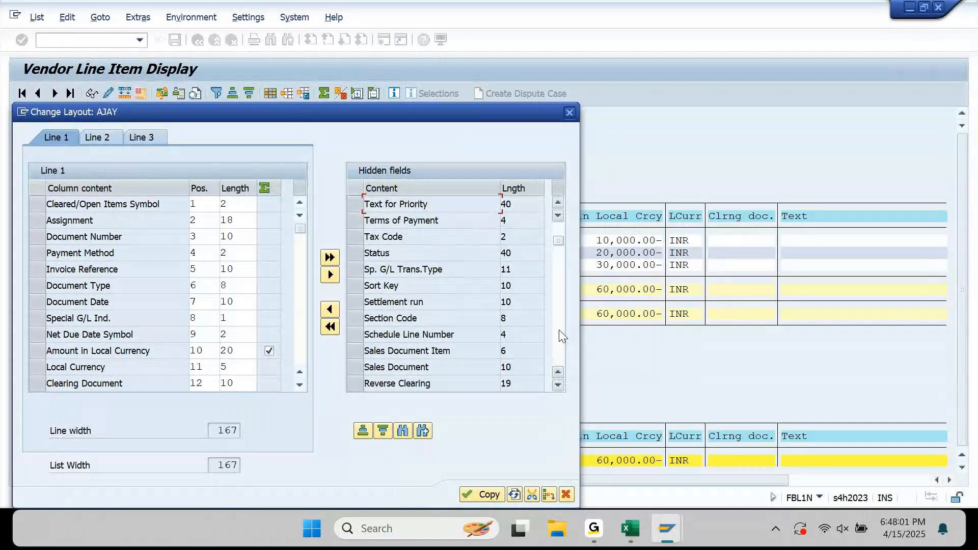
left_click(559, 330)
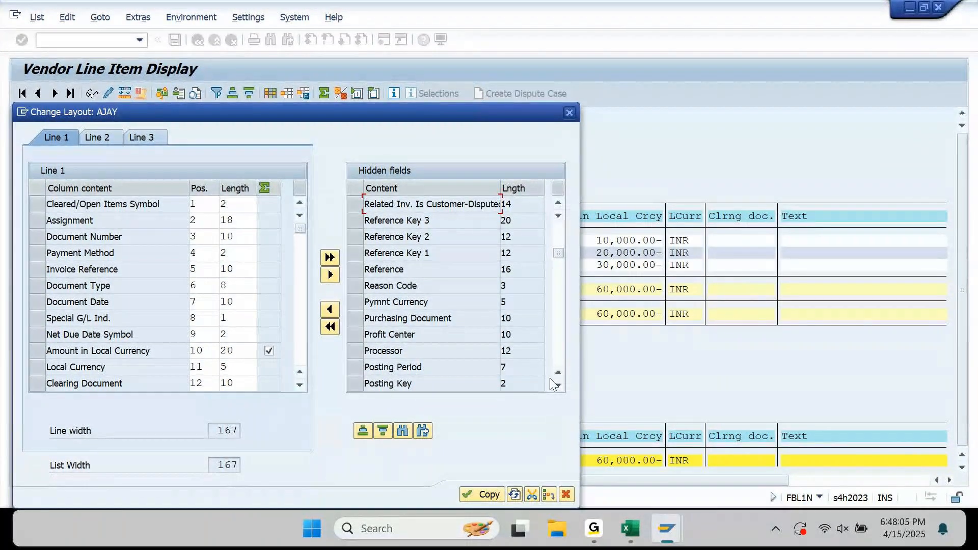
left_click(559, 277)
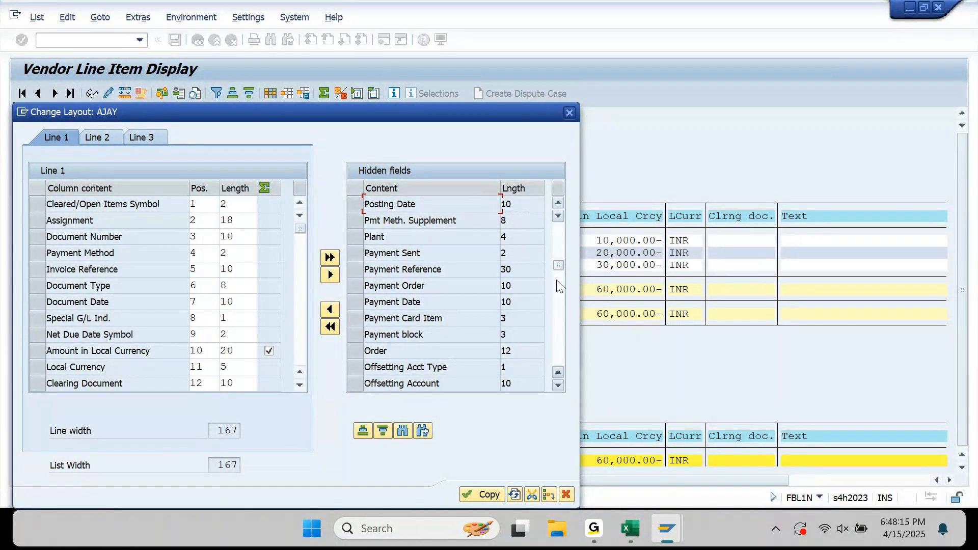
scroll(558, 284, "down", 3)
scroll(562, 236, "up", 3)
scroll(561, 235, "up", 4)
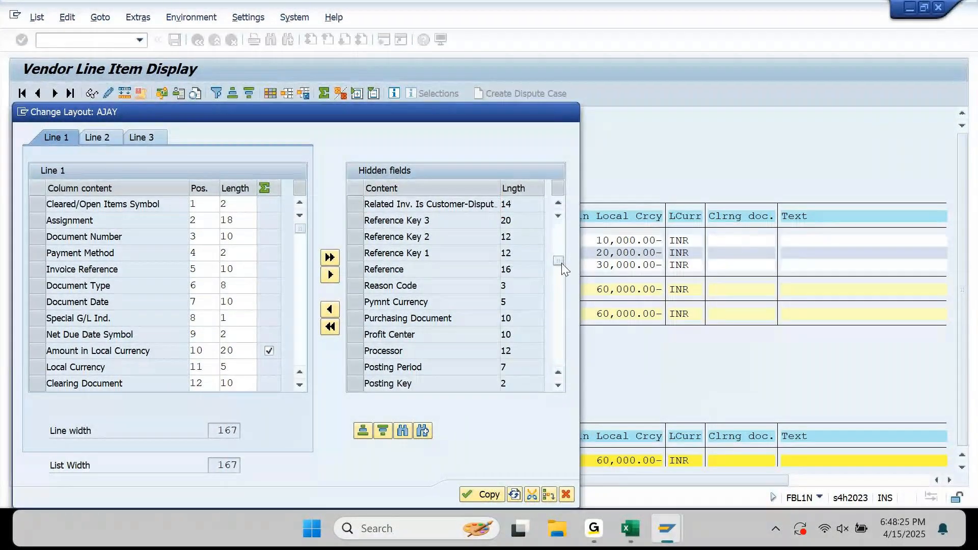
scroll(561, 264, "down", 2)
left_click_drag(561, 264, 561, 282)
left_click(560, 301)
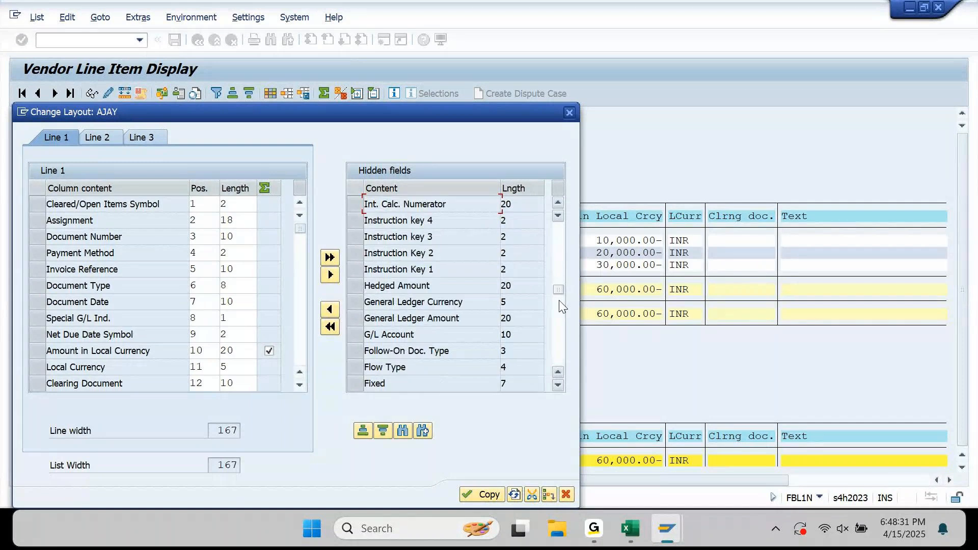
left_click(558, 344)
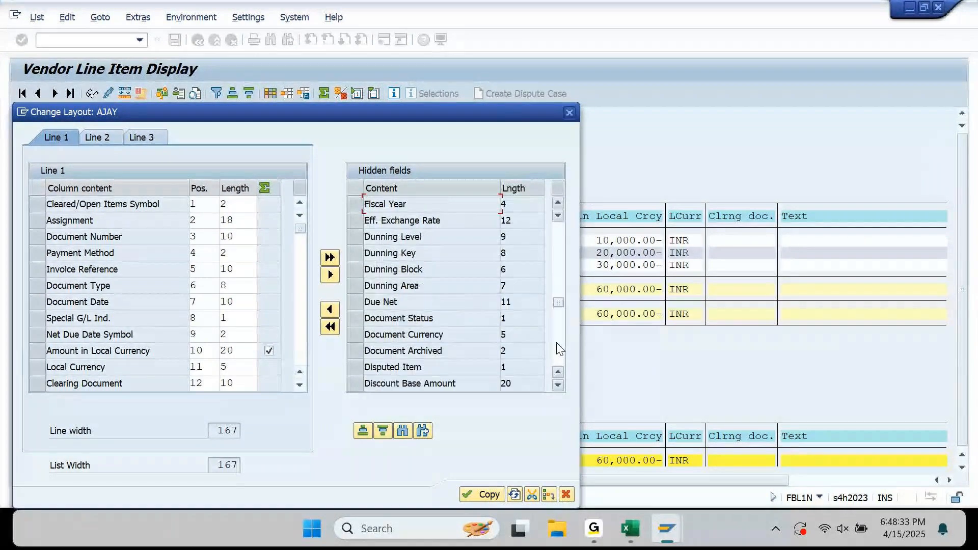
left_click(558, 345)
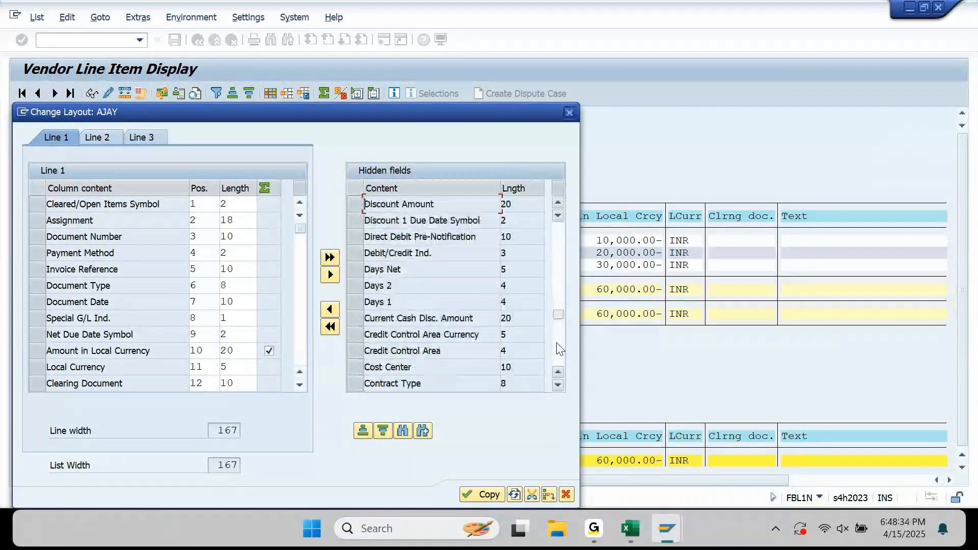
left_click(405, 436)
type("TYPE")
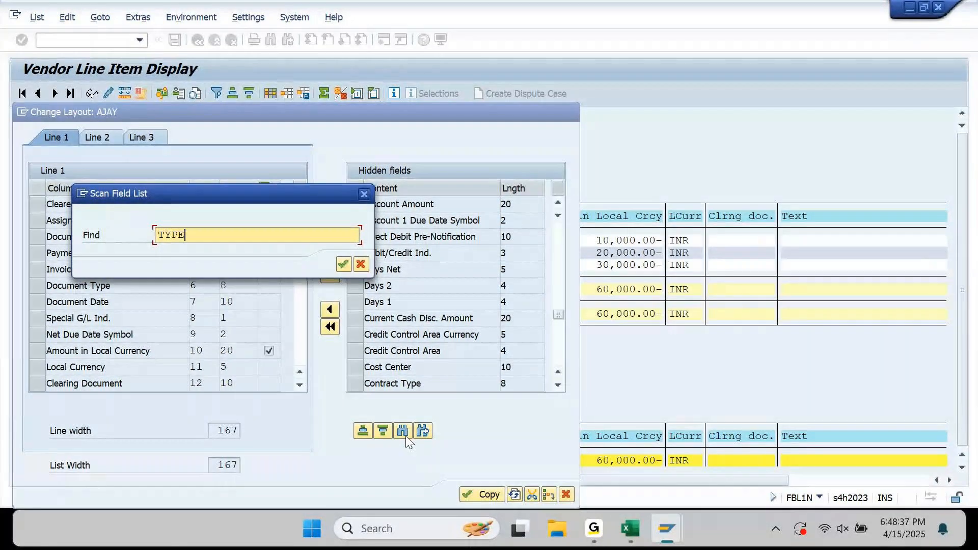
key("Return")
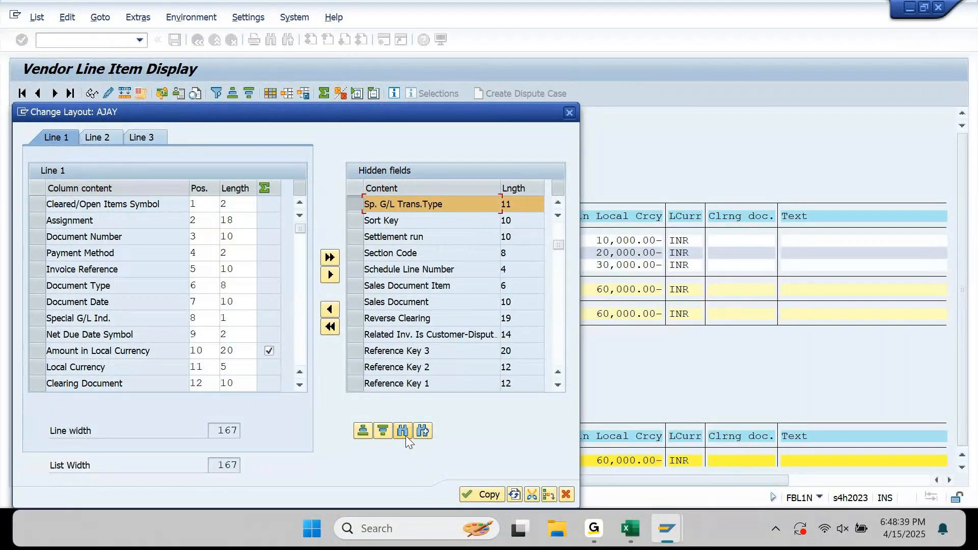
left_click(427, 433)
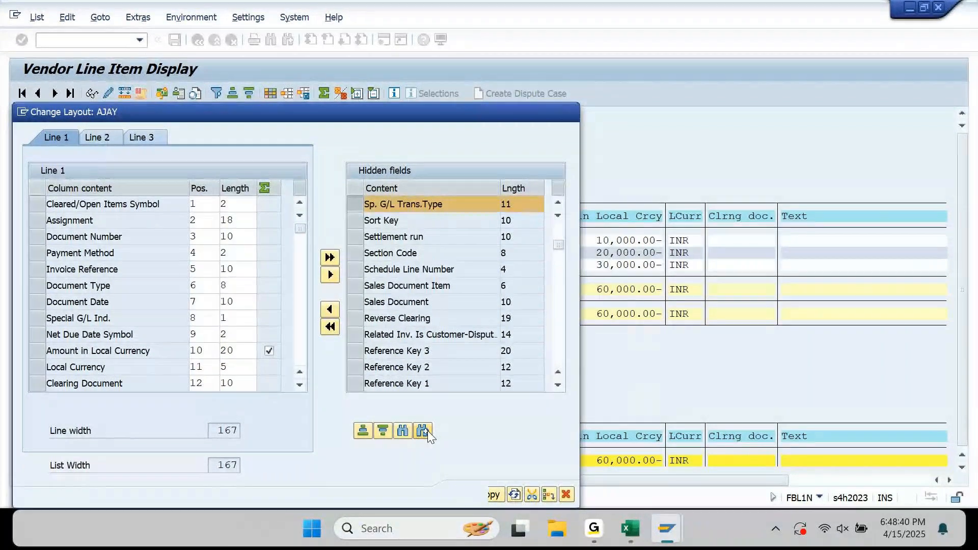
left_click(423, 432)
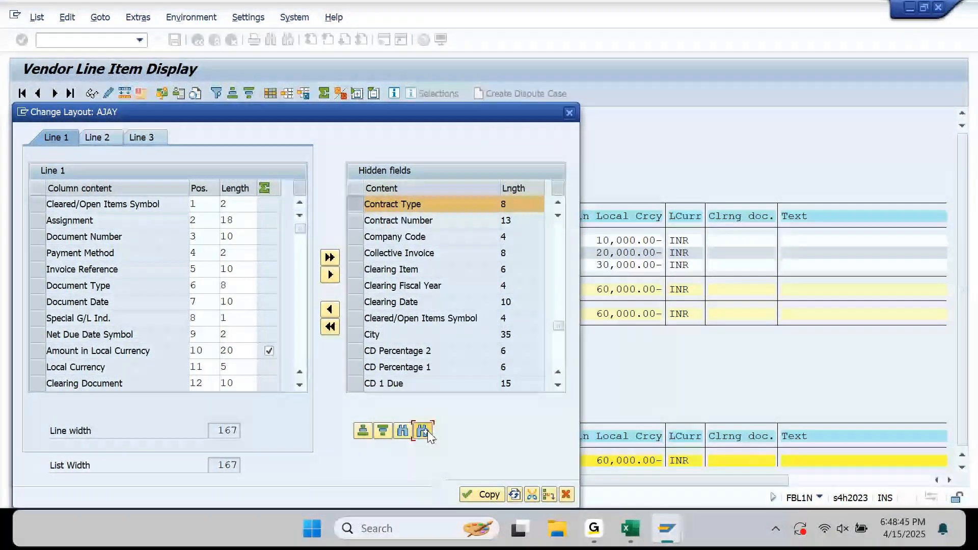
left_click(427, 433)
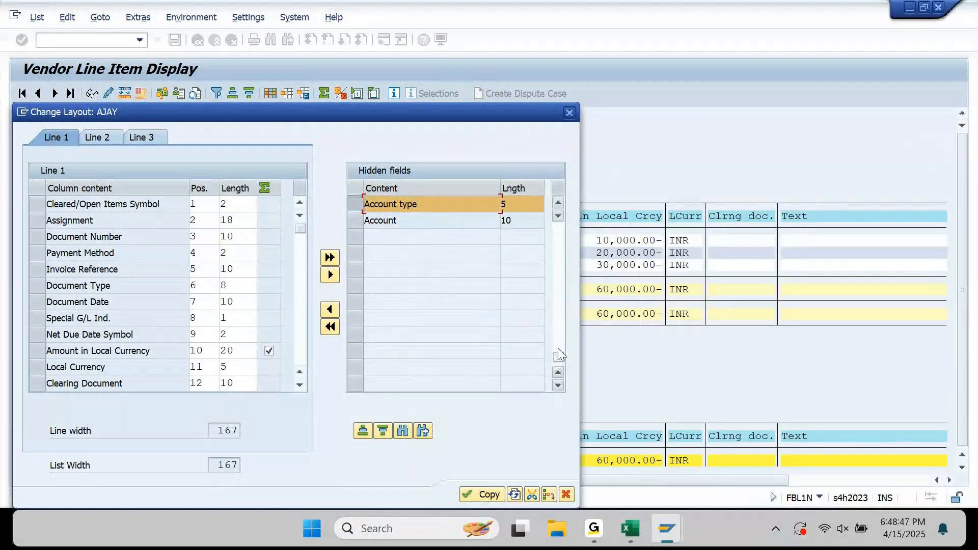
left_click_drag(559, 361, 557, 213)
left_click(568, 111)
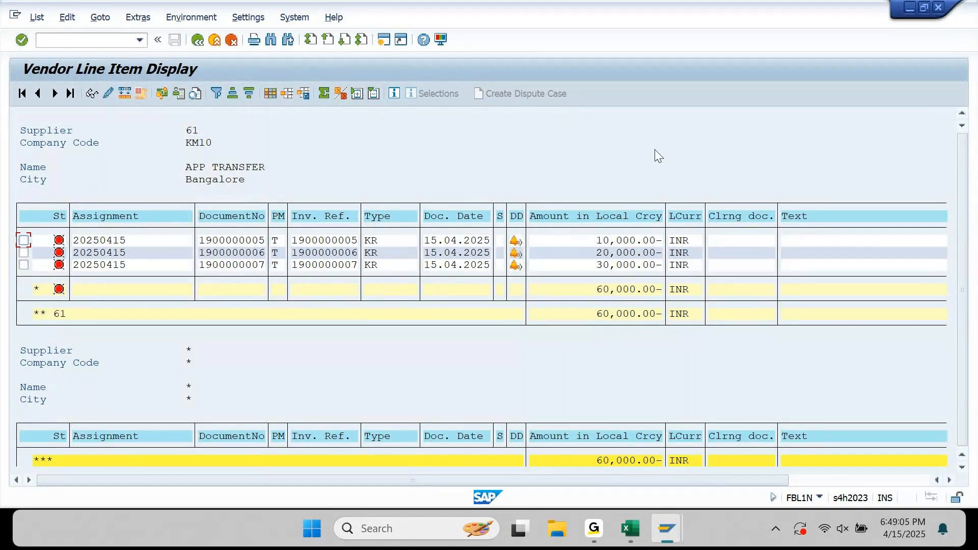
Start transaction F110 in Easy Access with run date 15.04.2025.
mouse_move(667, 529)
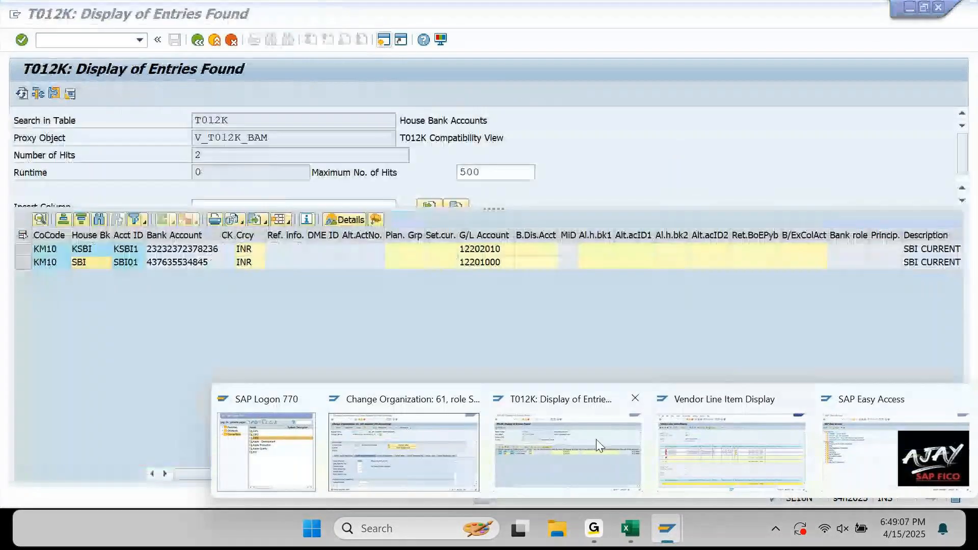
left_click(878, 455)
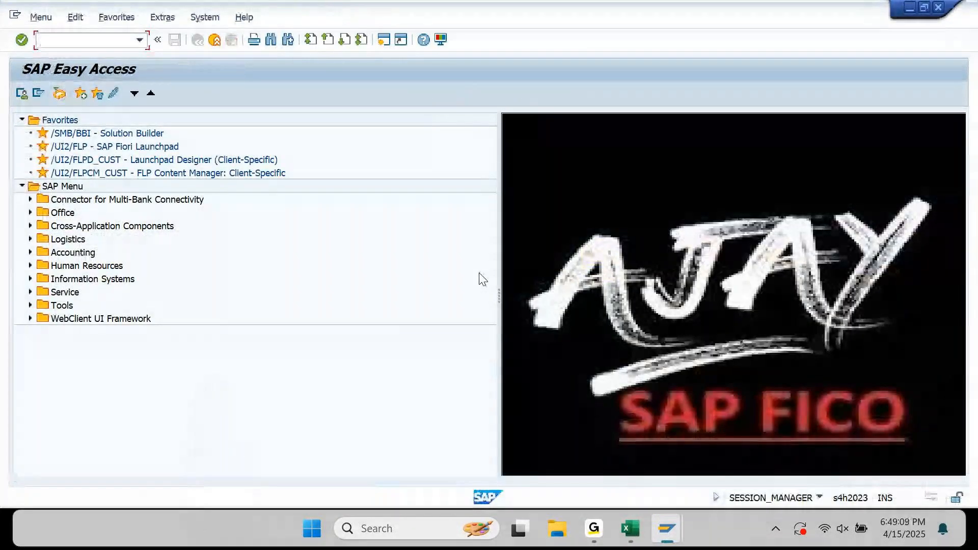
type("F110")
key("Return")
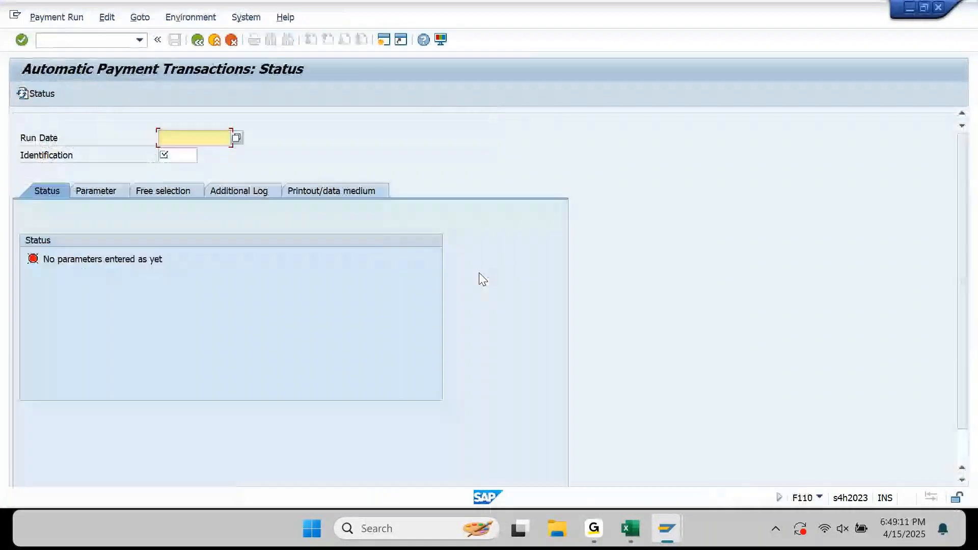
key("Return")
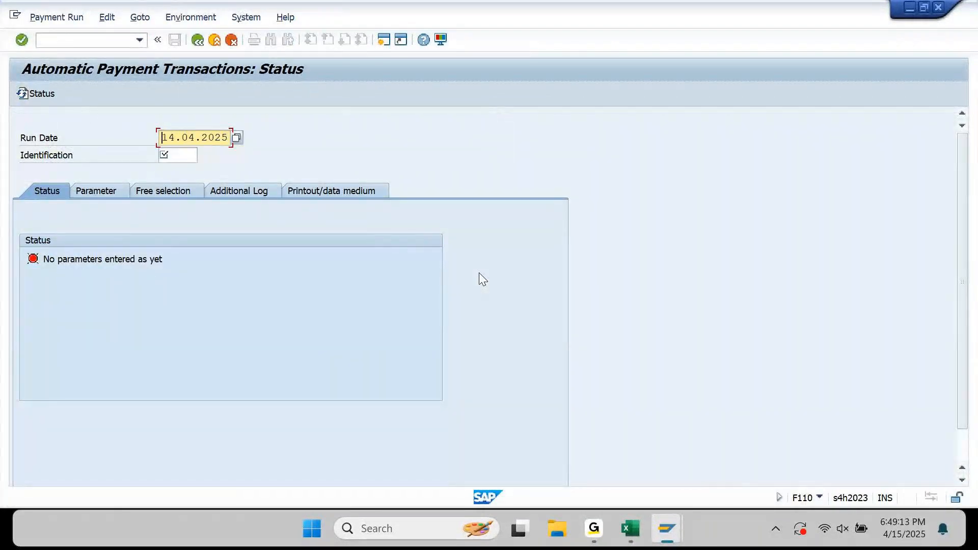
type("15")
key("Tab")
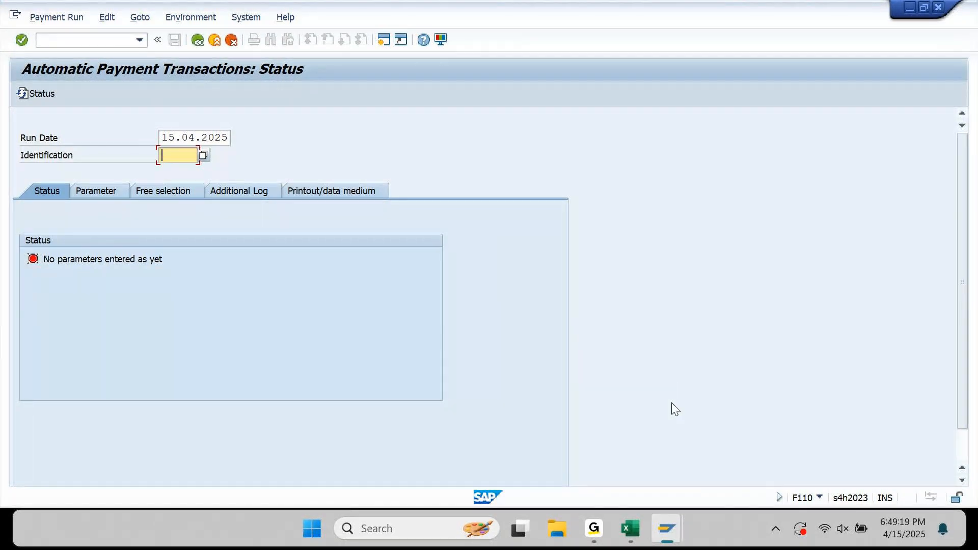
In the supplier 61 business partner window, launch FB03 with /N FB03.
mouse_move(666, 529)
mouse_move(590, 451)
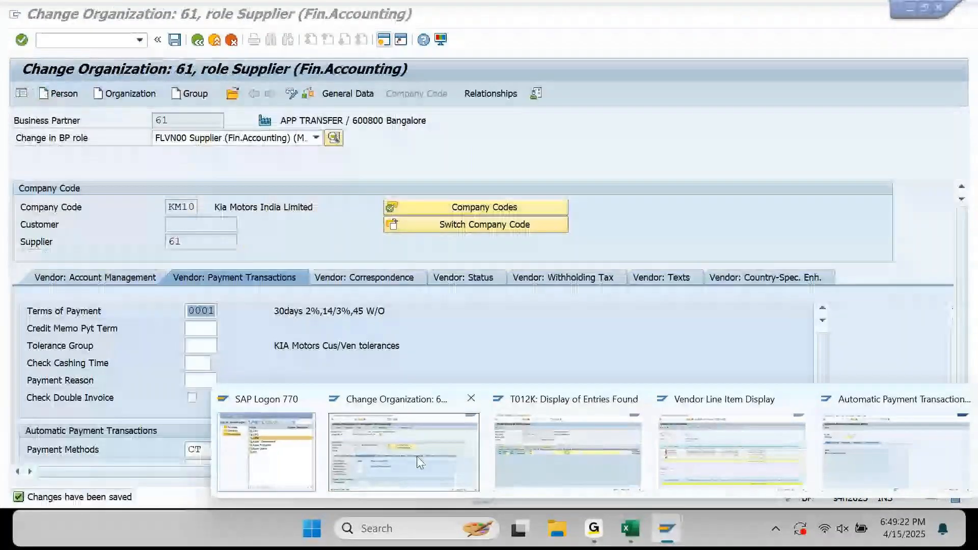
left_click(417, 456)
left_click(72, 40)
type("/")
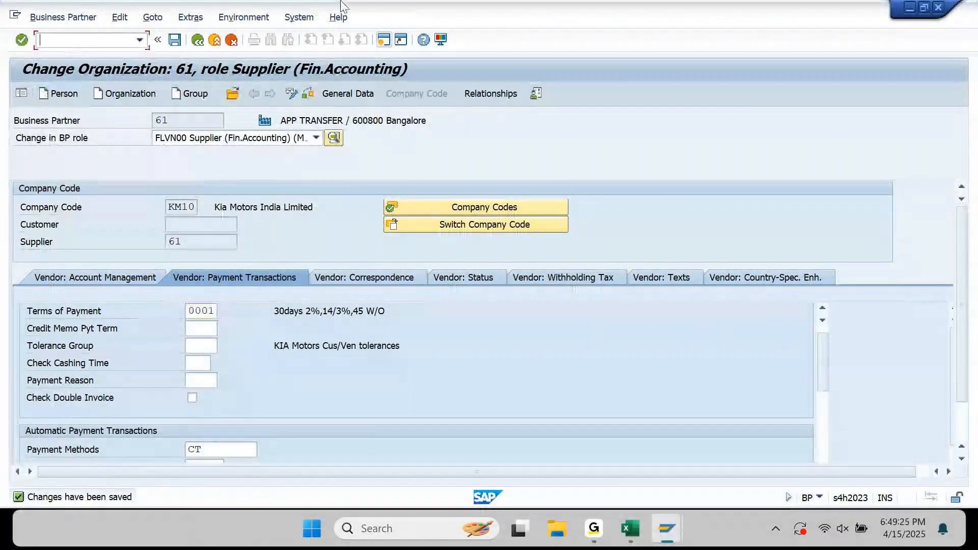
type("N")
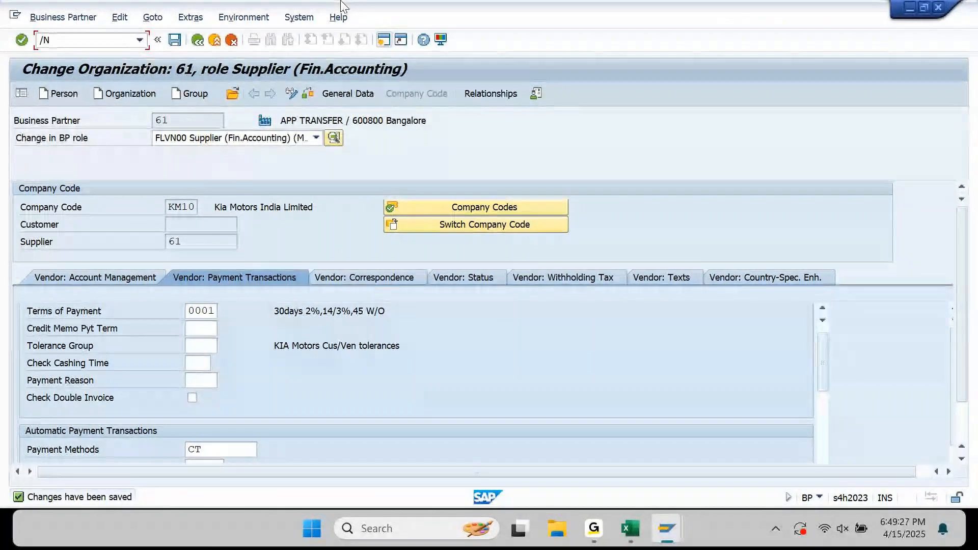
type(" FB03")
key("Return")
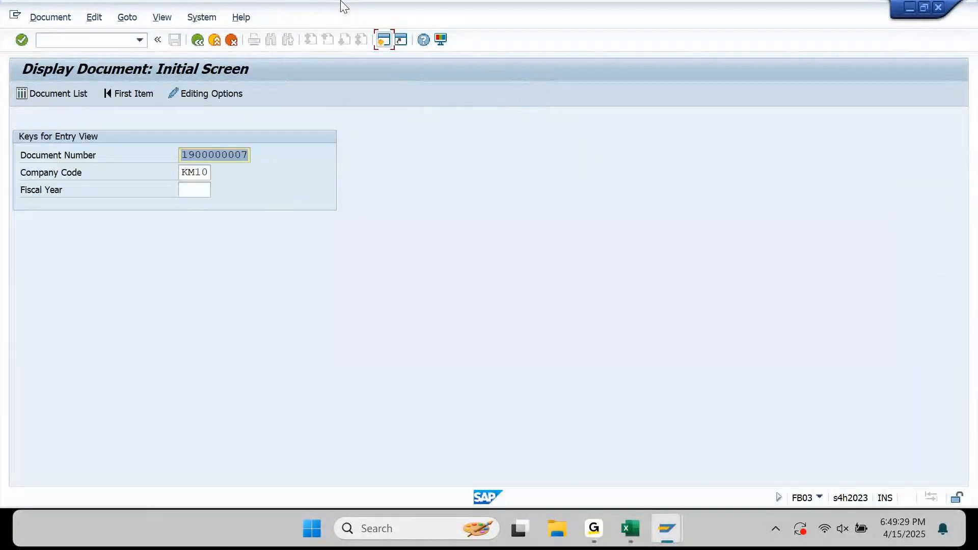
key("Return")
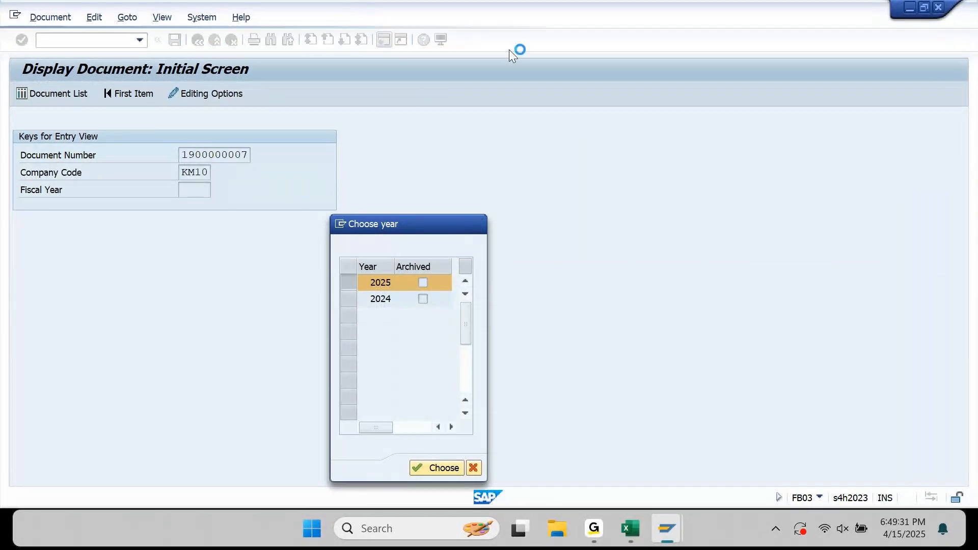
key("Return")
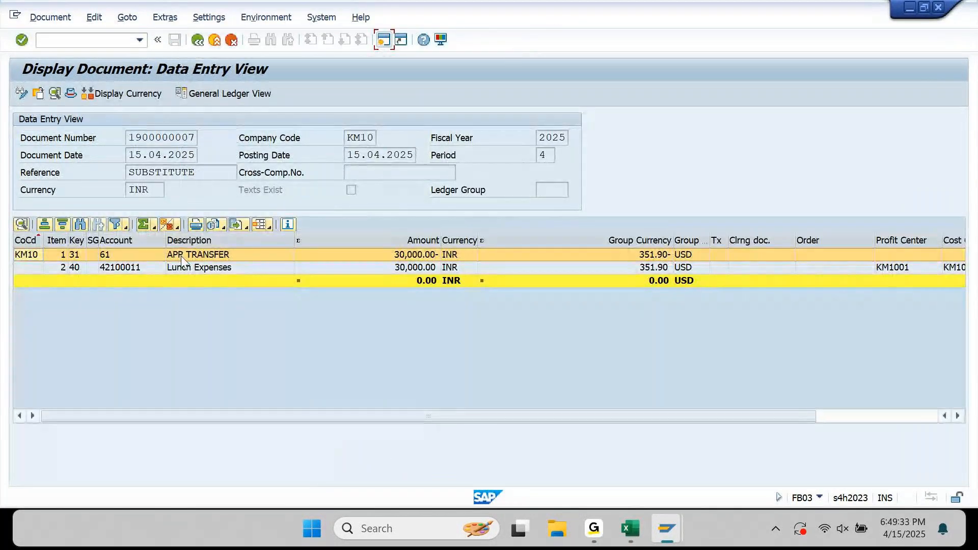
double_click(181, 257)
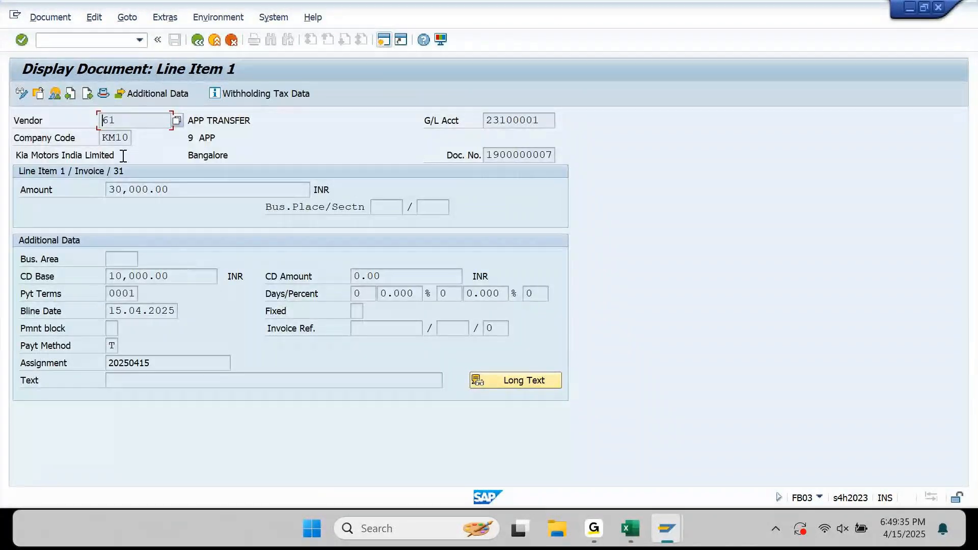
left_click(133, 93)
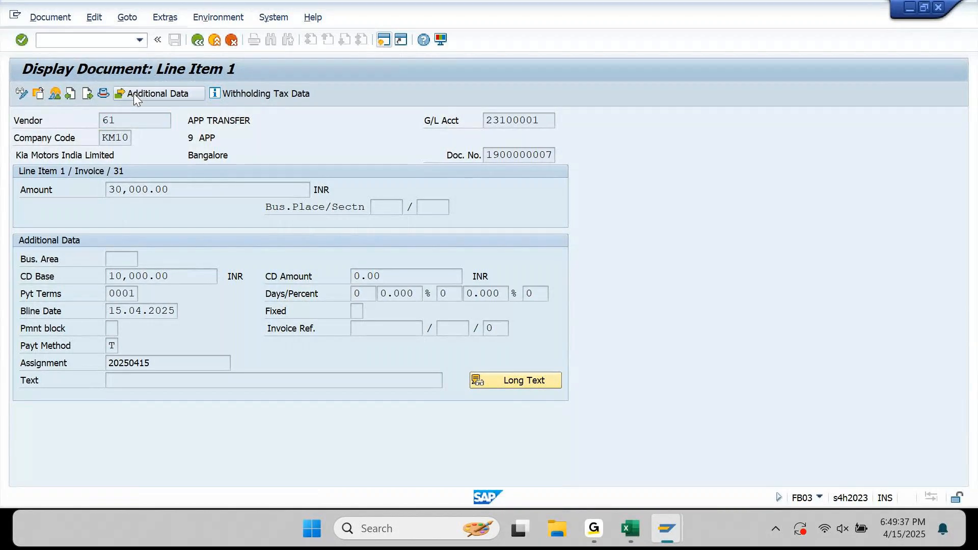
left_click_drag(427, 162, 393, 171)
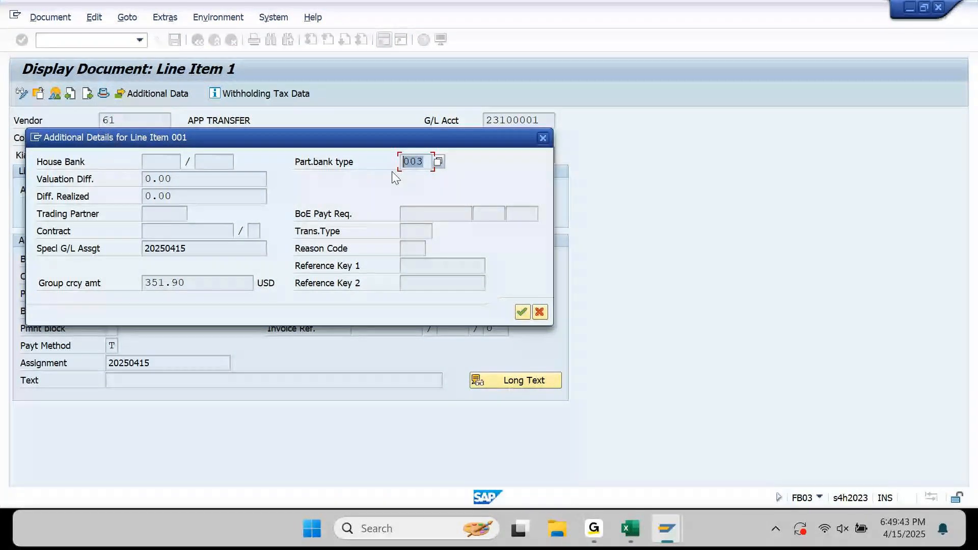
left_click(544, 138)
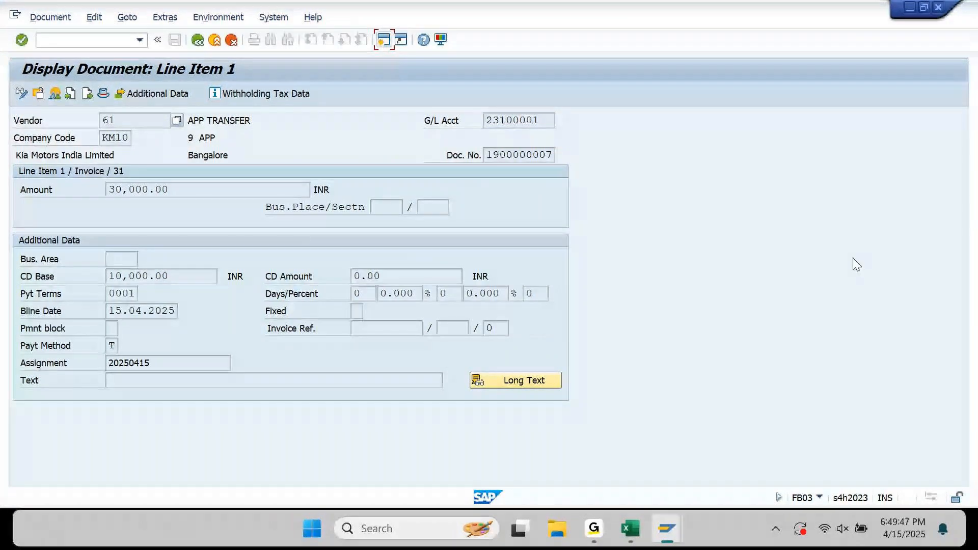
Set the payment run for 15.04.2025 to identification KM10.
mouse_move(667, 529)
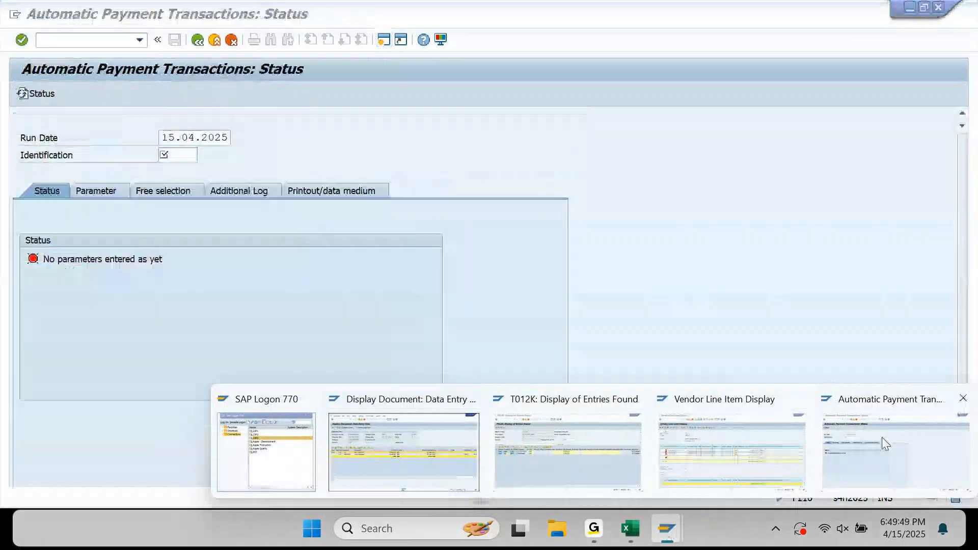
left_click(882, 438)
type("01")
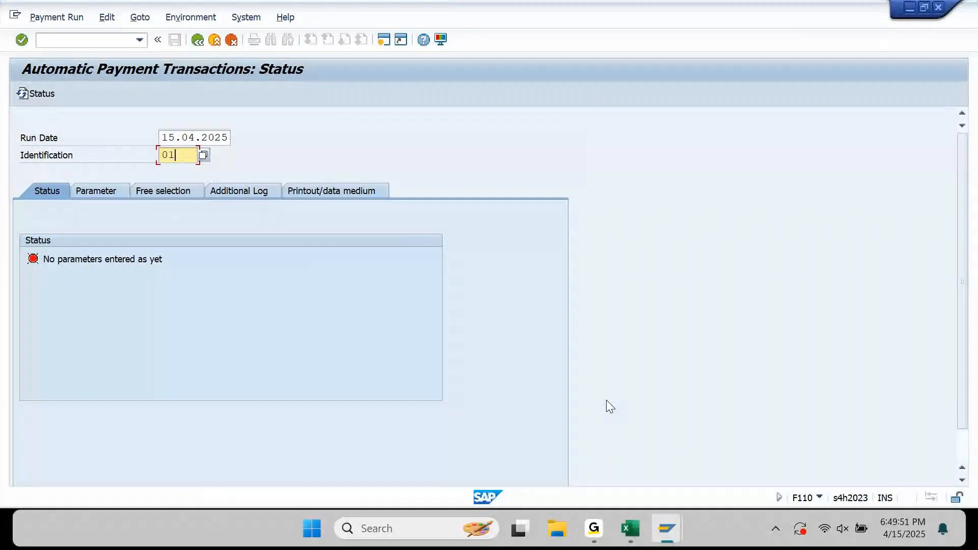
key("Return")
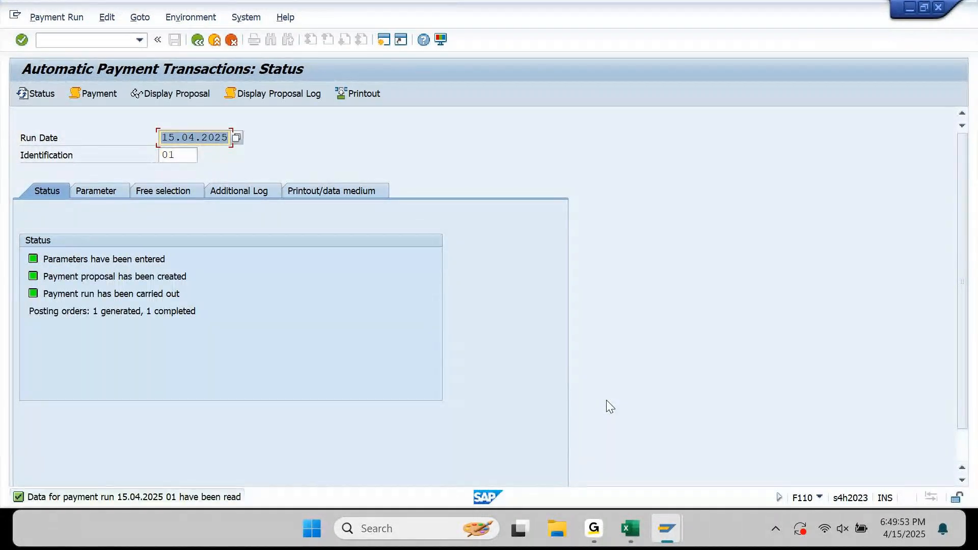
key("Tab")
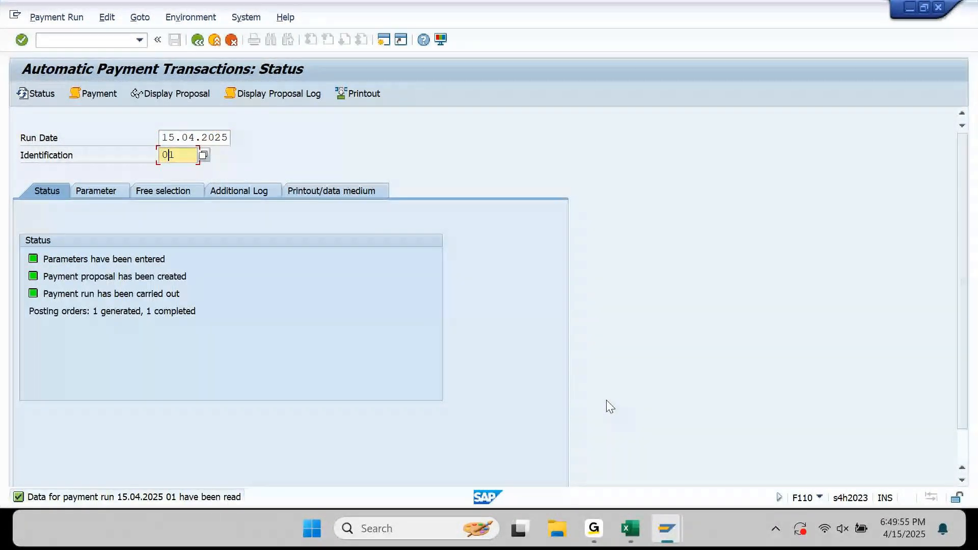
type("KM10")
key("Return")
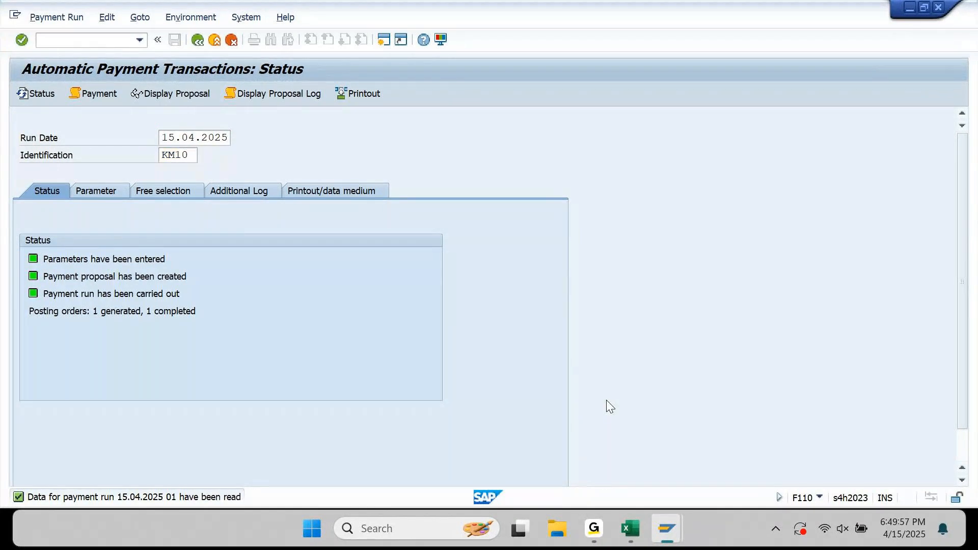
On Parameters enter company code KM10, payment method T and next posting date 16.04.2025.
left_click(94, 195)
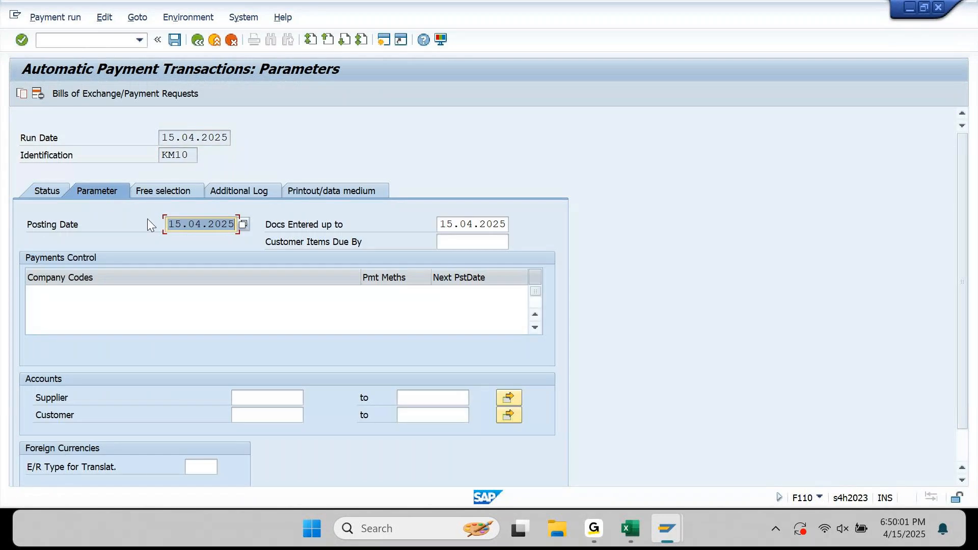
left_click(106, 296)
type("KM10")
key("Tab")
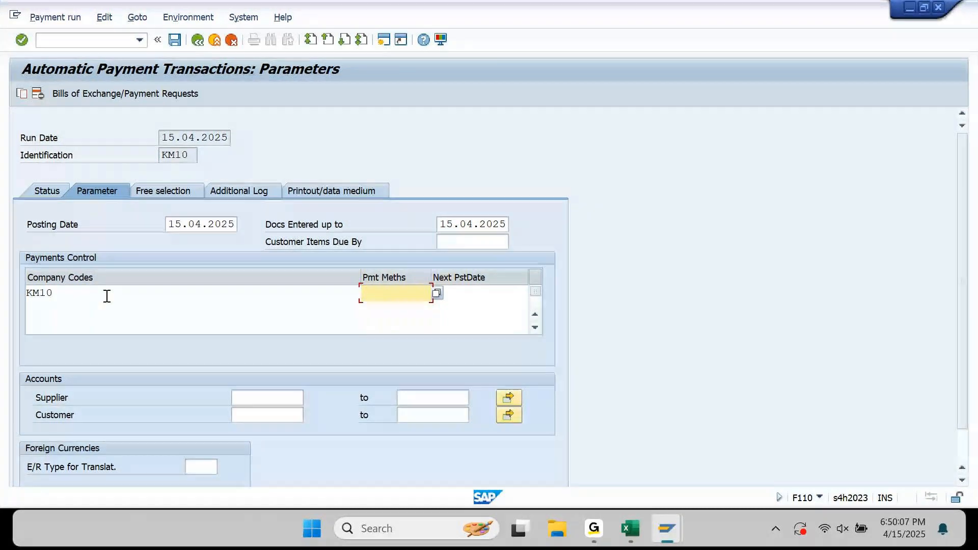
type("T")
key("Tab")
type("150425")
key("Right")
key("shift+Right")
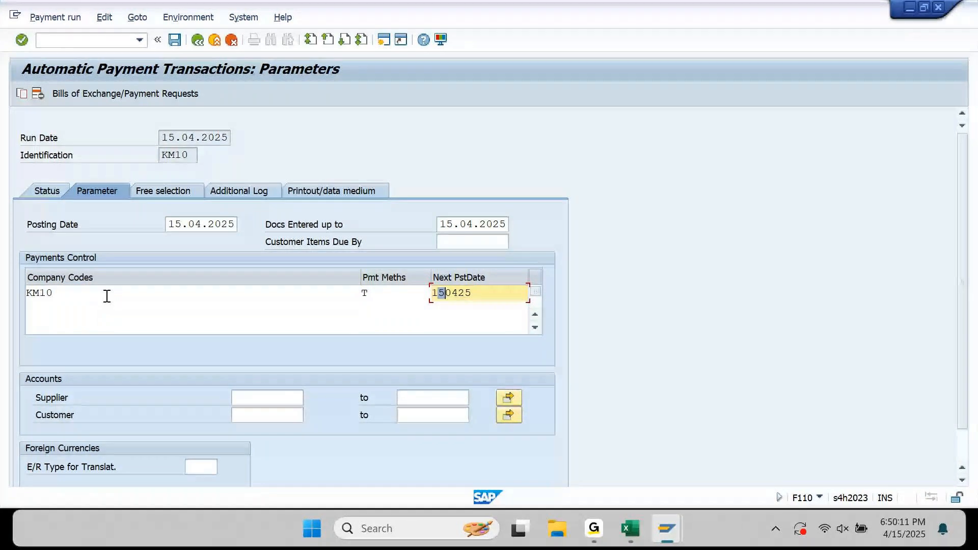
type("6")
key("Tab")
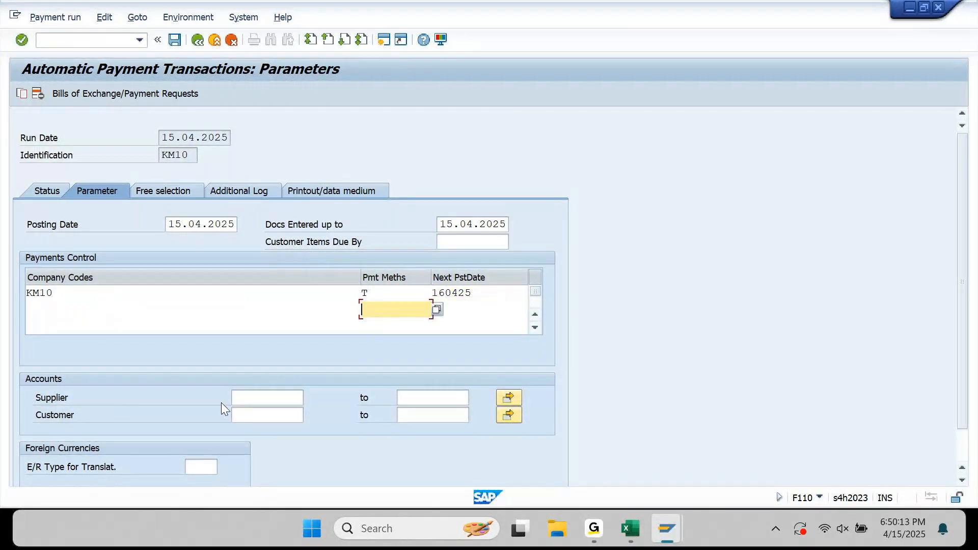
Add supplier 61, confirm the parameters, and go to Free selection.
left_click(275, 402)
type("61")
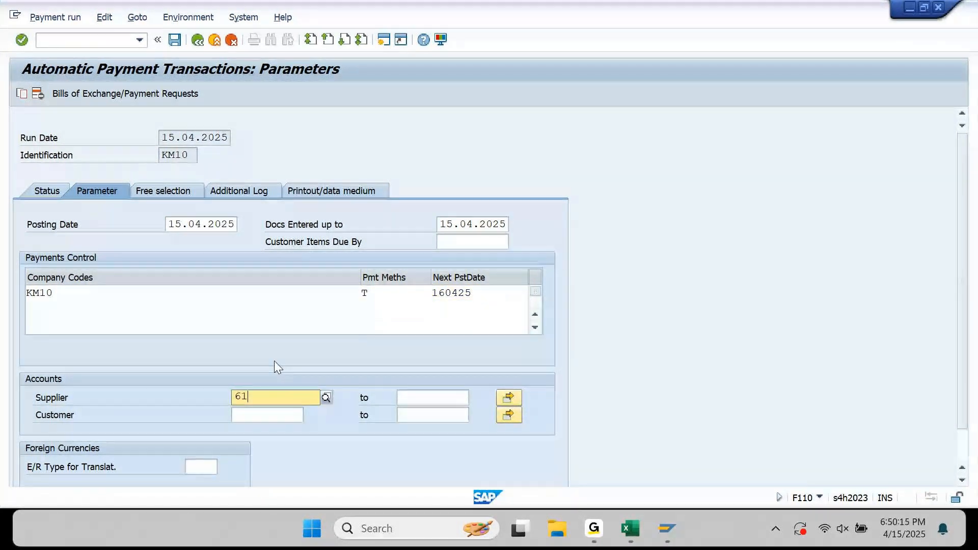
left_click(232, 312)
key("Return")
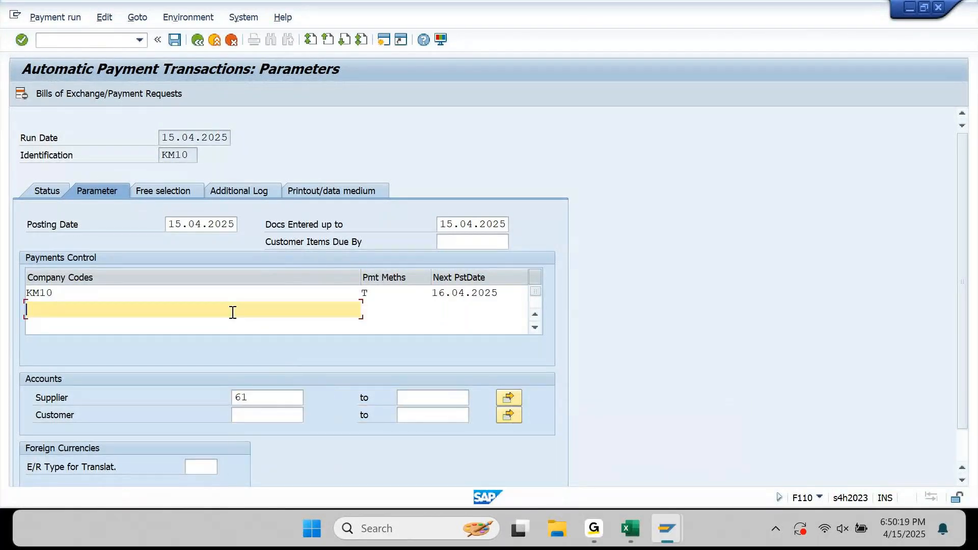
left_click(164, 191)
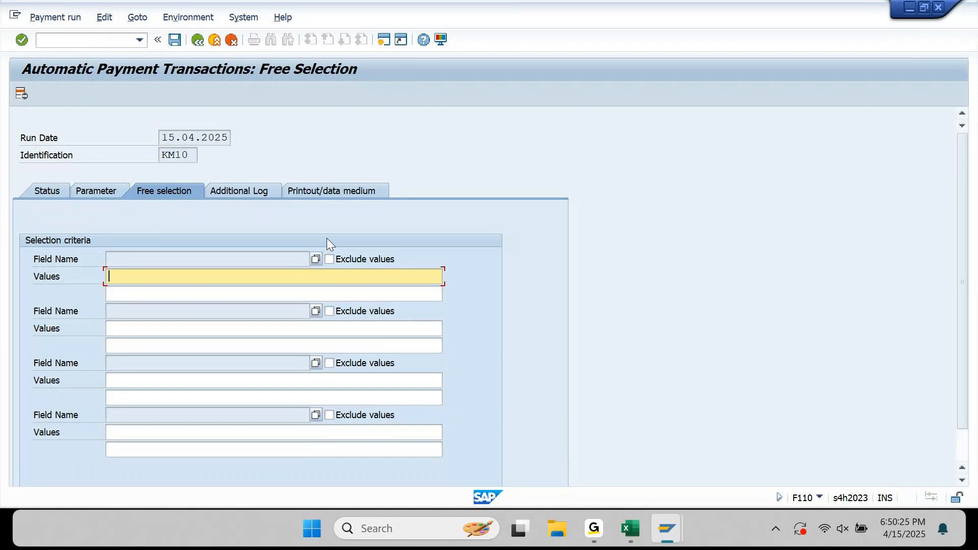
Browse the free selection field list (Reference, Others) and close it without choosing a field.
left_click(316, 259)
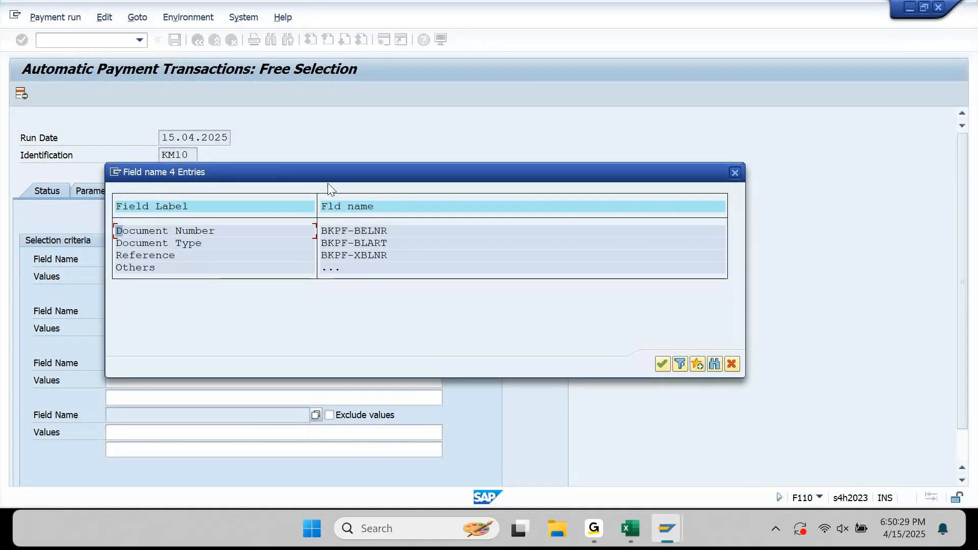
left_click(345, 256)
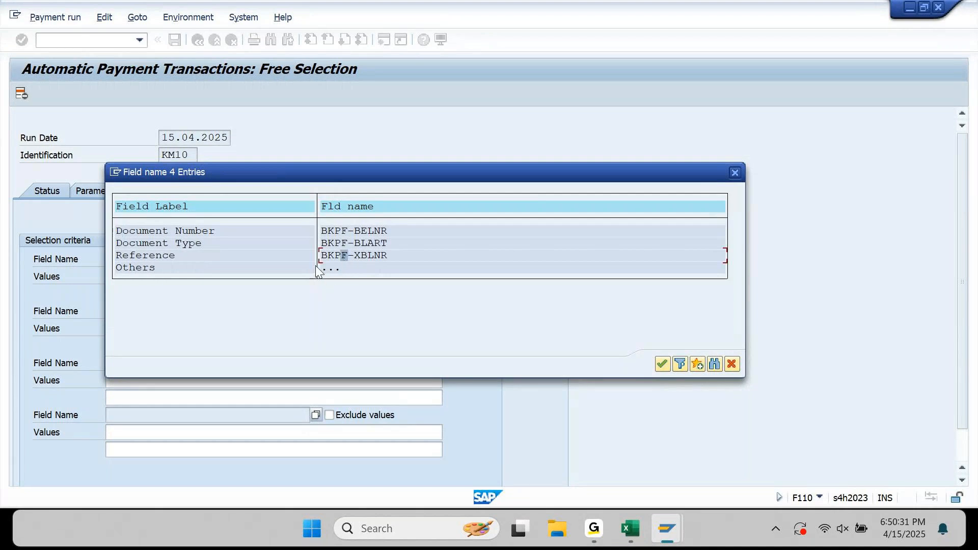
double_click(331, 268)
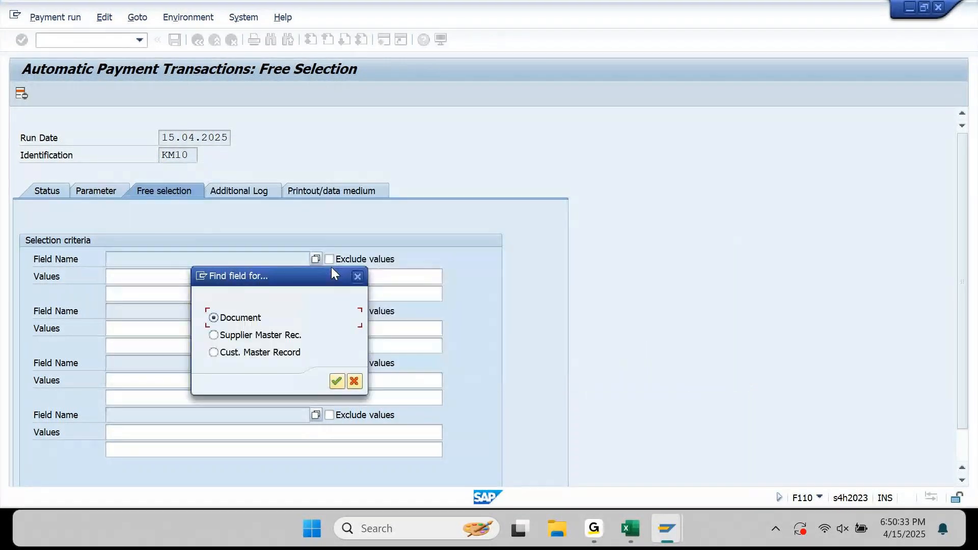
left_click(358, 277)
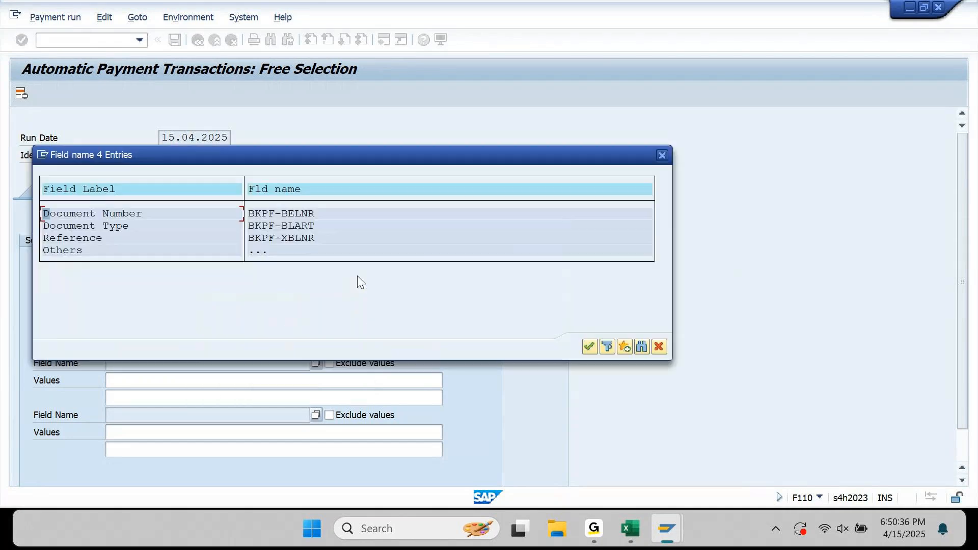
left_click(666, 152)
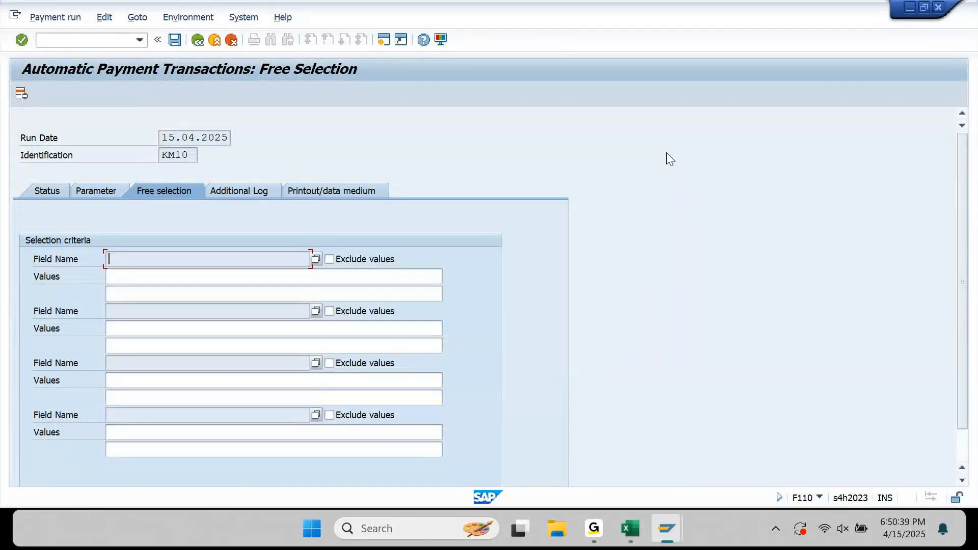
left_click(269, 191)
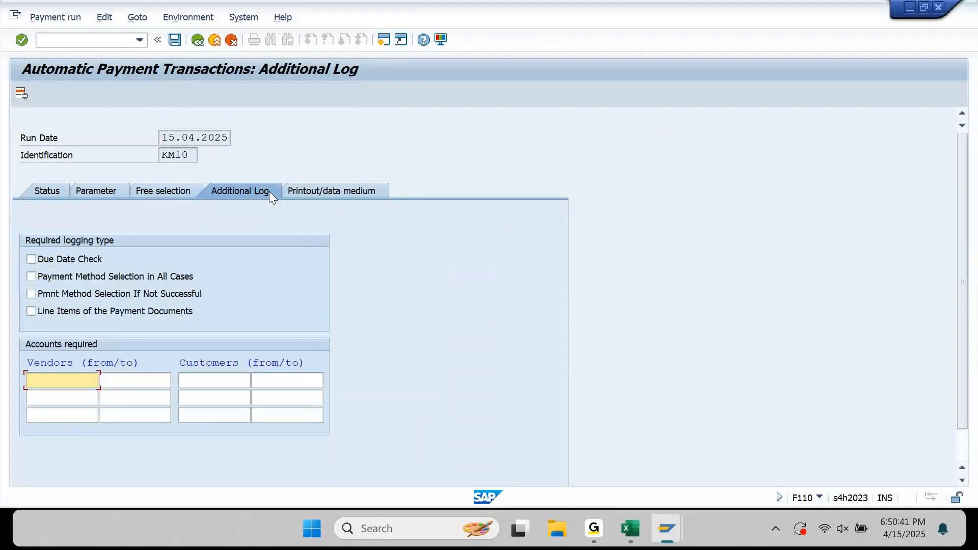
Log due date check, unsuccessful payment method selection and line items for vendors 61 to 61.
left_click(81, 259)
left_click(78, 277)
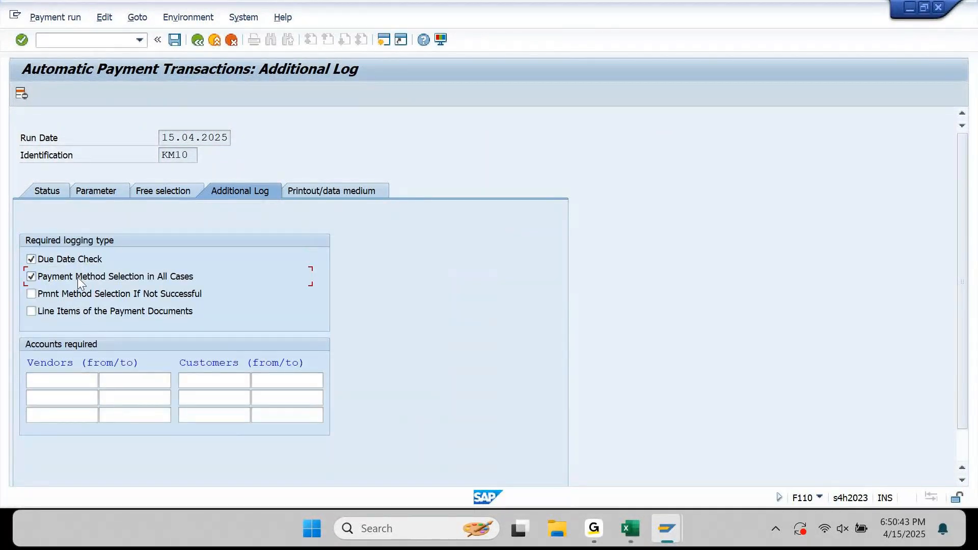
left_click(58, 309)
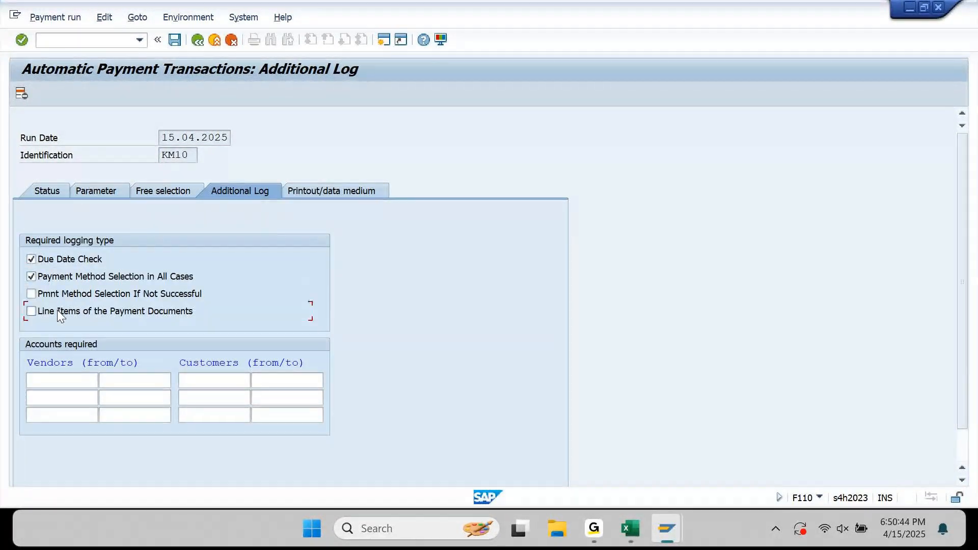
left_click(60, 381)
type("61")
key("Return")
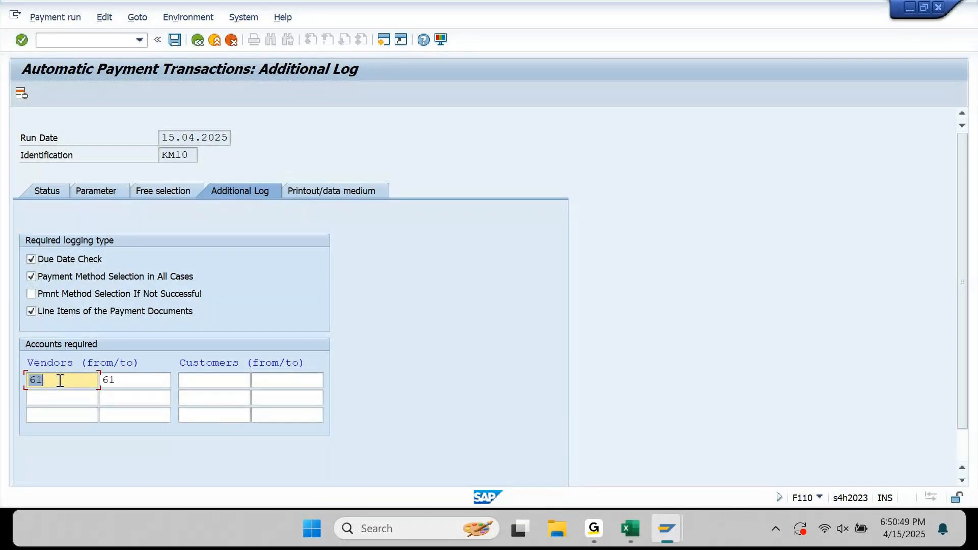
left_click(31, 290)
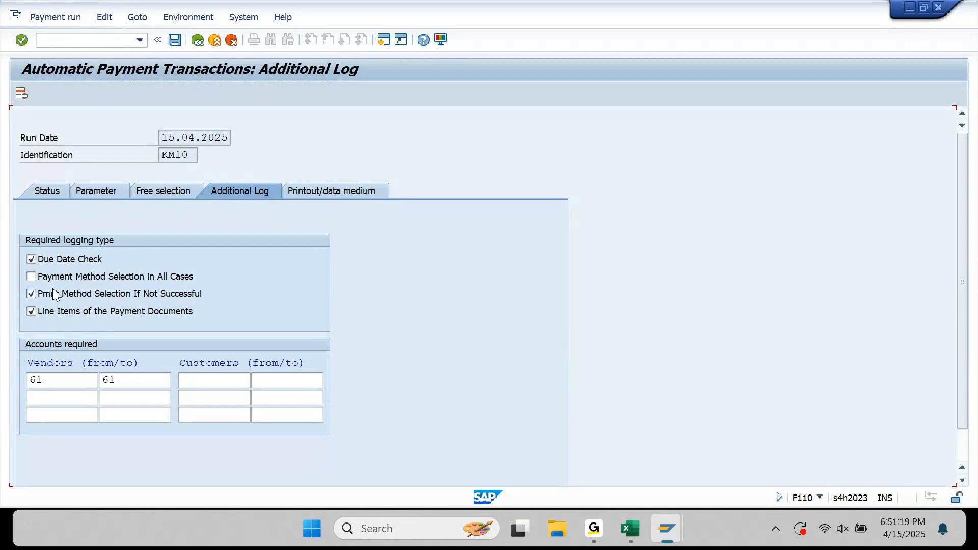
Save the 15.04.2025 KM10 run parameters and schedule the payment proposal to start immediately.
key("Tab")
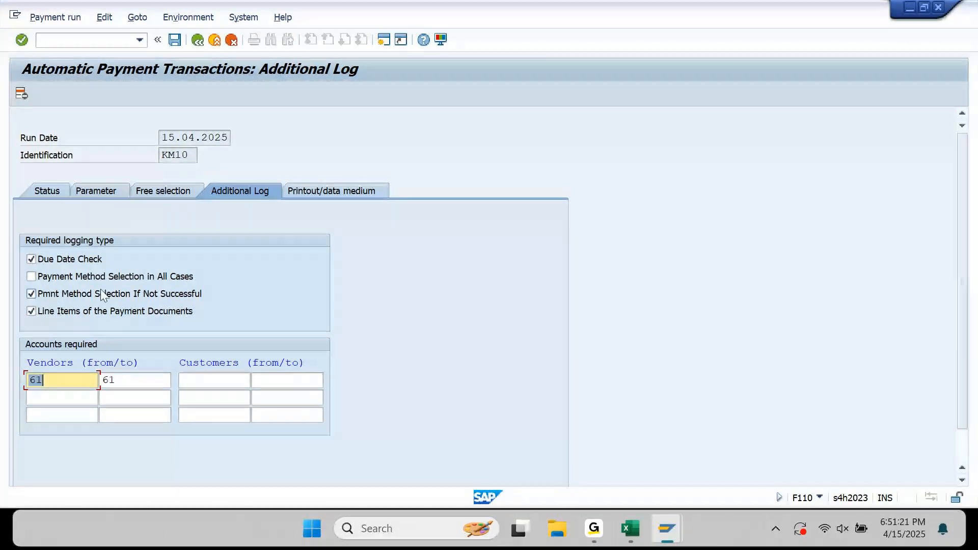
left_click(175, 40)
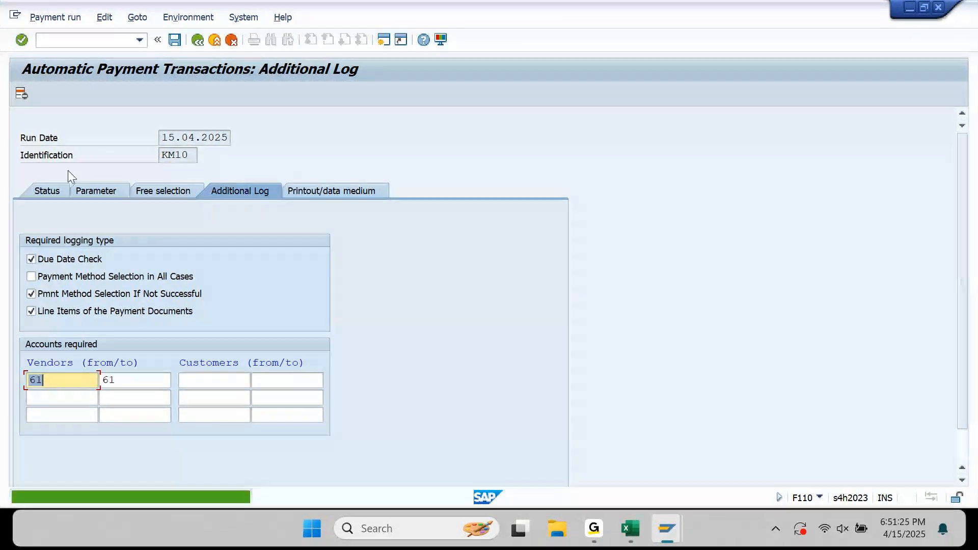
left_click(47, 191)
left_click(78, 92)
left_click(293, 283)
key("Return")
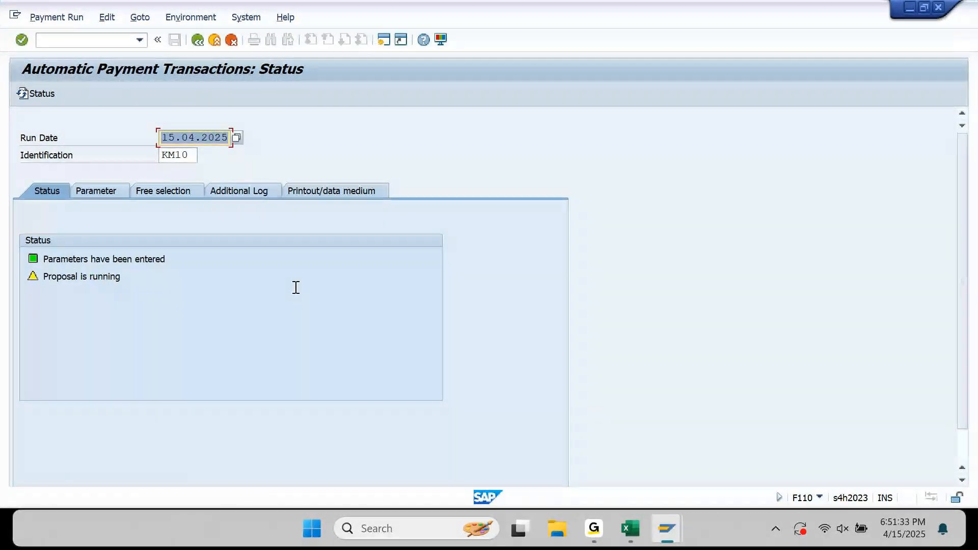
Check the finished proposal's job log, then list the three INR payments F110000001–F110000003.
key("Return")
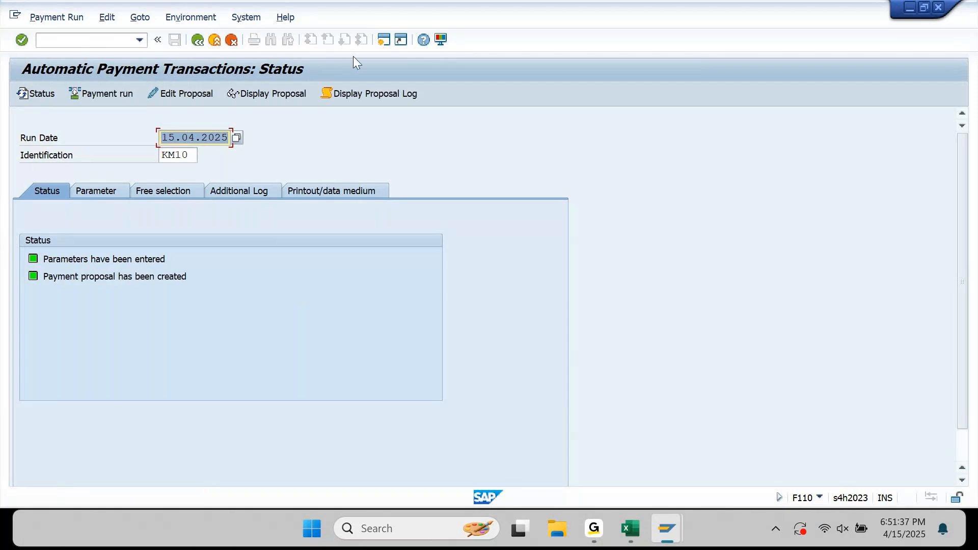
left_click(368, 98)
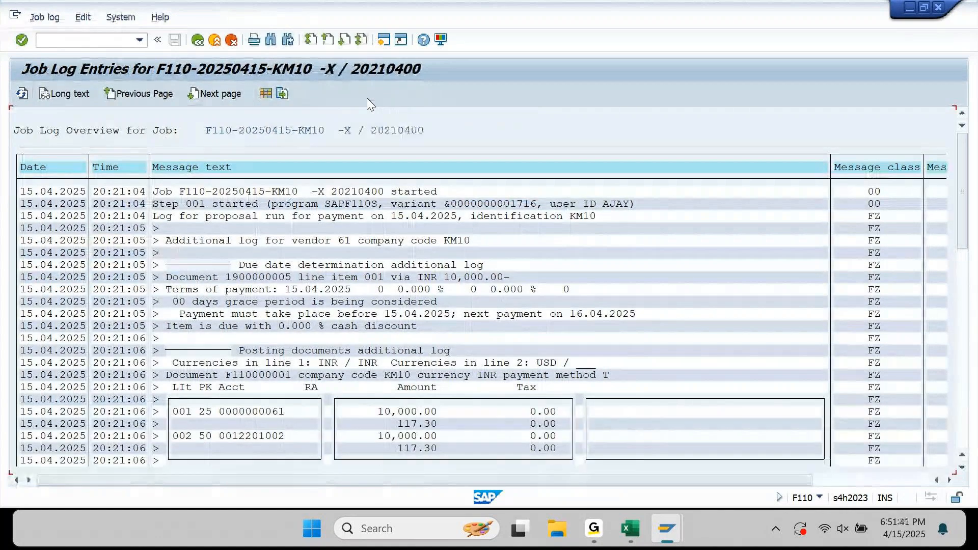
scroll(367, 98, "down", 15)
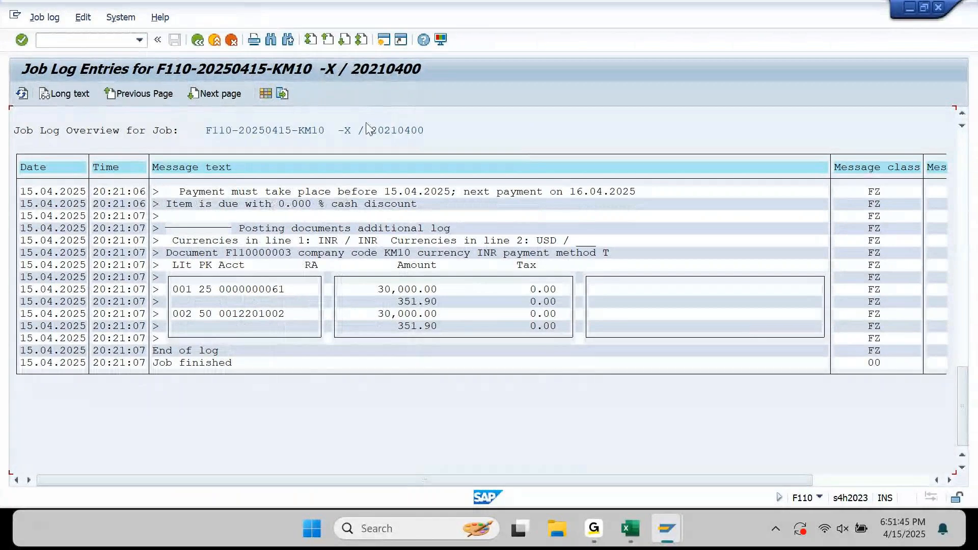
left_click(197, 39)
left_click(261, 96)
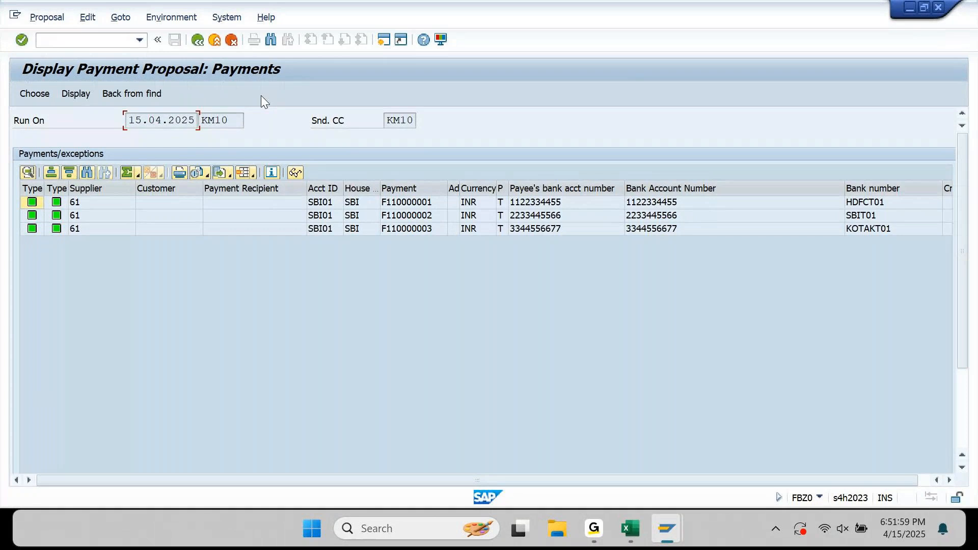
Move the Bank number column beside Payee's bank acct number and compare both, then go back.
left_click(548, 188)
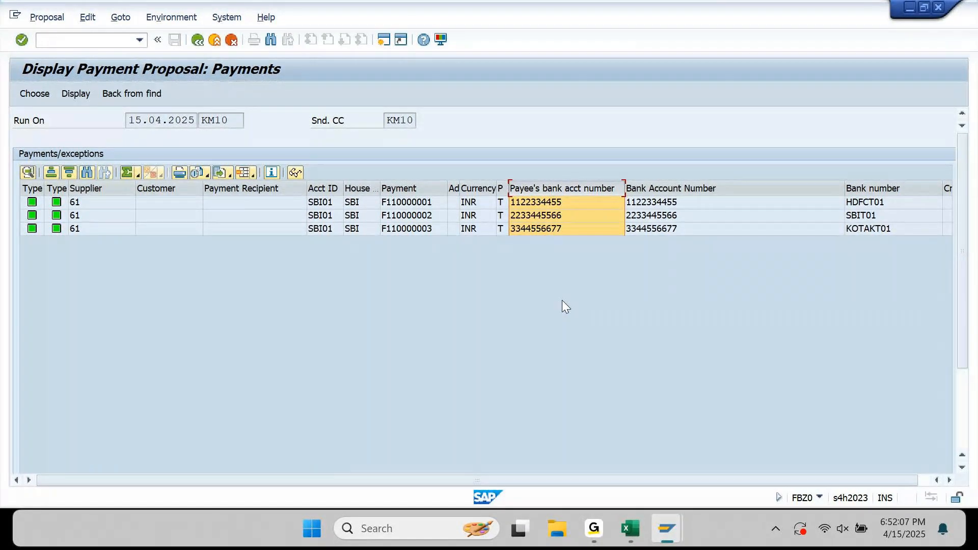
left_click(896, 199)
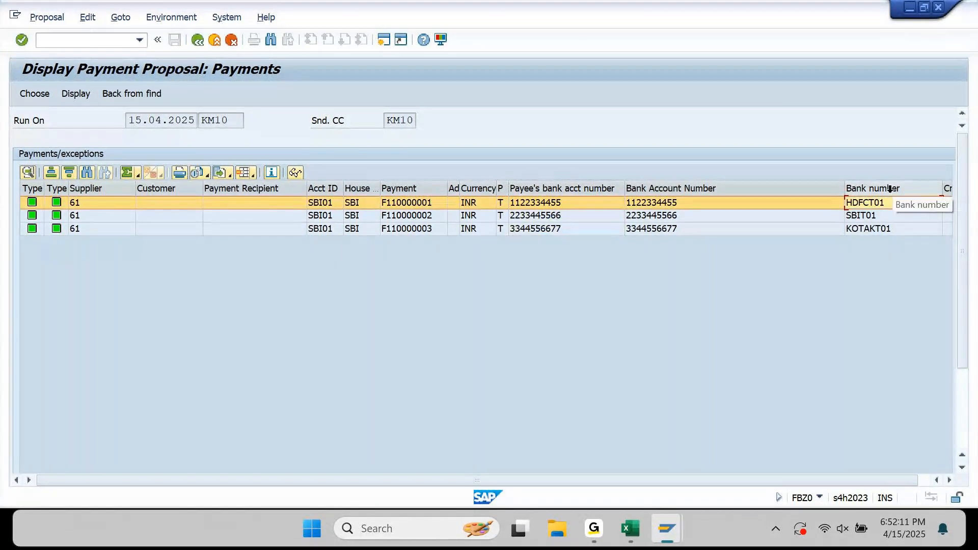
left_click(889, 187)
left_click_drag(890, 188, 630, 211)
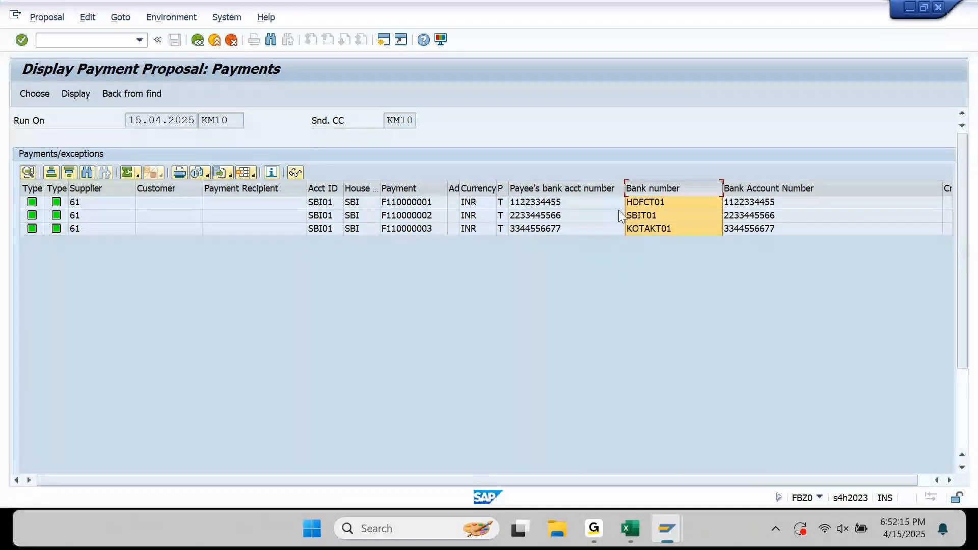
left_click(594, 189, "ctrl")
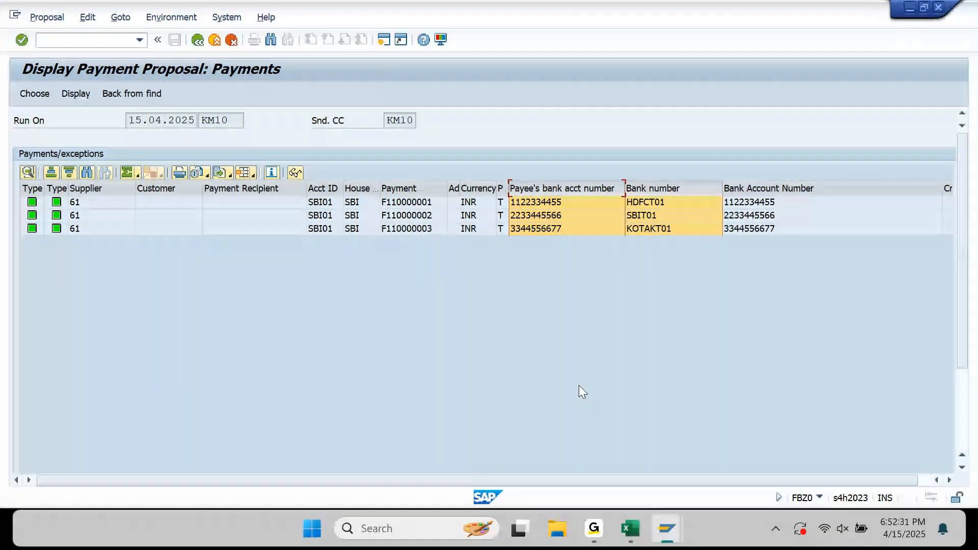
left_click(199, 42)
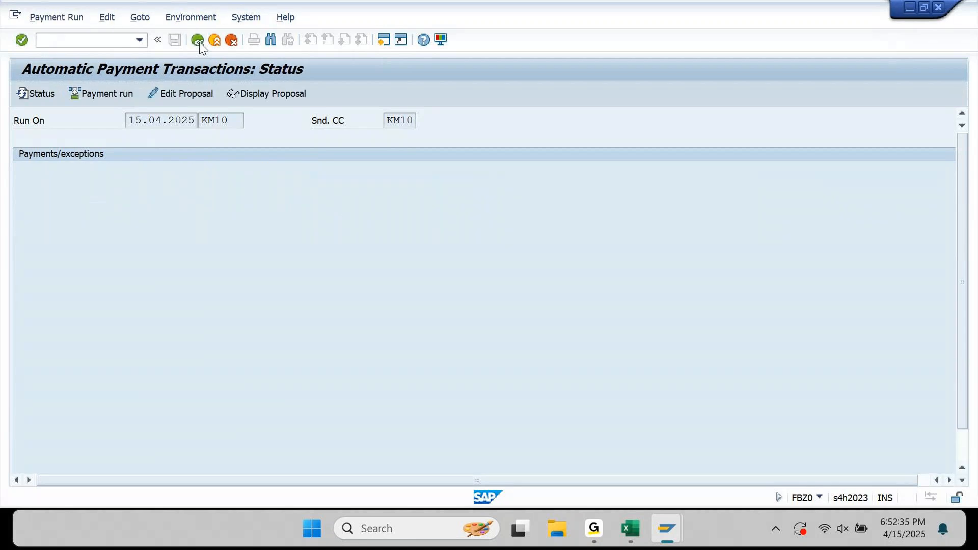
Start the KM10 payment run immediately and read its log: canceled, number range 20 missing for 2025.
left_click(109, 95)
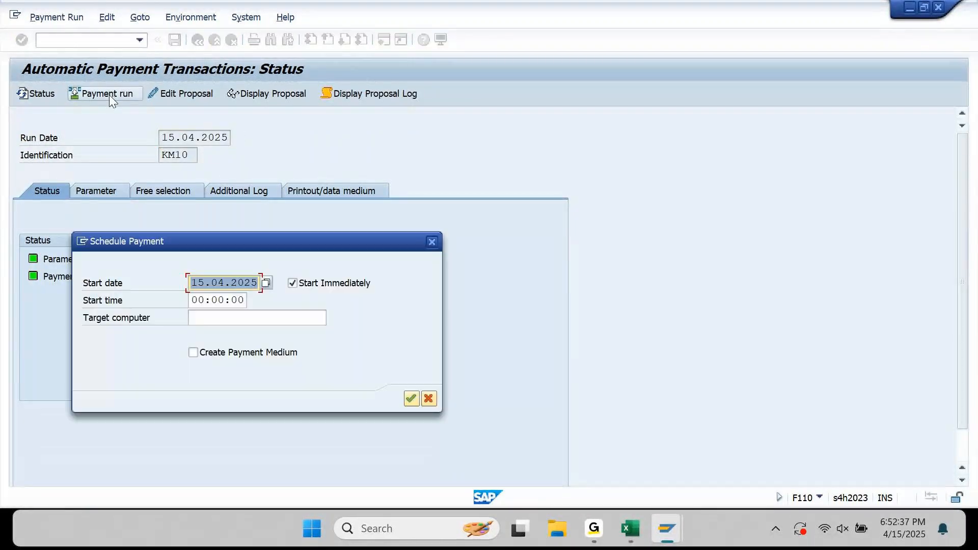
key("Return")
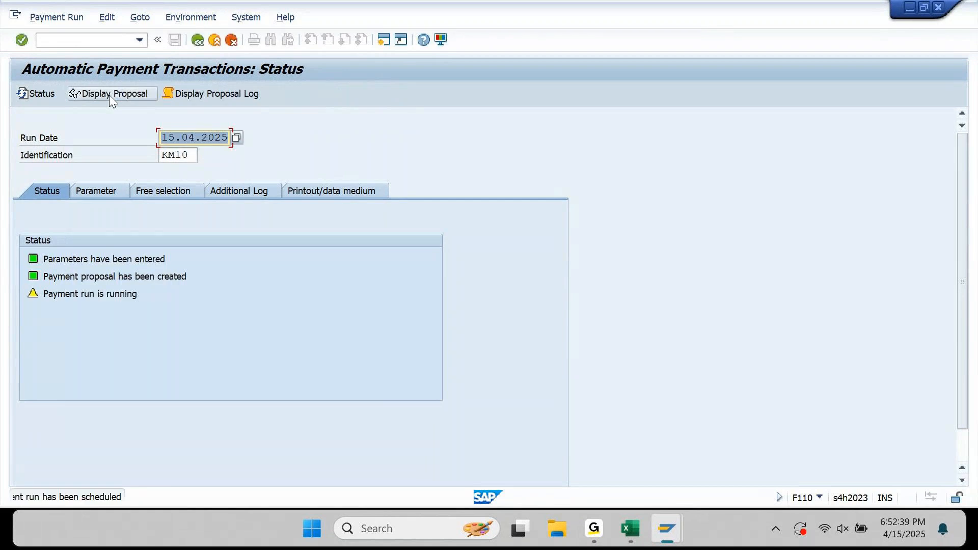
key("Return")
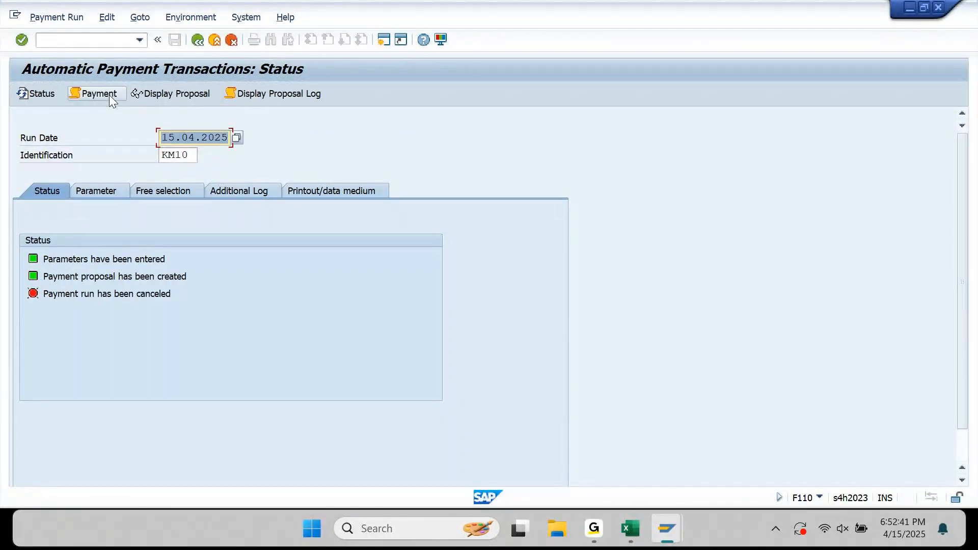
left_click(109, 95)
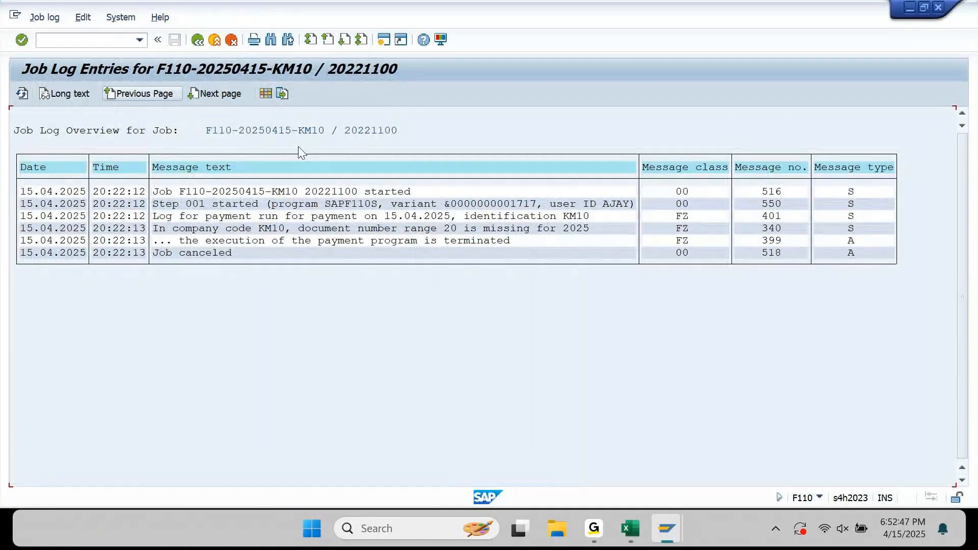
left_click(199, 42)
mouse_move(678, 542)
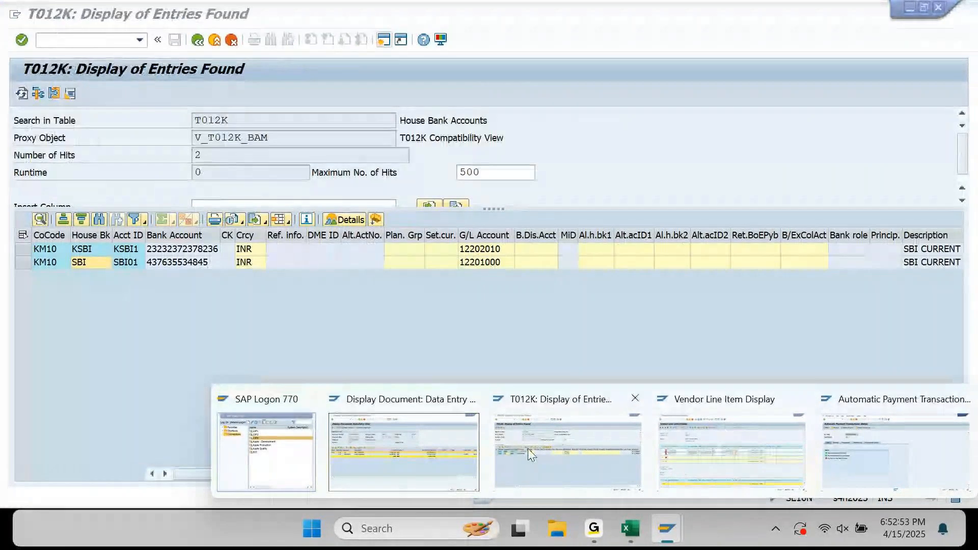
Open the FBN1 accounting document number range intervals for company code KM10 in change mode.
left_click(419, 456)
left_click(84, 40)
type("/nFBN1")
key("Return")
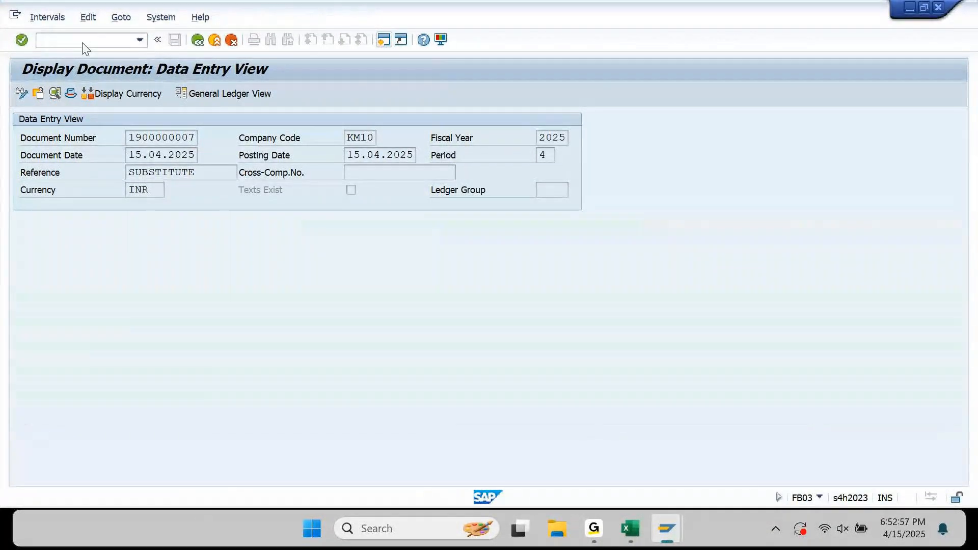
key("space")
key("Down")
key("Down")
key("Tab")
key("Tab")
key("Return")
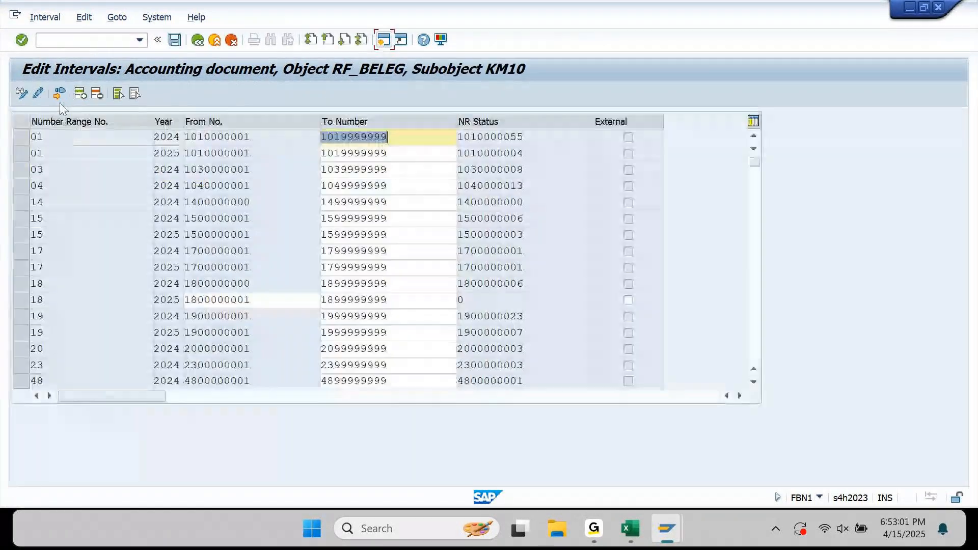
Insert an interval for range 20, then cancel without saving and exit to Easy Access.
left_click(81, 95)
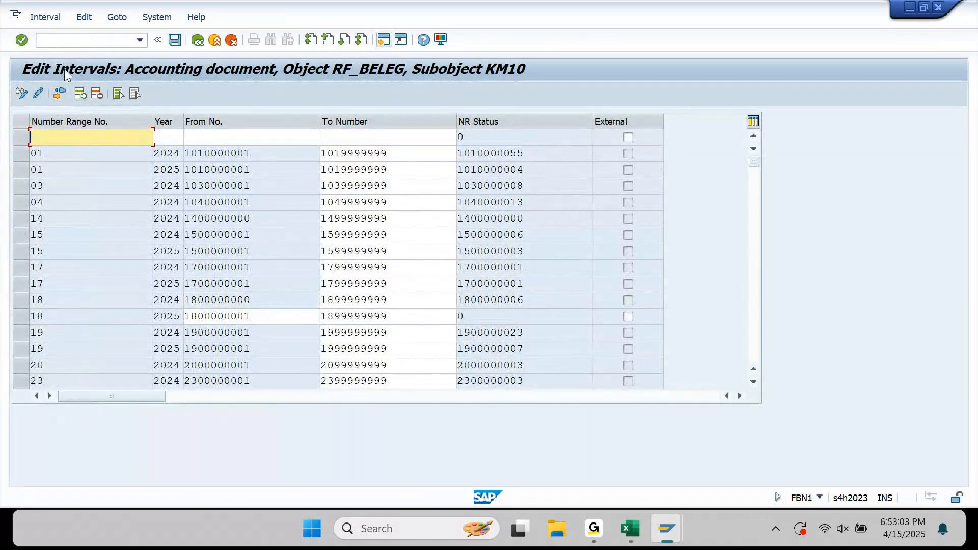
type("2")
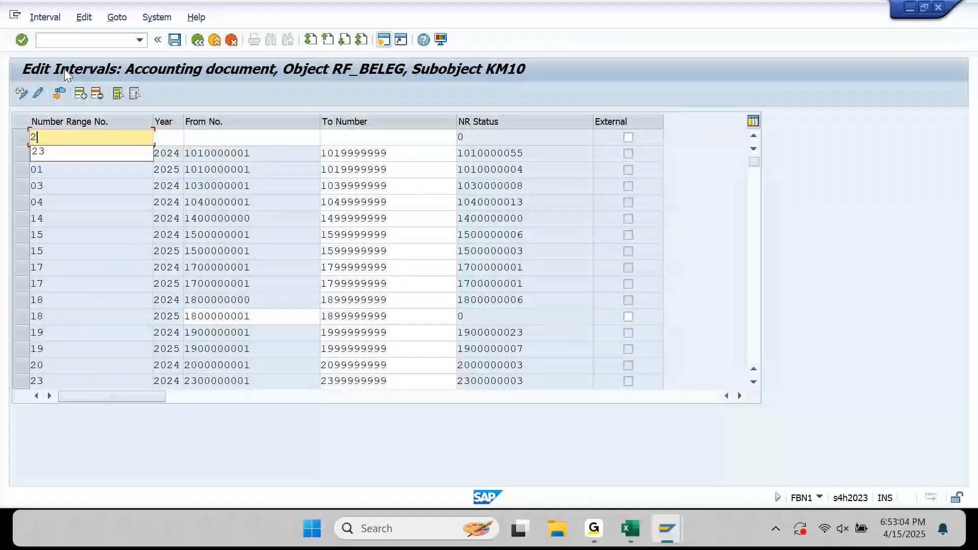
type("0")
key("Tab")
key("Return")
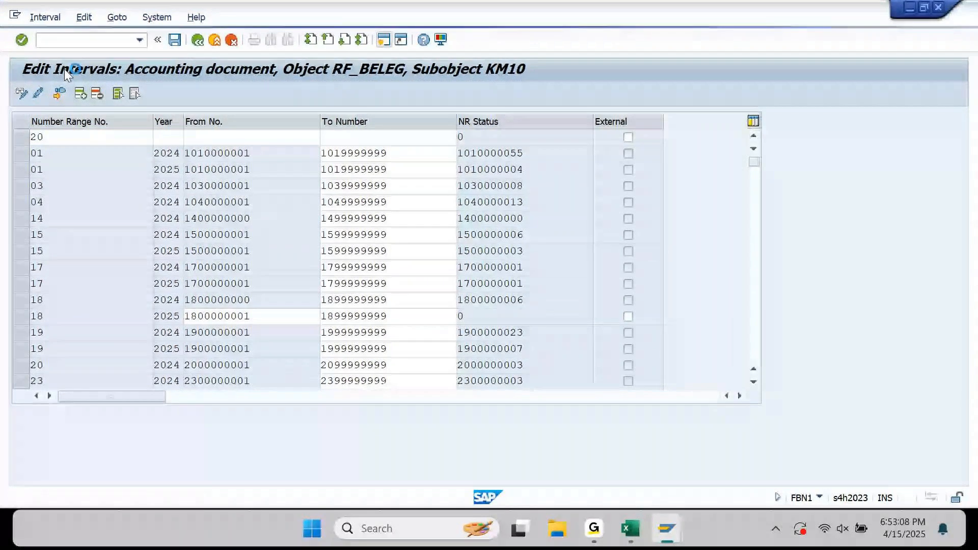
key("Return")
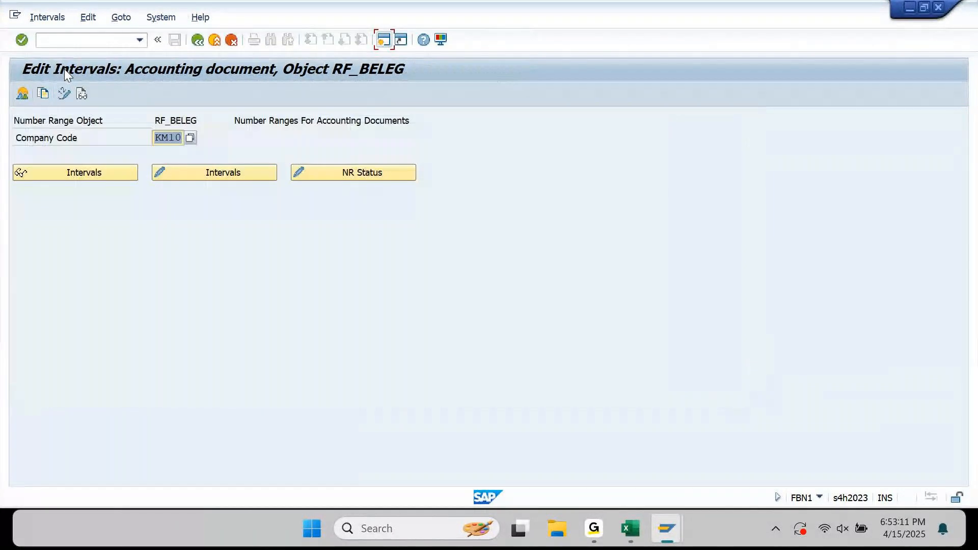
key("F3")
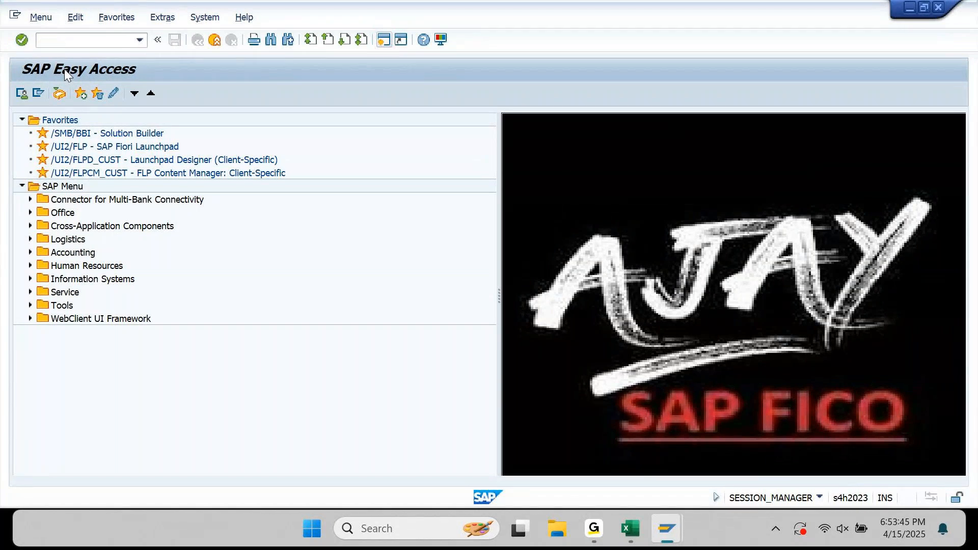
Open OBH1's copy-to-company-code screen, dismiss the transport notice, and return to Easy Access.
key("Return")
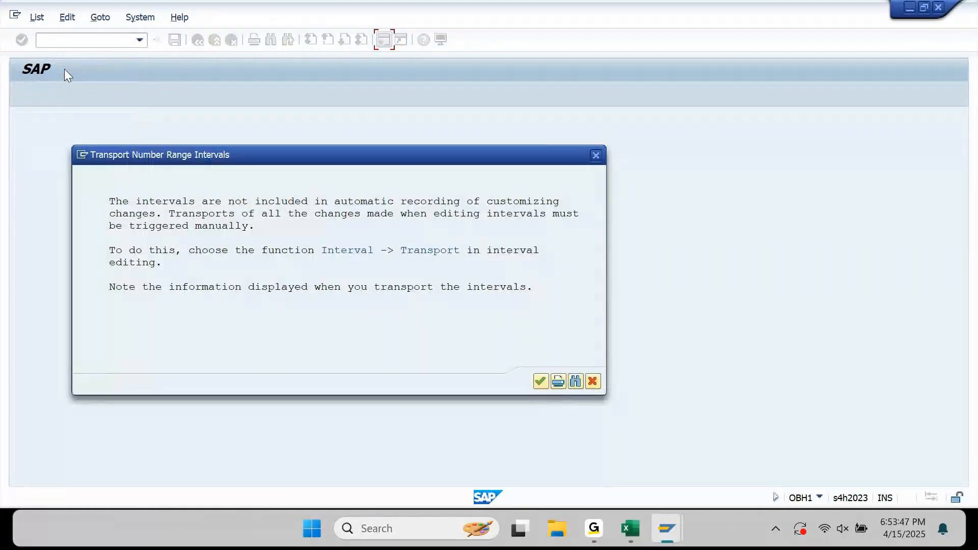
key("Return")
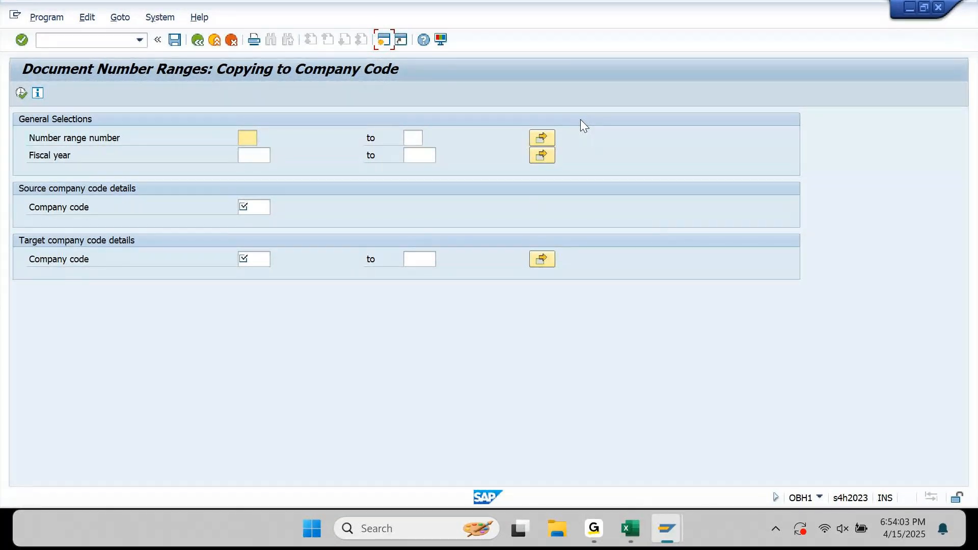
key("F3")
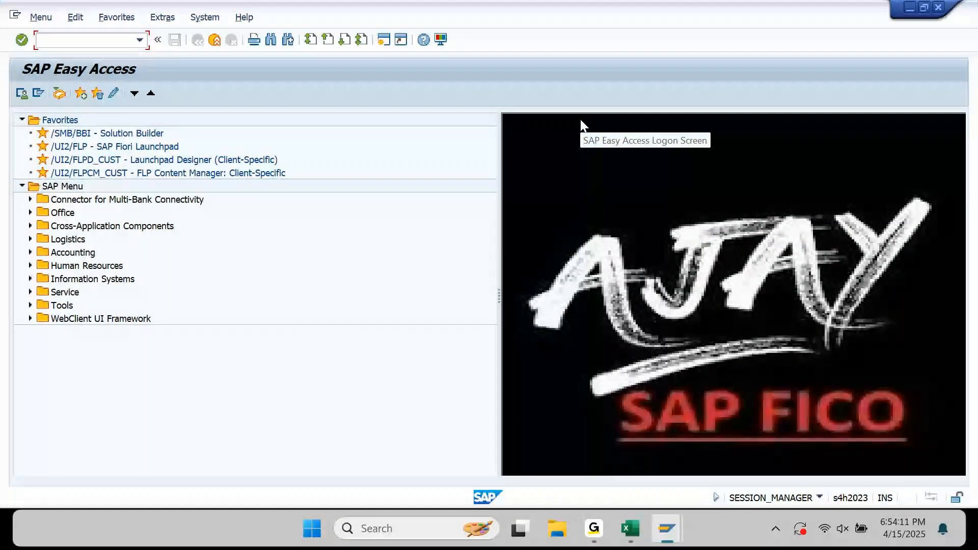
Open OBH2's Copy to Fiscal Year screen, dismissing its transport notice.
type("OBH2")
key("Return")
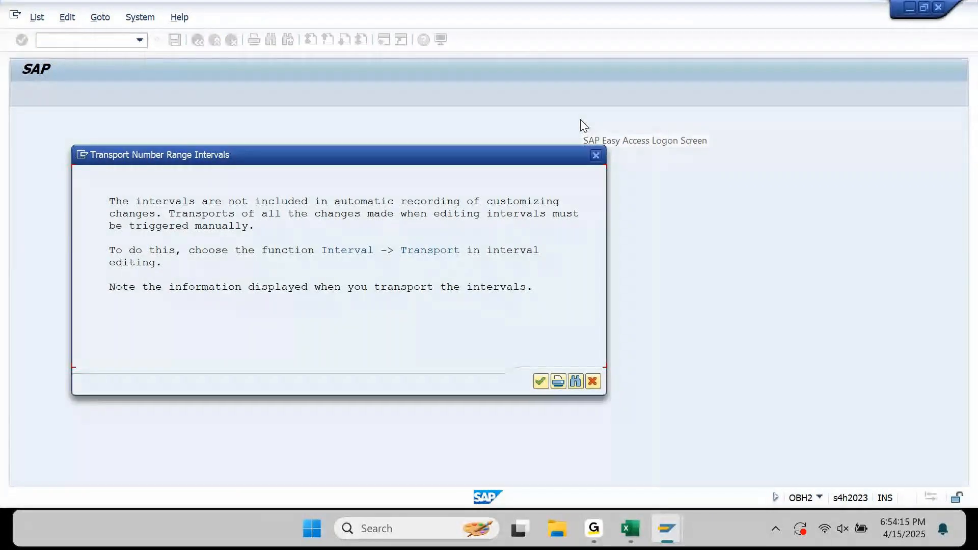
key("Return")
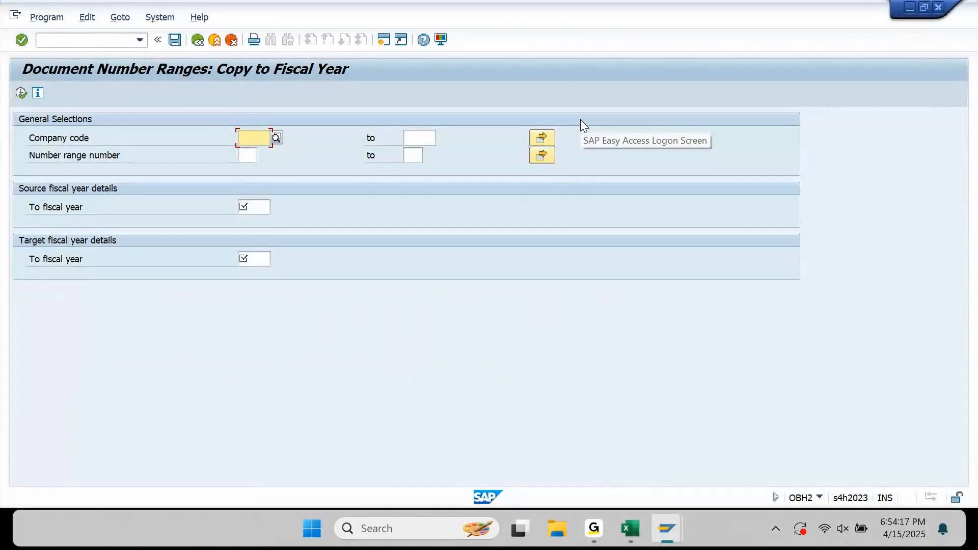
Enter company code KM10 with source fiscal year 2024 and target fiscal year 2025.
type("KM10")
key("Tab")
key("Tab")
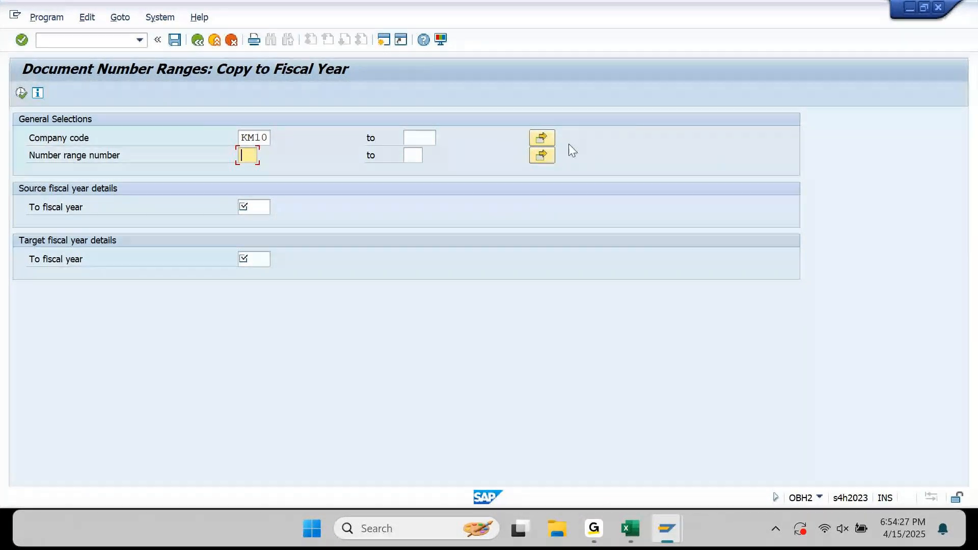
left_click(543, 155)
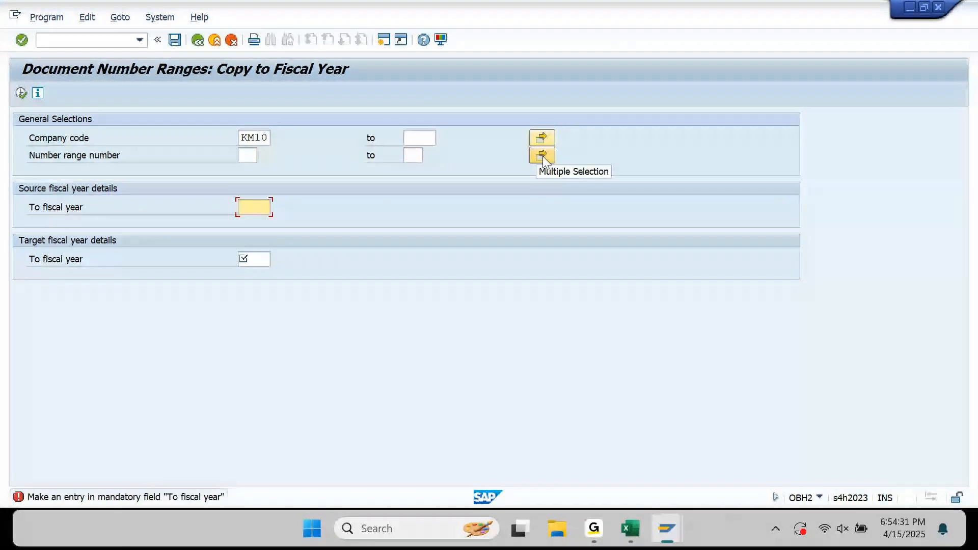
type("2025")
key("Tab")
key("shift+Tab")
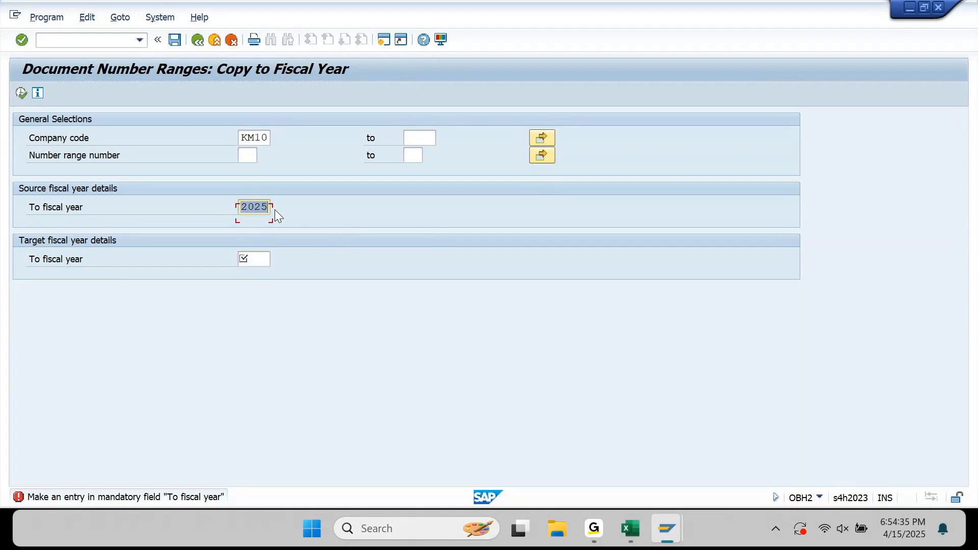
type("2024")
key("Tab")
type("2025")
Close the number range multiple selection dialog and execute the copy.
key("Return")
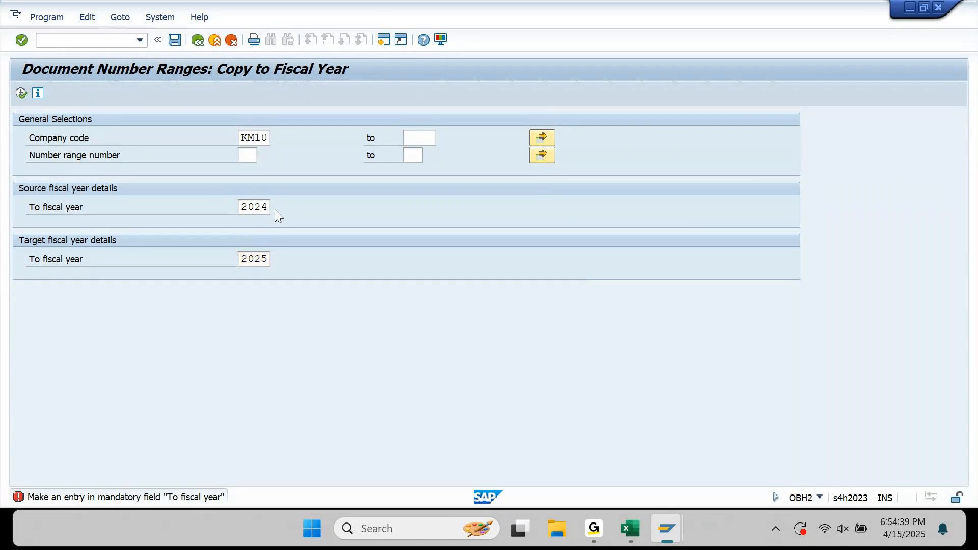
left_click_drag(428, 118, 704, 45)
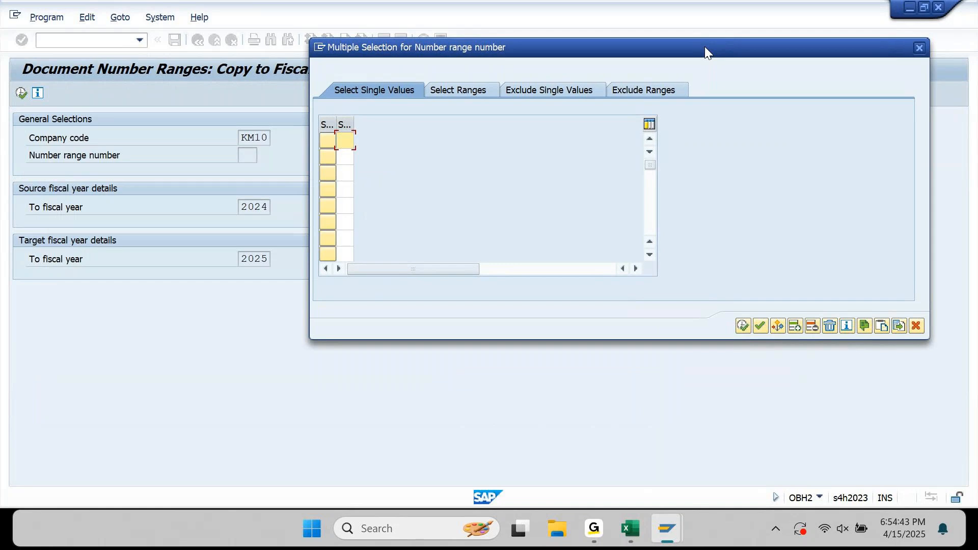
left_click(920, 51)
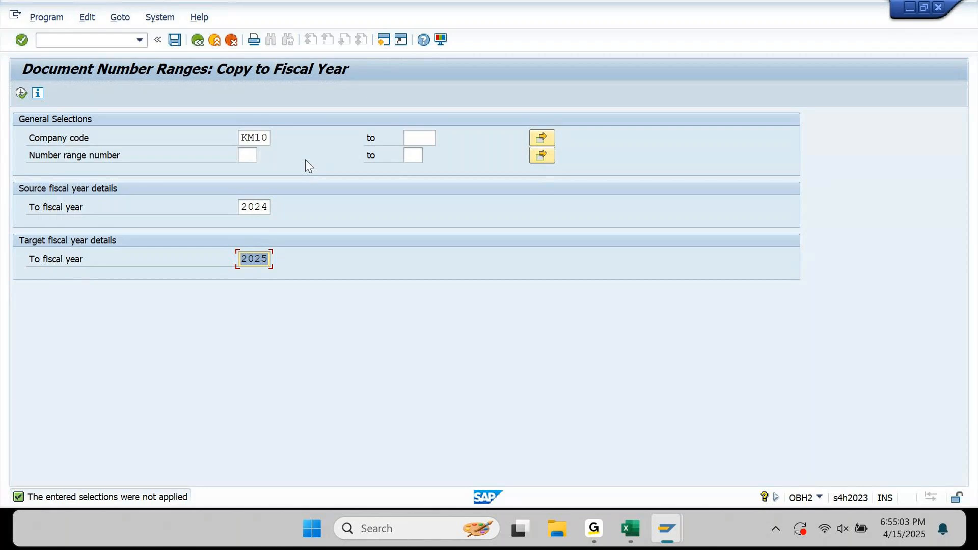
left_click(250, 157)
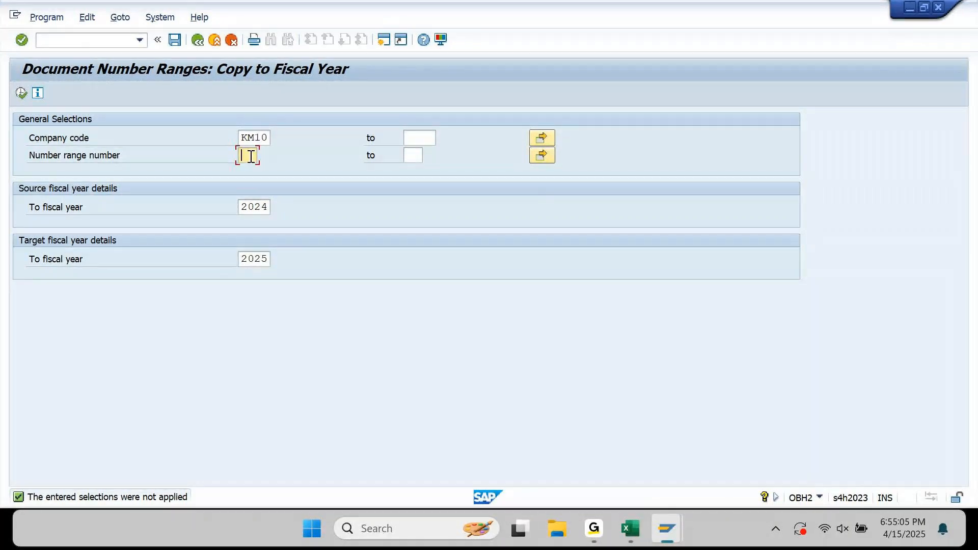
left_click(20, 93)
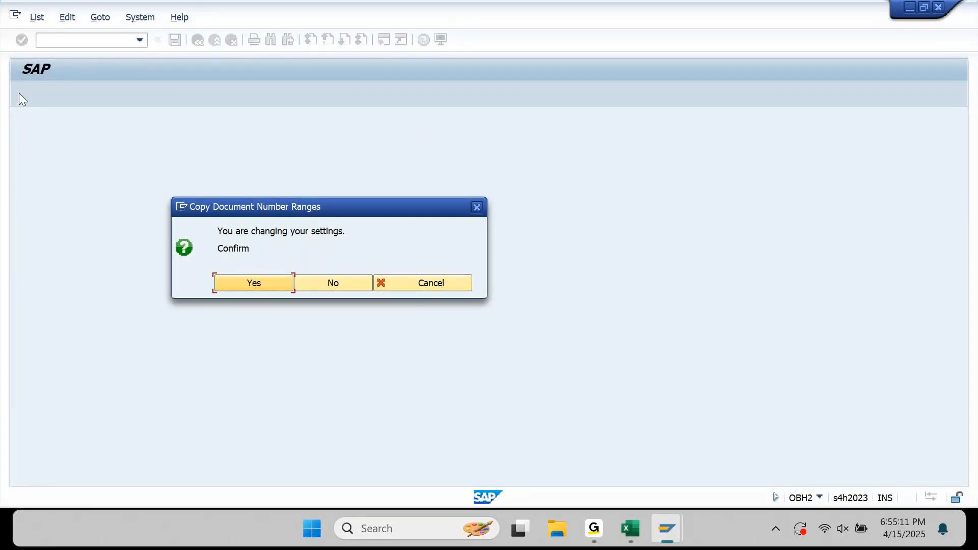
Confirm copying KM10's number ranges into 2025, exit the copy program, and return to the payment run.
left_click(244, 285)
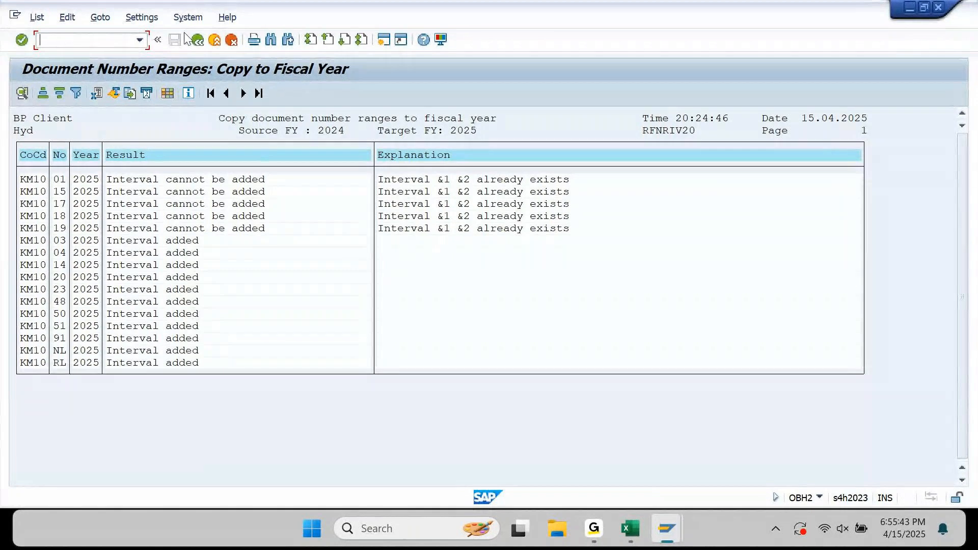
left_click(216, 40)
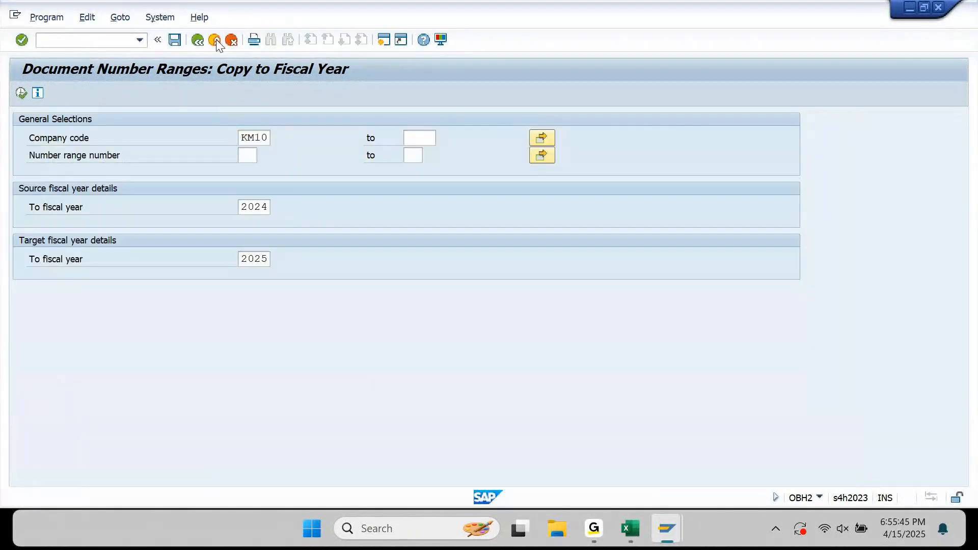
left_click(216, 39)
mouse_move(667, 529)
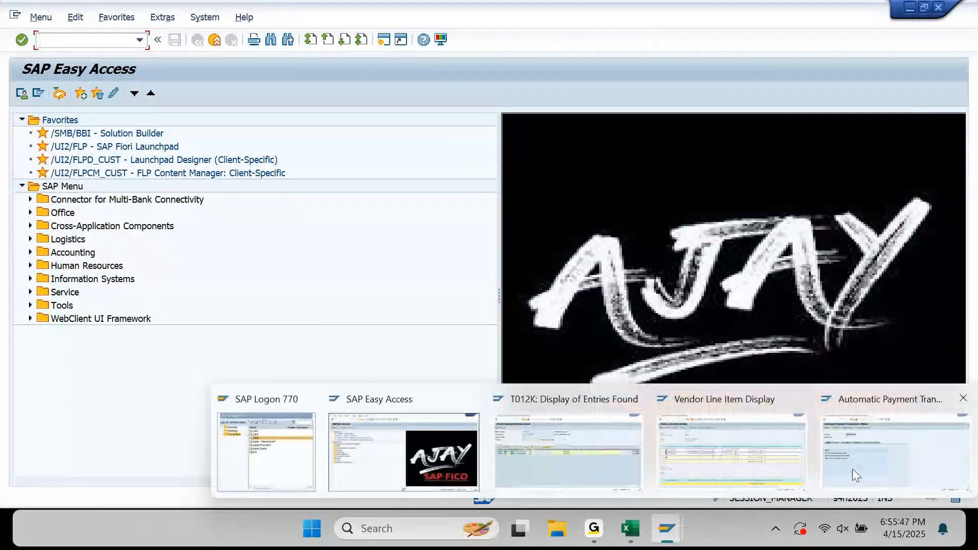
left_click(879, 455)
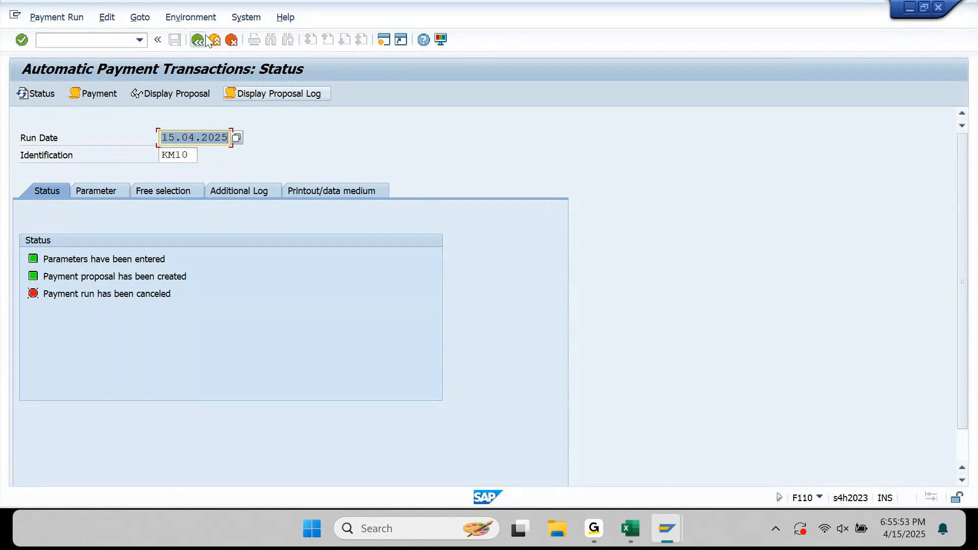
Delete the canceled run's payment data and log via Edit > Payment > Delete Output, then refresh.
left_click(200, 18)
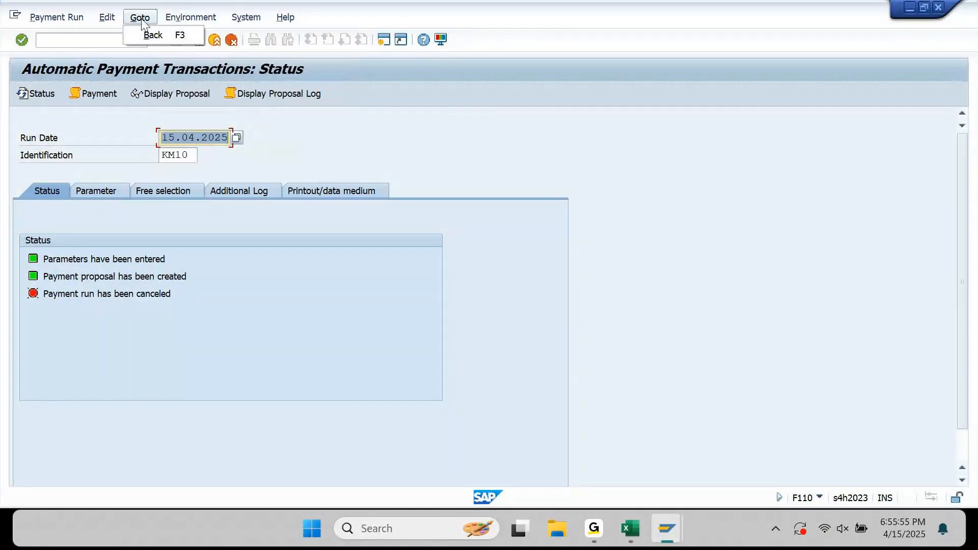
mouse_move(105, 17)
mouse_move(118, 72)
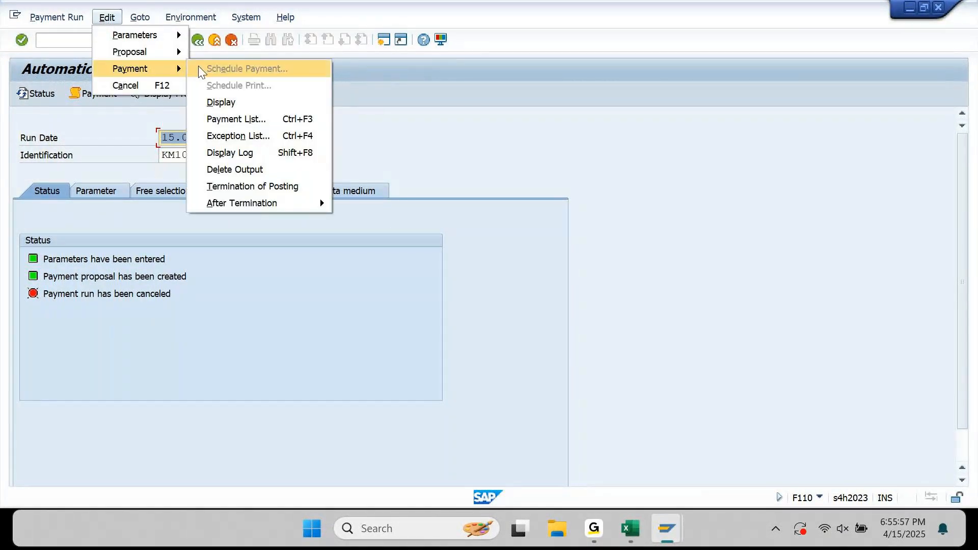
left_click(252, 173)
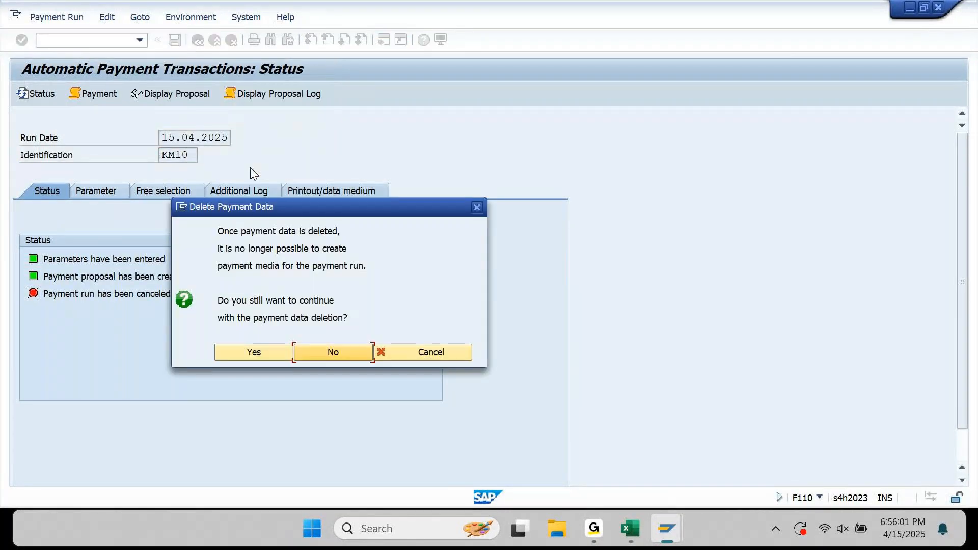
left_click(269, 352)
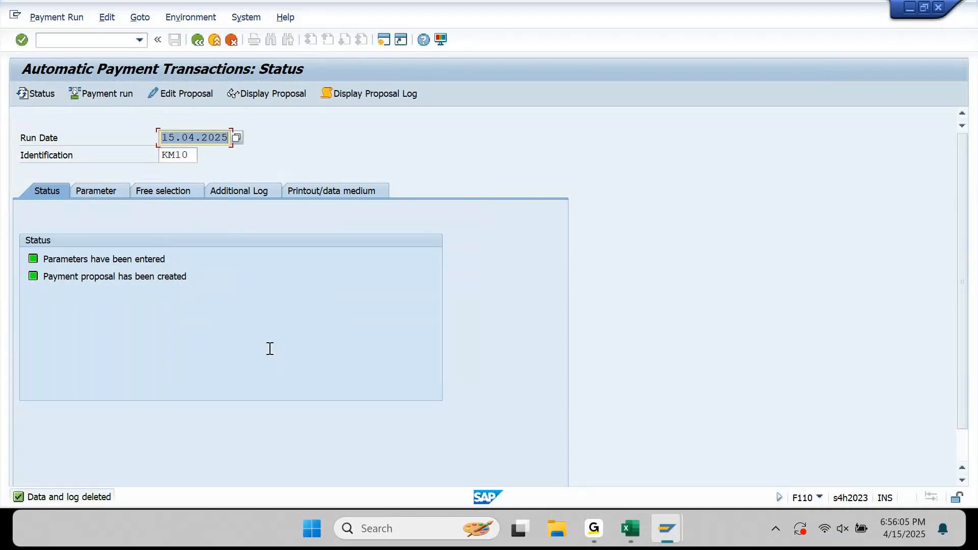
key("Return")
Run the KM10 payment immediately and refresh until it completes with 3 posting orders.
left_click(109, 94)
key("Return")
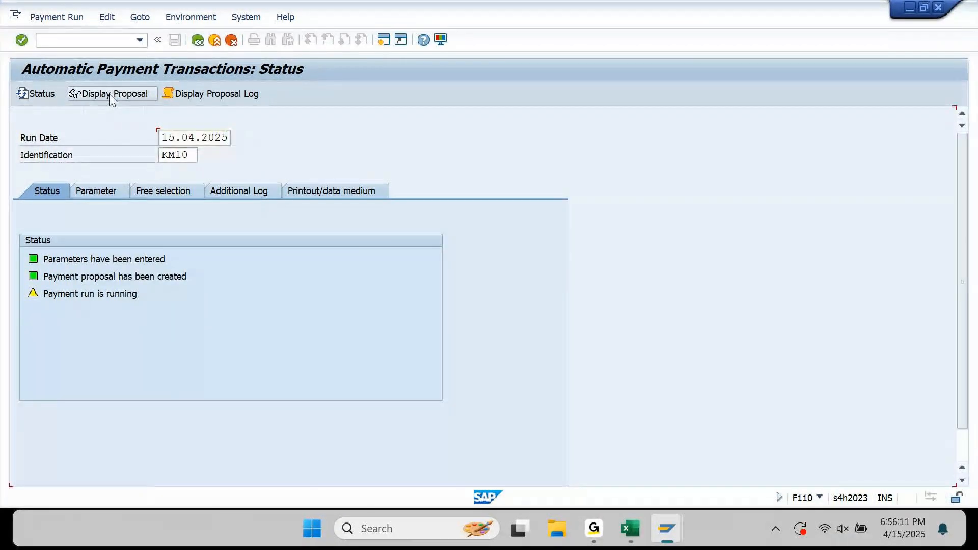
key("Return")
key("Return")
key("Return")
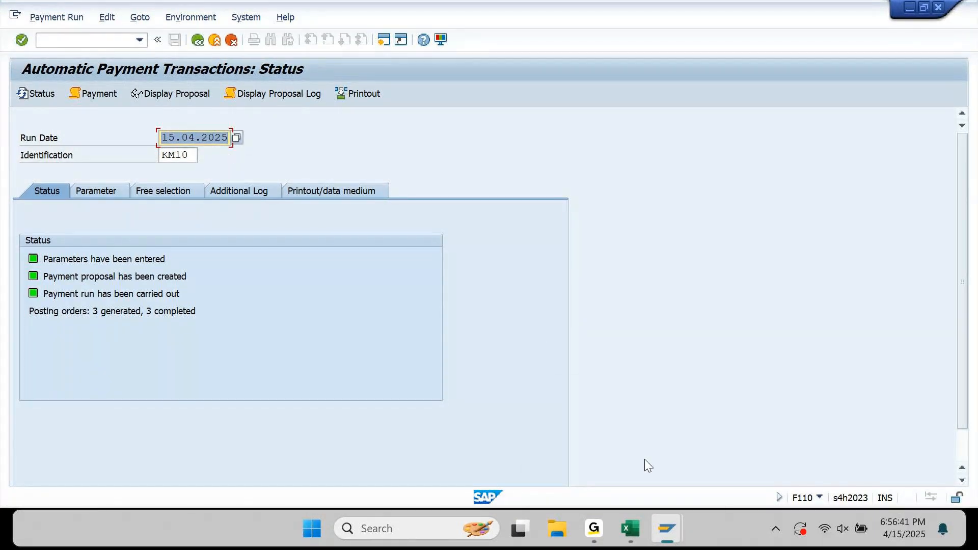
mouse_move(667, 529)
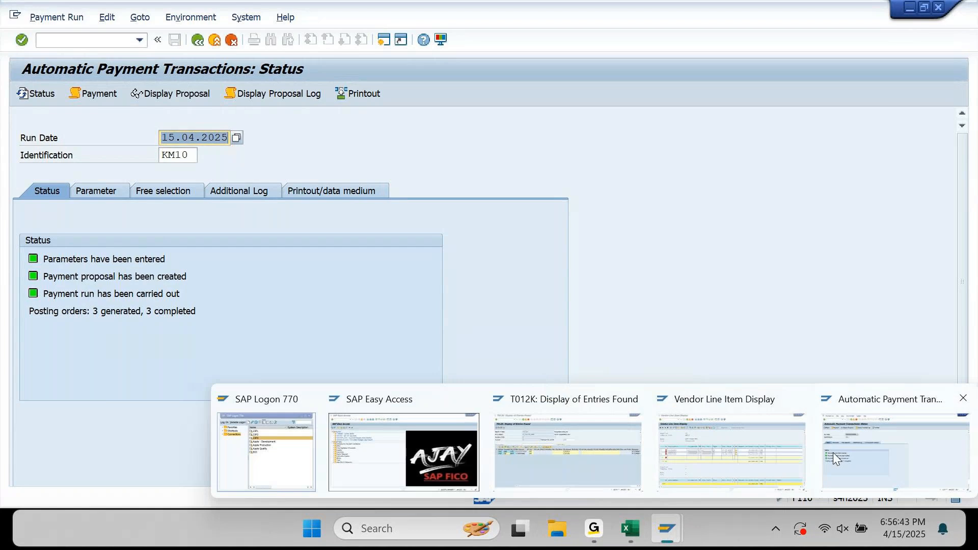
left_click(538, 439)
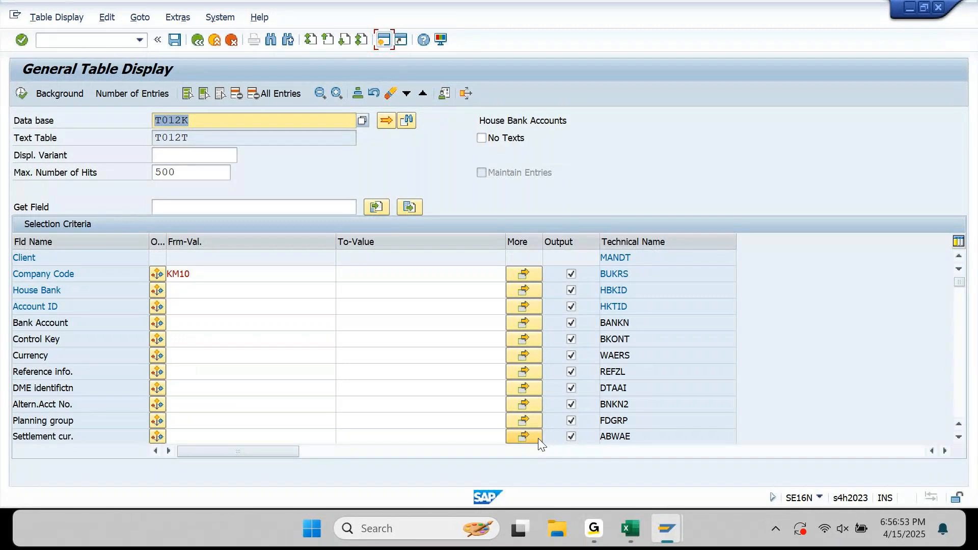
Load table REGUH in SE16N to show its selection fields.
type("REG")
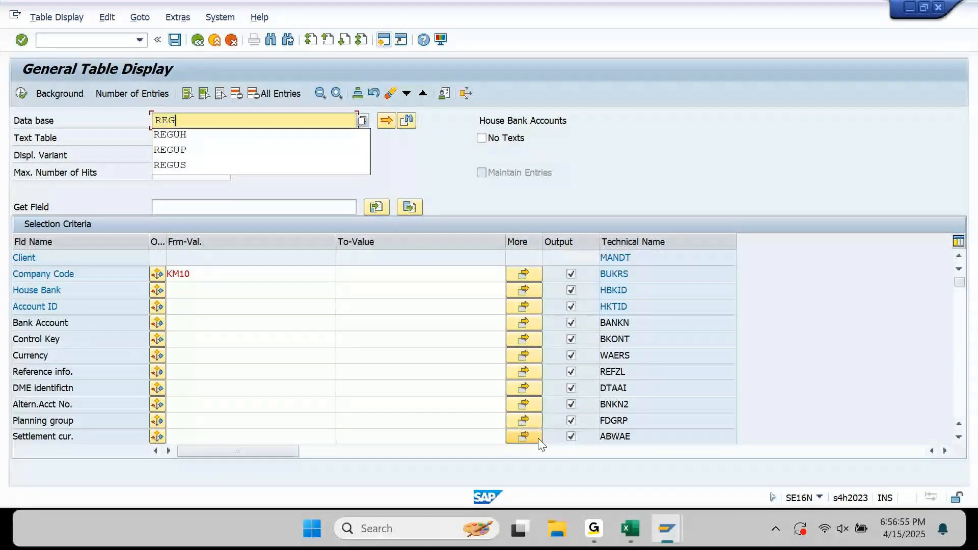
key("Down")
key("Return")
key("Return")
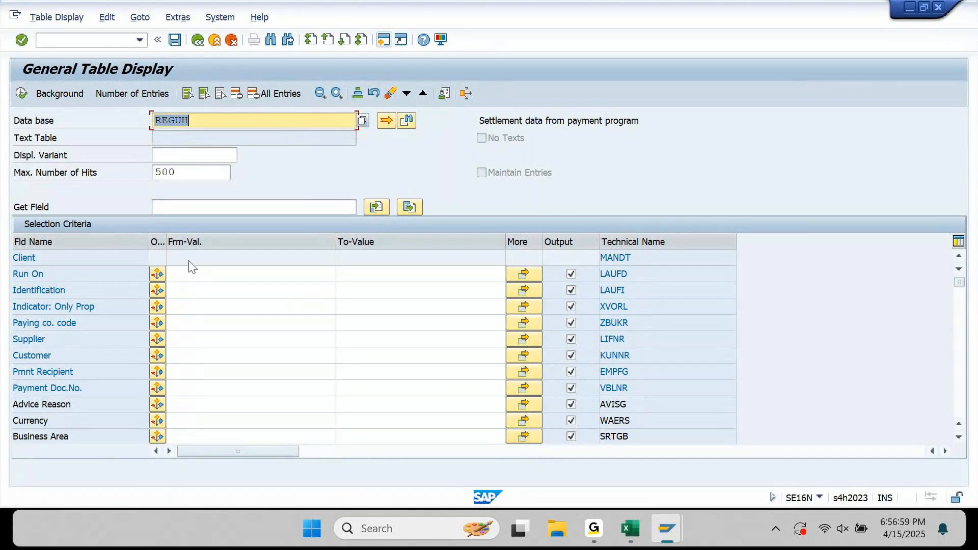
Filter REGUH by run date 15.04.2025, identification KM10 and paying company code KM10, and execute.
left_click(193, 274)
key("Down")
key("Down")
key("Down")
key("Down")
key("Down")
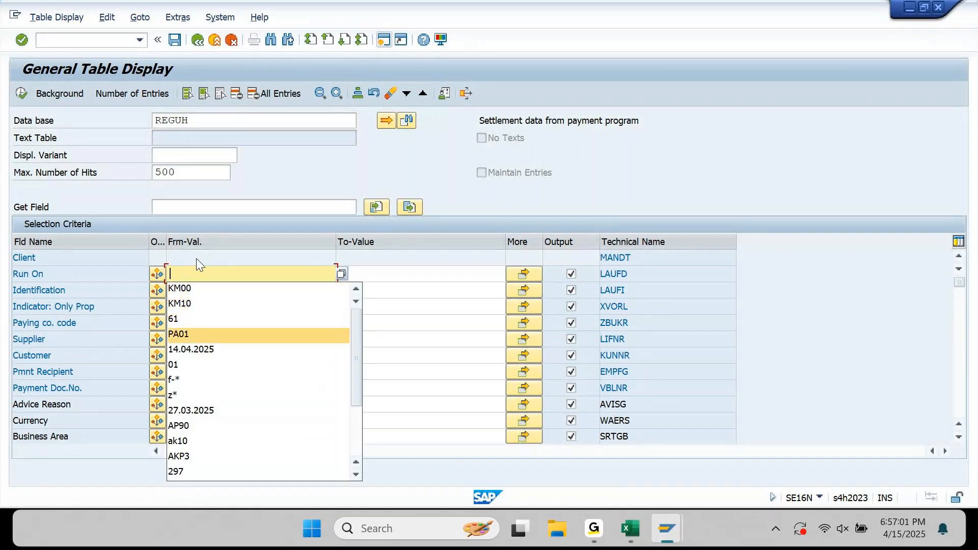
key("Return")
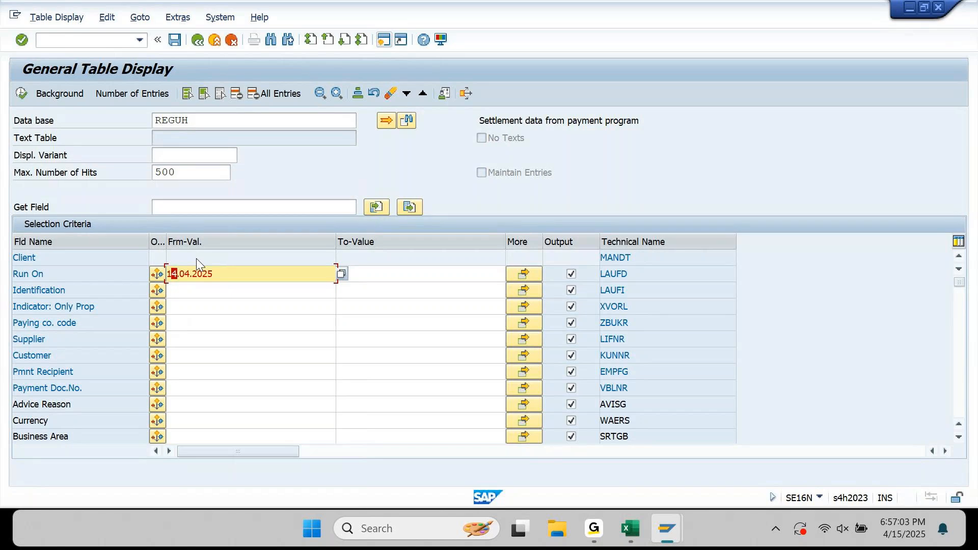
type("5")
key("Tab")
type("KM10")
key("Tab")
key("Tab")
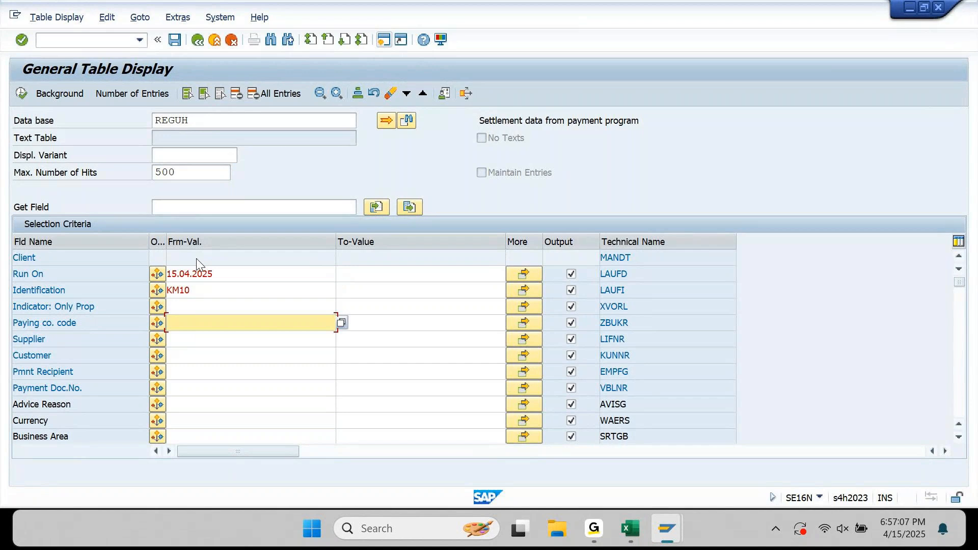
type("KM10")
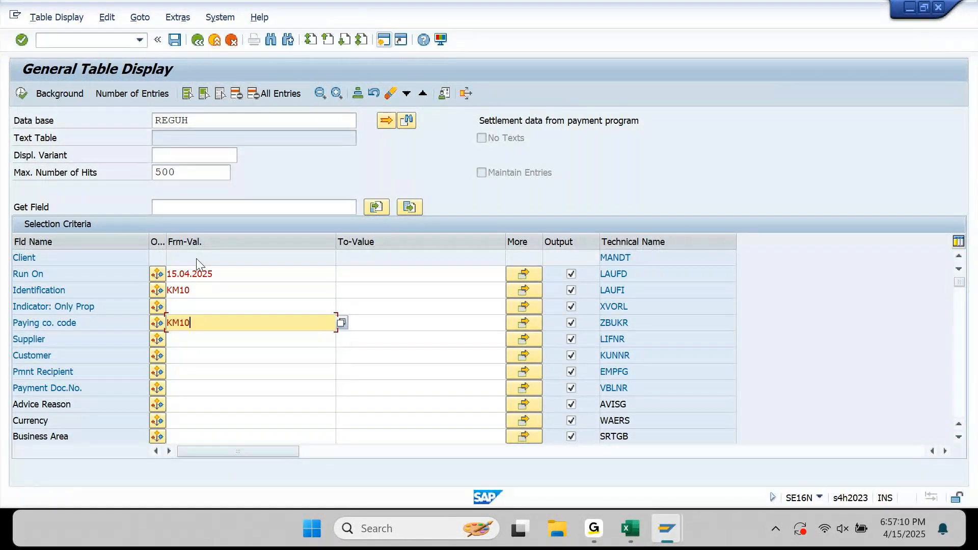
key("Return")
left_click(27, 94)
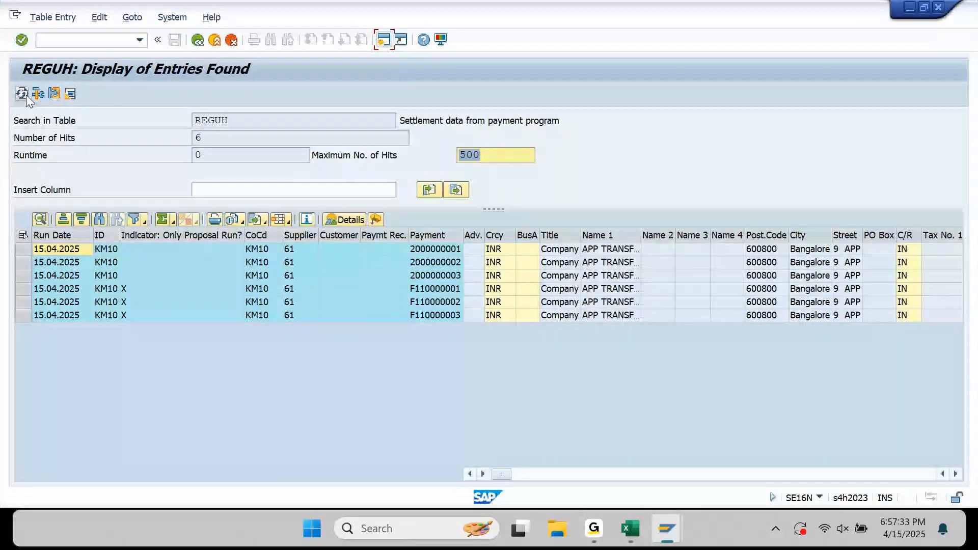
left_click_drag(463, 235, 593, 235)
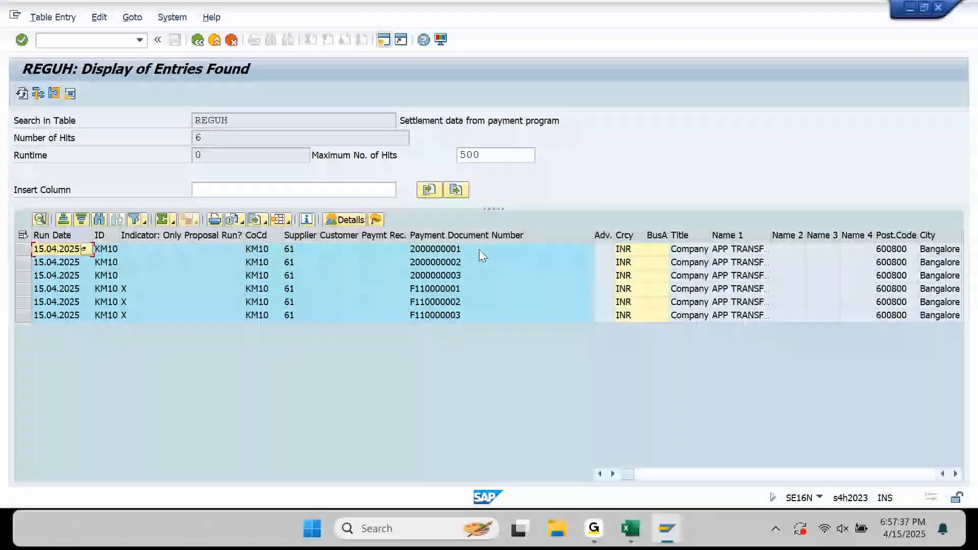
left_click_drag(471, 252, 462, 273)
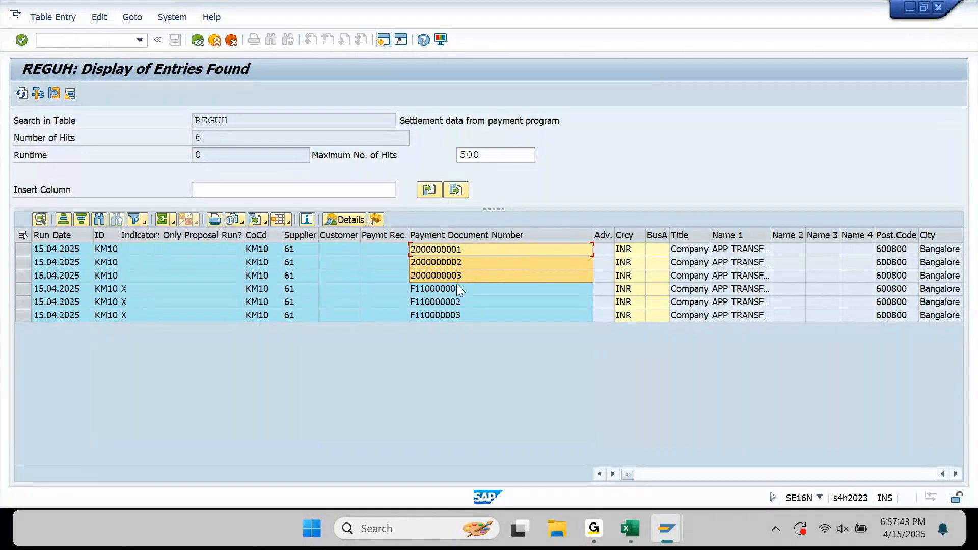
left_click_drag(453, 289, 454, 313)
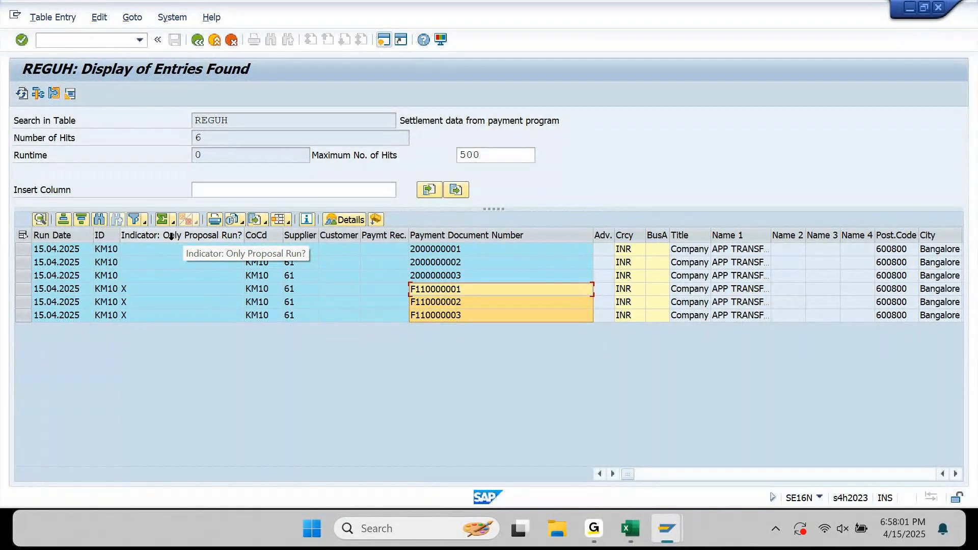
left_click_drag(152, 248, 155, 274)
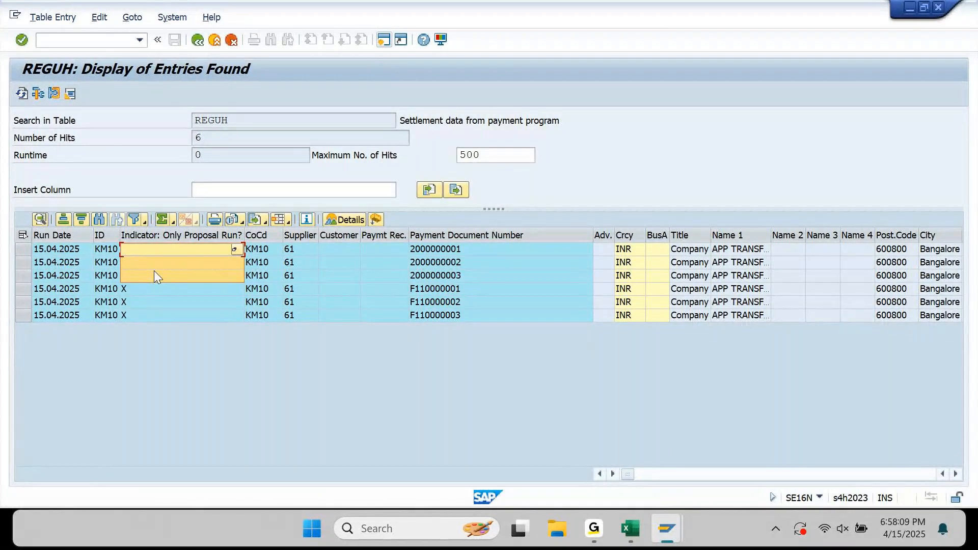
left_click(143, 296)
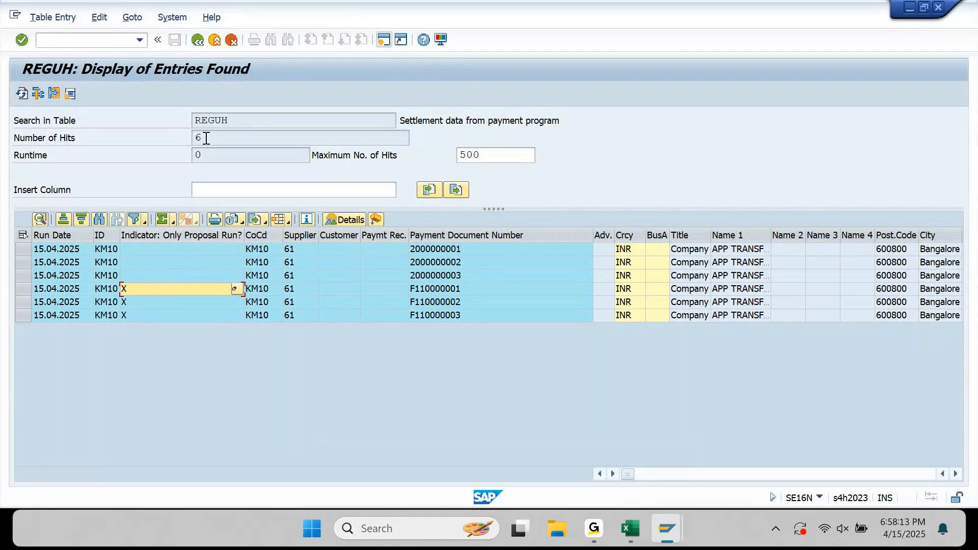
key("F3")
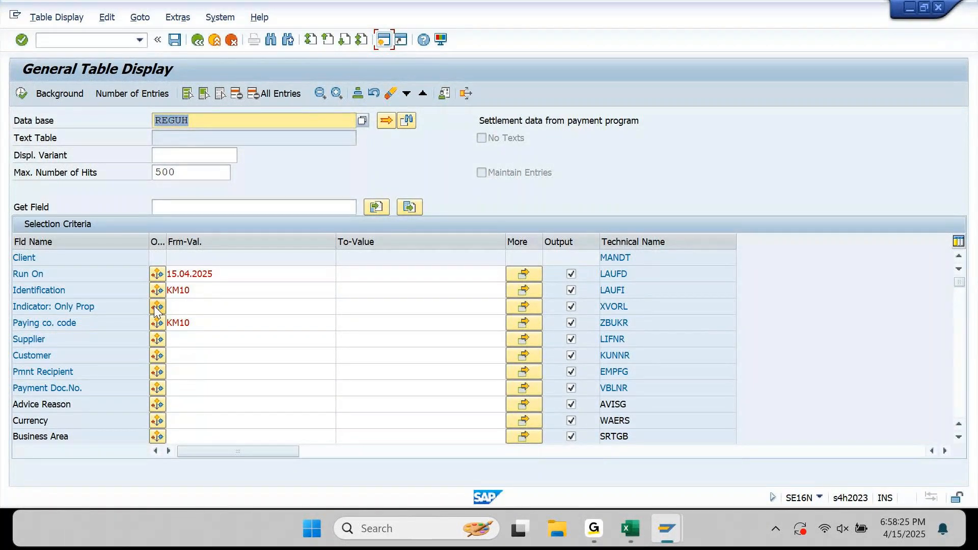
left_click_drag(166, 242, 196, 246)
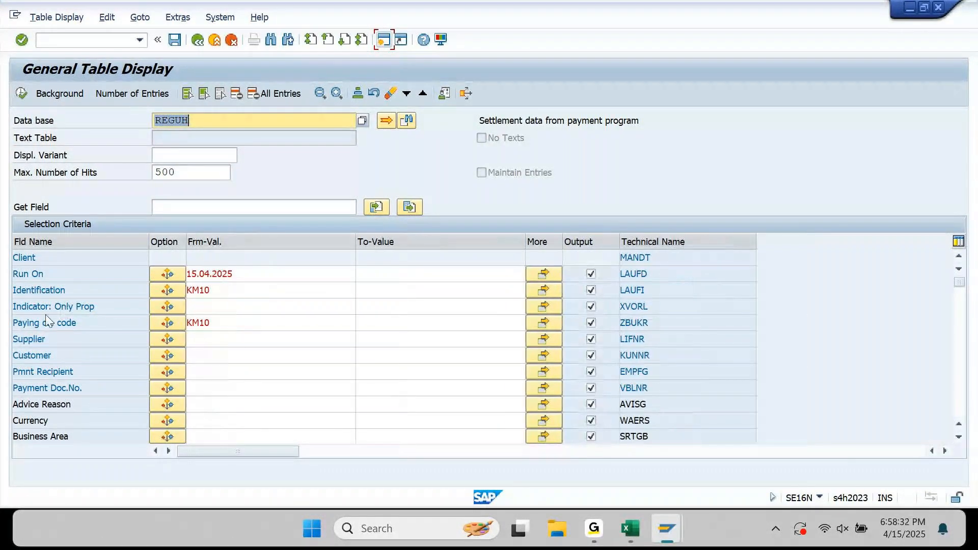
left_click(168, 307)
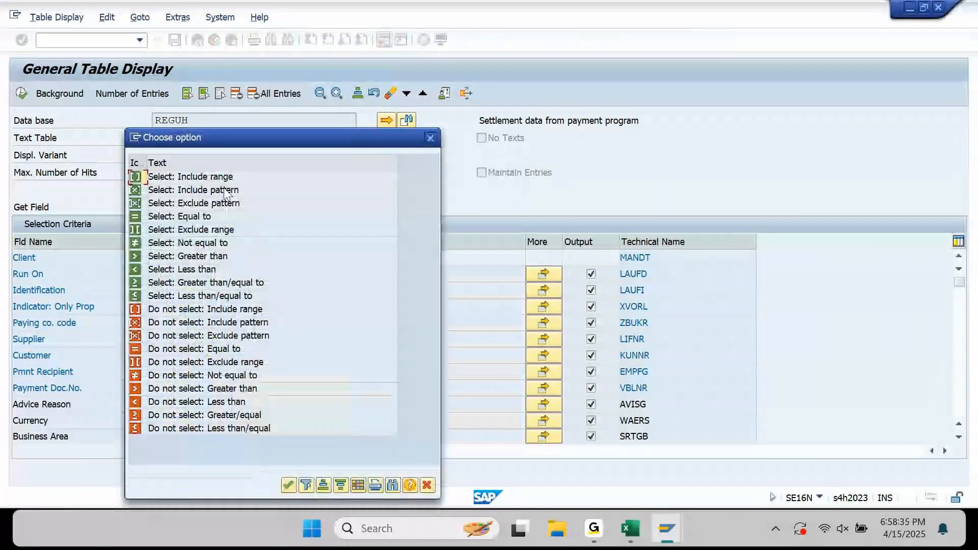
left_click_drag(313, 142, 633, 26)
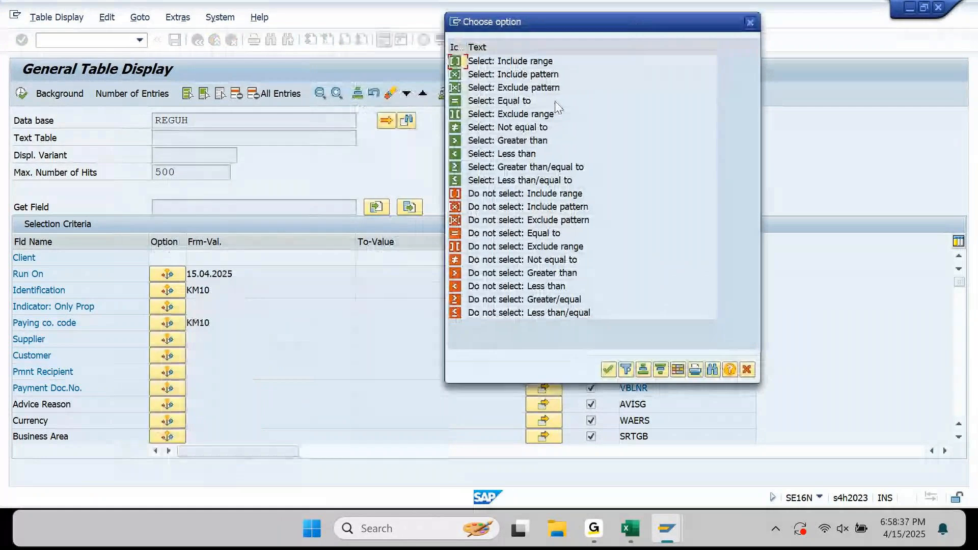
double_click(491, 102)
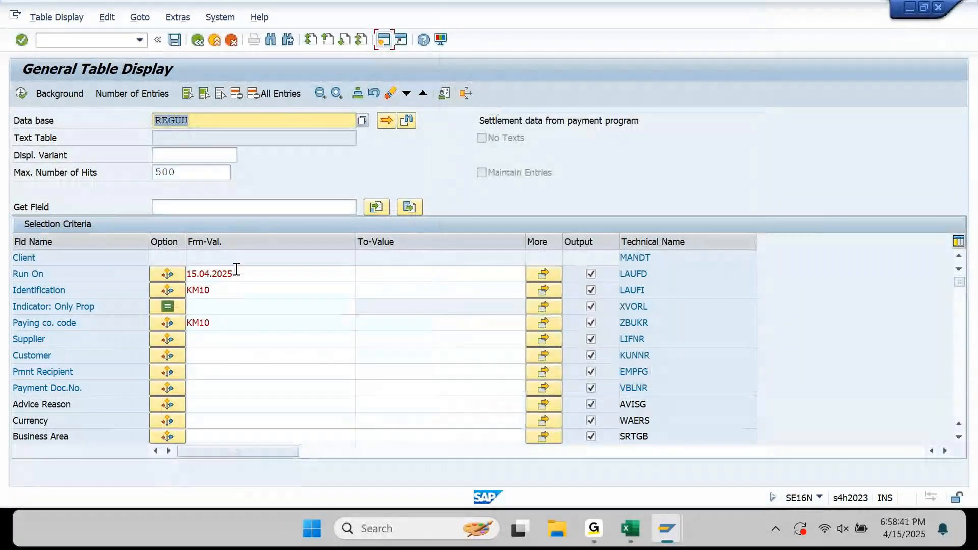
left_click(243, 306)
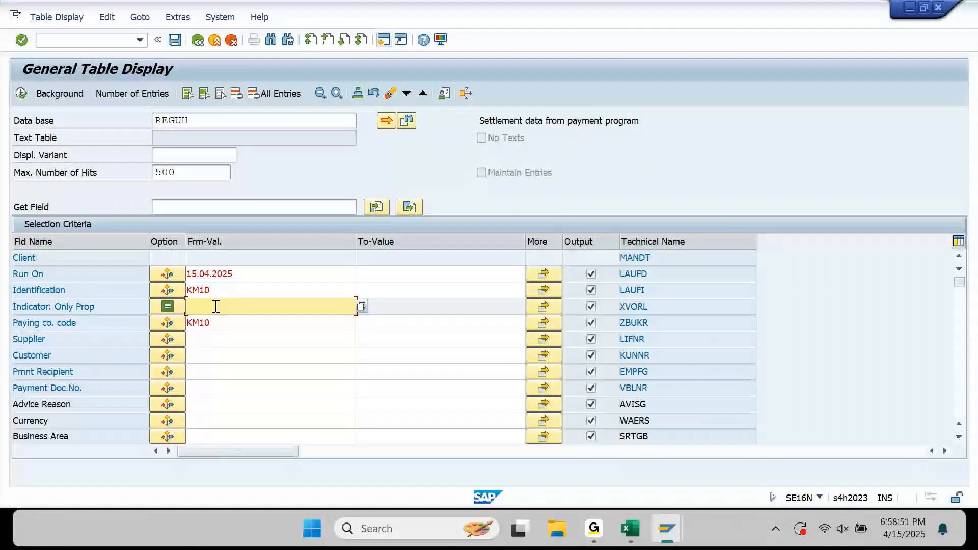
key("F8")
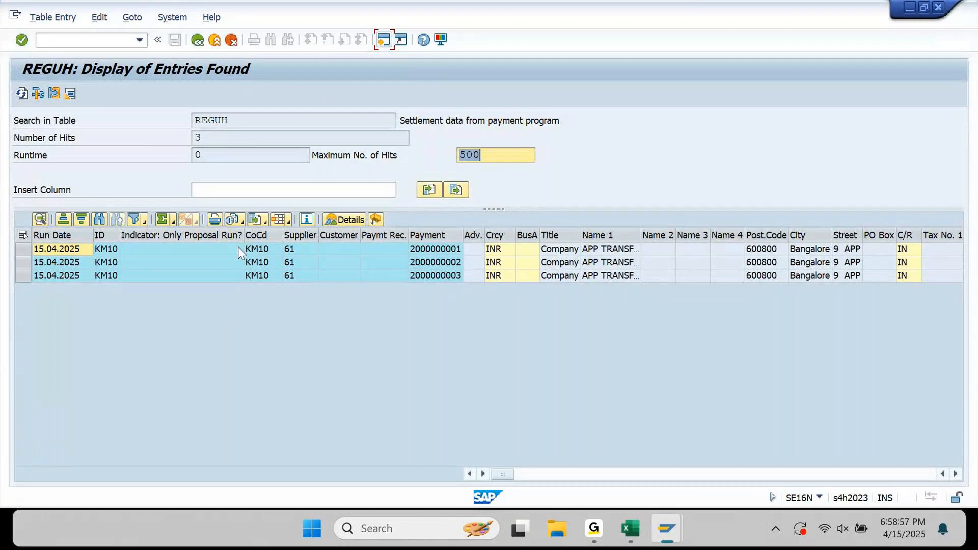
Widen and select the Payee's bank acct number column showing the three payee accounts.
left_click_drag(447, 249, 450, 276)
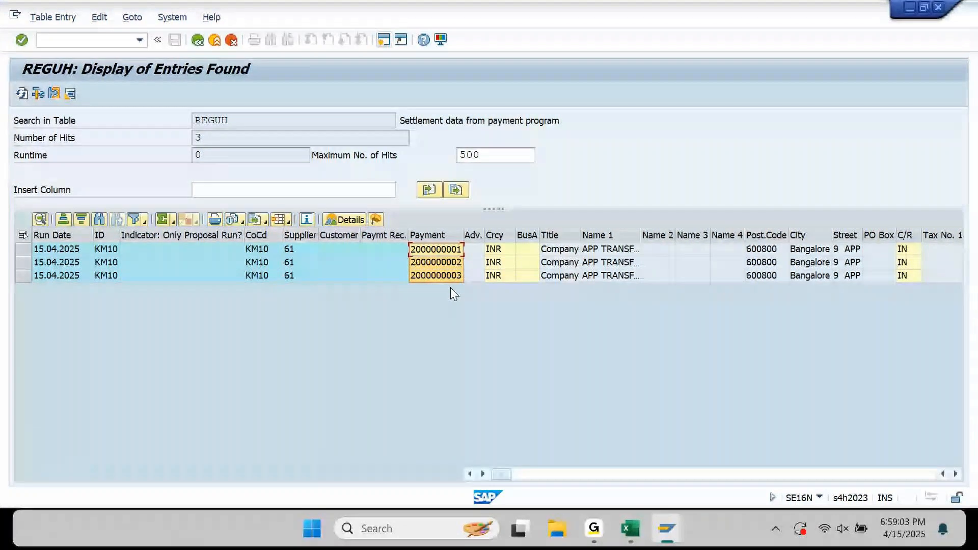
left_click(319, 254)
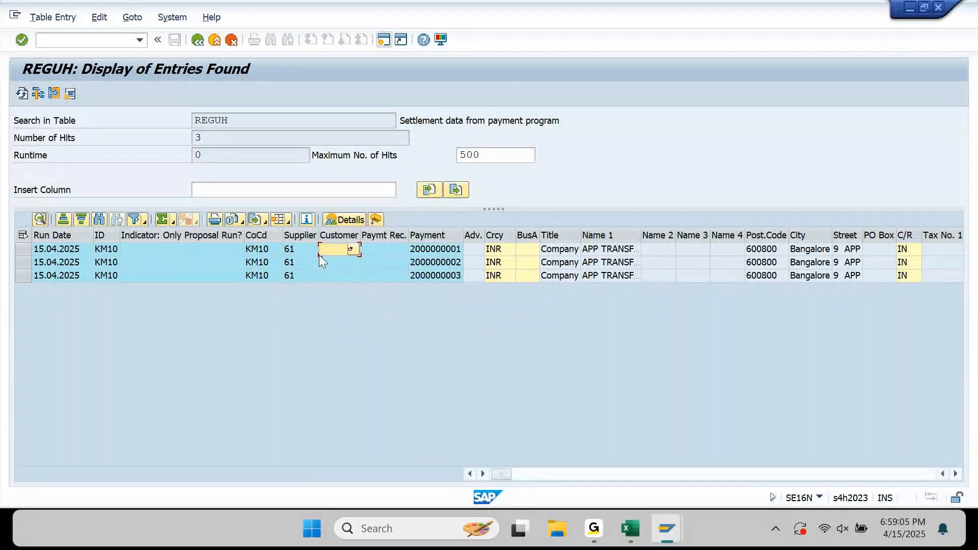
key("Right")
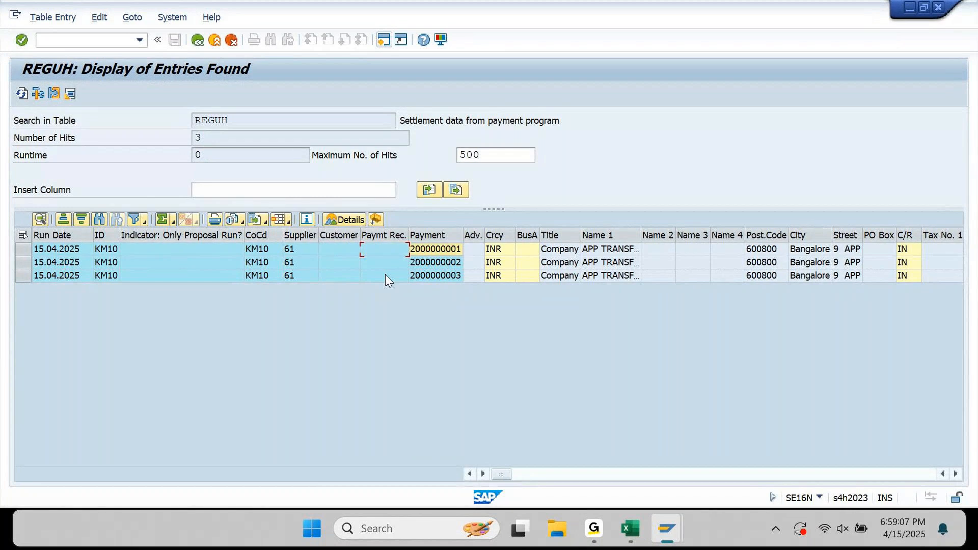
key("Right")
key("Right")
key("Right")
key("Right")
key("Right")
key("Right")
key("Right")
key("Right")
key("Right")
key("Right")
key("Right")
key("Right")
key("Right")
key("Right")
key("Right")
key("Right")
key("Right")
key("Right")
key("Right")
key("Right")
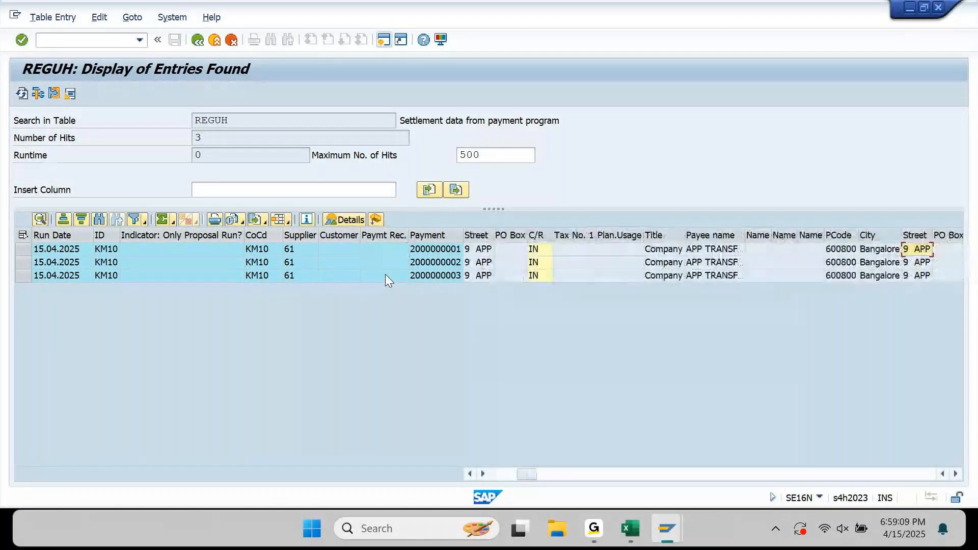
key("Right")
key("Right")
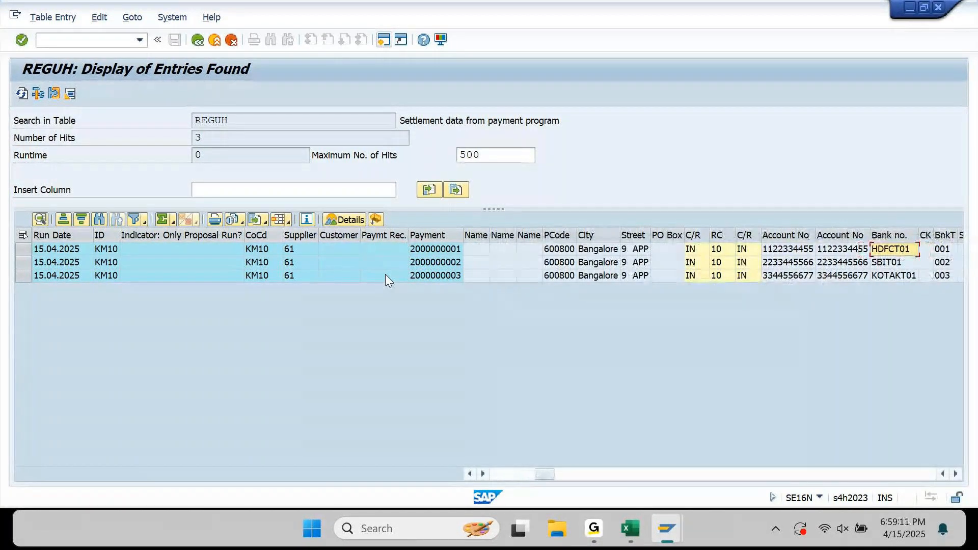
key("Right")
key("Right")
key("Right")
key("Right")
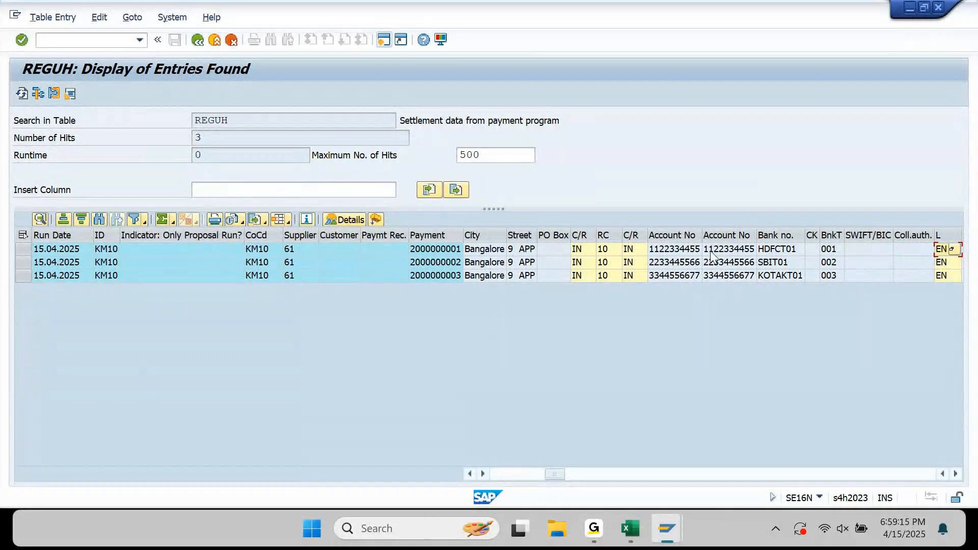
left_click_drag(701, 231, 790, 230)
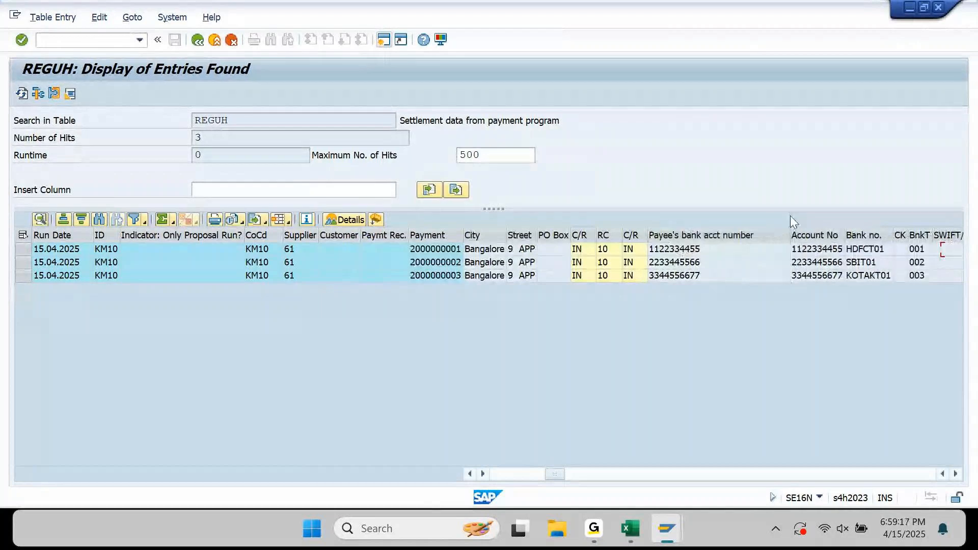
left_click(713, 233)
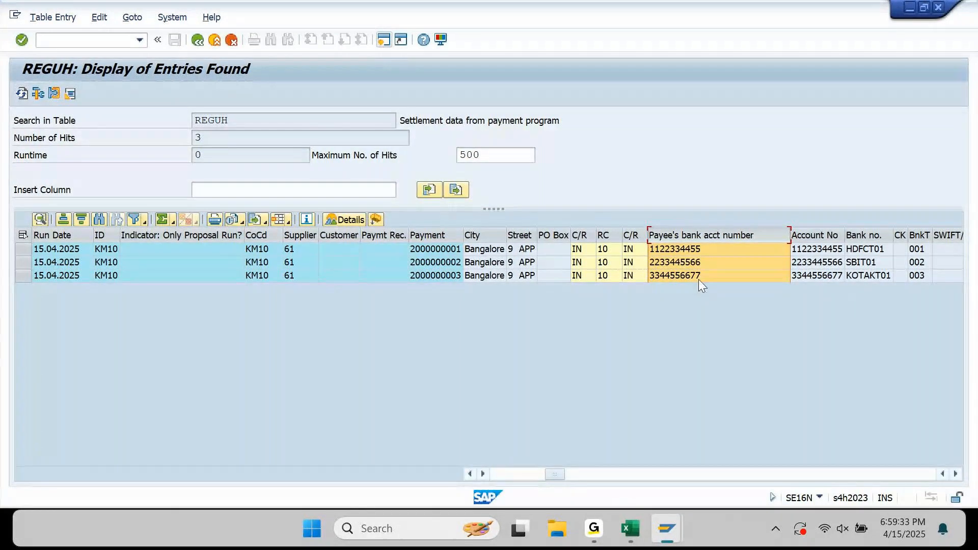
mouse_move(668, 529)
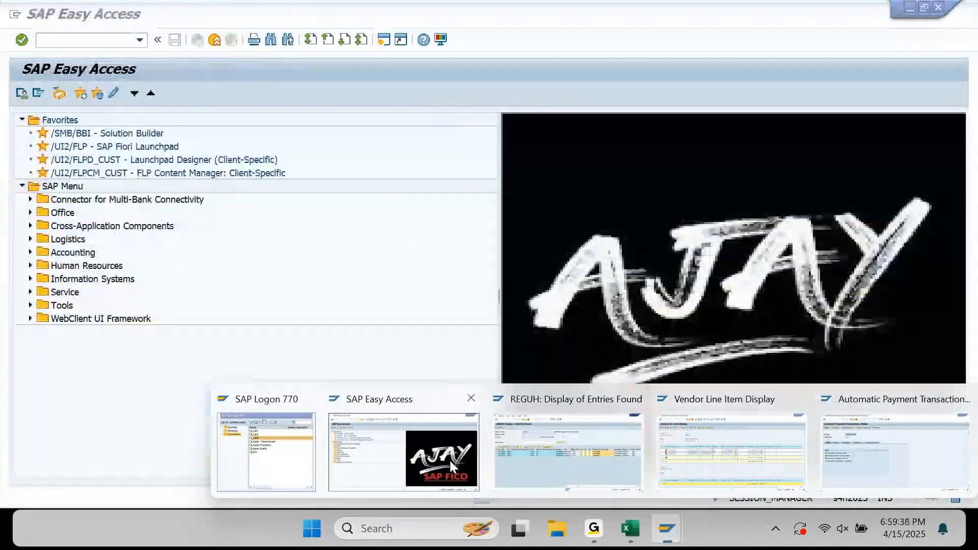
Start transaction SE16N from the SAP Easy Access window.
left_click(450, 460)
type("S")
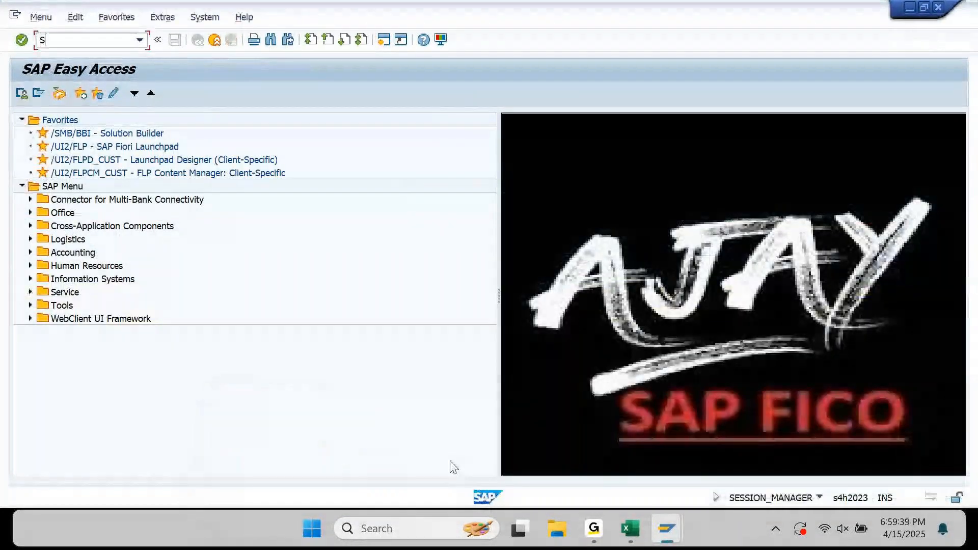
type("E16N")
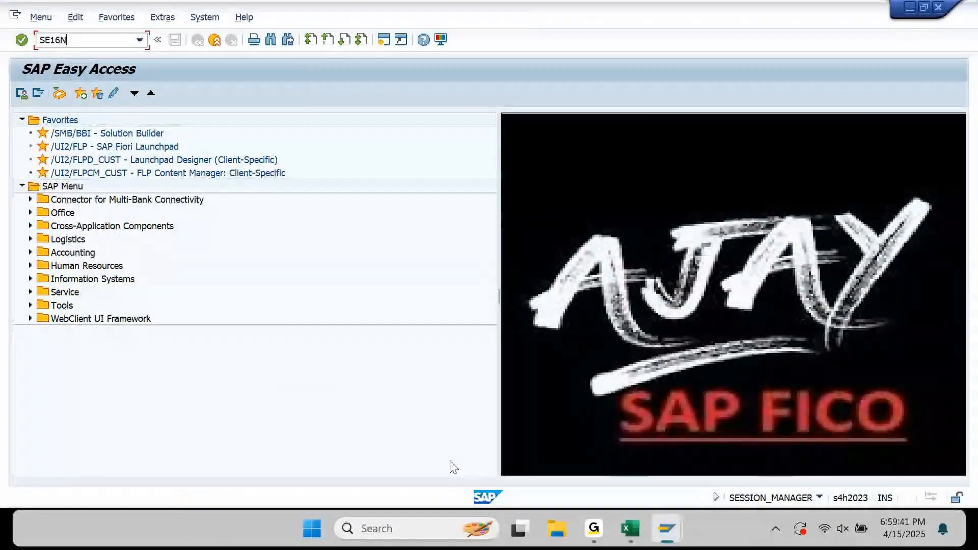
key("Return")
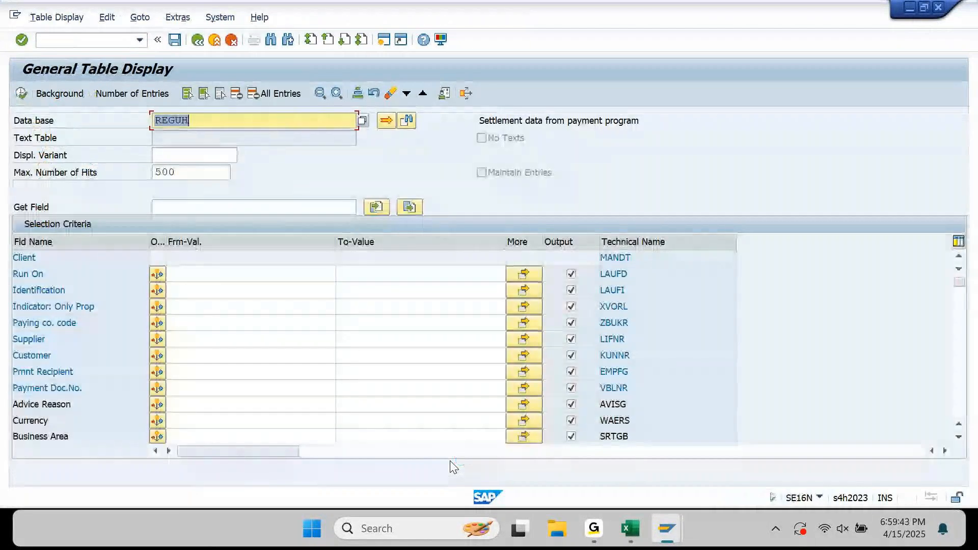
Change the table from REGUH to REGUP.
key("Left")
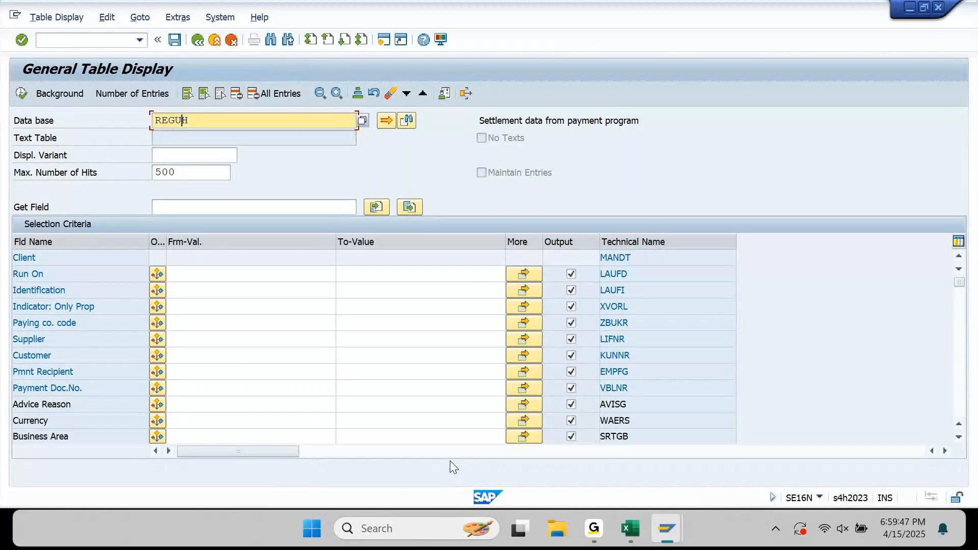
key("shift+Right")
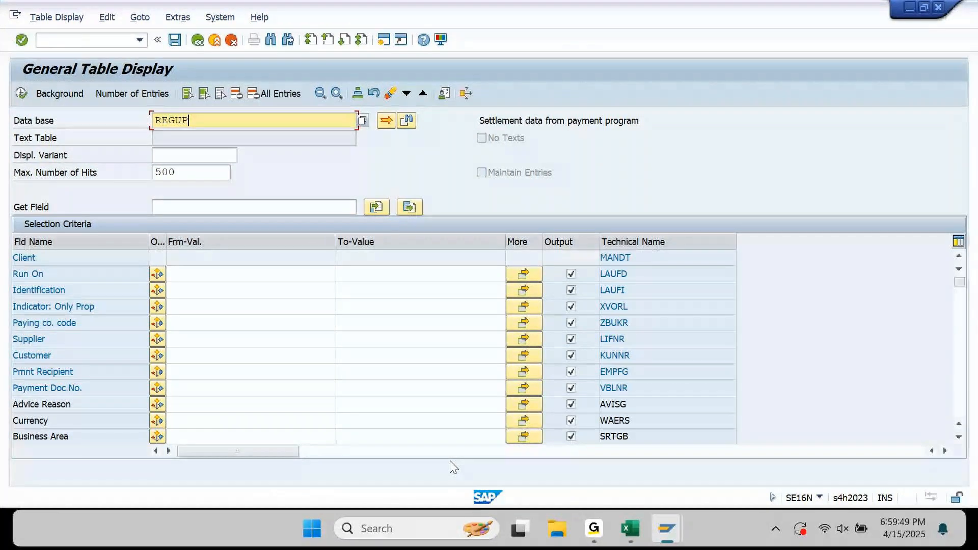
type("P")
key("Return")
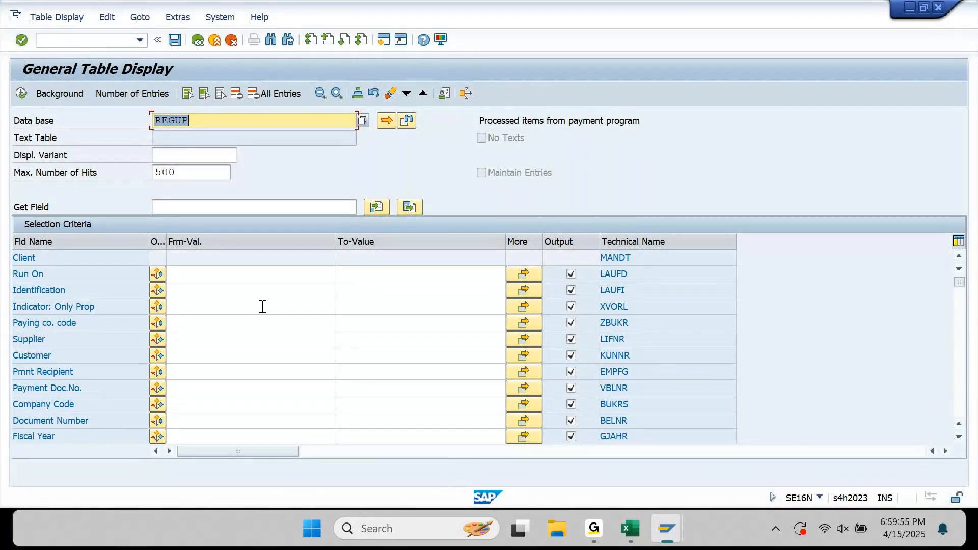
Filter REGUP by run date 15.04.2025, ID KM10, proposal indicator equal-to blank, paying company KM10, and execute.
left_click(200, 278)
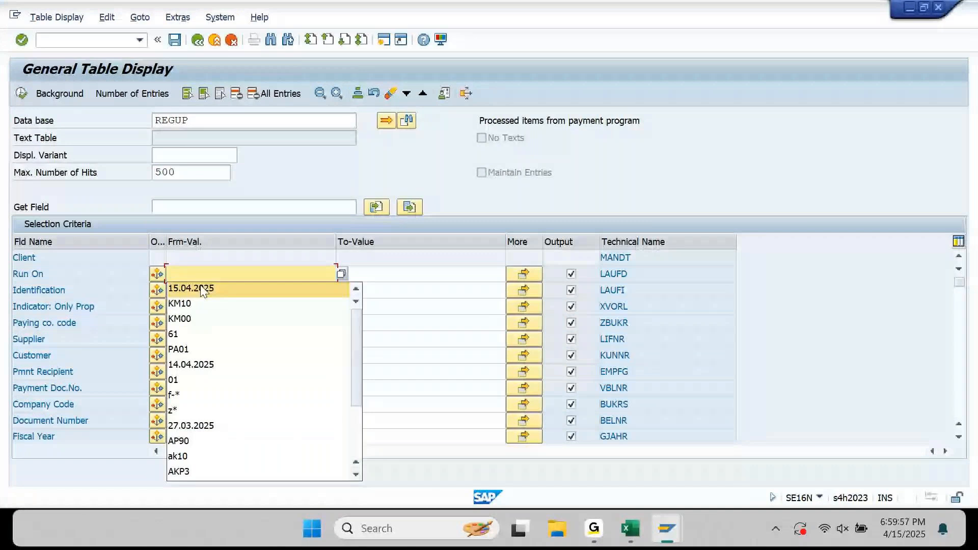
left_click(201, 287)
left_click(201, 289)
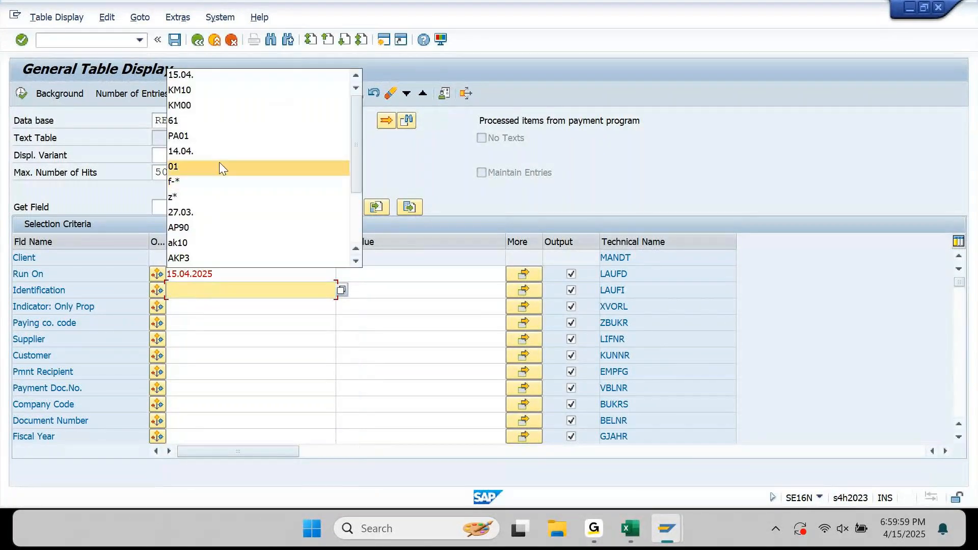
left_click(192, 90)
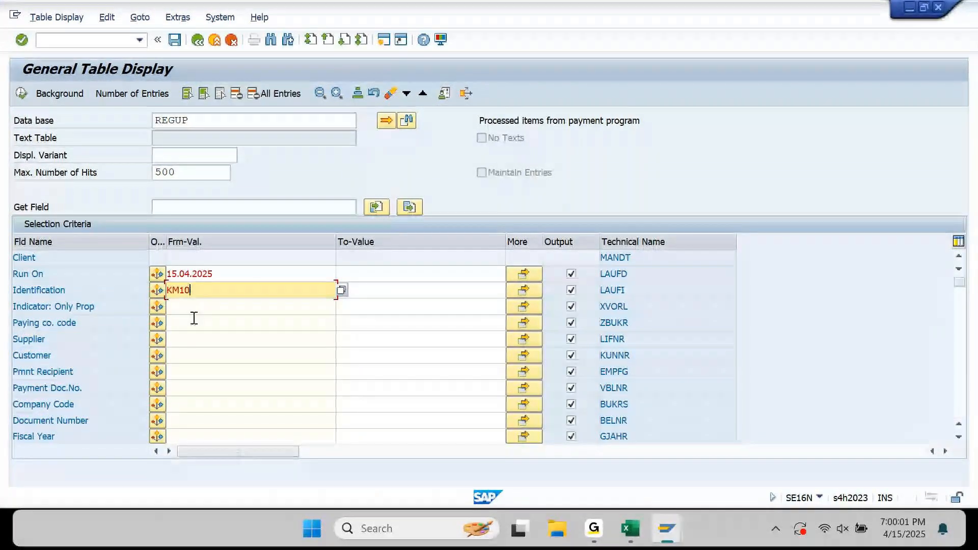
left_click(157, 306)
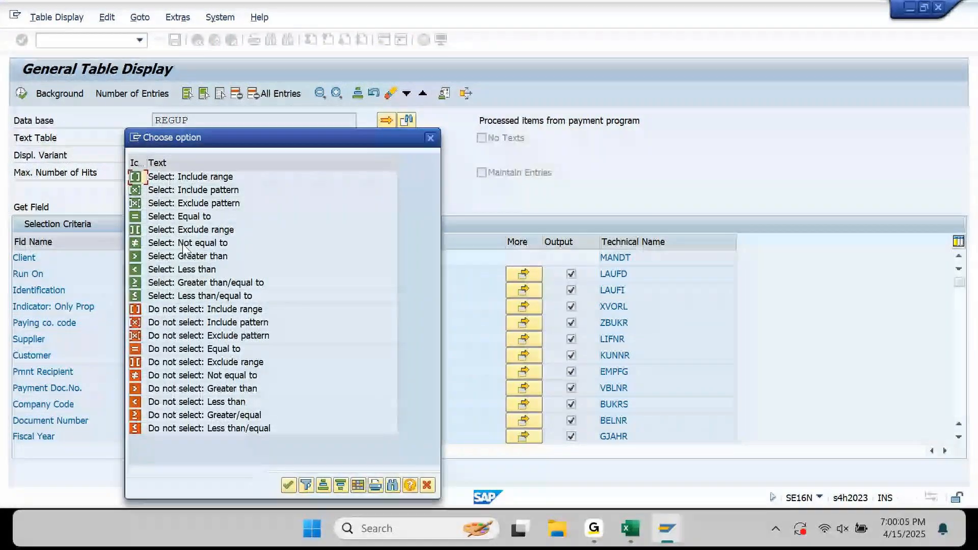
double_click(175, 217)
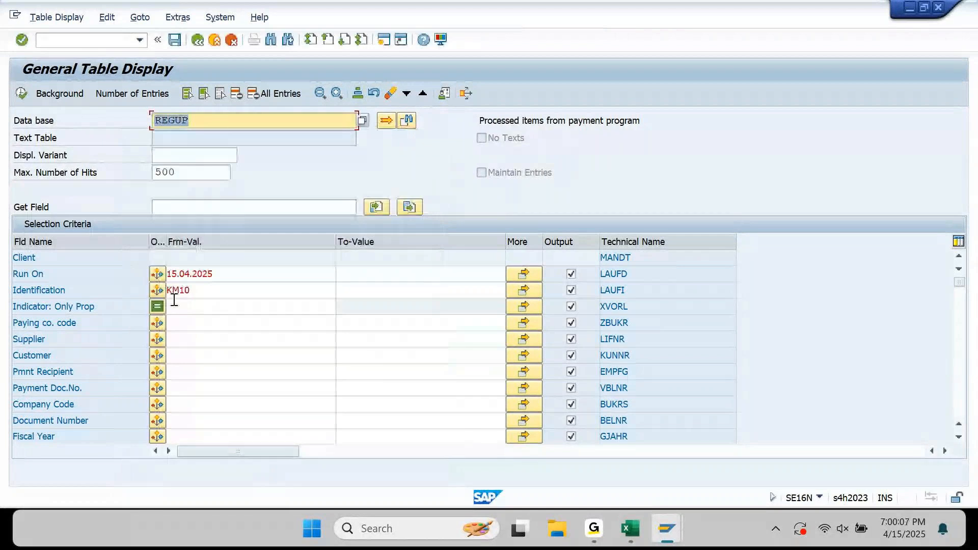
left_click(171, 317)
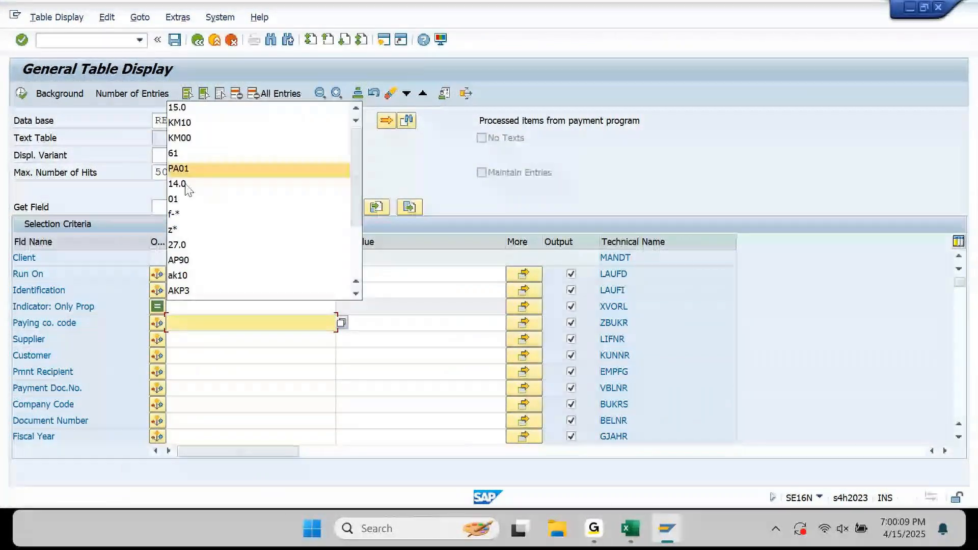
left_click(193, 127)
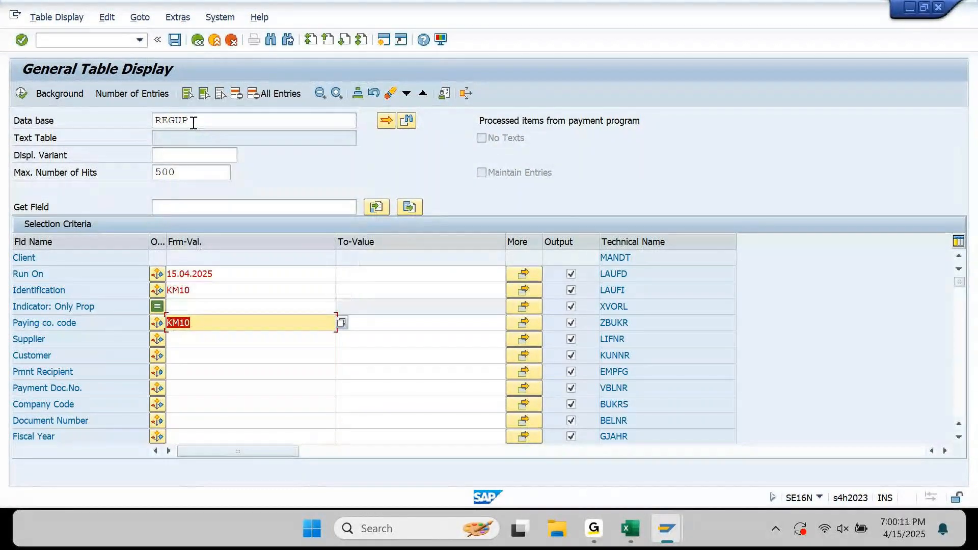
key("F8")
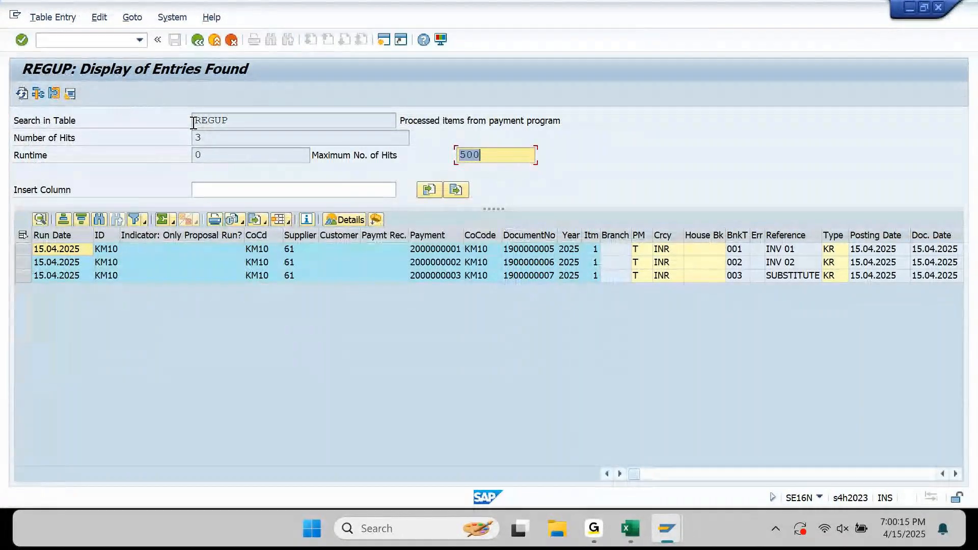
Browse row 1 of the REGUP results across the item and amount columns.
left_click(162, 256)
key("Right")
key("Right")
key("Right")
key("Right")
key("Right")
key("Right")
key("Right")
key("Right")
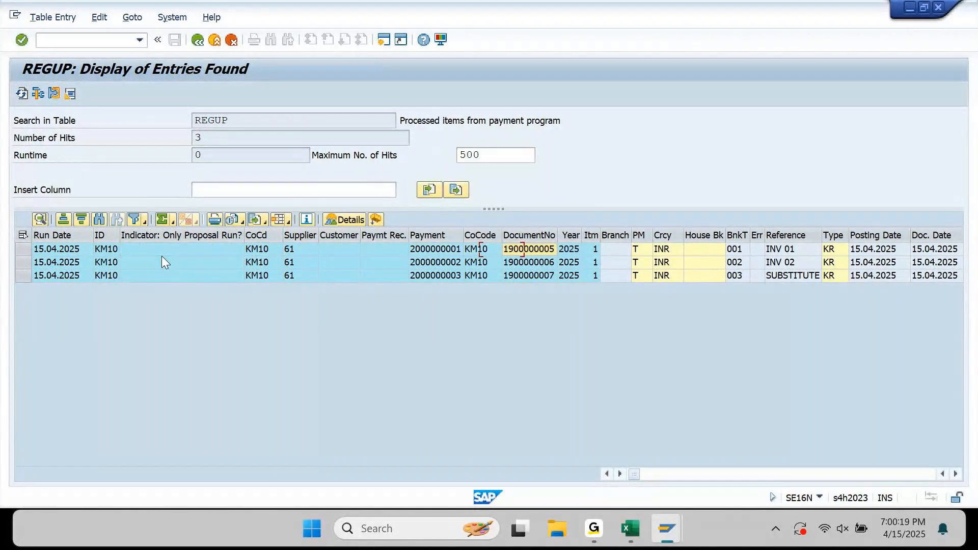
key("Right")
key("Right")
key("Right")
key("Right")
key("Right")
key("Right")
key("Right")
key("Right")
key("Right")
key("Right")
key("Right")
key("Right")
key("Right")
key("Right")
key("Right")
key("Right")
key("Right")
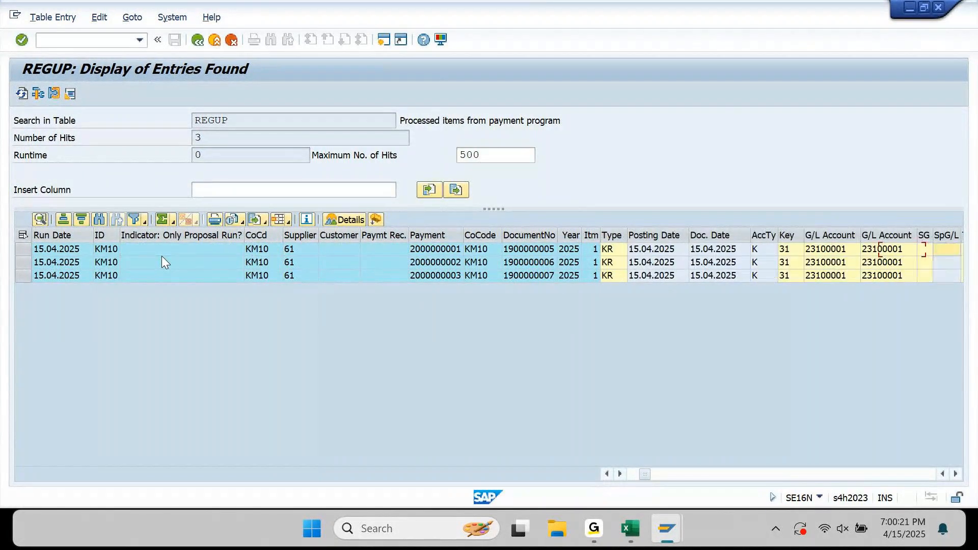
key("Right")
key("Right")
key("Right")
key("Right")
key("Right")
key("Right")
key("Right")
key("Right")
key("Right")
key("Right")
key("Right")
key("Right")
key("Right")
key("Right")
key("Right")
key("Right")
key("Right")
key("Right")
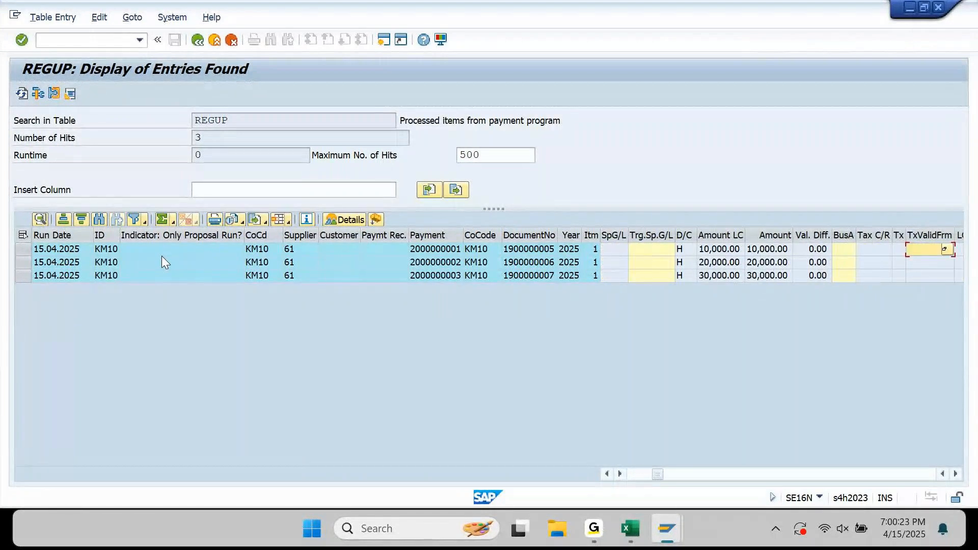
key("Right")
key("Right")
key("Right")
key("Right")
key("Right")
key("Right")
key("Right")
key("Right")
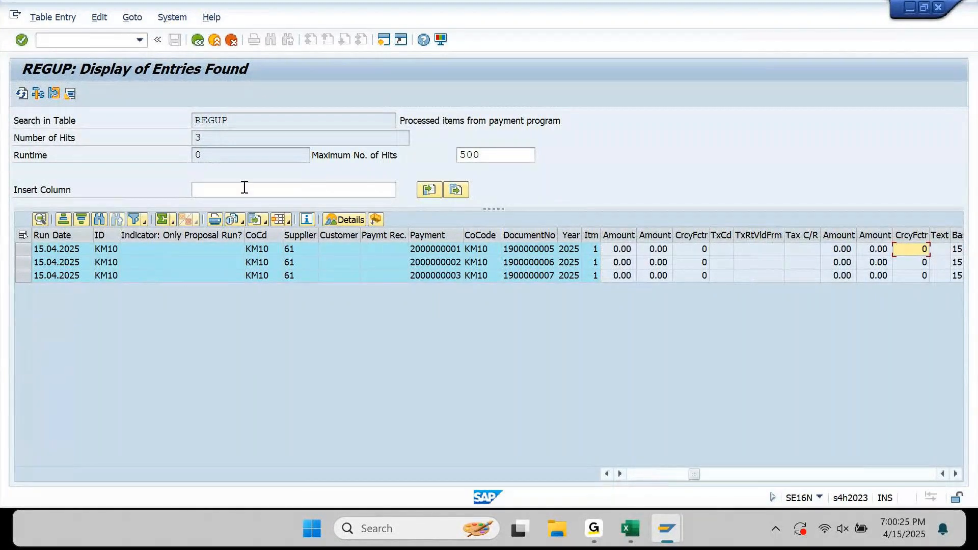
Hide empty columns and review the first payment's currency, account type, G/L account and baseline date.
left_click(376, 219)
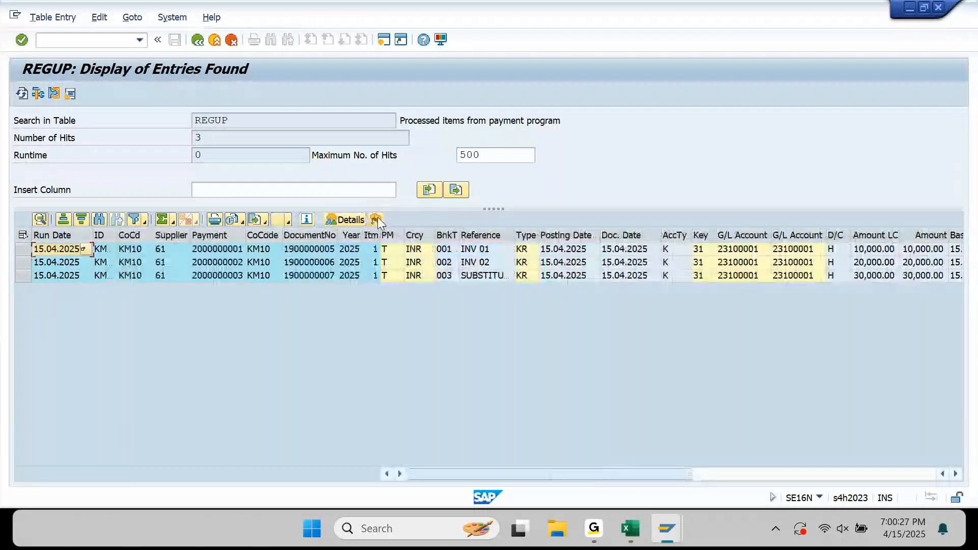
left_click(415, 251)
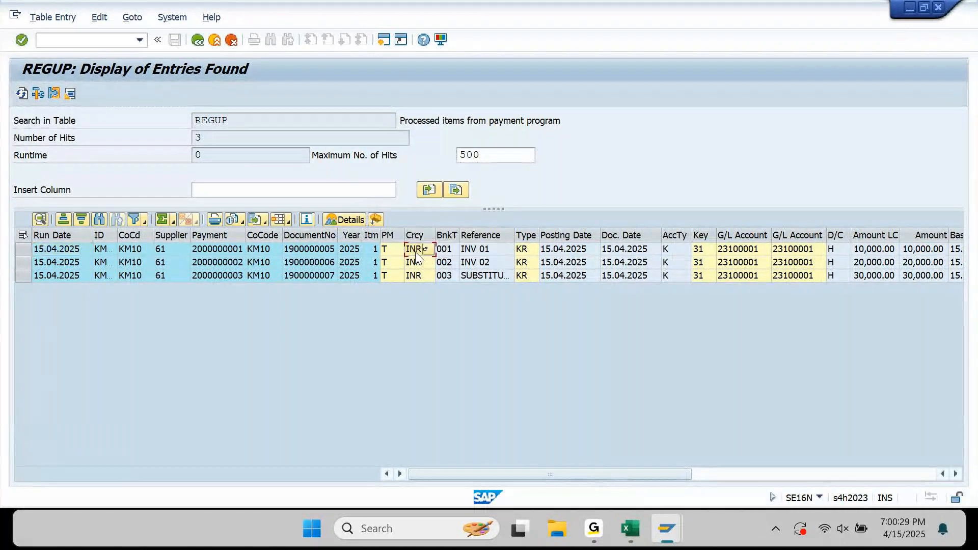
key("Right")
key("Right")
key("Right")
key("Right")
key("Right")
key("Right")
key("Right")
key("Right")
key("Right")
key("Right")
key("Right")
key("Right")
key("Right")
key("Right")
key("Right")
key("Right")
key("Right")
key("Right")
key("Right")
key("Right")
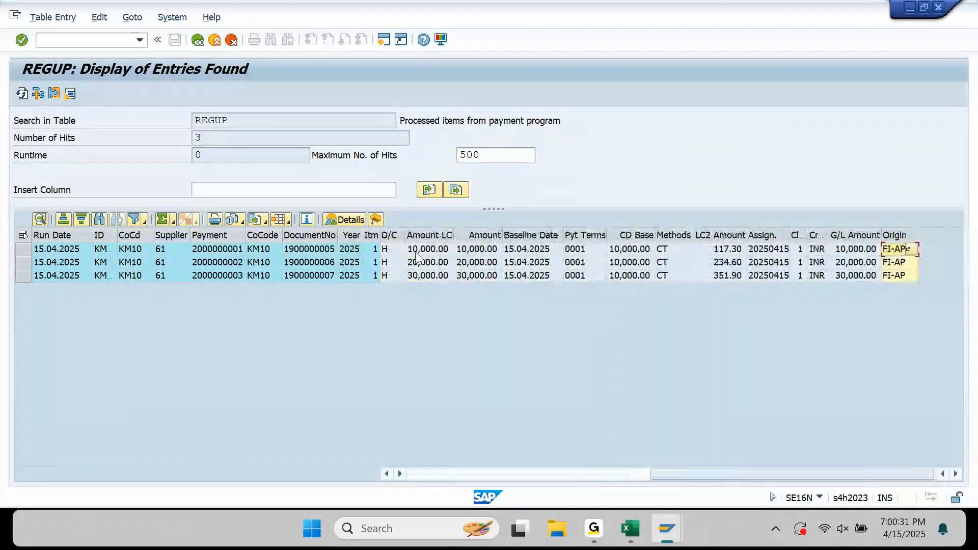
key("Left")
key("Left")
key("Left")
key("Left")
key("Left")
key("Left")
key("Left")
key("Left")
key("Left")
key("Left")
key("Left")
key("Left")
key("Left")
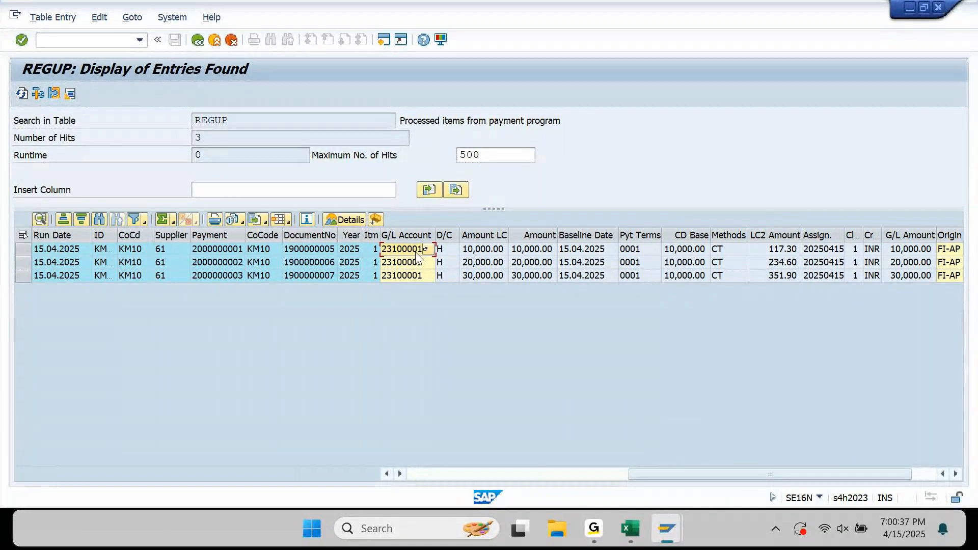
key("Left")
key("Left")
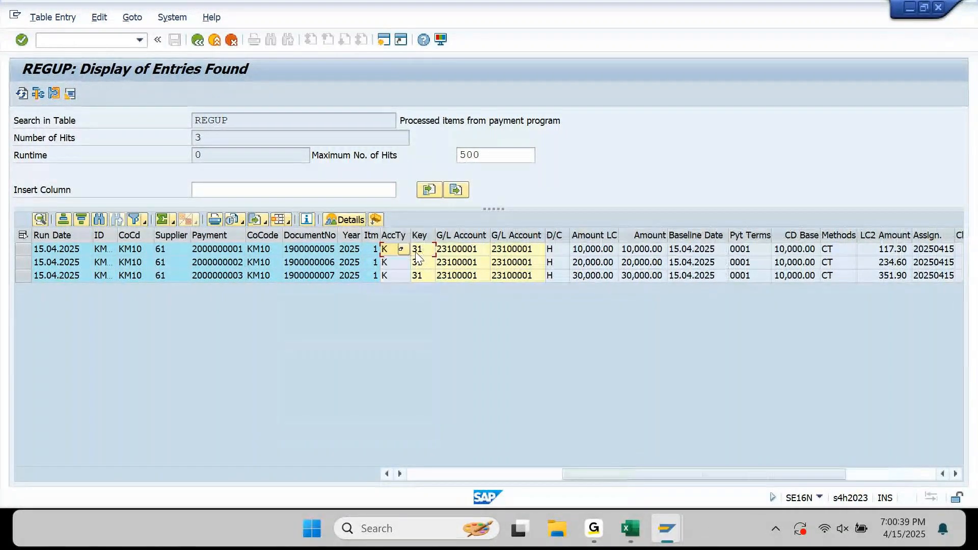
key("Left")
key("Left")
key("Left")
key("Left")
key("Left")
key("Left")
key("Left")
key("Left")
key("Left")
key("Left")
key("Left")
key("Left")
key("Left")
key("Left")
key("Left")
key("Left")
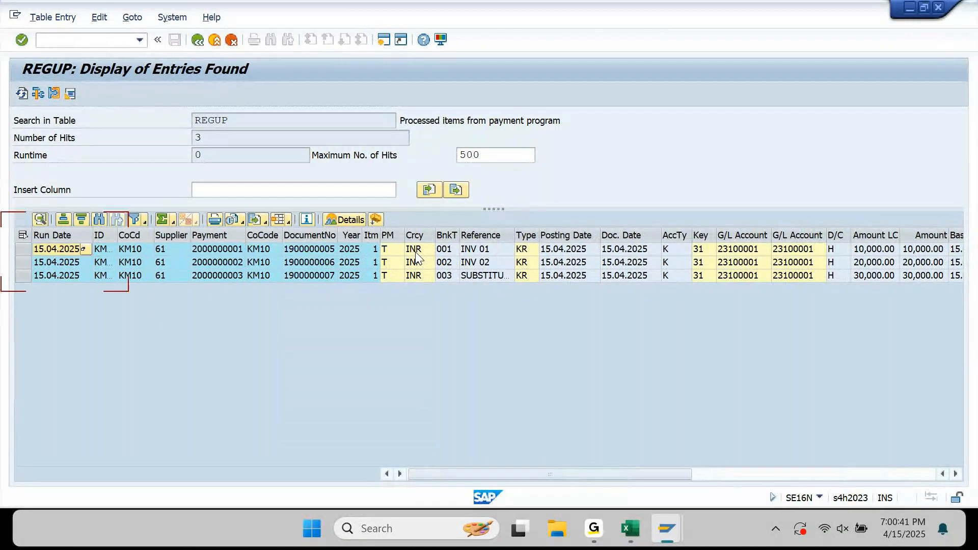
key("Right")
key("Right")
key("Right")
key("Right")
key("Right")
key("Right")
key("Right")
key("Right")
key("Right")
key("Right")
key("Right")
key("Right")
key("Right")
key("Right")
key("Right")
key("Right")
key("Right")
key("Right")
key("Right")
key("Right")
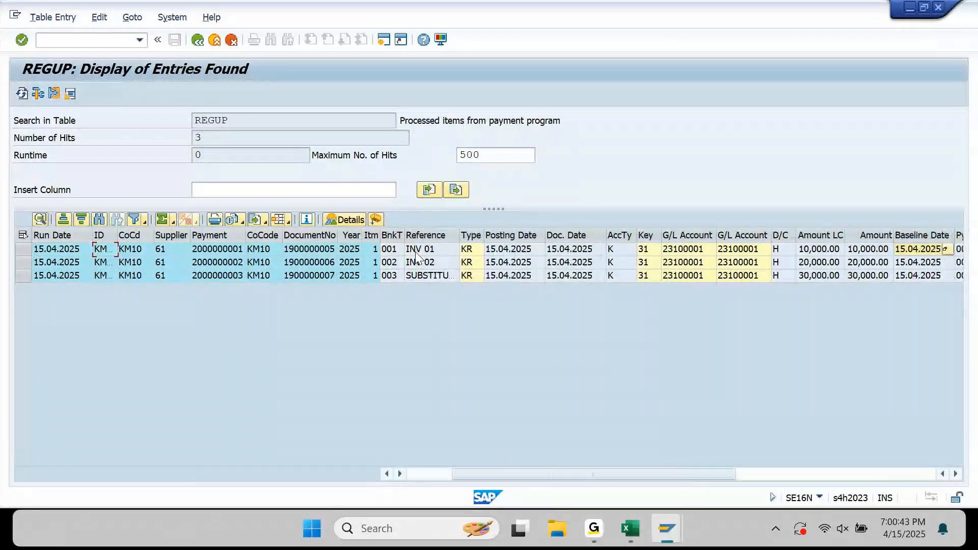
key("Right")
key("Right")
key("Right")
key("Right")
key("Right")
key("Right")
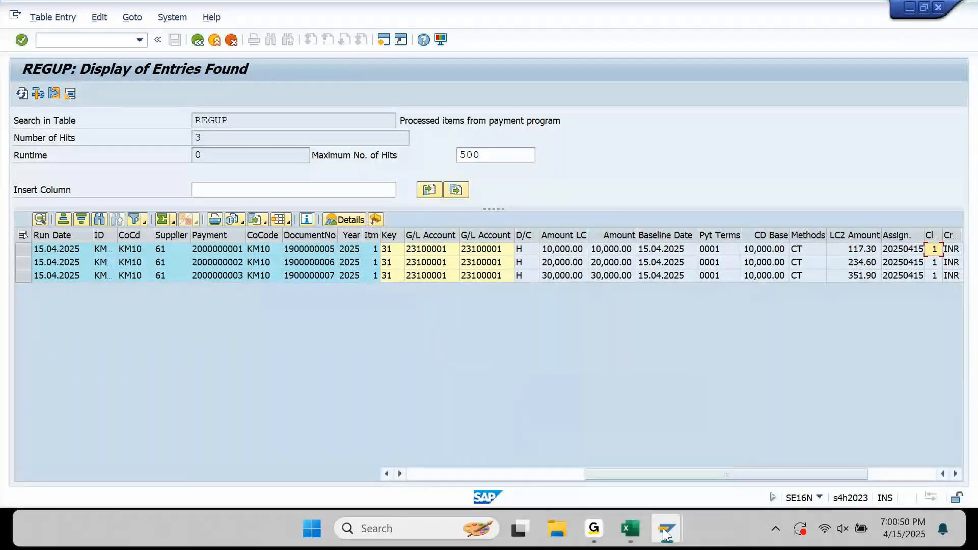
Return to the REGUH results and hide their empty columns.
mouse_move(667, 528)
mouse_move(767, 442)
left_click(582, 445)
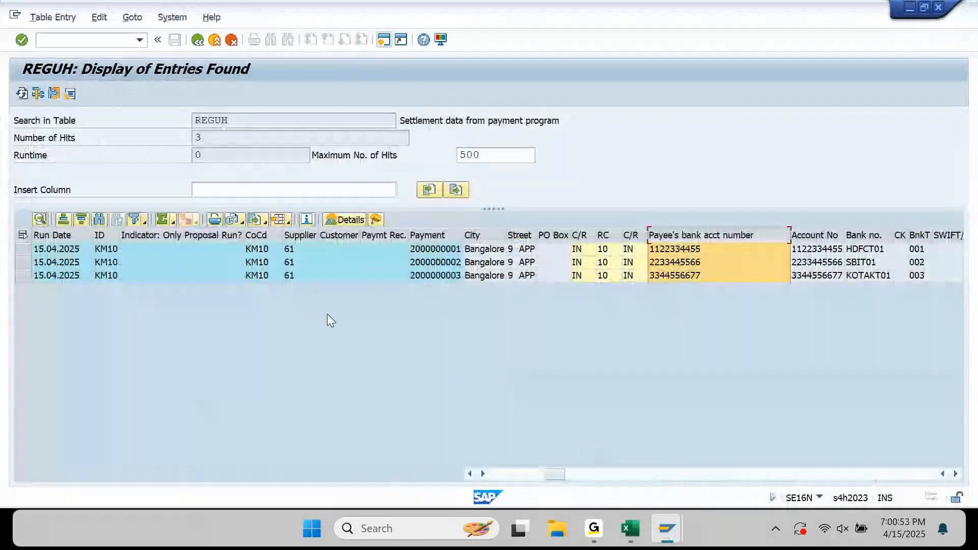
left_click(375, 221)
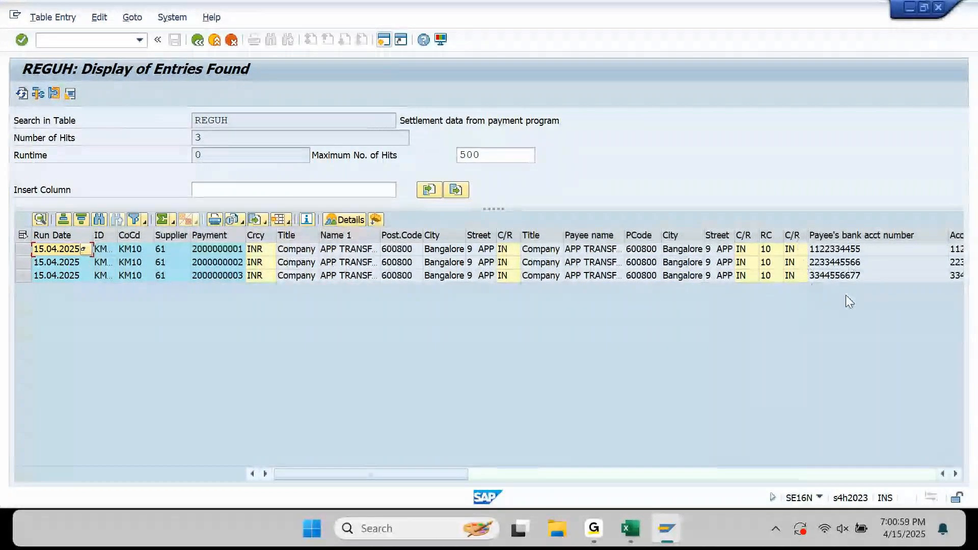
Review payee banks HDFCT01/KOTAKT01, partner bank types 001/003 and house bank account ID SBI01.
left_click(855, 253)
scroll(856, 257, "right", 3)
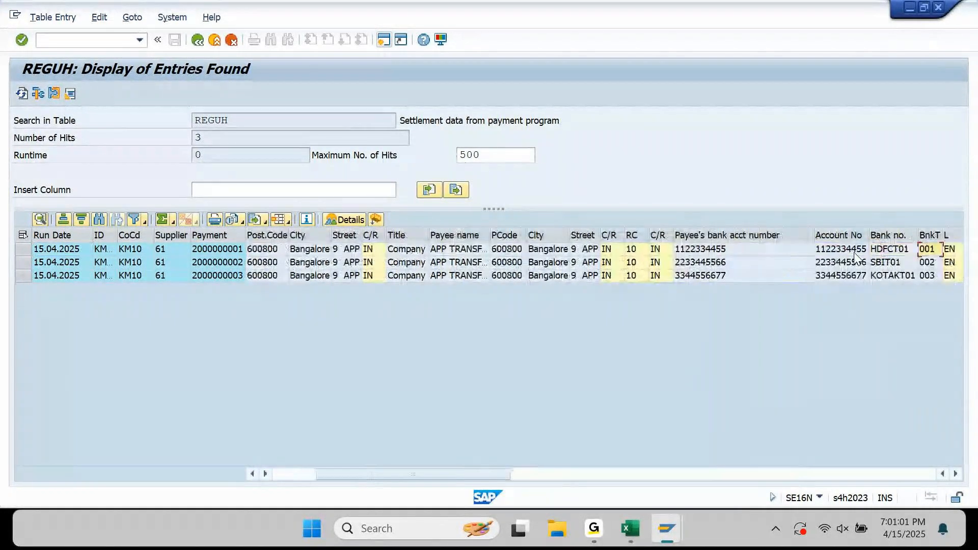
key("Right")
key("Right")
key("Right")
key("Right")
key("Right")
key("Right")
key("Right")
key("Right")
key("Left")
key("Left")
key("Left")
key("Left")
key("Left")
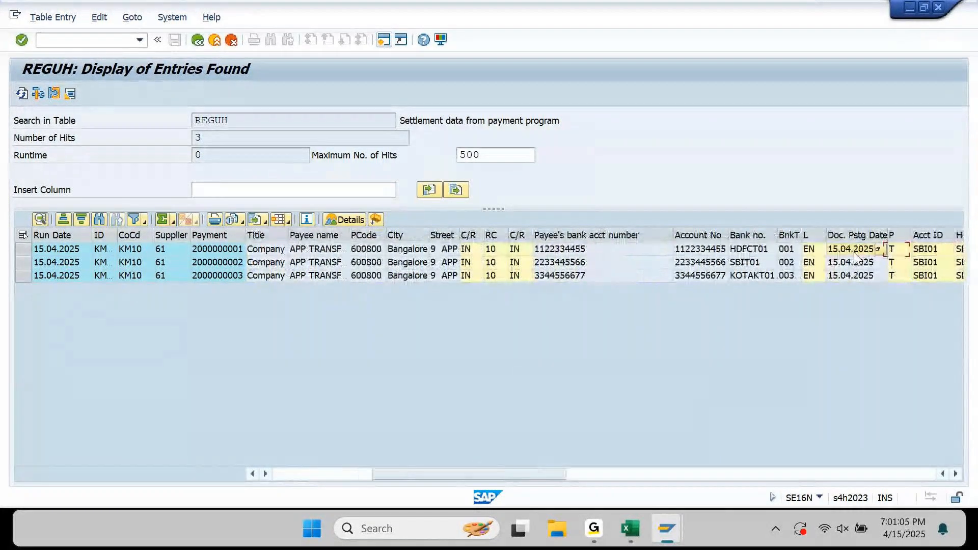
key("Right")
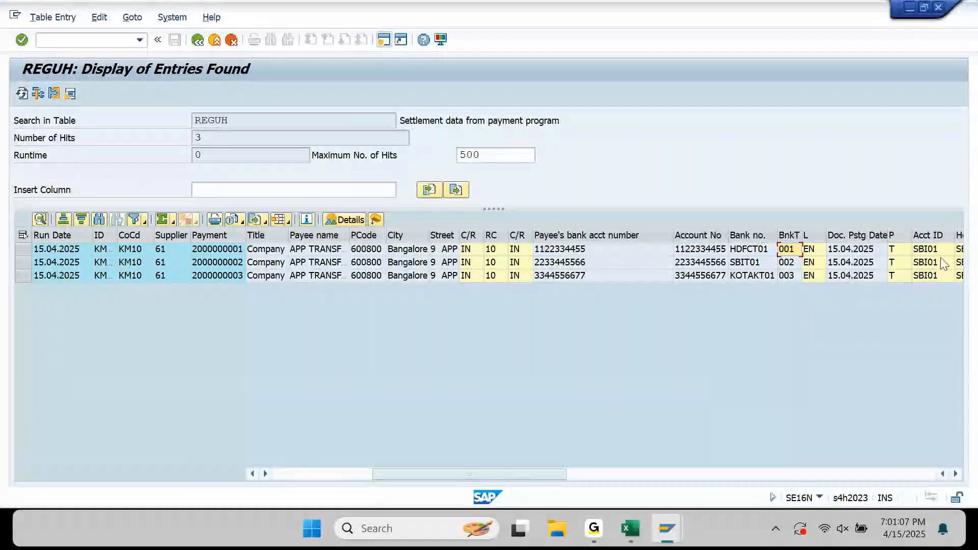
key("Right")
key("Right")
key("Right")
key("Right")
key("Right")
key("Right")
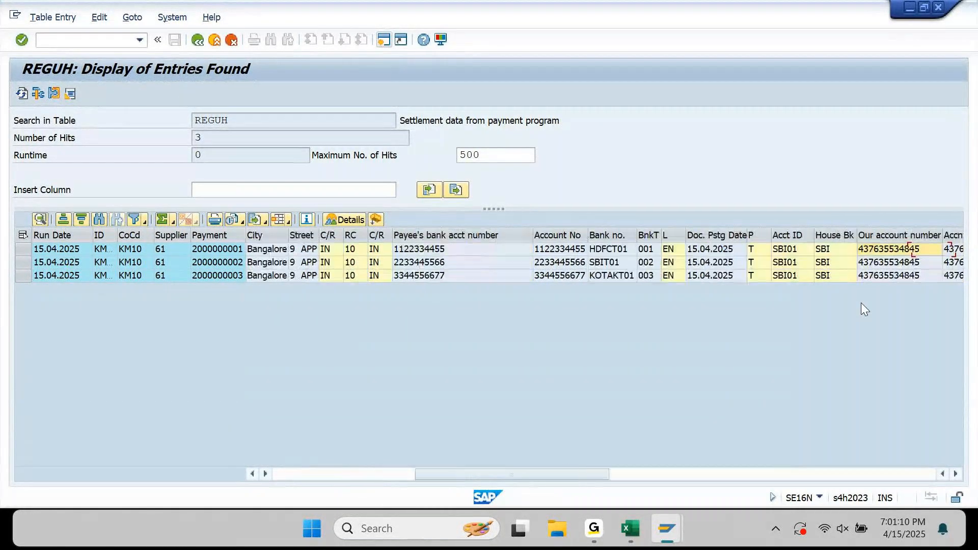
key("Right")
key("Right")
key("Left")
key("Left")
key("Left")
key("Left")
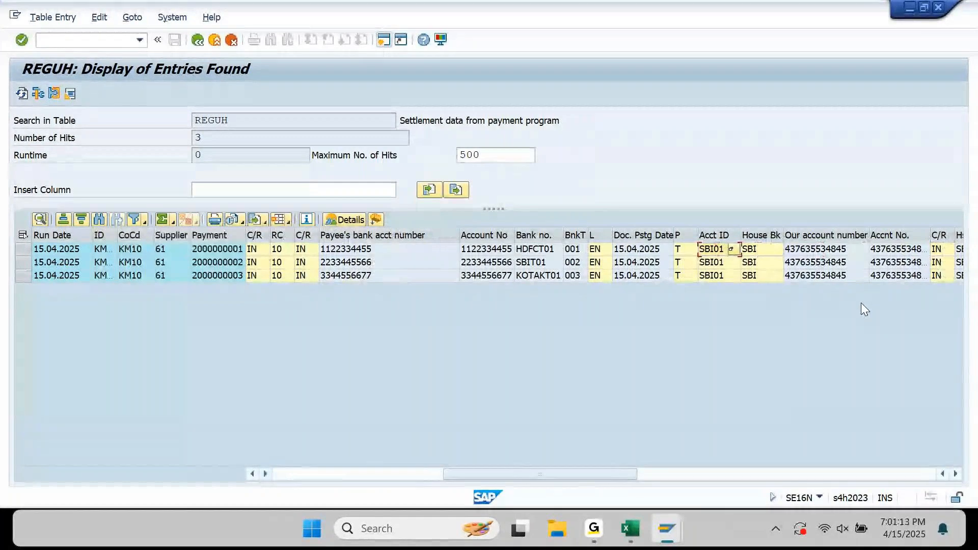
key("Down")
key("Down")
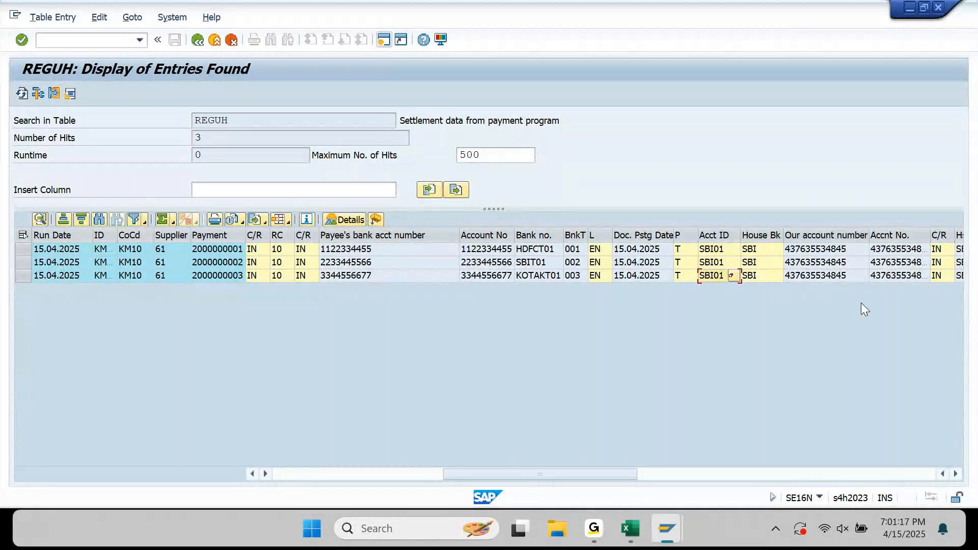
key("Left")
key("Left")
key("Left")
key("Left")
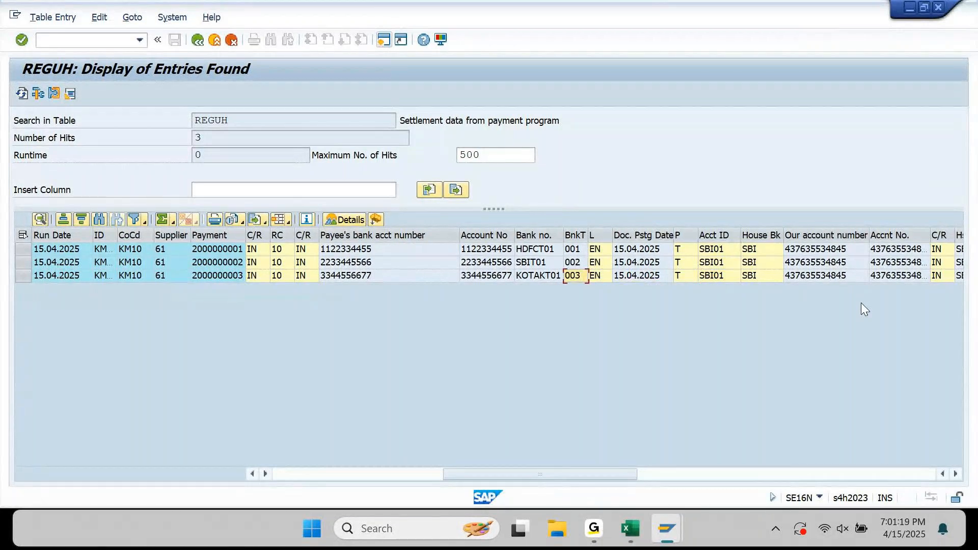
key("Left")
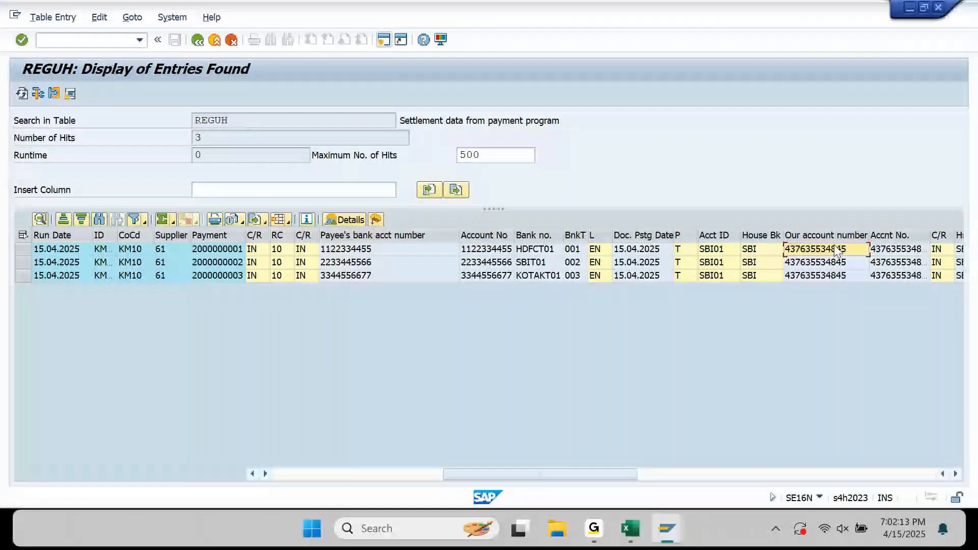
Select the Our account number values and the Payee's bank acct number column for all three payments.
left_click_drag(834, 247, 842, 274)
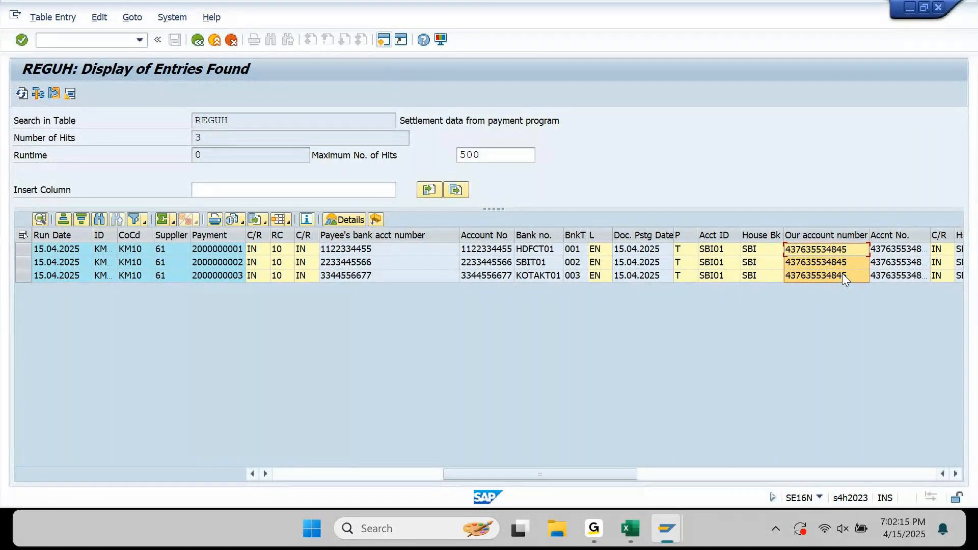
left_click(330, 238)
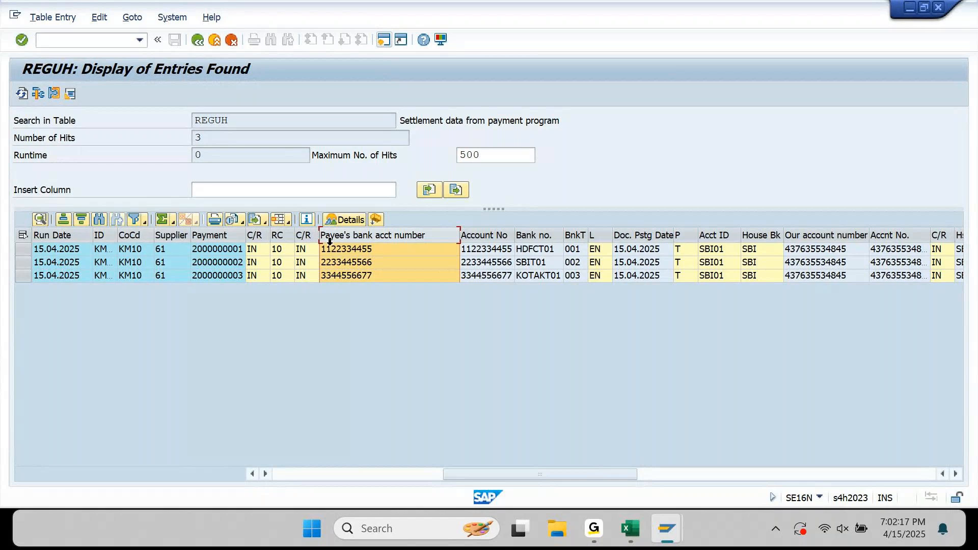
left_click_drag(810, 250, 716, 299)
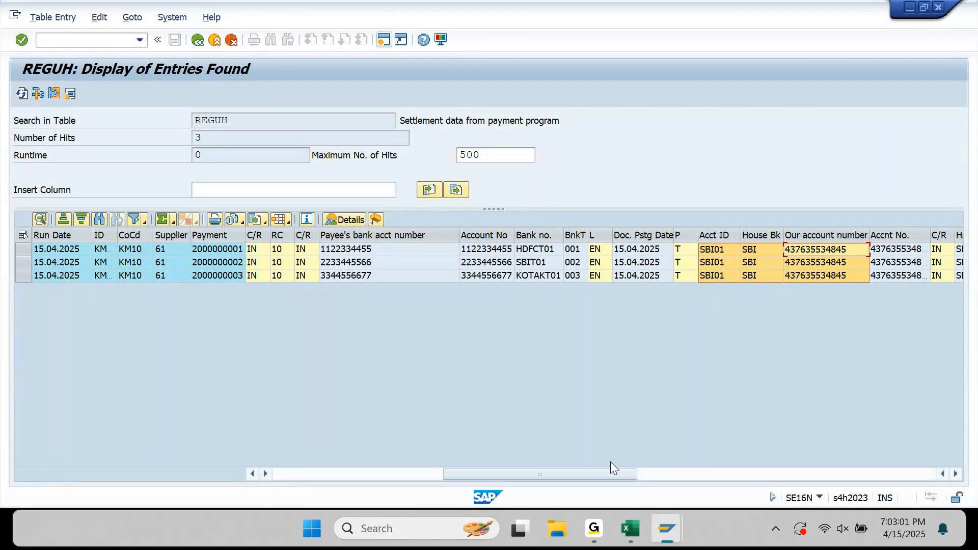
mouse_move(662, 531)
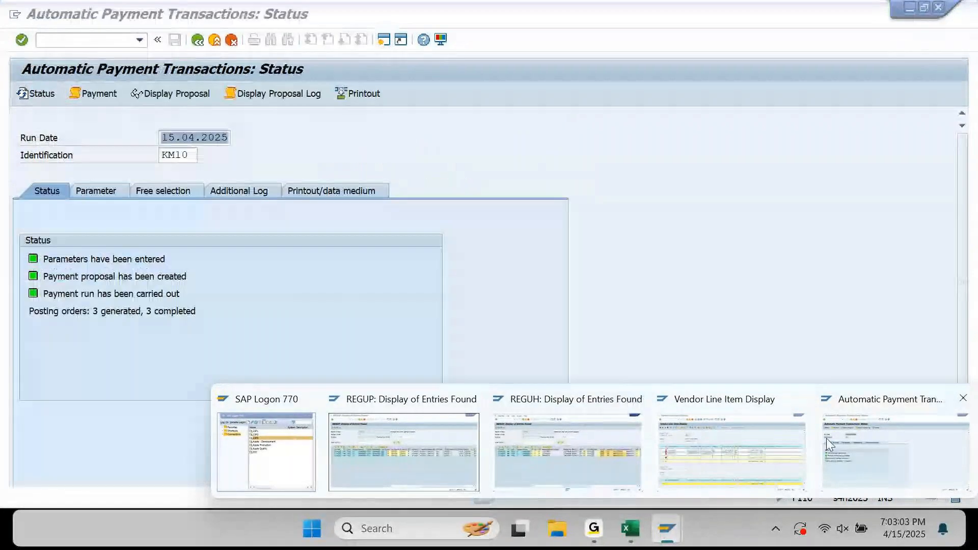
left_click(764, 458)
left_click(24, 240)
left_click(91, 93)
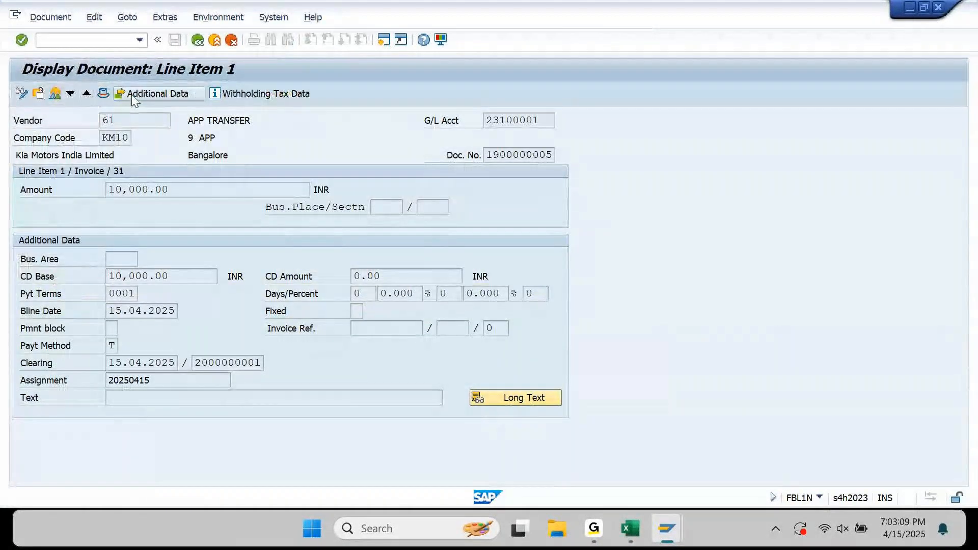
left_click(142, 93)
left_click(426, 162)
left_click_drag(426, 161, 394, 163)
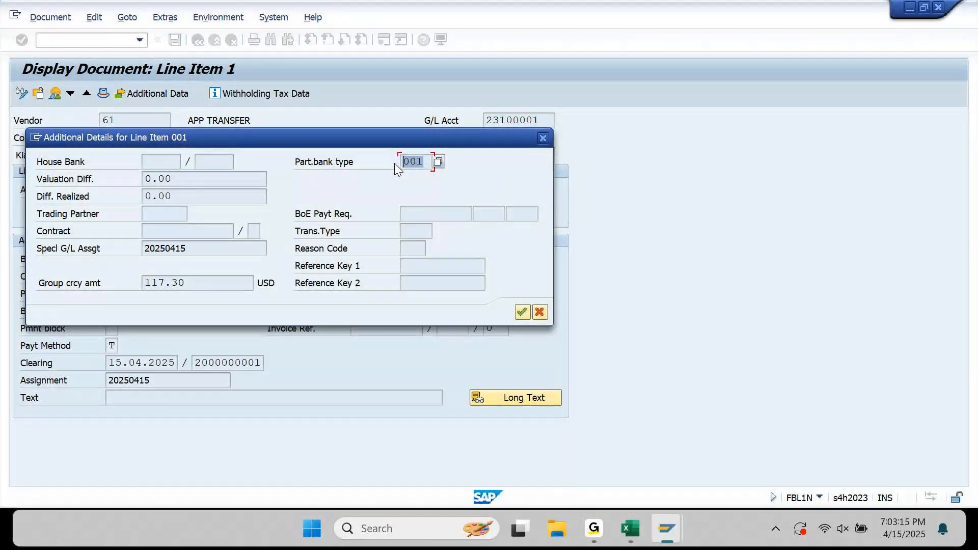
left_click(167, 163)
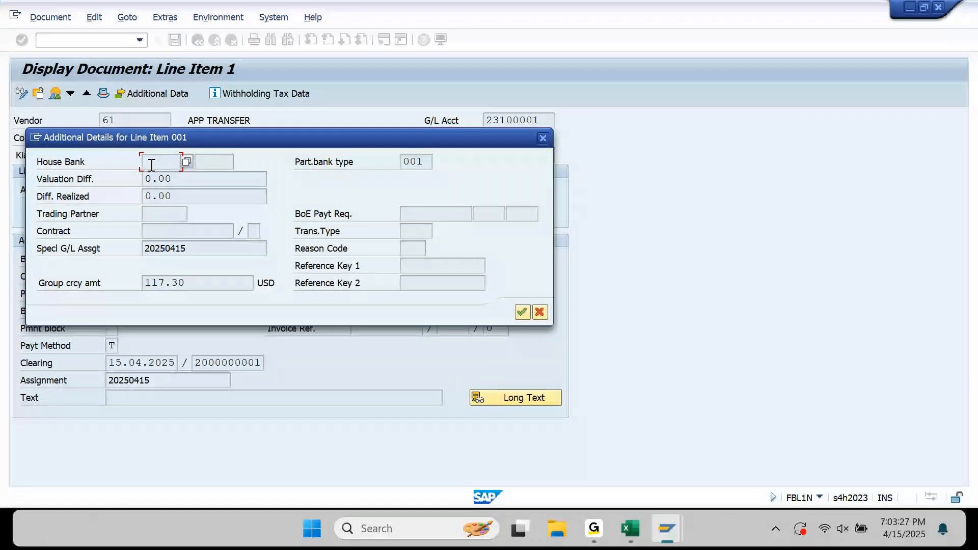
left_click(543, 138)
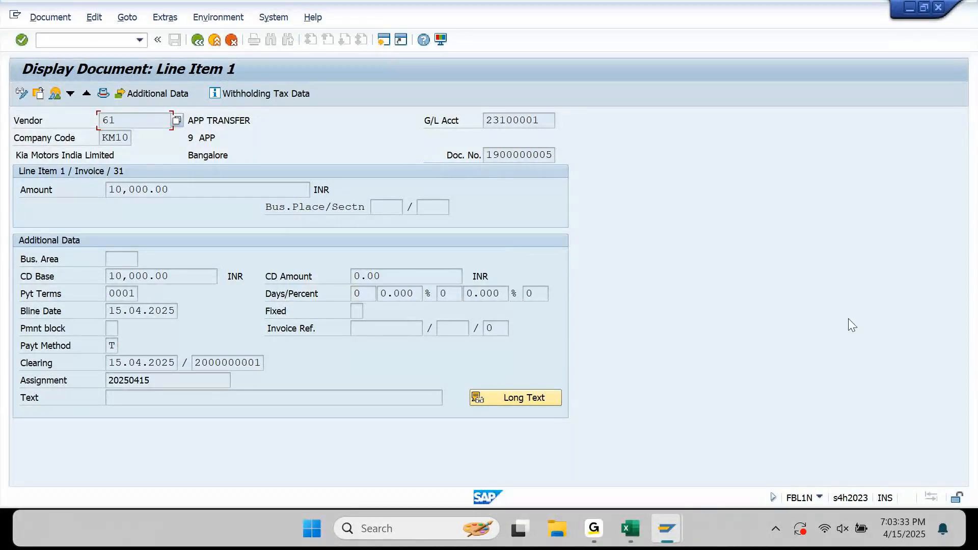
mouse_move(669, 527)
mouse_move(869, 485)
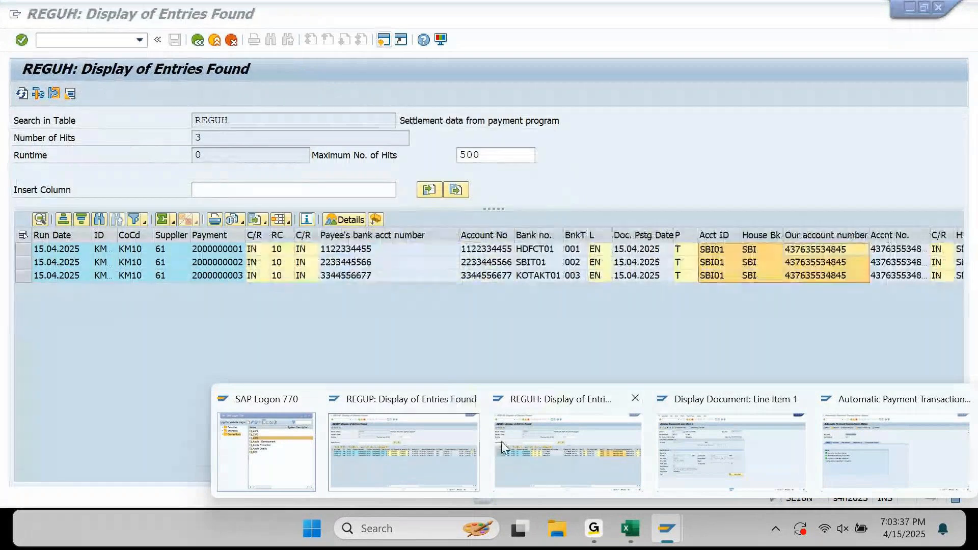
Back in REGUH, select the Our account number values for payments in rows 1–3.
left_click(504, 442)
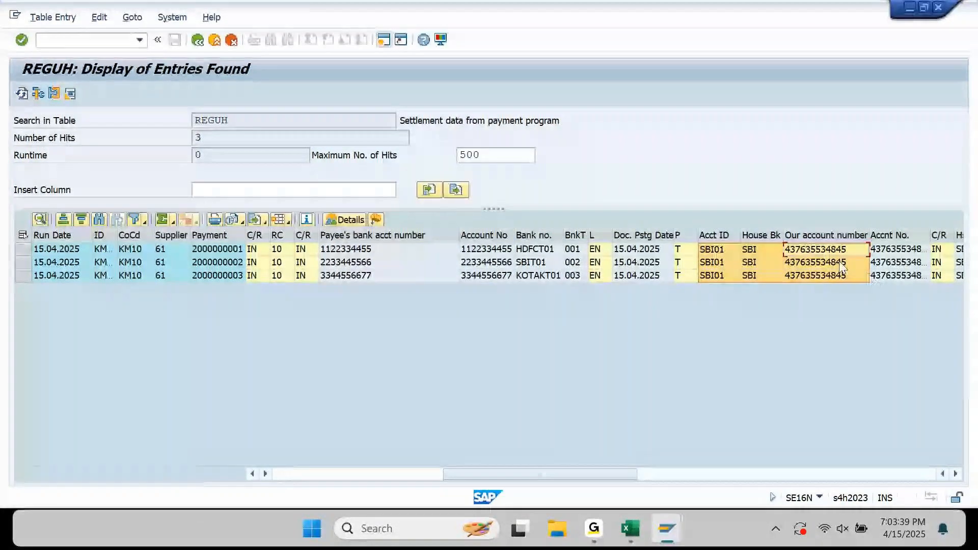
left_click_drag(834, 253, 834, 286)
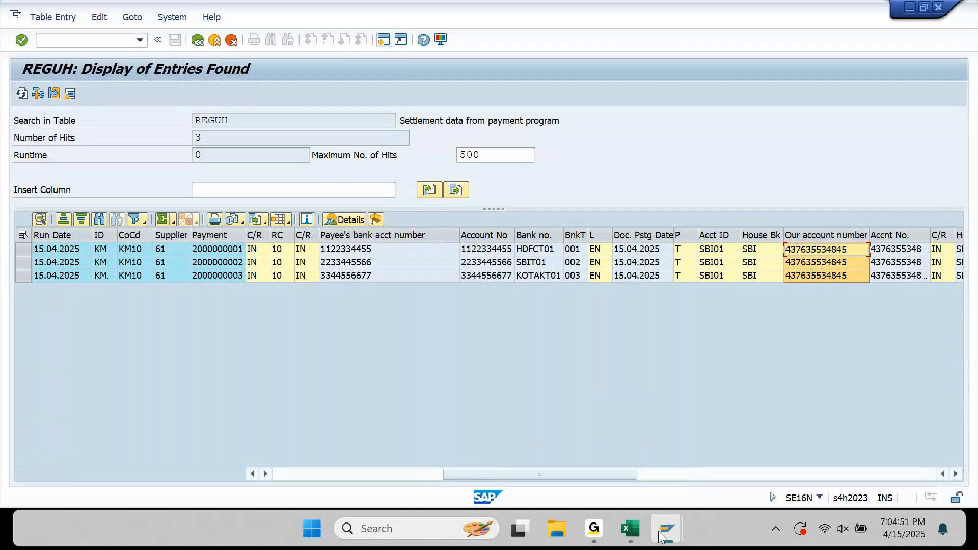
mouse_move(661, 535)
left_click(849, 457)
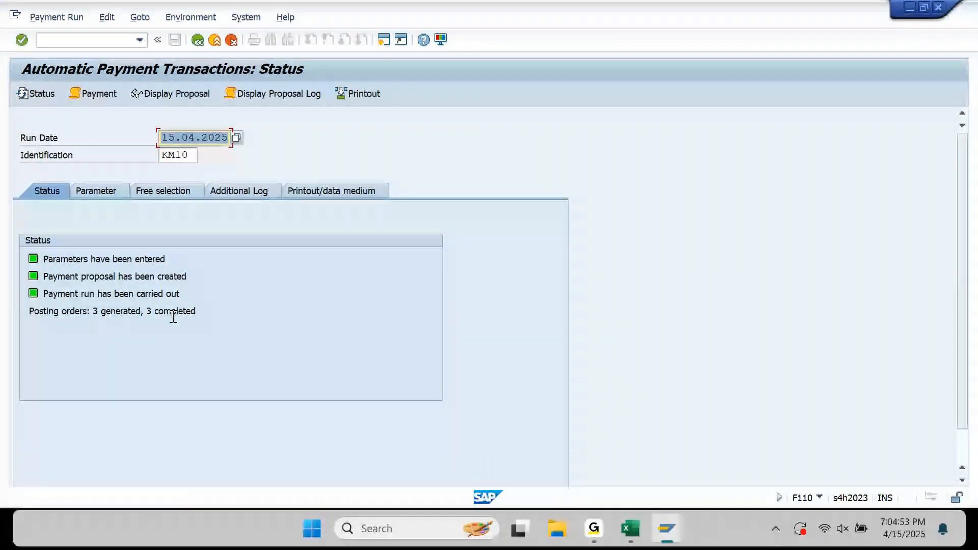
Show the 15.04.2025 KM10 payment run's parameters, then switch to its free selection criteria.
left_click(116, 191)
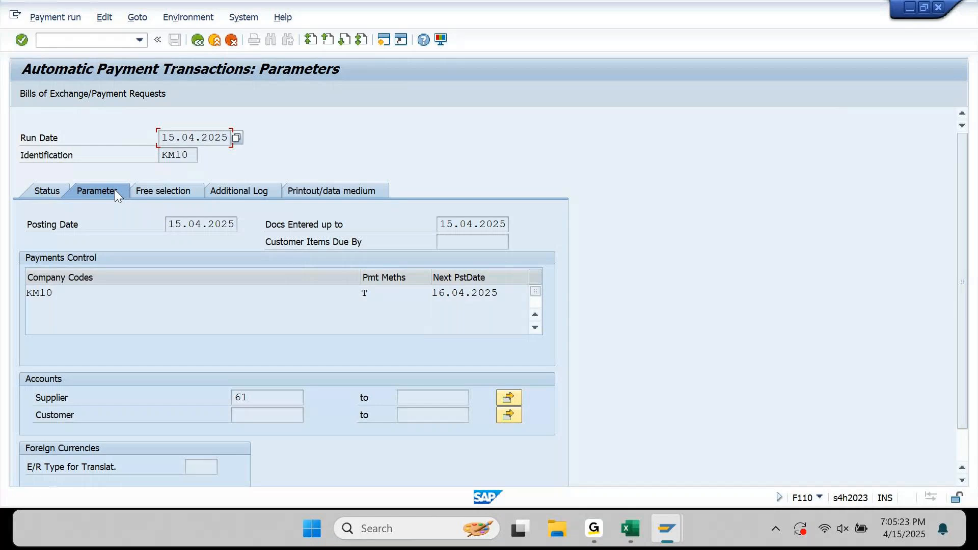
scroll(71, 278, "down", 1)
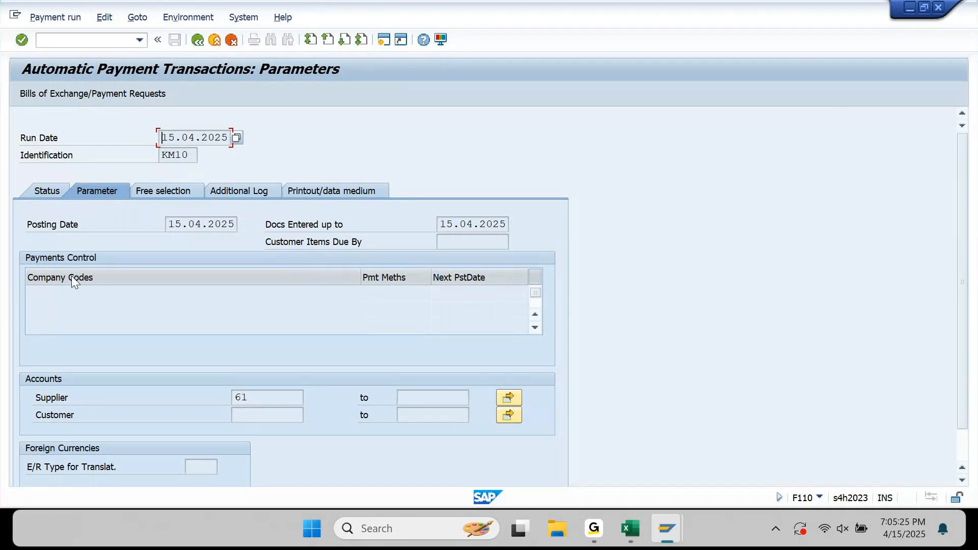
left_click(187, 195)
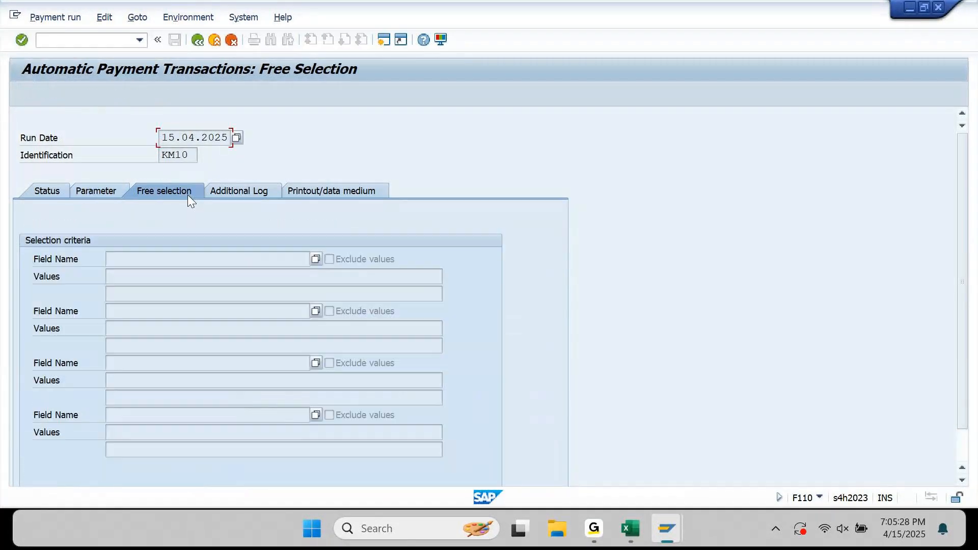
Browse the free-selection Field Name list and try restricting its values under Others.
left_click(315, 259)
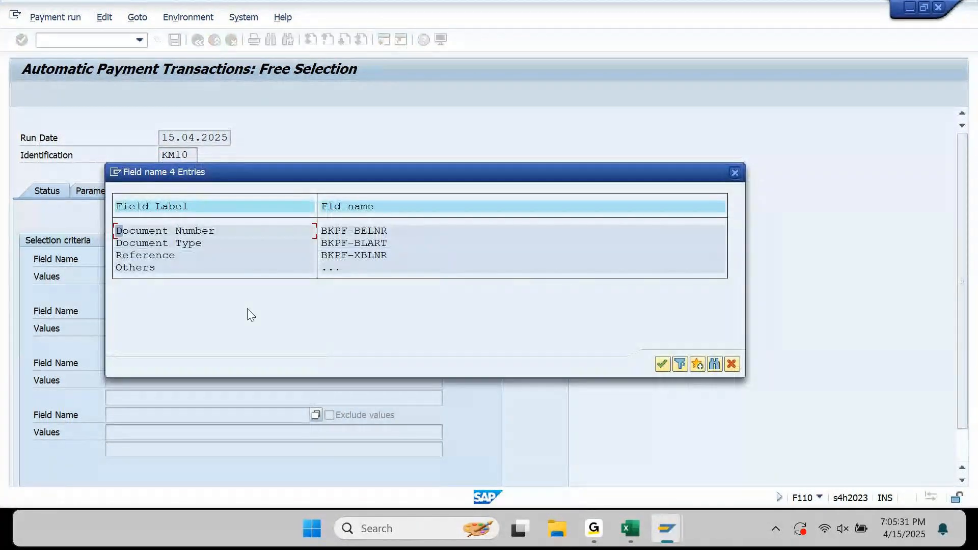
left_click(328, 269)
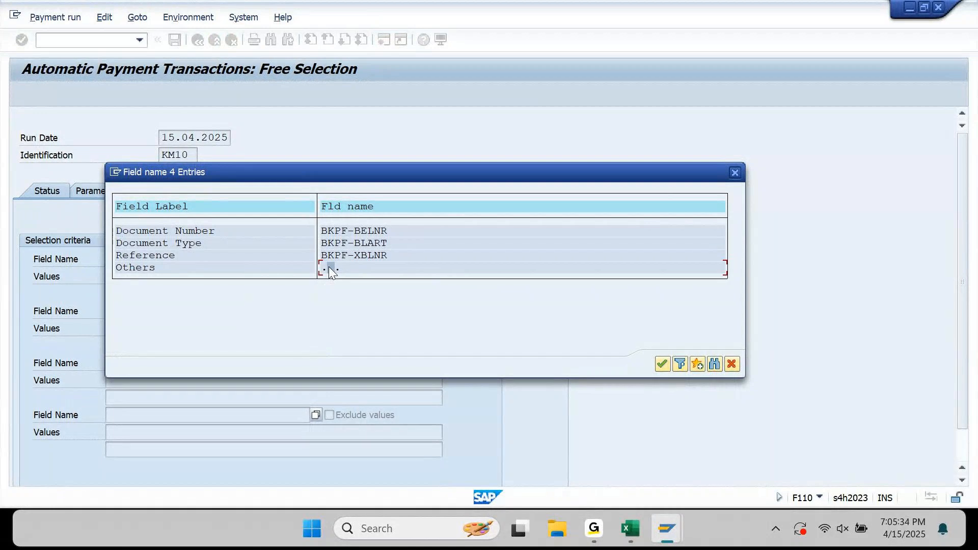
left_click(680, 371)
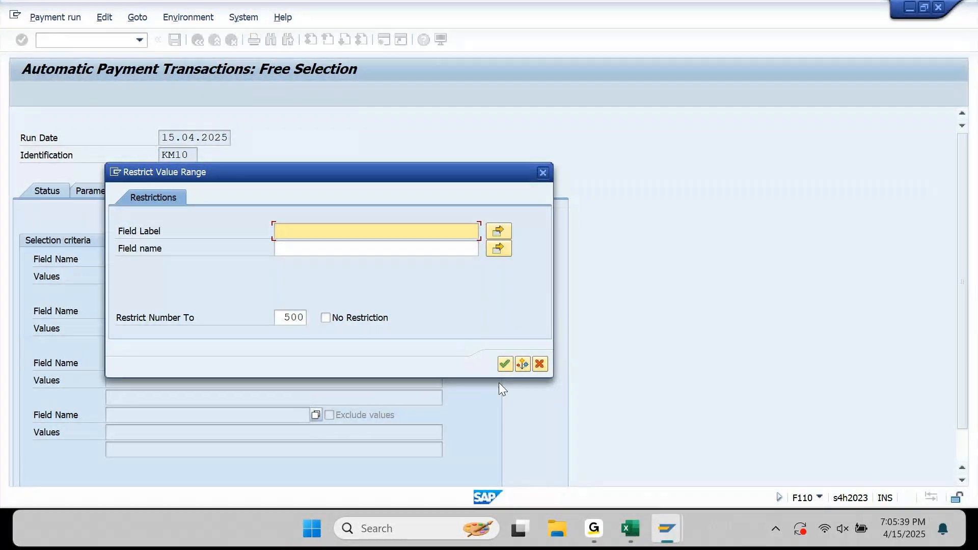
key("Return")
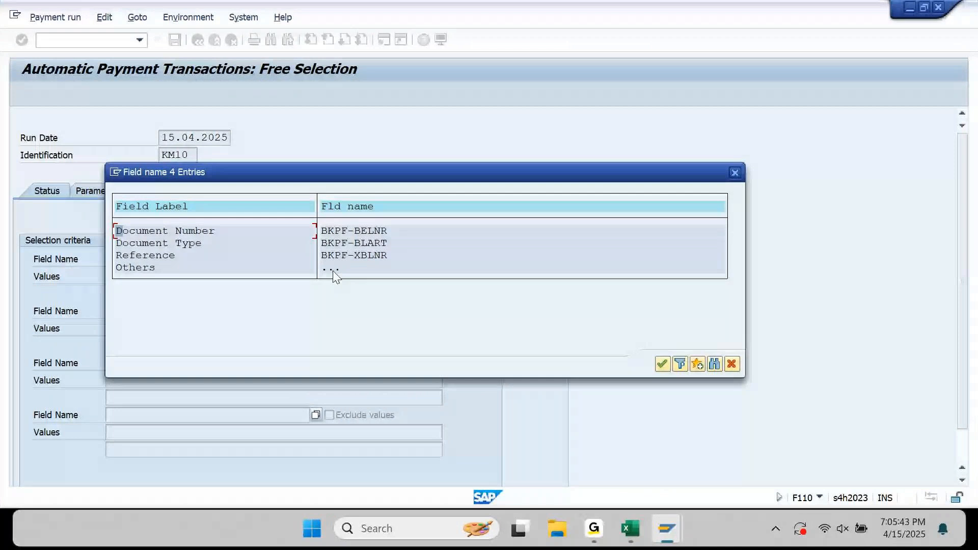
Cancel the field search and confirm the KM10 run shows 3 posting orders completed.
double_click(130, 268)
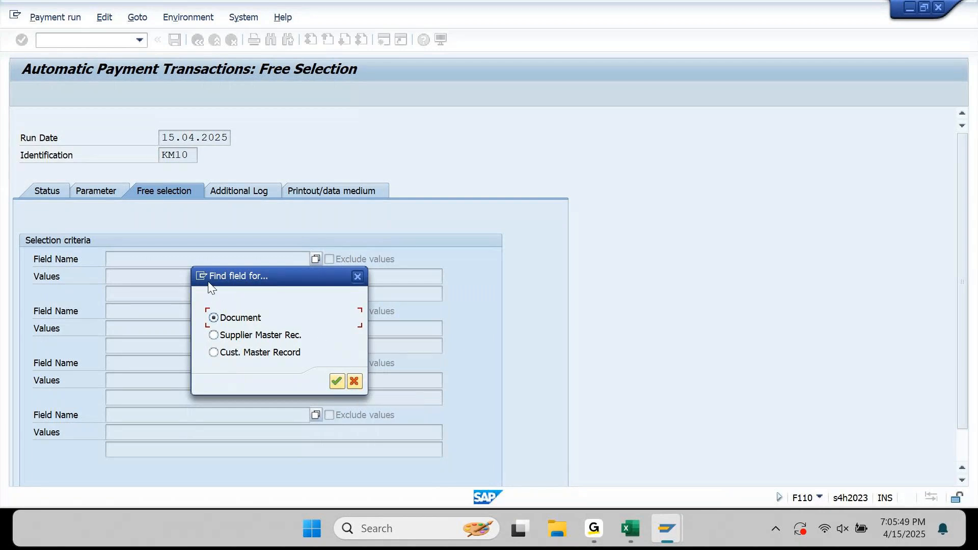
left_click(360, 281)
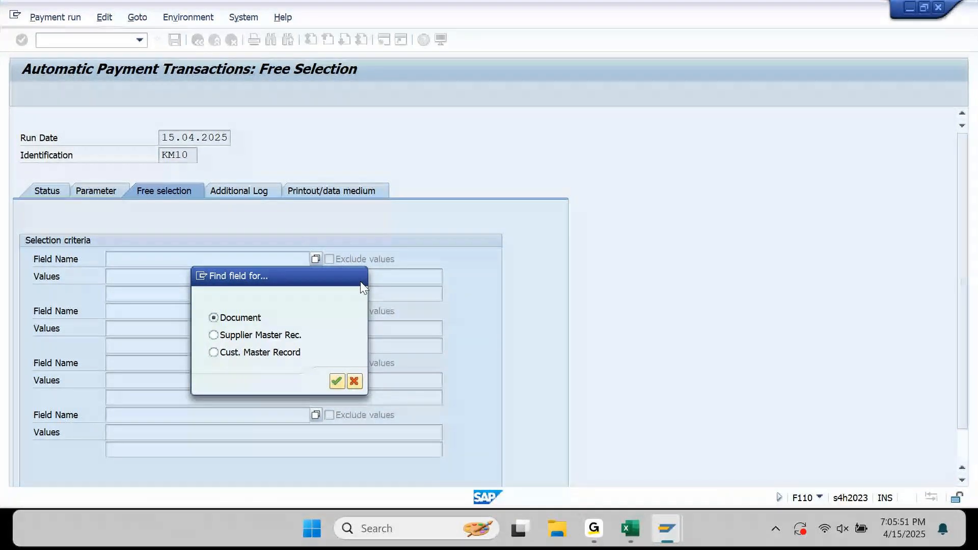
key("Escape")
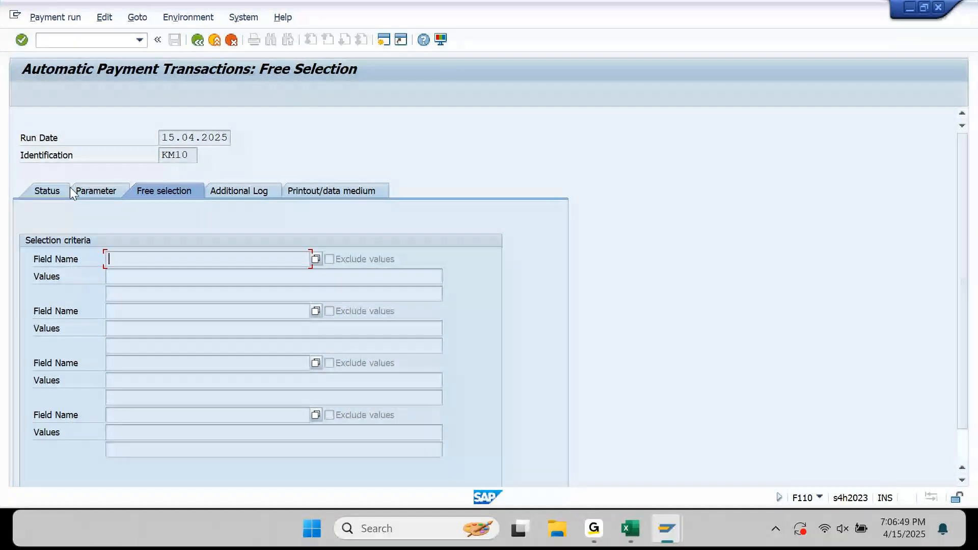
left_click(50, 191)
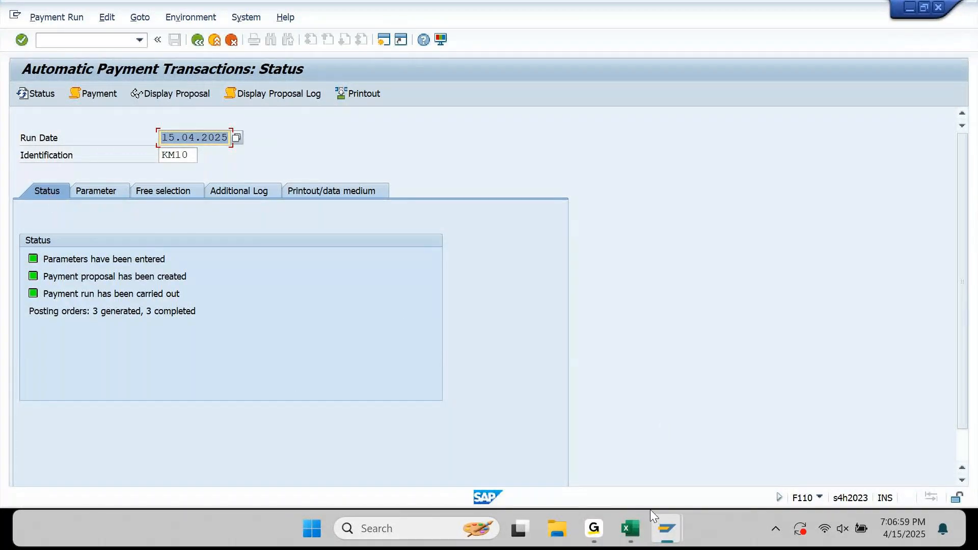
Below the BP tables in Excel, enter 'Tables related to APP:' with REGUP and REGUH beneath it.
left_click(643, 533)
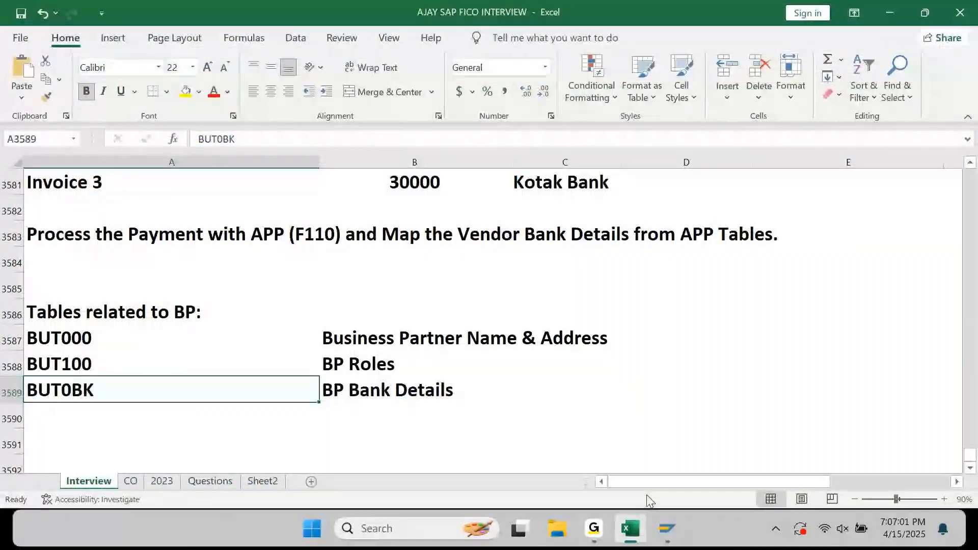
key("Down")
key("Down")
key("Down")
key("Down")
key("Down")
key("Down")
key("Down")
key("Down")
key("Down")
key("Down")
key("Down")
key("Up")
key("Up")
key("Up")
key("Up")
key("Up")
key("Up")
key("Up")
key("Up")
key("Up")
key("Up")
key("Up")
key("Up")
key("Up")
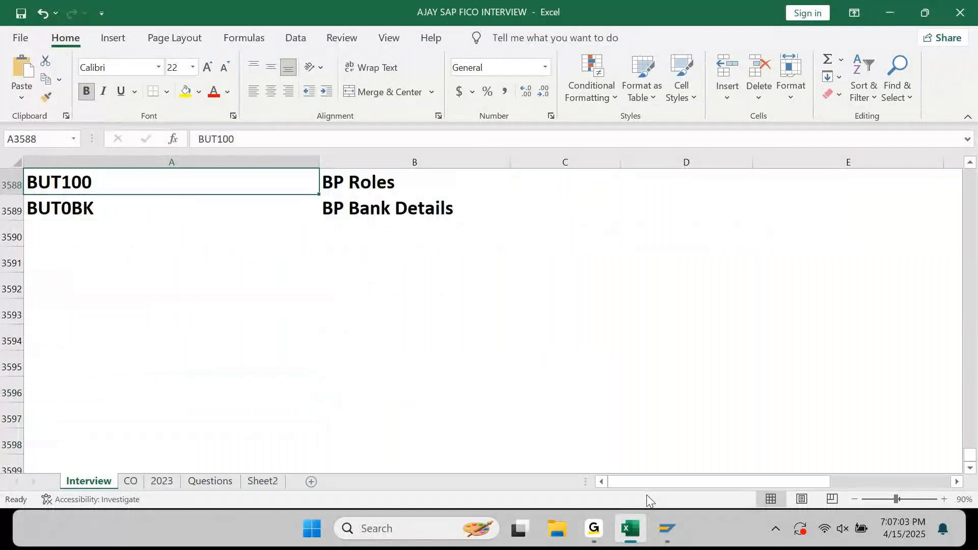
key("Down")
key("Down")
key("Down")
key("Down")
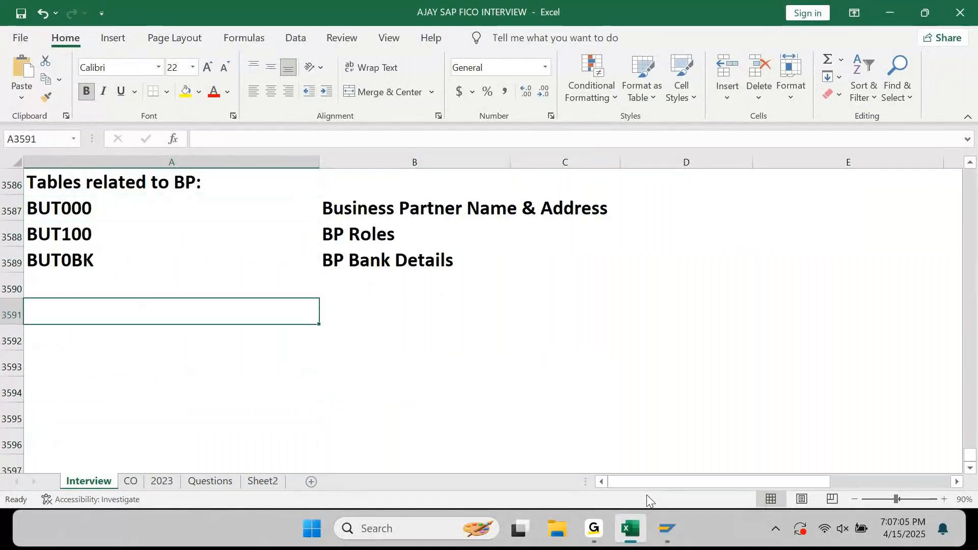
type("tABLES re")
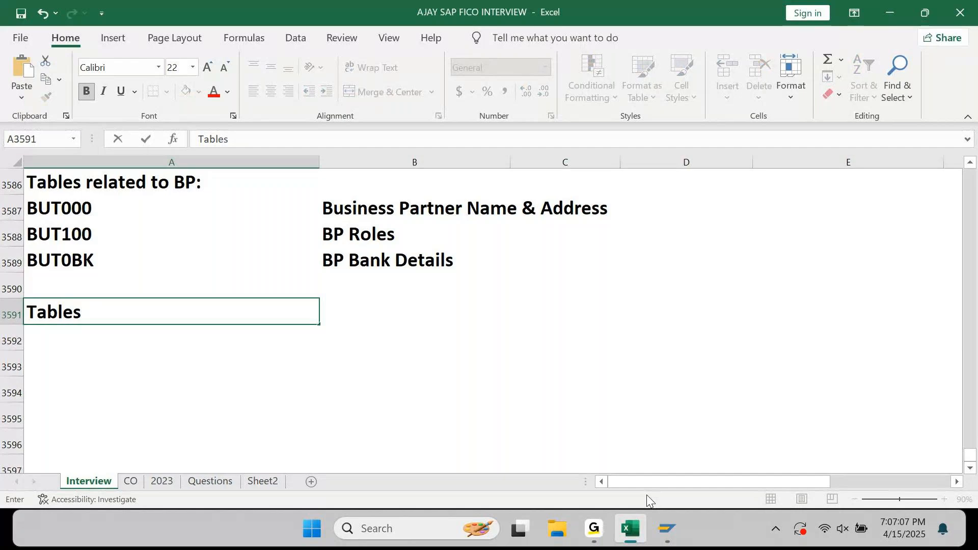
type("lated ")
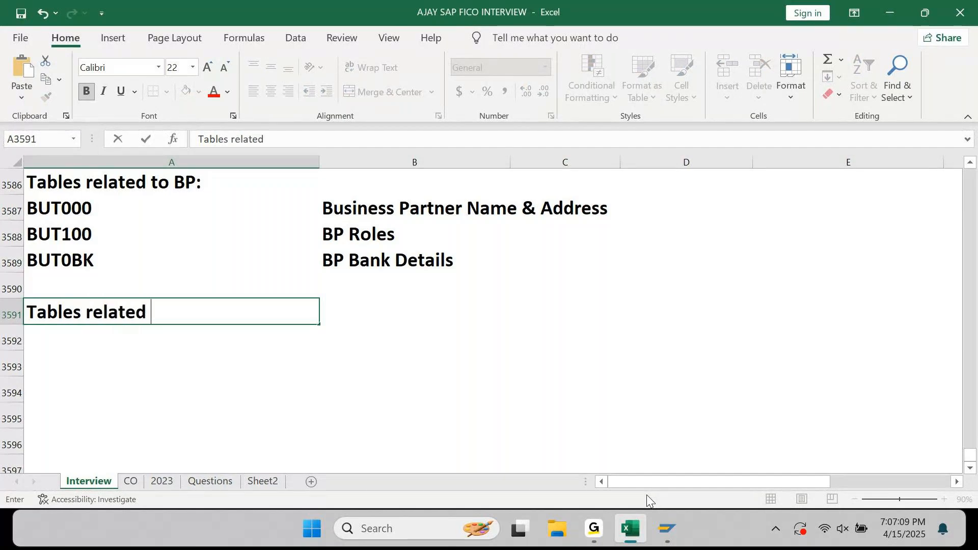
type("to APP:")
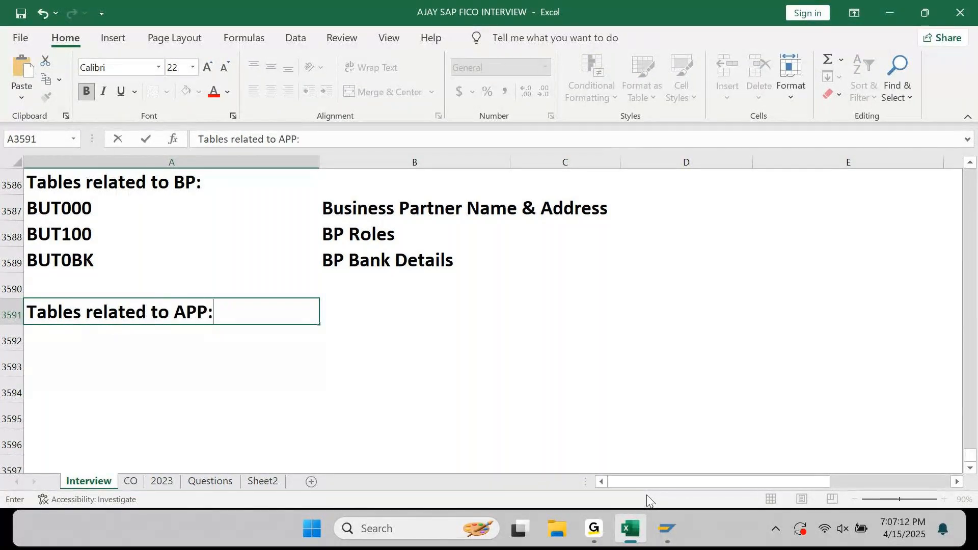
key("Return")
type("REGUP")
key("Return")
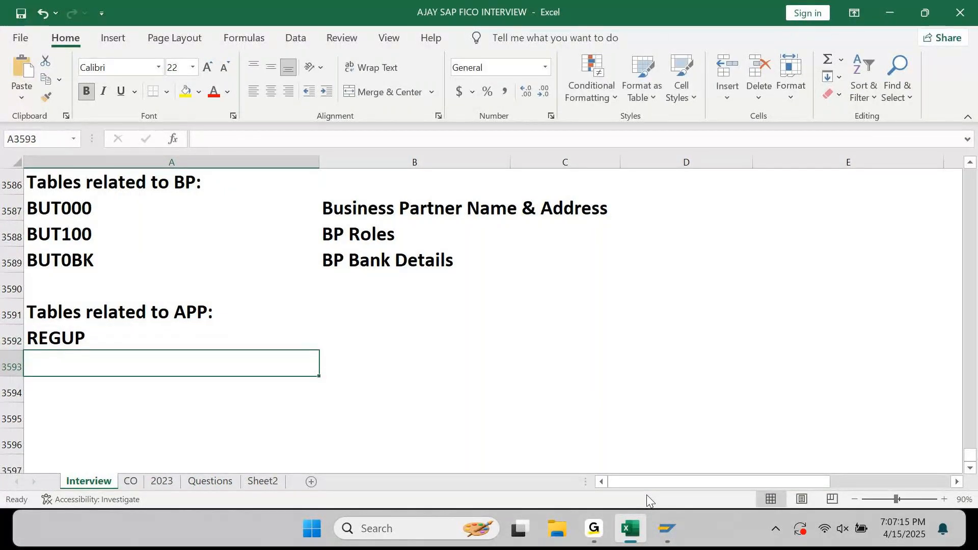
type("REGUH")
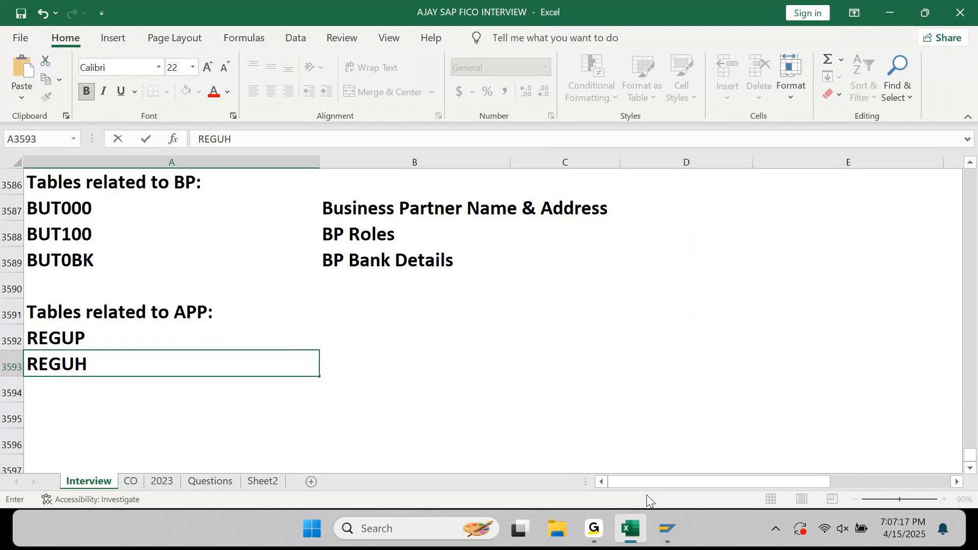
key("Return")
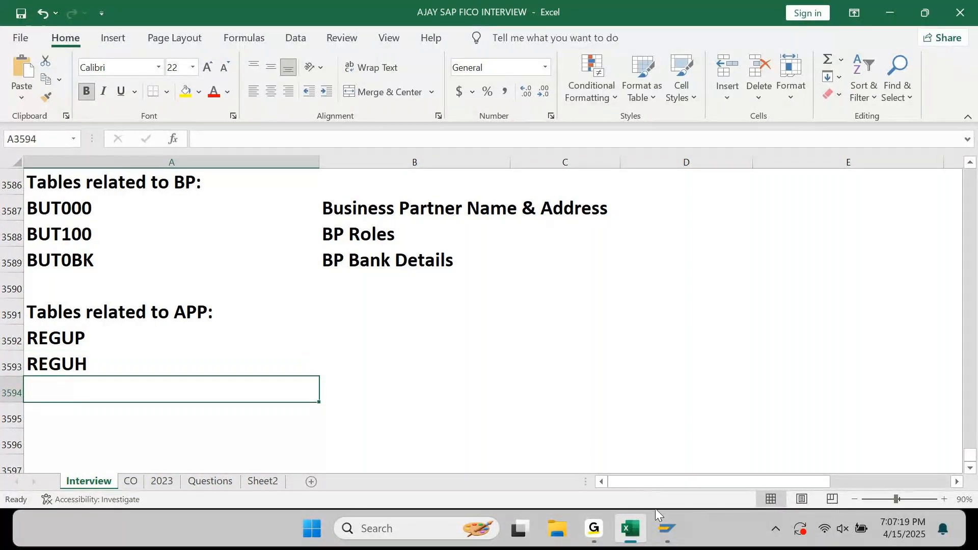
Paste REGUH's description 'Settlement data from payment program' from SE16N beside REGUH.
mouse_move(668, 528)
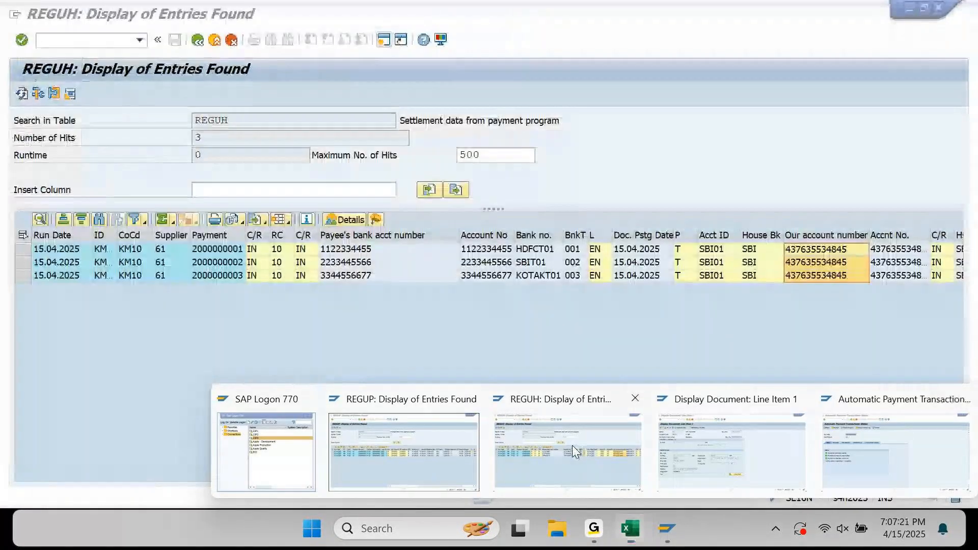
left_click(572, 445)
left_click_drag(396, 120, 588, 136)
key("ctrl+c")
left_click(586, 130)
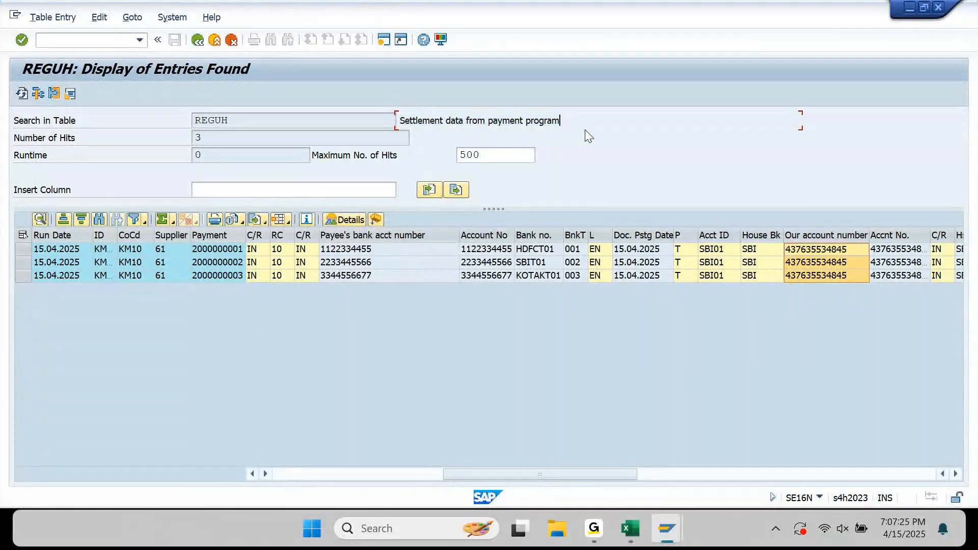
left_click(630, 529)
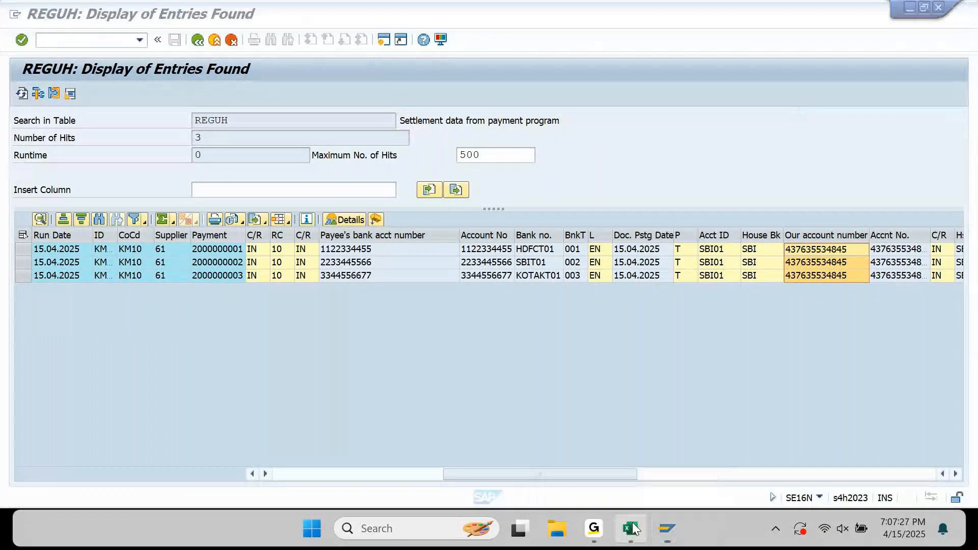
key("ctrl+v")
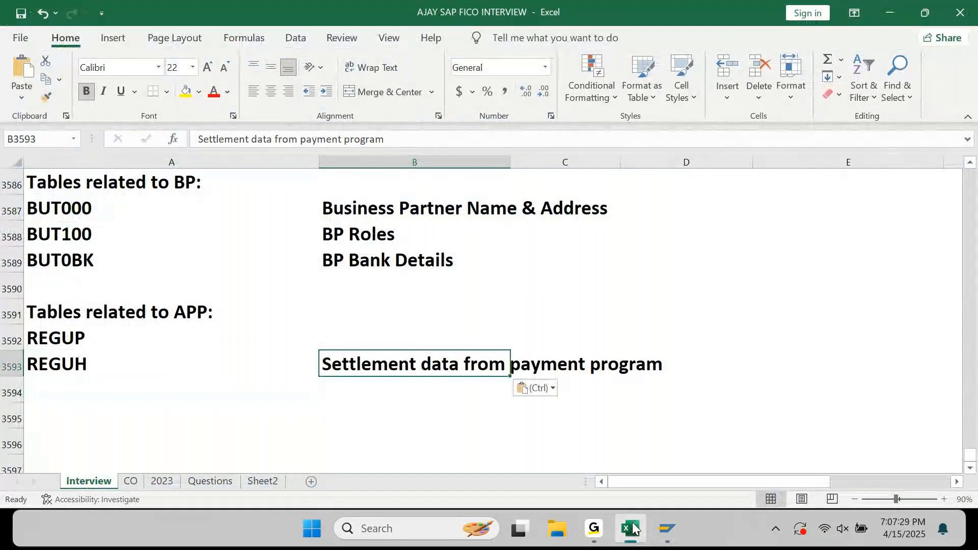
Copy REGUP's description 'Processed items from payment program' into the cell beside REGUP.
left_click(631, 528)
mouse_move(667, 528)
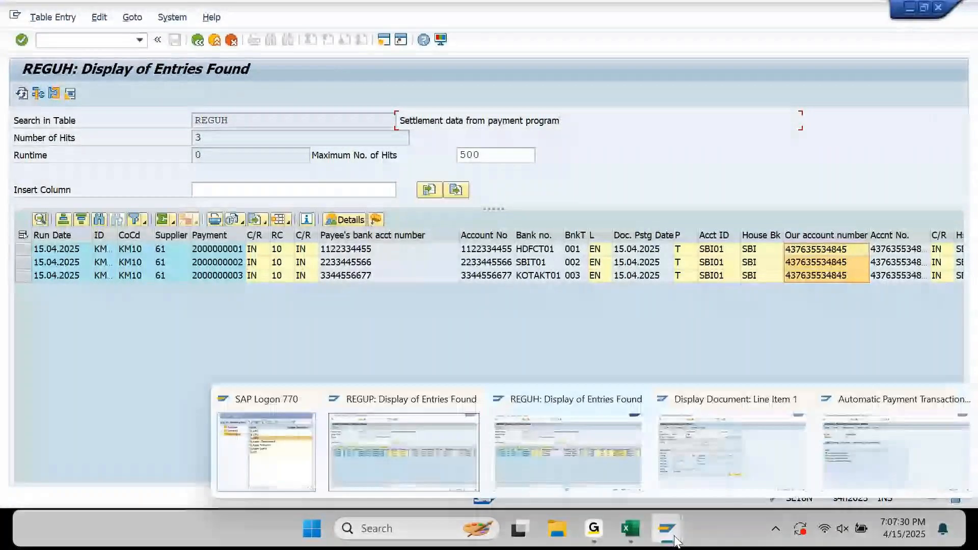
left_click(446, 460)
left_click_drag(399, 122, 625, 153)
key("ctrl+c")
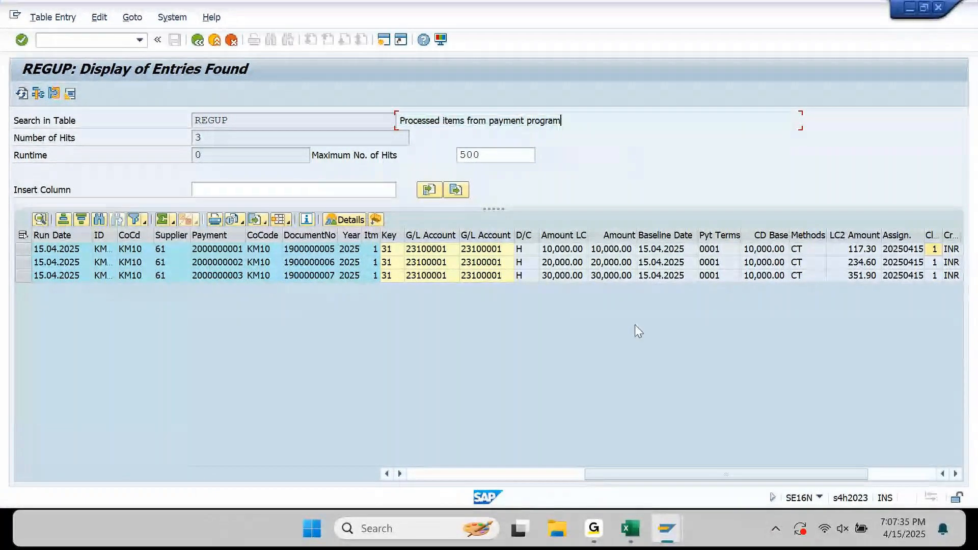
left_click(629, 526)
key("Up")
key("ctrl+v")
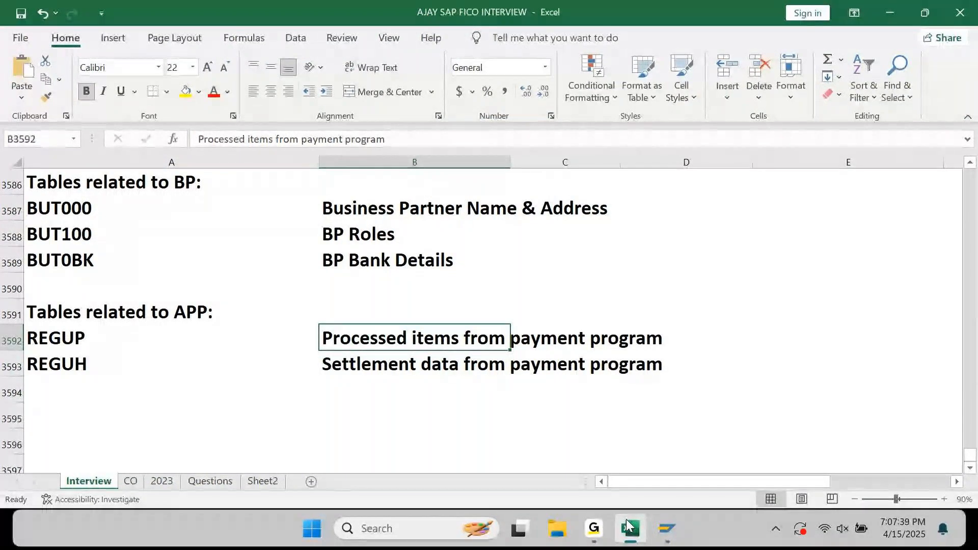
key("Down")
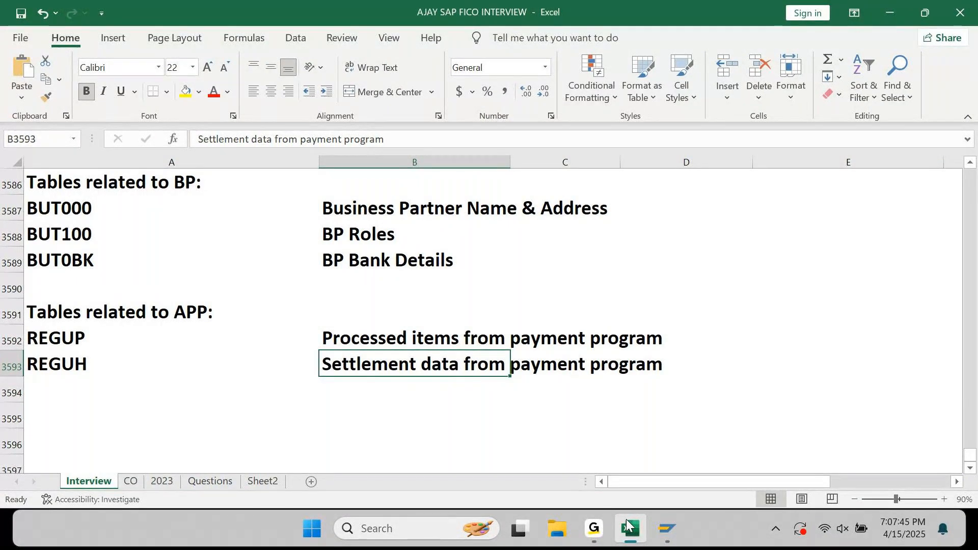
left_click(628, 525)
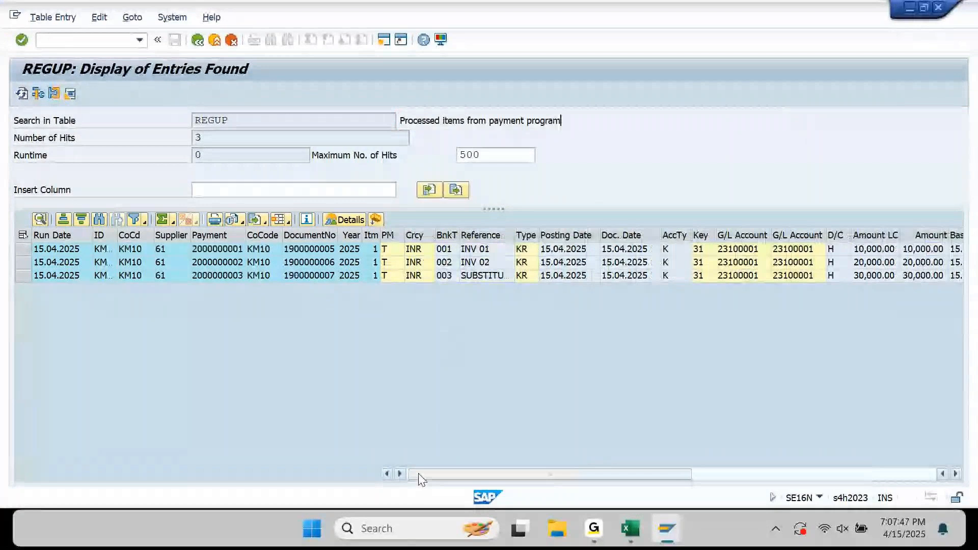
left_click_drag(243, 121, 163, 132)
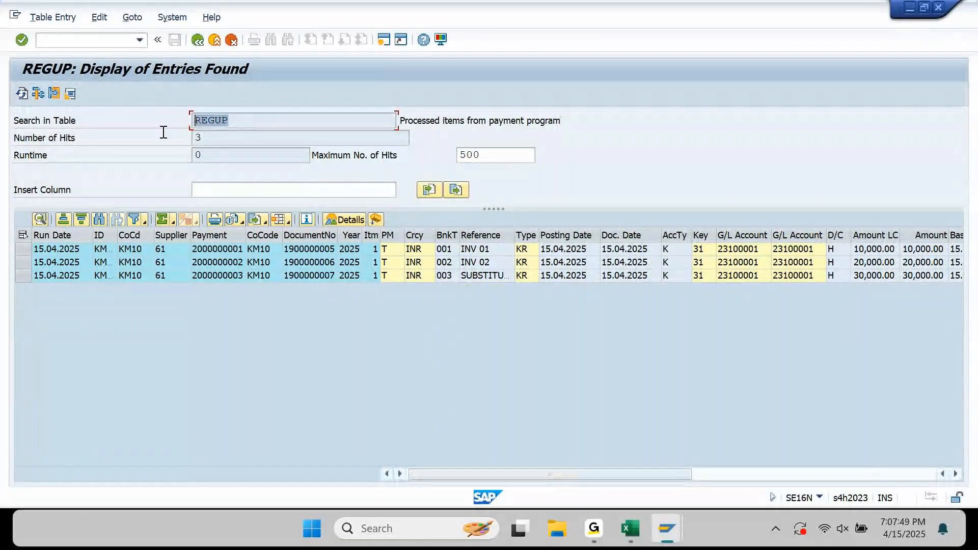
left_click_drag(464, 122, 396, 122)
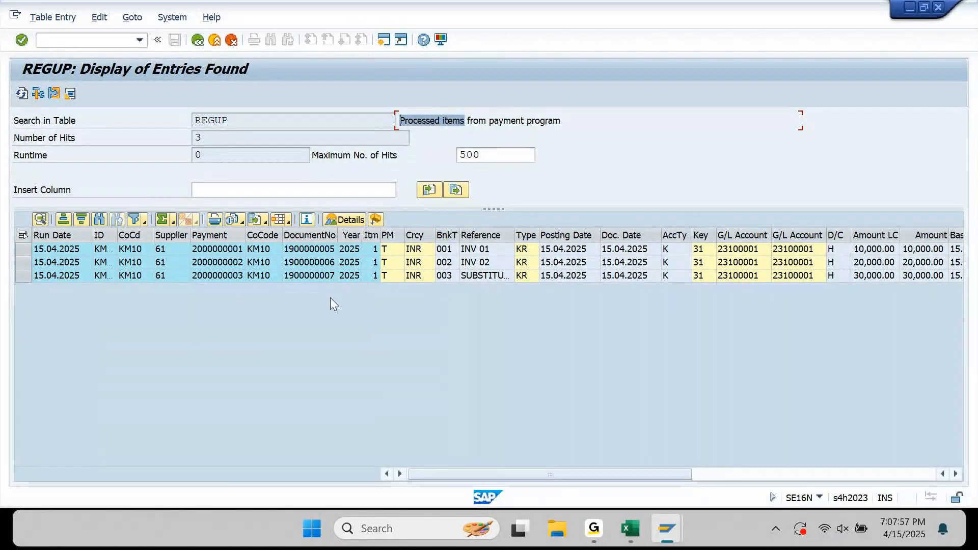
left_click_drag(319, 252, 320, 271)
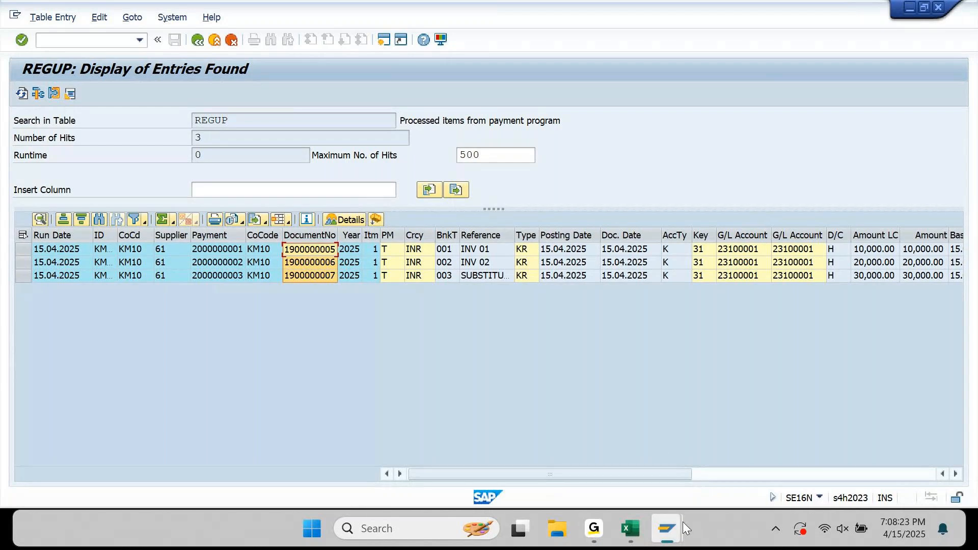
Check the REGUH entries' payee name and bank account columns for the three KM10 payments.
mouse_move(683, 522)
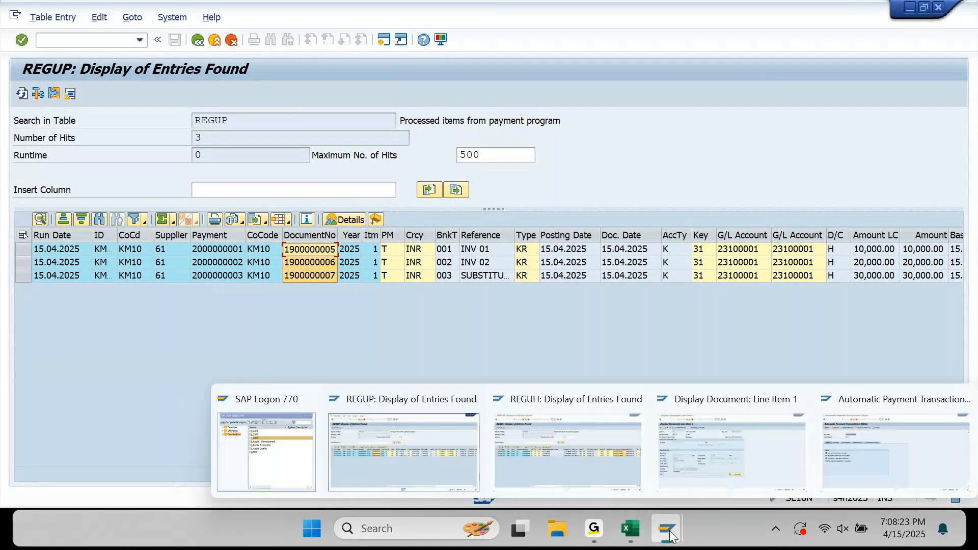
left_click(592, 453)
left_click(328, 475)
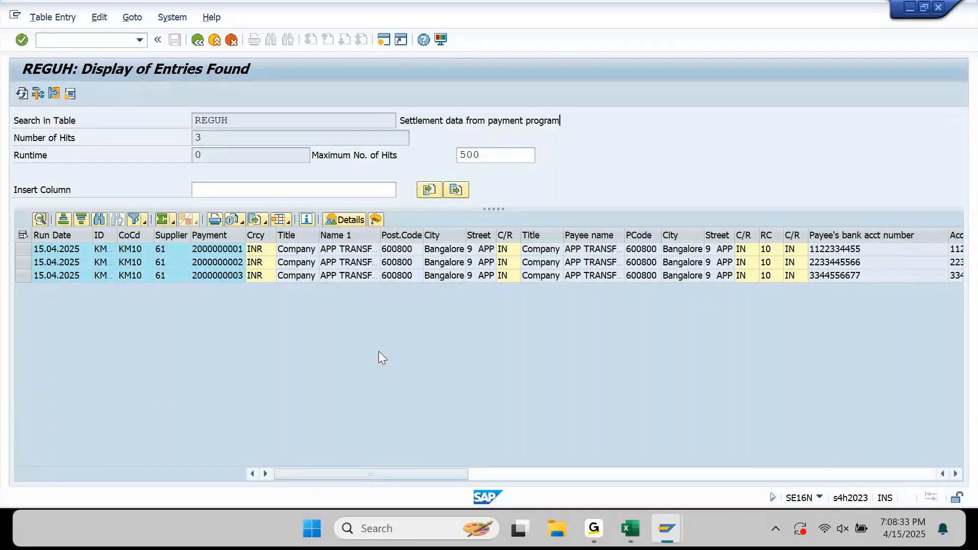
left_click(632, 529)
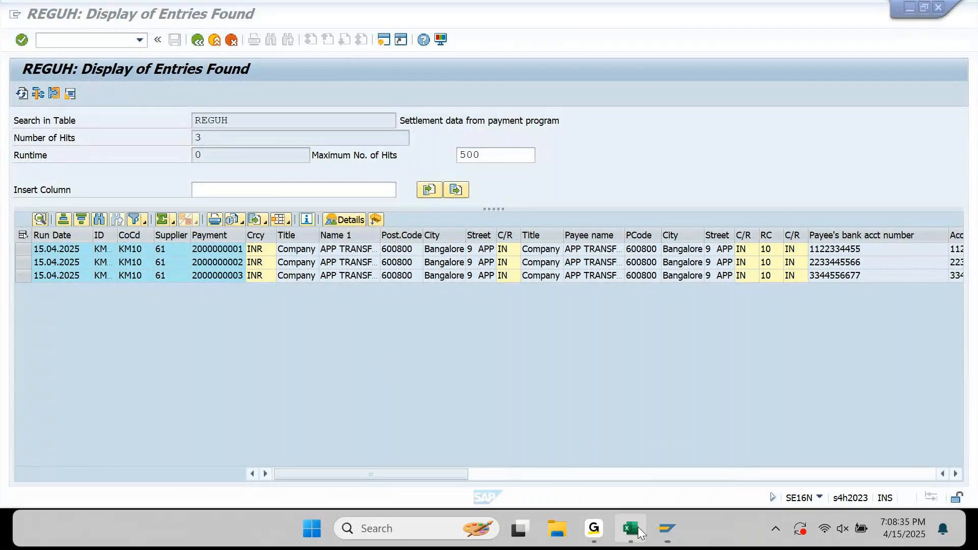
Note 'Invoice Details are available' in column E beside REGUP.
key("Up")
key("Right")
key("Right")
key("Right")
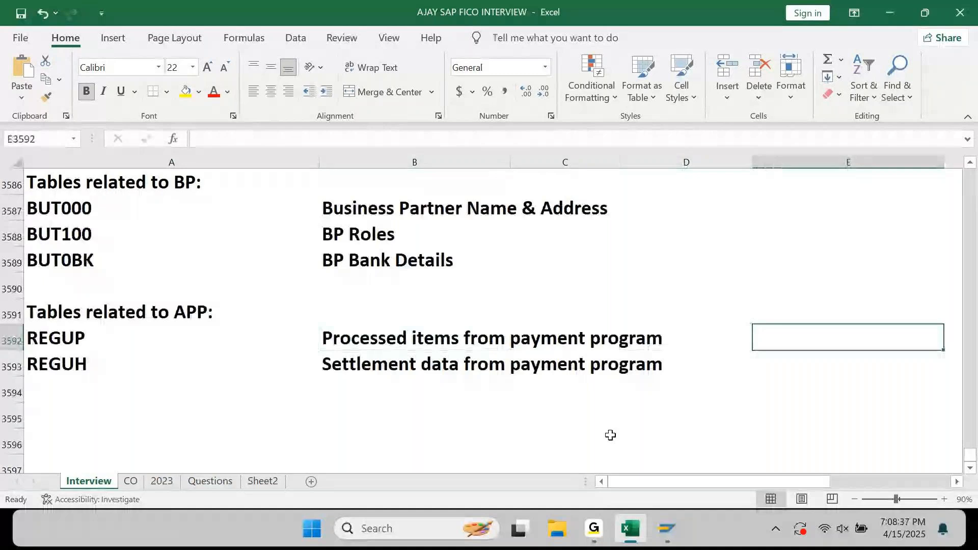
type("INvoice ")
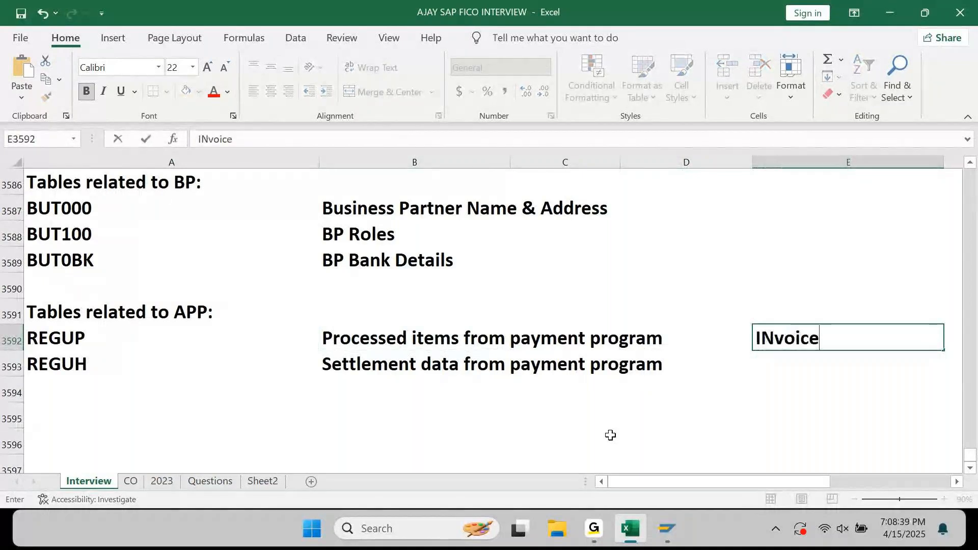
type("De")
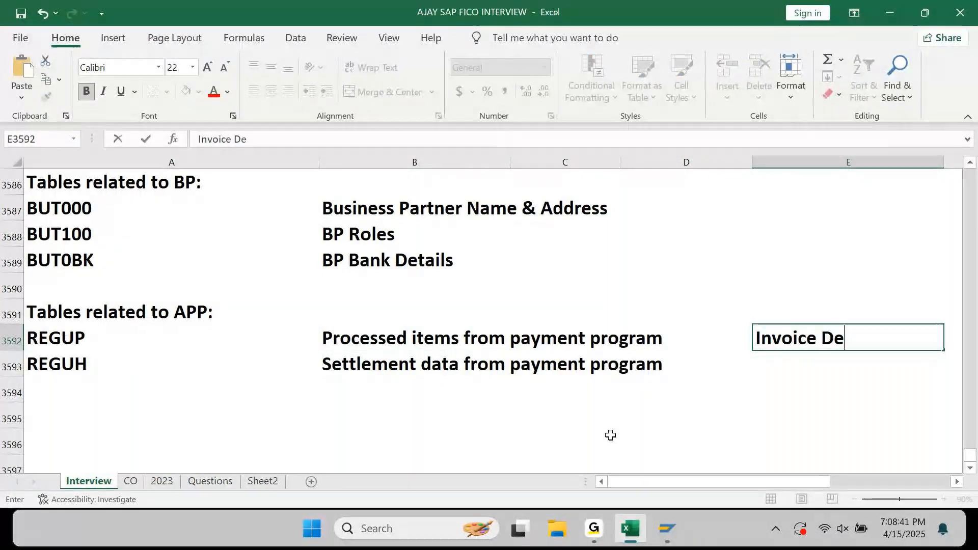
type("ttails")
key("BackSpace")
key("BackSpace")
key("BackSpace")
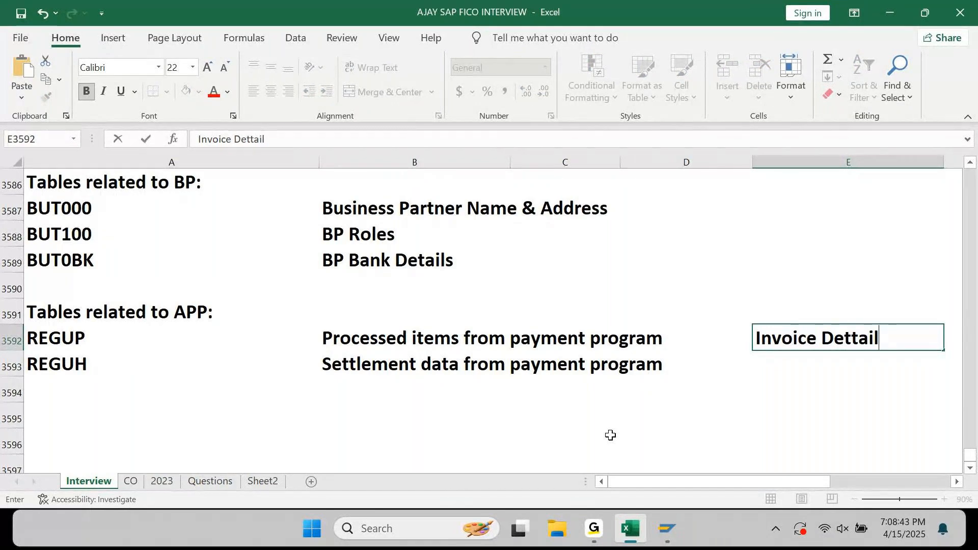
key("BackSpace")
key("BackSpace")
type("ails a")
type("e")
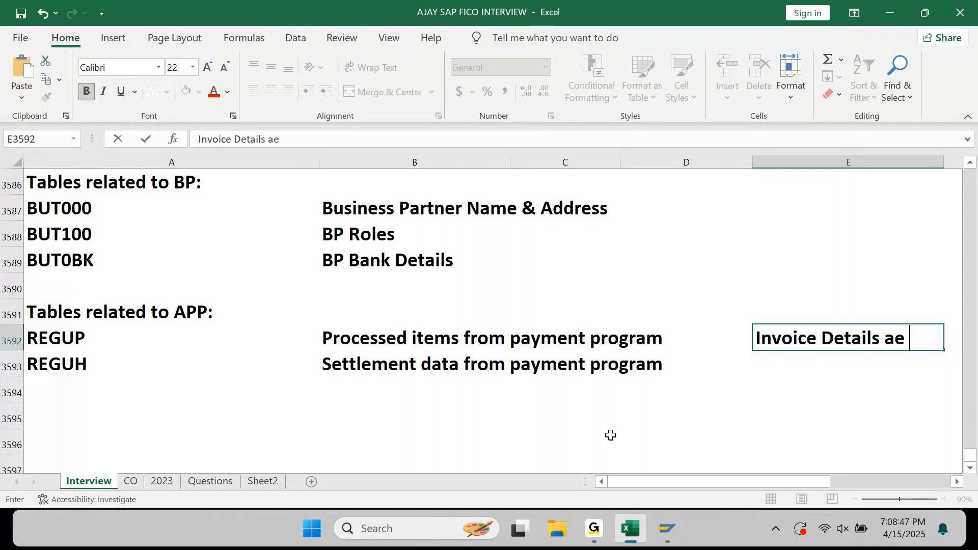
key("BackSpace")
type("re ")
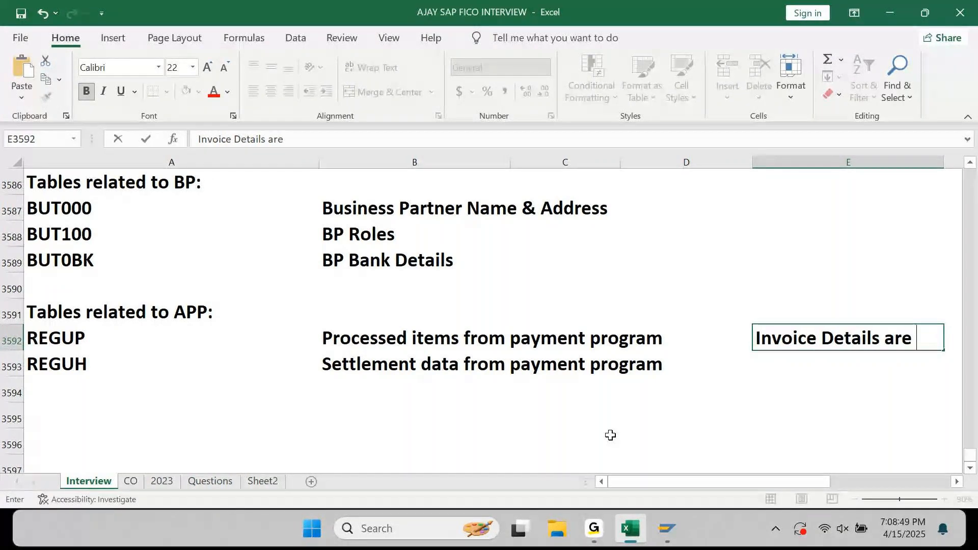
type("available")
key("Return")
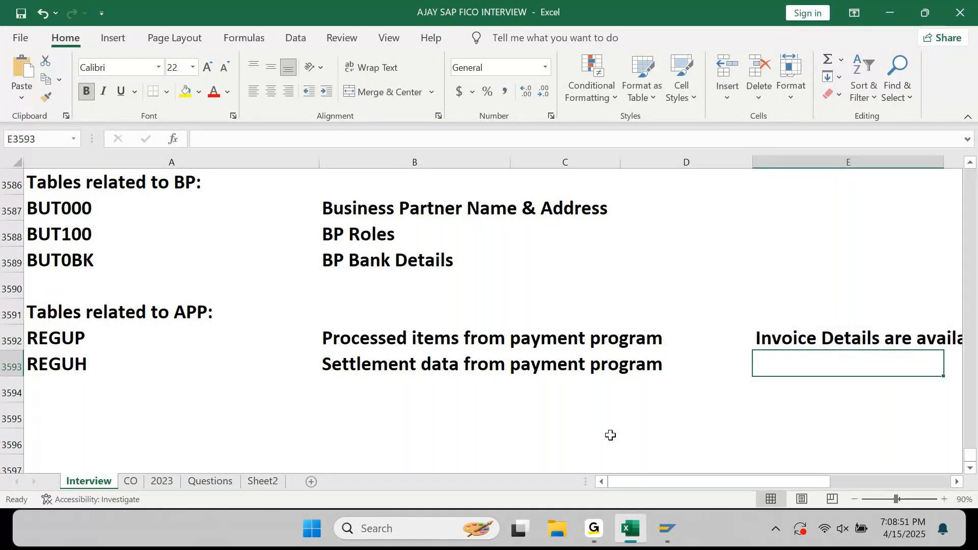
Fill the note down to REGUH and change it to 'Invoice Details are not available'.
key("ctrl+d")
key("F2")
key("Left")
key("Left")
key("Left")
key("Left")
key("Left")
key("Left")
key("Left")
key("Left")
key("Left")
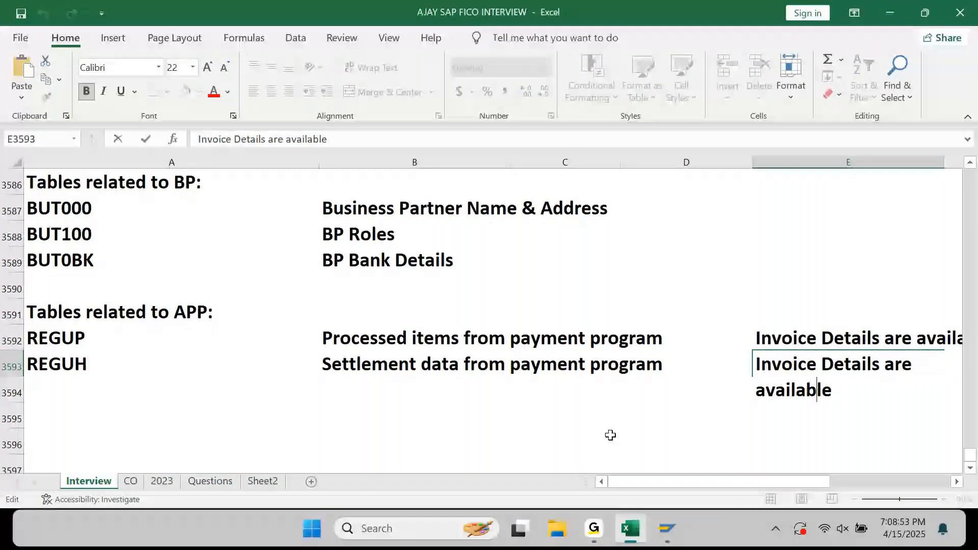
type("not")
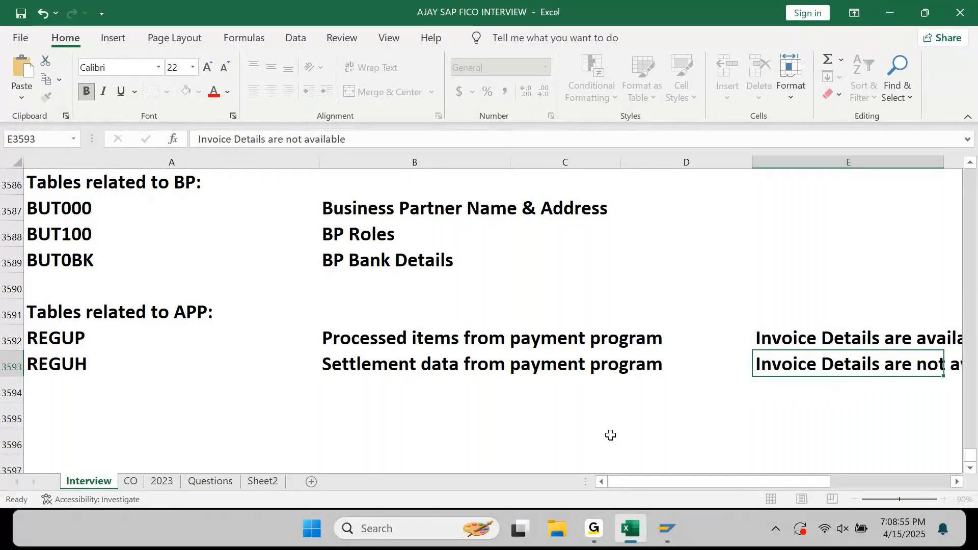
key("Return")
key("Up")
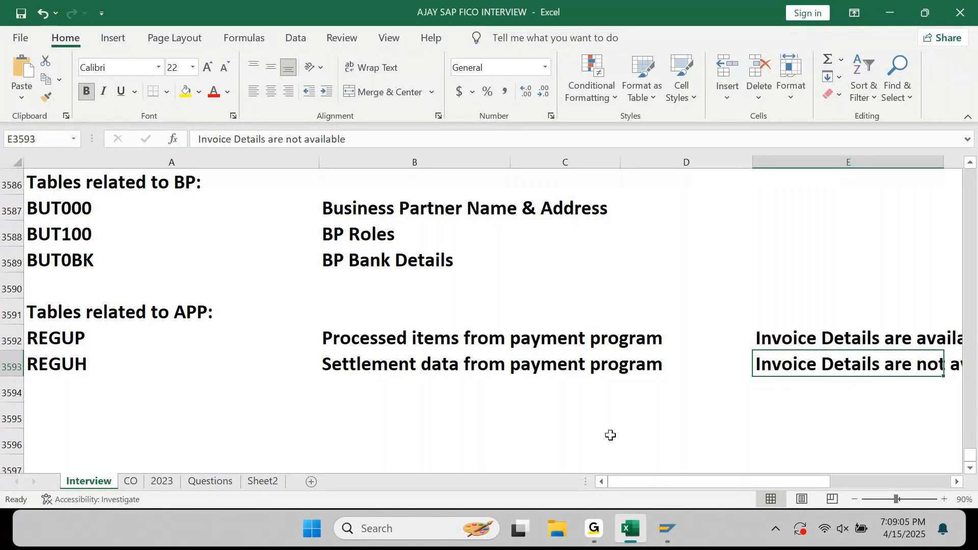
key("Up")
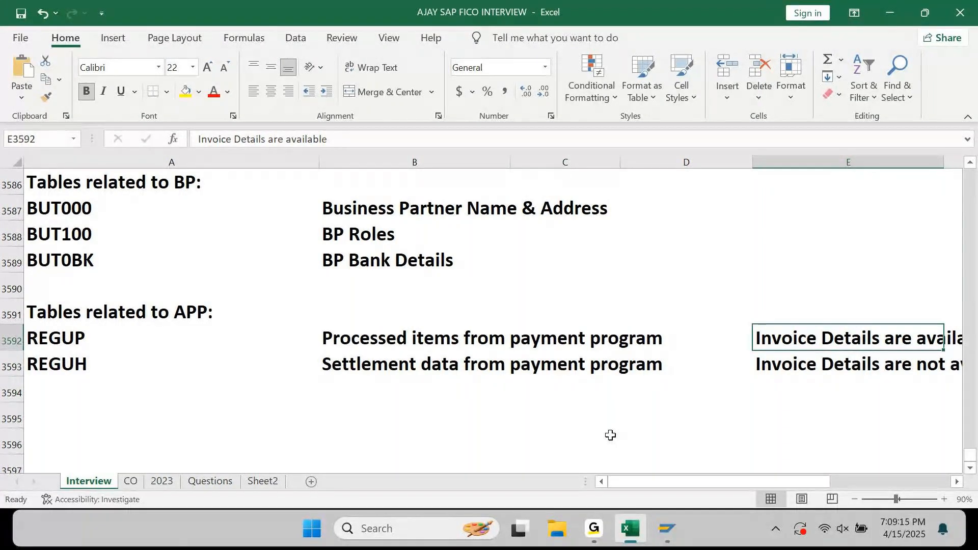
key("Down")
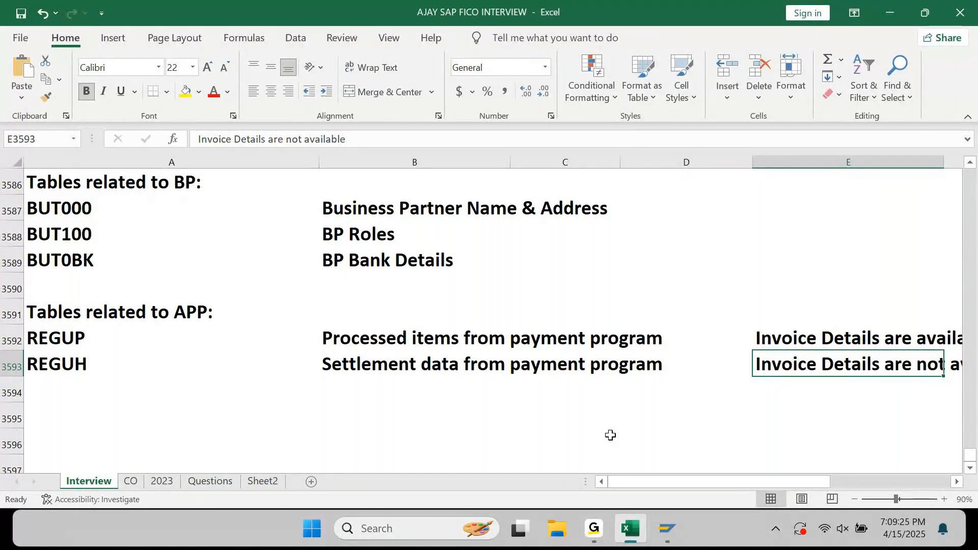
key("Home")
key("Down")
key("Down")
key("Down")
key("Down")
key("Down")
key("Down")
key("Down")
key("Down")
Type 'If we want to preapre a Payment Advice form....' in the row below the APP tables.
key("Up")
key("Up")
key("Up")
key("Up")
key("Up")
key("Up")
key("Up")
key("Up")
key("Down")
key("Down")
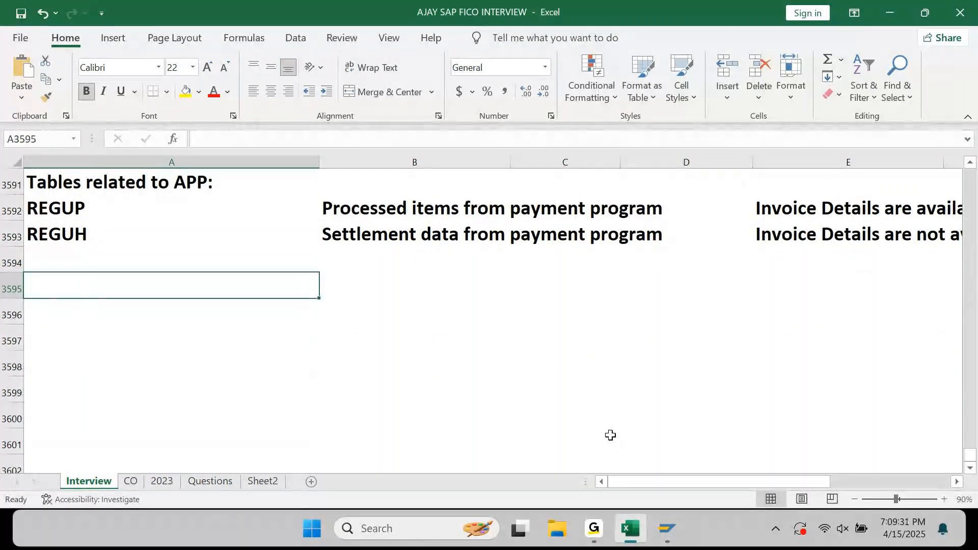
type("If we w")
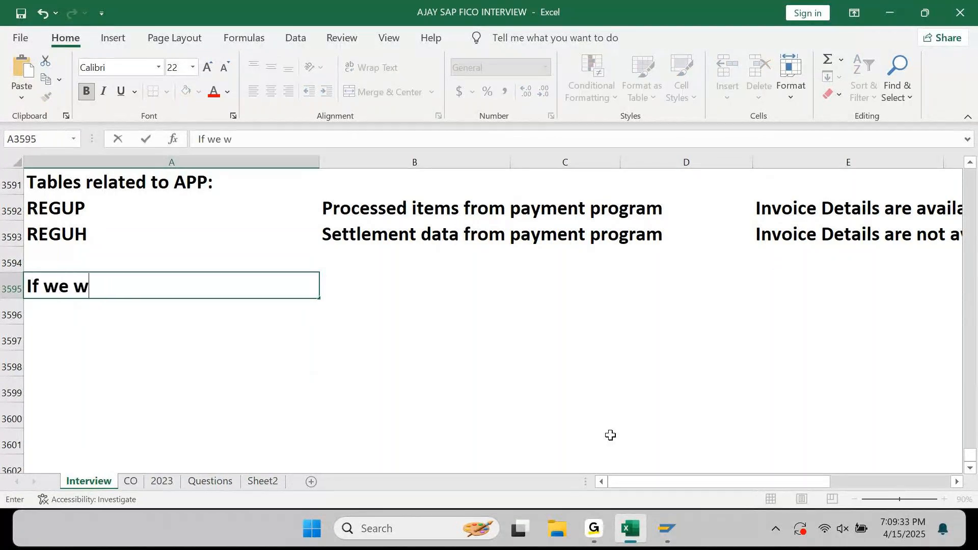
type("ant to preapre a ")
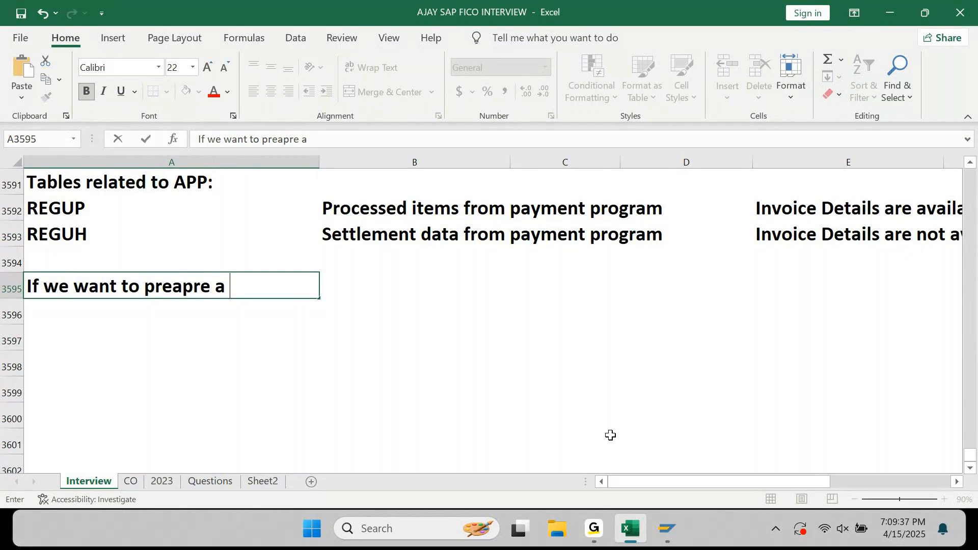
type("Payment ")
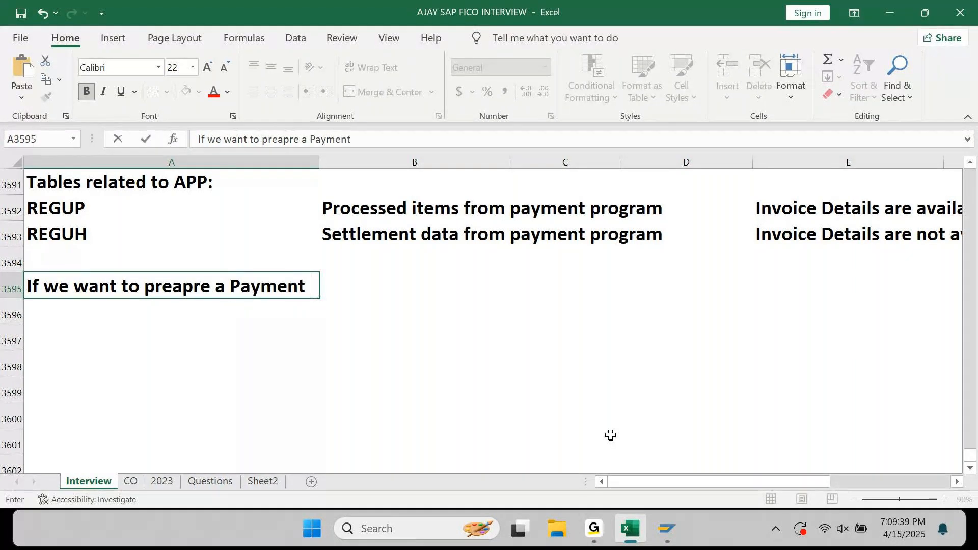
type("Advise")
key("BackSpace")
key("BackSpace")
type("ce ")
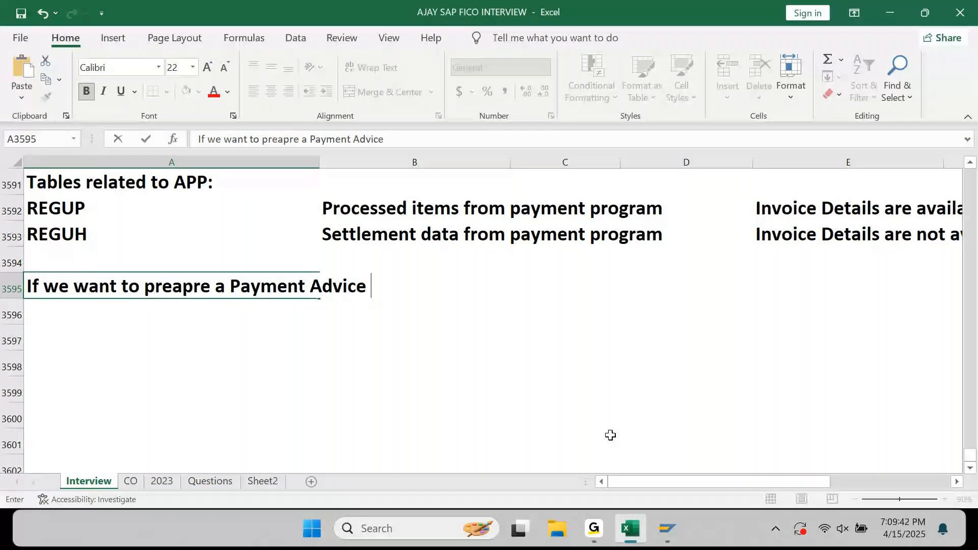
type("form....")
key("Return")
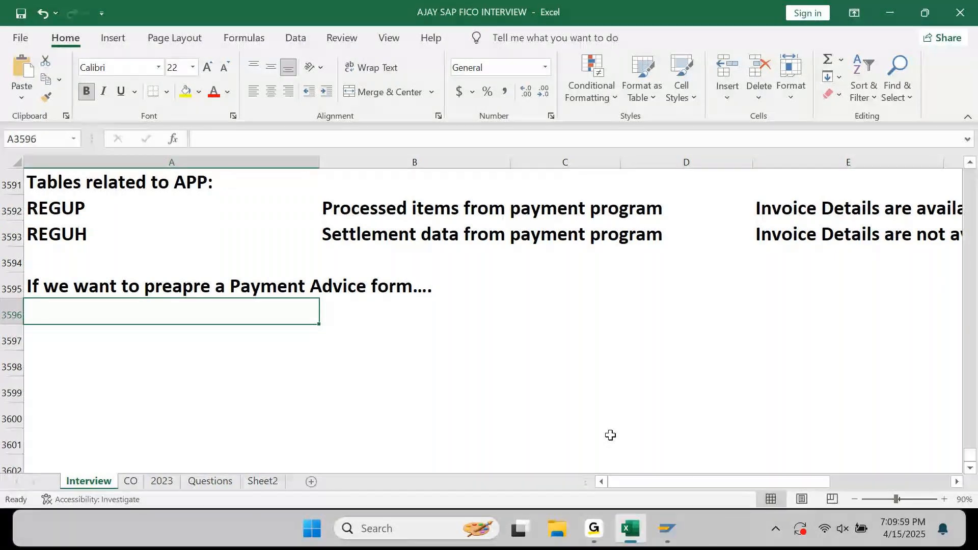
left_click(594, 528)
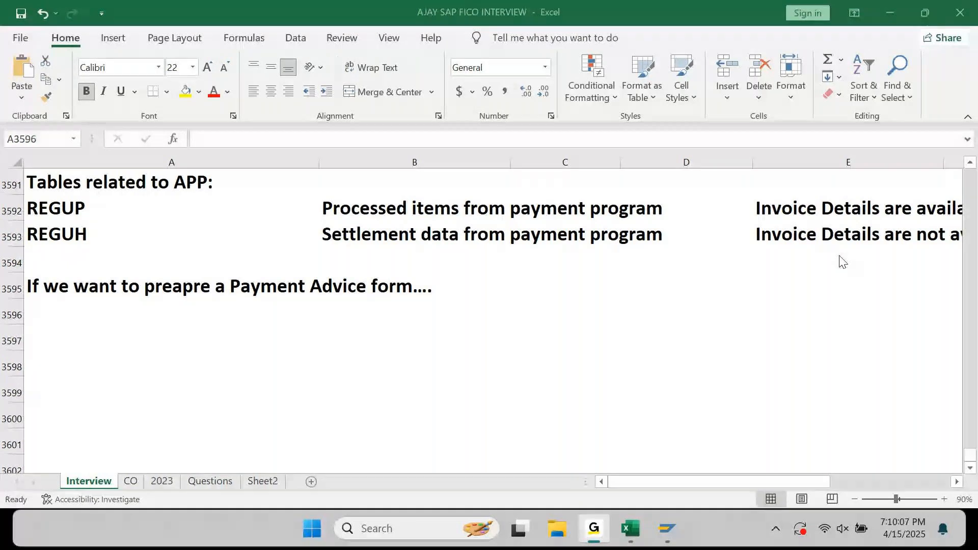
left_click(890, 14)
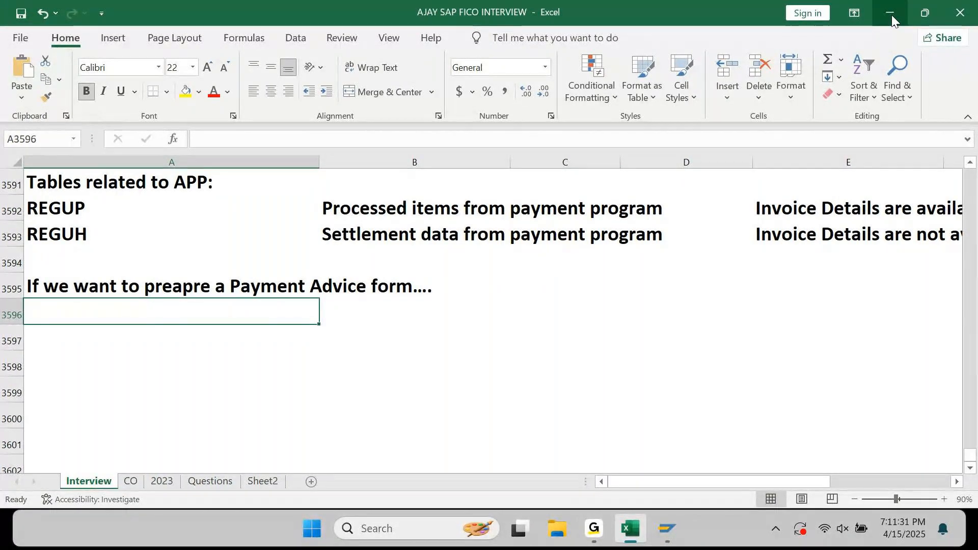
Enter REGUP, then the heading 'Assume the below payment File Format to be sent to Bank:'.
type("REGUP")
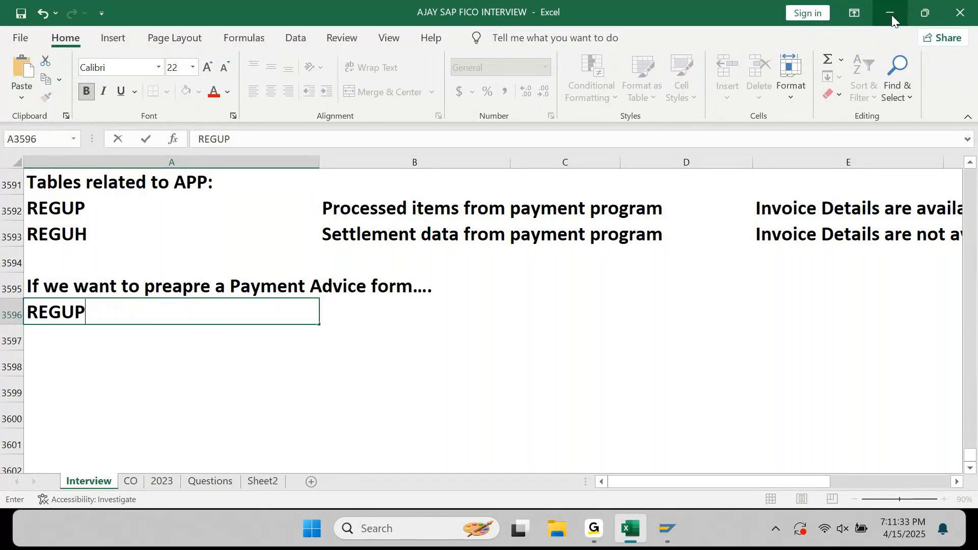
key("Return")
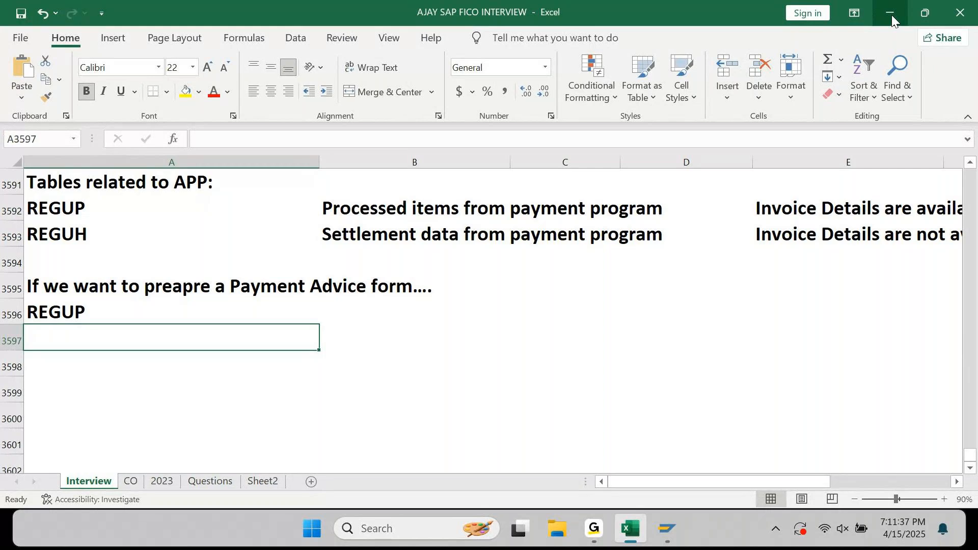
key("Return")
key("Return")
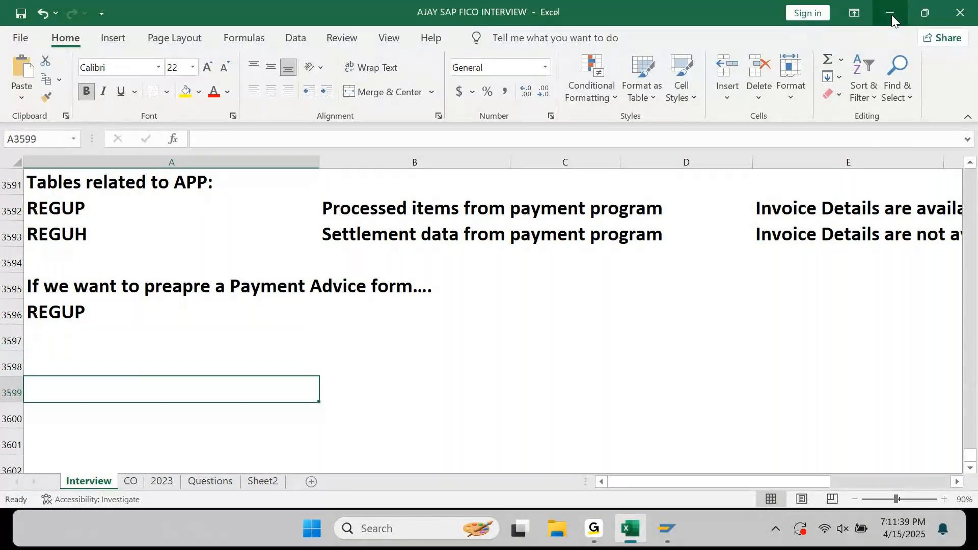
type("Assume the below payment File Format to be sent to Bank")
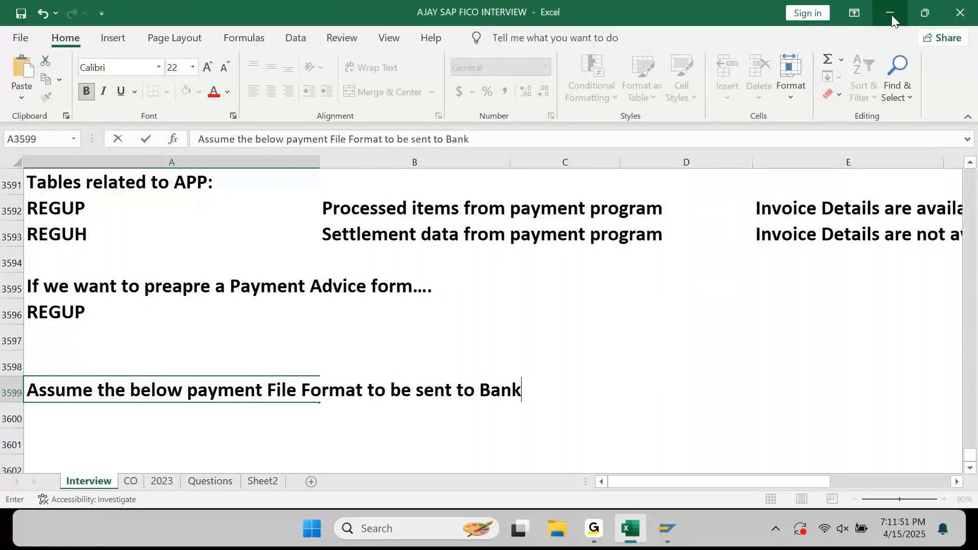
type(":")
key("Return")
key("Return")
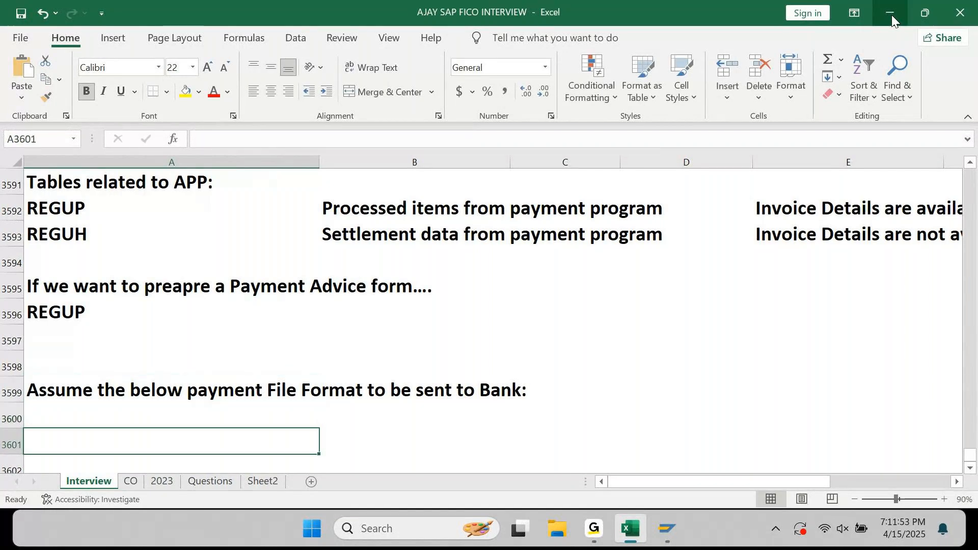
Add 'Table and Field Logic to be shared with ABAP Consultant..' in the row under that heading.
key("ctrl+Down")
key("ctrl+Up")
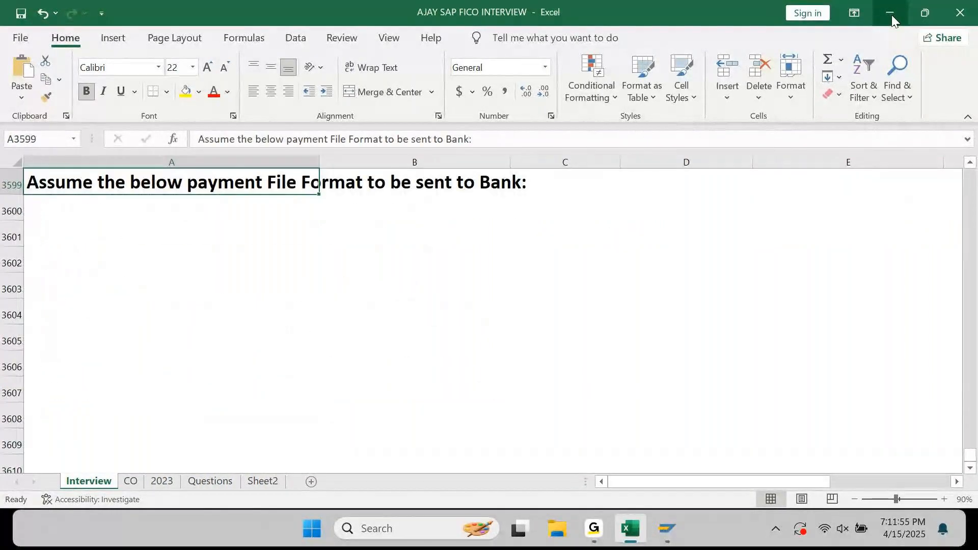
key("Down")
key("Down")
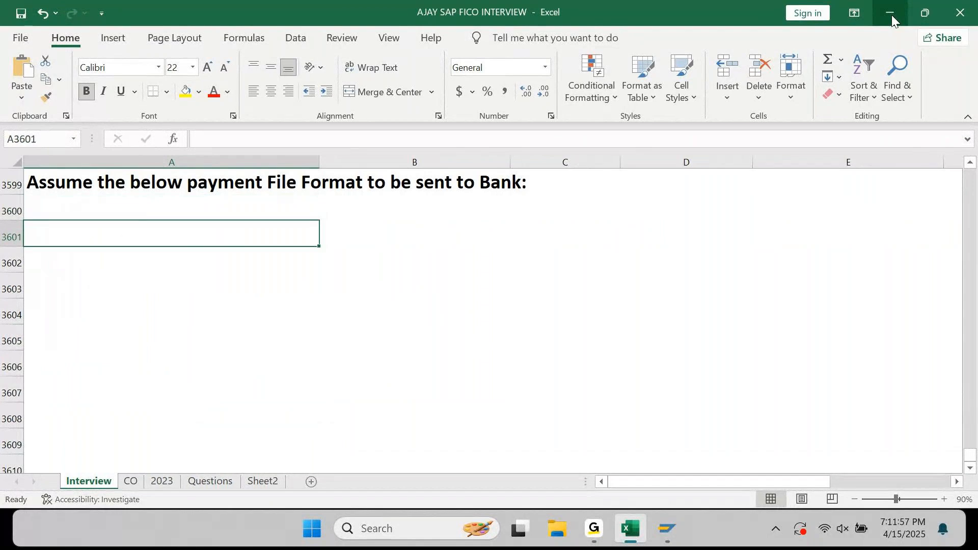
key("Up")
key("Up")
key("Down")
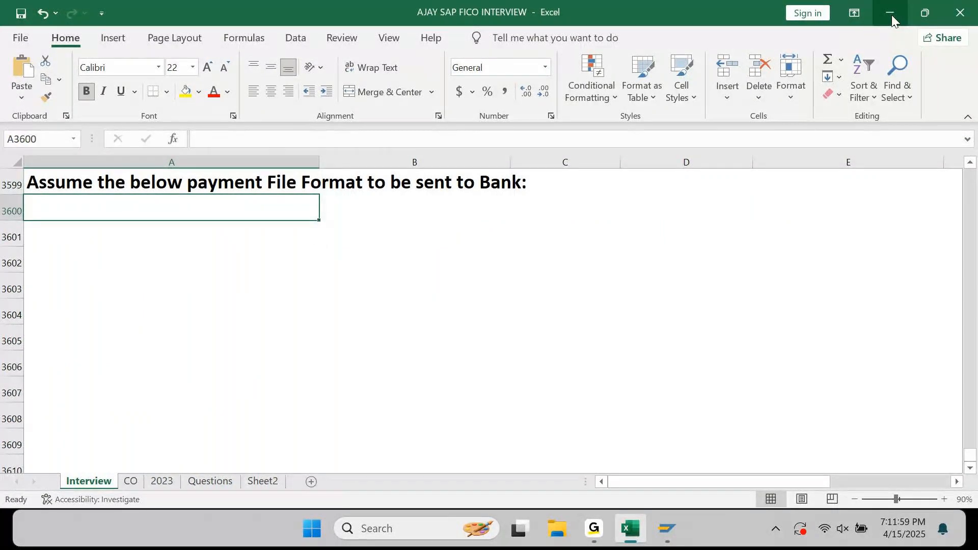
type("Tabke")
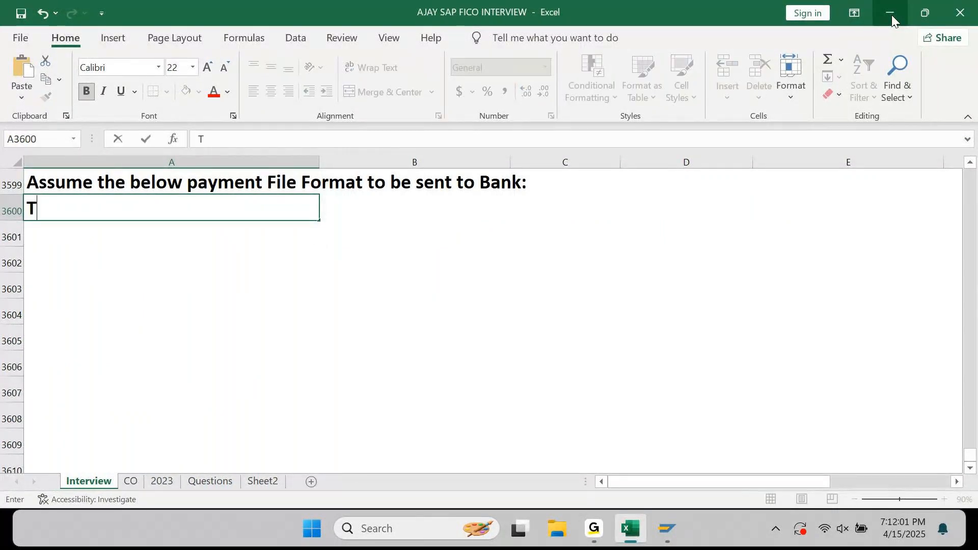
key("BackSpace")
key("BackSpace")
key("BackSpace")
type("le and Field Lof")
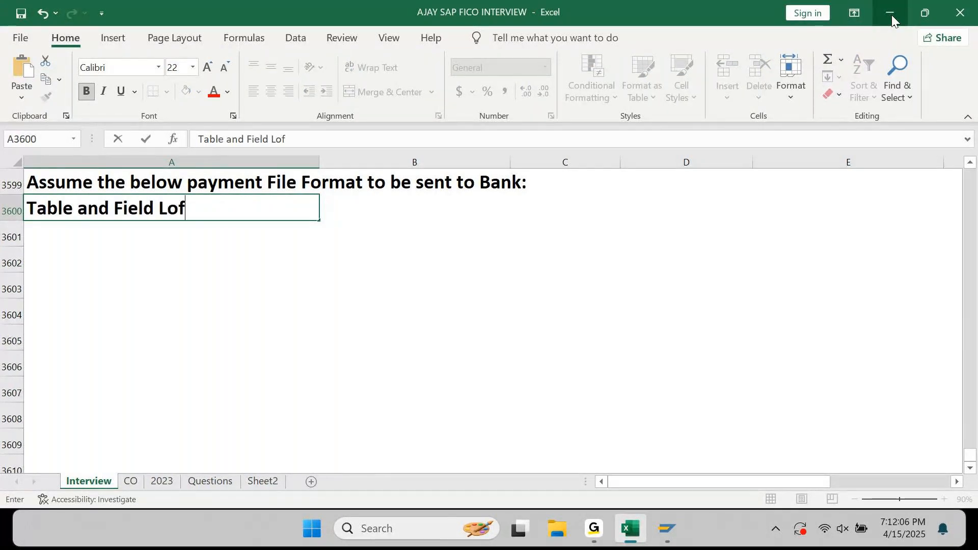
key("BackSpace")
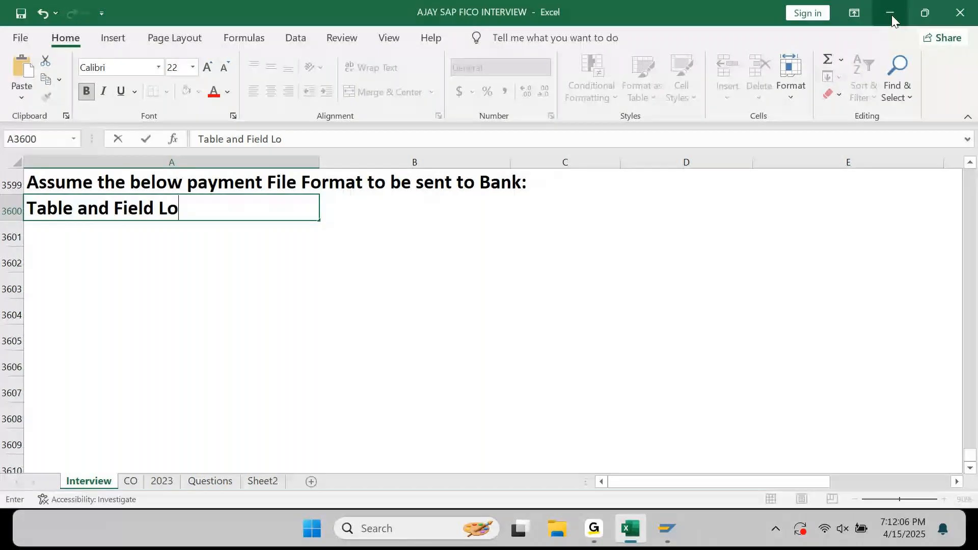
type("gic to be shared with ")
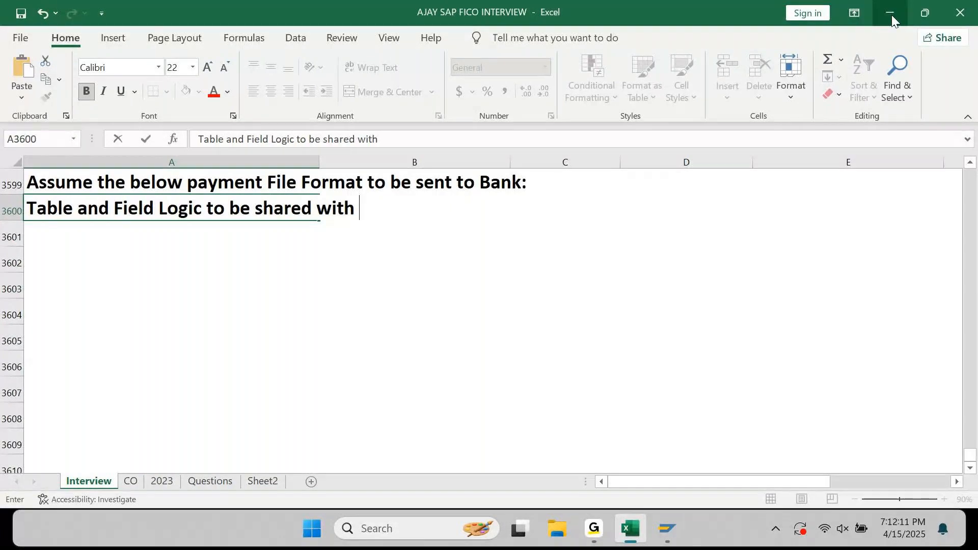
type("ABAP COnsultant")
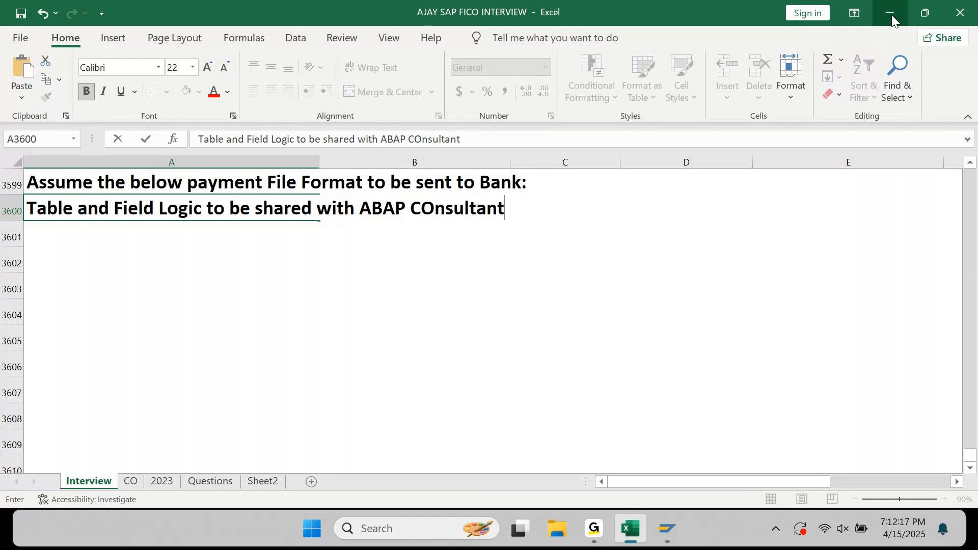
type("..")
key("Return")
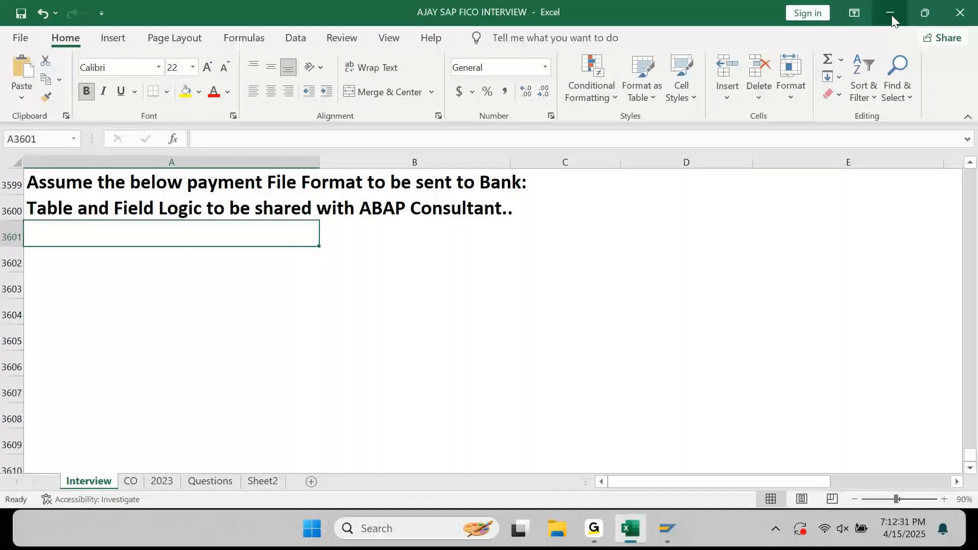
List fields 1. Vendor Name, 2. Vendor Number and 3. Vendor Country.
type("1.")
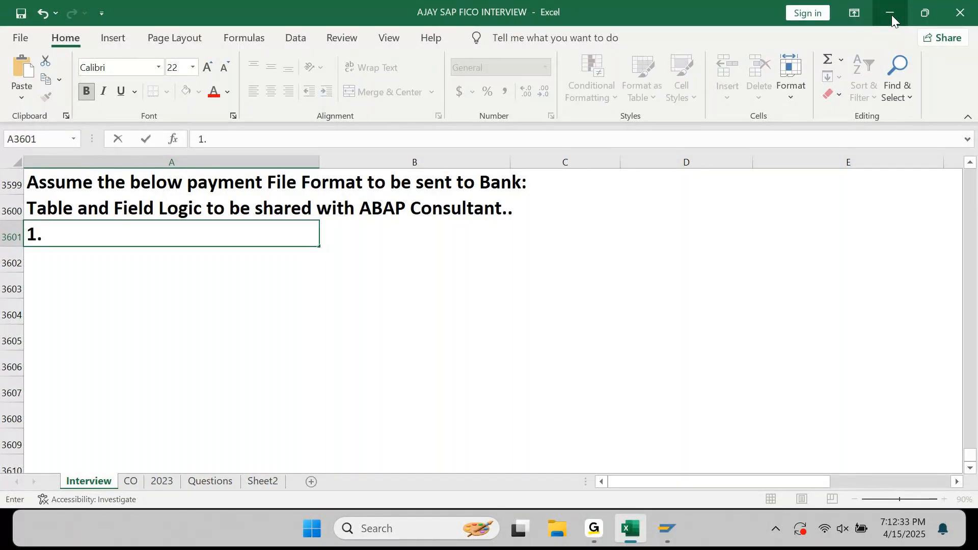
key("Escape")
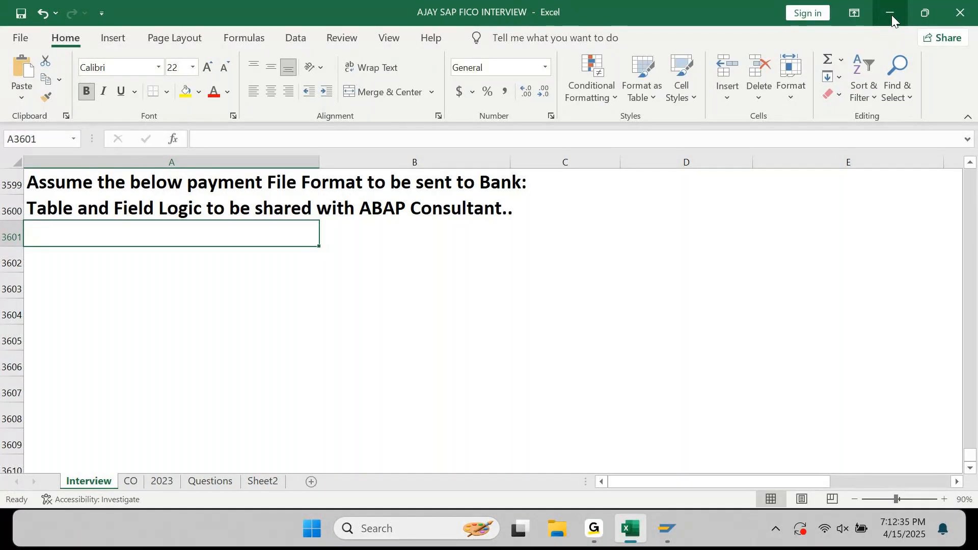
type("1. ")
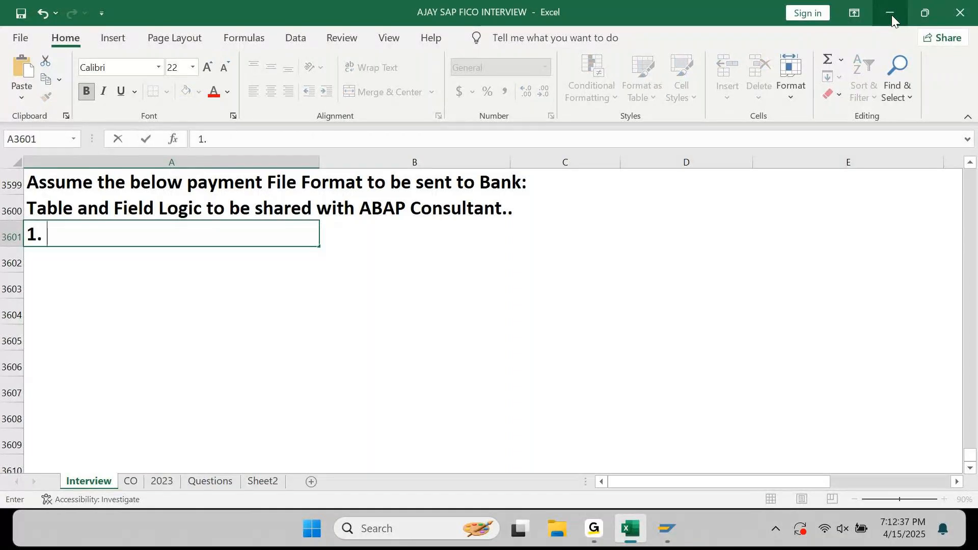
type("Vendor Name")
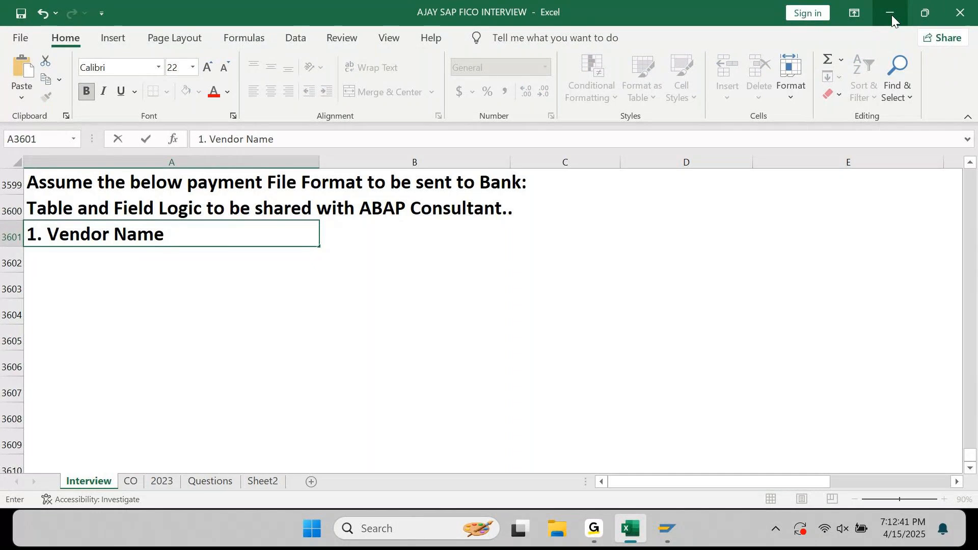
key("Return")
type("2. V")
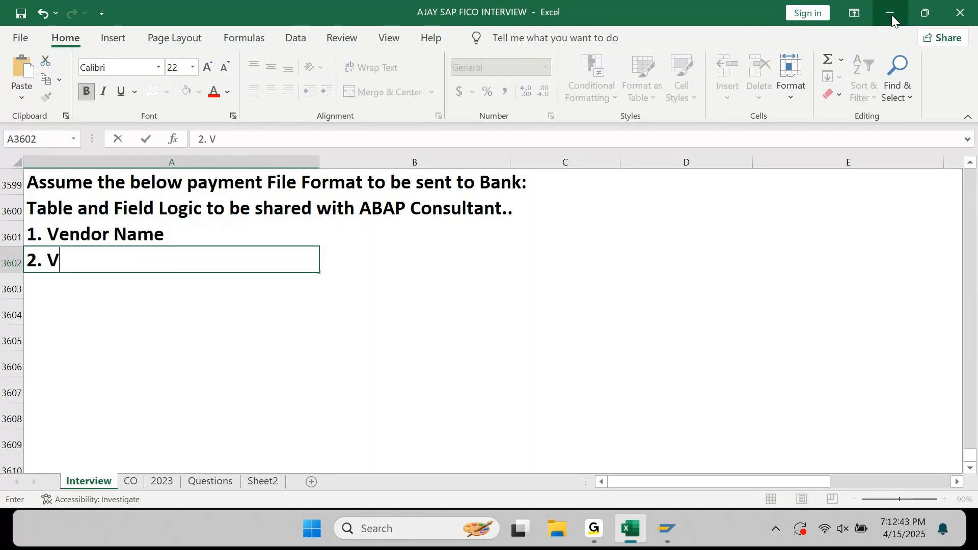
type("endor ")
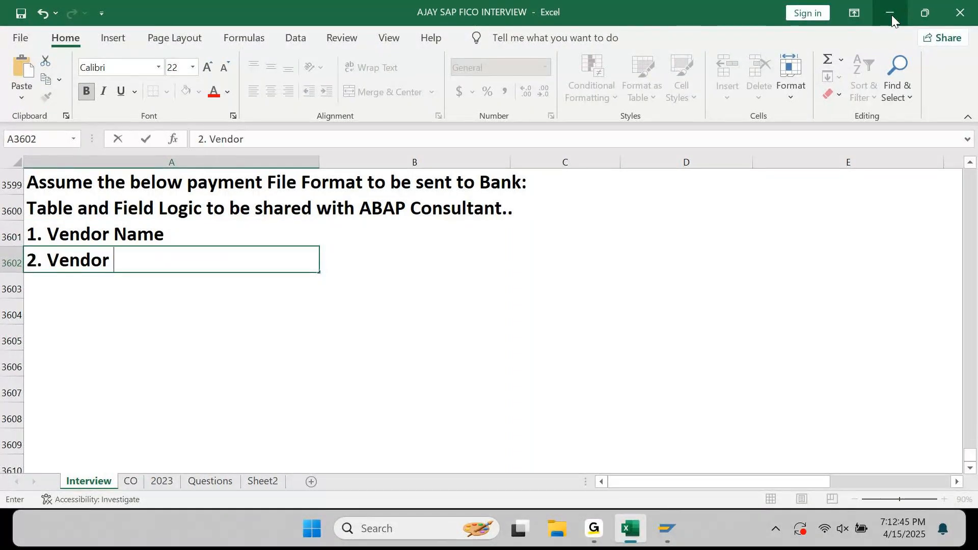
type("Number")
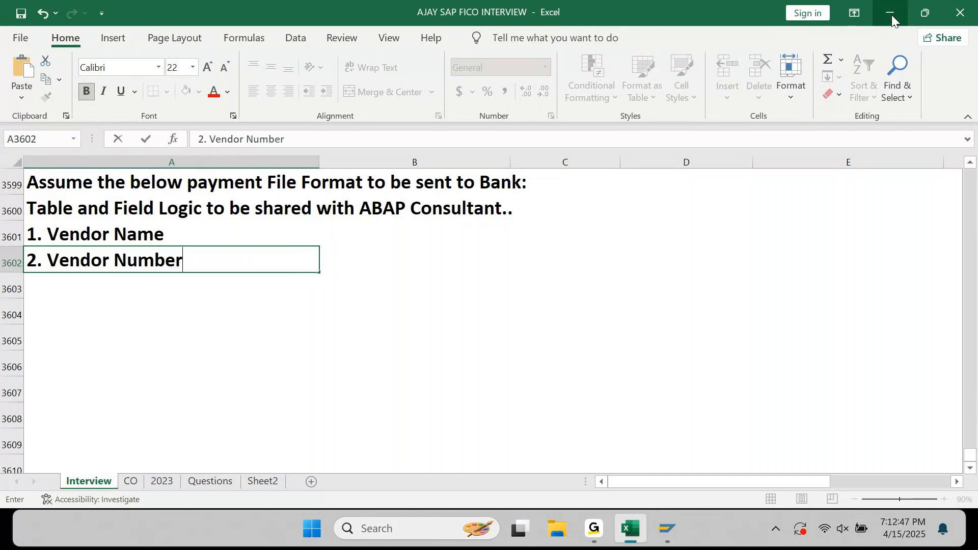
key("Return")
type("3. ")
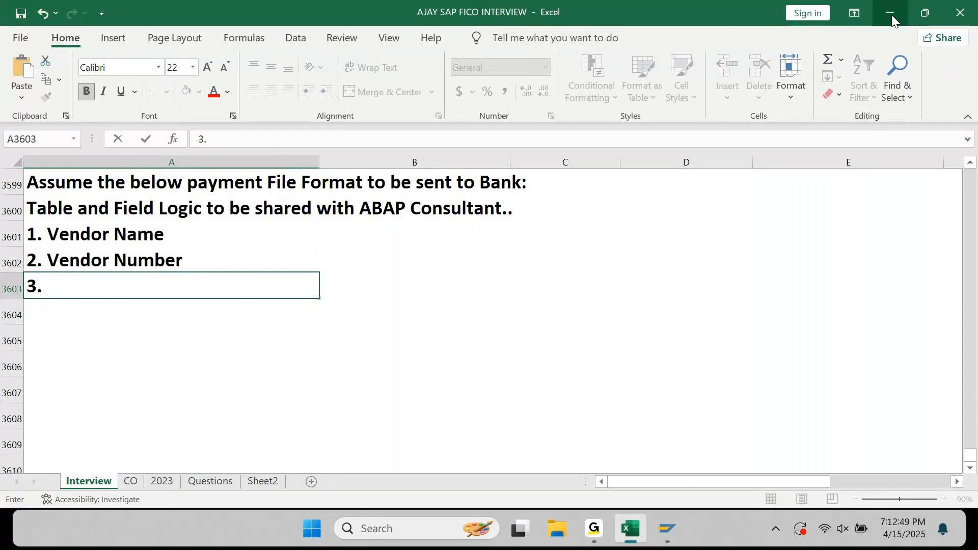
type("Vendor CO")
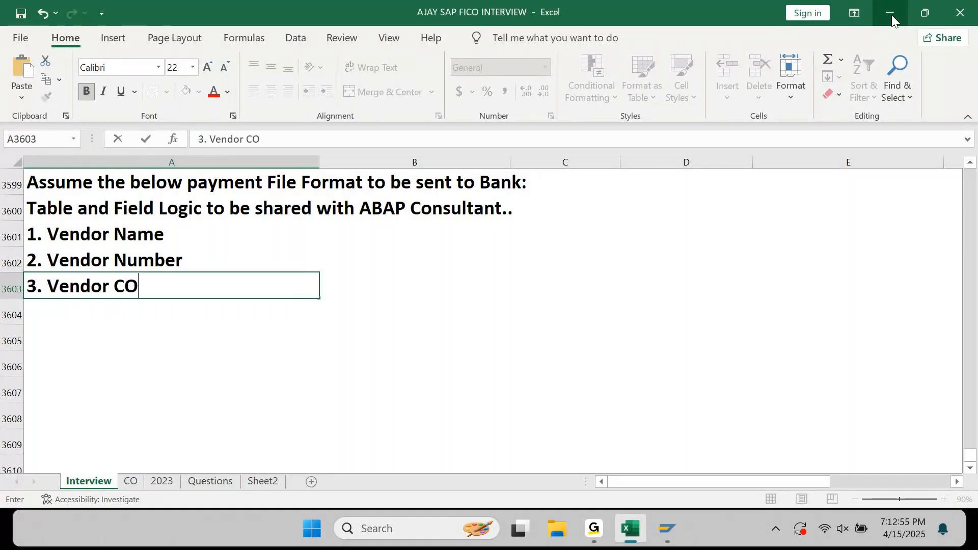
type("untry")
key("Return")
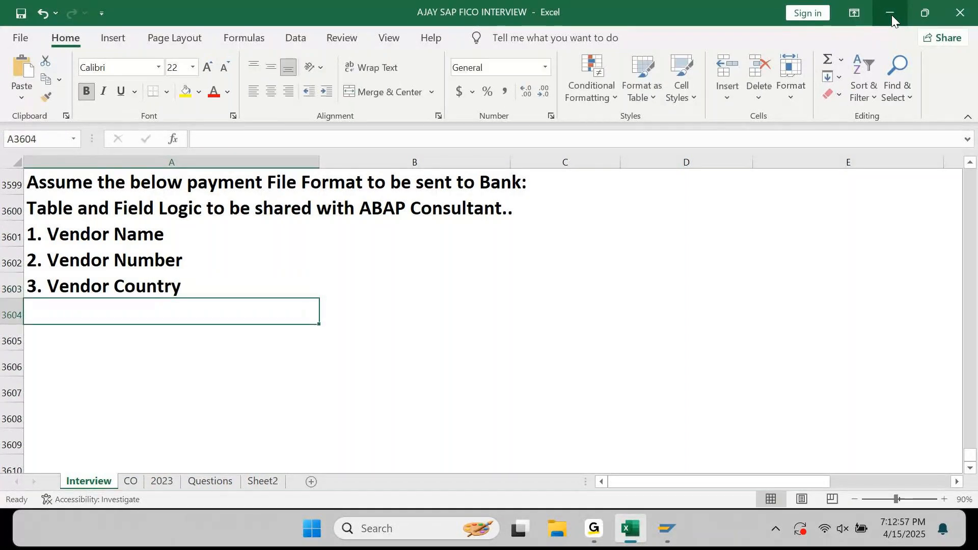
Add 4. Vendor Bank Account Number, 5. Vendor Bank Account Currency, 6. Vendor Bank IFSC Code/Key, 7. Payment Amount.
type("4. Venao")
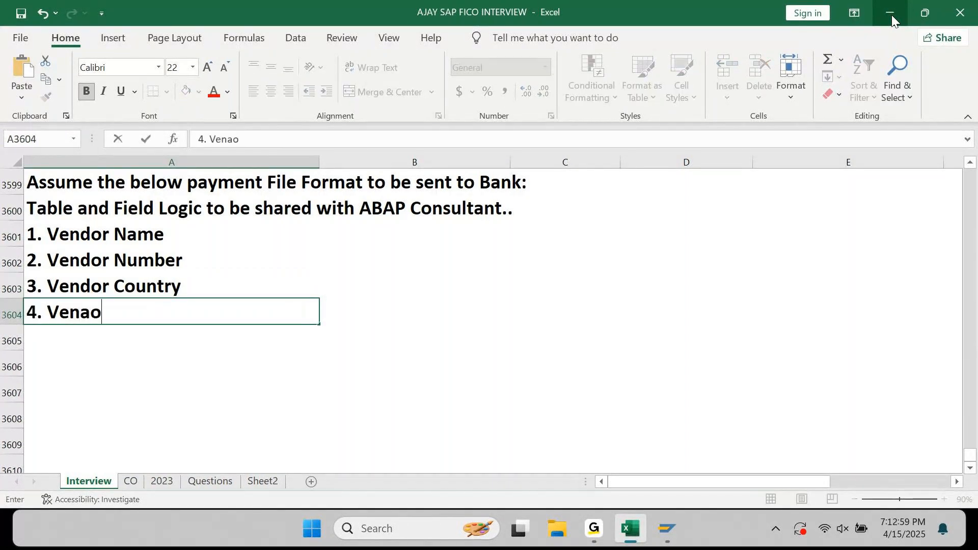
key("BackSpace")
key("BackSpace")
type("doe")
key("BackSpace")
type("r Bank Acco")
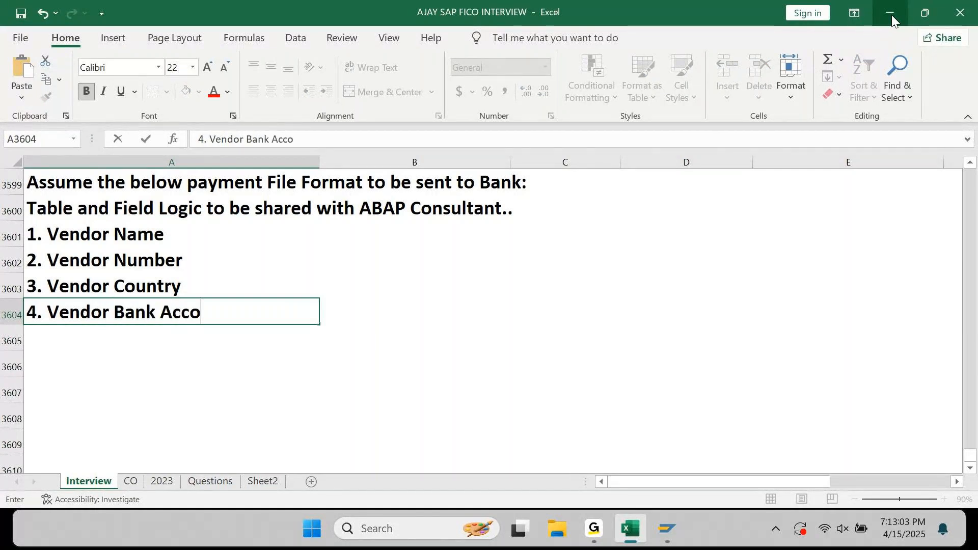
type("unt Number")
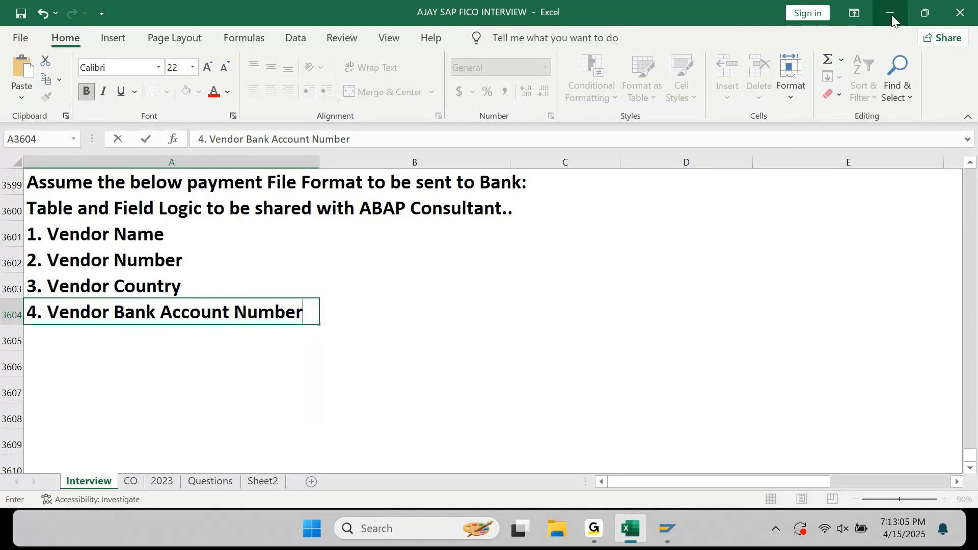
key("Return")
type("5. ")
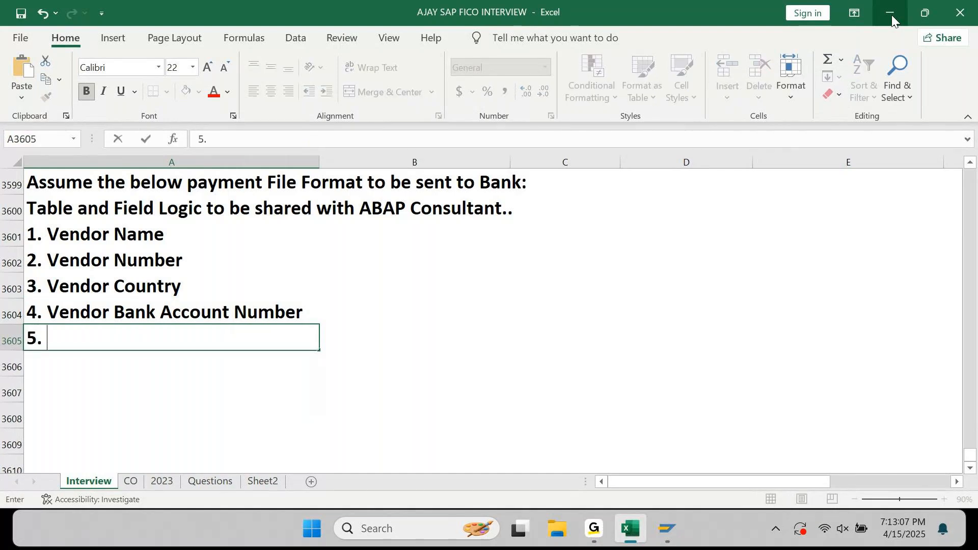
type("Vendor Bank Account ")
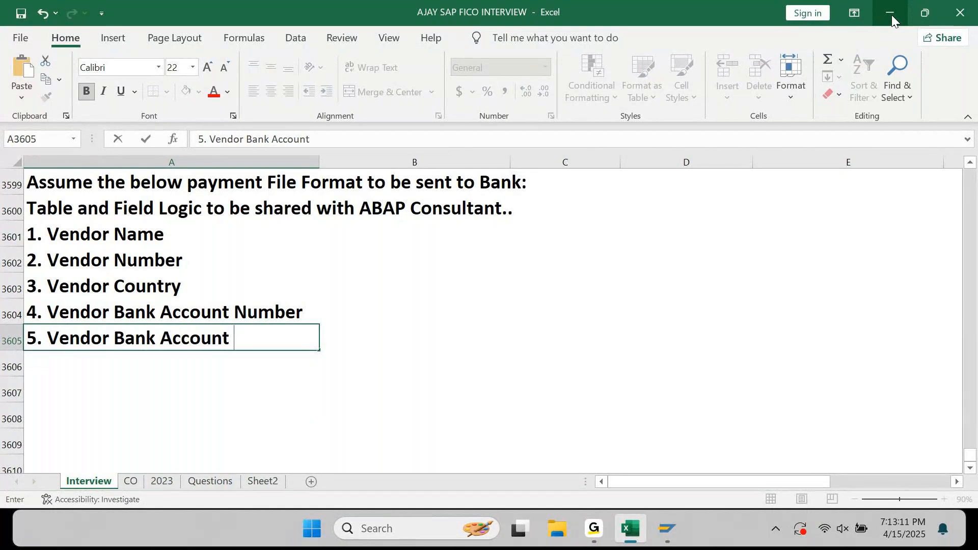
type("Currency")
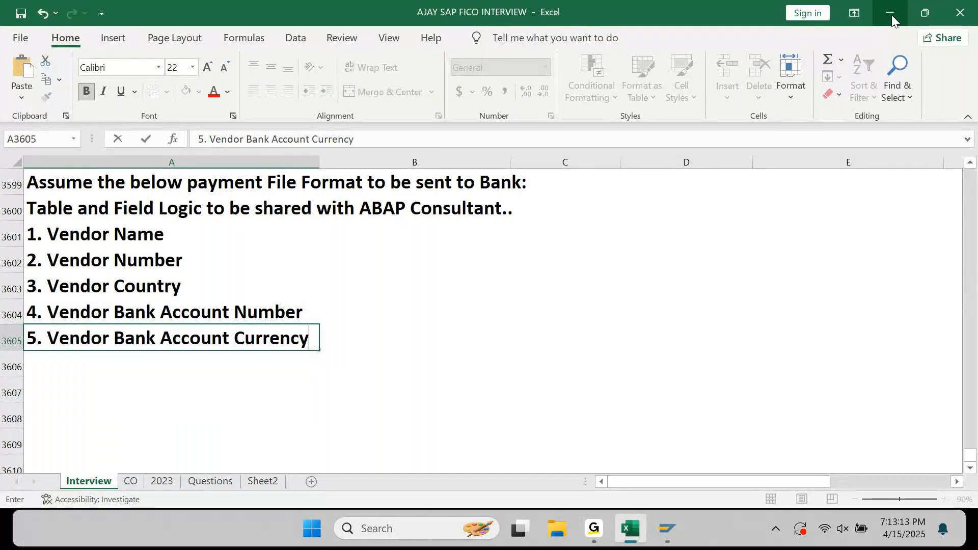
key("Return")
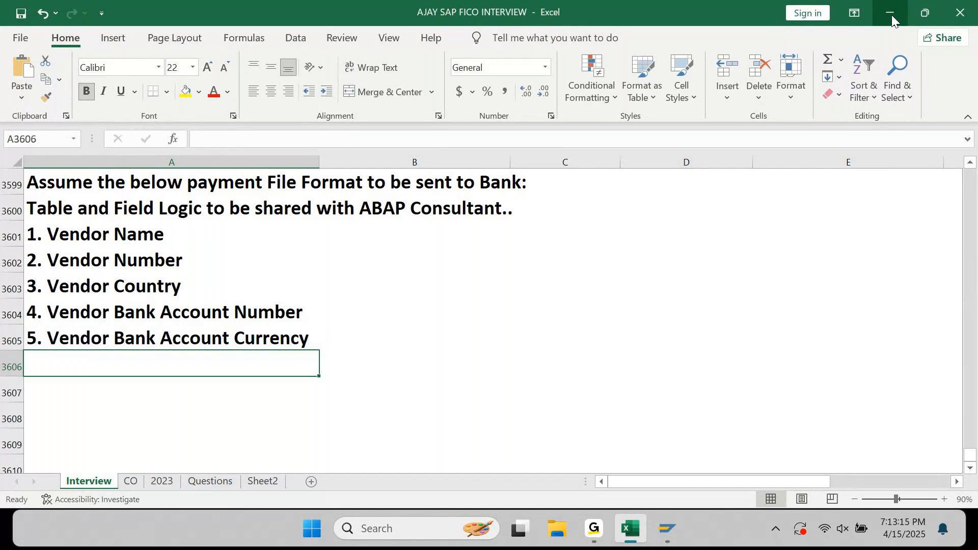
type("6. ")
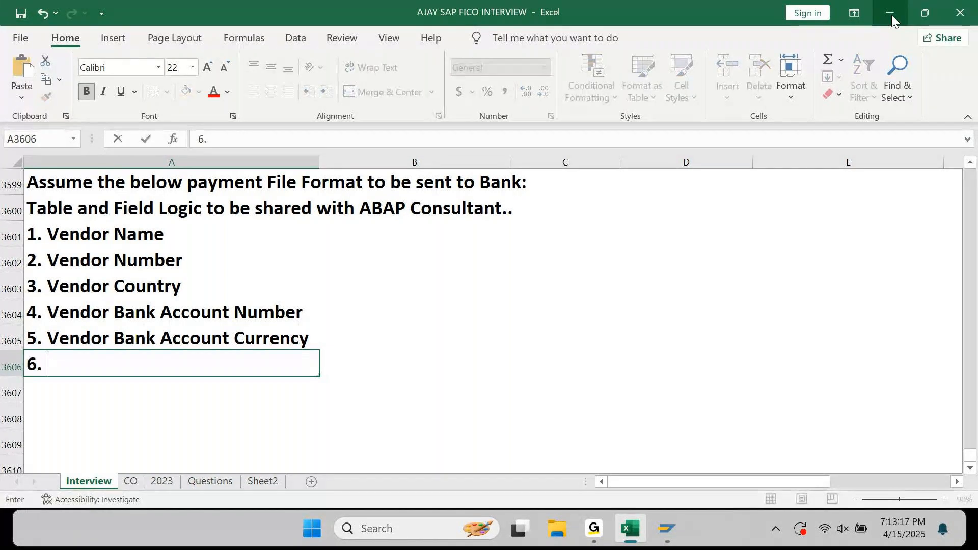
type("Vendor Bank I")
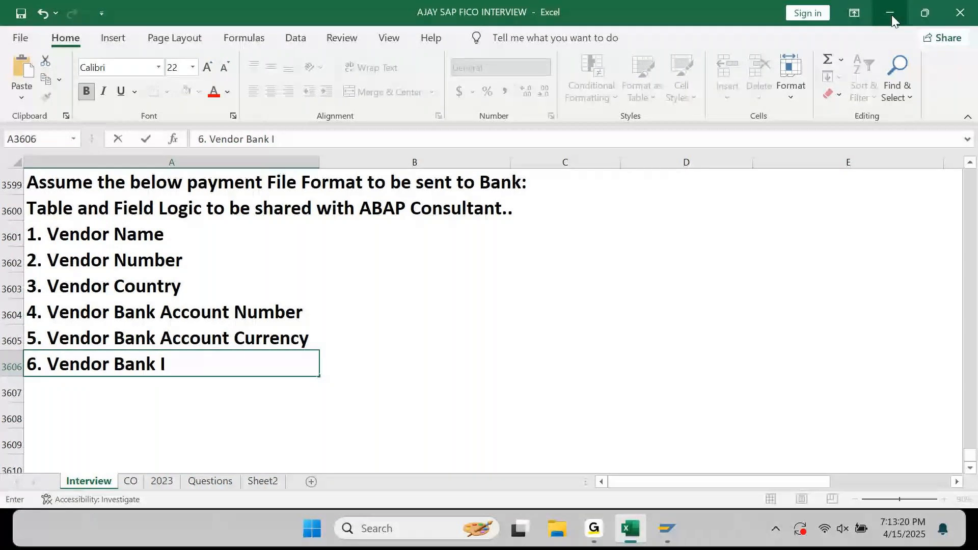
type("FSC Code/Ket")
key("BackSpace")
type("y")
key("Return")
type("7.")
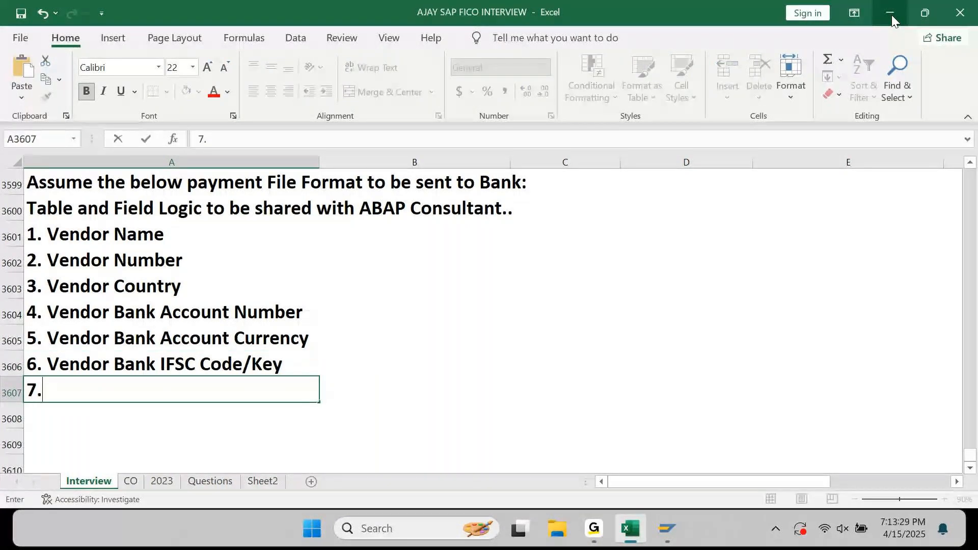
type(" Payment Amount")
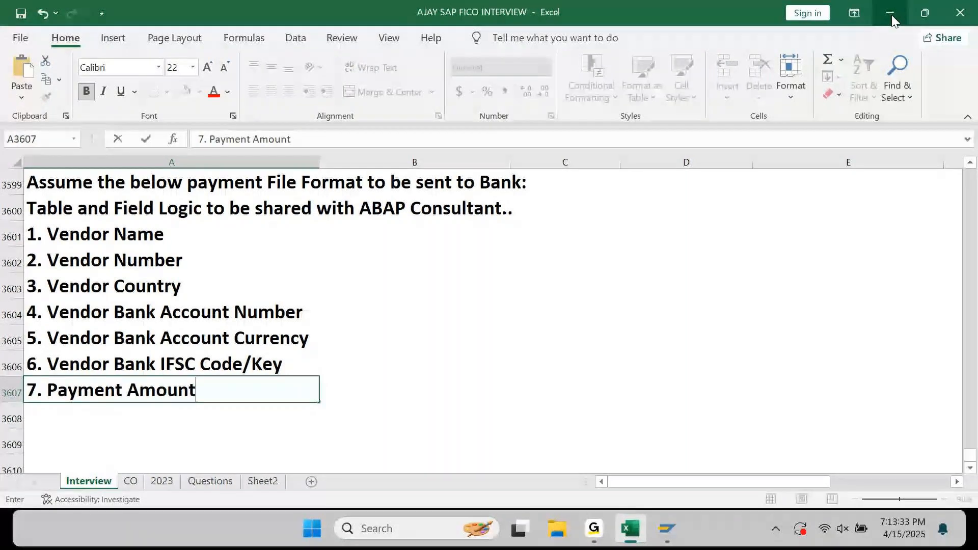
key("Return")
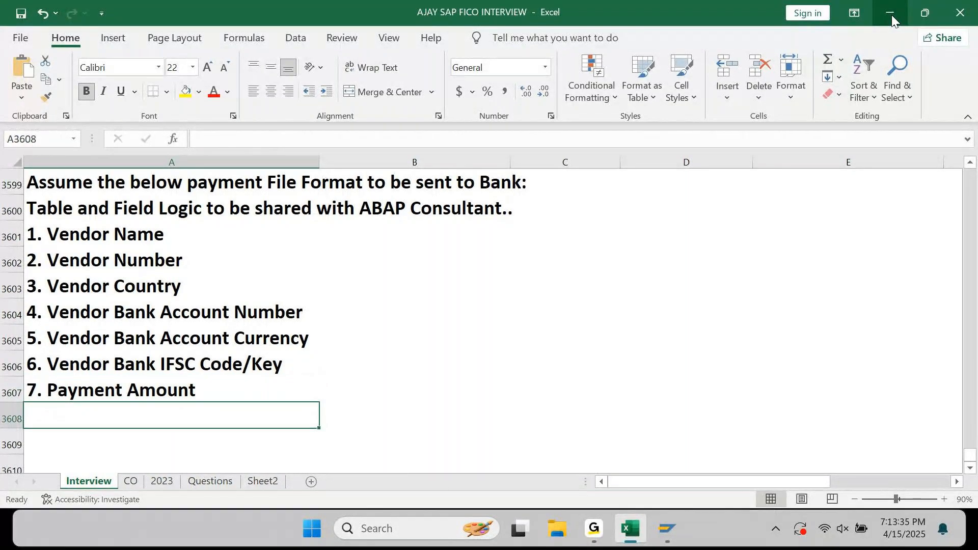
type("8.")
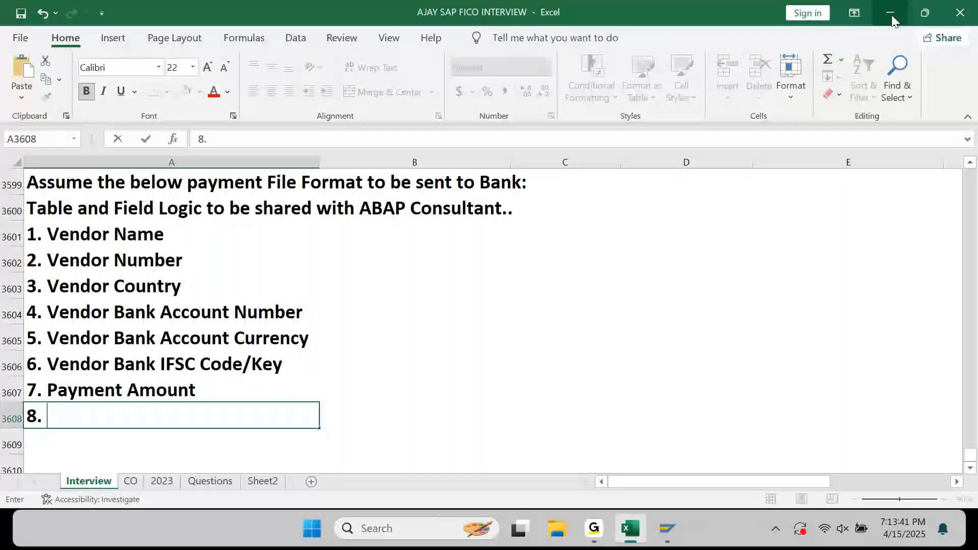
Delete the Vendor Bank Account Currency row from the field list.
key("Escape")
key("Up")
key("Up")
key("Up")
key("F2")
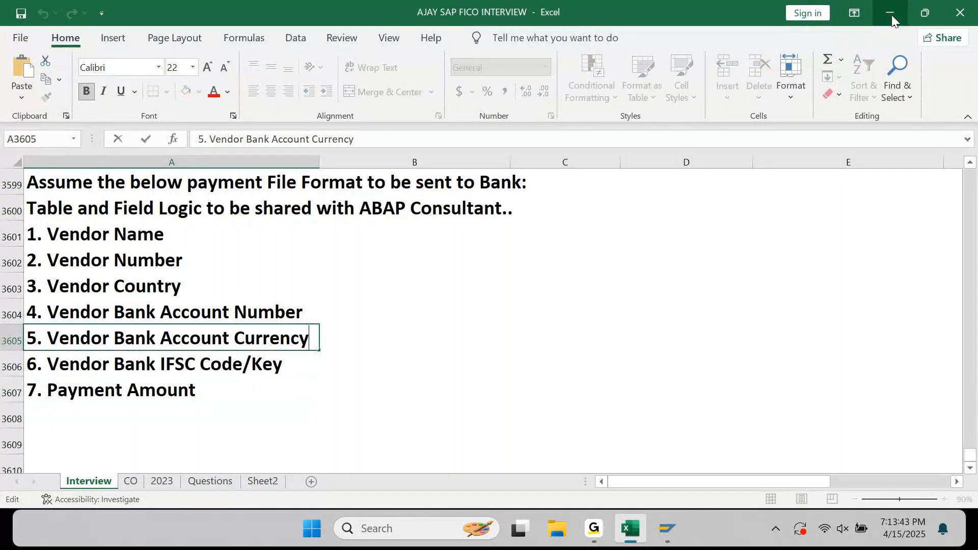
key("ctrl+shift+Left")
key("ctrl+shift+Left")
key("ctrl+shift+Left")
key("ctrl+shift+Left")
key("ctrl+shift+Left")
key("Escape")
key("shift+space")
key("ctrl+minus")
Renumber Vendor Bank IFSC Code/Key to 5 and Payment Amount to 6.
key("F2")
key("ctrl+Left")
key("ctrl+Left")
key("ctrl+Left")
key("Home")
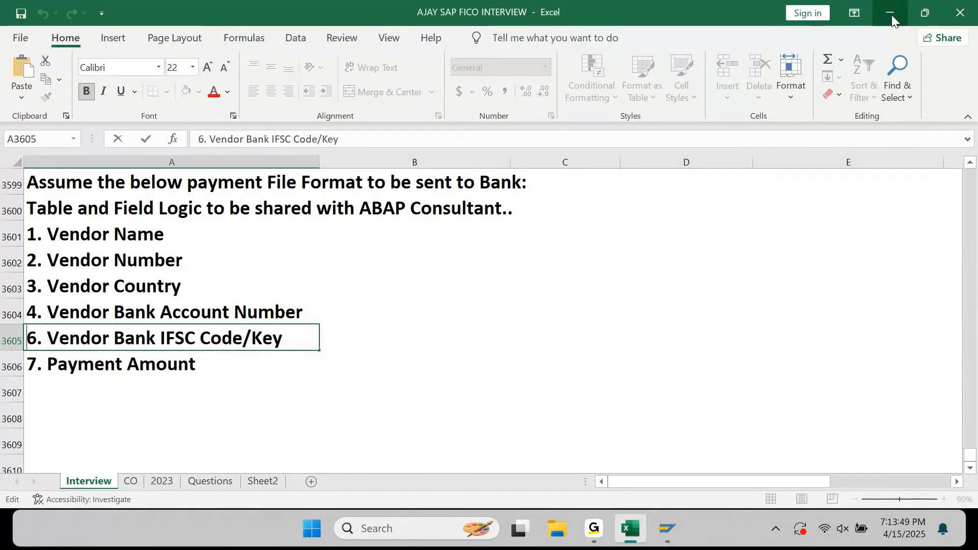
type("5")
key("Return")
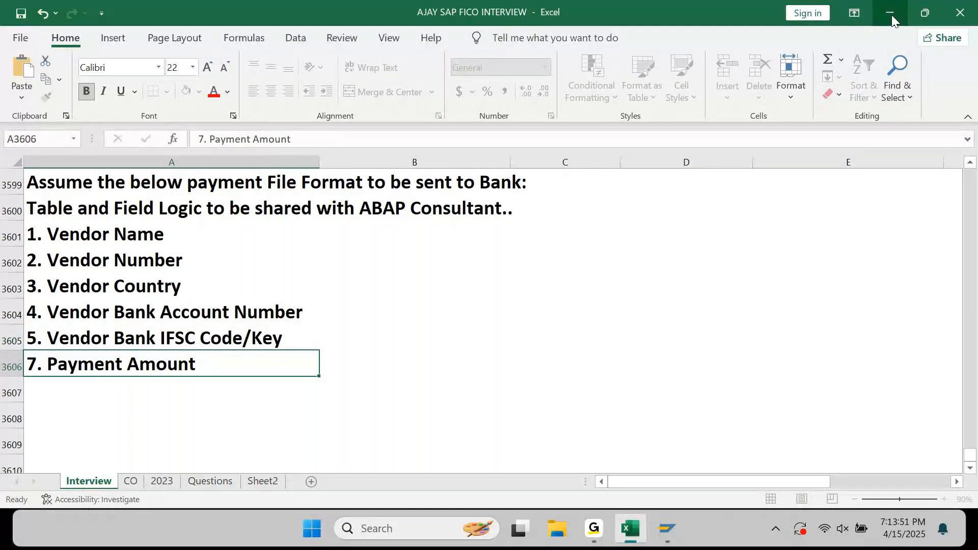
key("F2")
key("ctrl+Left")
key("Home")
key("Right")
key("shift+Home")
type("6")
key("Return")
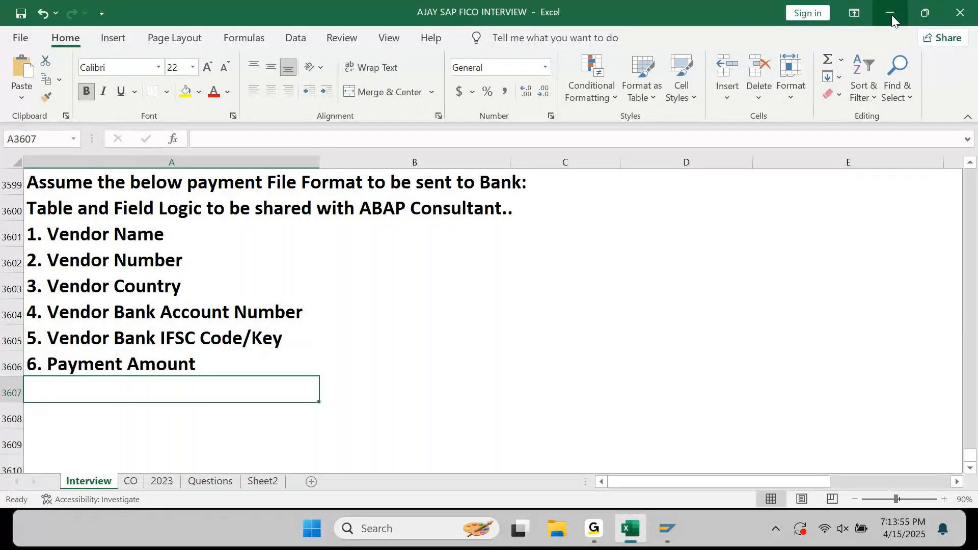
Add list items 7–11: Payment Currency, Our Bank Account Number, House Bank, Account ID, Our Bank Name.
type("7. Pay")
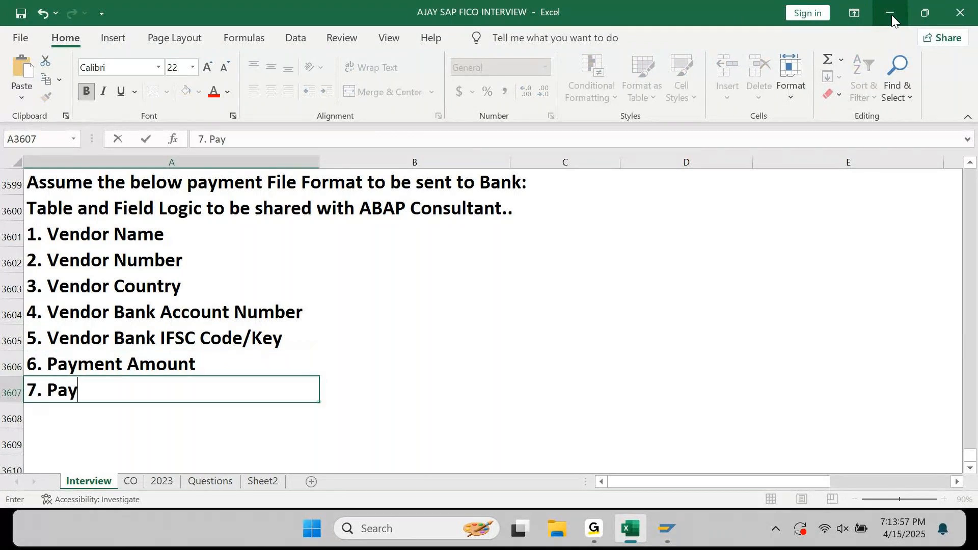
type("ment Currency")
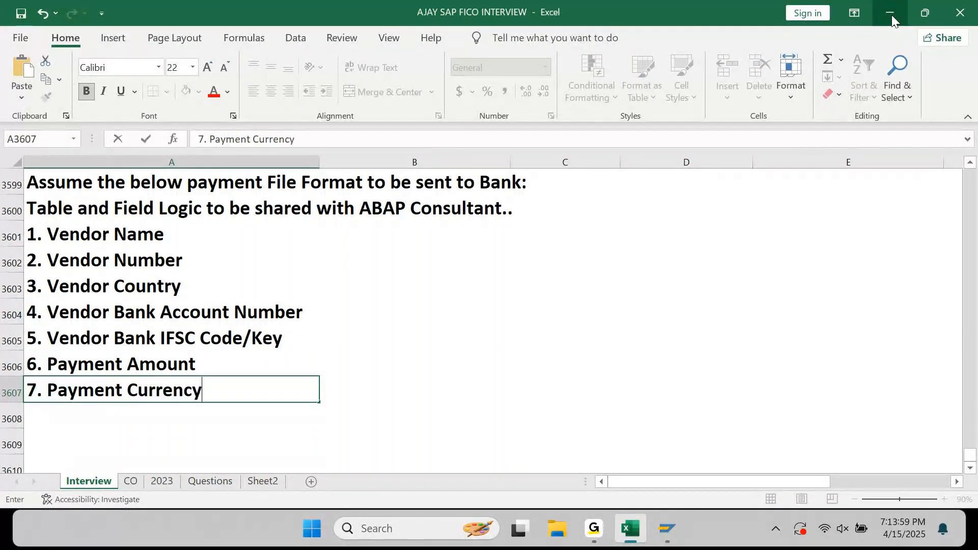
key("Return")
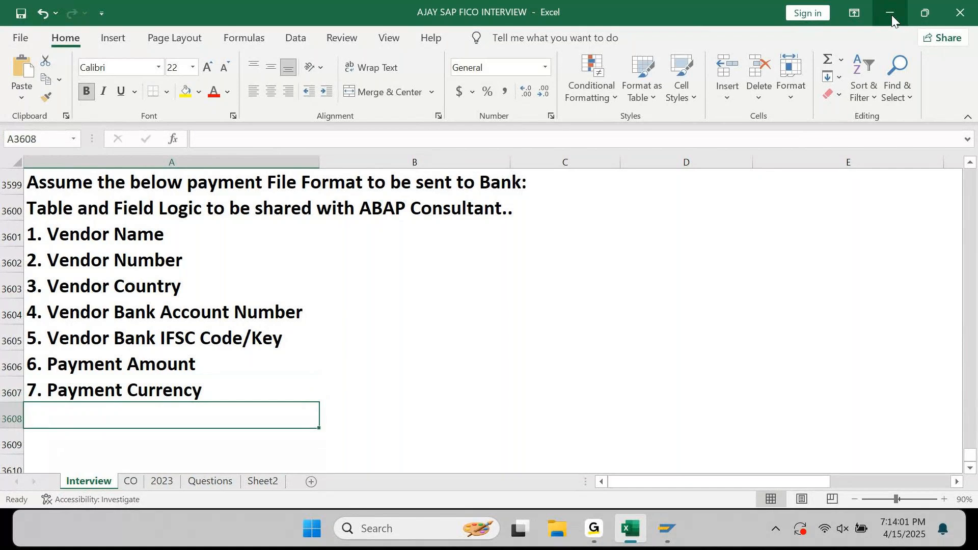
type("8. Our Bank")
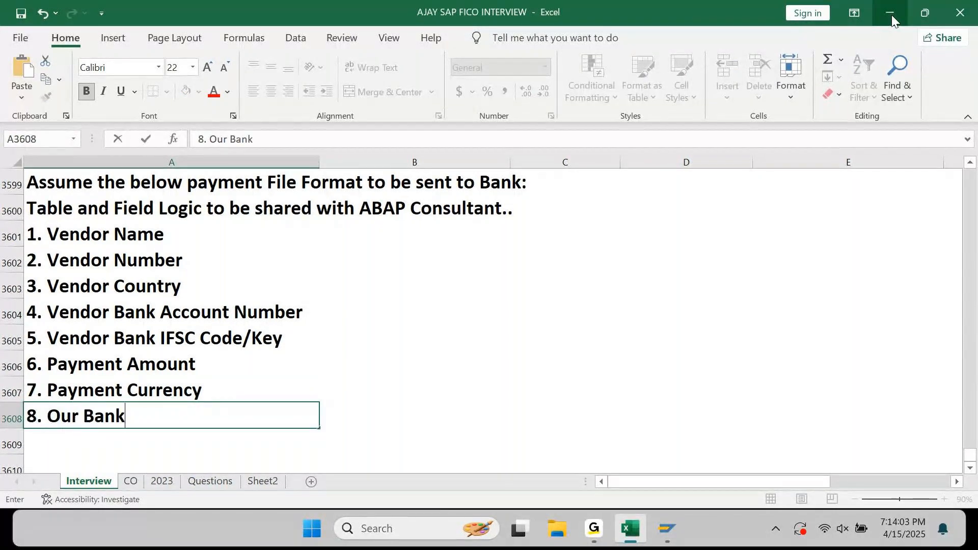
type(" Account N")
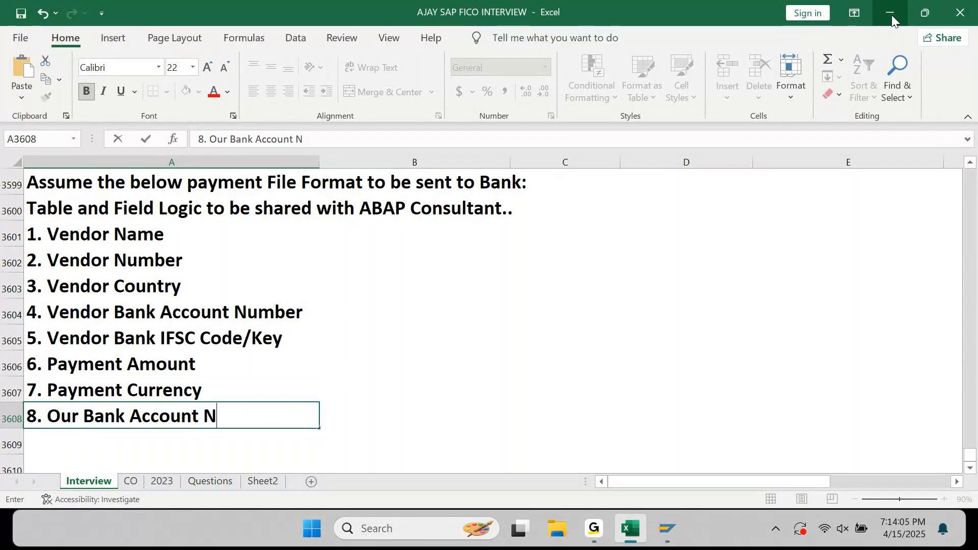
type("umber")
key("Return")
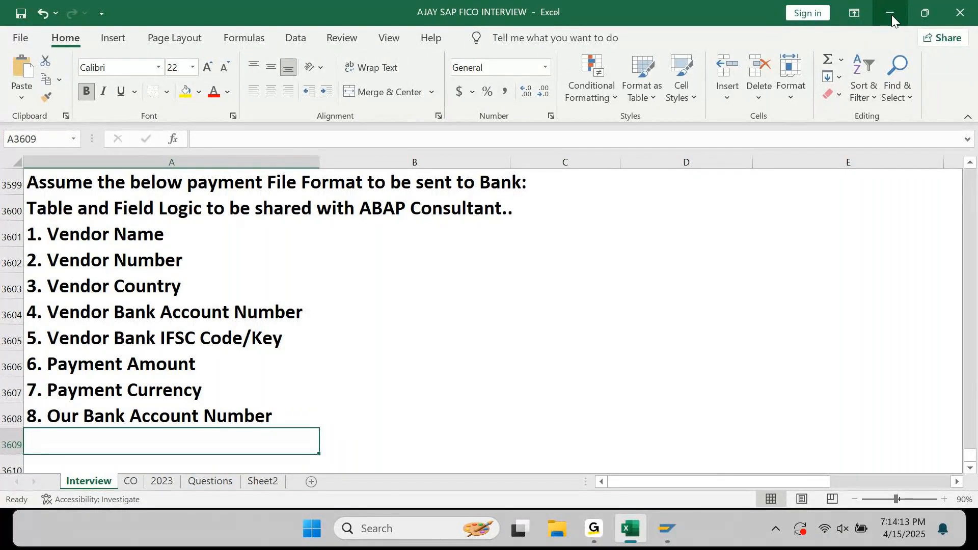
type("9. ")
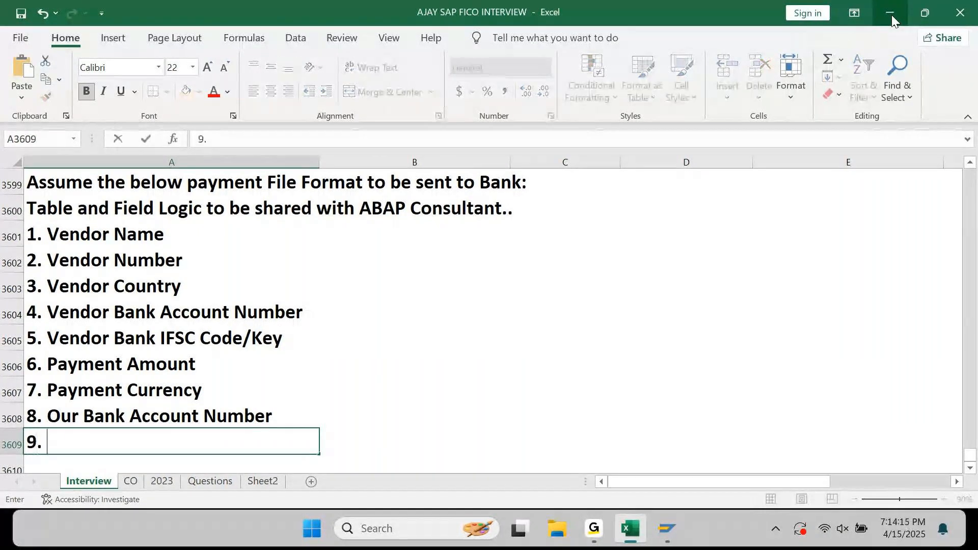
type("House Bank")
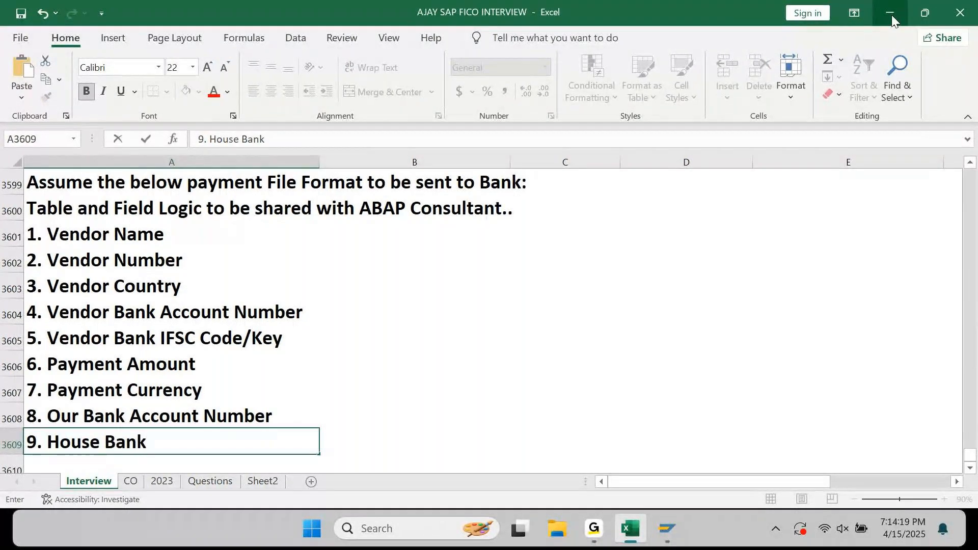
key("Return")
type("10. Account ID")
key("Return")
type("11. Our ")
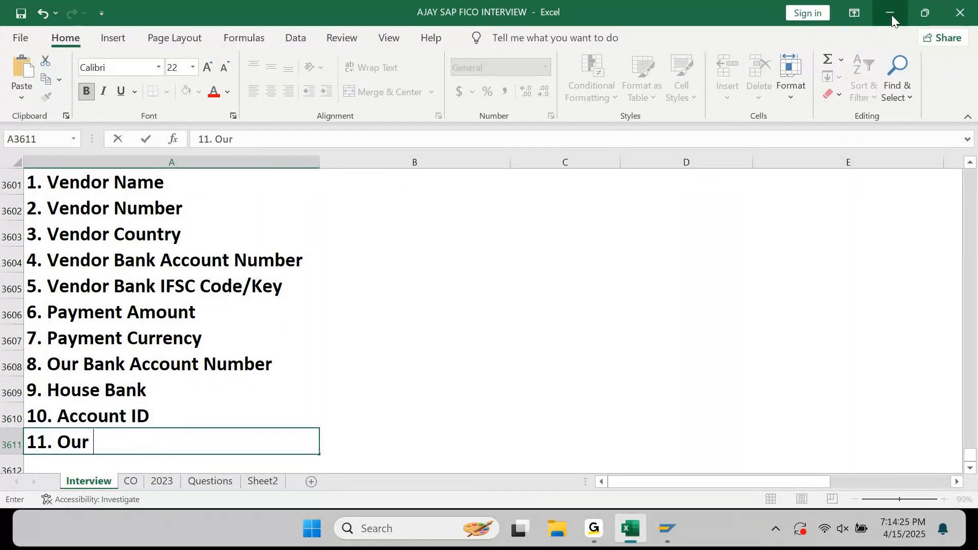
type("Bank Name")
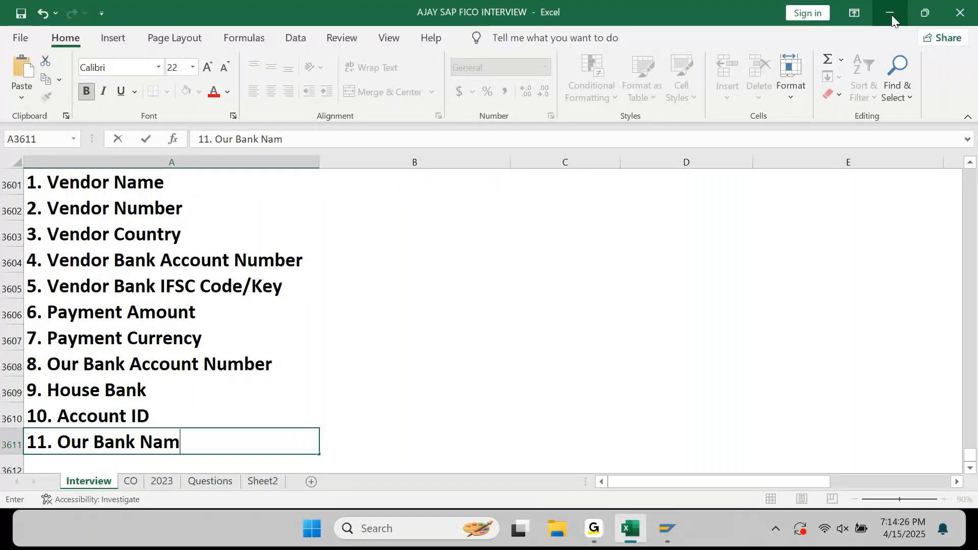
key("Return")
Add items 12. Our Bank GL and 13. Payment Document Number to the list.
type("12. Ba")
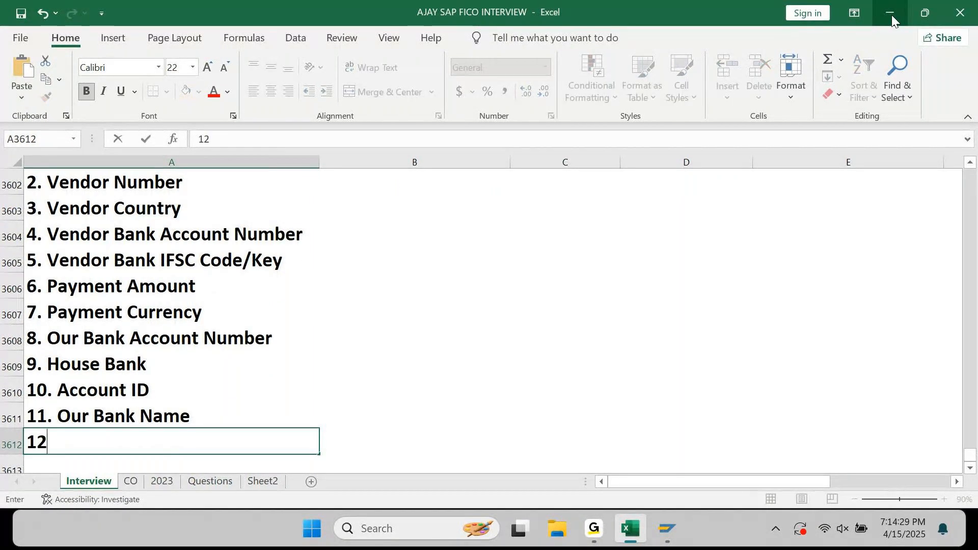
key("BackSpace")
key("BackSpace")
type("Our Ba")
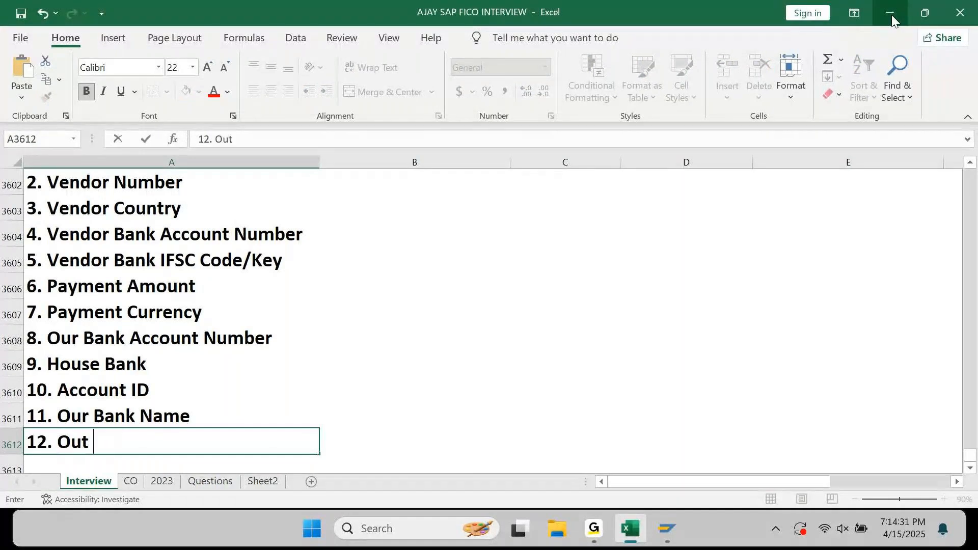
type("nk GL")
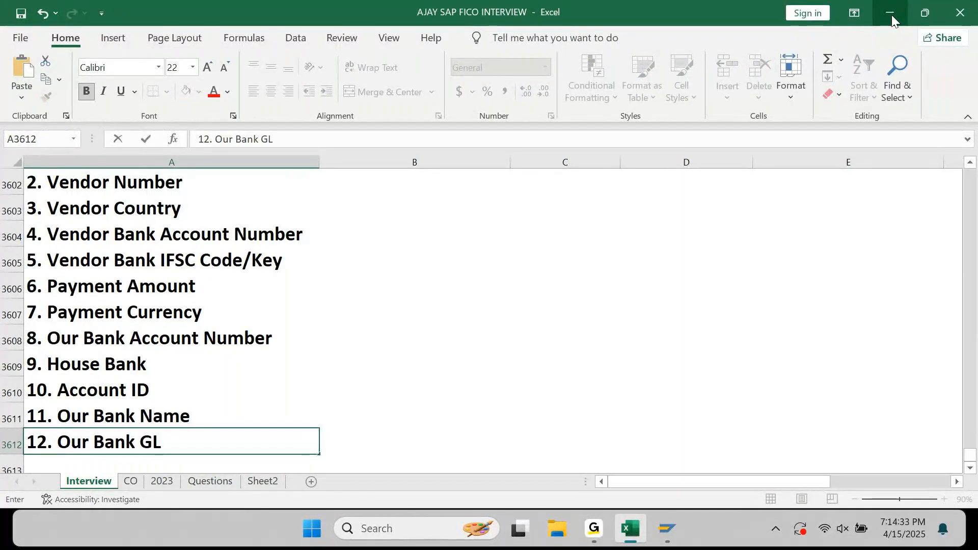
key("Return")
key("Up")
key("ctrl+Up")
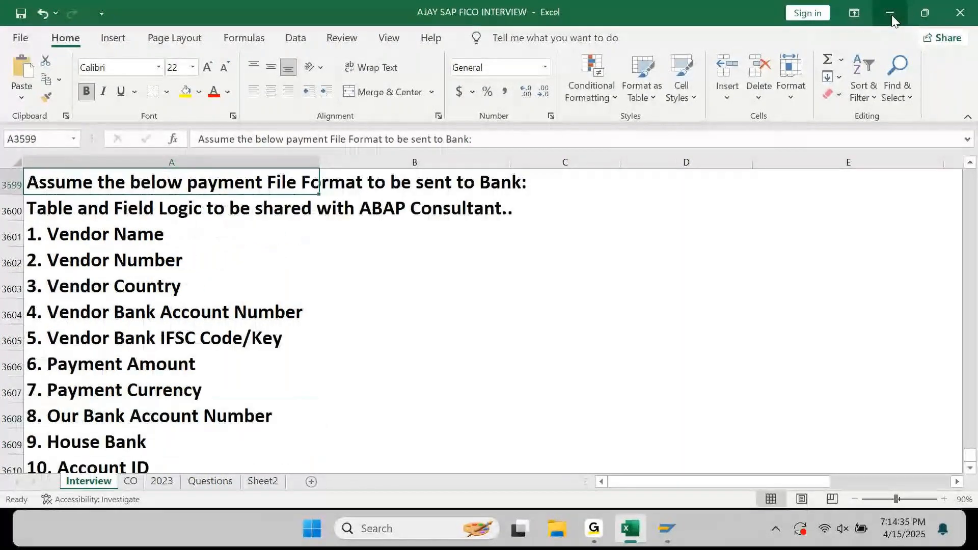
key("Down")
key("Down")
key("Down")
key("Down")
key("Down")
key("Down")
key("Down")
key("Down")
key("Down")
key("Down")
key("Down")
key("Down")
key("Down")
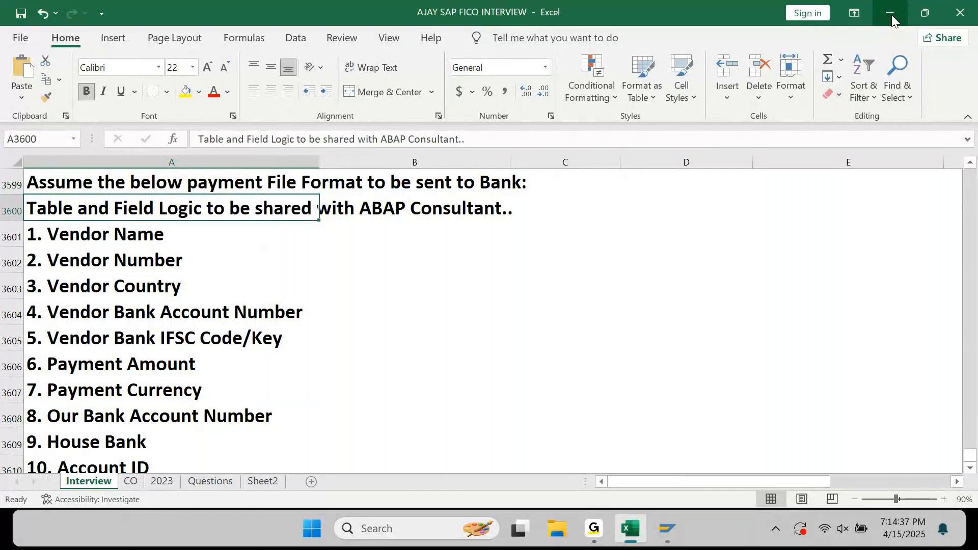
key("Down")
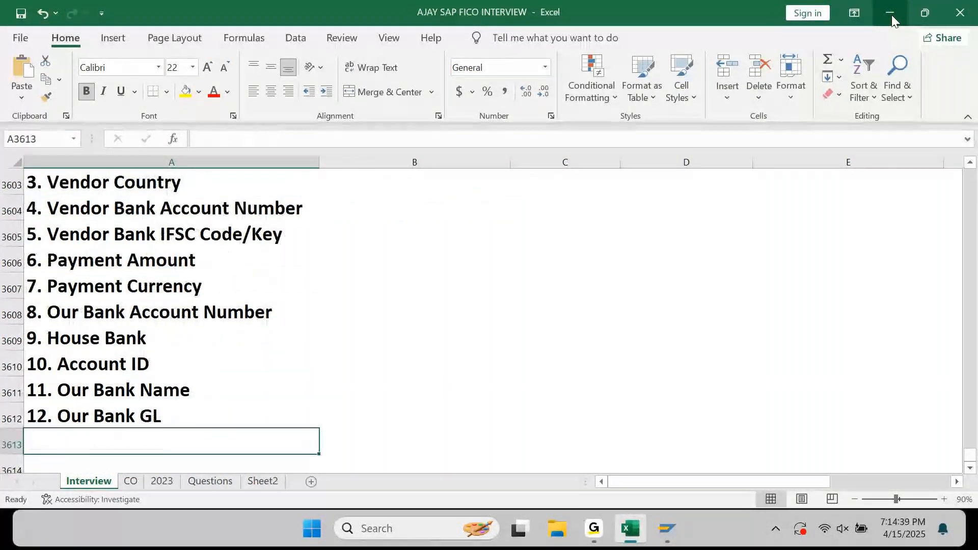
type("13. Paymen")
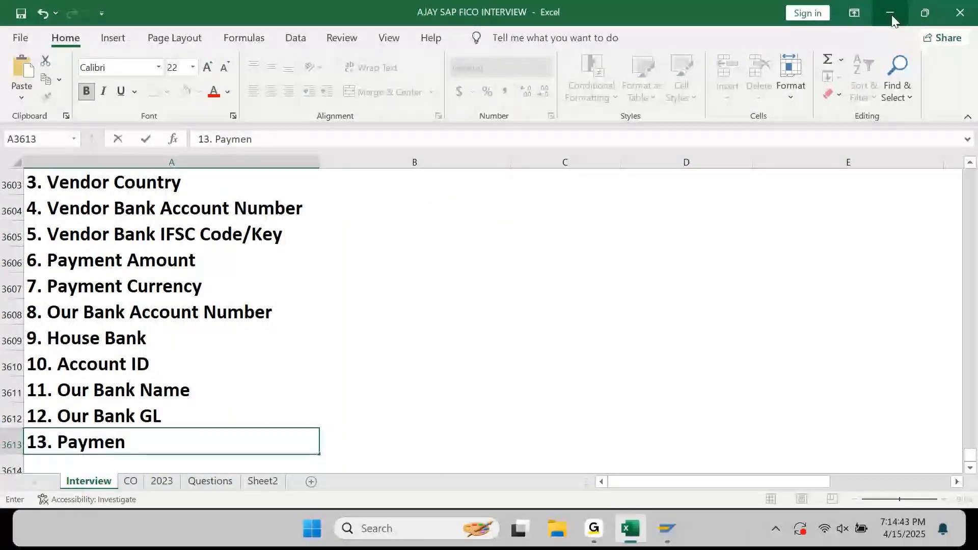
type("t Document Number")
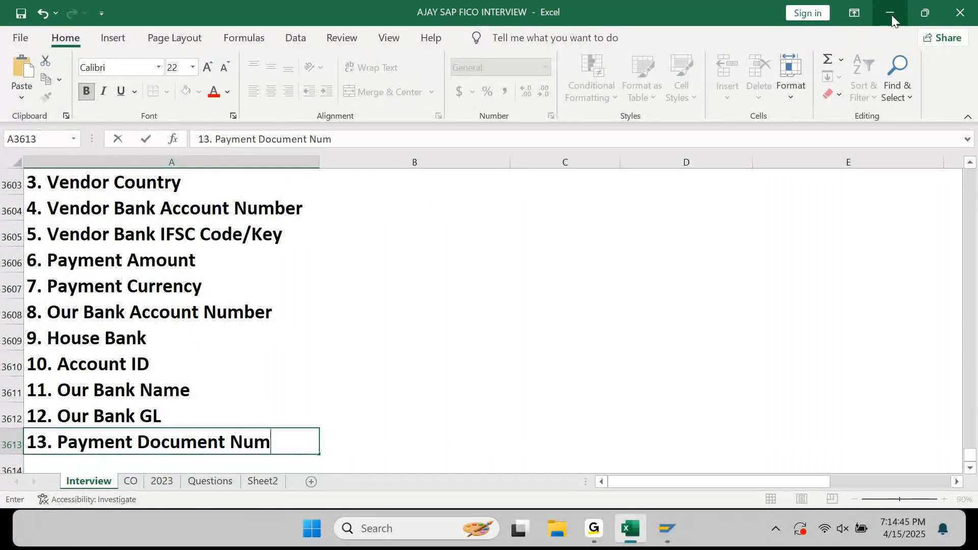
key("Return")
type("\\")
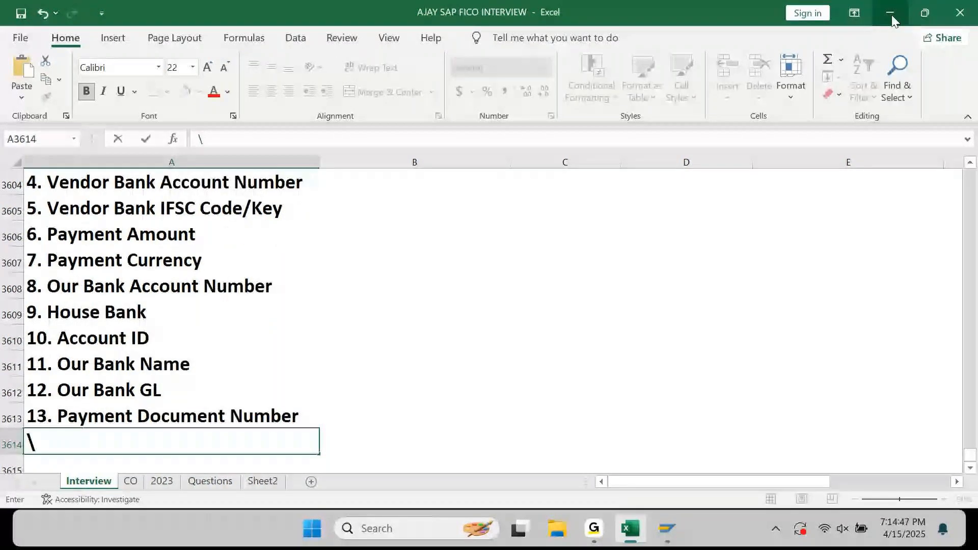
key("Escape")
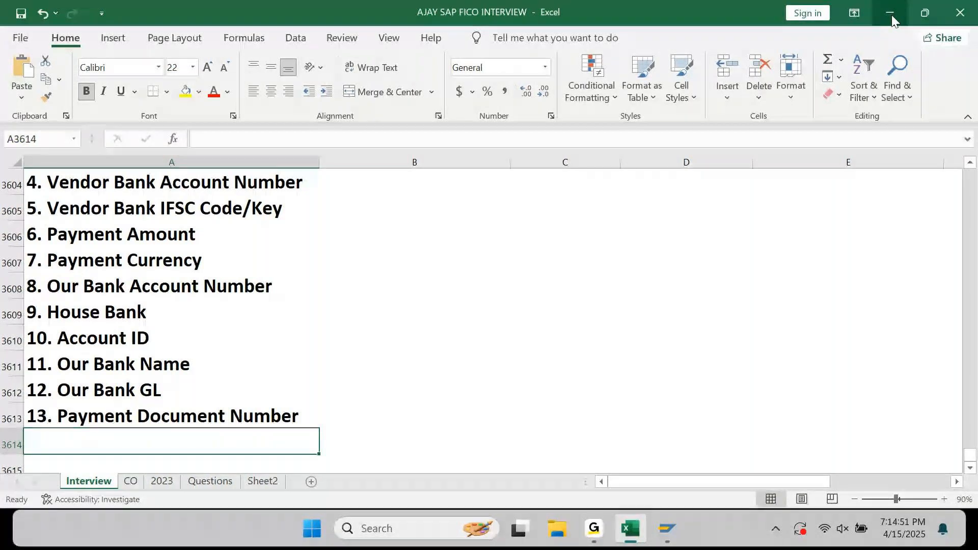
key("ctrl+Up")
key("ctrl+Up")
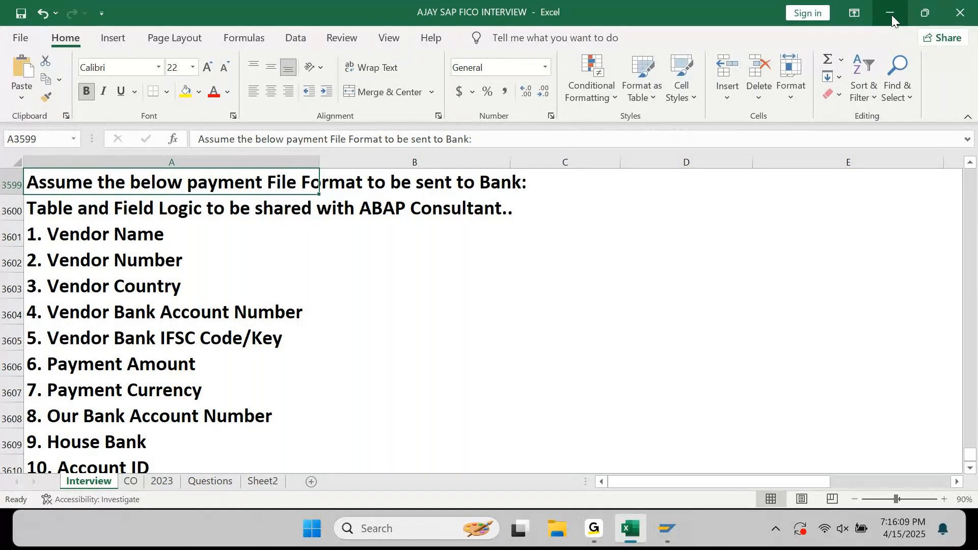
key("Down")
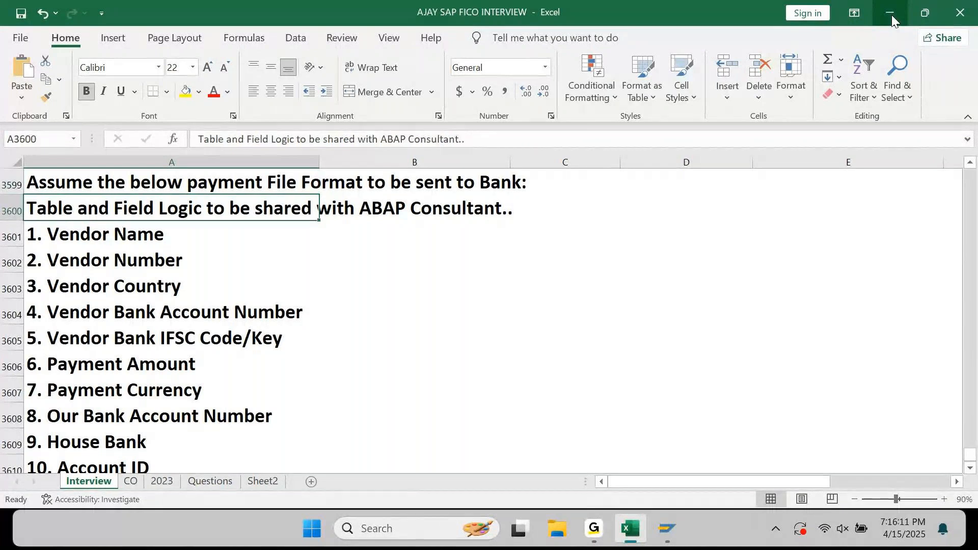
key("Down")
key("Right")
key("Right")
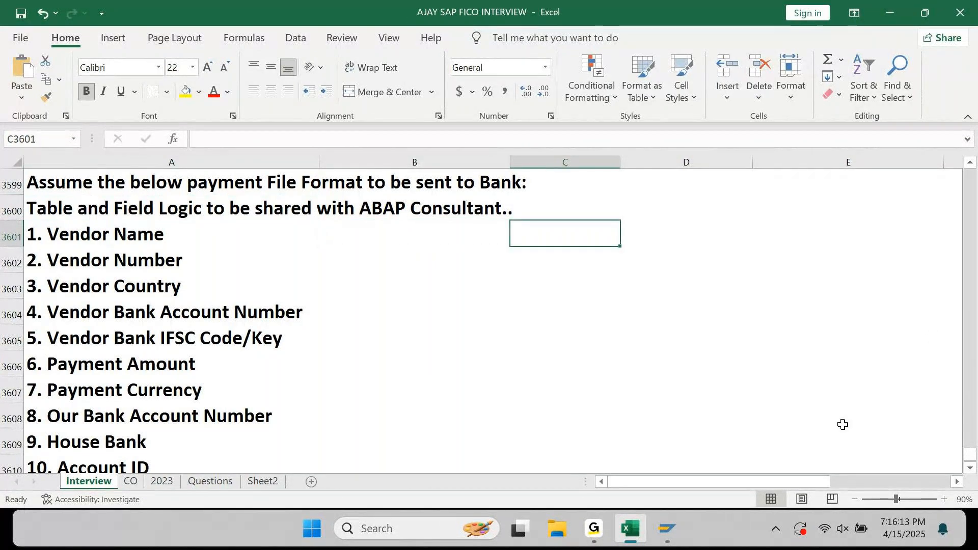
Bring the REGUH entries window forward and select the first payment's Name 1 value.
mouse_move(668, 530)
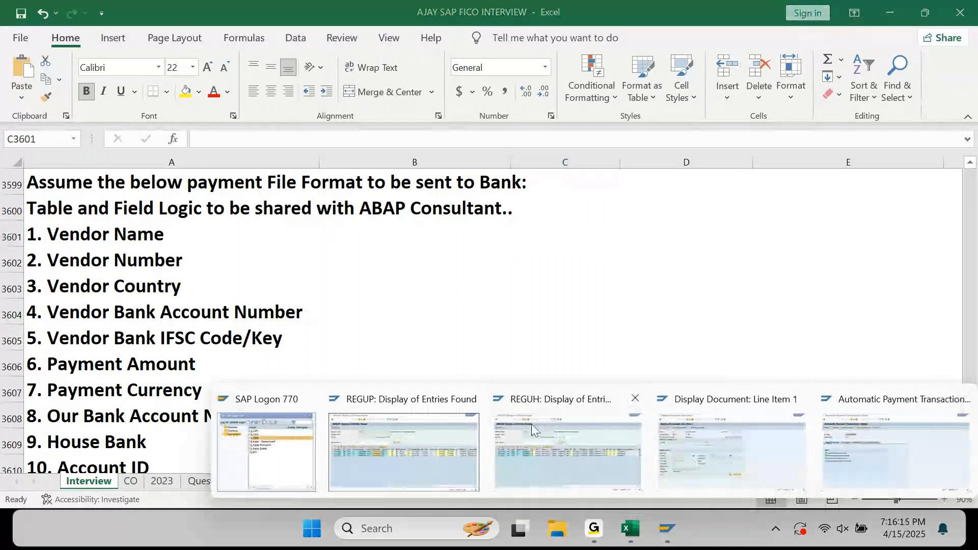
left_click(531, 424)
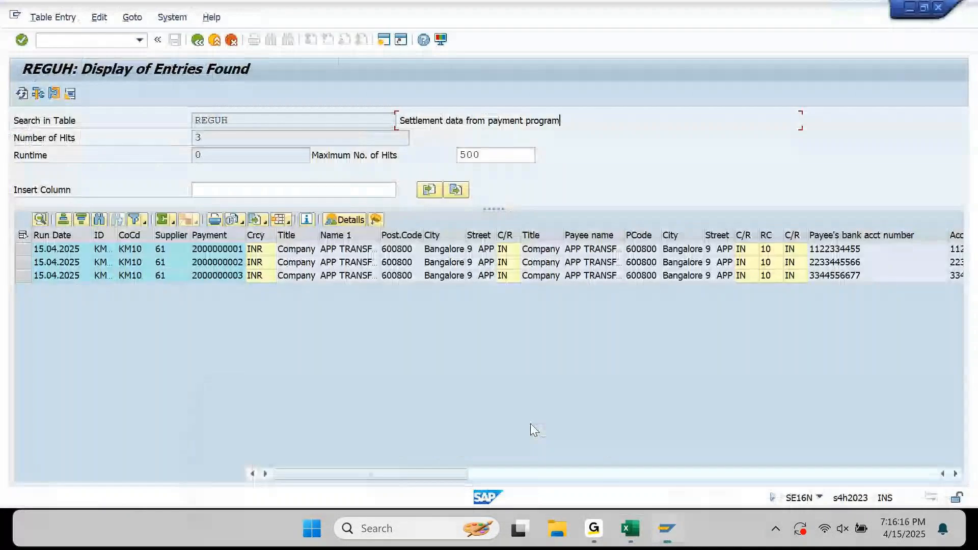
left_click(343, 252)
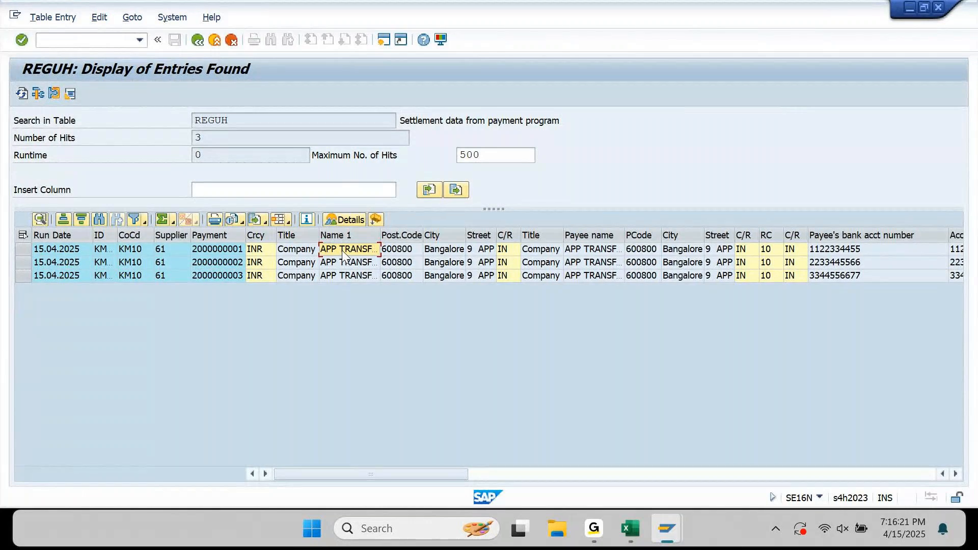
Compare with the REGUP line items, then return to the REGUH entries.
key("alt+Tab")
key("Down")
key("Left")
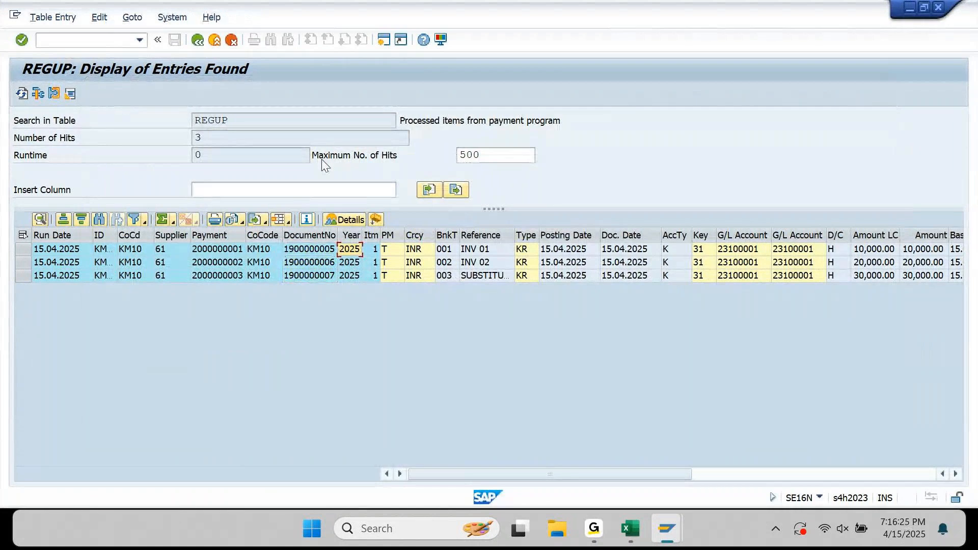
key("End")
key("Home")
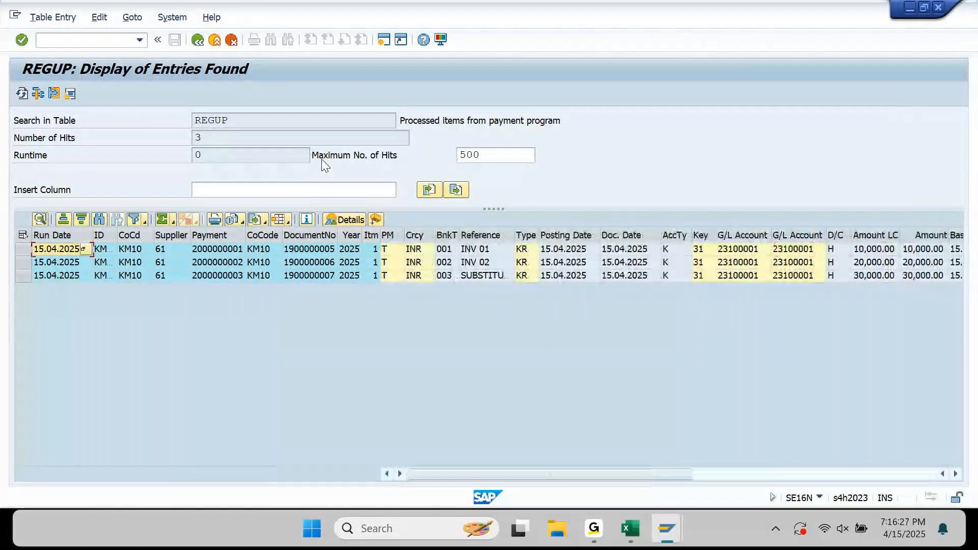
key("alt+Tab")
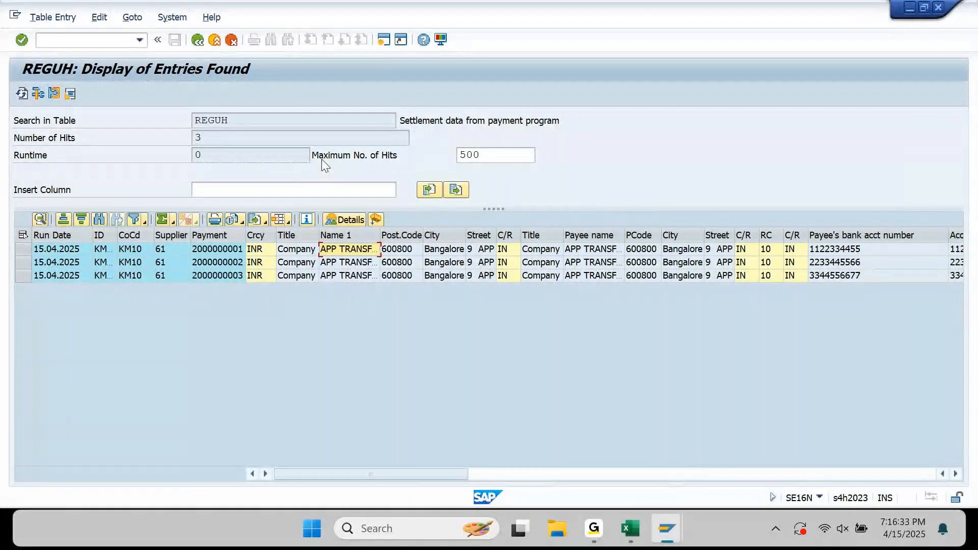
double_click(338, 251)
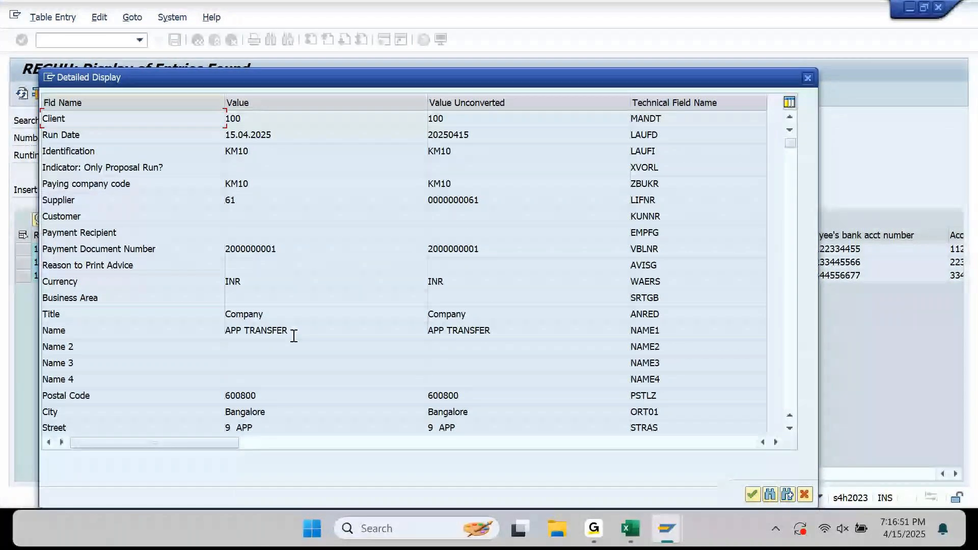
left_click_drag(503, 330, 420, 339)
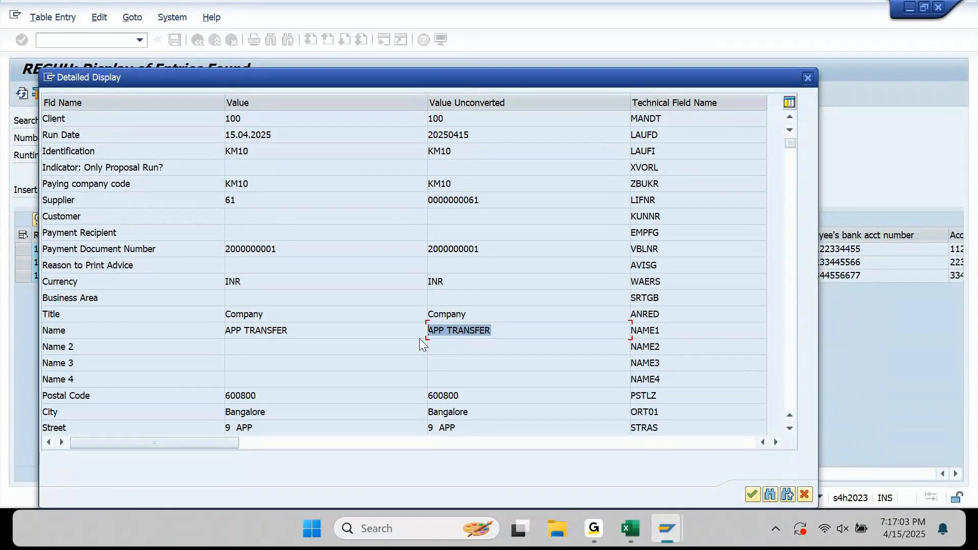
left_click_drag(507, 330, 423, 339)
left_click(791, 168)
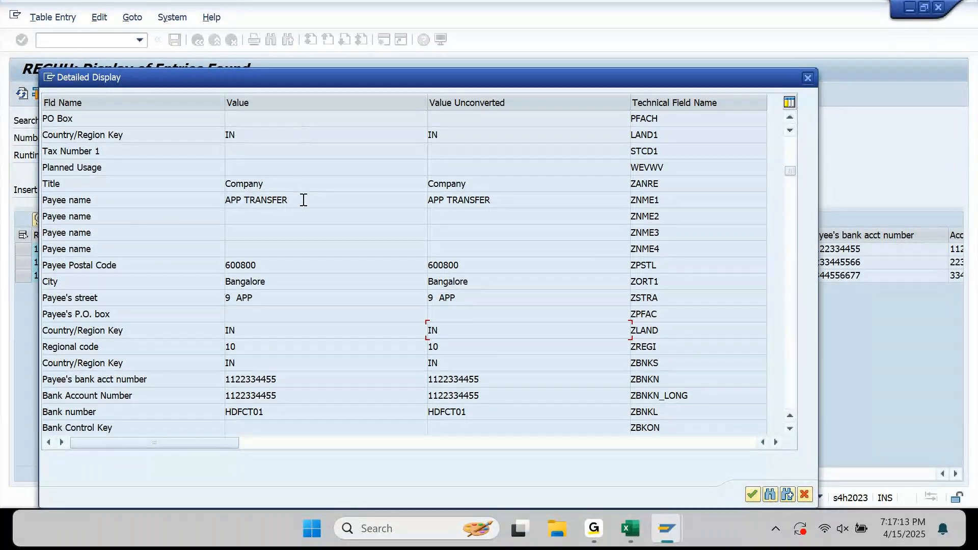
left_click_drag(303, 195, 223, 200)
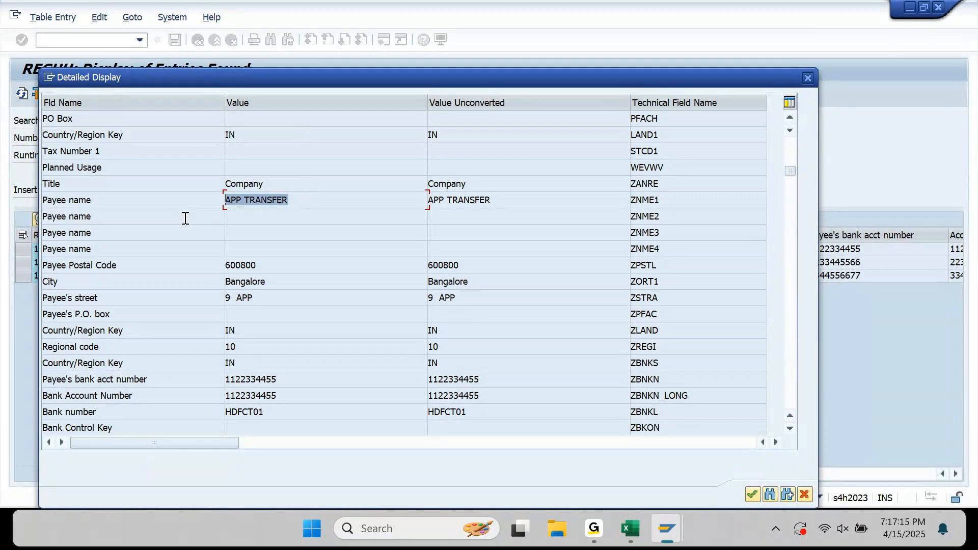
left_click(681, 532)
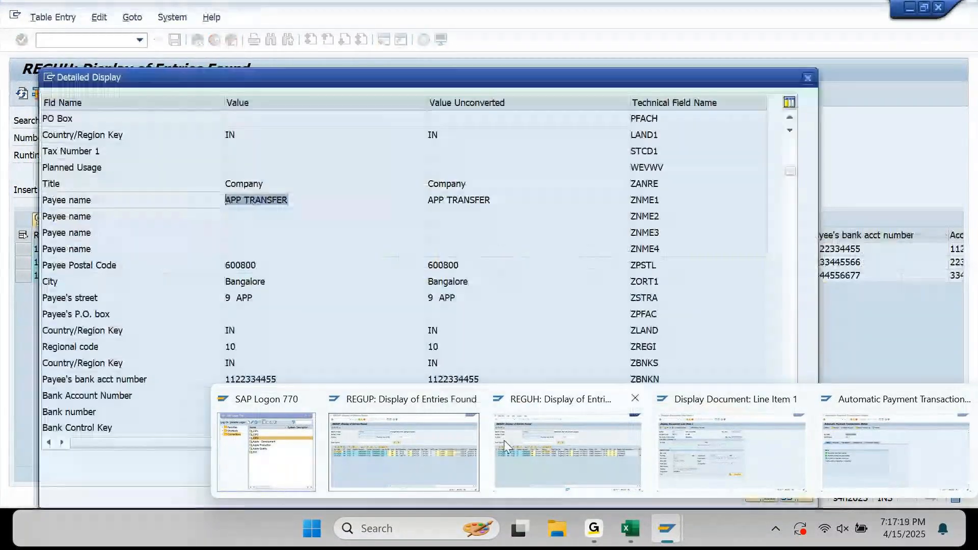
Run /nBP, open business partner 61 and show its general address data.
left_click(775, 454)
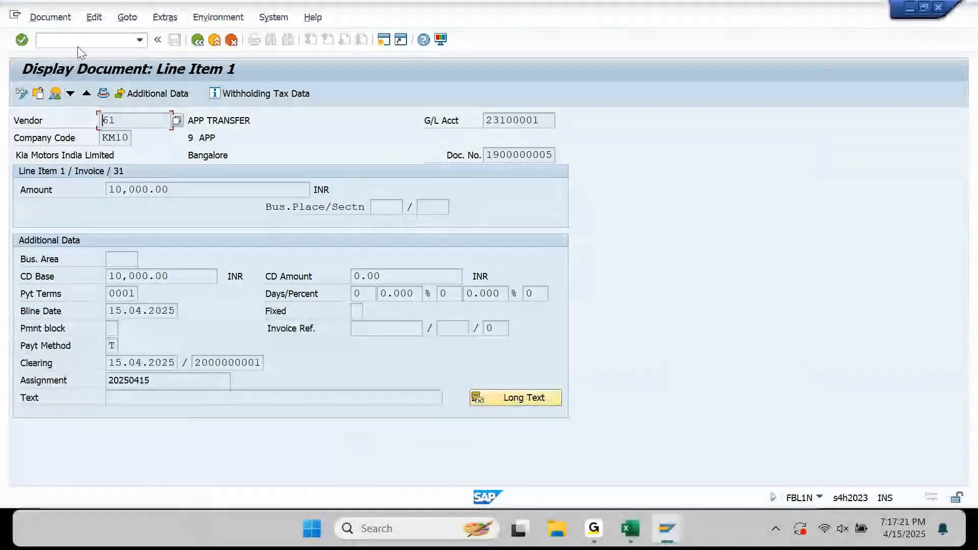
left_click(79, 43)
type("/n bp")
key("Return")
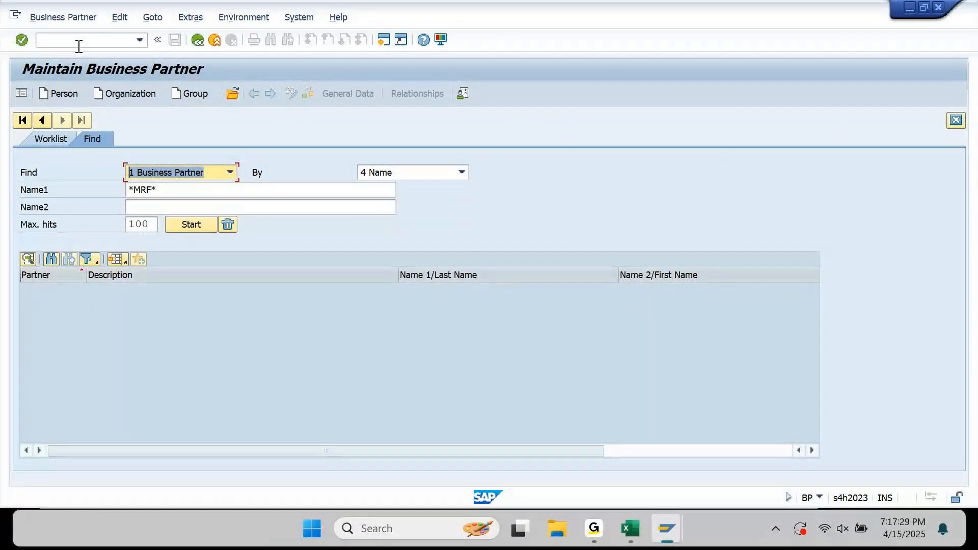
left_click(225, 95)
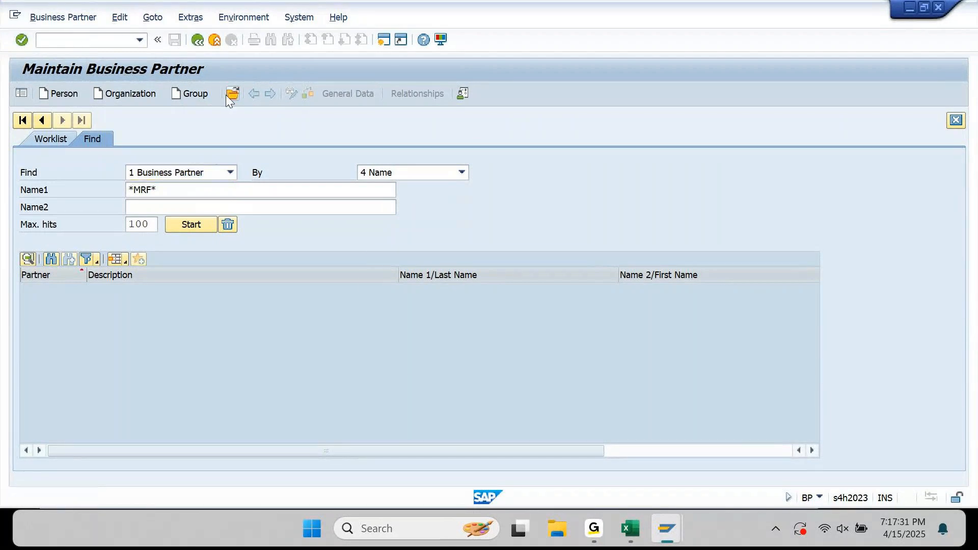
type("61")
key("Return")
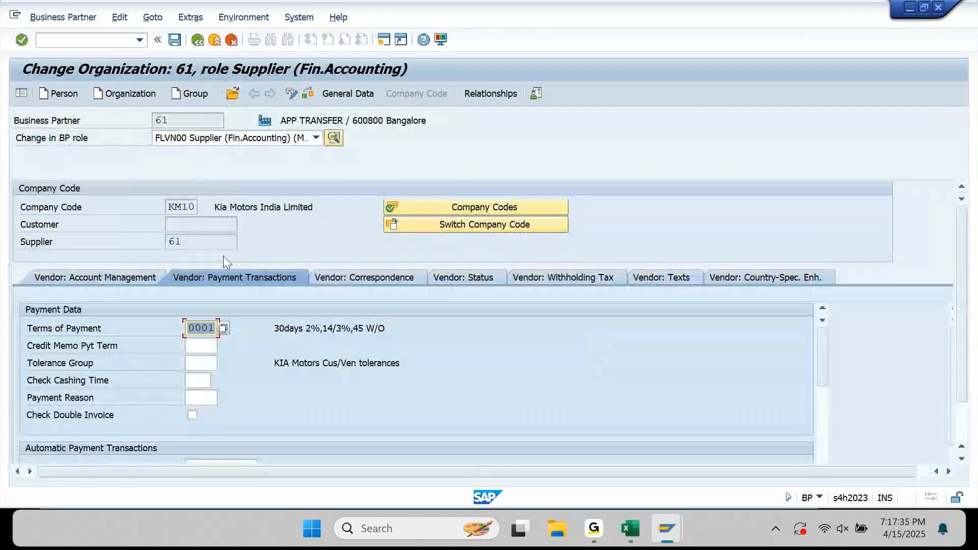
left_click(356, 94)
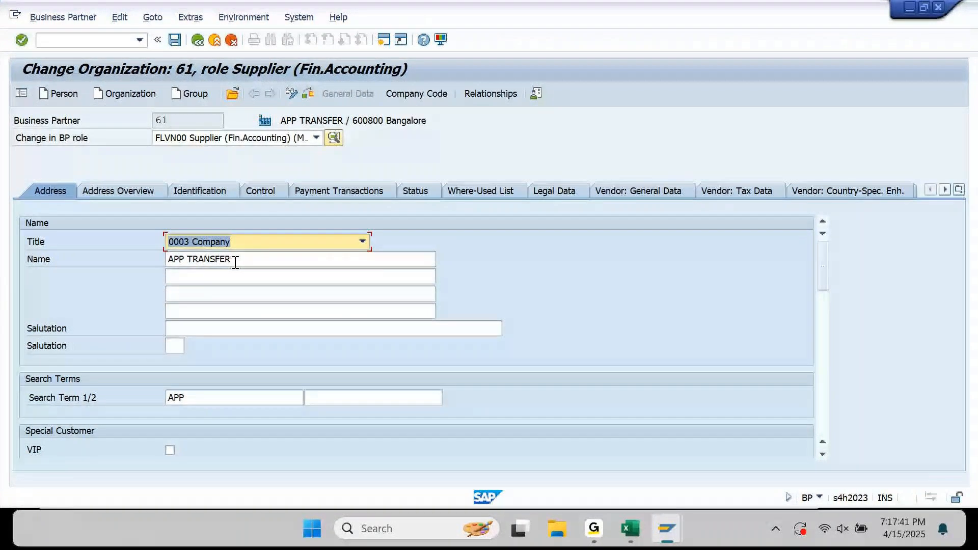
key("Tab")
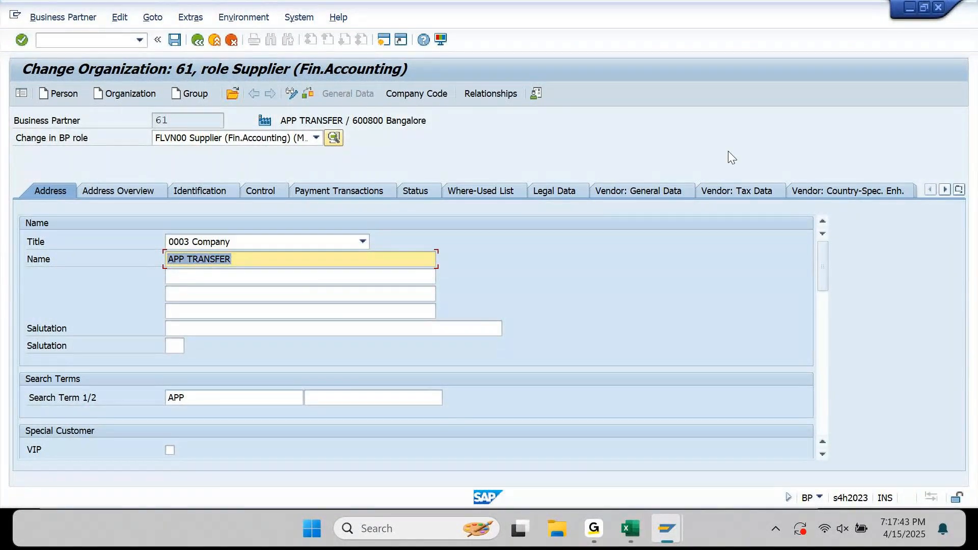
Show supplier 61's bank details 001–003 with Account Holder APP TRANSFER.
left_click(362, 192)
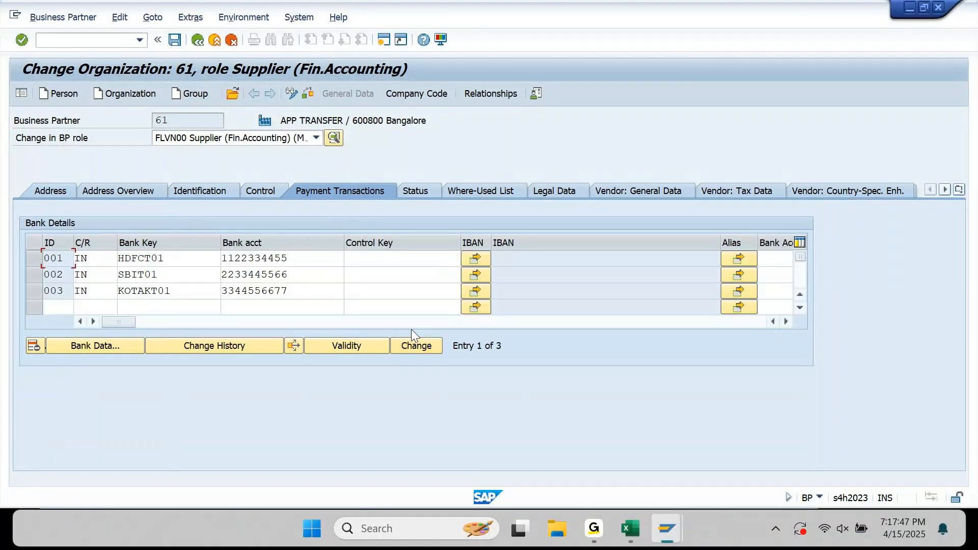
left_click(411, 323)
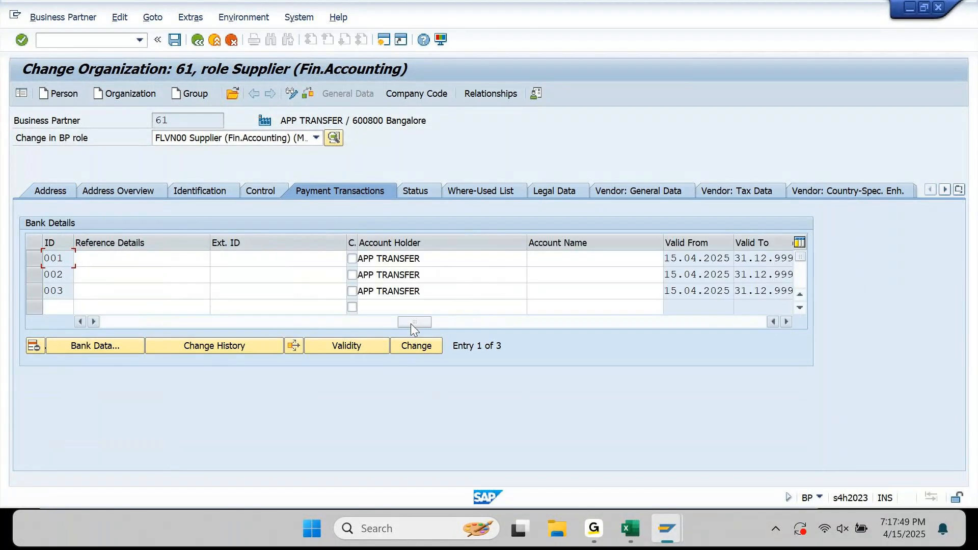
left_click(433, 258)
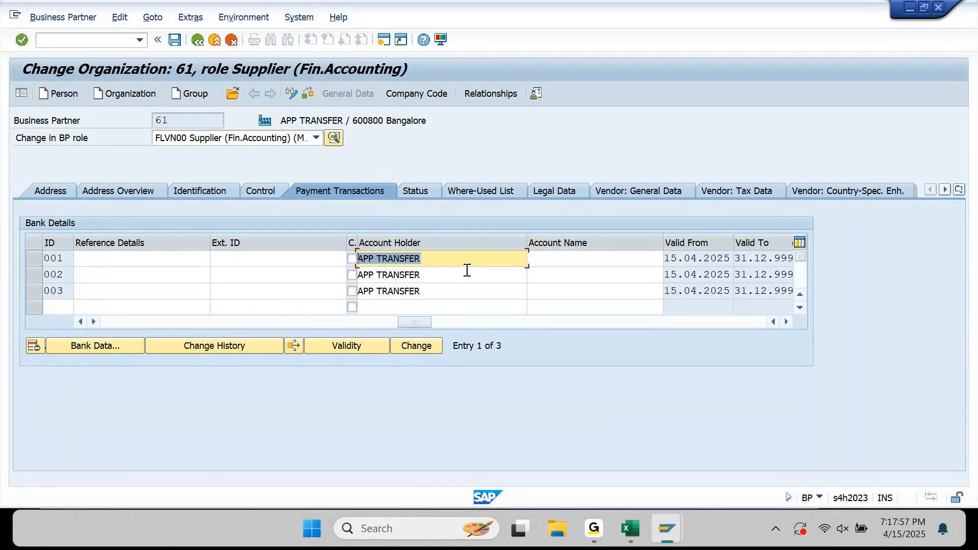
left_click_drag(280, 120, 355, 116)
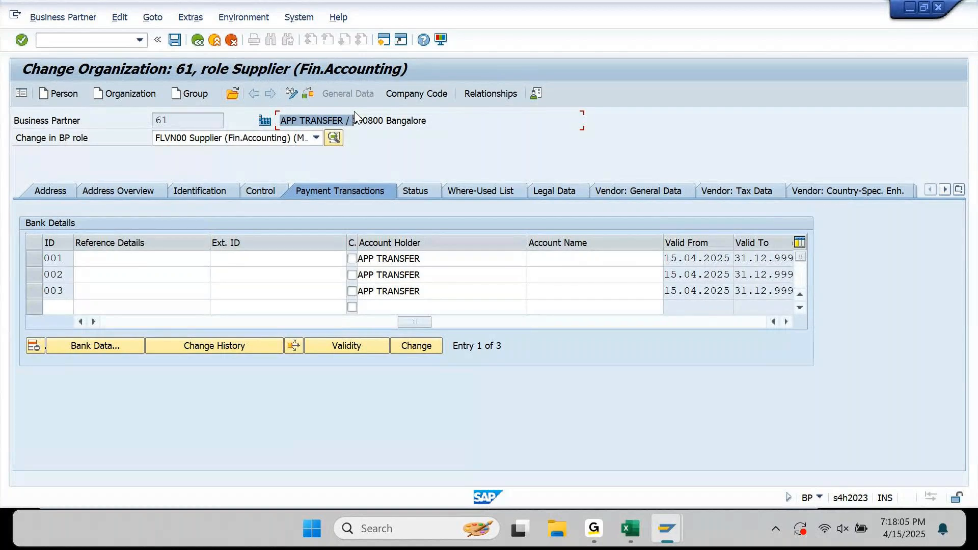
left_click(423, 260)
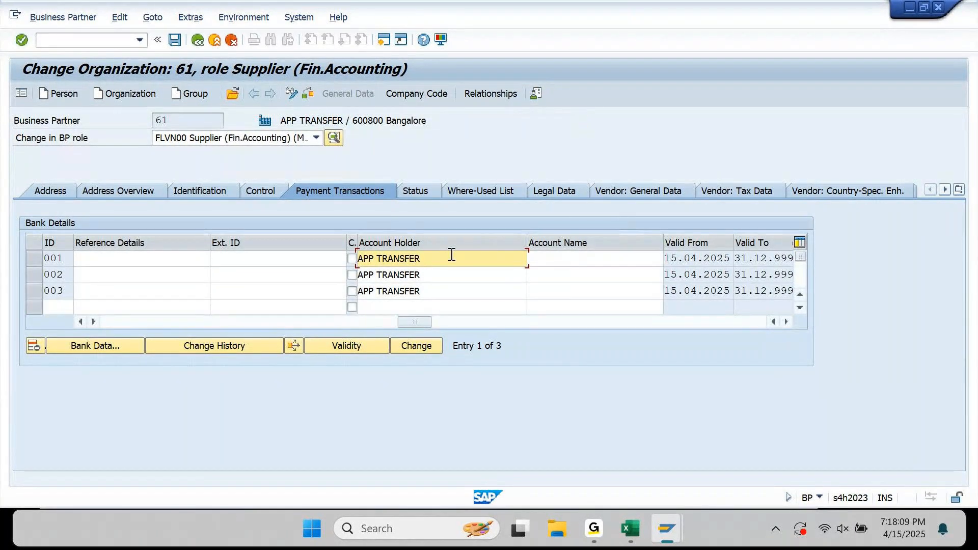
left_click(426, 39)
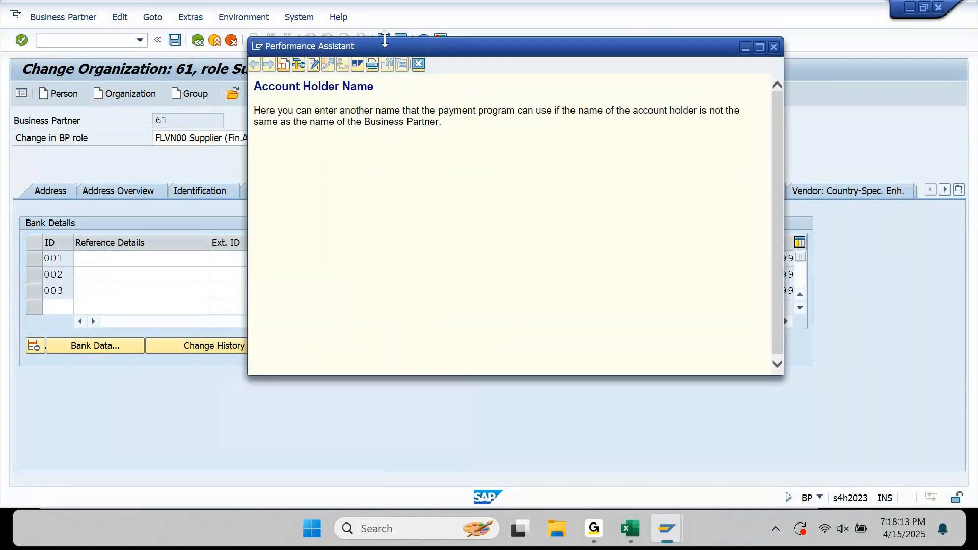
left_click(304, 62)
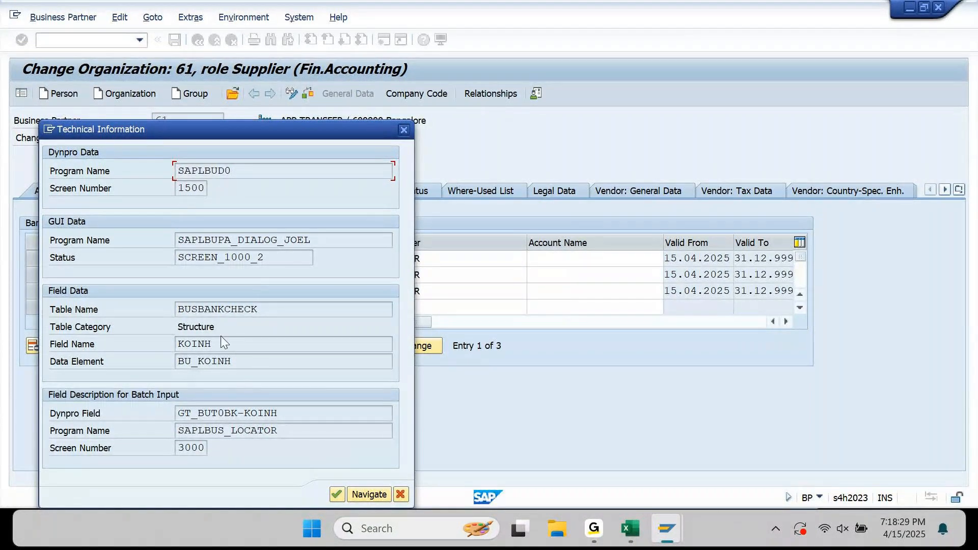
double_click(239, 355)
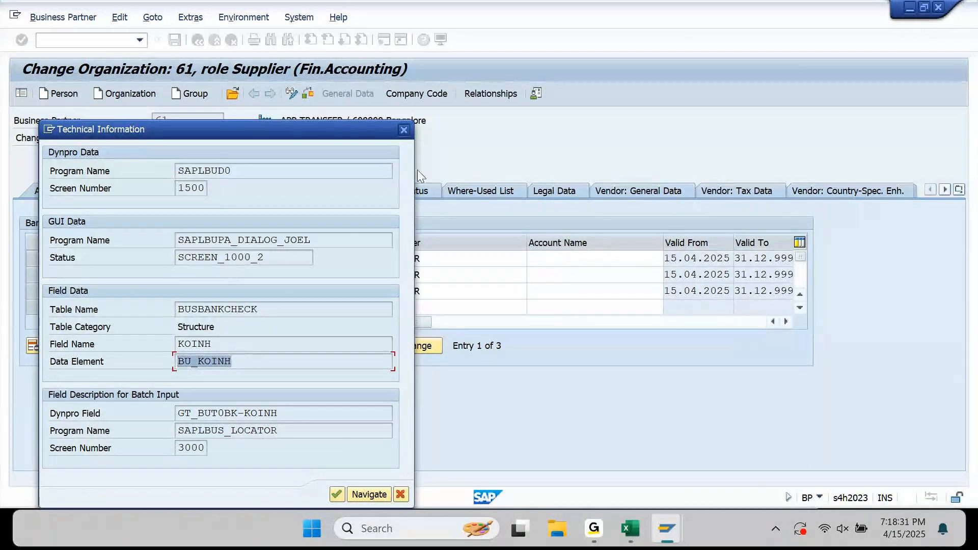
left_click(405, 129)
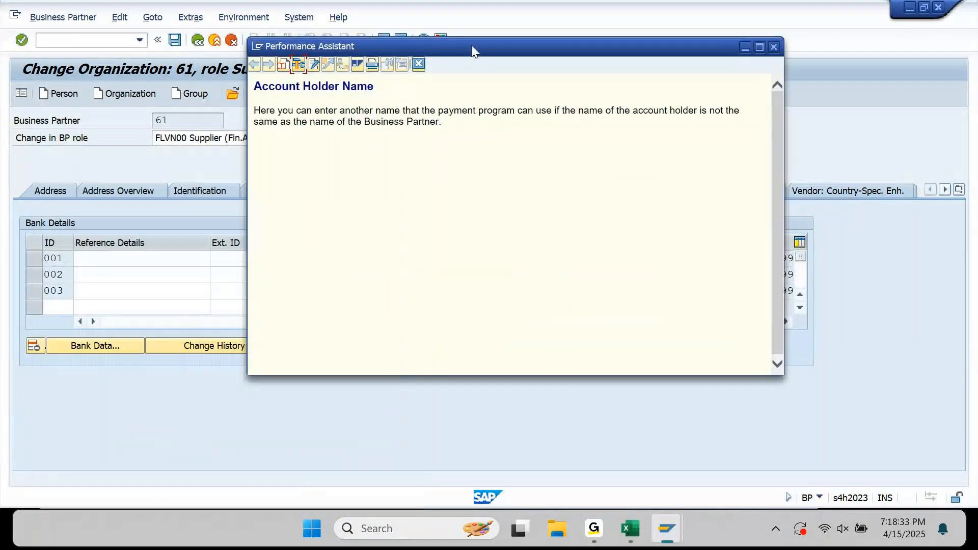
left_click(423, 63)
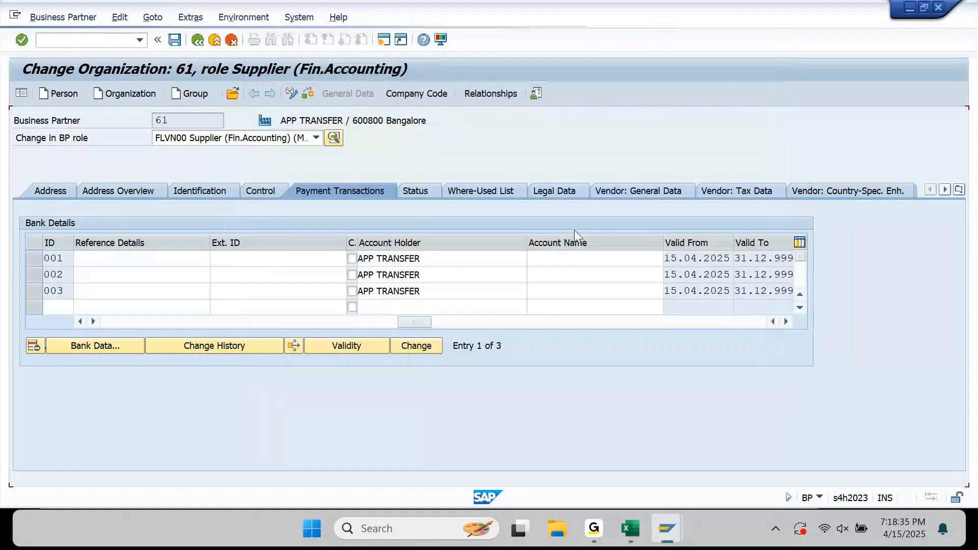
mouse_move(672, 533)
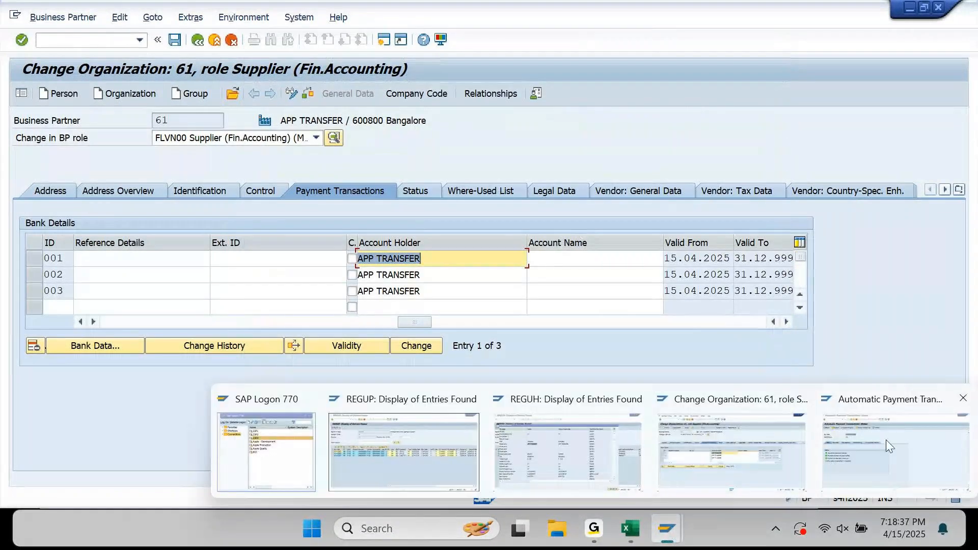
In the REGUH detailed display, highlight Payee name and its field ZNME1, then scroll back up.
left_click(528, 451)
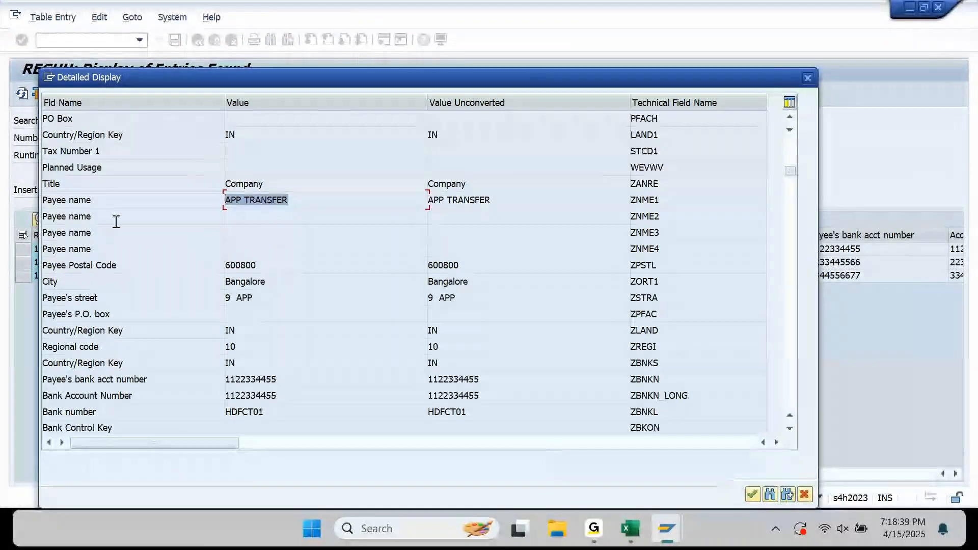
left_click_drag(91, 207, 30, 212)
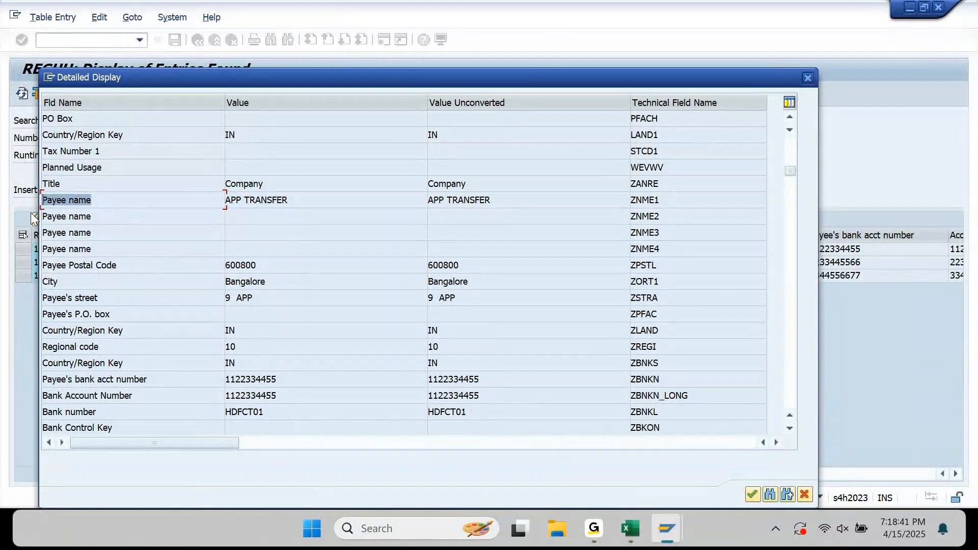
left_click_drag(662, 203, 632, 204)
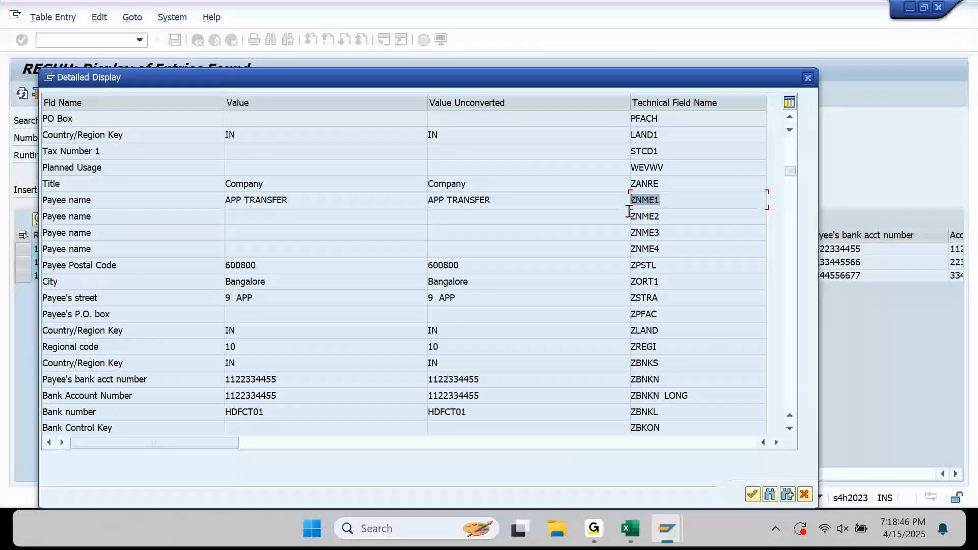
left_click(788, 255)
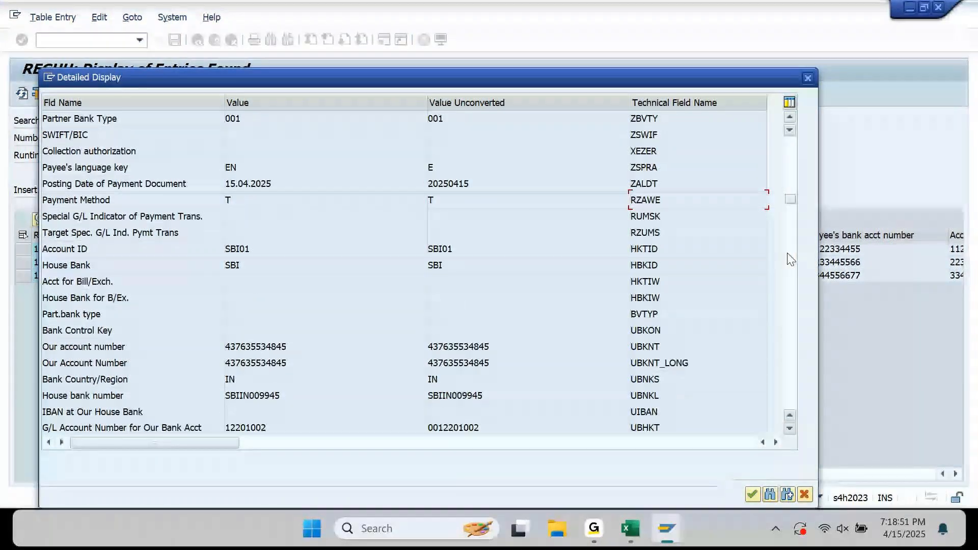
left_click(790, 260)
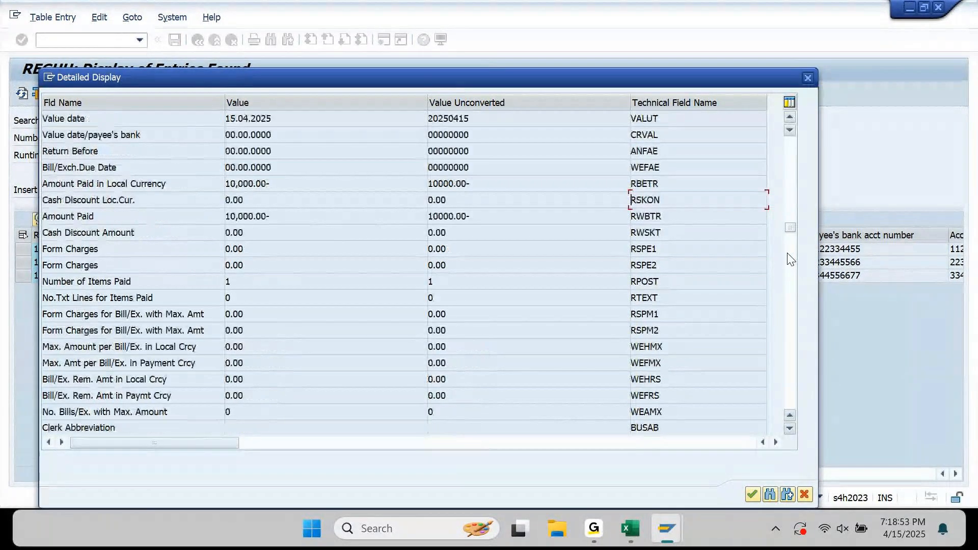
left_click_drag(789, 230, 793, 140)
mouse_move(665, 528)
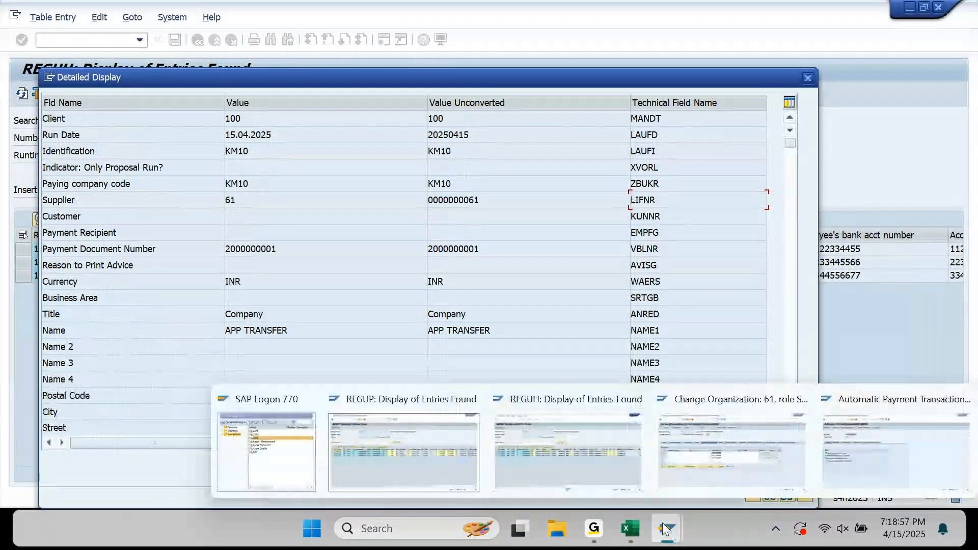
left_click(753, 457)
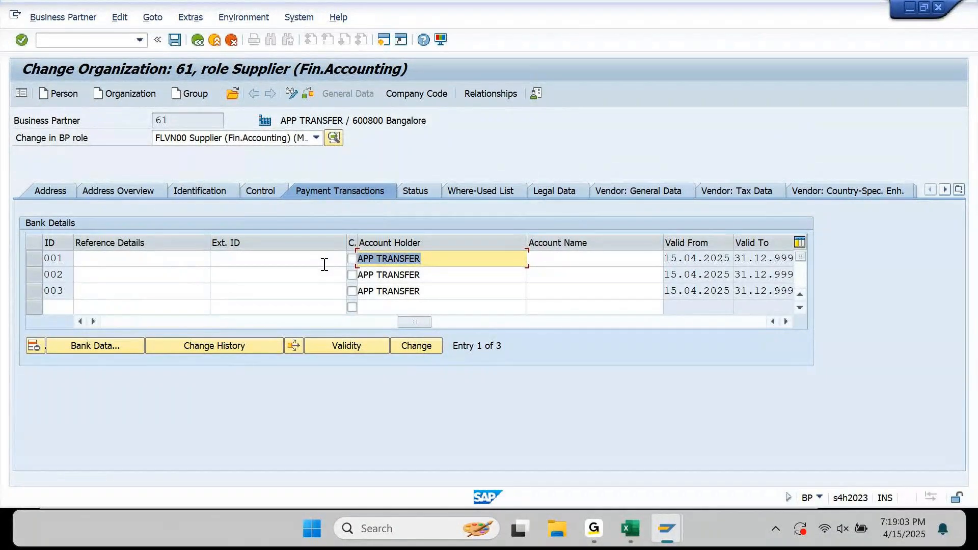
left_click(451, 260)
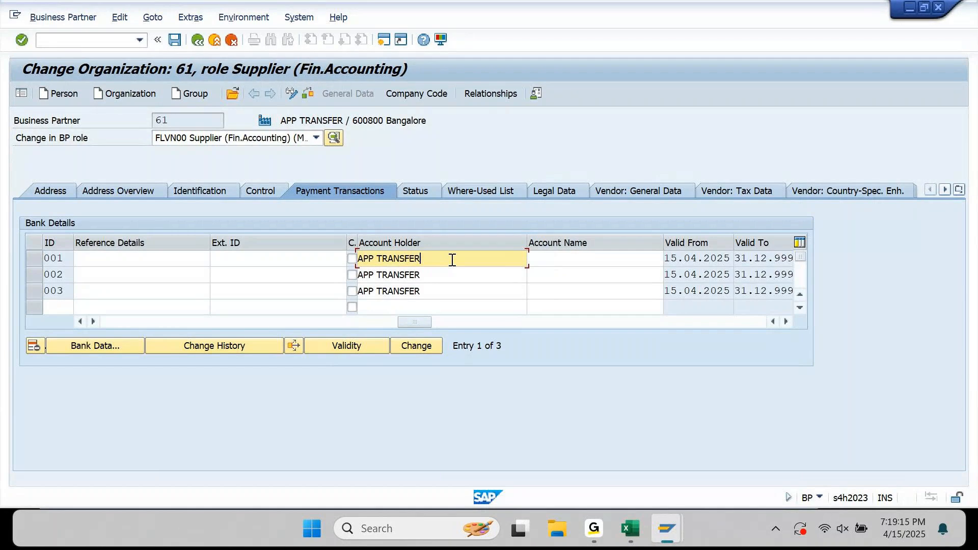
left_click_drag(281, 121, 341, 120)
left_click(435, 258)
left_click_drag(435, 258, 308, 271)
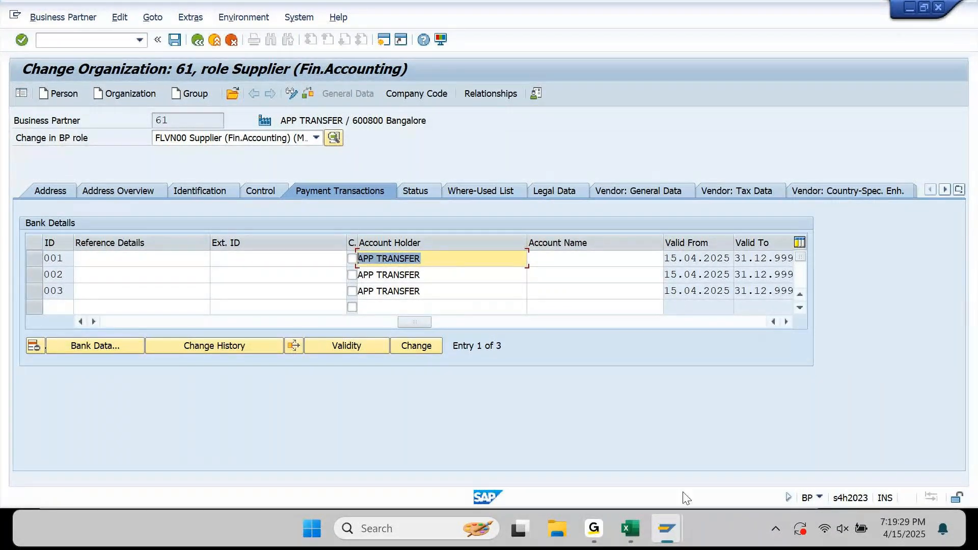
mouse_move(670, 543)
left_click(725, 441)
mouse_move(678, 518)
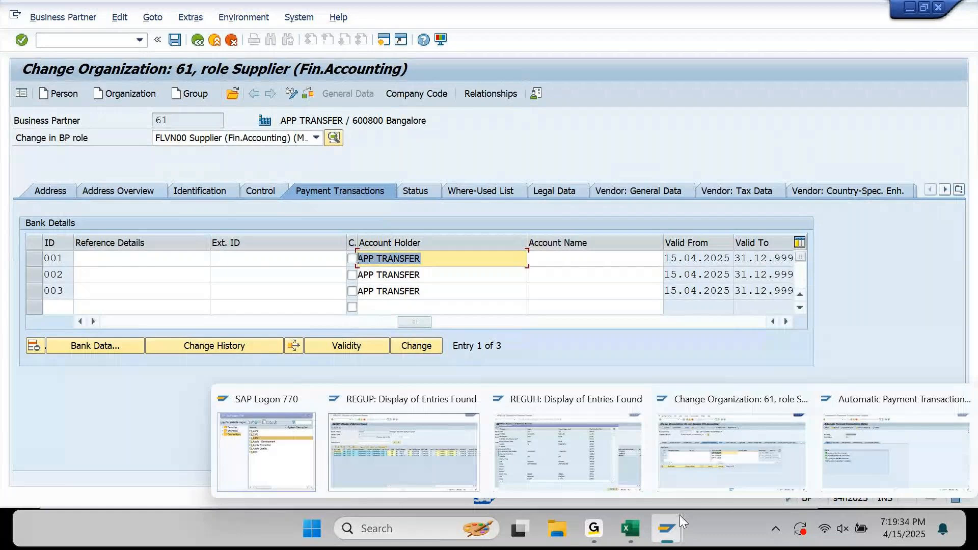
left_click(545, 454)
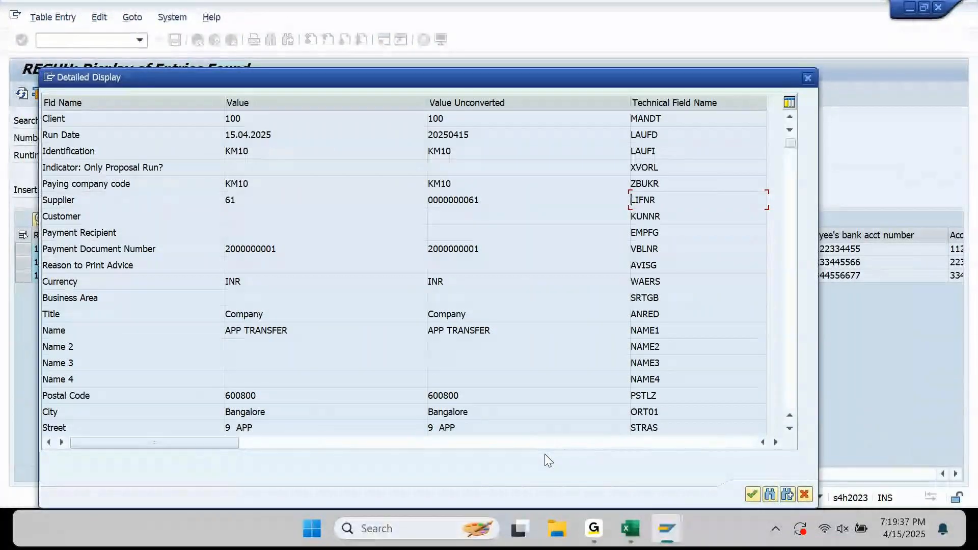
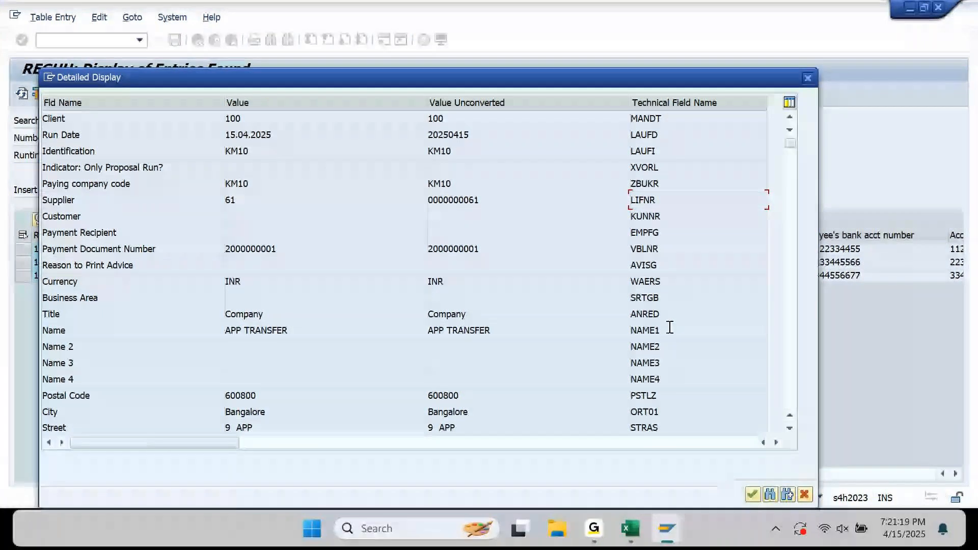
Copy the Payee name technical field ZNME1 from the REGUH detailed display.
scroll(450, 308, "down", 2)
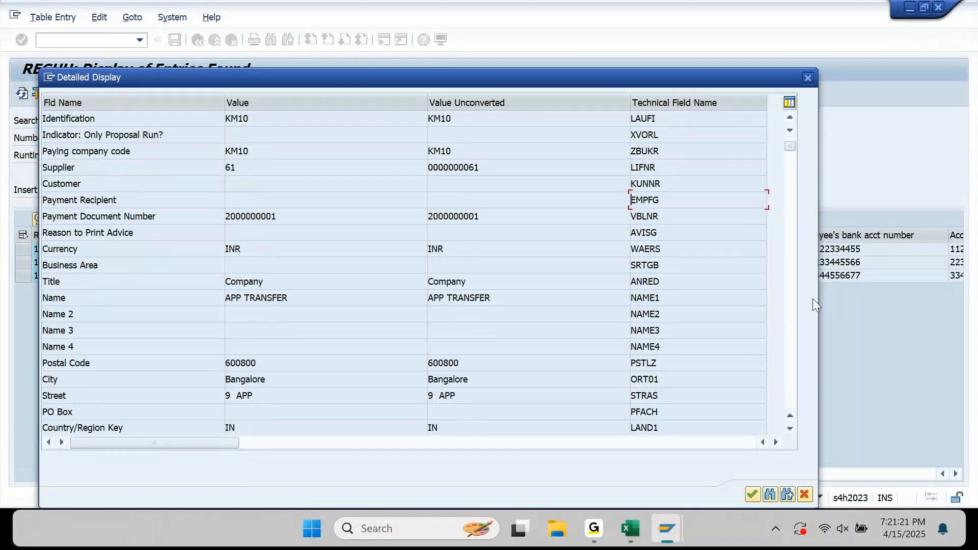
left_click(790, 237)
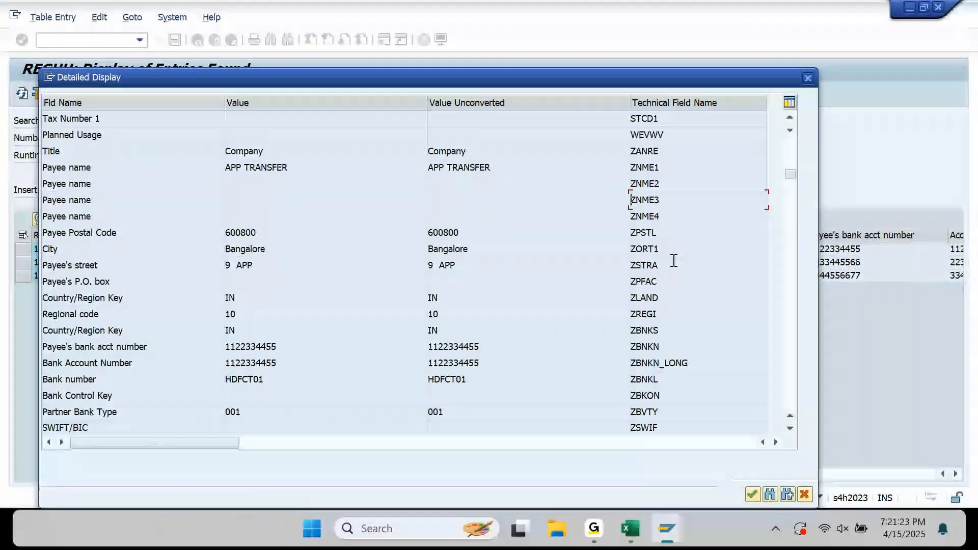
left_click(672, 171)
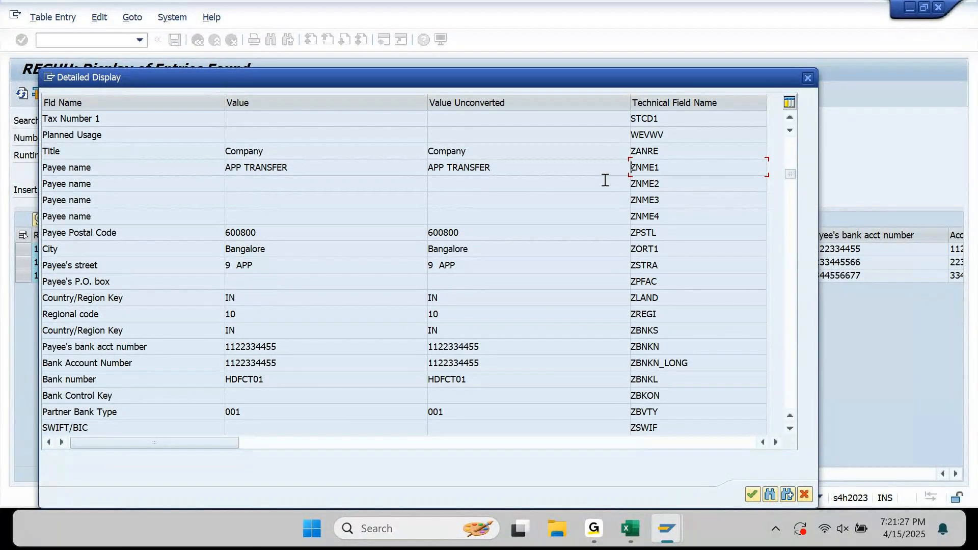
left_click(636, 527)
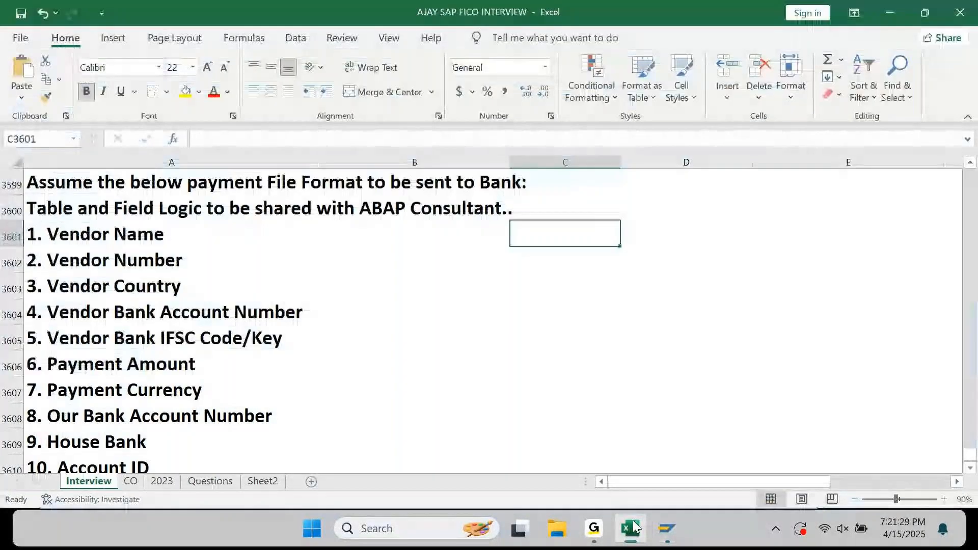
Map Vendor Name to field ZNME1 in table REGUH.
type("ZNME1")
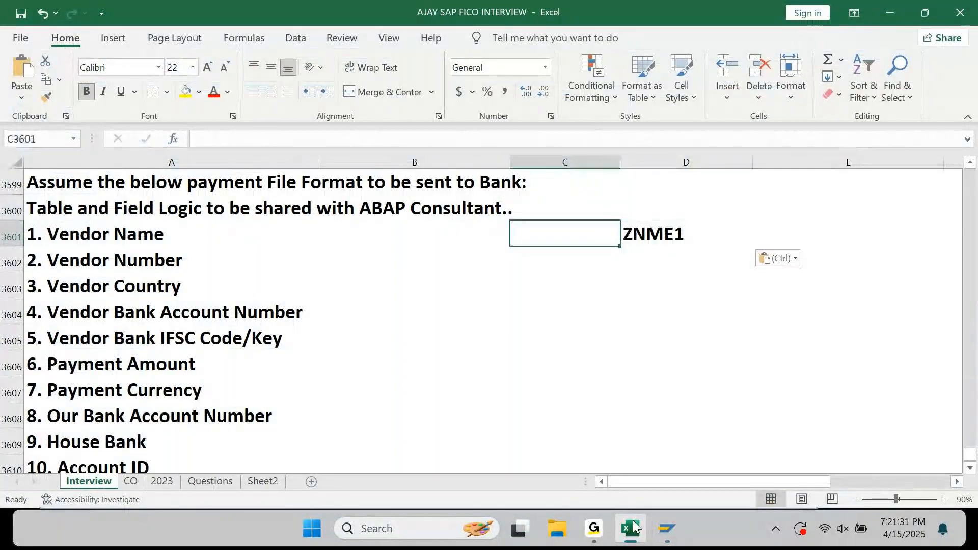
type("REGUH")
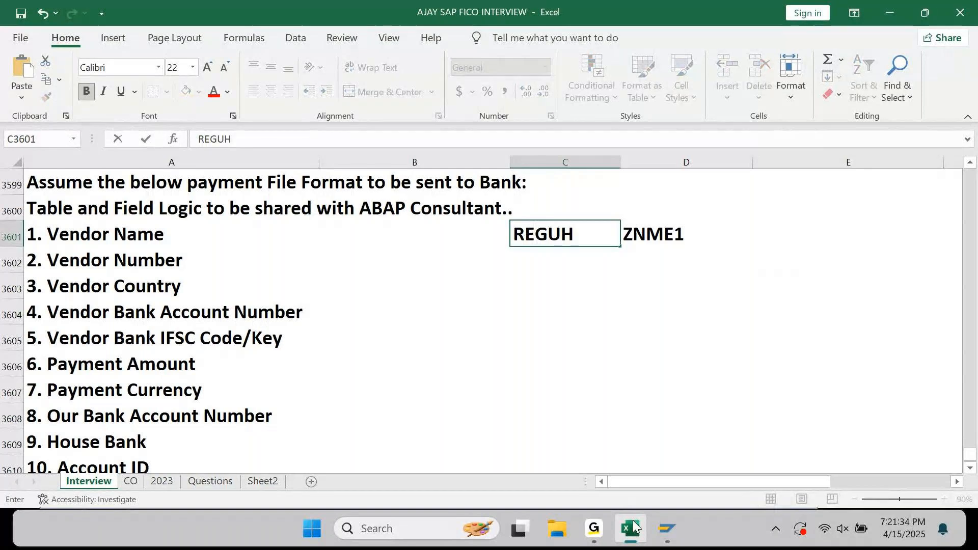
key("Return")
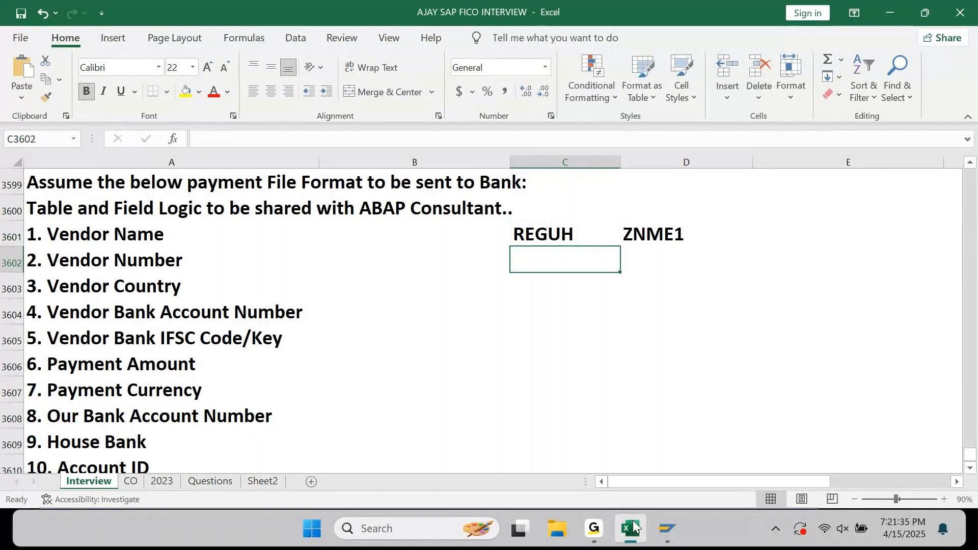
Insert a row above Vendor Name with column headings 'Table' and 'Field'.
key("Up")
key("shift+space")
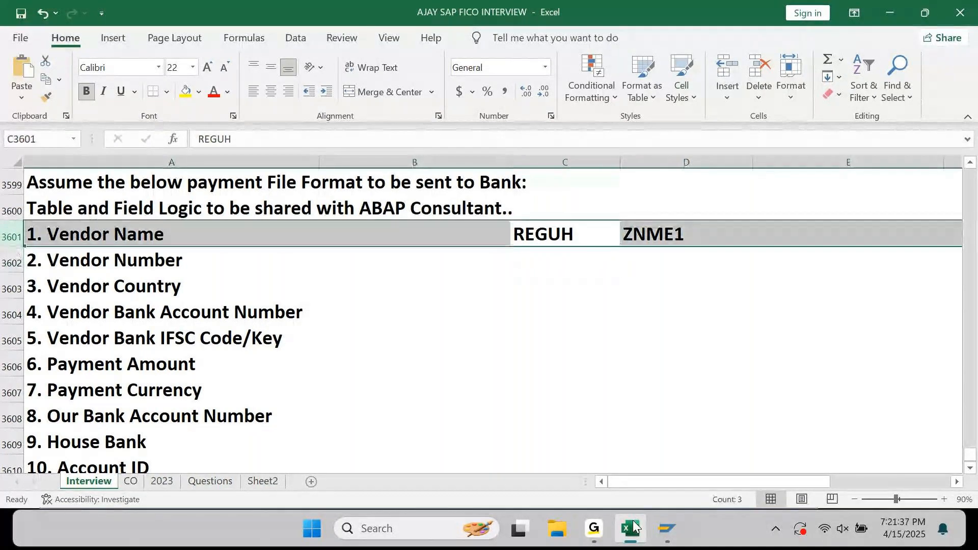
key("ctrl+shift+plus")
key("Down")
key("Left")
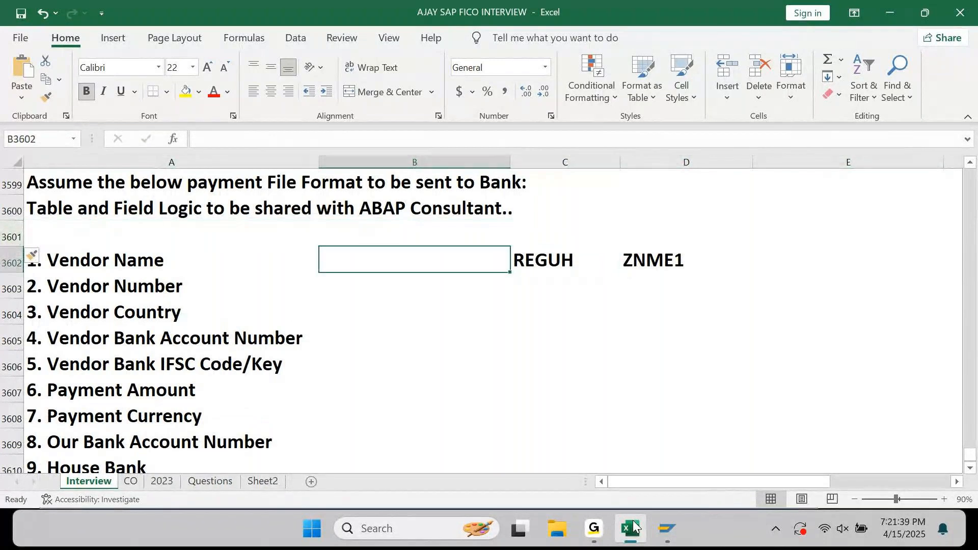
key("Up")
key("Right")
type("tABLE")
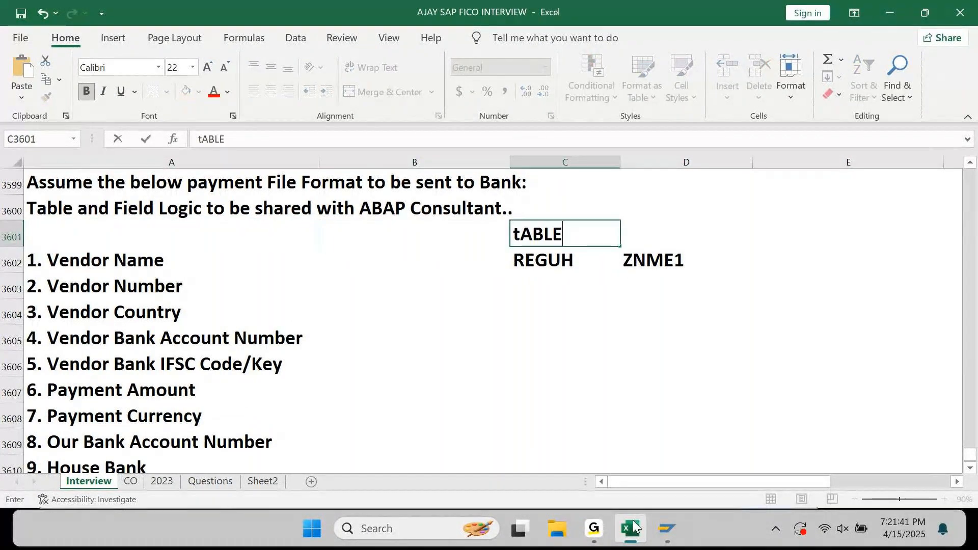
key("Tab")
type("Field")
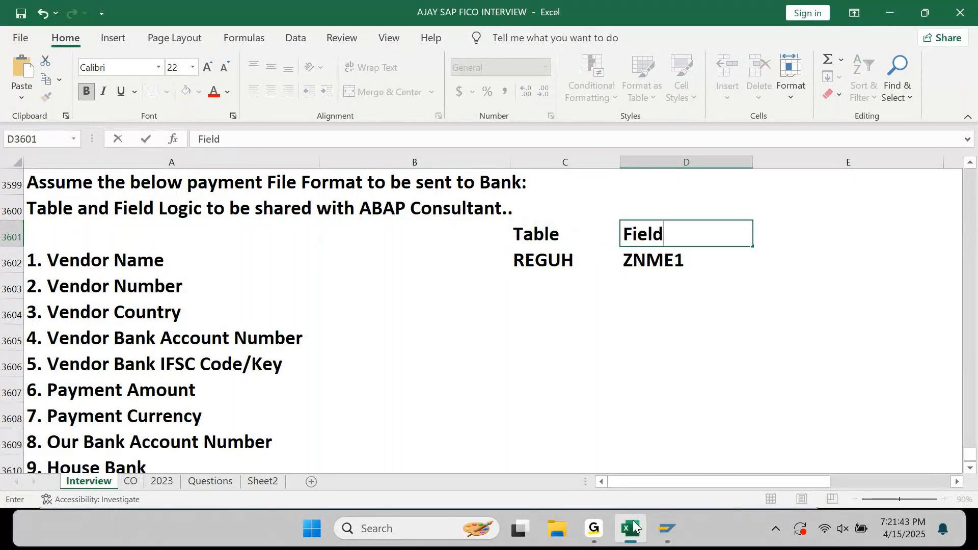
key("Return")
Fill the Table heading yellow and the Field heading green.
key("Up")
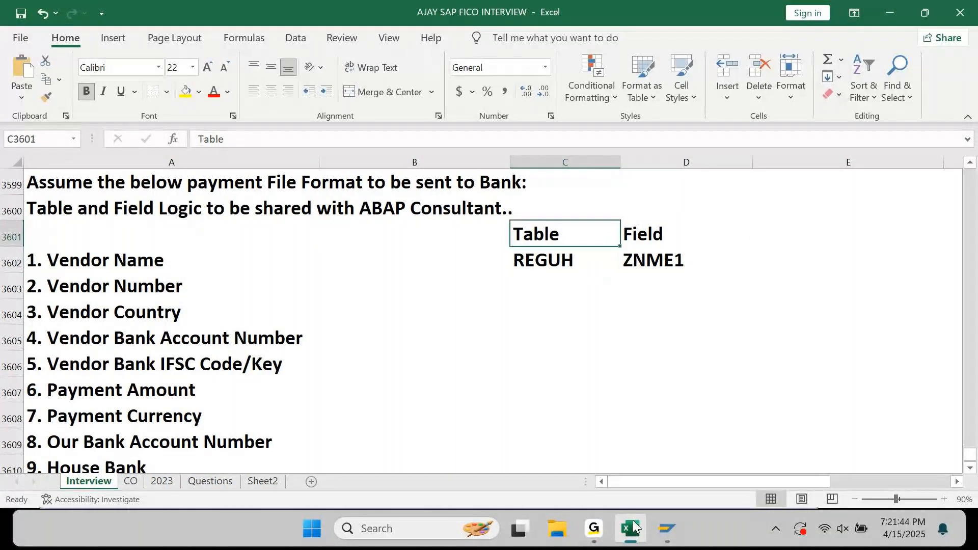
left_click(184, 91)
key("Right")
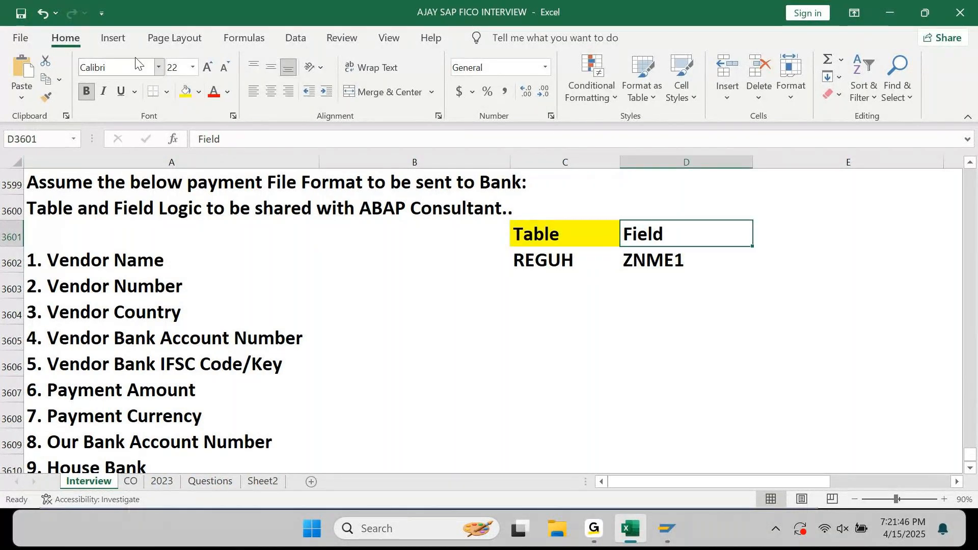
left_click(198, 92)
left_click(238, 235)
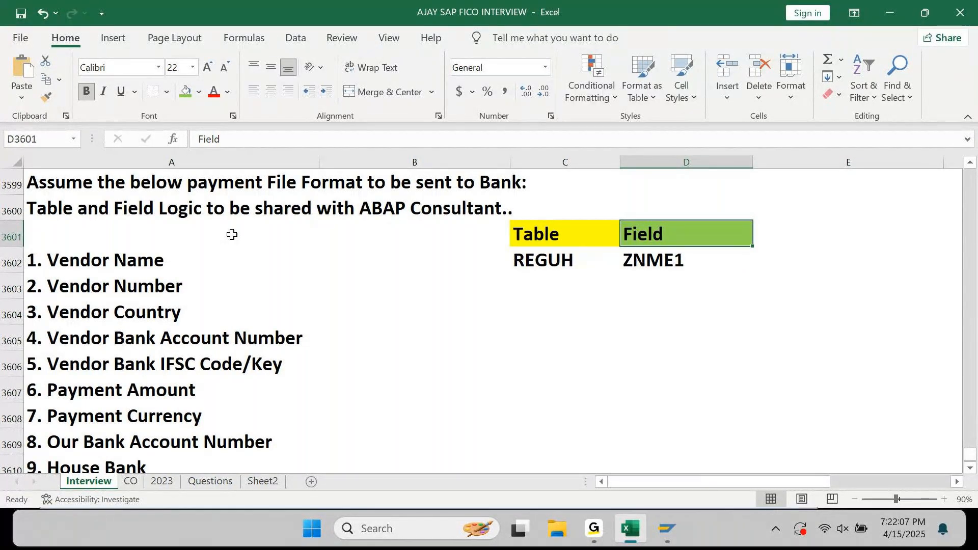
key("Left")
key("Down")
key("Down")
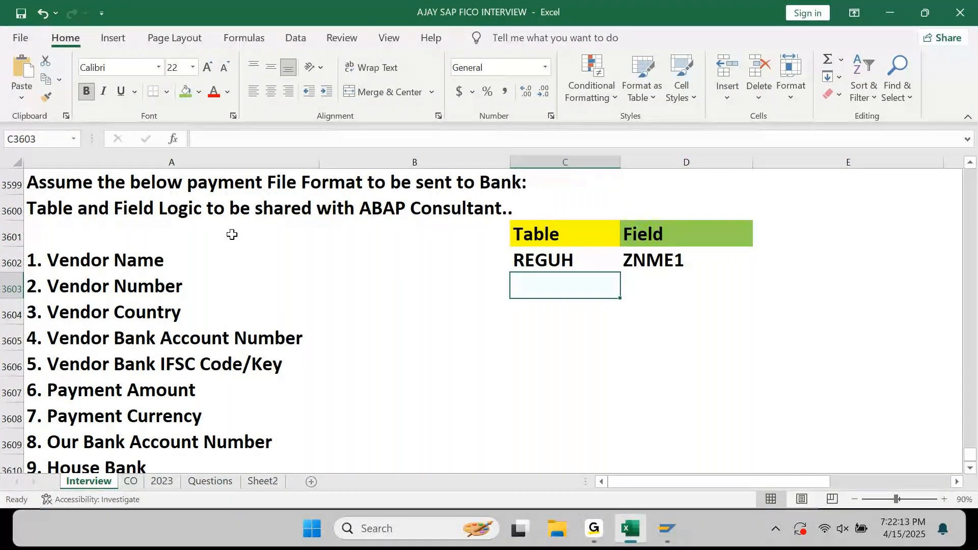
left_click(641, 534)
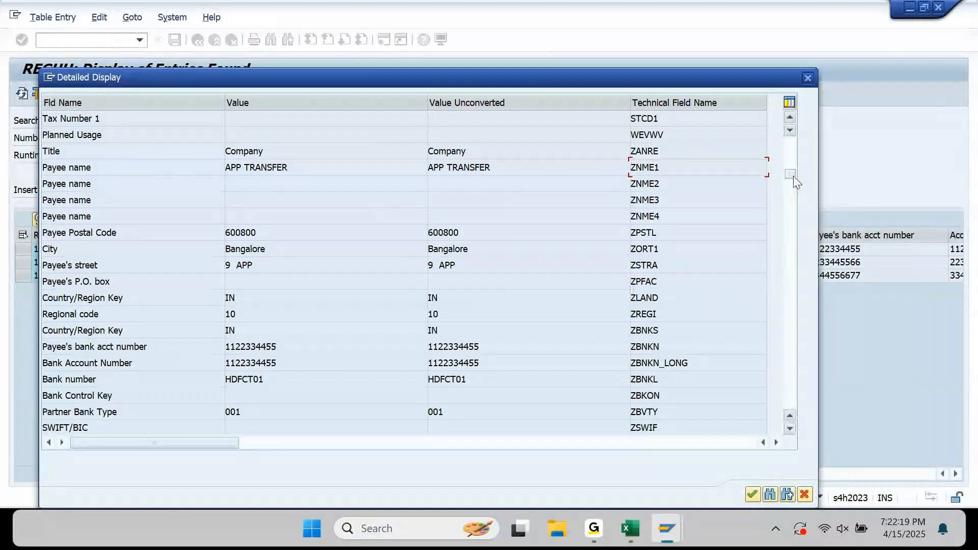
Copy LIFNR from the REGUH Supplier row and paste it as the Vendor Number field.
left_click(791, 118)
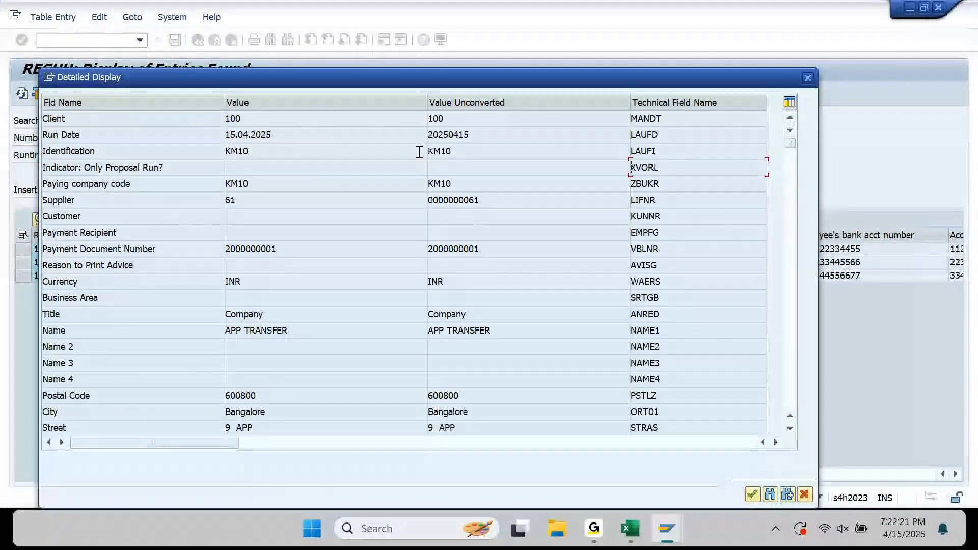
left_click(238, 202)
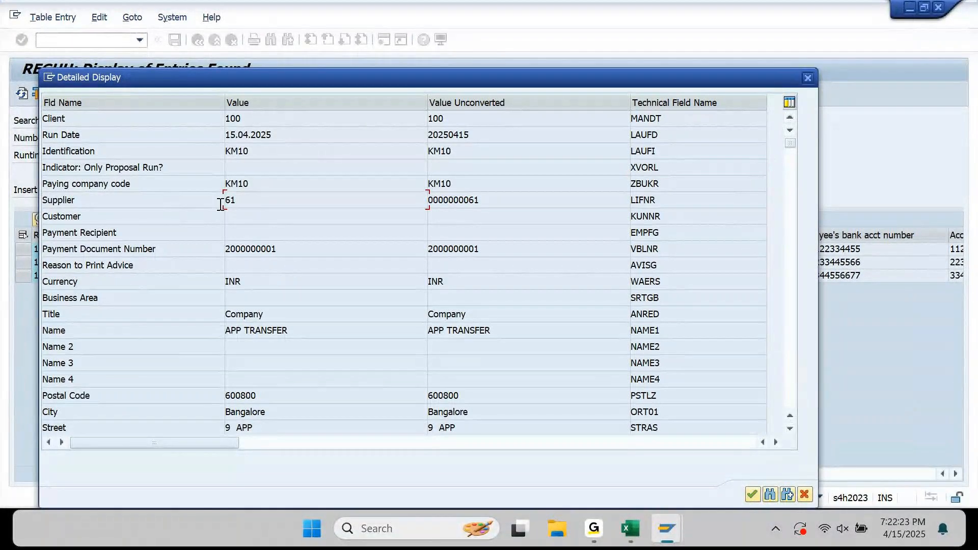
left_click_drag(666, 203, 627, 210)
key("ctrl+c")
left_click_drag(545, 76, 612, 80)
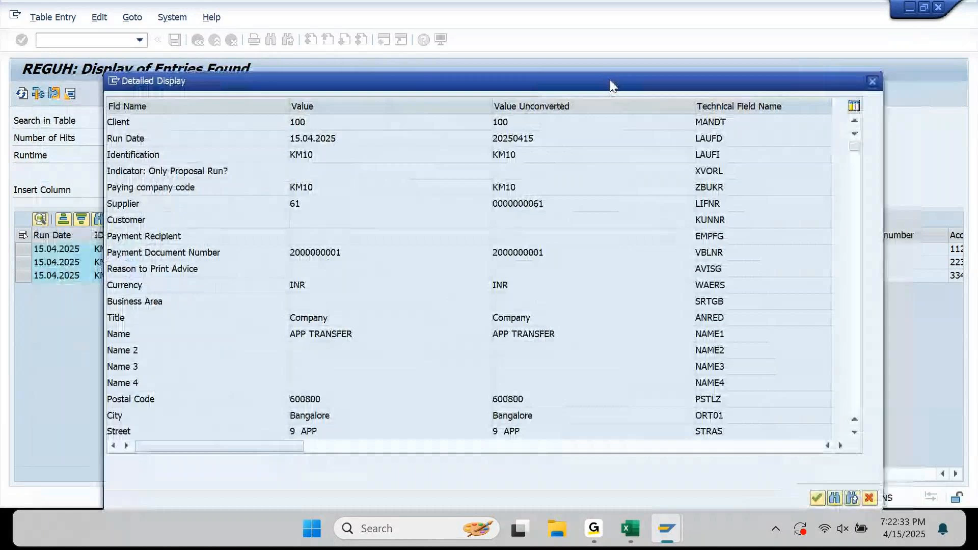
left_click(630, 530)
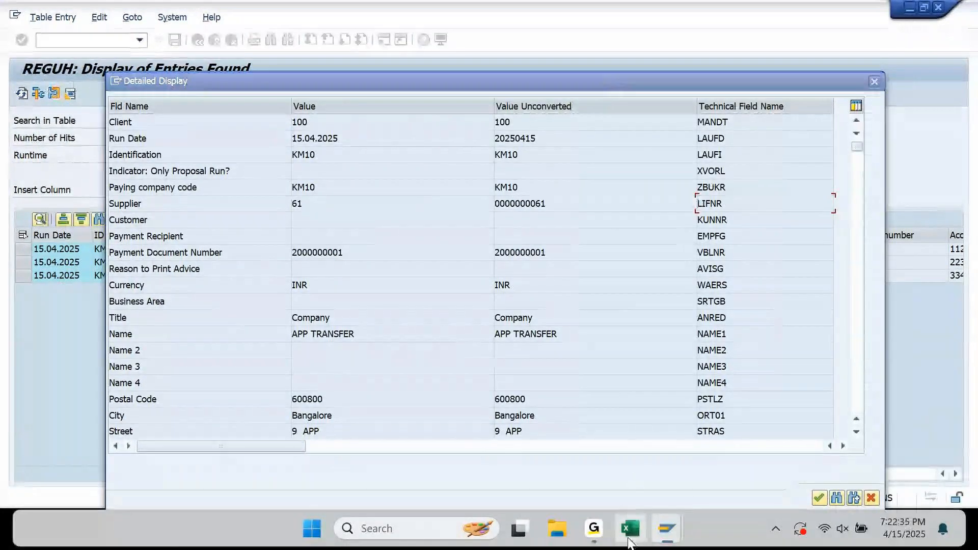
key("Right")
key("ctrl+v")
key("Left")
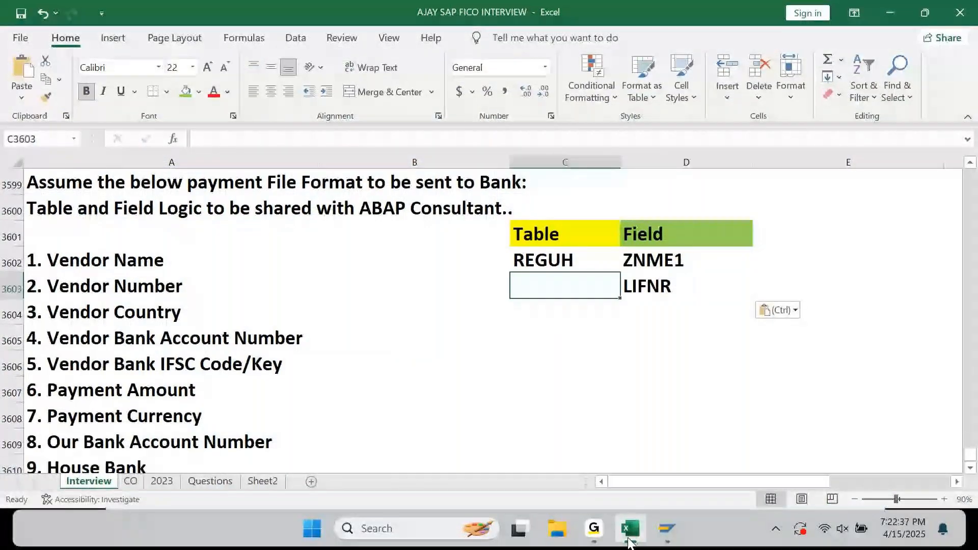
Enter REGUH in the Table column for Vendor Number.
type("REGUH")
key("Return")
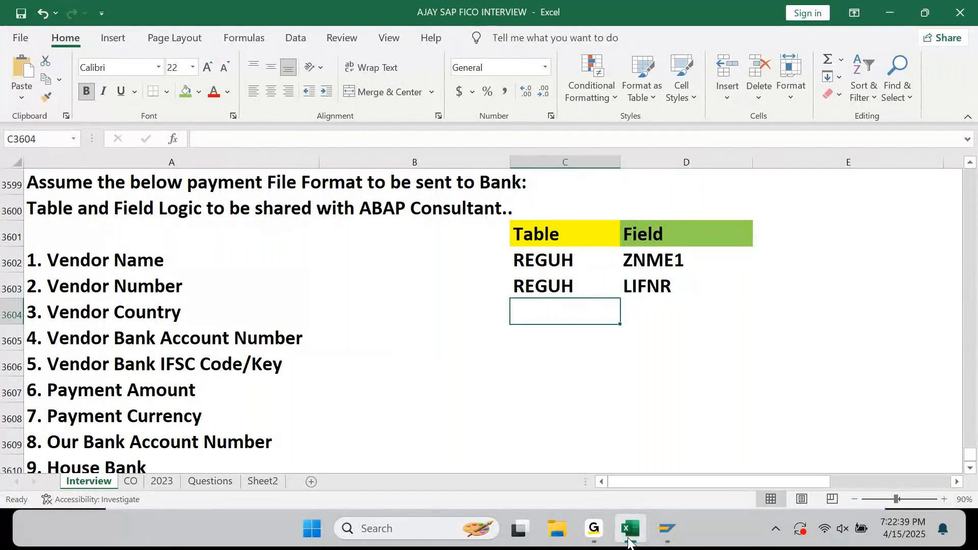
left_click(630, 541)
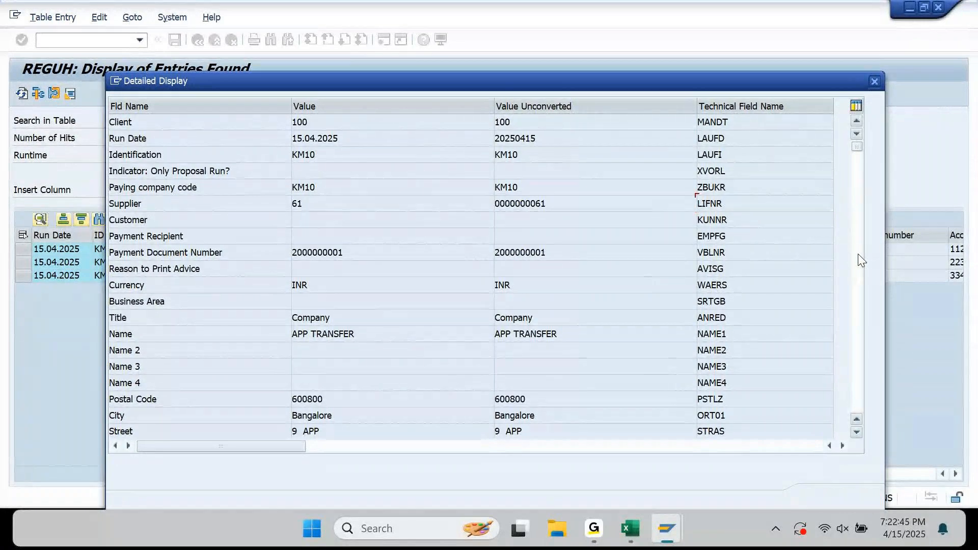
Copy ZLAND, the Country/Region Key field with value IN, from the REGUH details.
left_click(859, 255)
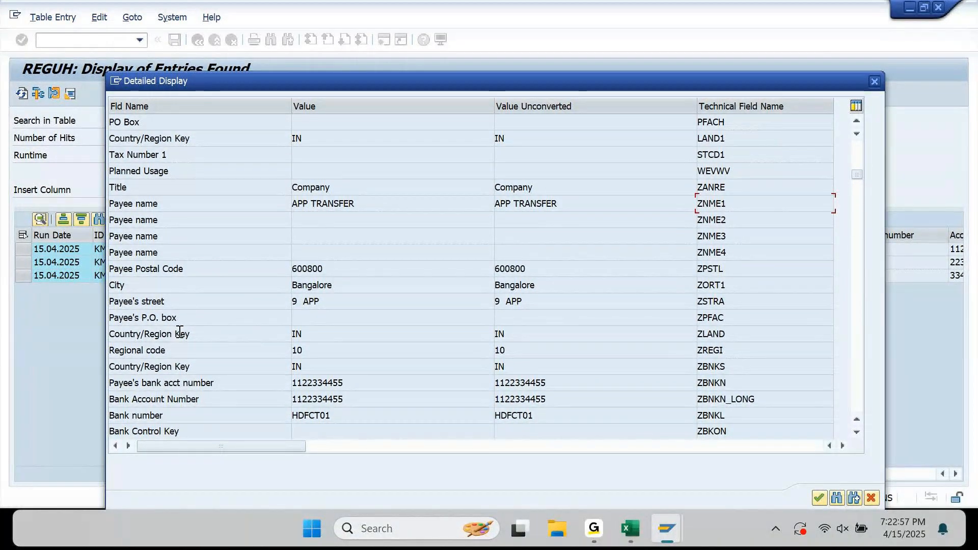
left_click(307, 337)
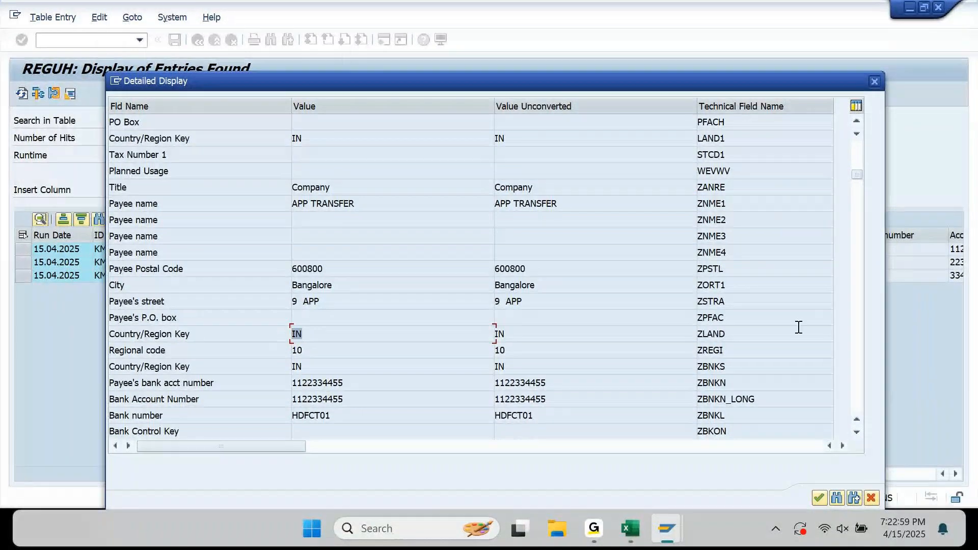
left_click(744, 335)
left_click(634, 530)
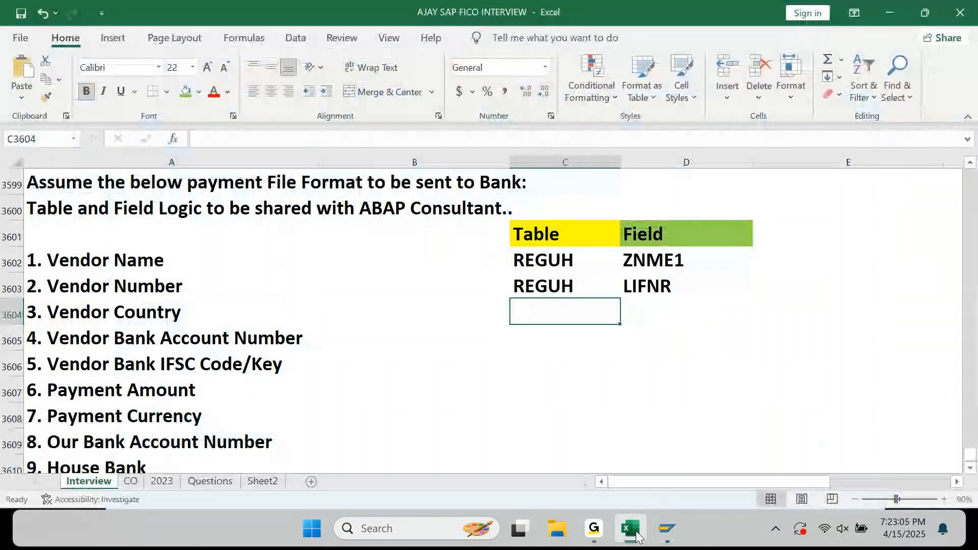
Map Vendor Country to table REGUH and field ZLAND.
type("REGUH")
key("Tab")
key("ctrl+v")
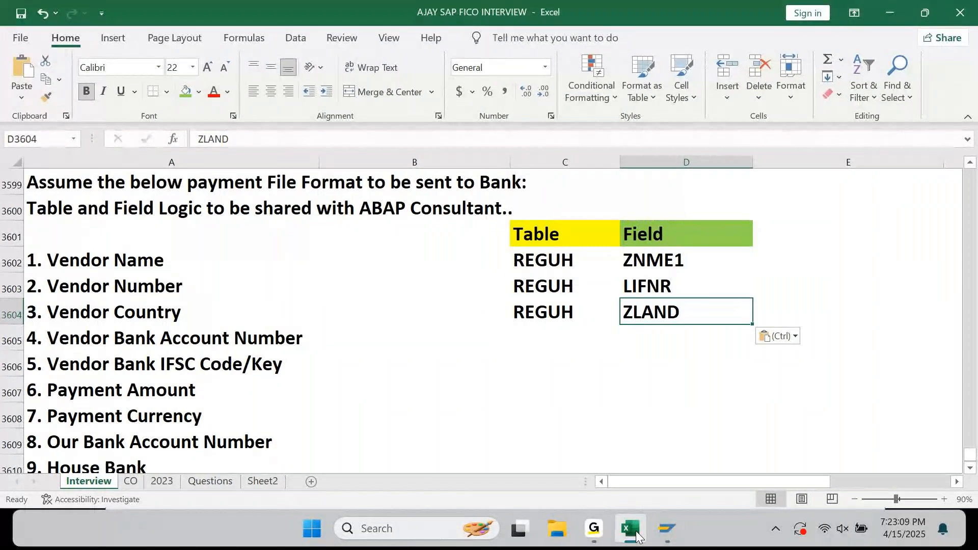
key("Left")
key("Down")
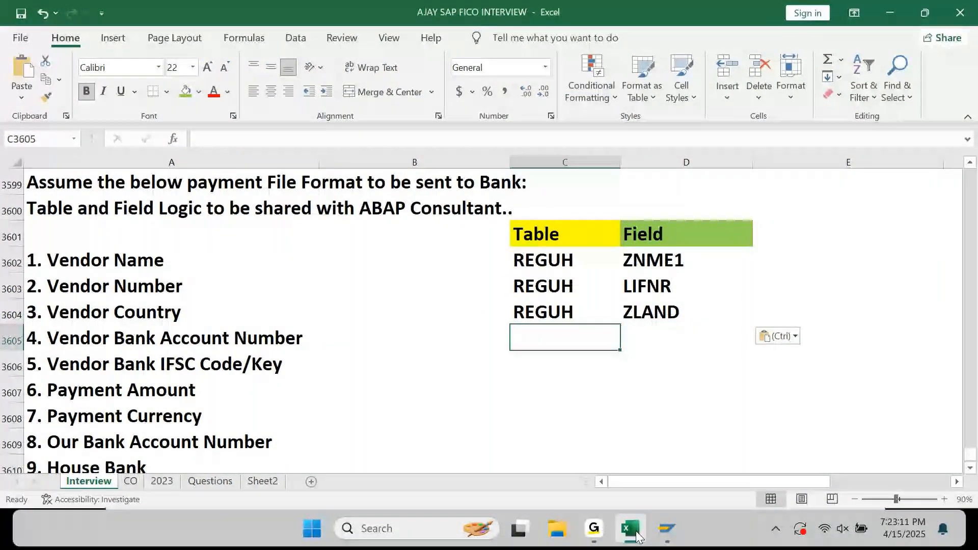
left_click(637, 537)
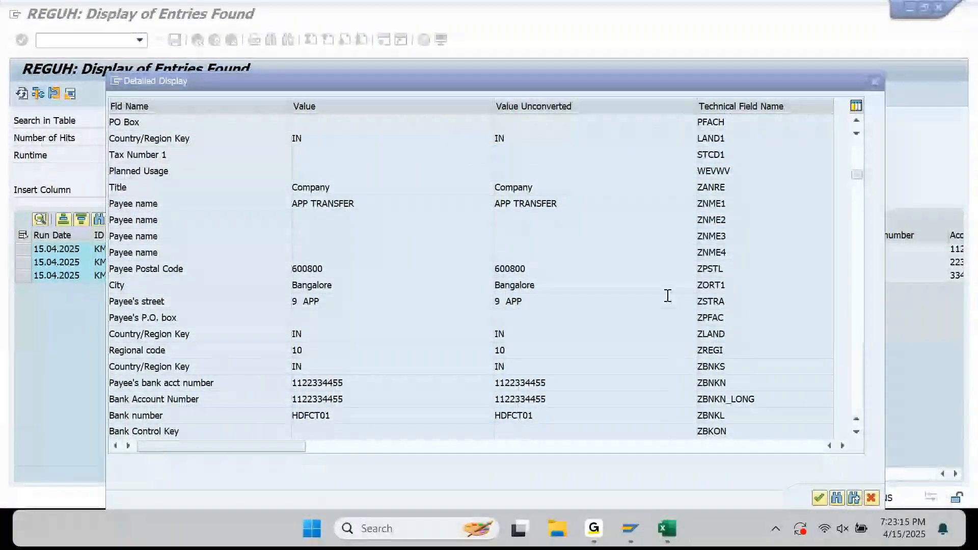
left_click(729, 138)
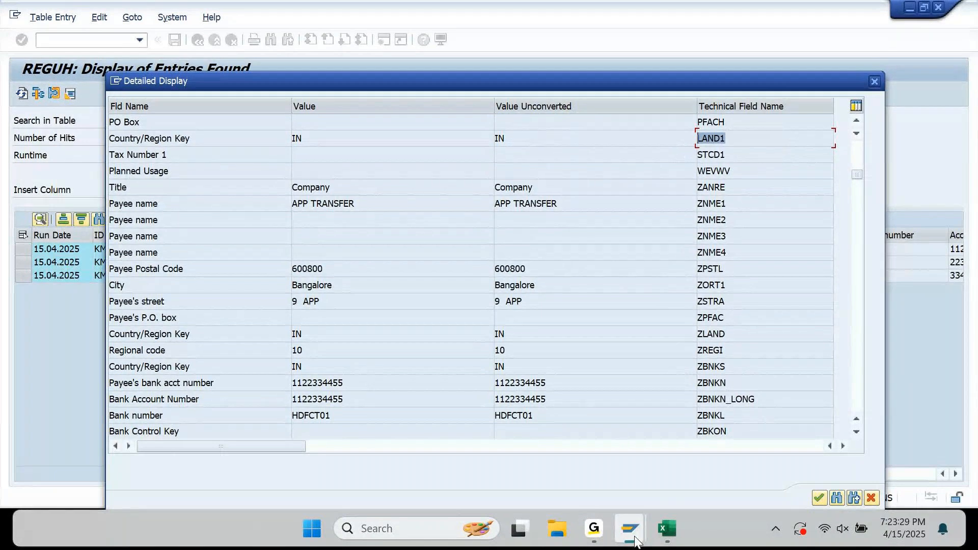
Check the country IN on supplier 61's bank detail row 001.
mouse_move(635, 541)
left_click(734, 423)
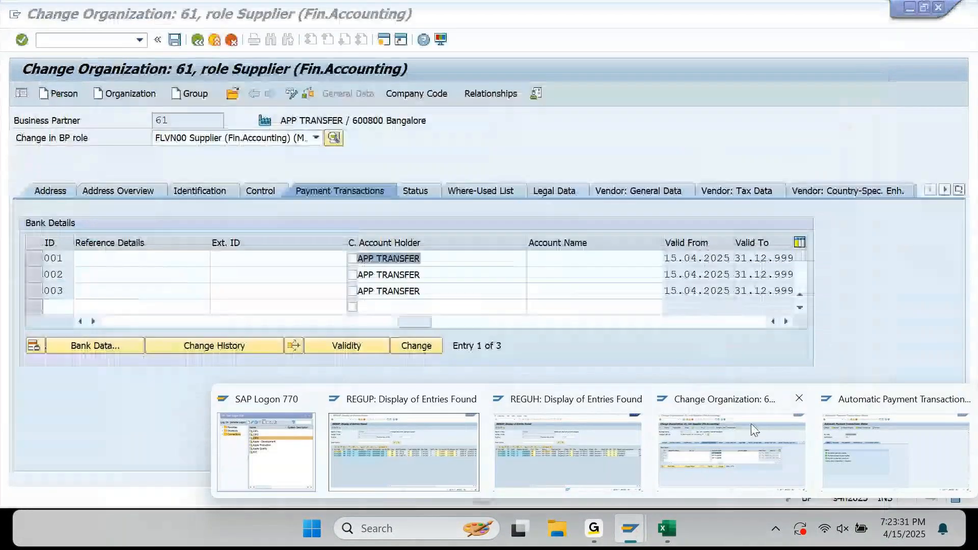
left_click(103, 322)
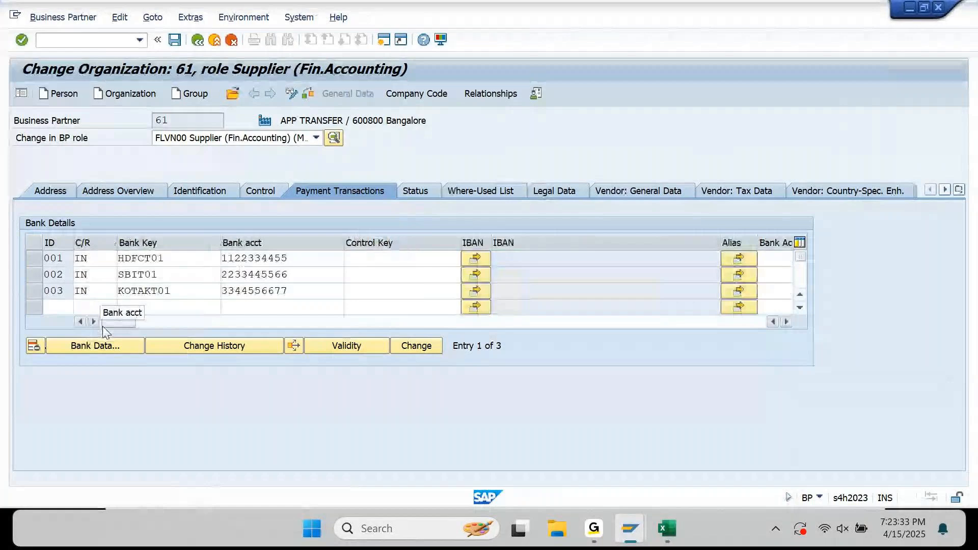
left_click_drag(91, 260, 67, 257)
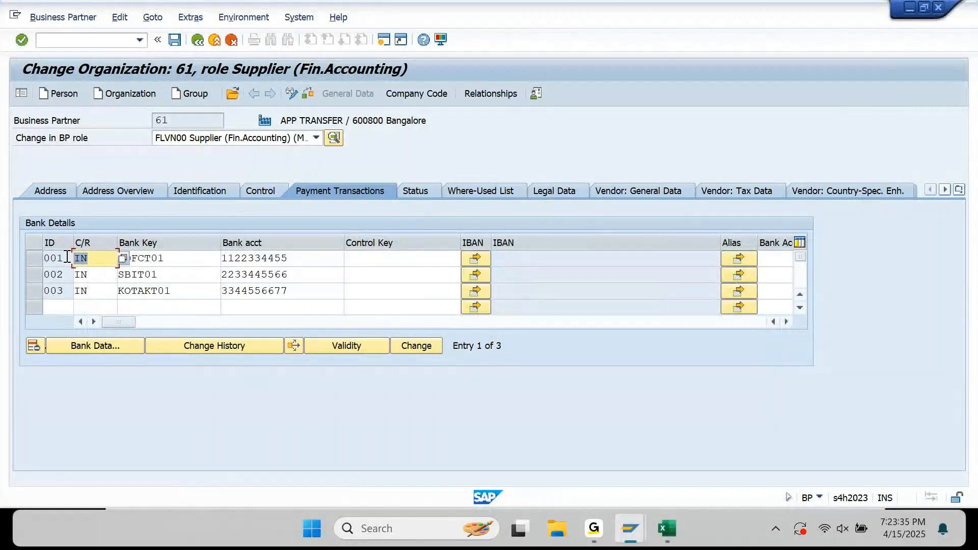
Confirm supplier 61's address country is IN, India.
left_click(59, 188)
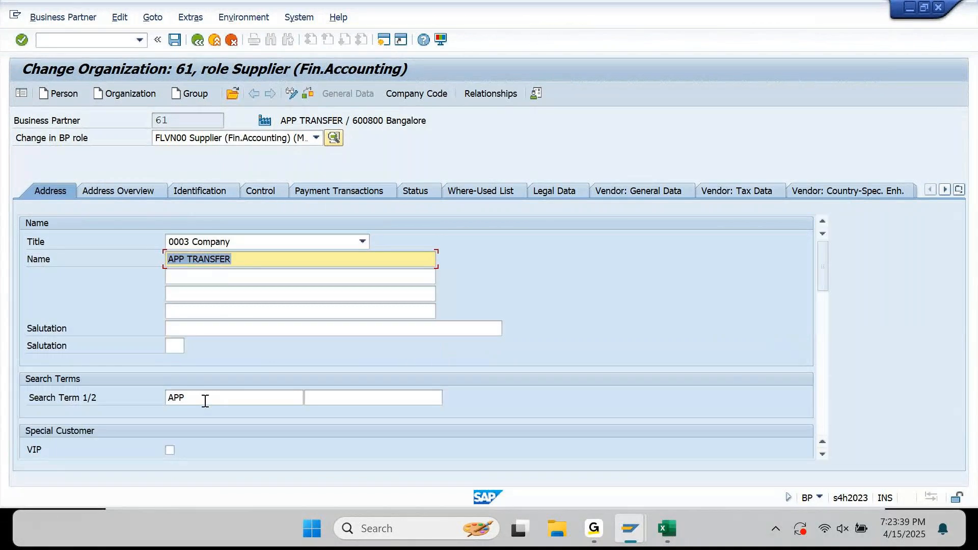
scroll(290, 367, "down", 10)
scroll(290, 367, "up", 5)
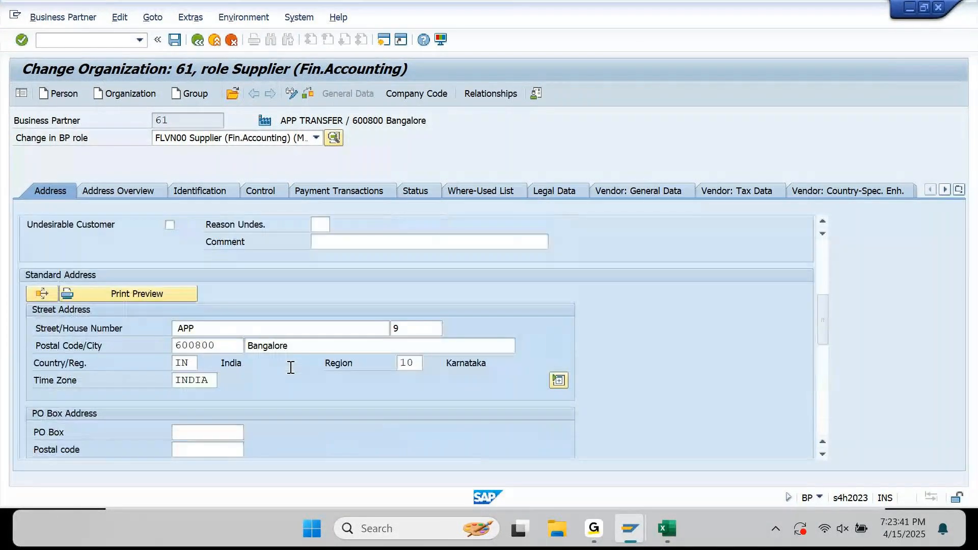
left_click(192, 362)
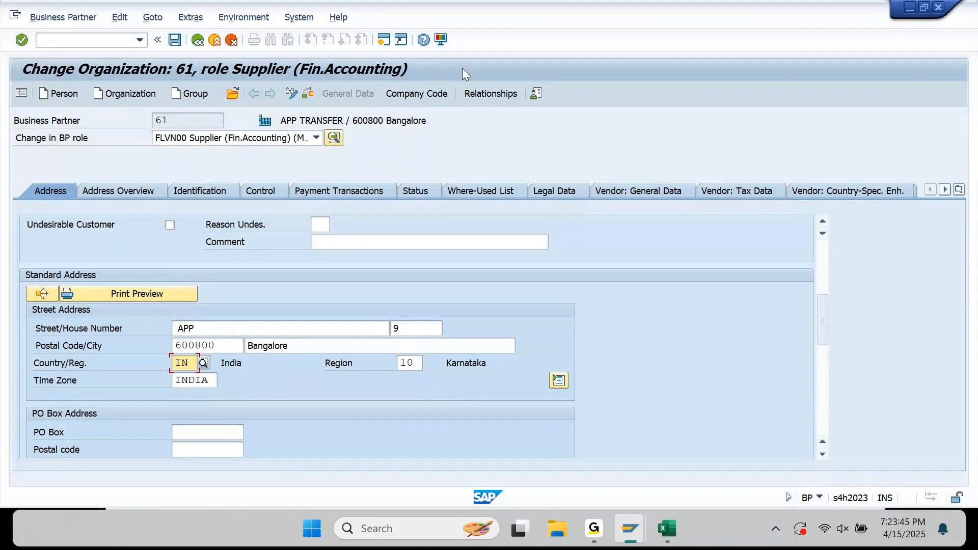
left_click(665, 540)
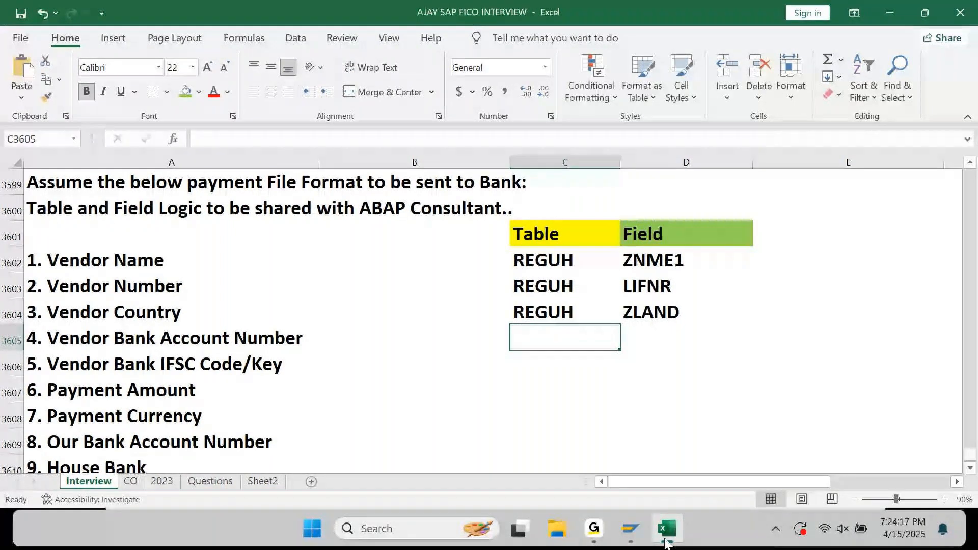
key("Left")
key("Left")
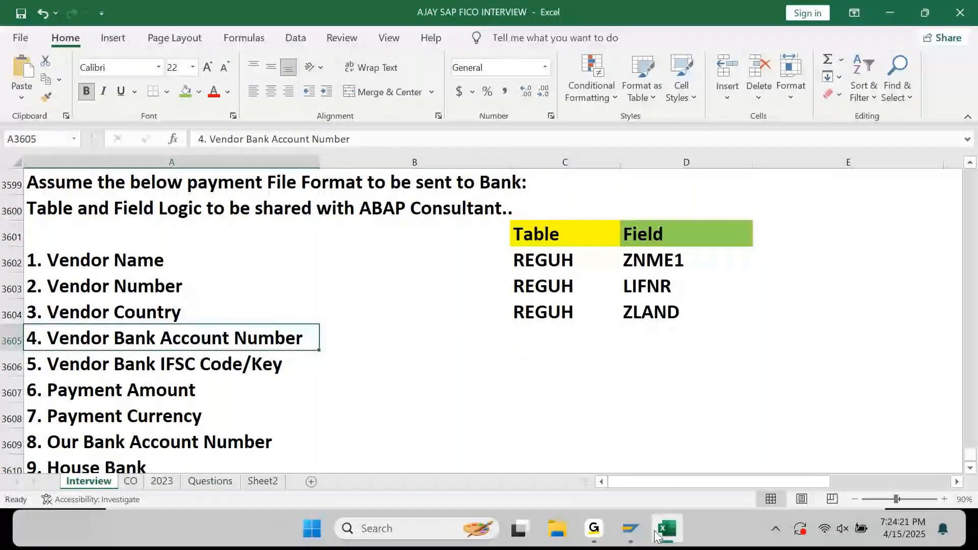
left_click(663, 534)
Copy ZBNKN from the Payee's bank acct number row of the REGUH display.
mouse_move(631, 530)
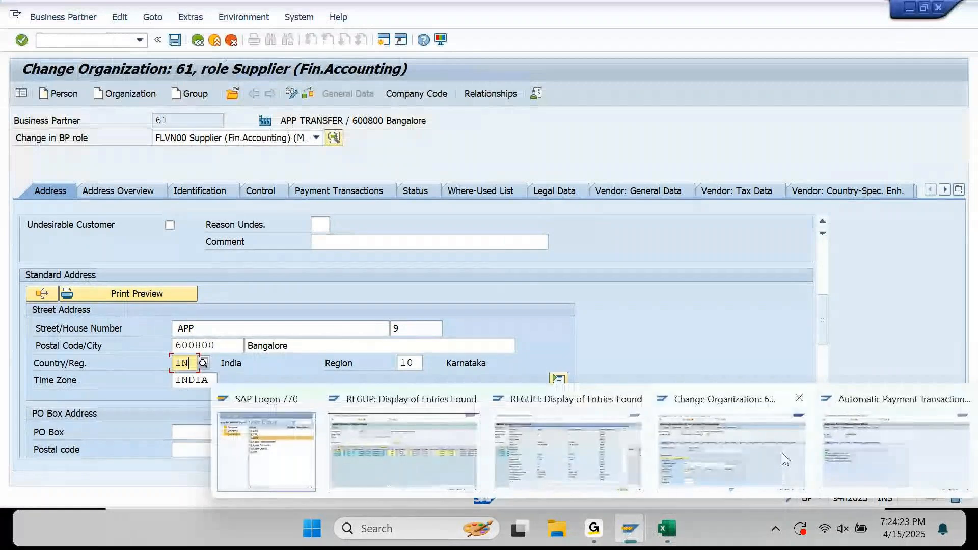
left_click(564, 451)
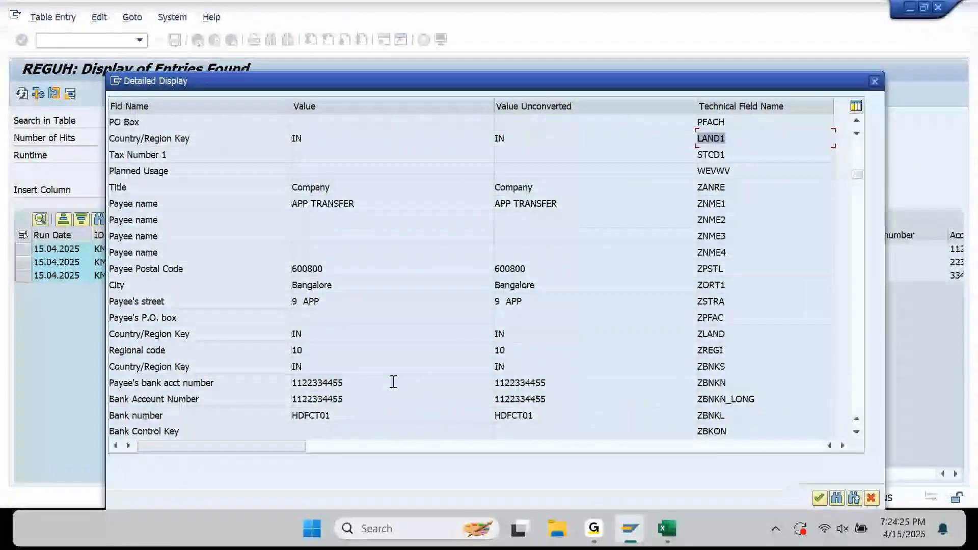
left_click_drag(354, 387, 283, 389)
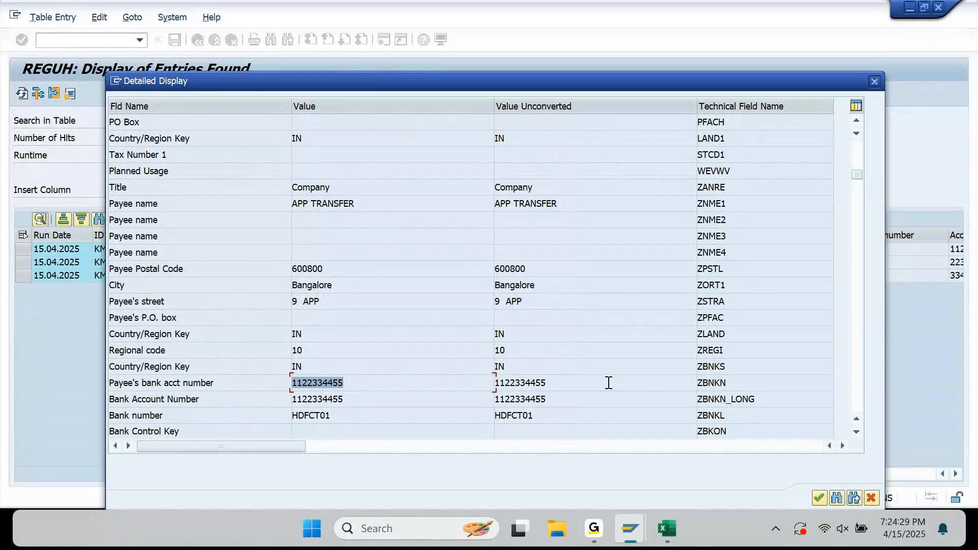
left_click_drag(732, 384, 687, 399)
key("ctrl+c")
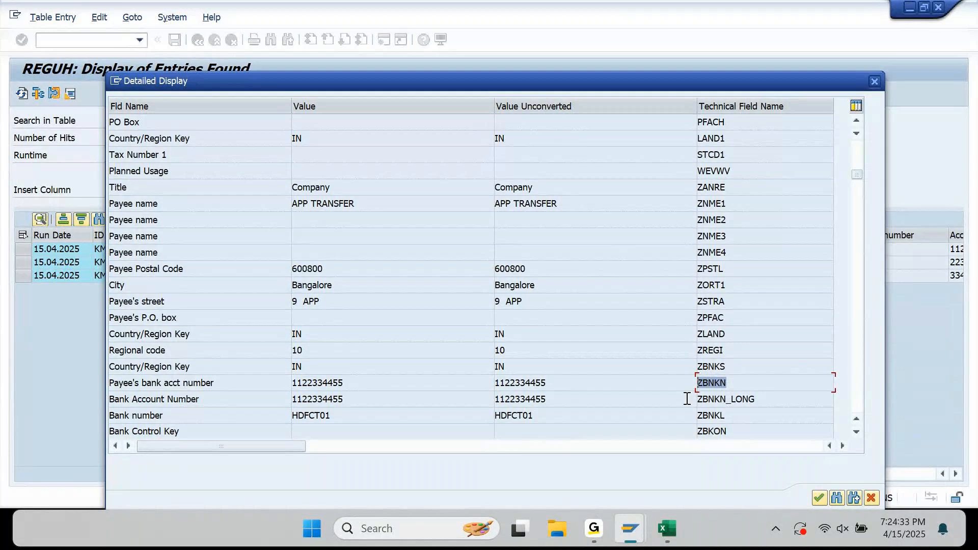
left_click(667, 520)
key("Right")
Paste ZBNKN as the field and fill REGUH down as the table for Vendor Bank Account Number.
key("ctrl+v")
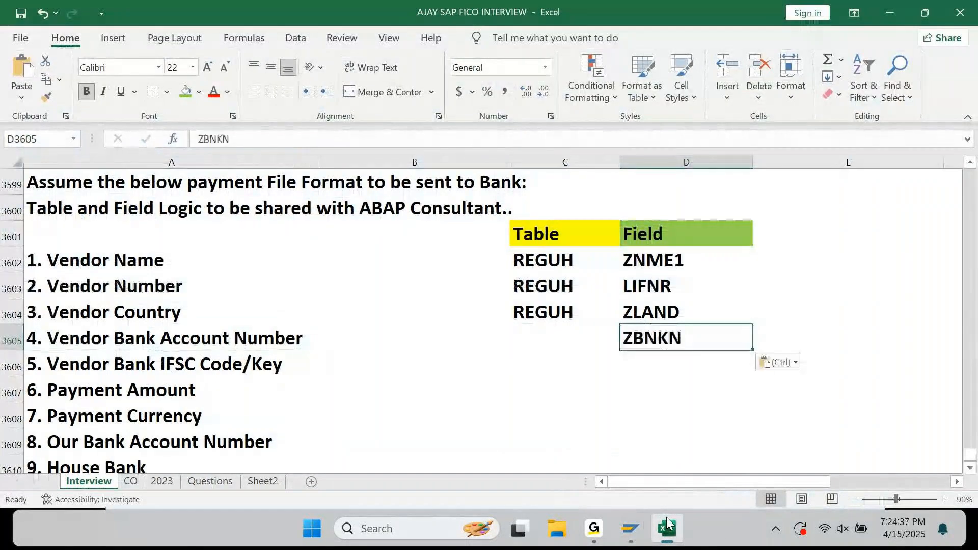
key("Left")
key("ctrl+d")
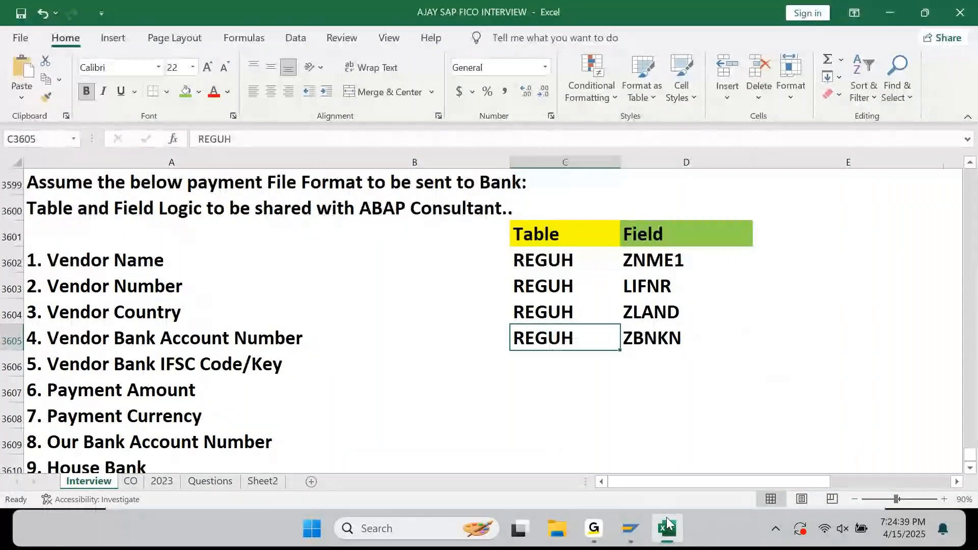
key("Down")
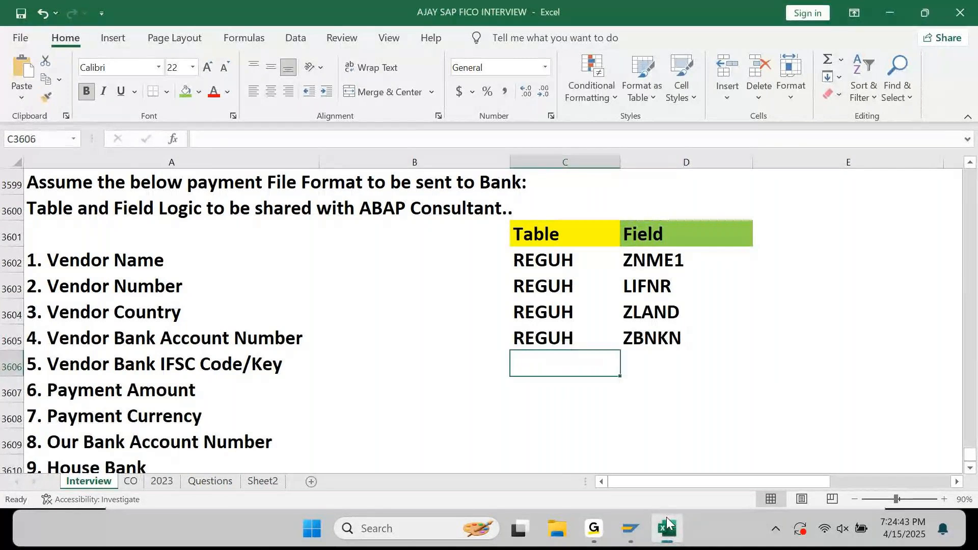
Copy ZBNKL from the Bank number row (value HDFCT01) in the REGUH display.
mouse_move(642, 511)
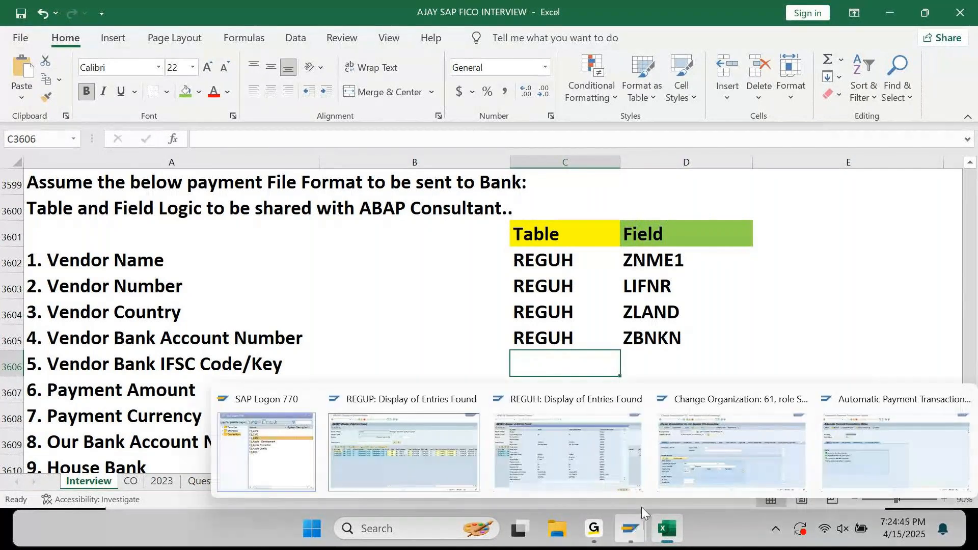
left_click(549, 420)
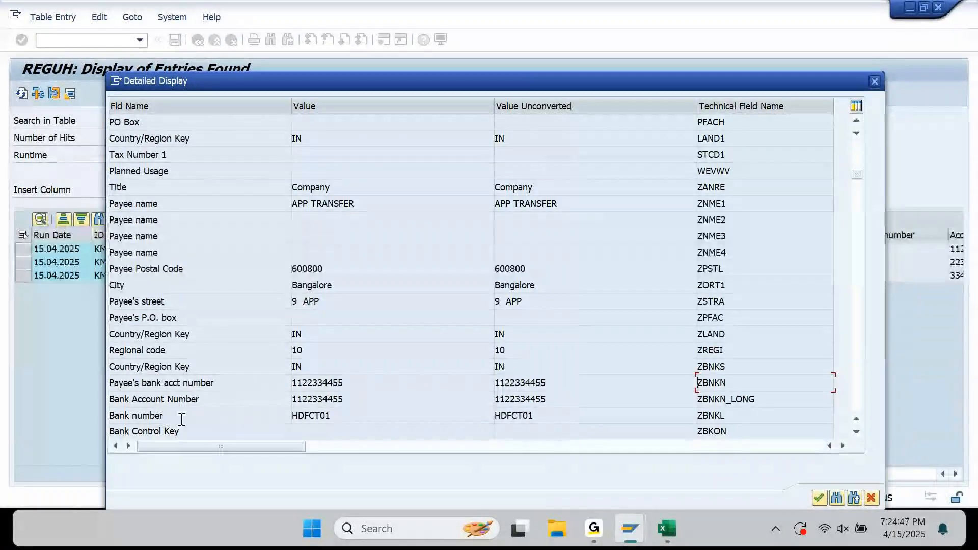
left_click_drag(333, 415, 292, 422)
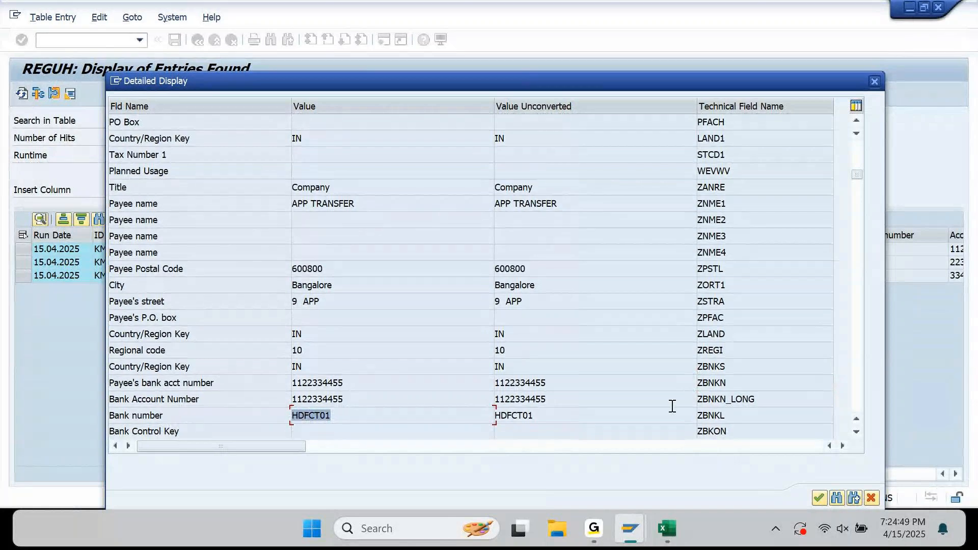
left_click_drag(729, 418, 685, 434)
key("ctrl+c")
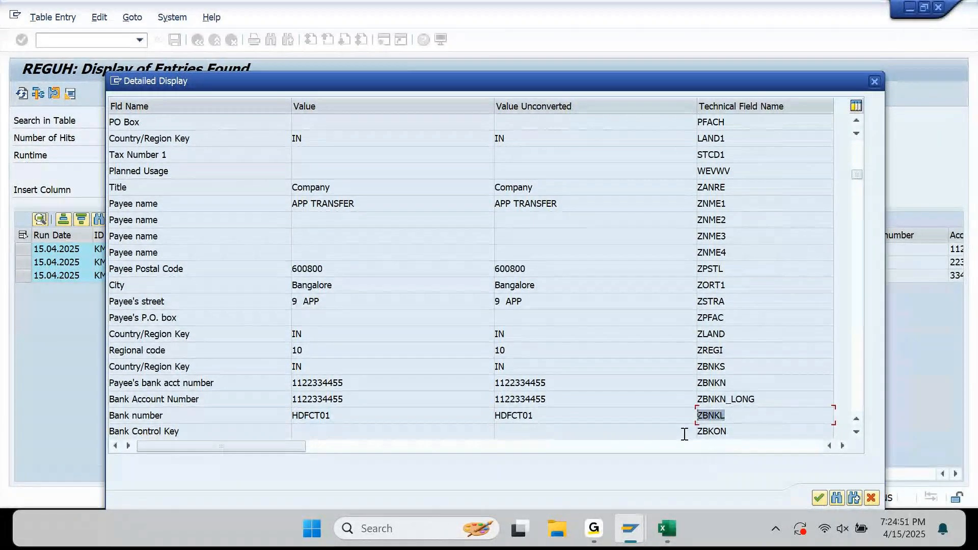
left_click(671, 524)
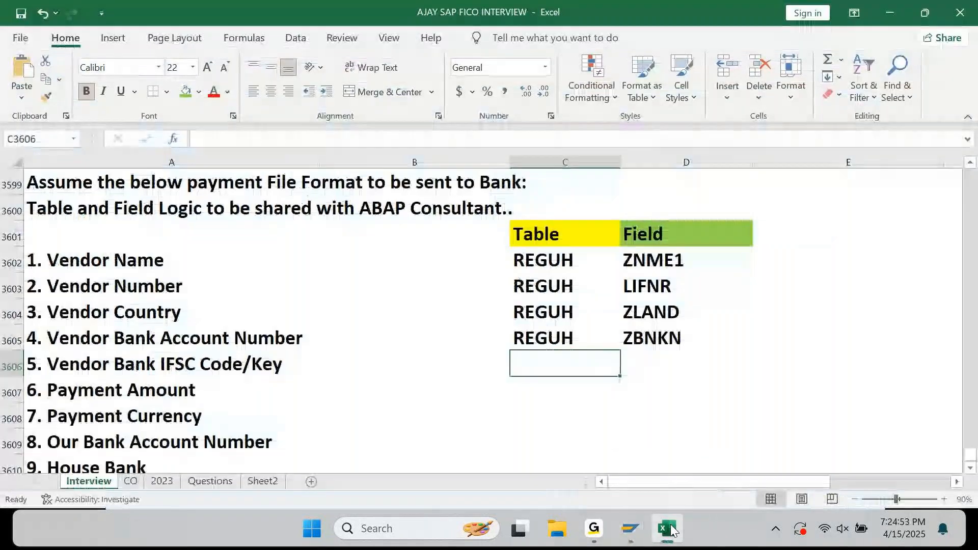
Fill the vendor bank IFSC code row with field ZBNKL and table REGUH.
key("Right")
key("ctrl+v")
key("Left")
type("REGUH")
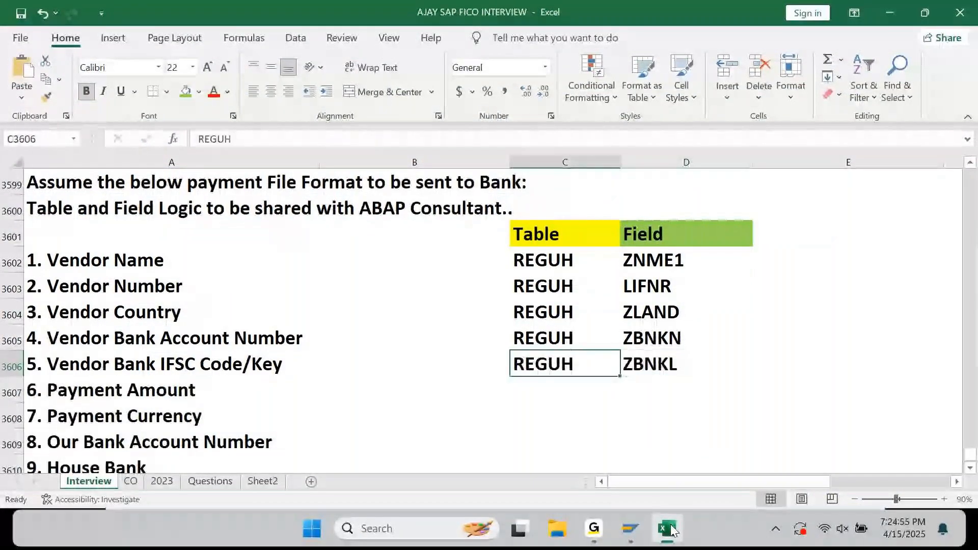
key("Return")
Dismiss the Teams meeting reminder and minimize Excel to reveal SAP's REGUH detailed display.
scroll(671, 402, "down", 2)
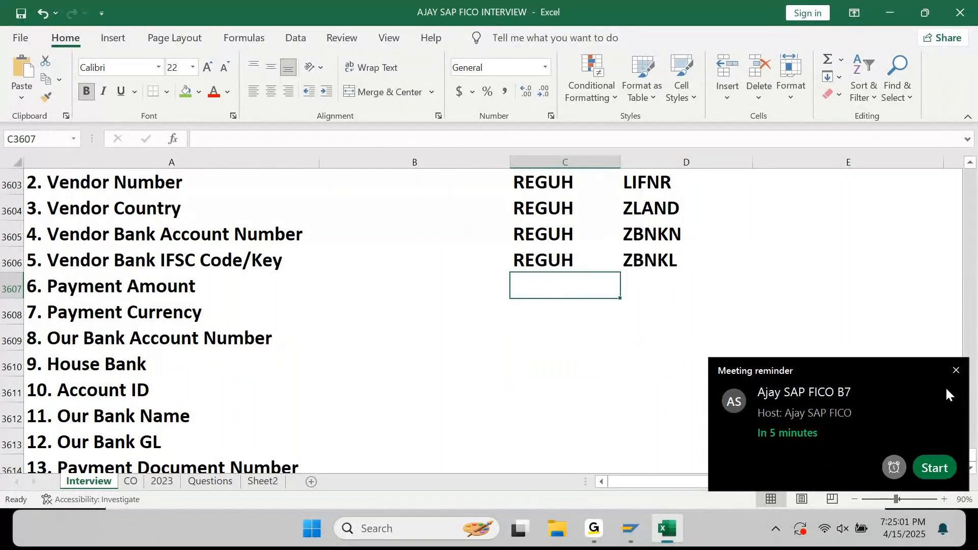
left_click(956, 371)
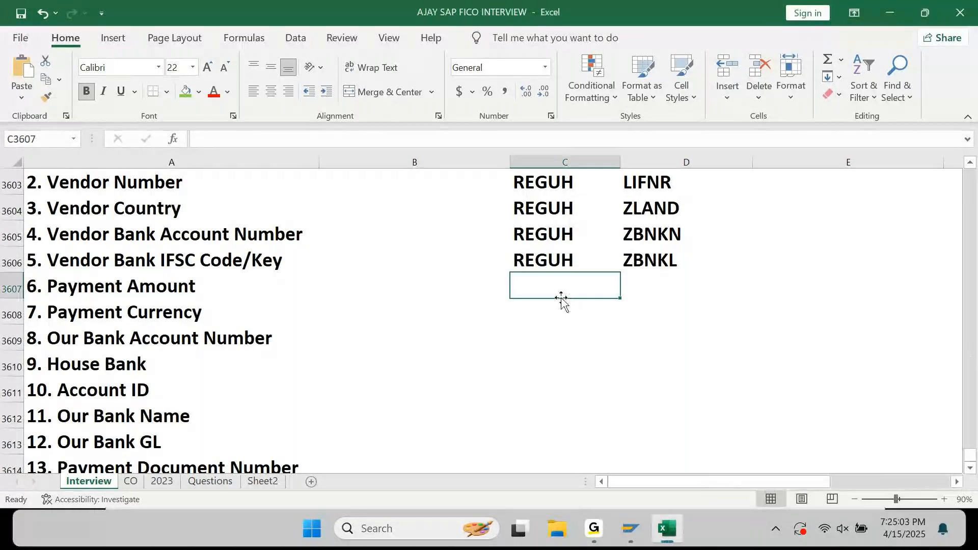
left_click(688, 534)
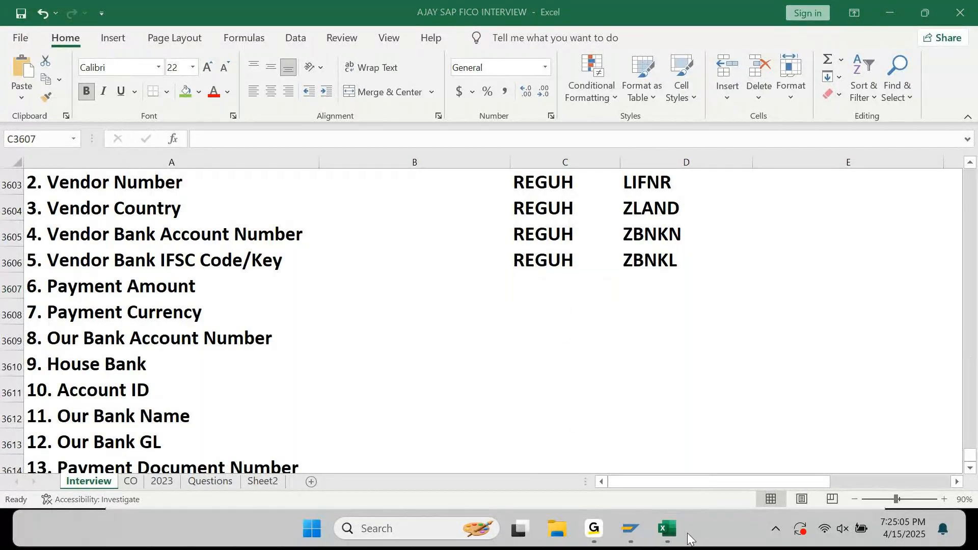
left_click(667, 530)
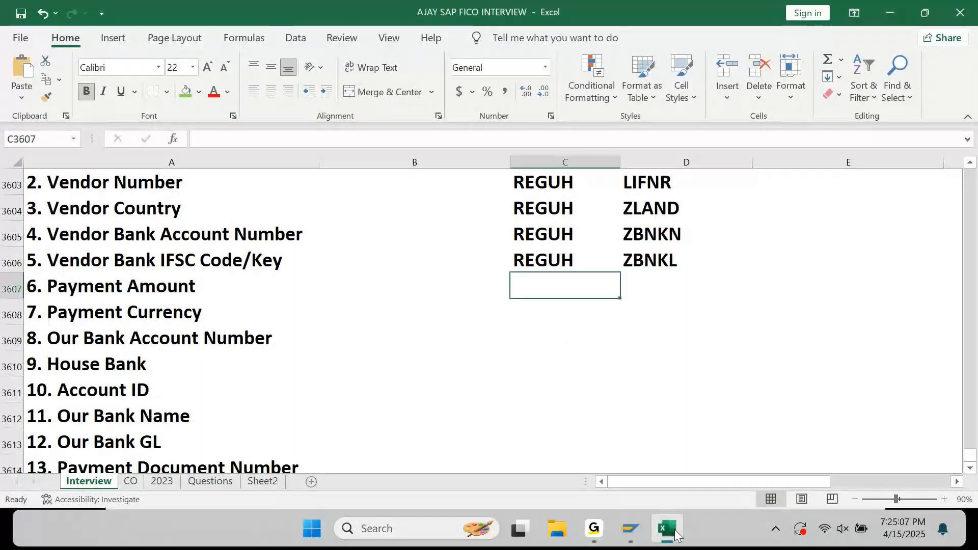
left_click(668, 530)
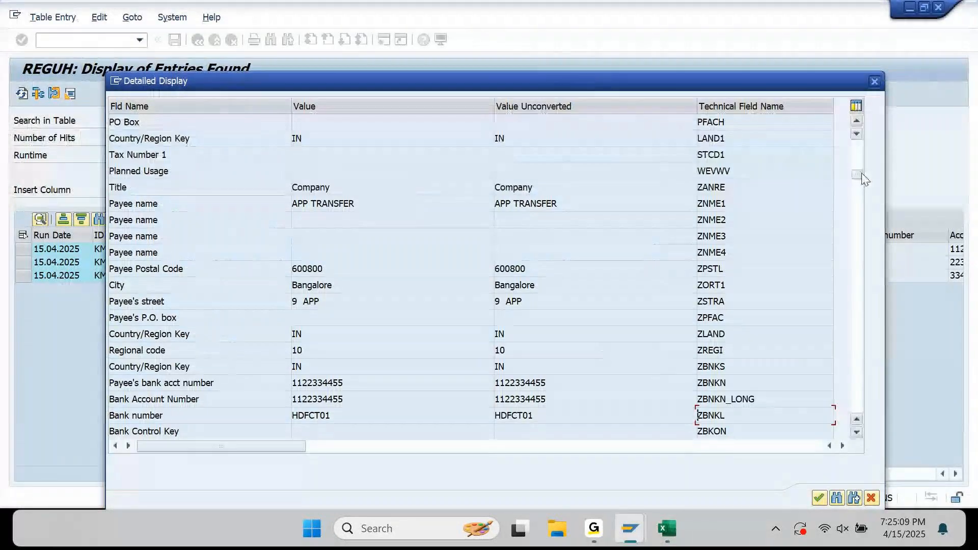
Return to the top of the REGUH detailed display and copy the Currency technical name WAERS.
scroll(860, 152, "up", 5)
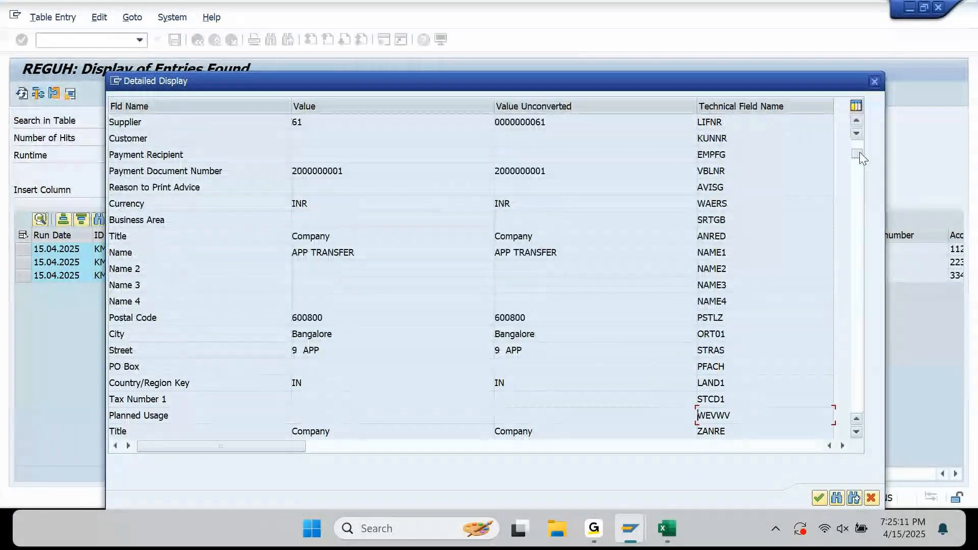
scroll(859, 136, "up", 2)
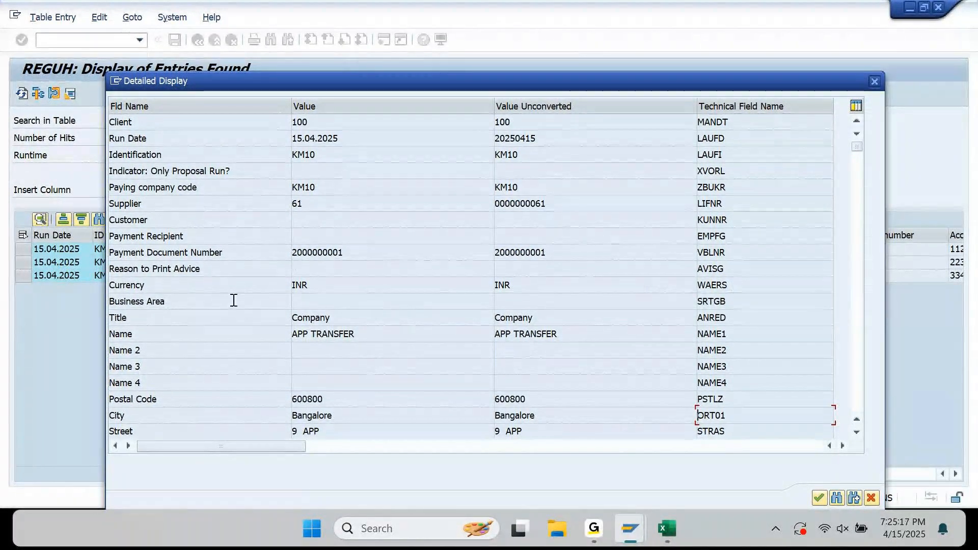
left_click(746, 285)
left_click(665, 525)
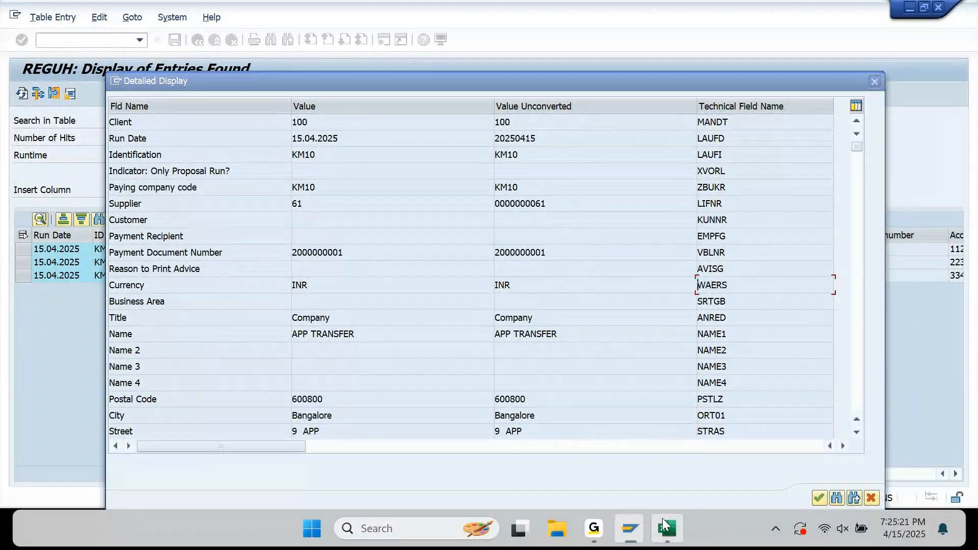
Put WAERS in D3608 and copy REGUH from C3606 into C3608 for 7. Payment Currency.
key("Down")
key("Right")
type("WAERS")
key("Left")
key("Up")
key("Up")
key("ctrl+c")
key("Down")
key("Down")
key("ctrl+v")
key("Up")
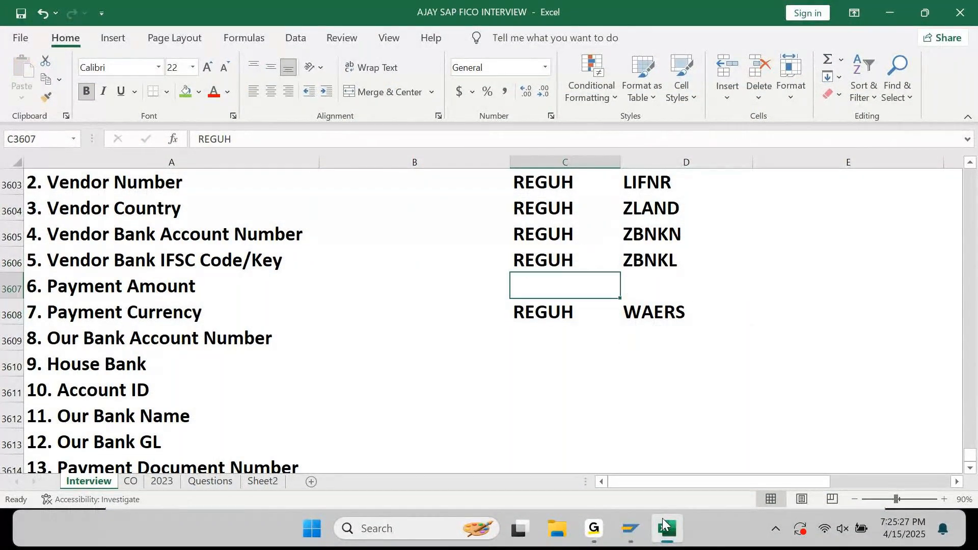
left_click(662, 518)
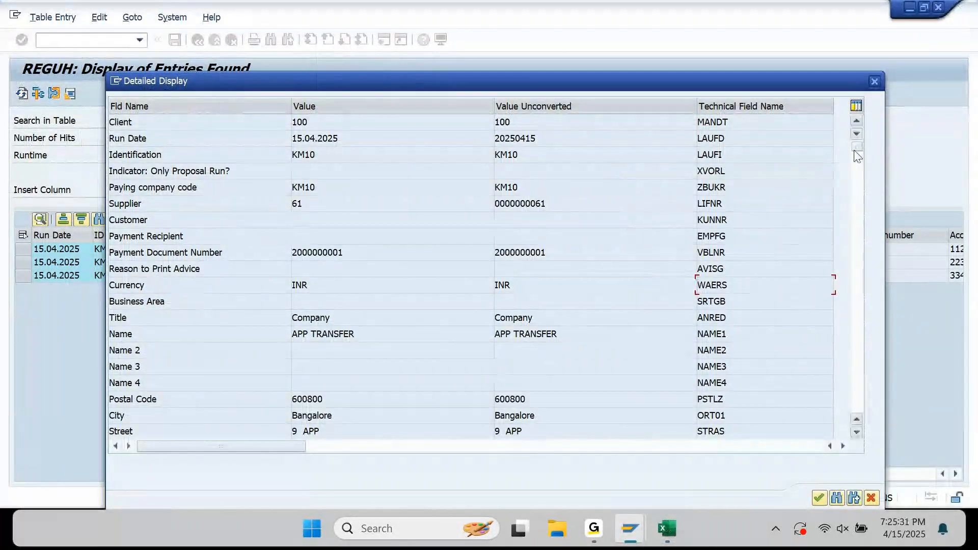
Page down to the amount fields and select Amount Paid's unconverted value 10000.00-.
left_click(856, 190)
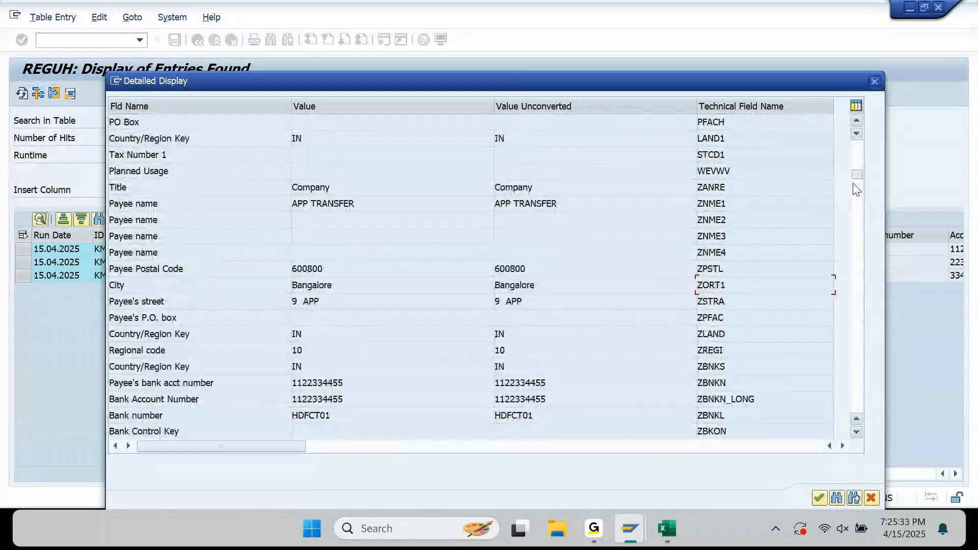
left_click(858, 210)
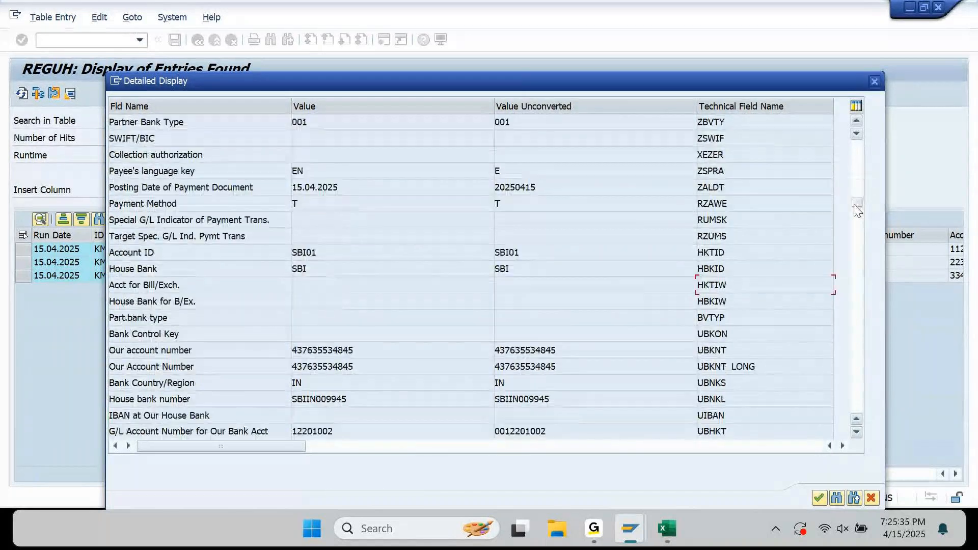
left_click(858, 243)
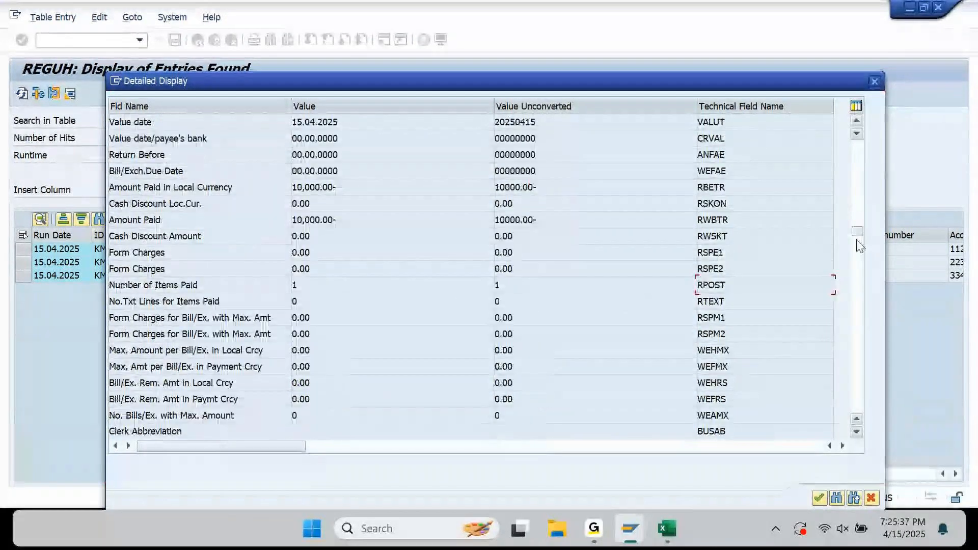
left_click(161, 219)
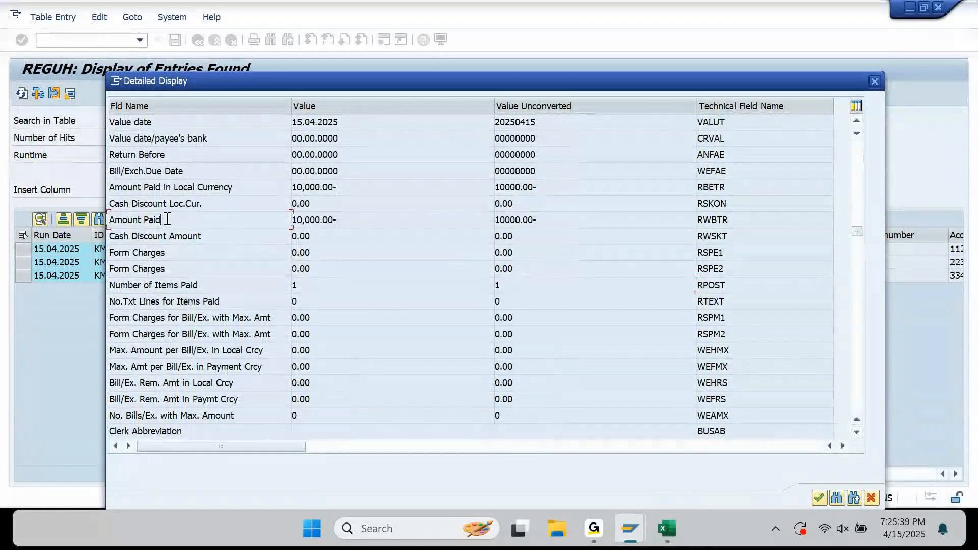
left_click(559, 220)
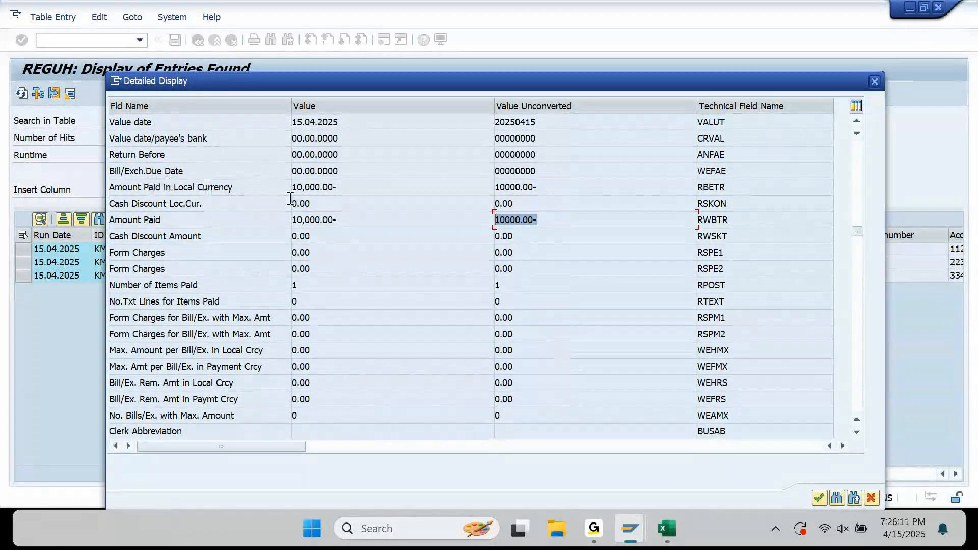
left_click(563, 193)
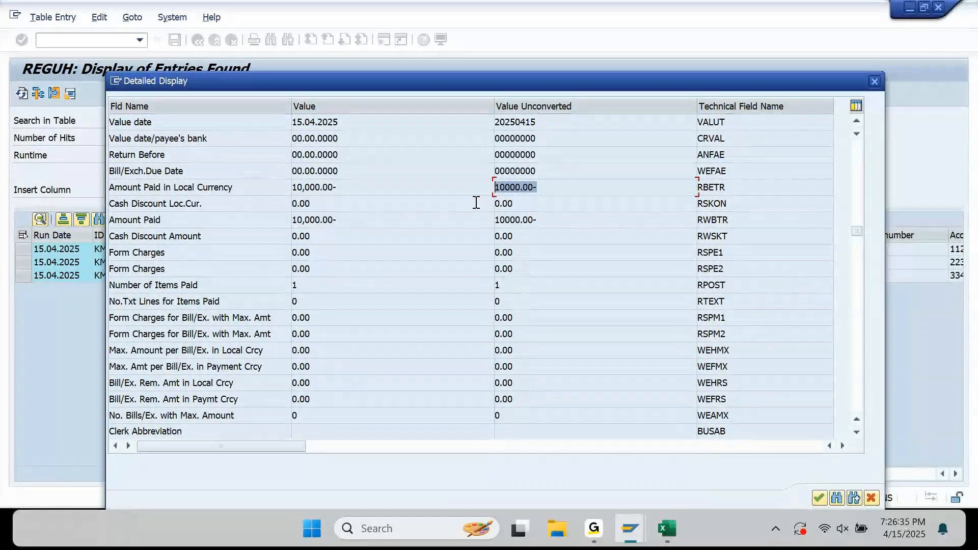
left_click_drag(235, 187, 116, 187)
left_click_drag(352, 187, 280, 206)
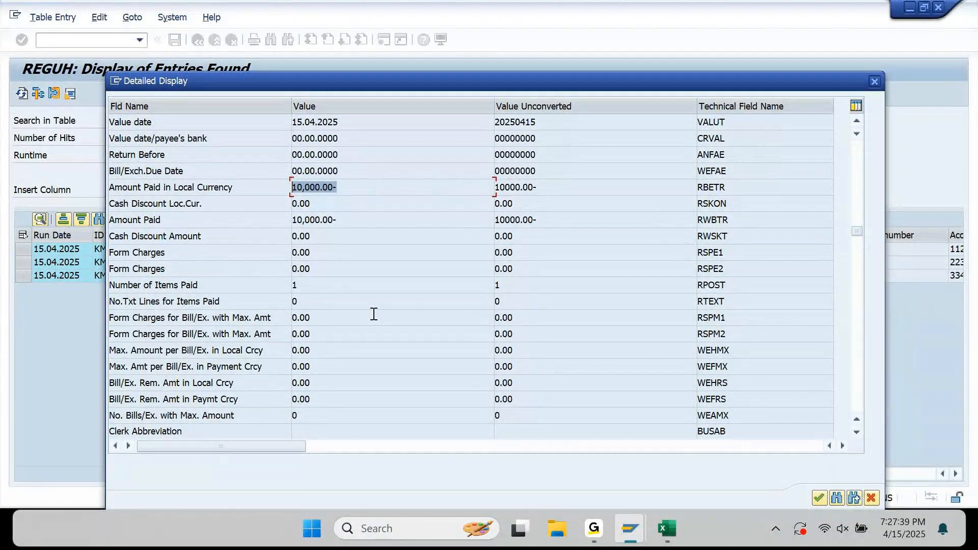
left_click(594, 529)
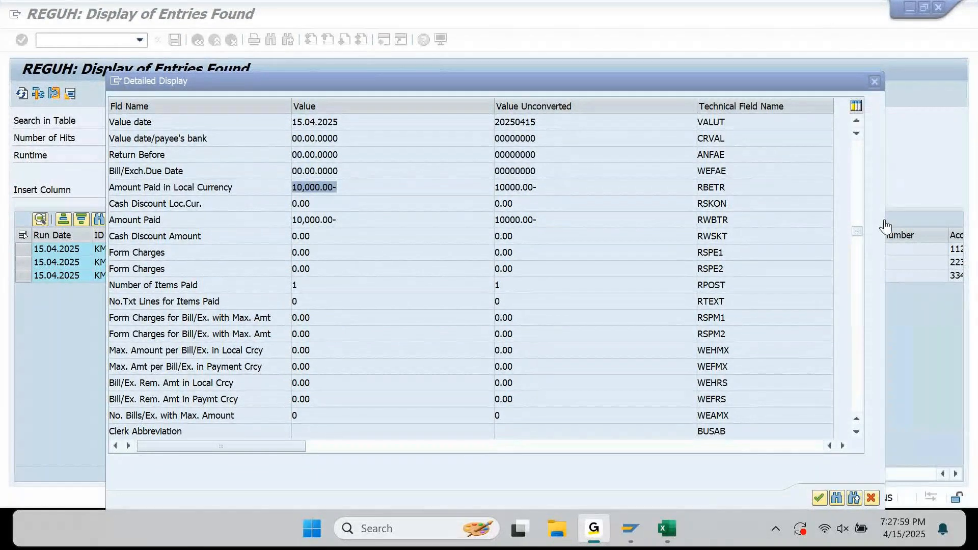
left_click(894, 15)
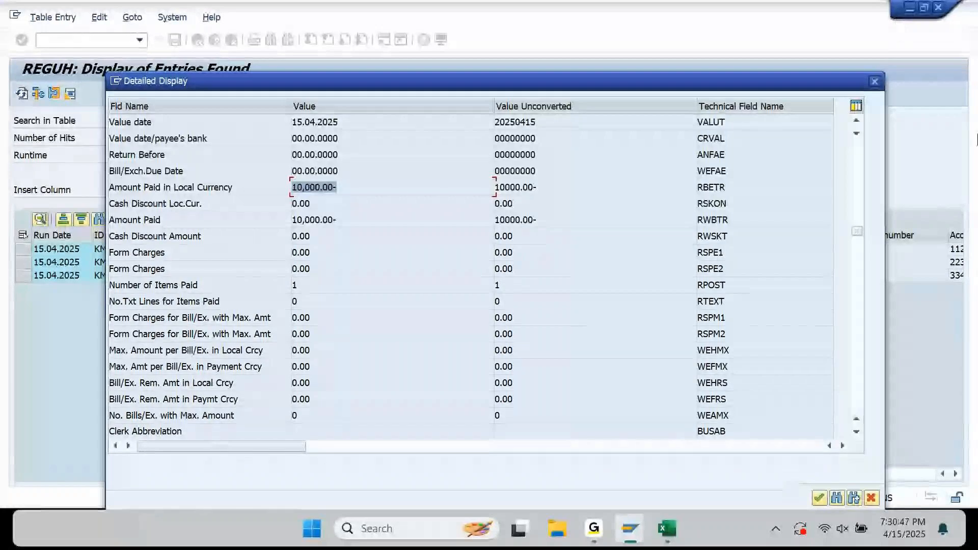
Bring back the REGUH detail window and select the technical name RWBTR.
left_click(667, 528)
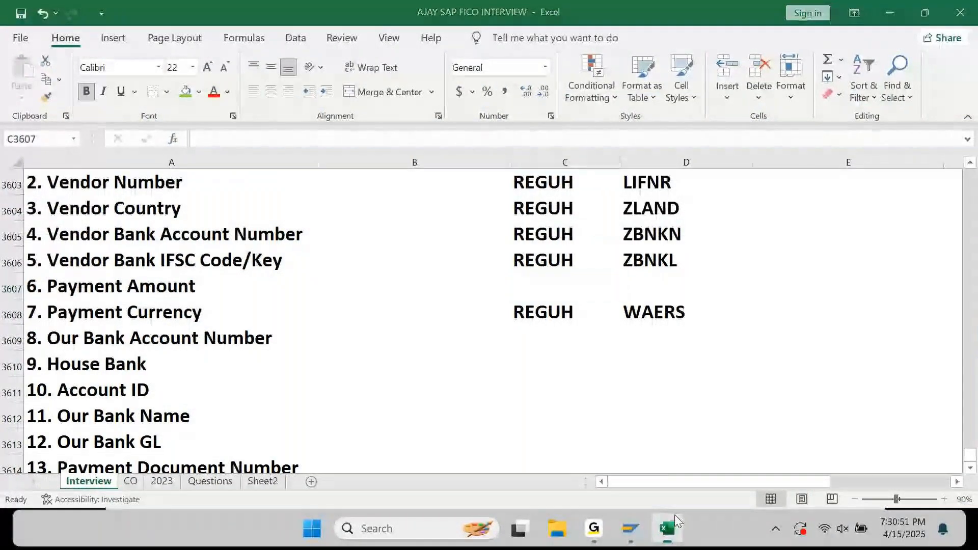
left_click(631, 528)
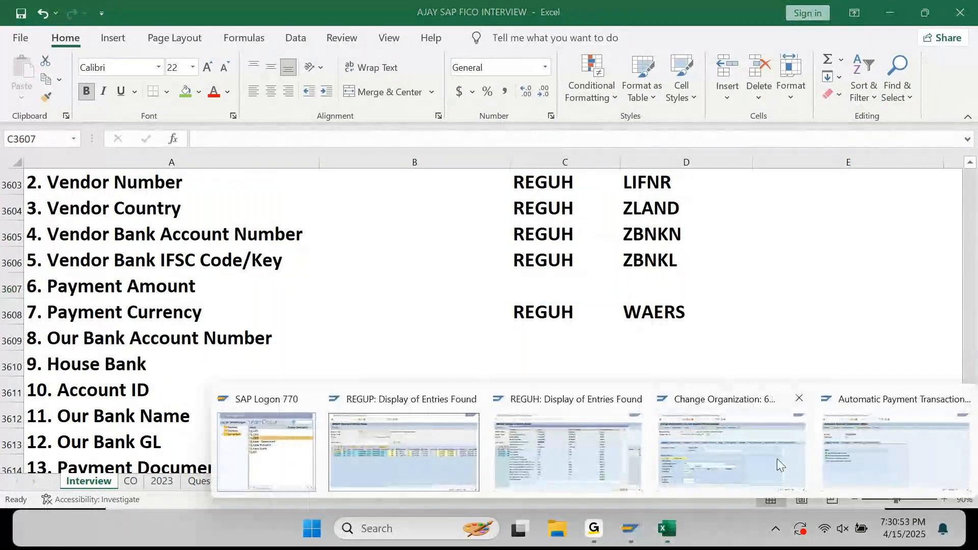
left_click(604, 466)
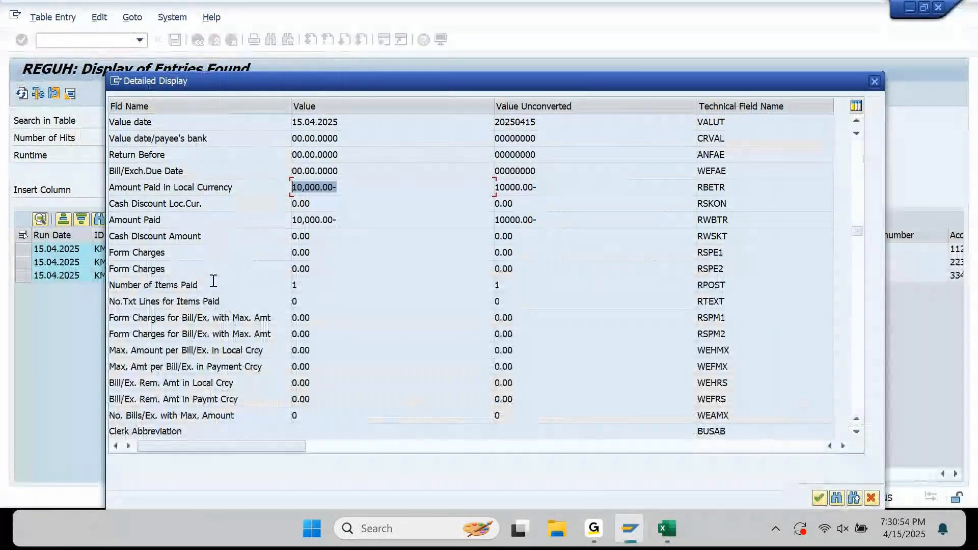
scroll(324, 308, "down", 1)
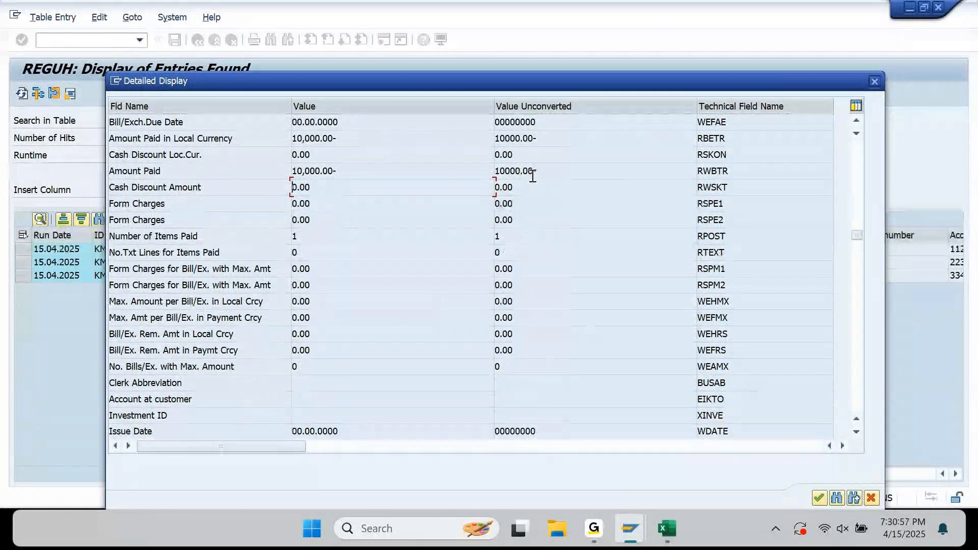
left_click(742, 171)
left_click_drag(743, 171, 664, 182)
key("ctrl+c")
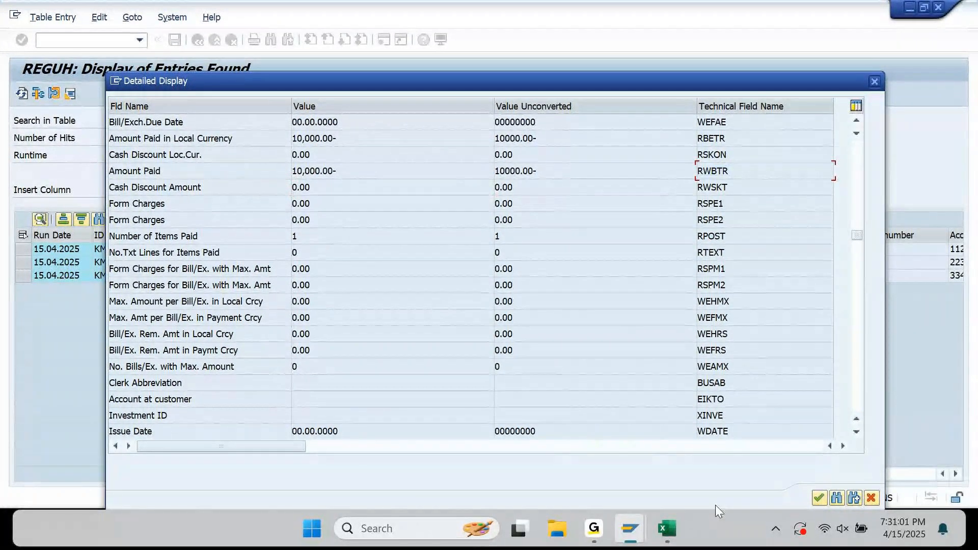
Paste RWBTR into D3607 and fill REGUH down into C3607 for 6. Payment Amount.
left_click(667, 530)
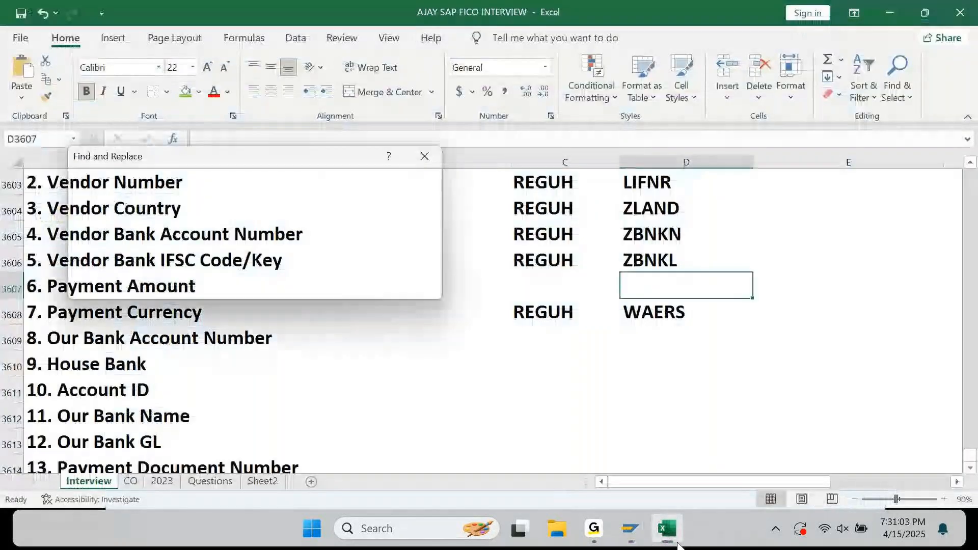
key("Escape")
key("ctrl+v")
key("Left")
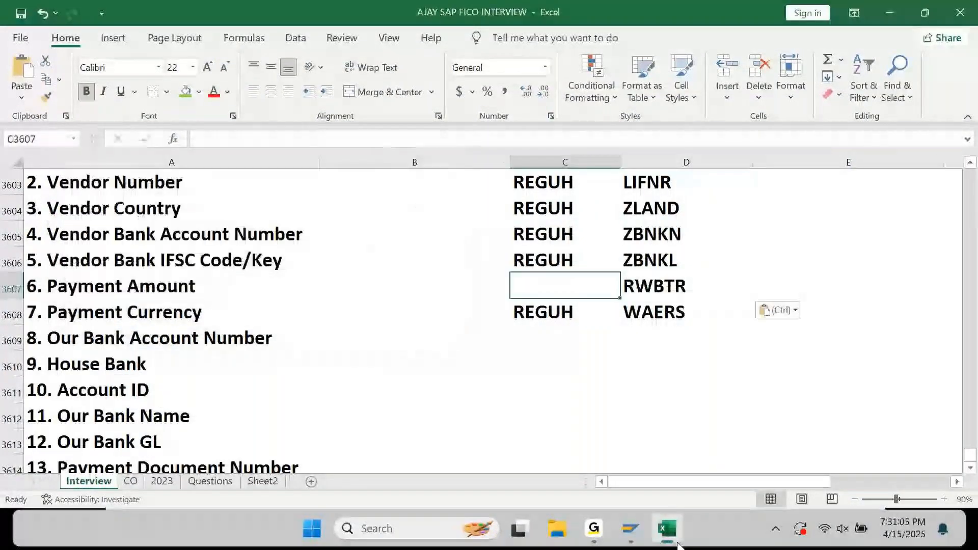
key("ctrl+d")
key("Down")
key("Down")
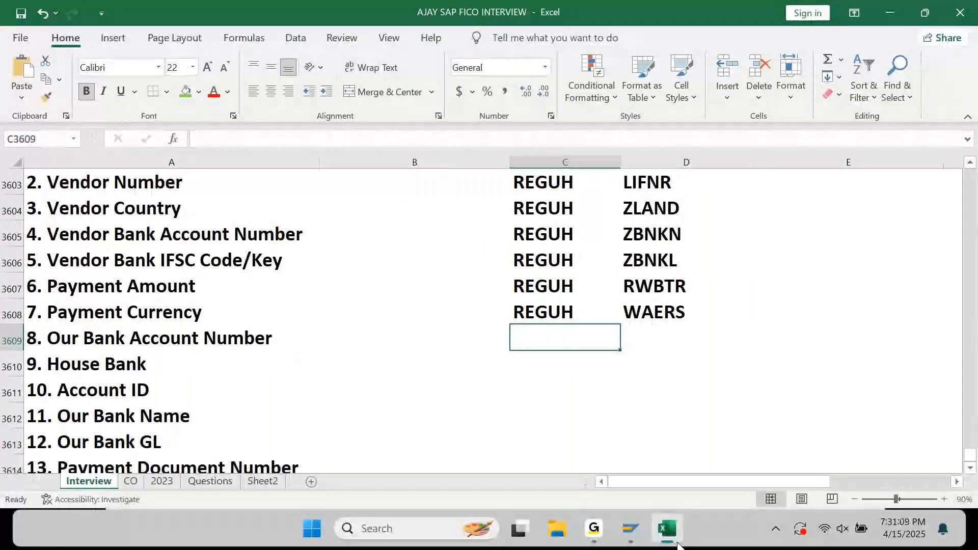
left_click(634, 536)
Page down the REGUH fields, marking Local Currency 2 amount 117.30- and exchange rate /85.25100.
left_click(564, 445)
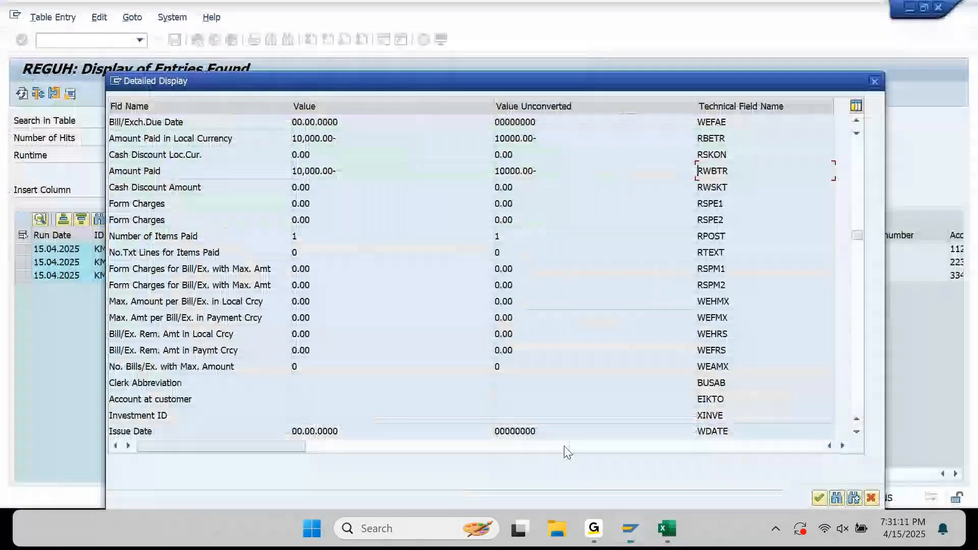
scroll(560, 329, "down", 3)
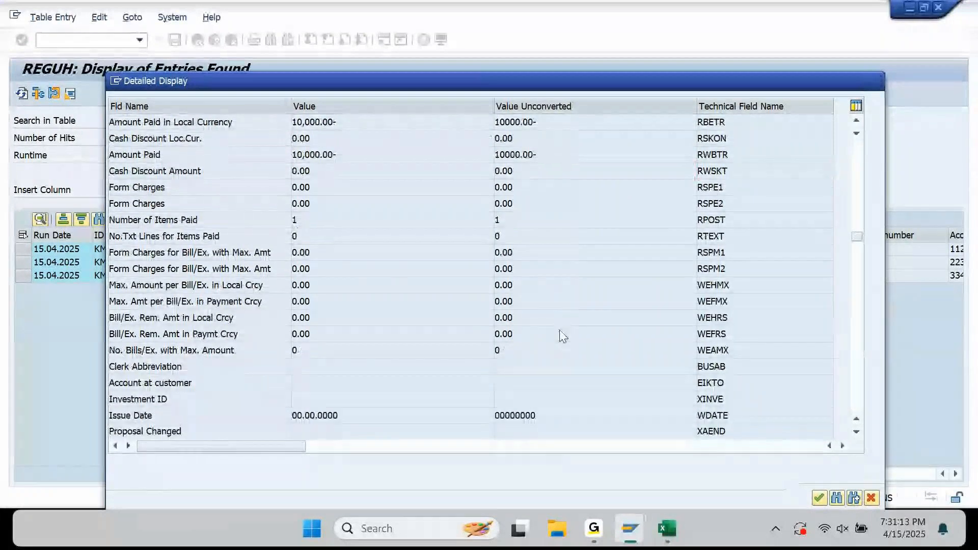
scroll(773, 213, "down", 3)
left_click(858, 317)
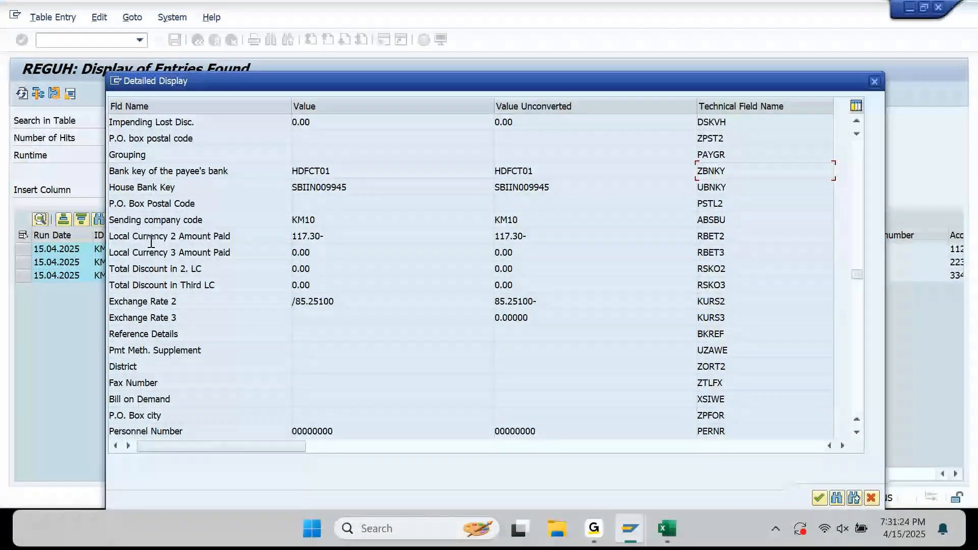
left_click_drag(330, 236, 291, 236)
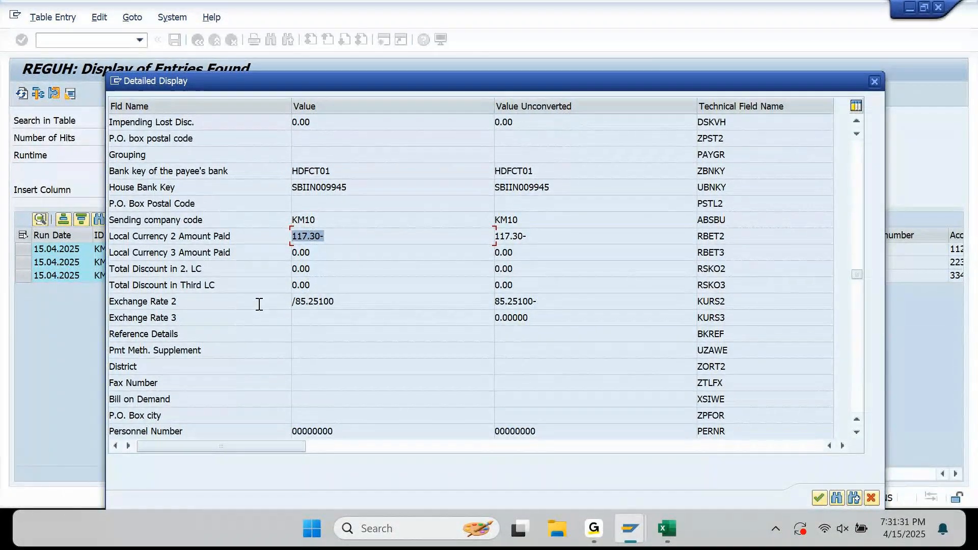
left_click_drag(342, 300, 274, 311)
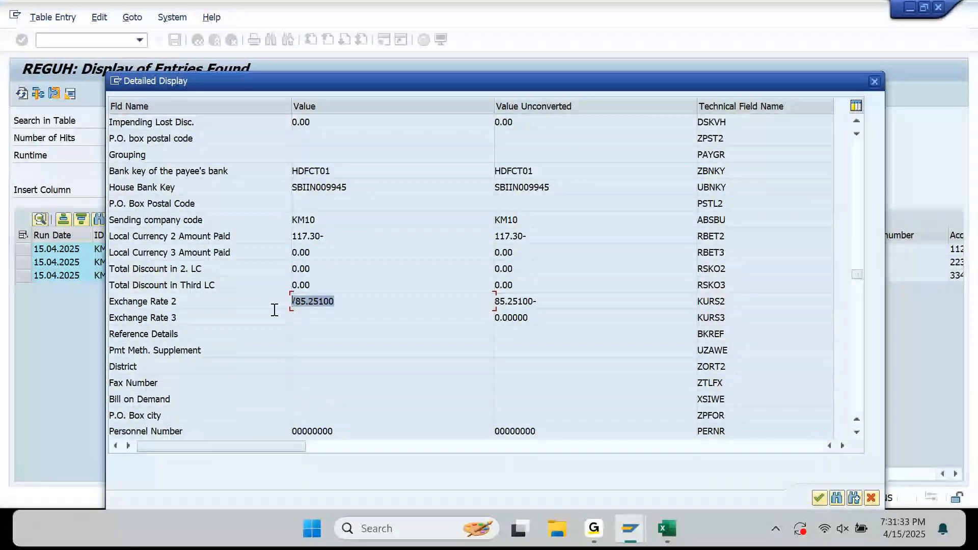
Copy the Account holder technical name KOINH and return to the Excel workbook.
left_click(857, 308)
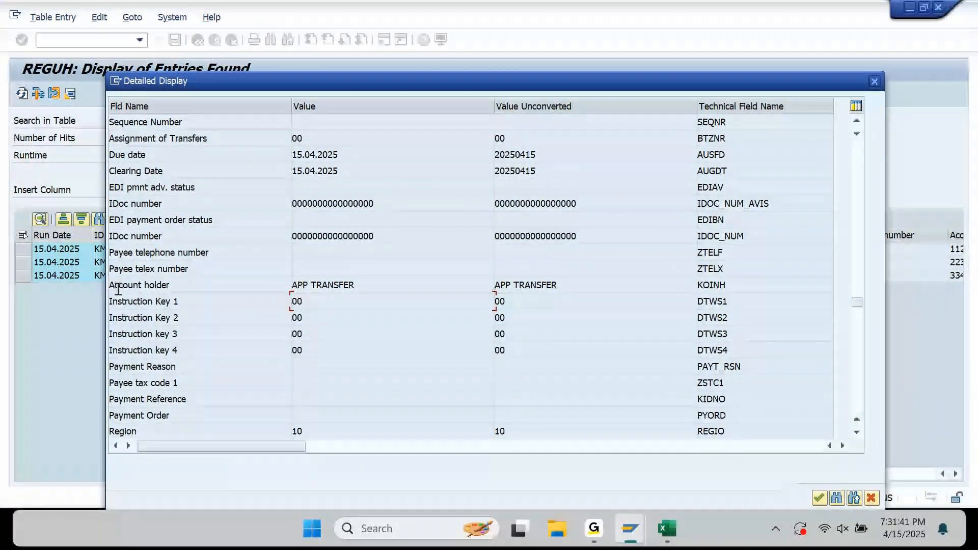
left_click_drag(746, 284, 657, 293)
key("ctrl+c")
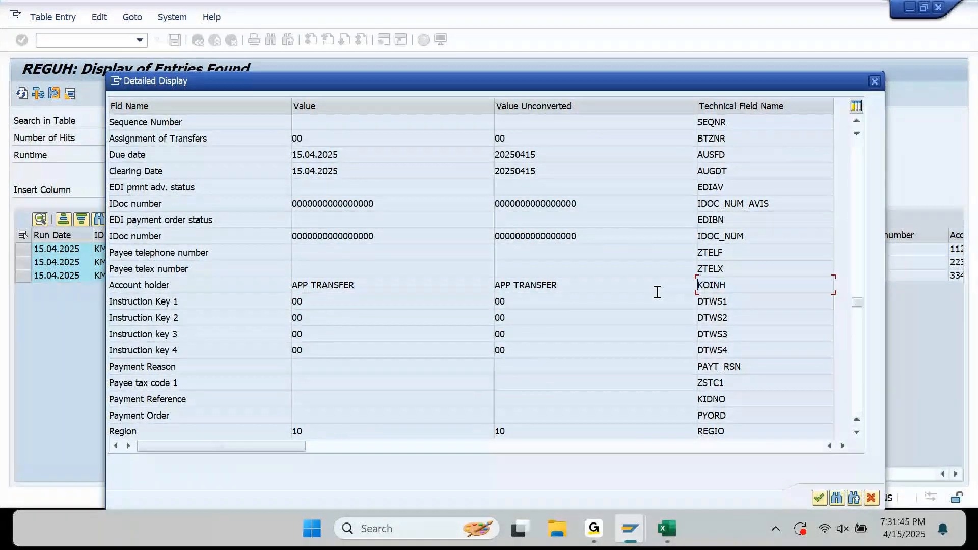
left_click(657, 541)
key("Up")
key("Left")
key("Left")
Review the existing mappings, e.g. 1. Vendor Name as REGUH/ZNME1, down to item 13.
key("Up")
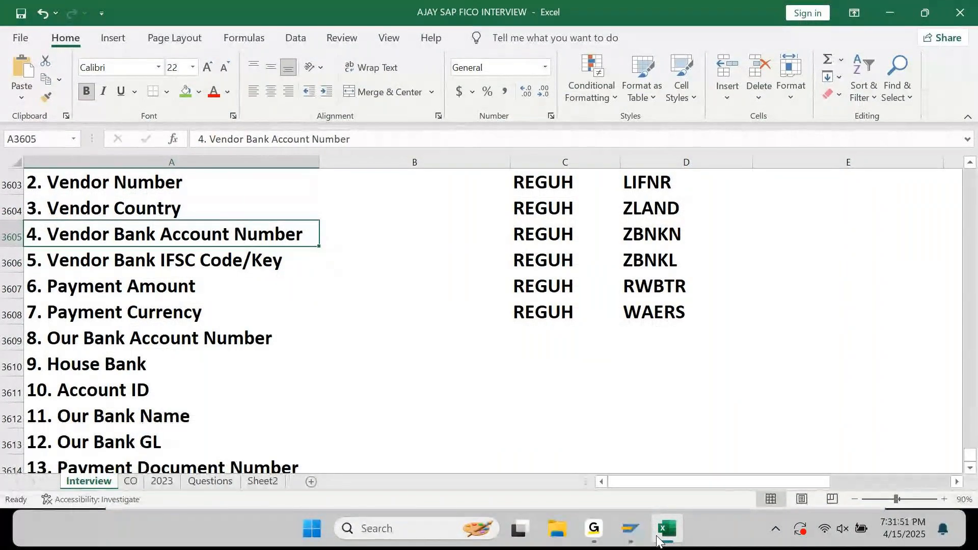
key("Up")
key("Up")
key("Up")
key("Down")
key("Down")
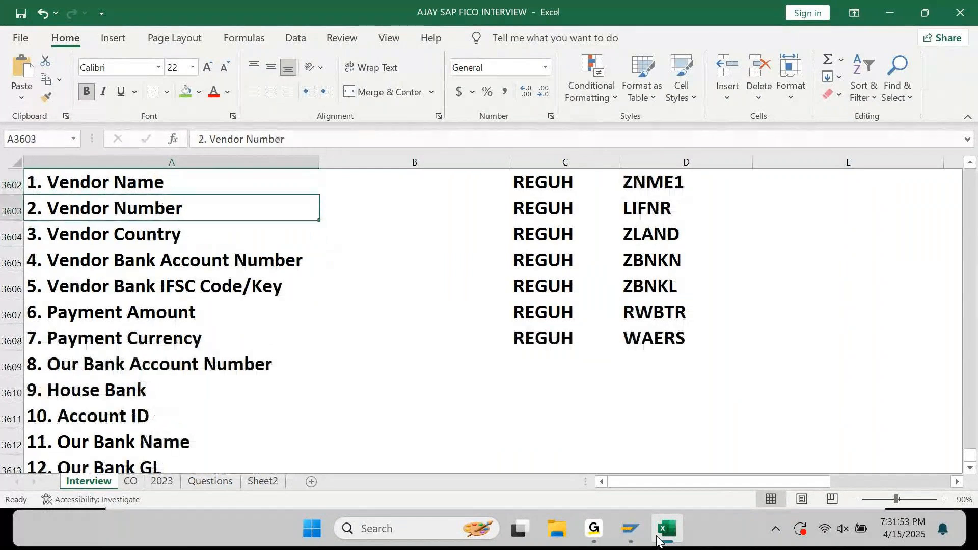
key("Down")
key("Down")
key("Down")
key("Down")
key("Down")
key("Up")
key("Up")
key("Up")
key("Up")
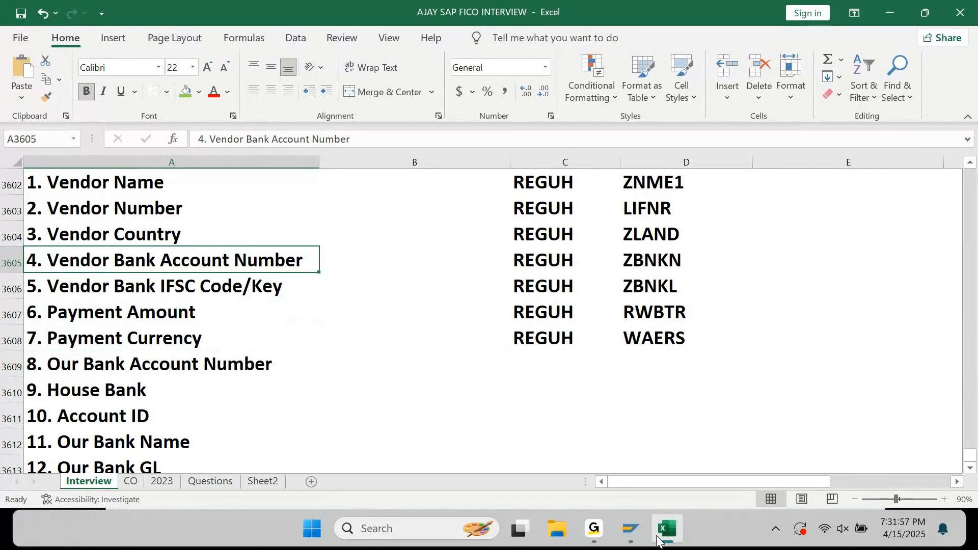
key("Up")
key("Up")
key("Up")
key("Right")
key("Right")
key("Right")
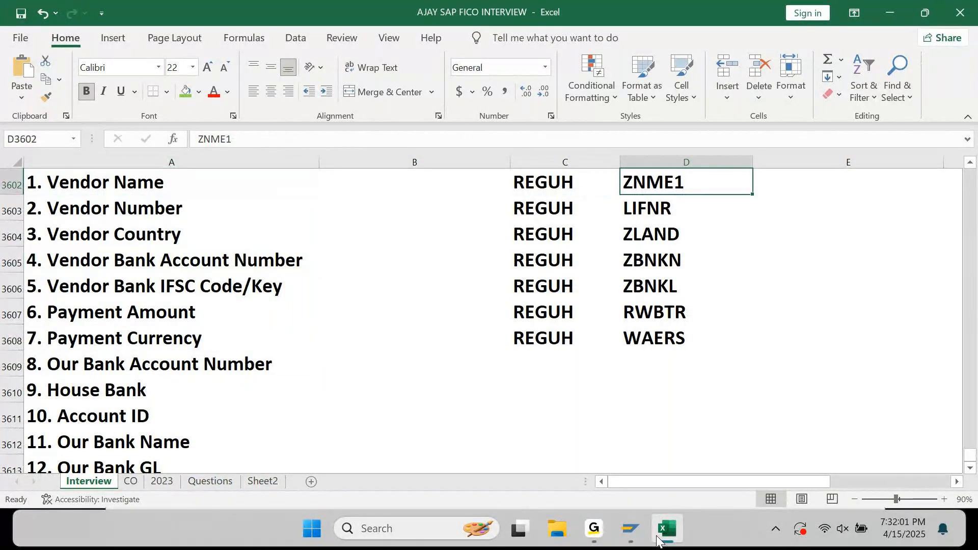
key("Left")
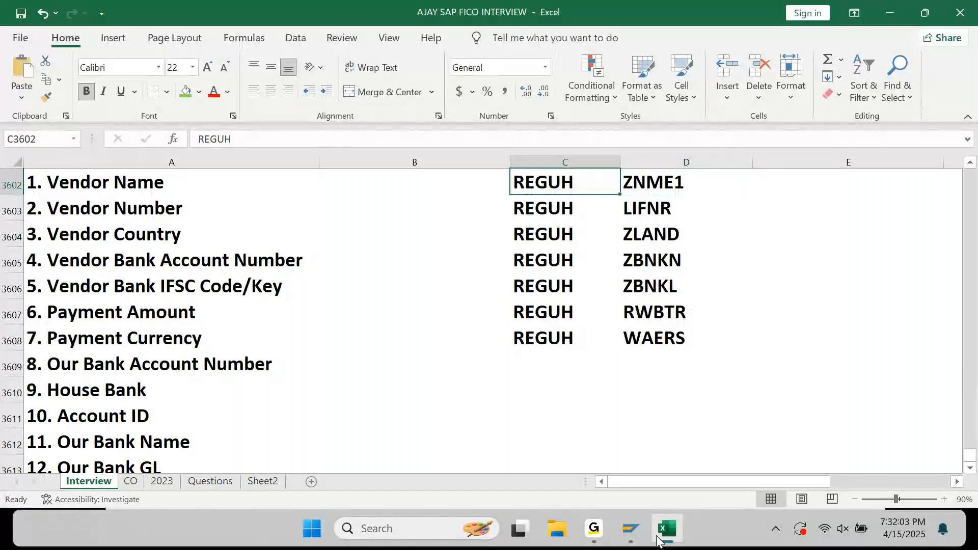
key("Down")
key("Left")
key("Left")
key("Down")
key("Down")
key("Up")
key("Up")
key("Up")
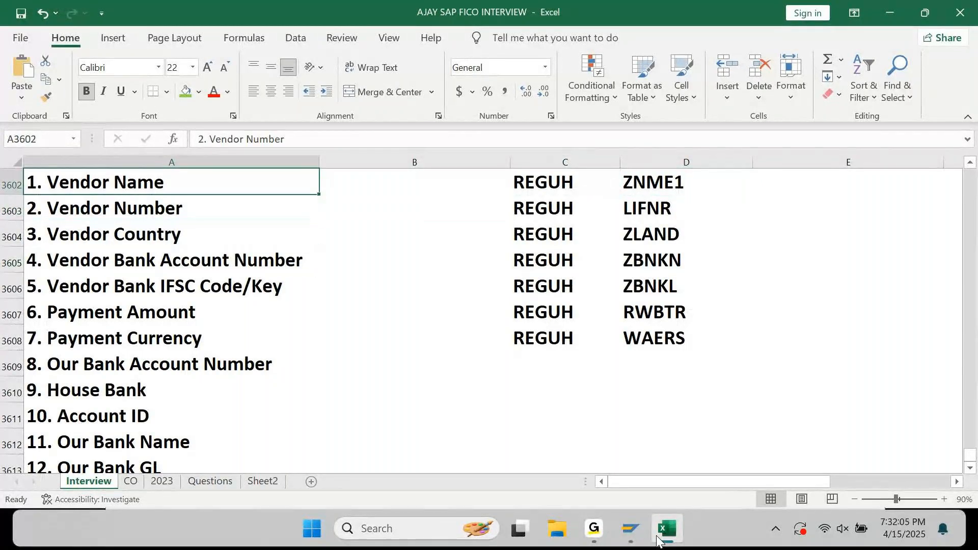
key("Up")
key("Down")
key("Down")
key("ctrl+Down")
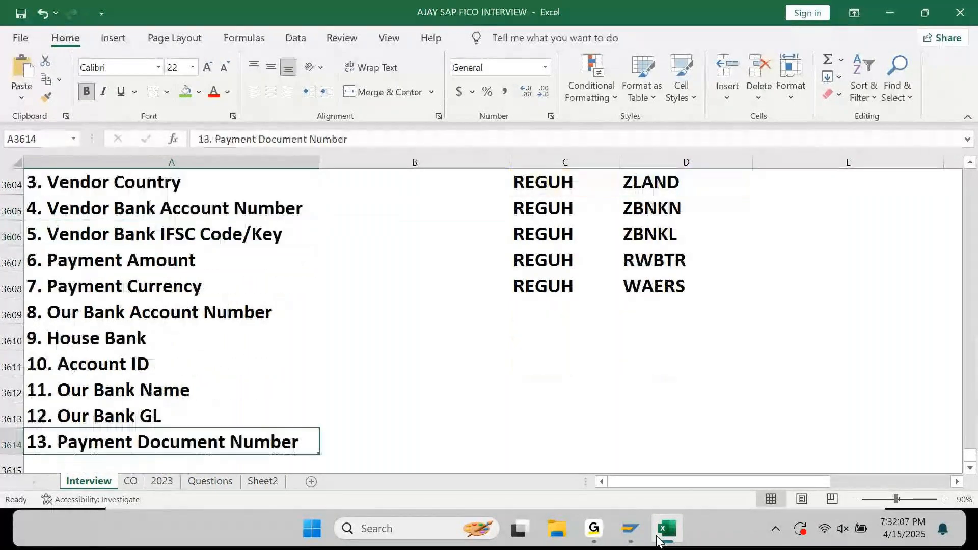
Add row '14. Vendor Bank Account Holder Name' with technical field KOINH.
key("Down")
key("Right")
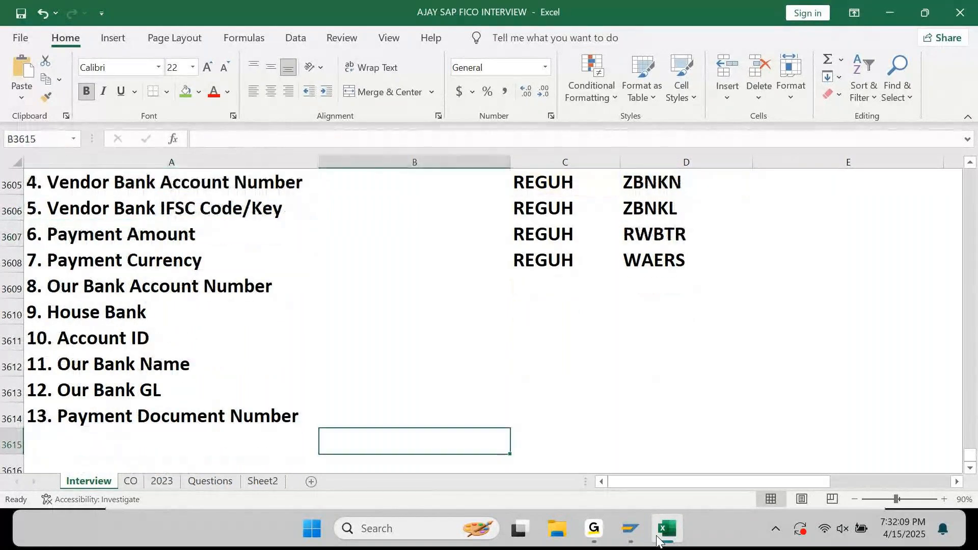
key("Right")
key("Right")
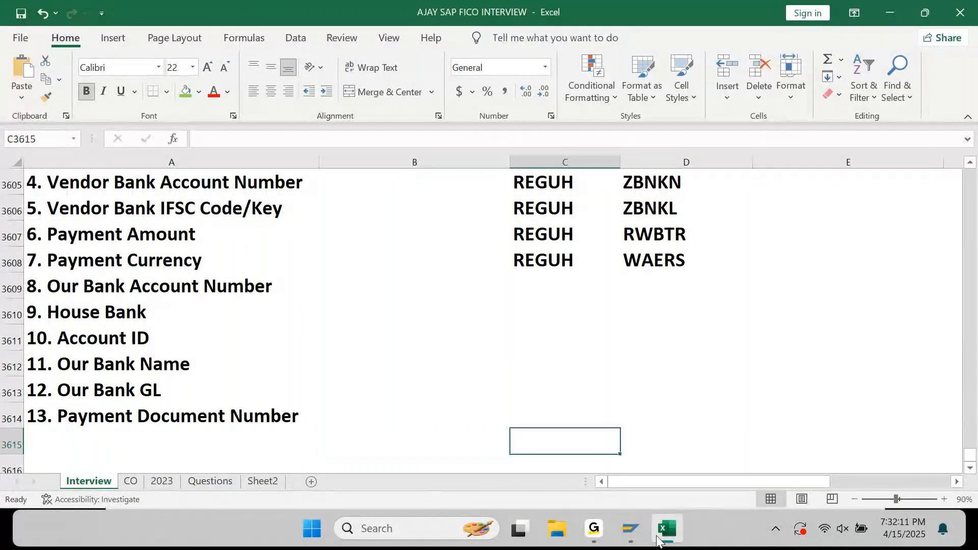
key("ctrl+v")
key("Home")
type("1")
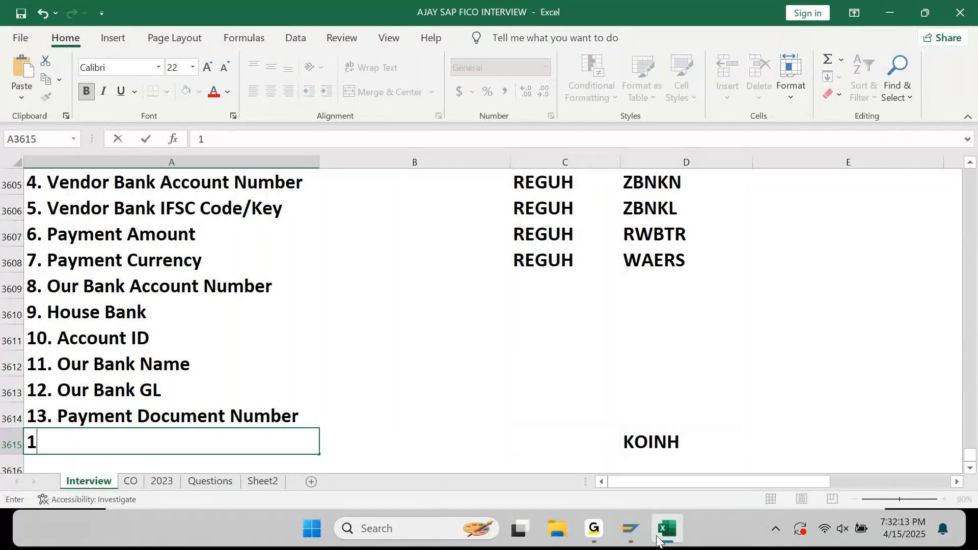
type("4. Account")
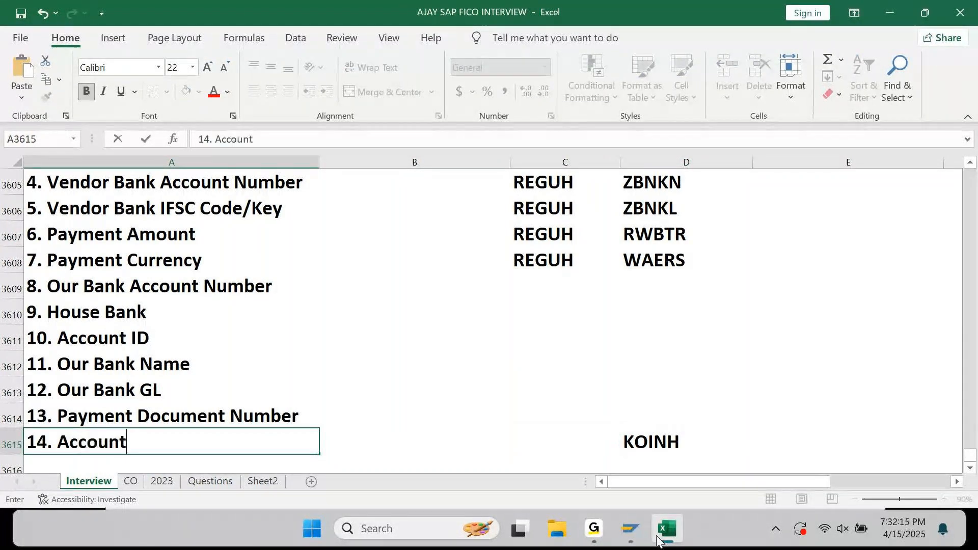
type(" Holder Name")
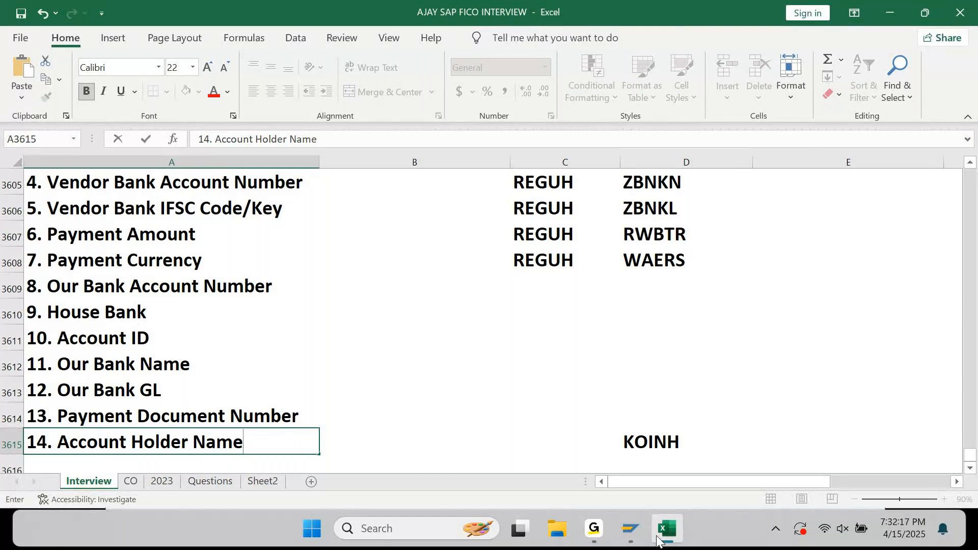
key("ctrl+Left")
key("ctrl+Left")
type("Vendot")
key("BackSpace")
key("BackSpace")
type("r Bank")
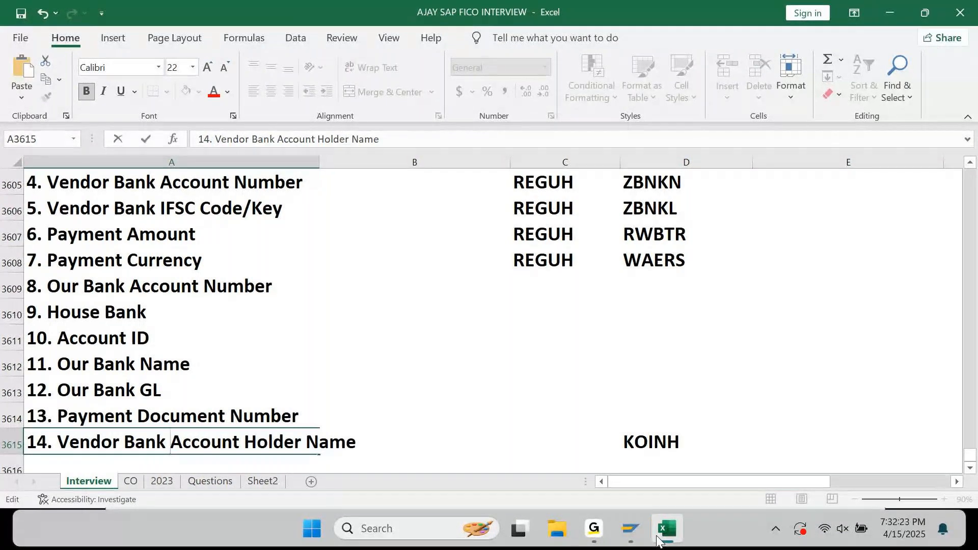
key("Return")
Copy table name REGUH into the table cell of item 14.
key("Up")
key("ctrl+Up")
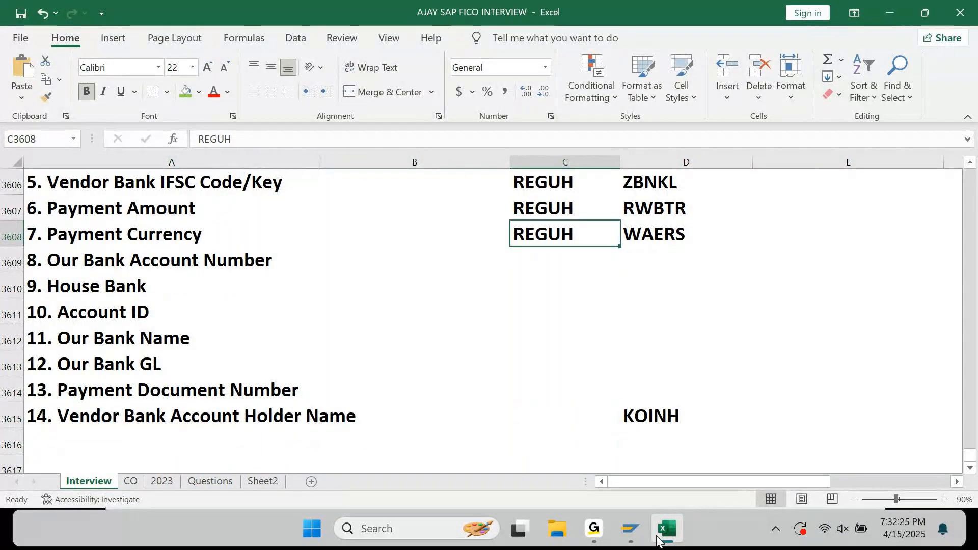
key("ctrl+c")
key("Right")
key("ctrl+Down")
key("Left")
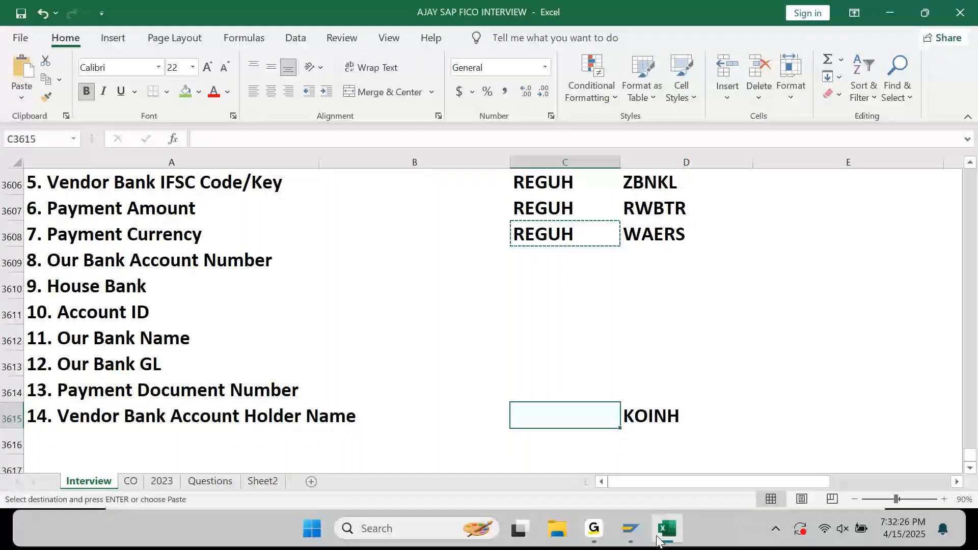
key("Return")
key("ctrl+Up")
key("Down")
key("Left")
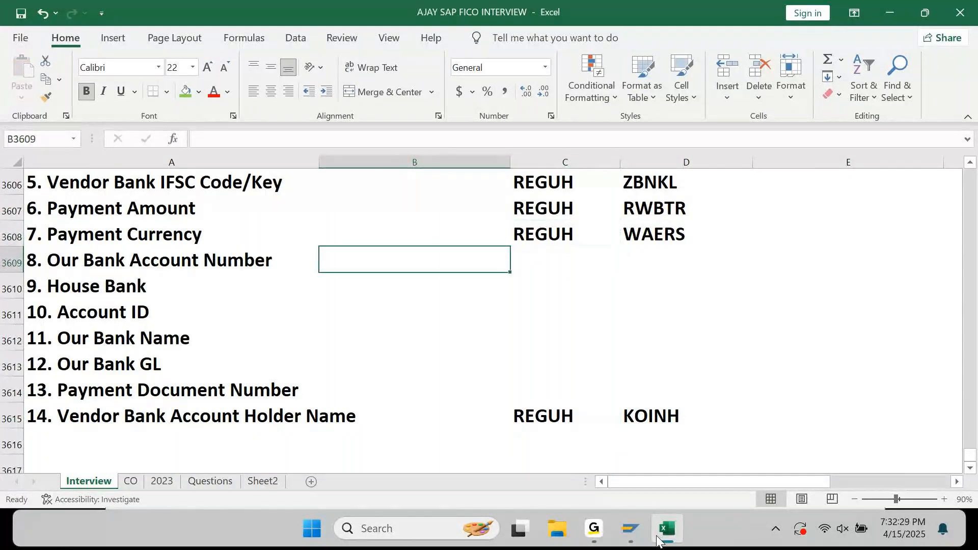
Page through the REGUH entry details and select the House Bank Key value.
left_click(657, 537)
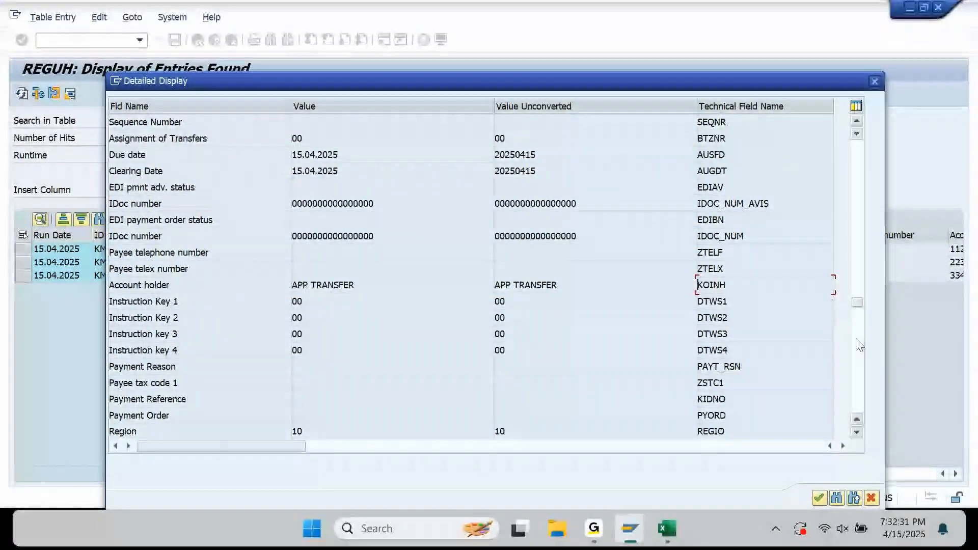
scroll(860, 345, "down", 10)
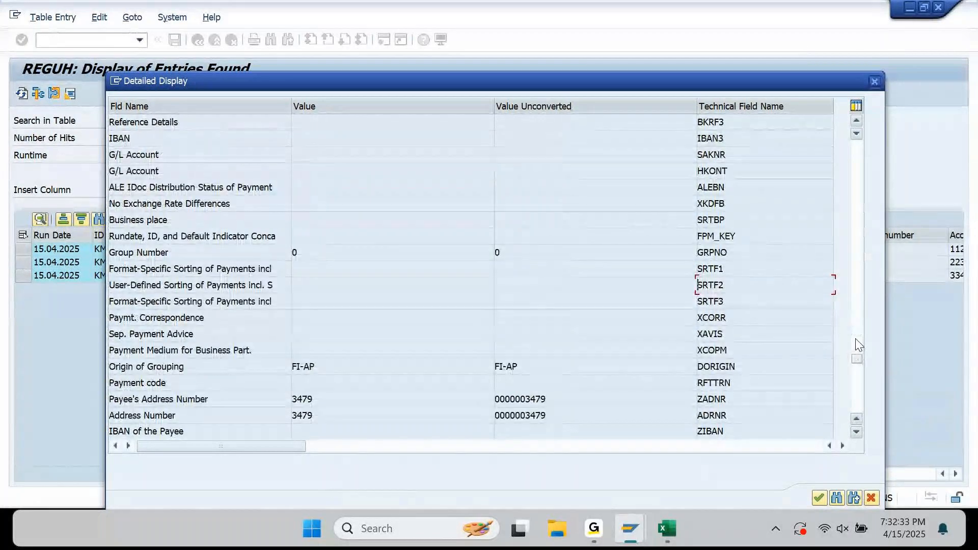
left_click(858, 405)
left_click(859, 308)
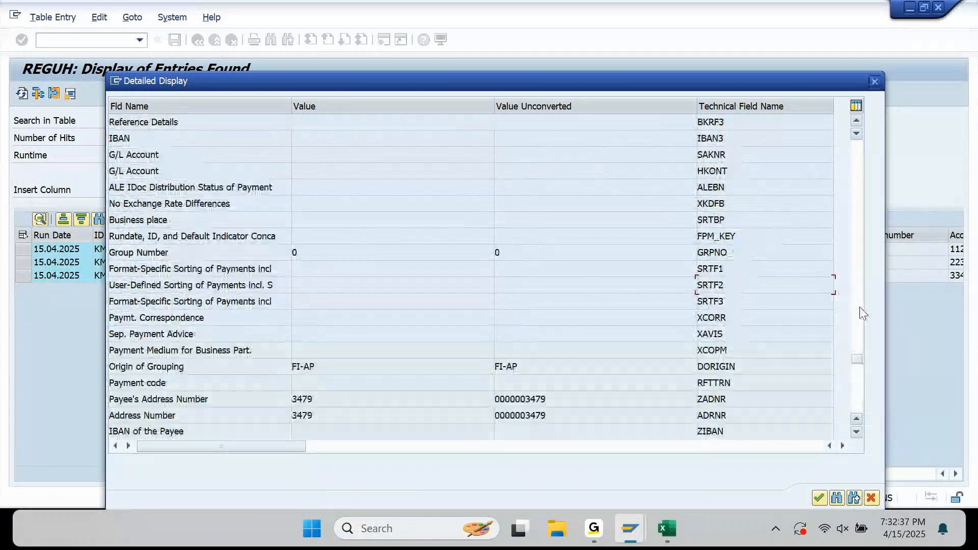
left_click(858, 312)
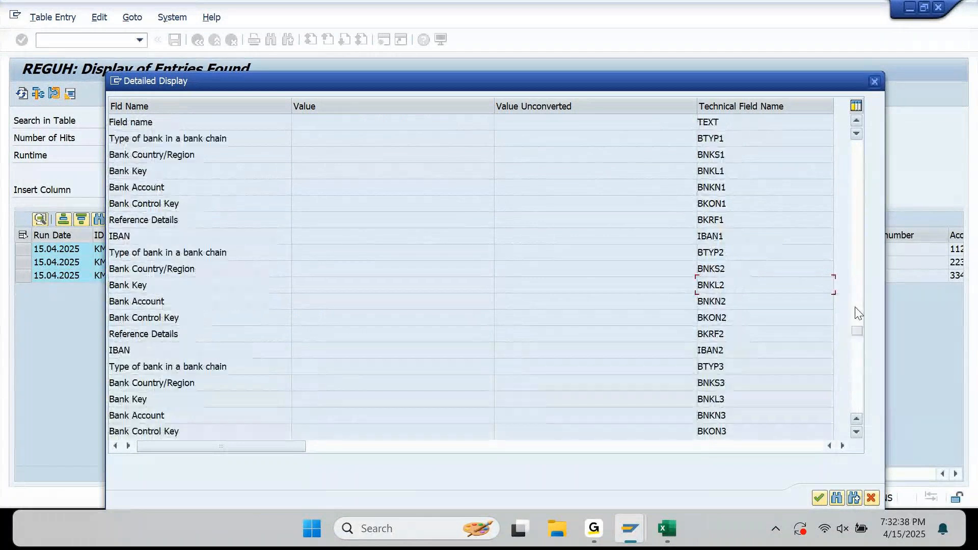
left_click(857, 272)
left_click(858, 261)
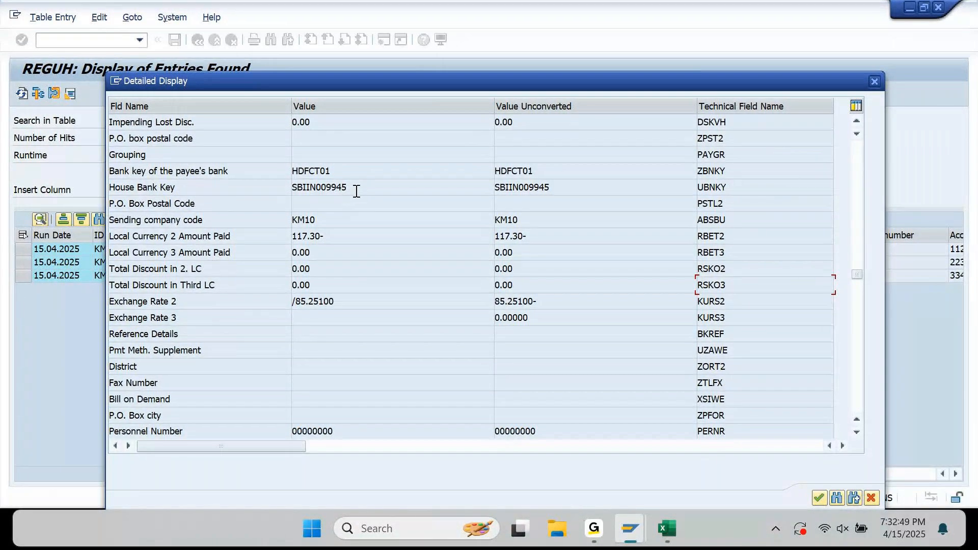
left_click_drag(356, 192, 297, 205)
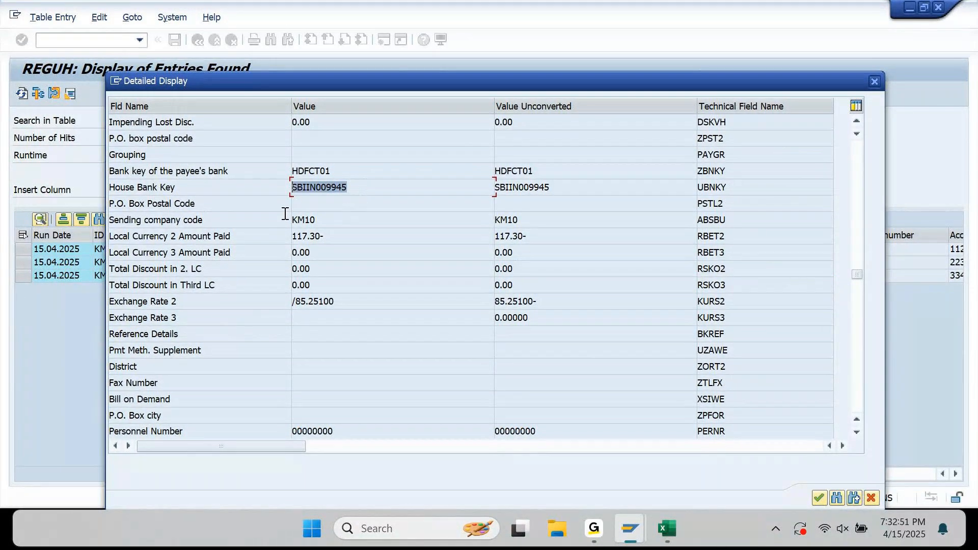
Close the detailed entry view to return to the list of 3 payments.
left_click(857, 120)
left_click(857, 120)
left_click(858, 120)
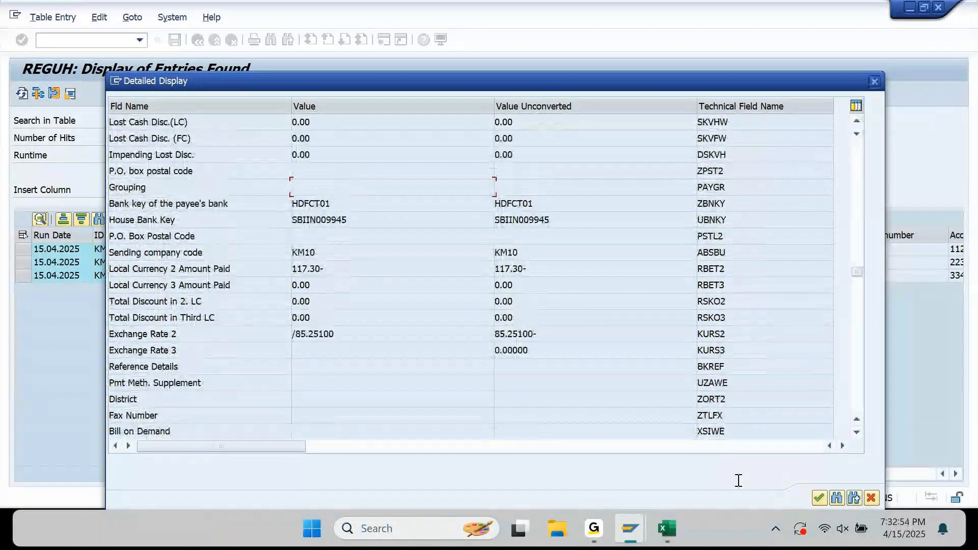
left_click(875, 82)
Look up the Our account number field's technical name UBKNT via F1 technical information.
left_click(834, 248)
key("Right")
key("Right")
key("Right")
key("Right")
key("Right")
key("Right")
key("Right")
key("Right")
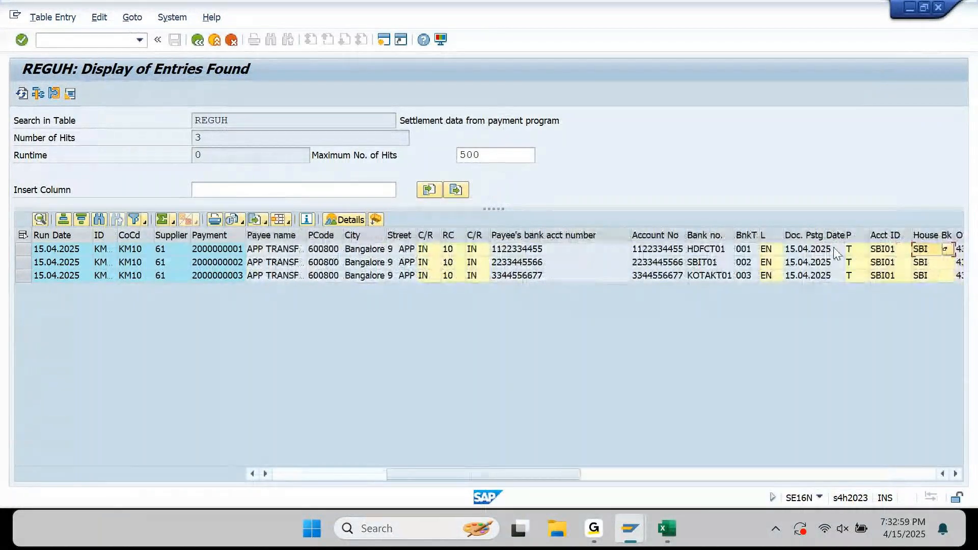
key("Right")
key("Right")
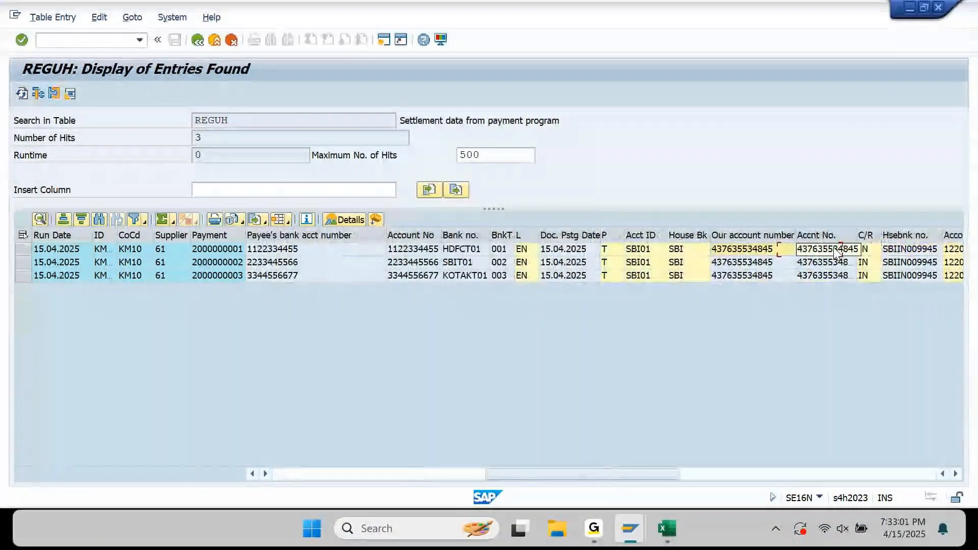
left_click(735, 253)
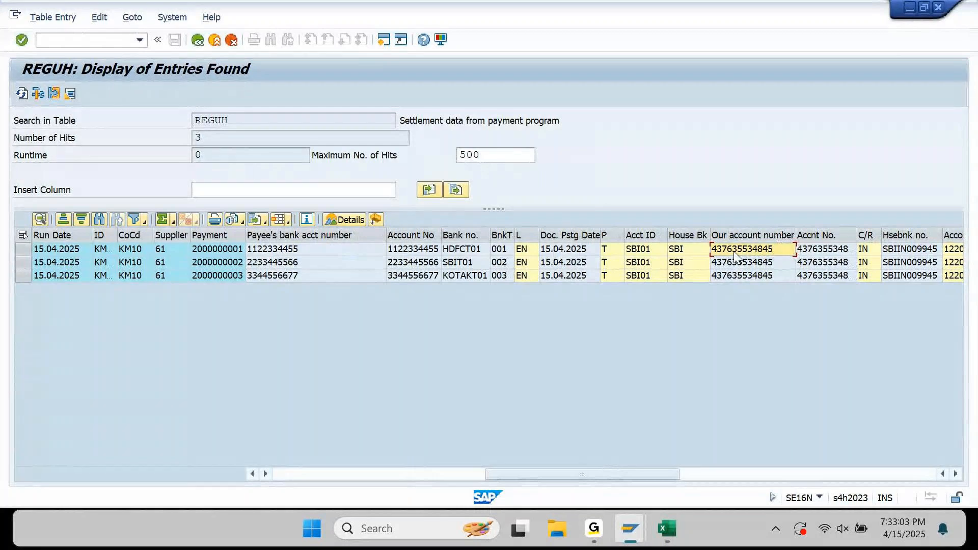
key("F1")
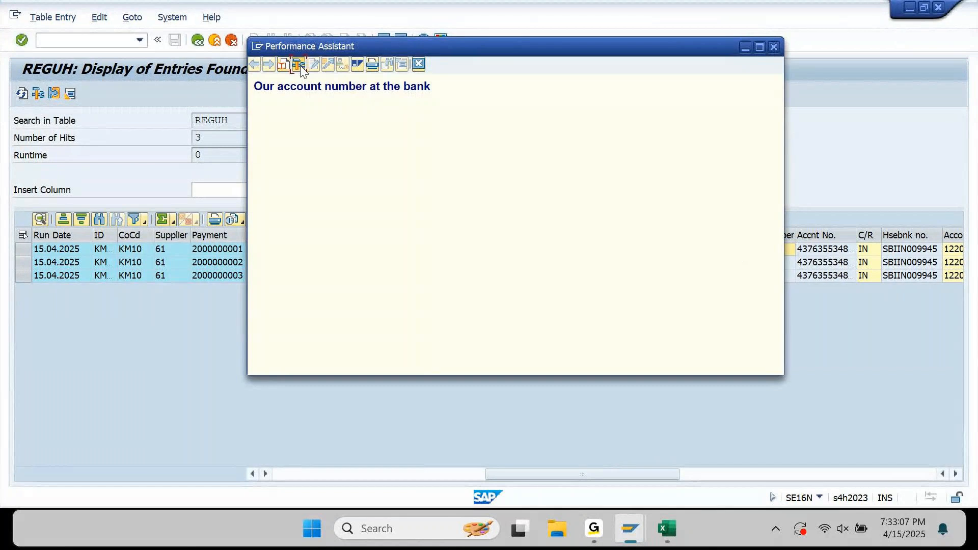
left_click(300, 64)
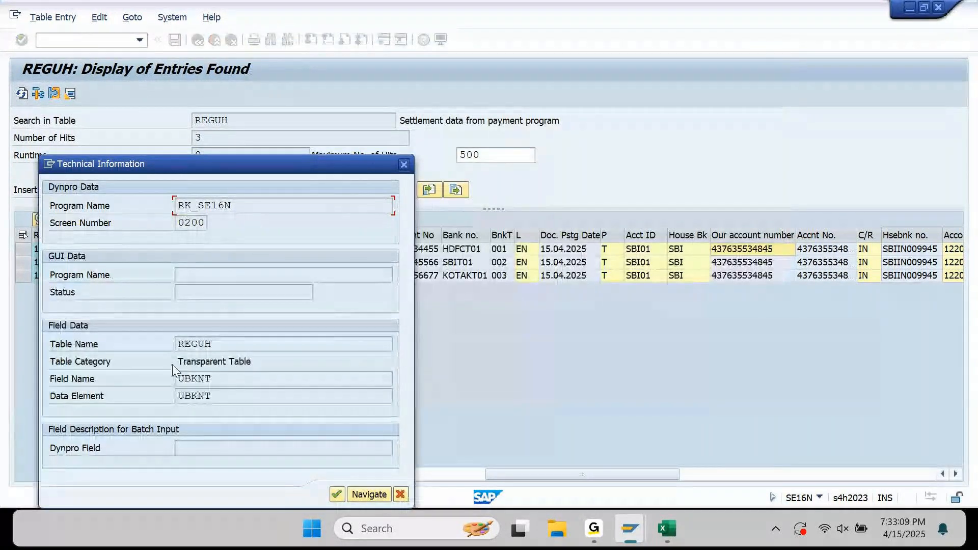
left_click_drag(219, 383, 143, 387)
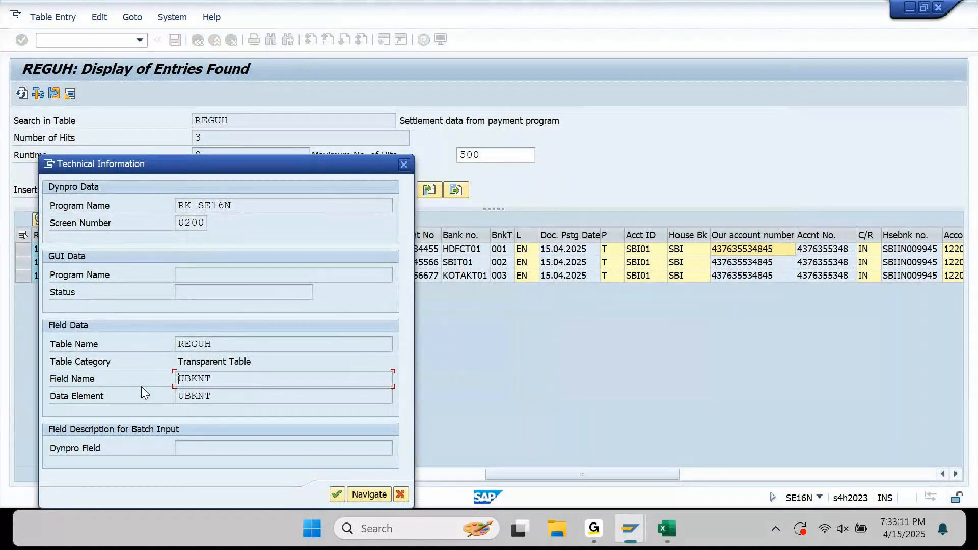
Enter UBKNT in D3609 and REGUH in C3609 for 8. Our Bank Account Number.
left_click(668, 533)
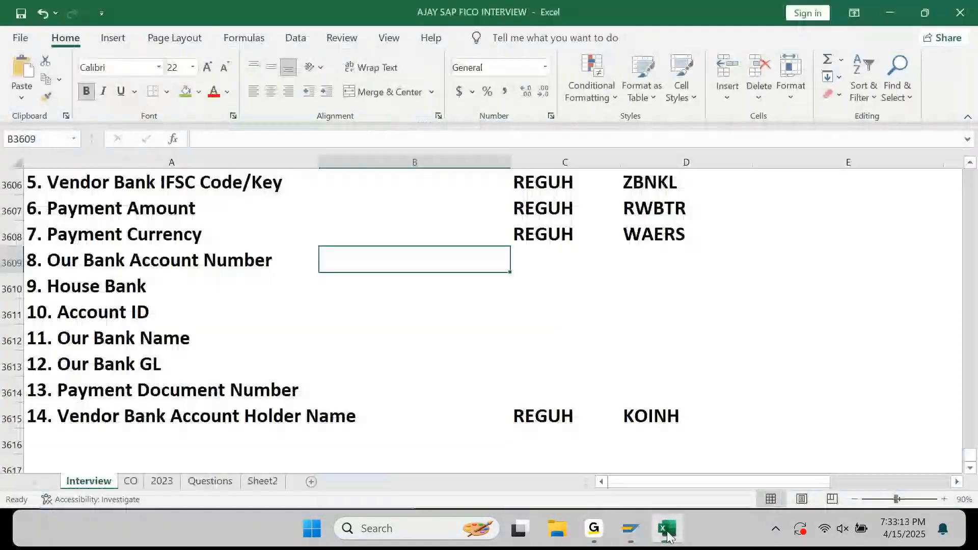
key("Right")
key("Right")
key("ctrl+v")
key("Left")
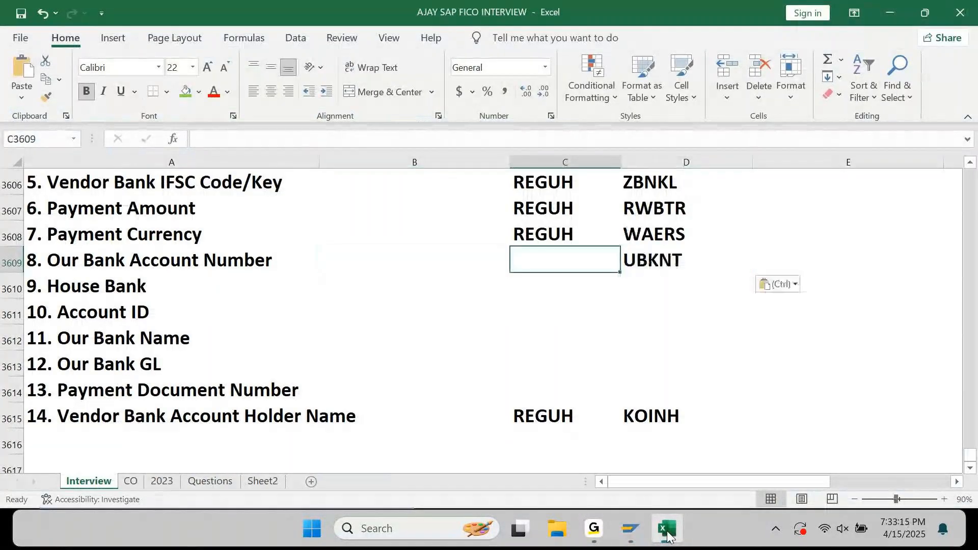
type("REGUH")
key("Return")
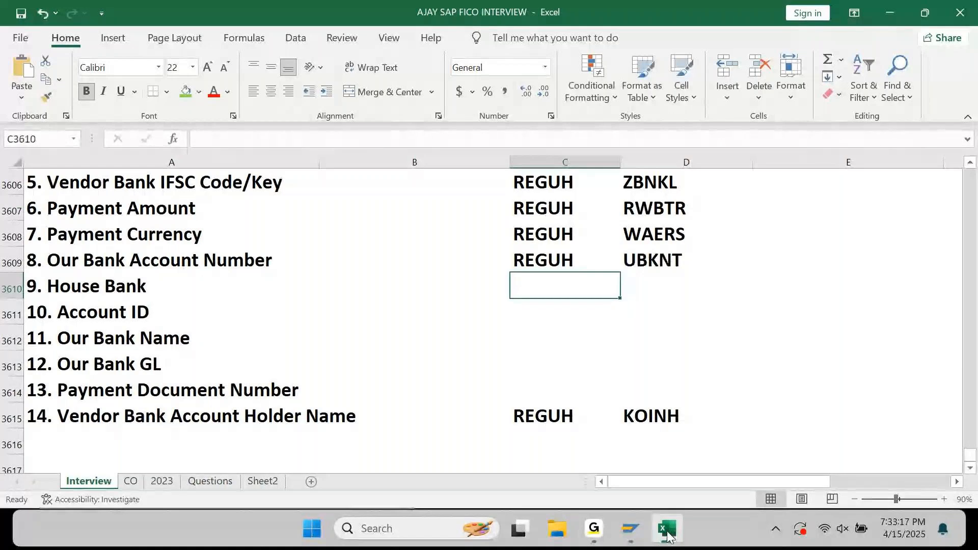
left_click(667, 531)
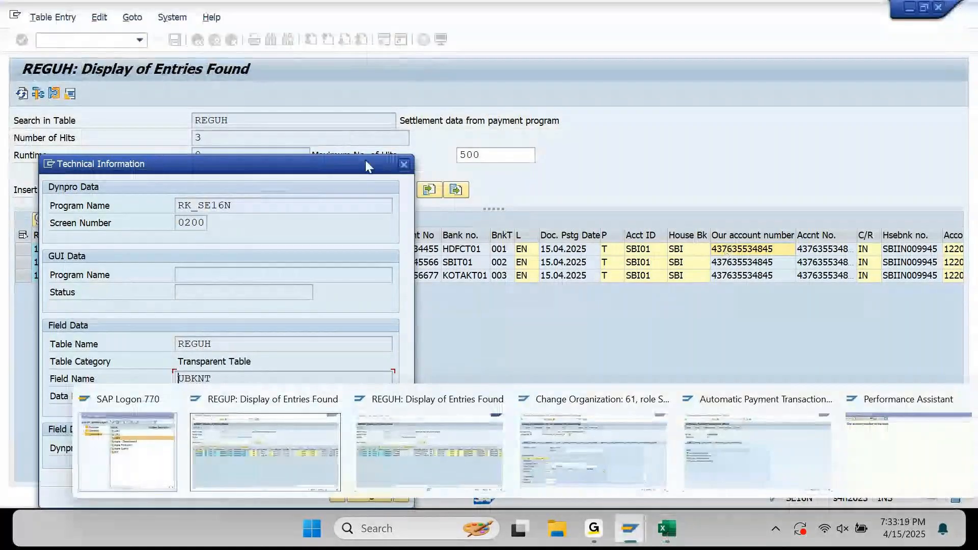
Close the help windows, open the first payment's detailed display and search its fields for 'house bank'.
left_click(404, 164)
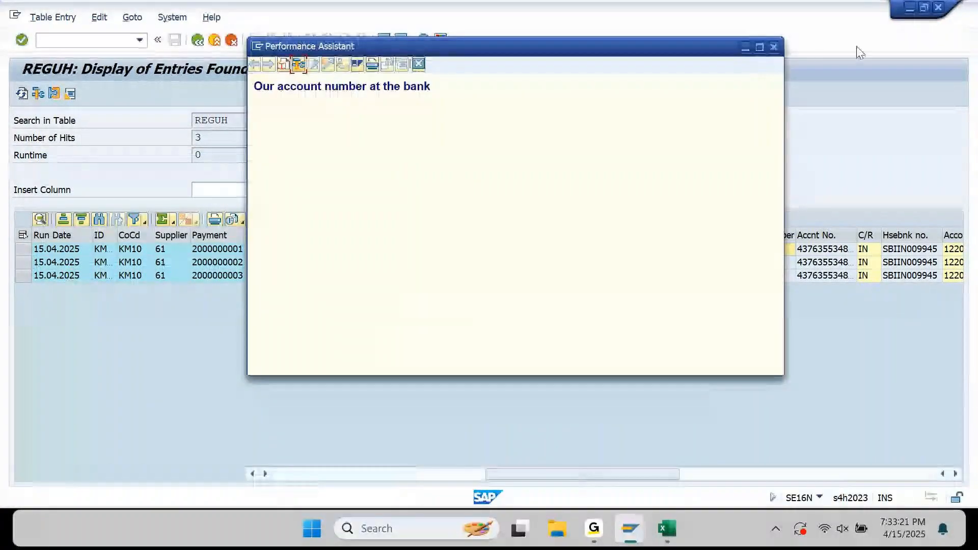
left_click(774, 47)
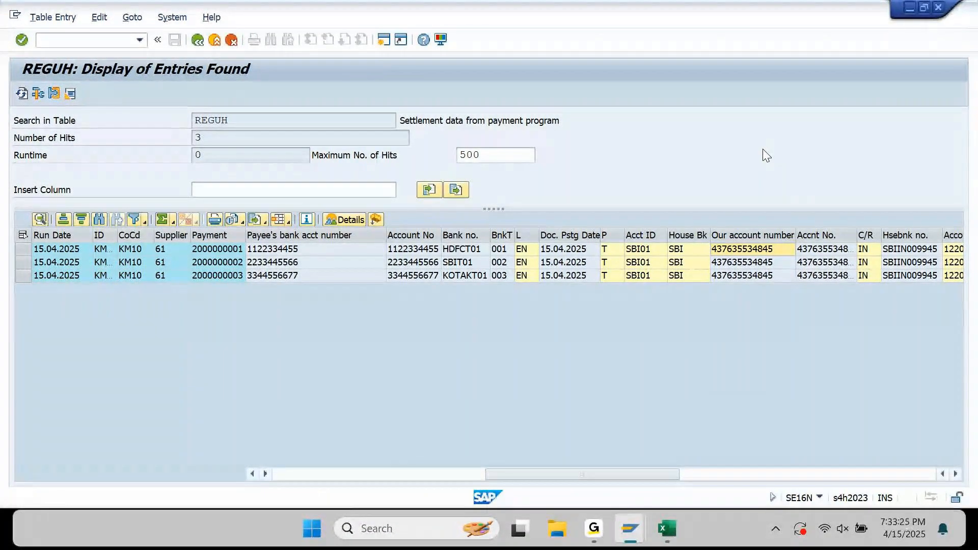
double_click(685, 249)
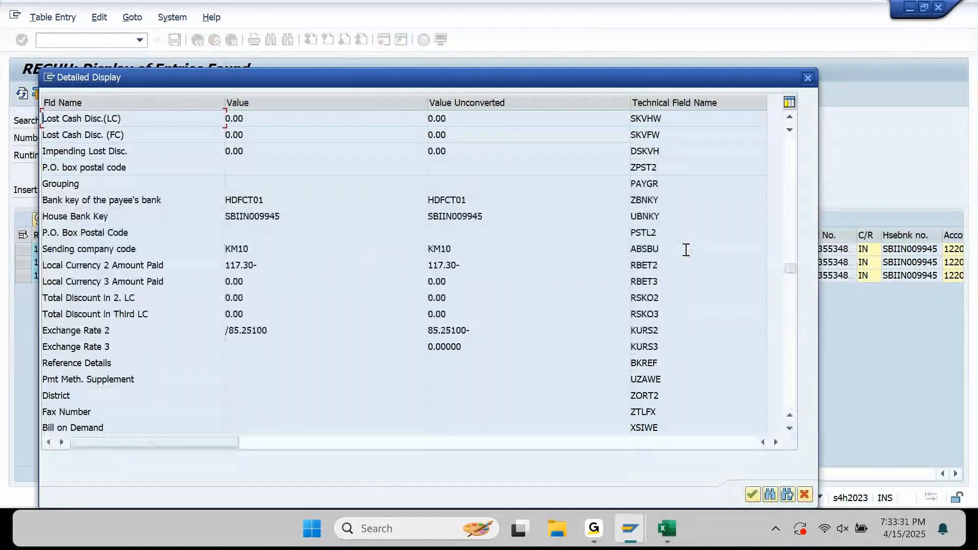
key("ctrl+f")
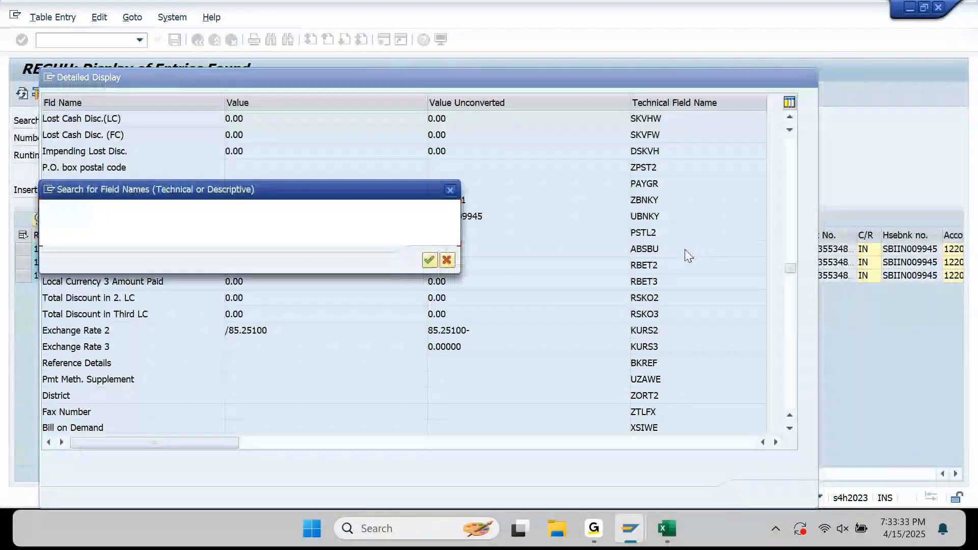
type("house bank")
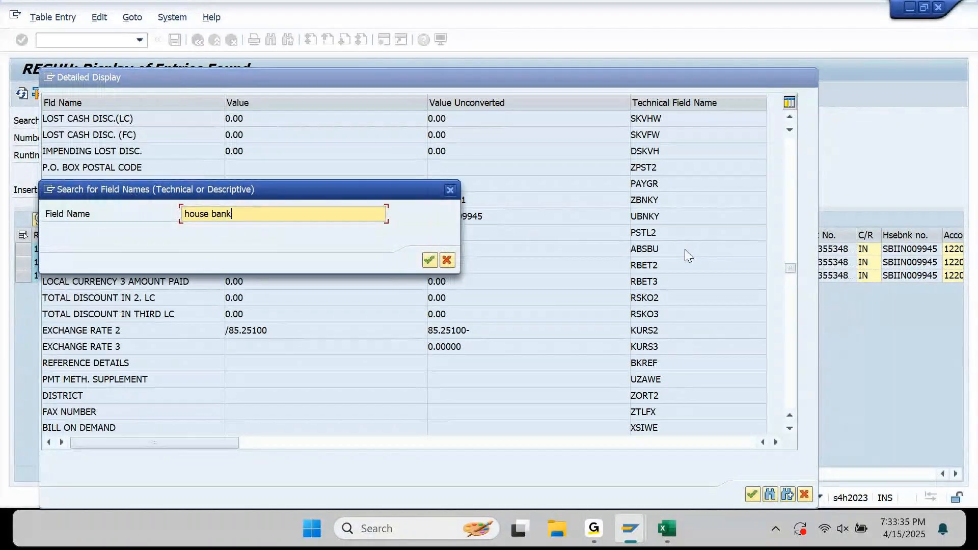
key("Return")
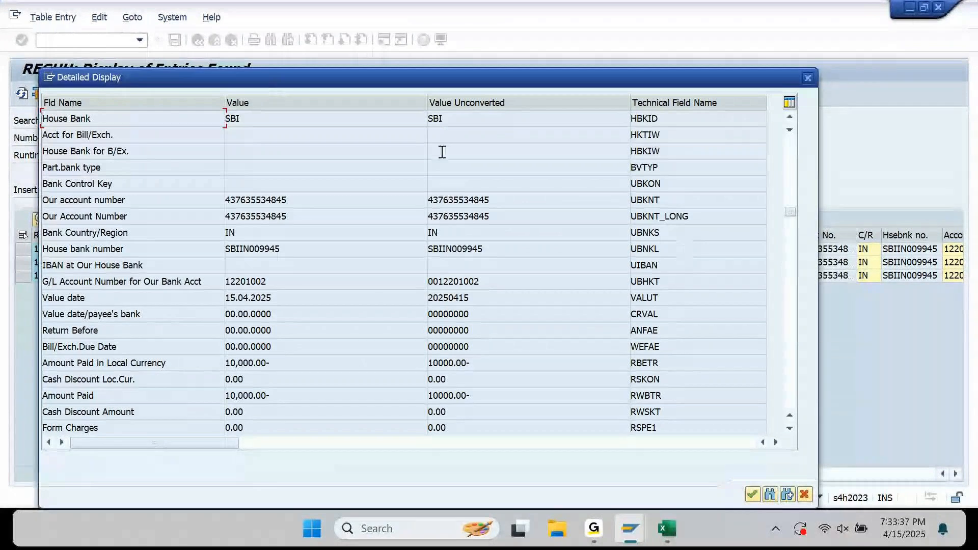
Copy HBKID into the House Bank row and fill REGUH as table for House Bank and Account ID.
left_click(789, 117)
left_click(790, 117)
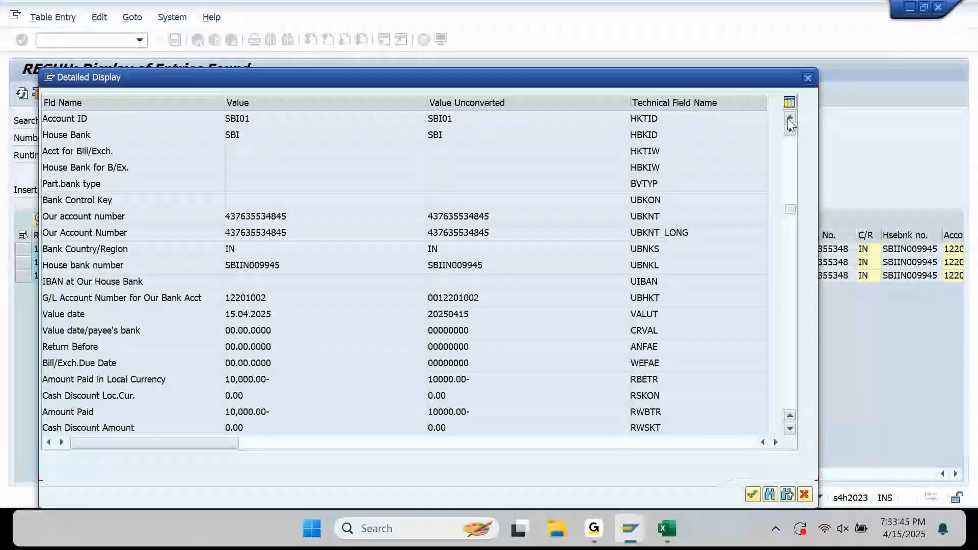
double_click(666, 151)
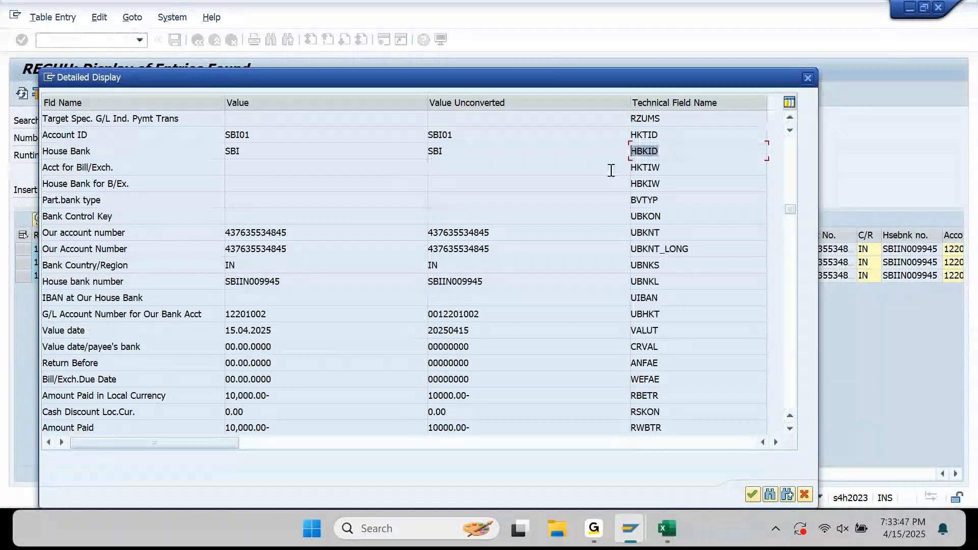
key("ctrl+c")
key("alt+Tab")
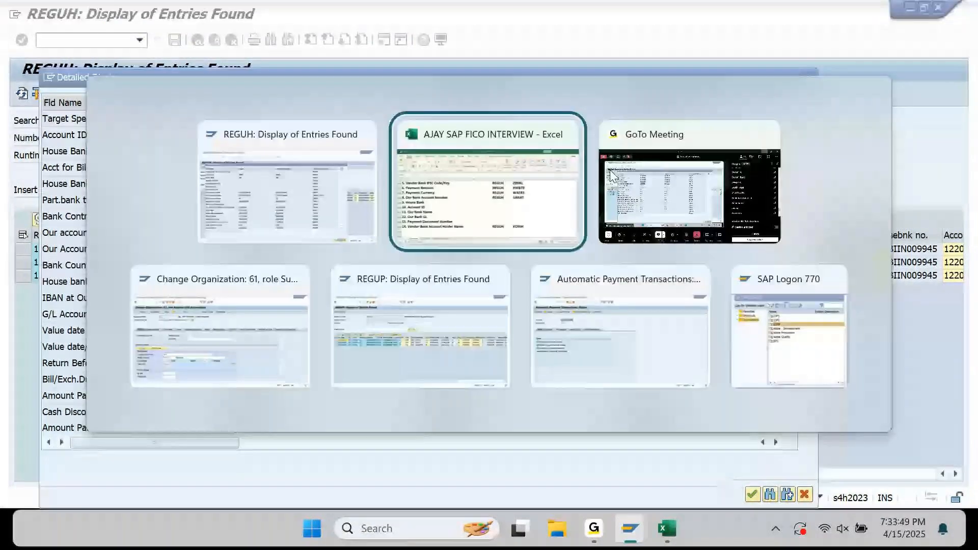
key("ctrl+v")
key("Left")
key("ctrl+d")
key("Down")
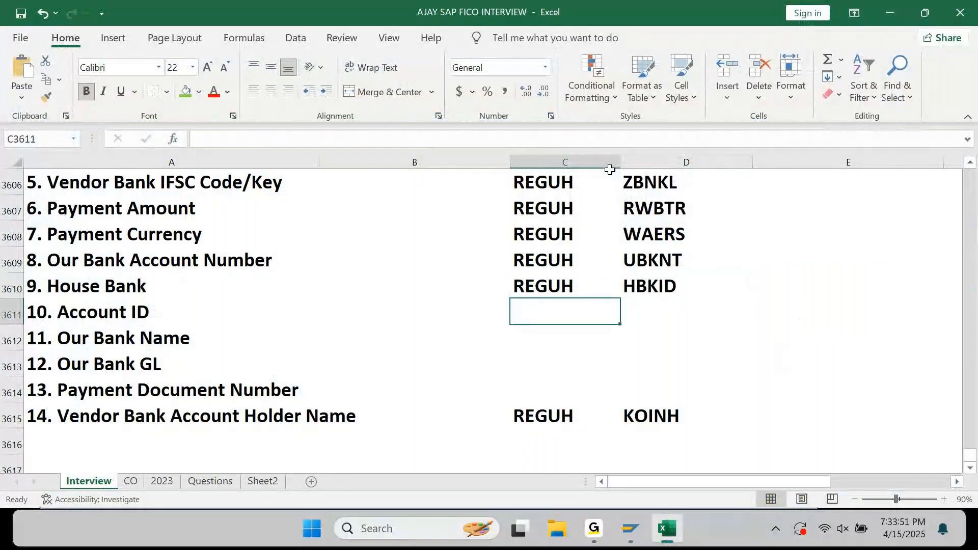
key("ctrl+d")
key("Right")
Copy the Account ID field name from SAP and paste it into the Account ID row's field cell.
key("alt+Tab")
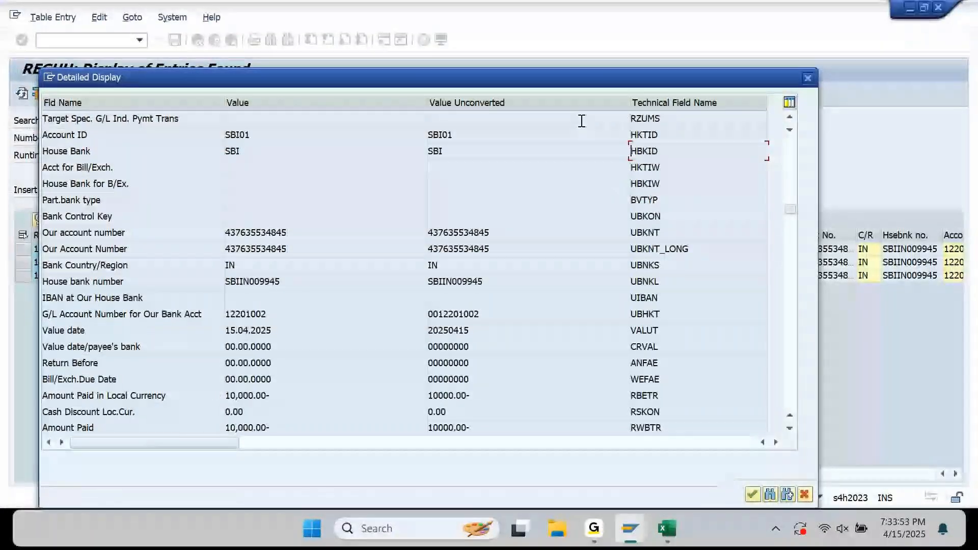
double_click(669, 135)
key("ctrl+c")
key("alt+Tab")
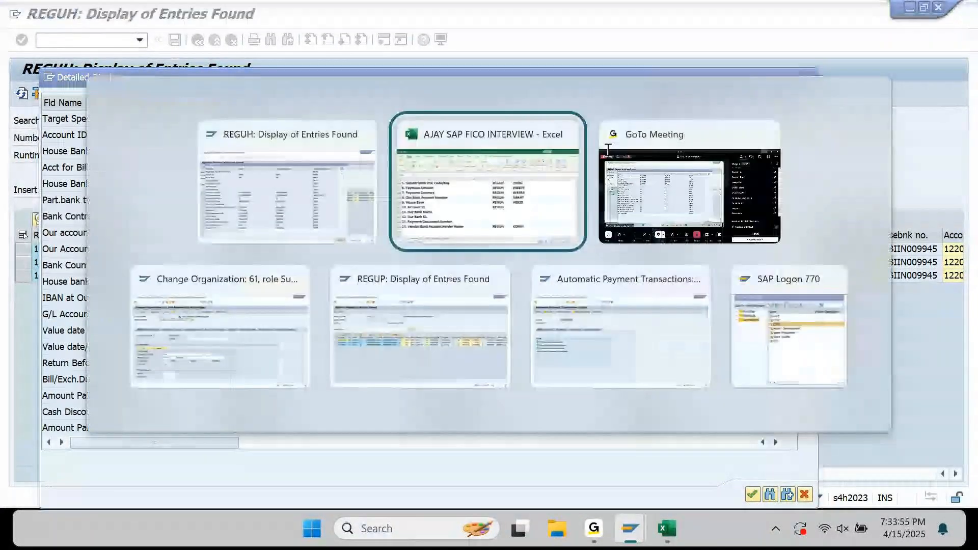
key("Right")
key("ctrl+v")
key("Return")
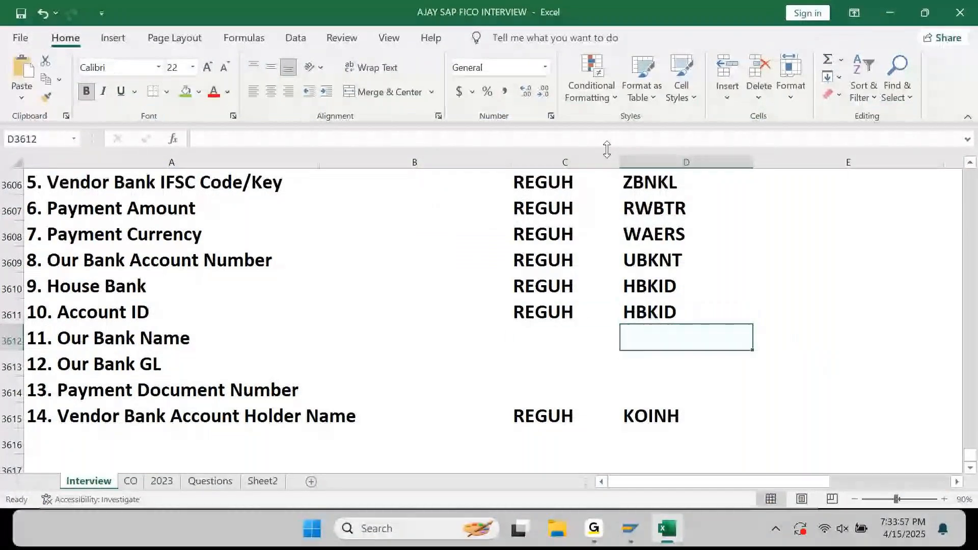
key("Left")
key("shift+space")
key("shift+BackSpace")
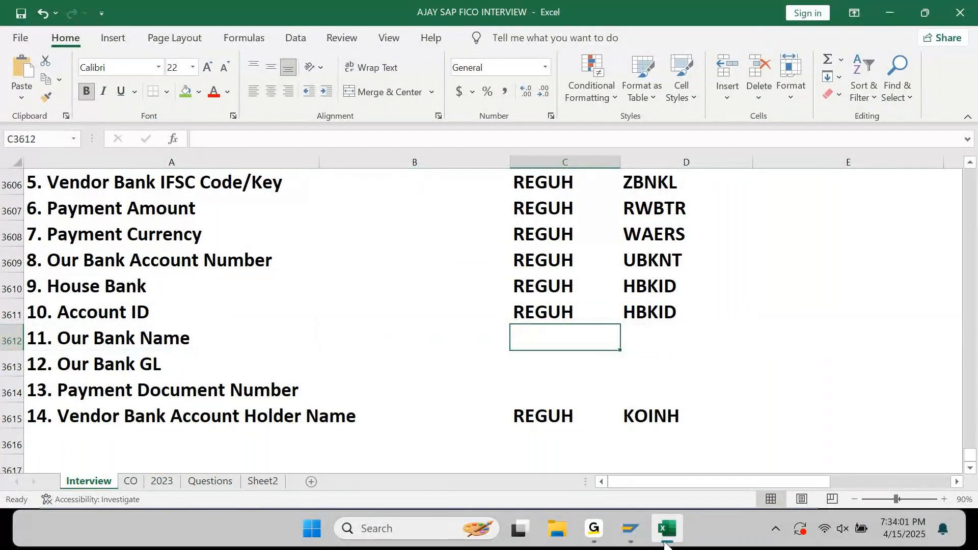
Close the detailed field list and return to the Account ID technical-name cell in the workbook.
mouse_move(631, 528)
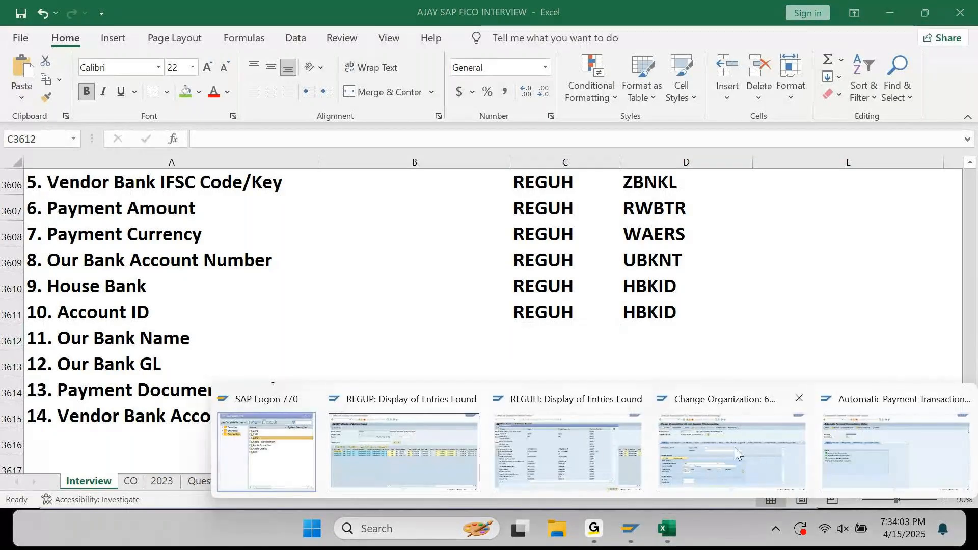
left_click(604, 449)
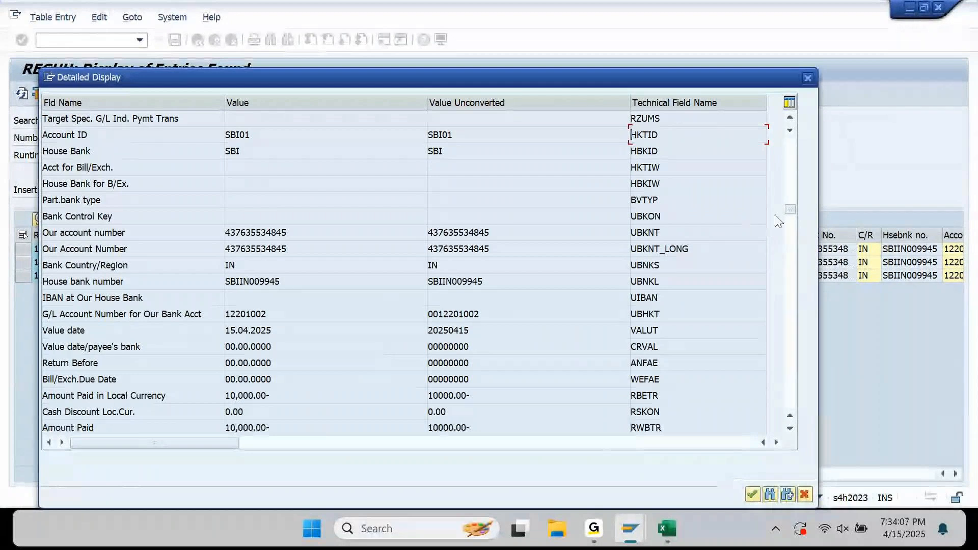
left_click(791, 257)
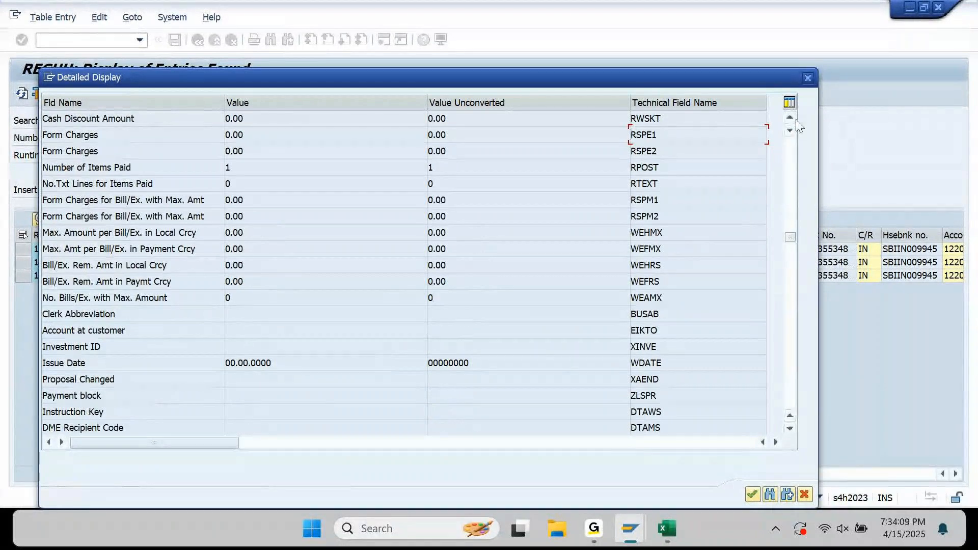
mouse_move(617, 544)
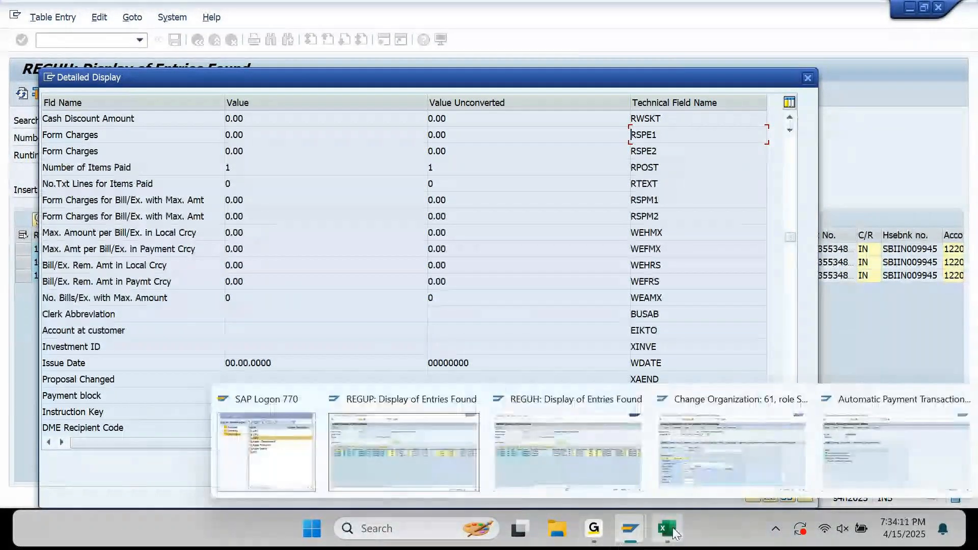
left_click(674, 531)
key("Down")
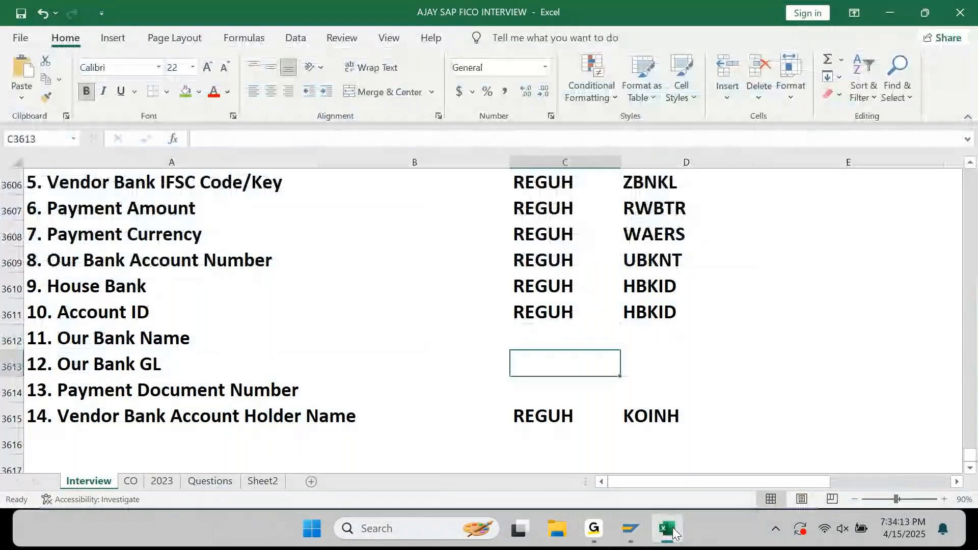
left_click(673, 532)
left_click(673, 532)
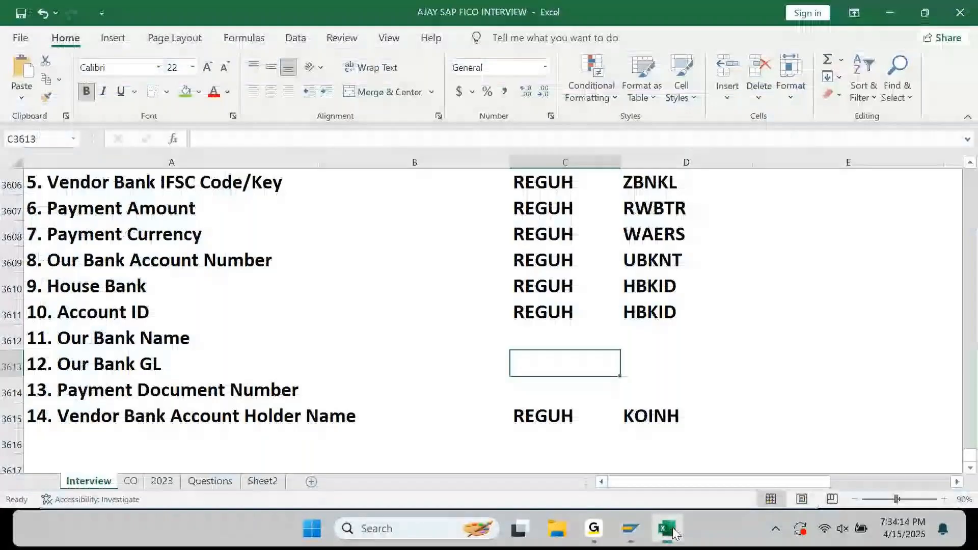
left_click(674, 532)
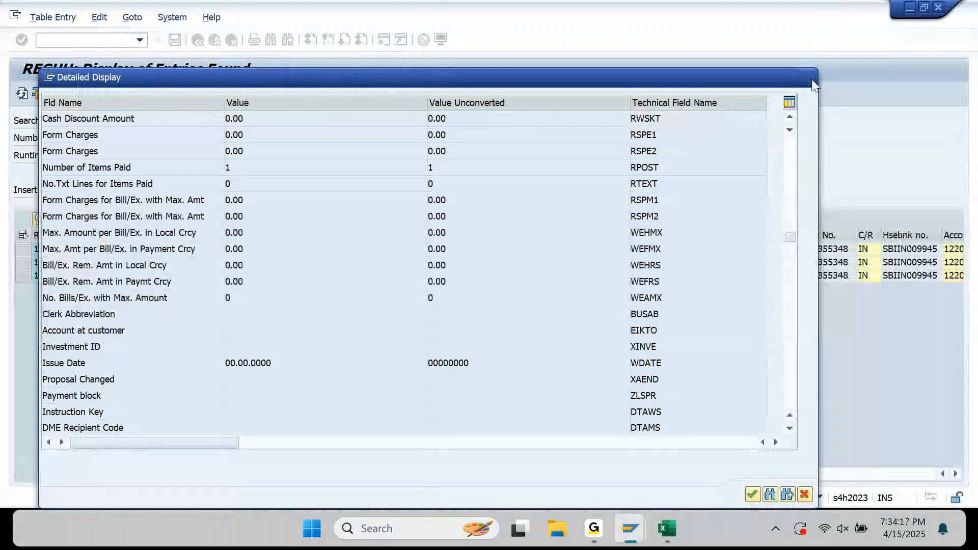
left_click(812, 84)
left_click(865, 249)
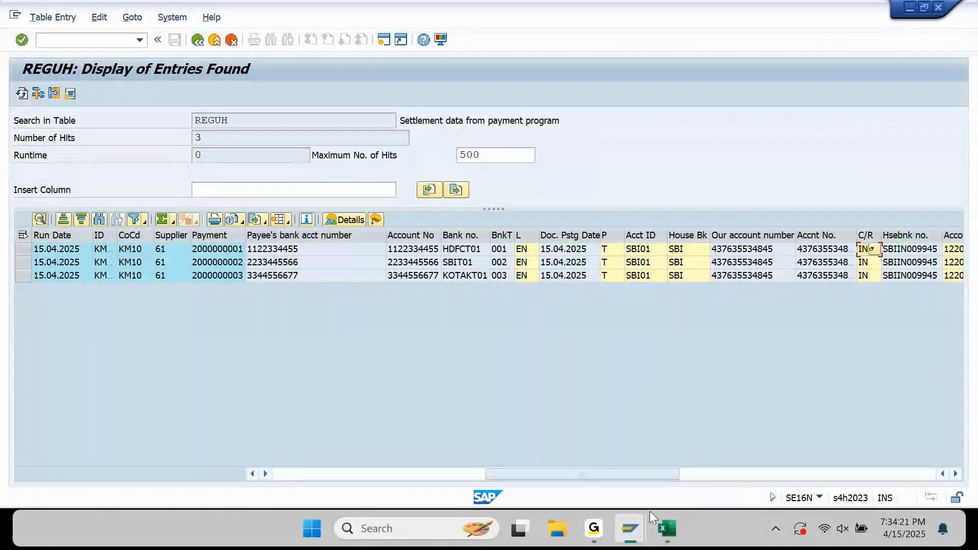
left_click(665, 531)
key("Up")
key("Up")
key("Right")
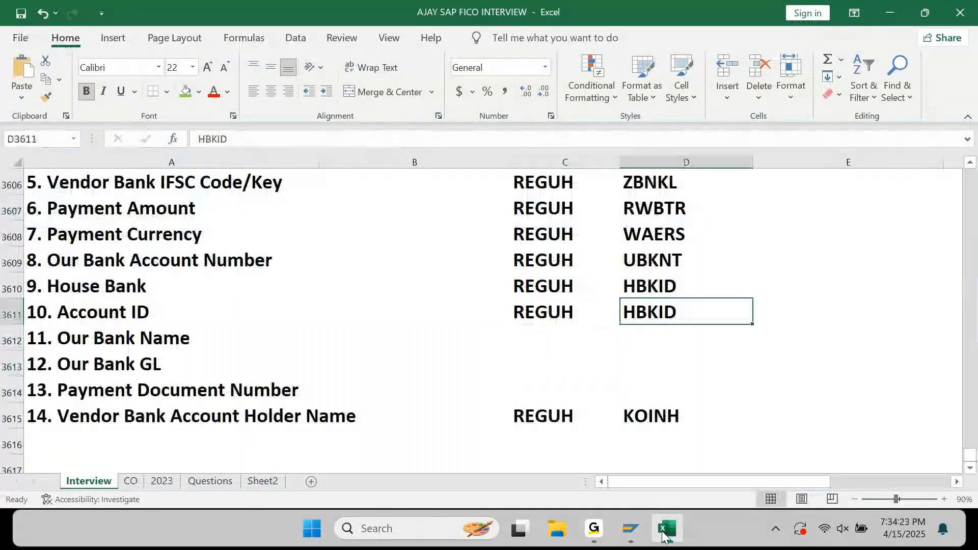
left_click(665, 531)
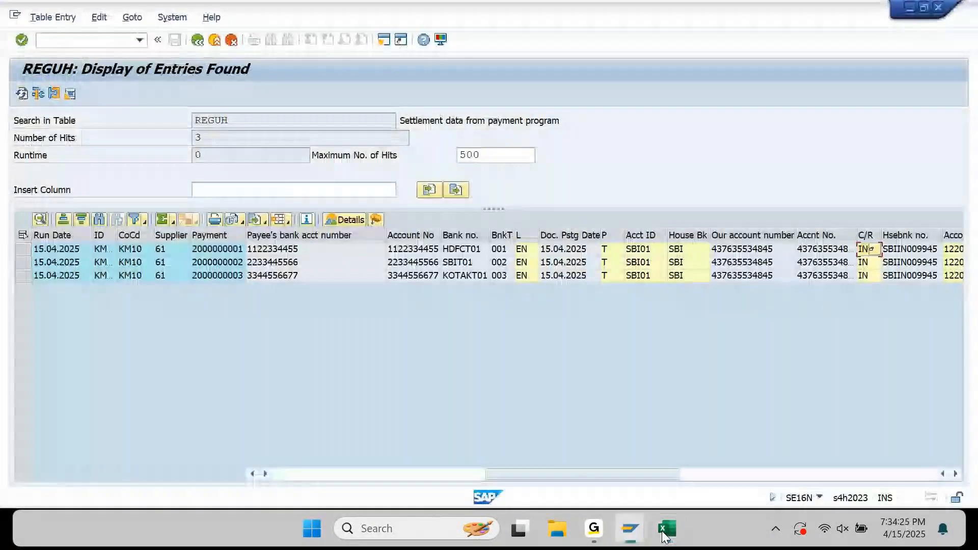
Reopen the first payment's field list, search 'house bank' and select the Account ID name HKTID.
double_click(824, 249)
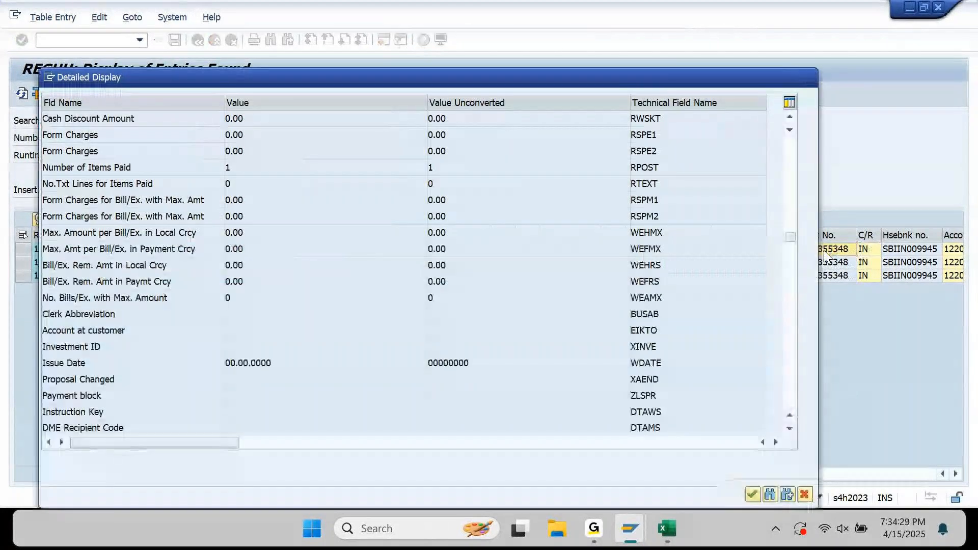
key("ctrl+f")
type("house bank")
key("Return")
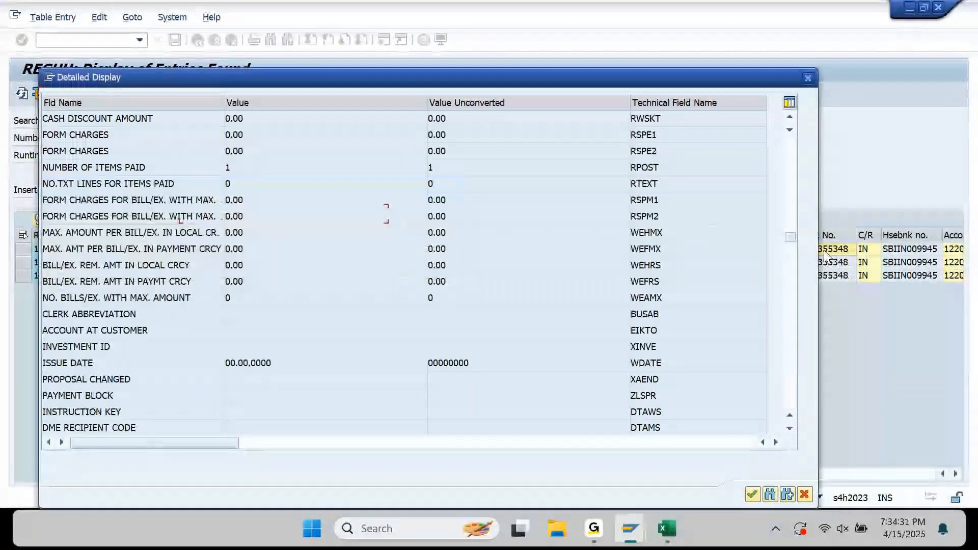
left_click(790, 118)
left_click(658, 119)
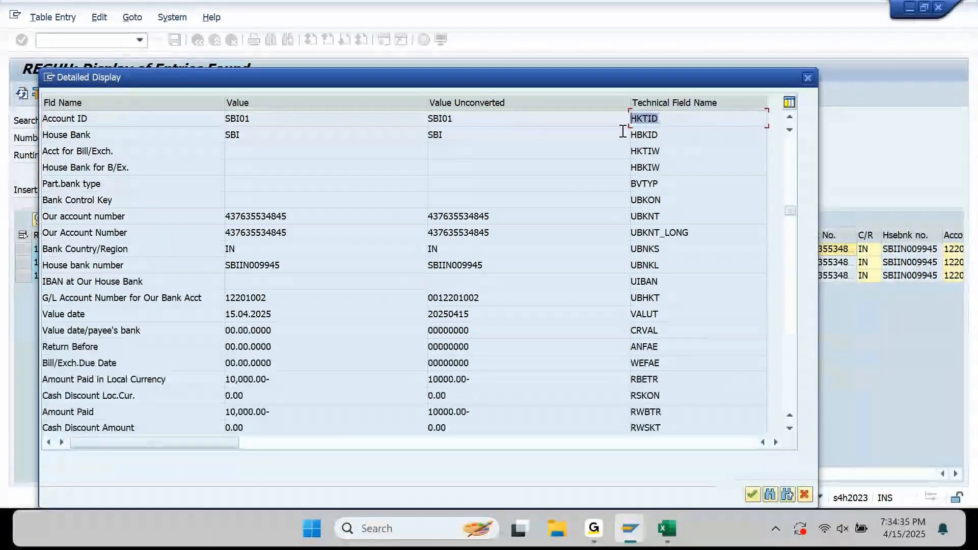
Paste HKTID over HBKID in the Account ID field cell and save the workbook.
left_click(660, 520)
key("Up")
key("Down")
key("ctrl+v")
key("ctrl+s")
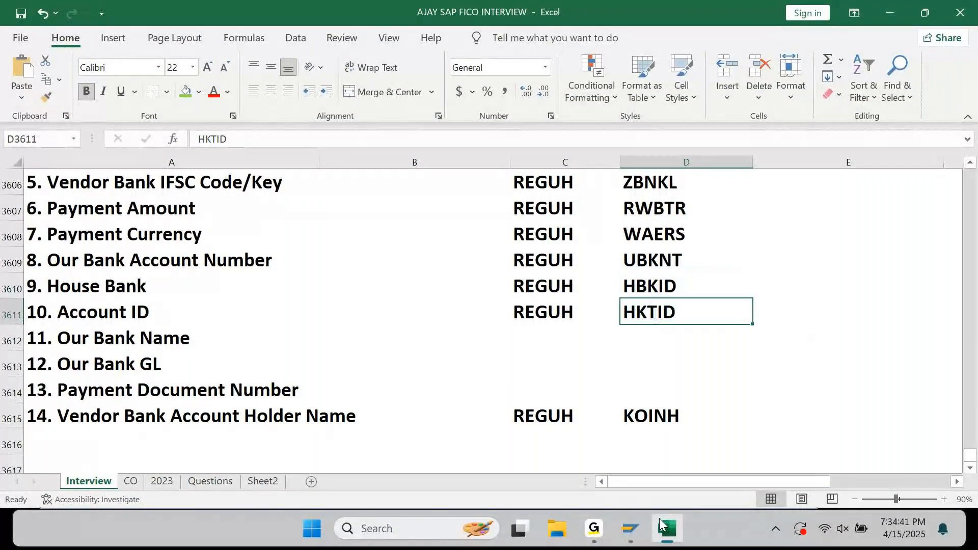
key("Down")
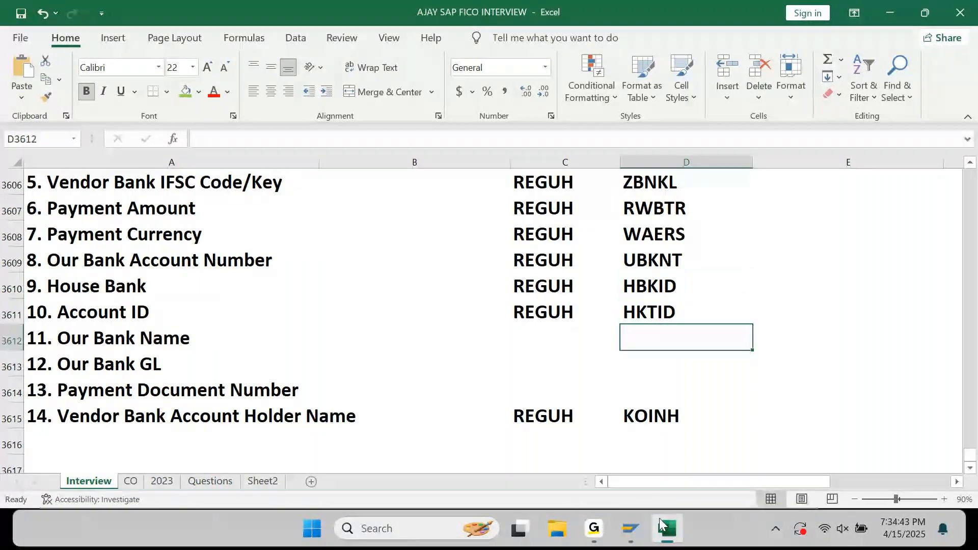
key("Left")
key("Left")
key("Left")
key("Down")
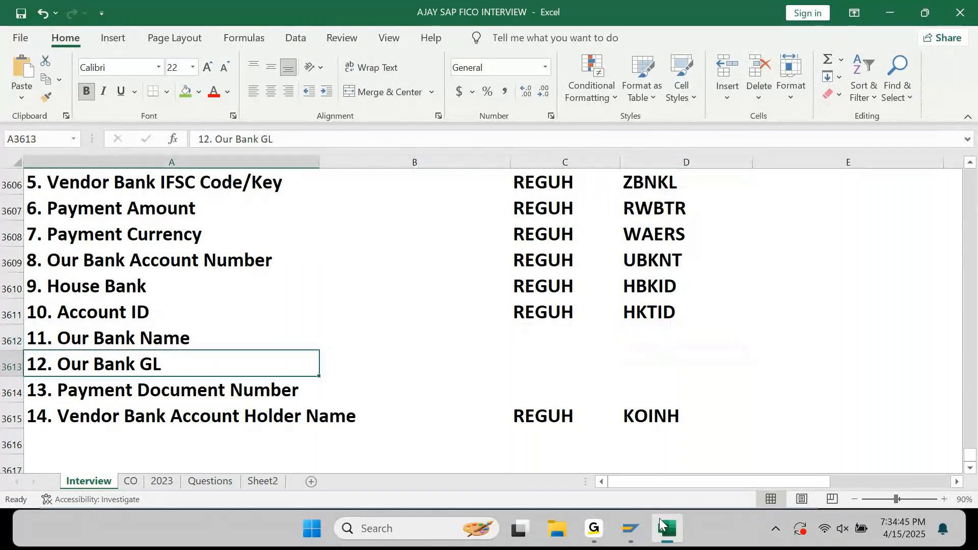
left_click(659, 518)
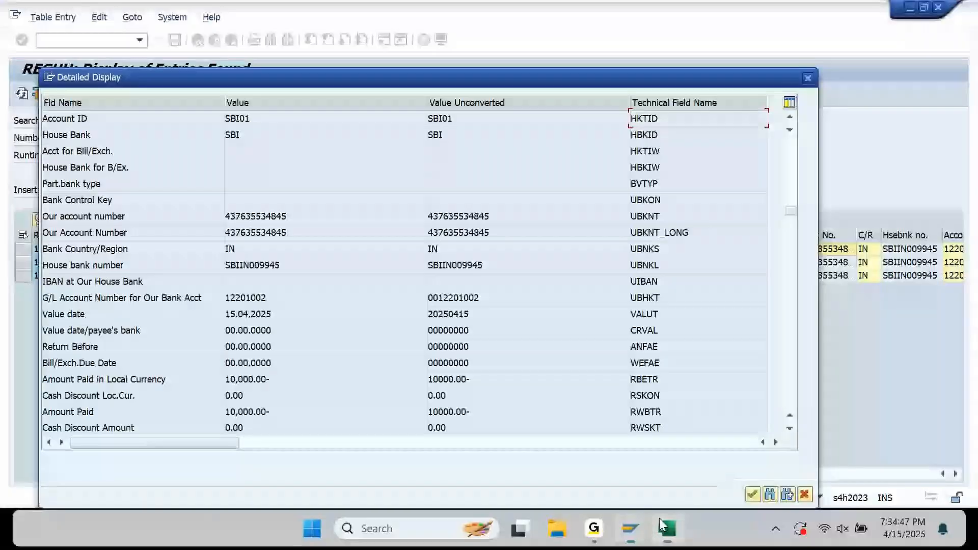
Copy VBLNR into the Payment Document Number row and give it table REGUH.
left_click_drag(791, 210, 789, 154)
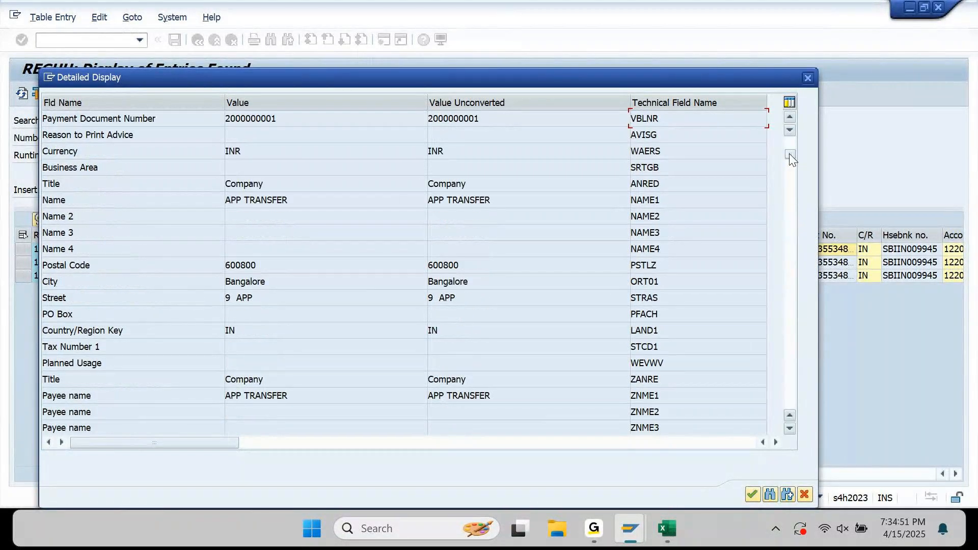
left_click_drag(686, 120, 621, 133)
key("ctrl+c")
left_click(666, 529)
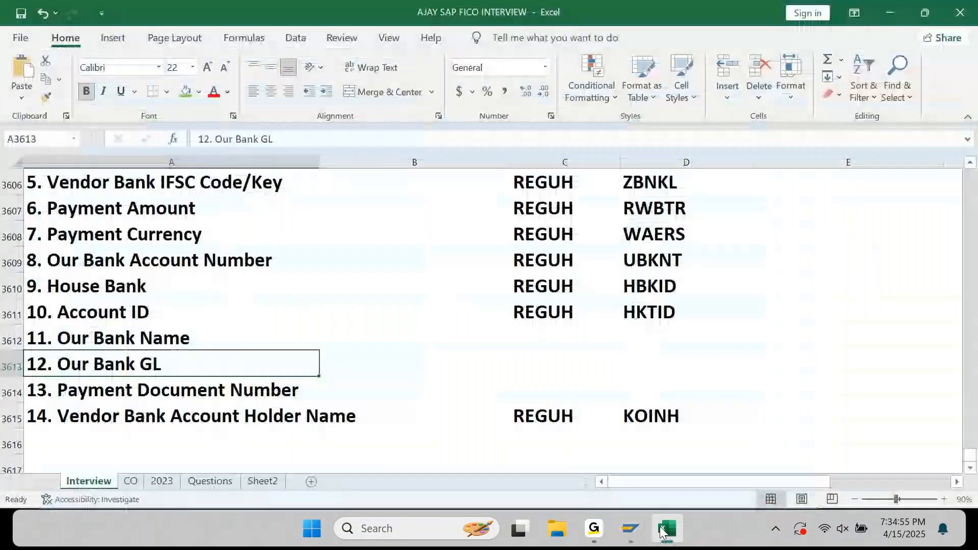
key("Down")
key("Right")
key("Right")
key("Right")
key("ctrl+v")
key("Left")
key("Down")
key("ctrl+c")
key("Up")
key("ctrl+v")
key("Escape")
key("Up")
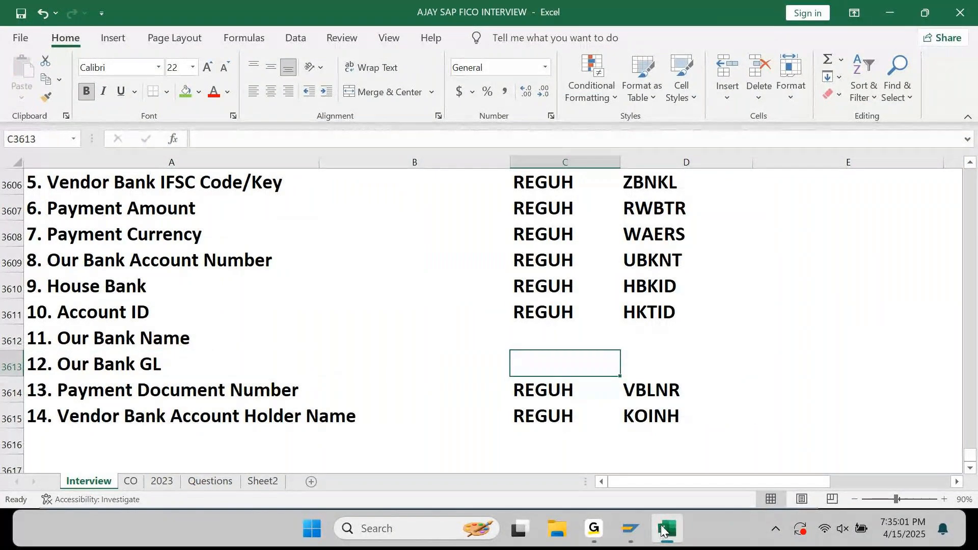
Open technical information for the first payment's bank G/L account and select field name UBHKT.
left_click(630, 528)
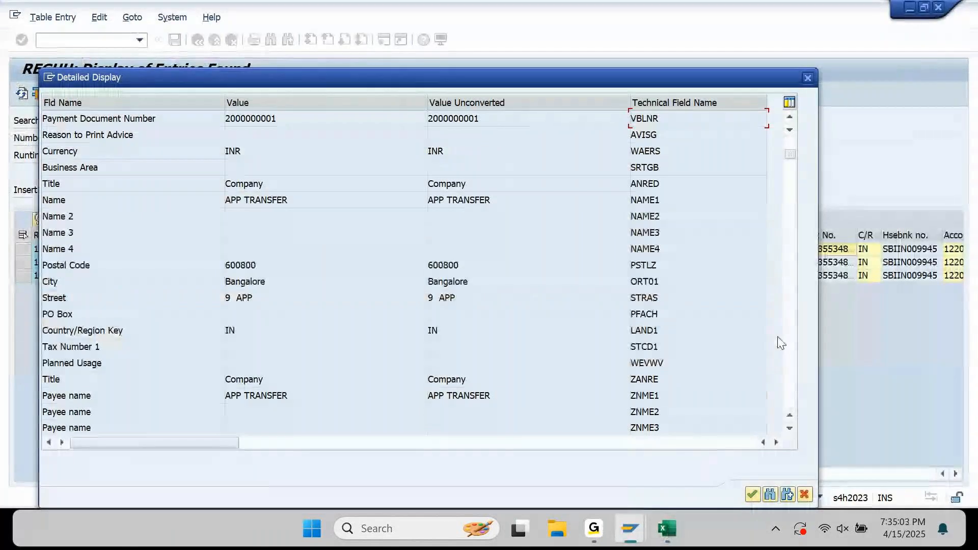
left_click(807, 77)
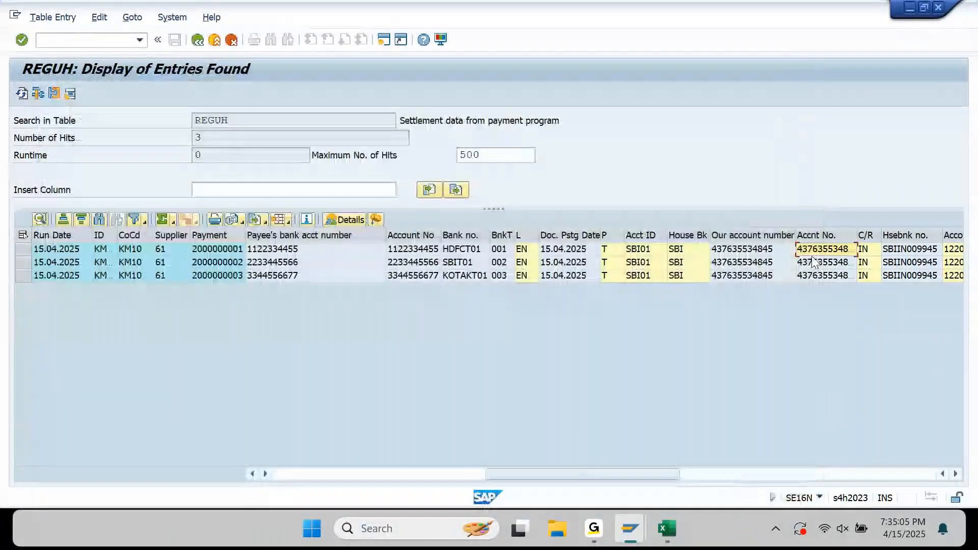
left_click(895, 246)
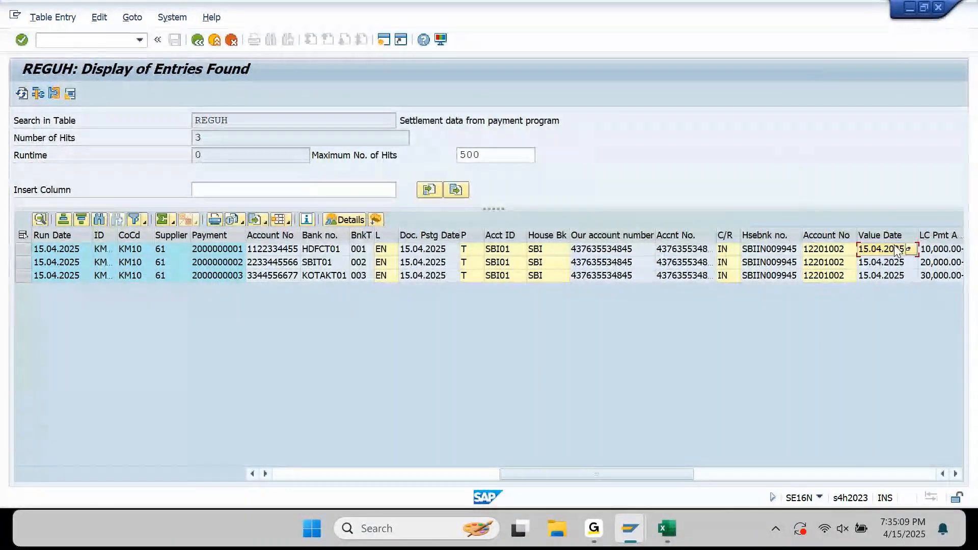
key("Left")
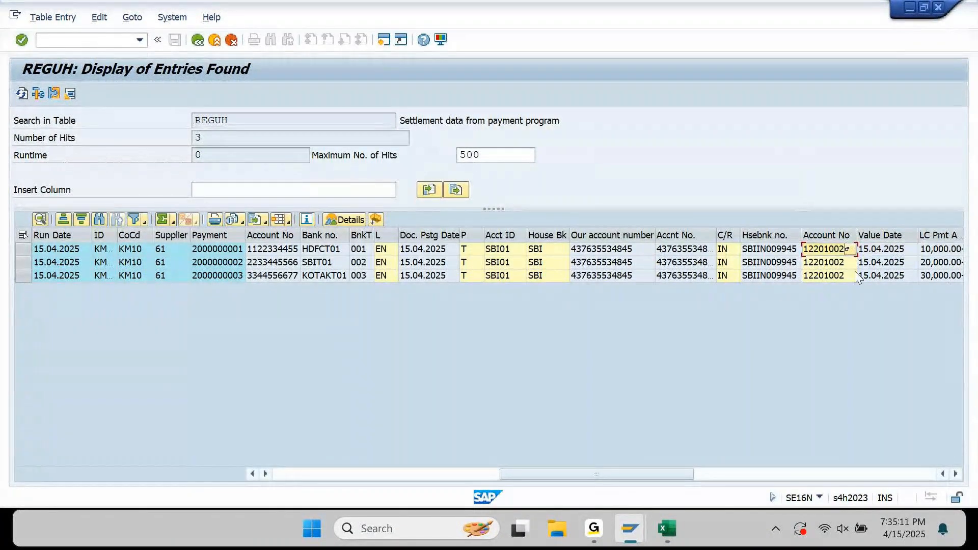
double_click(826, 255)
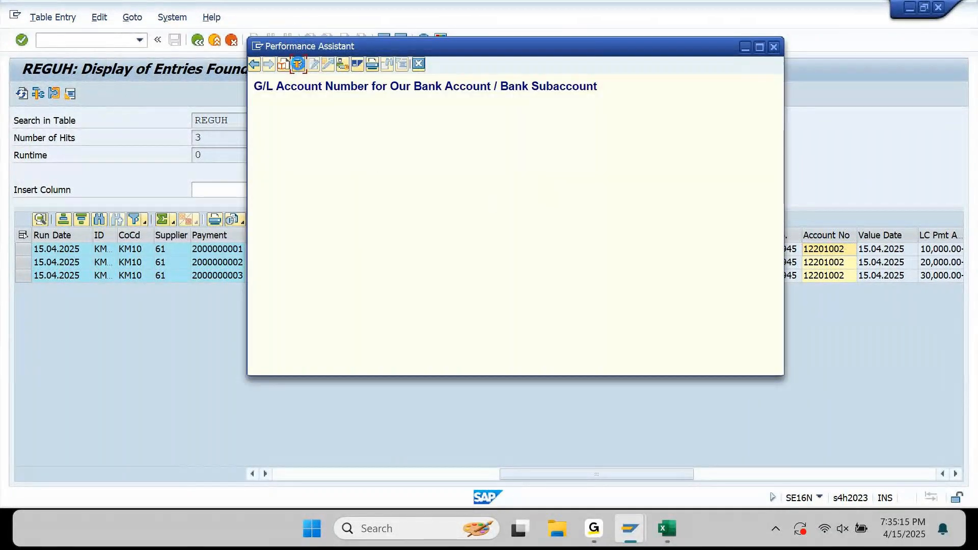
left_click(298, 64)
left_click_drag(223, 379, 157, 393)
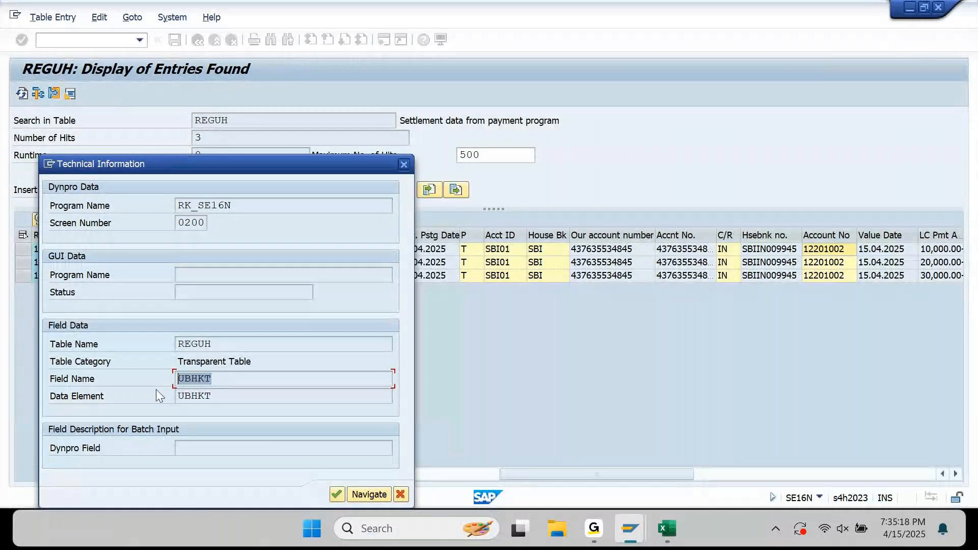
Paste UBHKT into the Our Bank GL row and set its table to REGUH.
left_click(668, 529)
key("Right")
key("ctrl+v")
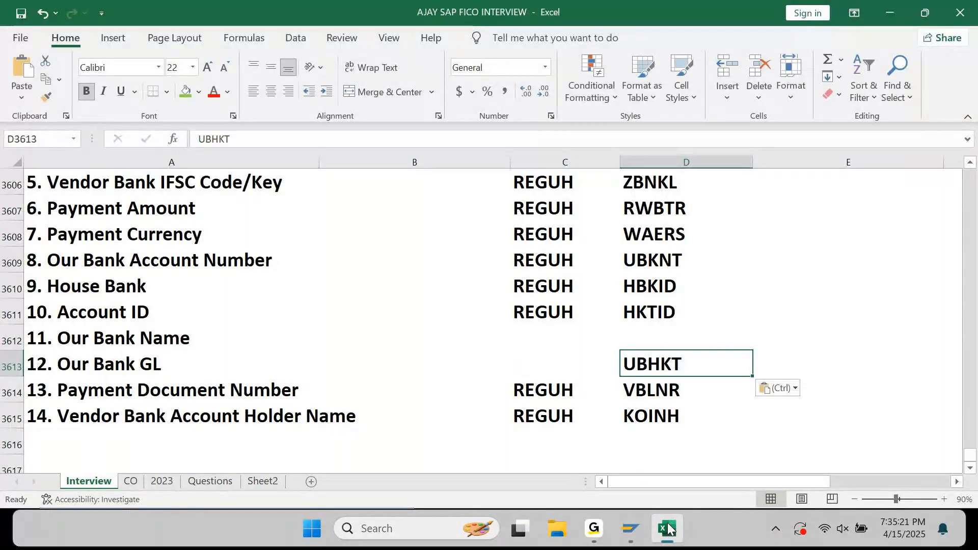
key("Left")
key("Down")
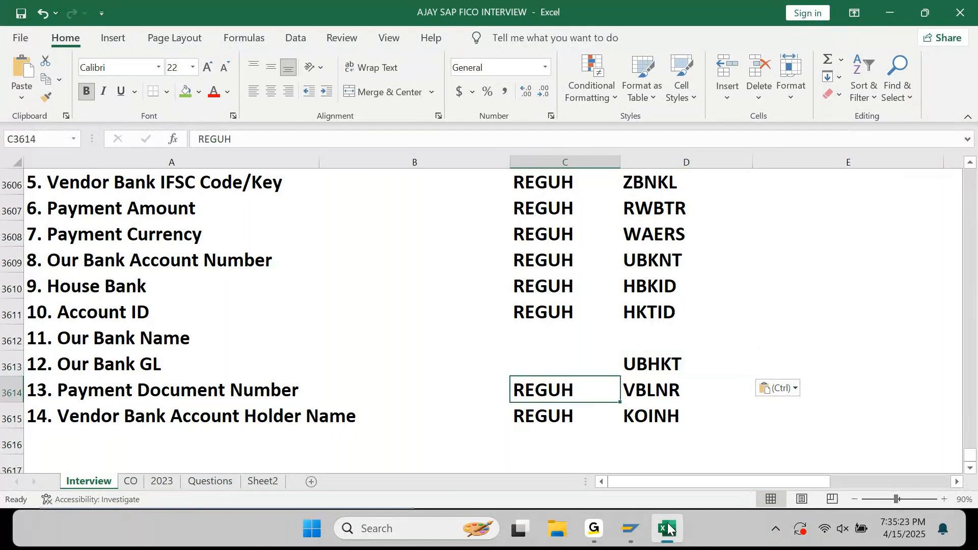
key("ctrl+c")
key("Up")
key("ctrl+v")
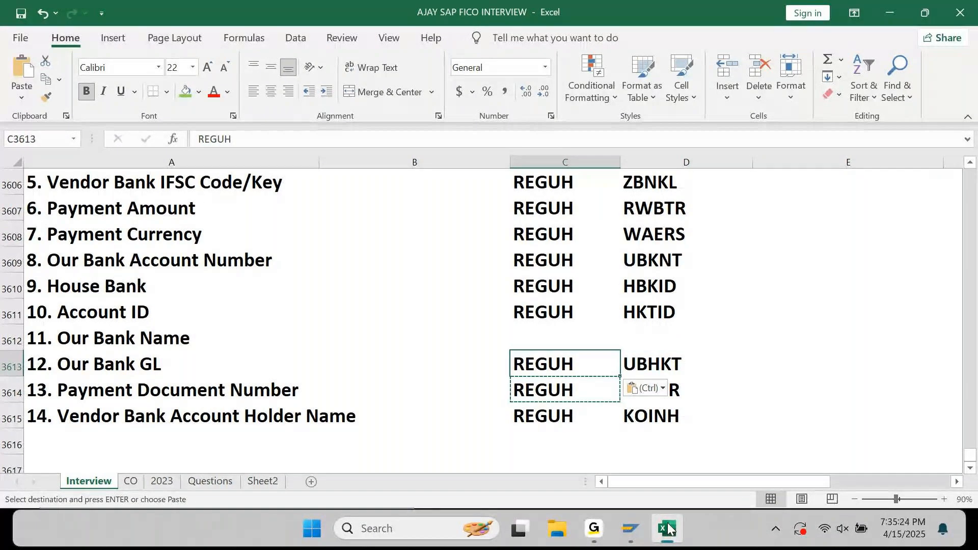
key("Escape")
key("Up")
key("Up")
key("Down")
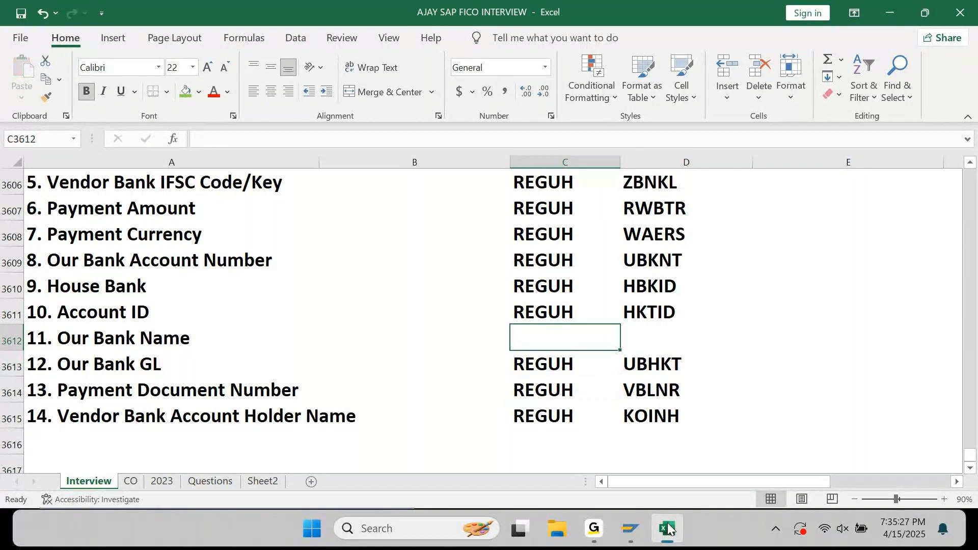
Close the technical information and help windows, then scan the REGUH payment columns out to exchange rate.
left_click(668, 529)
left_click(407, 167)
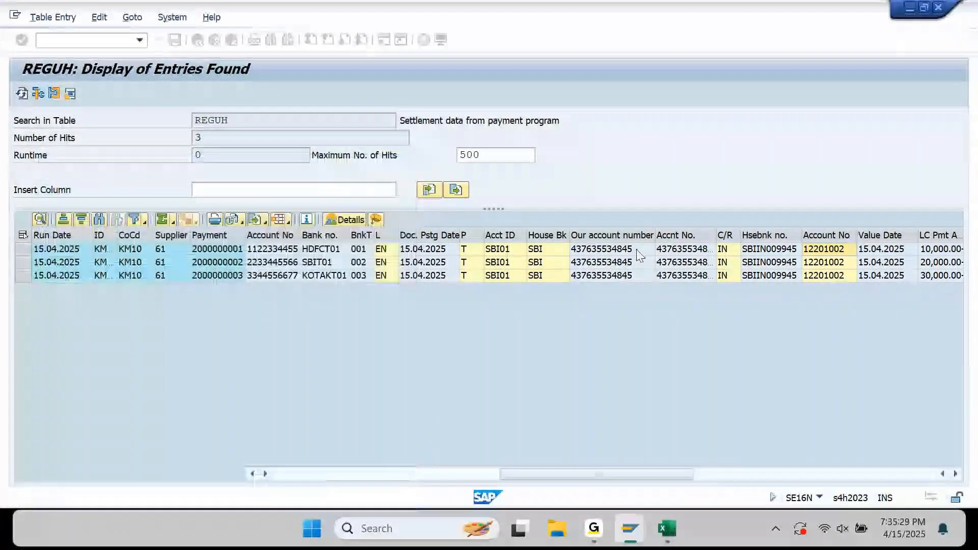
key("F1")
left_click(774, 46)
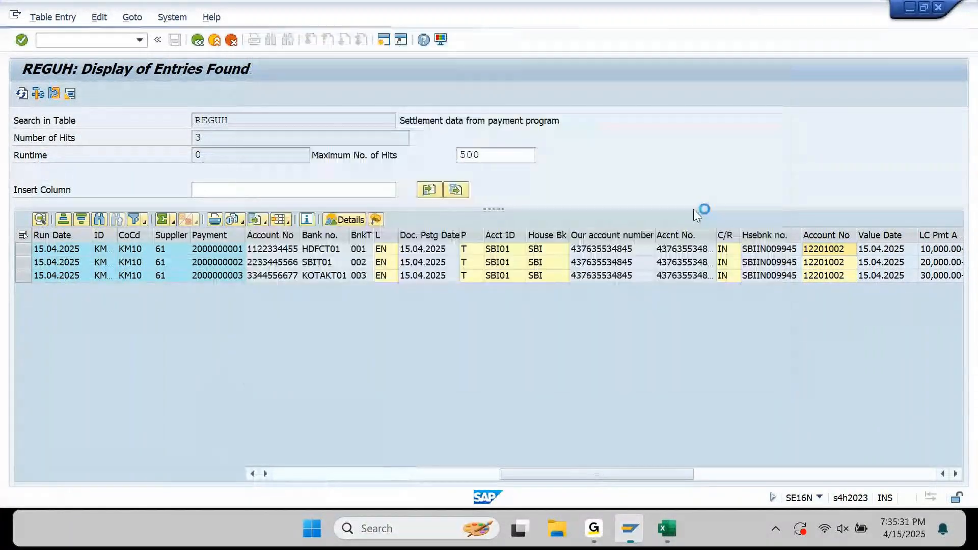
left_click(774, 254)
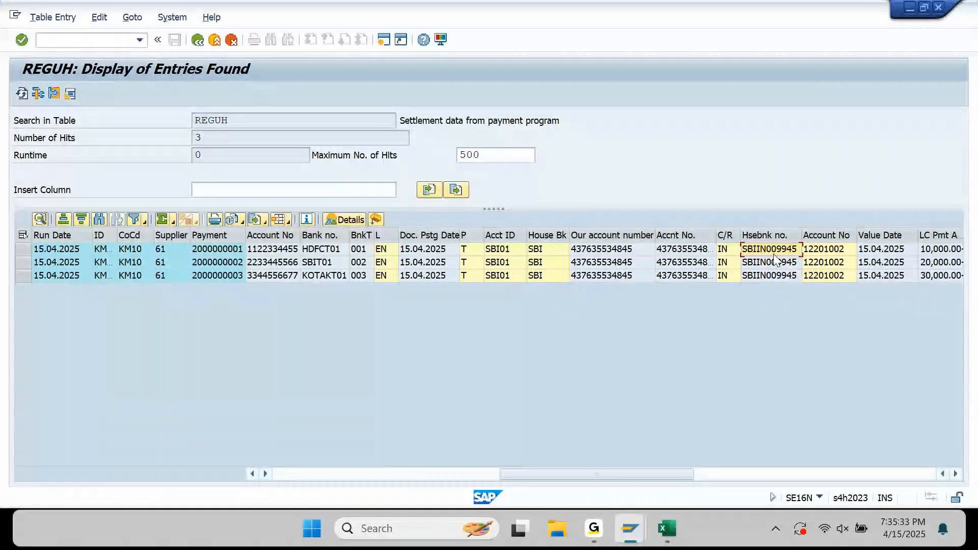
key("End")
key("Left")
key("Left")
key("Left")
key("Left")
key("Left")
key("Left")
key("Left")
key("Left")
key("Left")
key("Left")
key("Left")
key("Left")
key("Left")
key("Left")
key("Left")
key("Left")
key("Left")
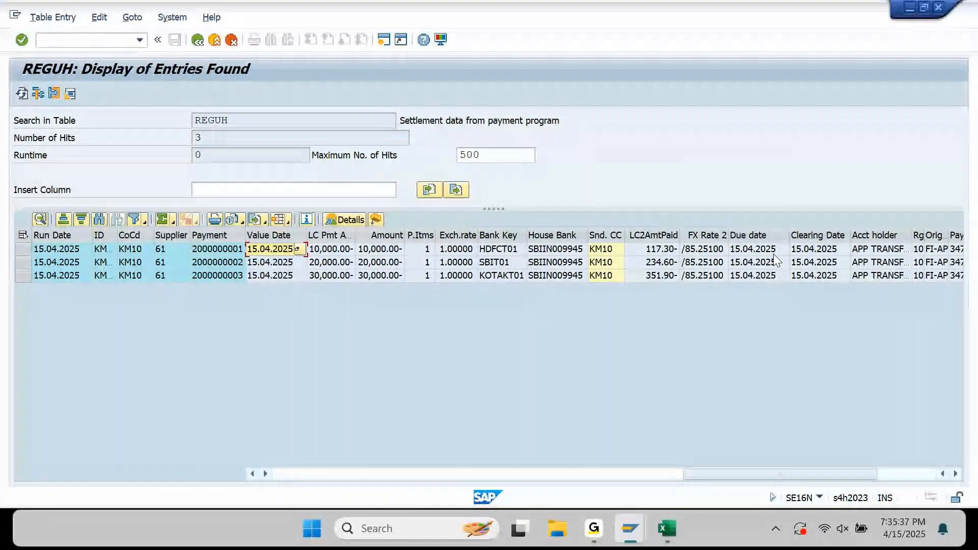
key("Right")
key("Right")
key("Right")
key("Right")
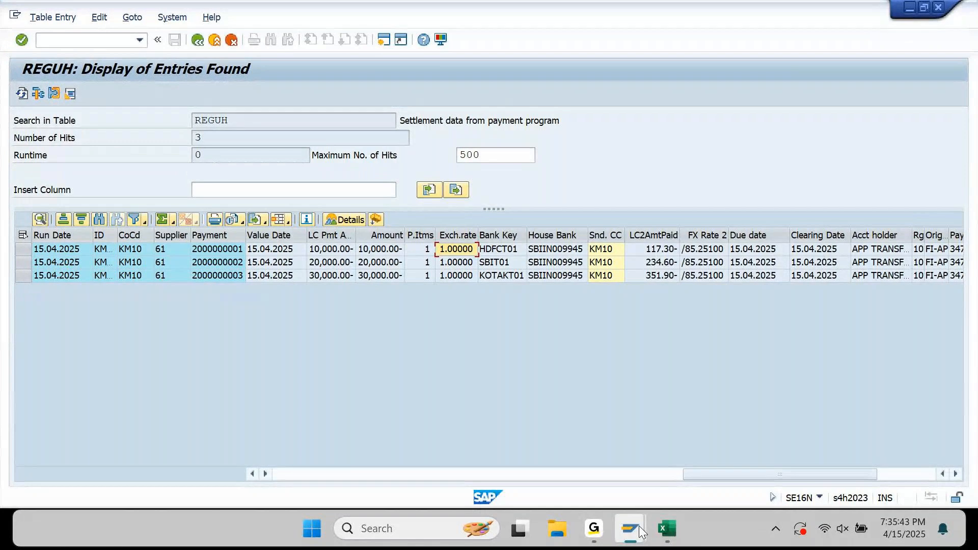
Bring the REGUP results forward and go back to the SE16N table selection screen.
mouse_move(639, 526)
left_click(439, 457)
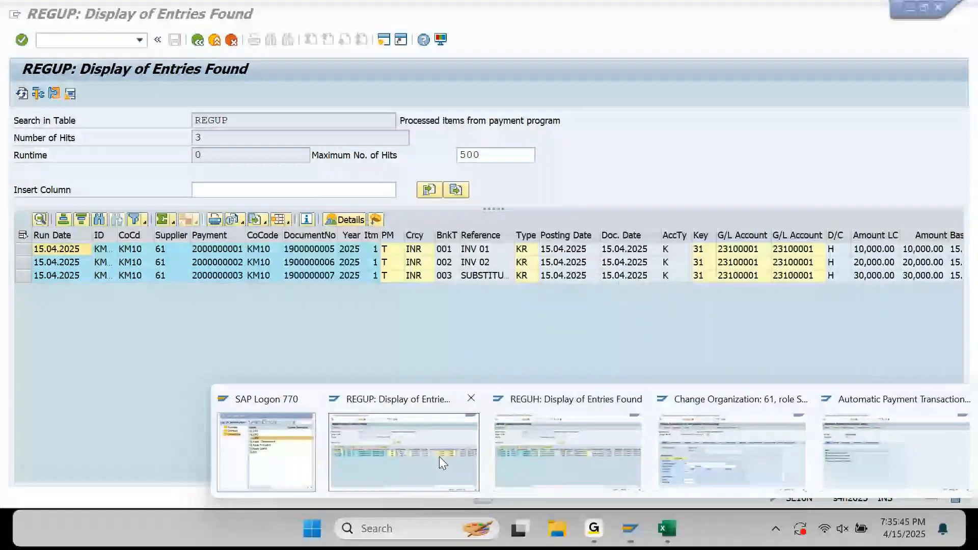
key("Left")
key("Left")
key("Left")
key("Left")
key("Left")
key("Left")
key("Left")
key("Left")
key("Left")
key("Left")
key("Left")
key("Left")
key("Left")
key("Left")
key("Left")
key("Left")
key("Left")
key("Left")
key("Left")
key("Left")
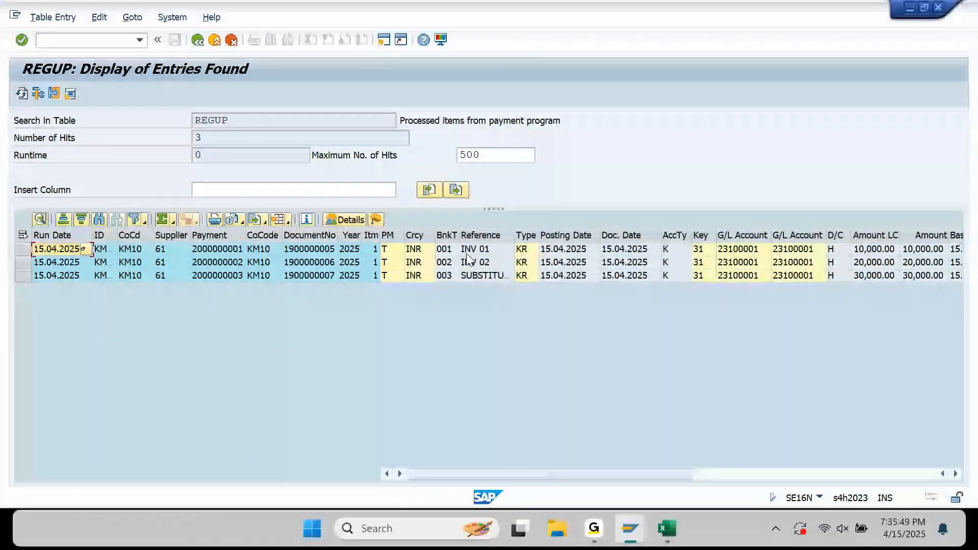
left_click(197, 41)
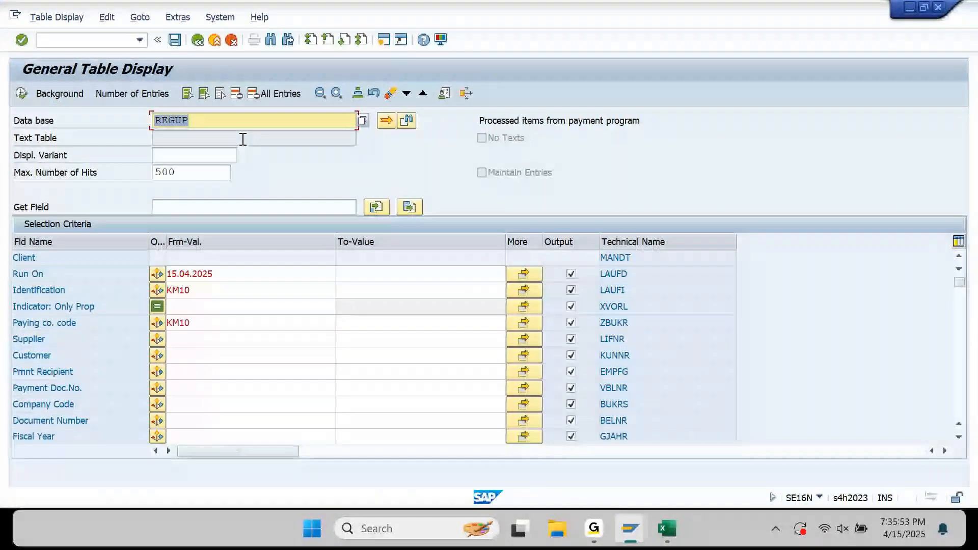
Display table T012 filtered to company code KM10 and select the SBI account description.
type("T012")
key("Return")
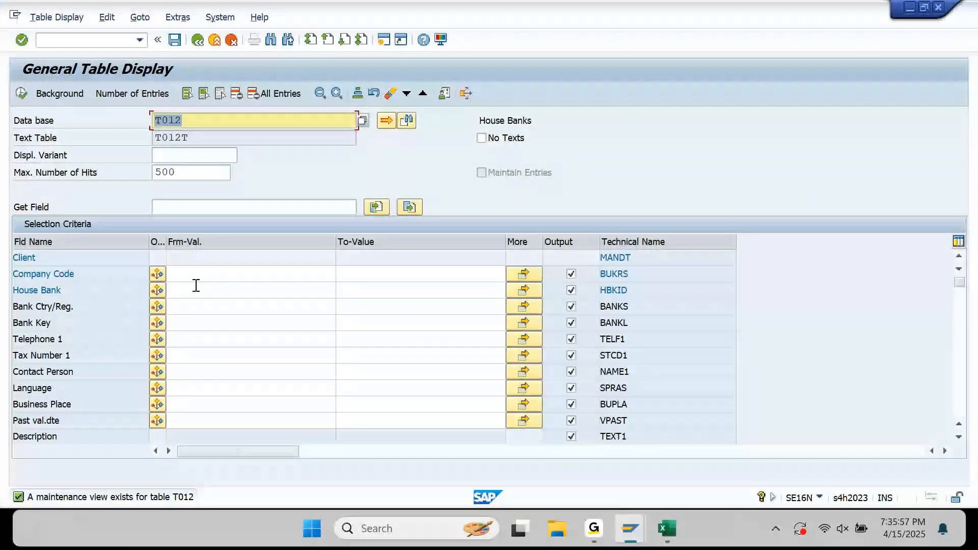
left_click(232, 267)
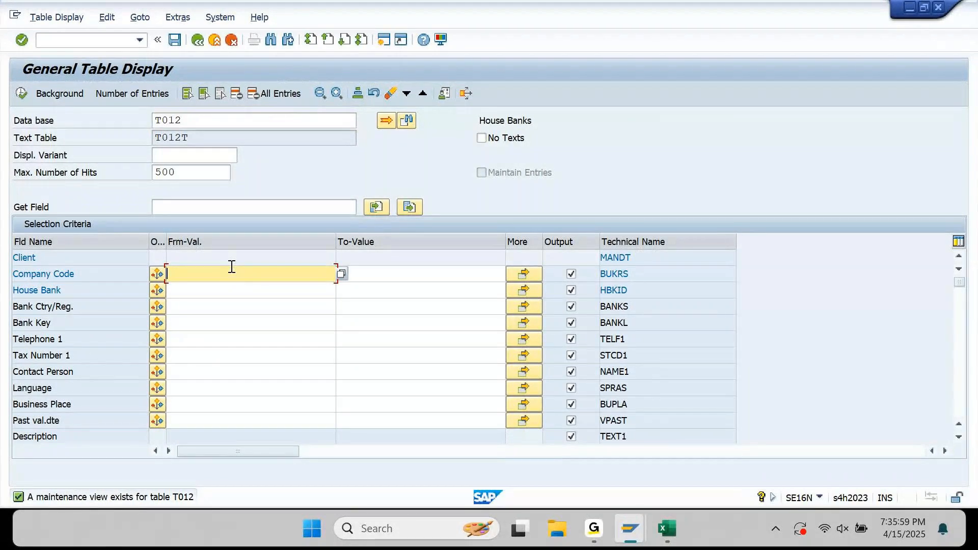
type("km10")
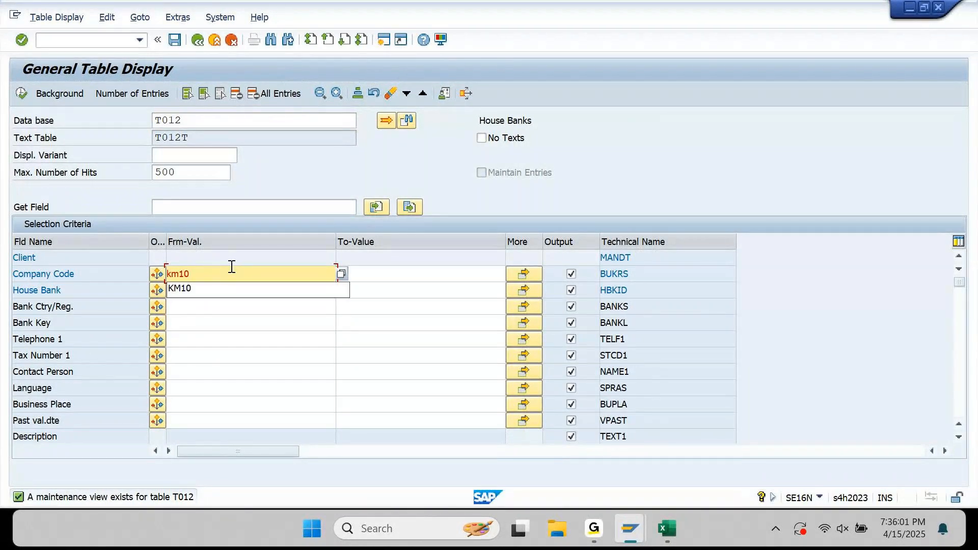
key("F8")
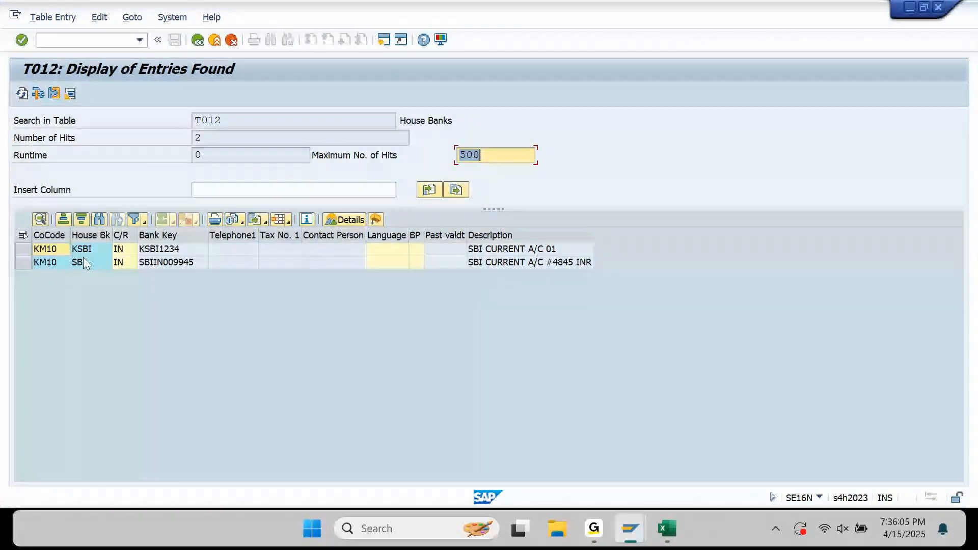
left_click(506, 267)
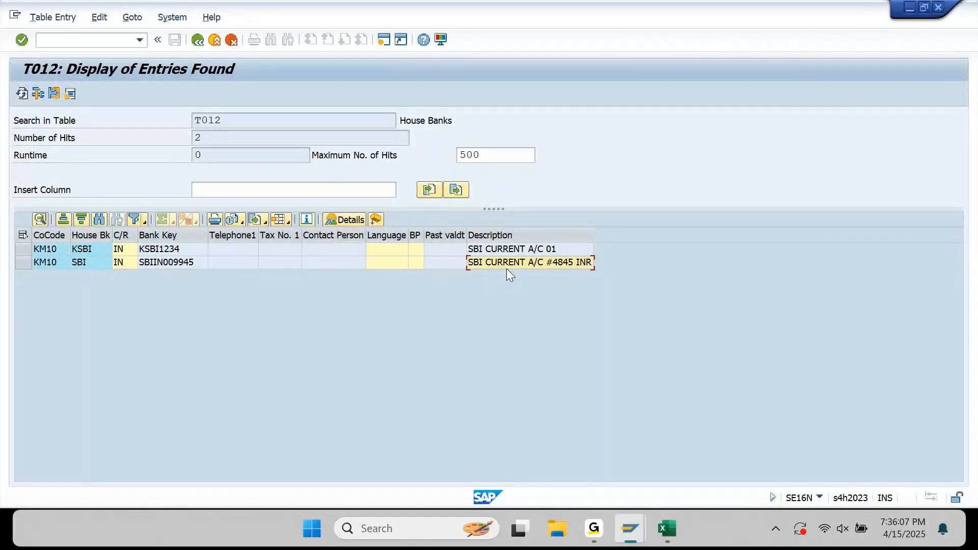
left_click(507, 268)
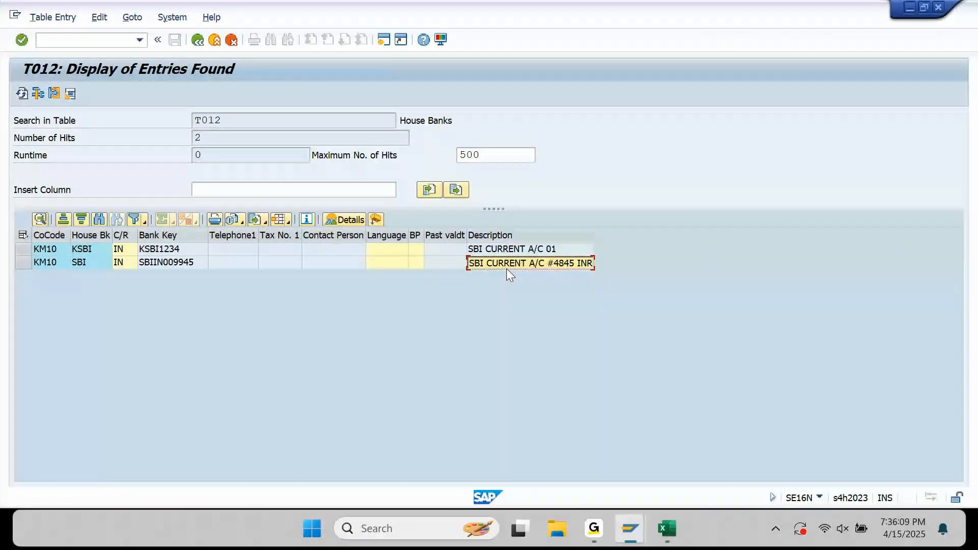
left_click(667, 529)
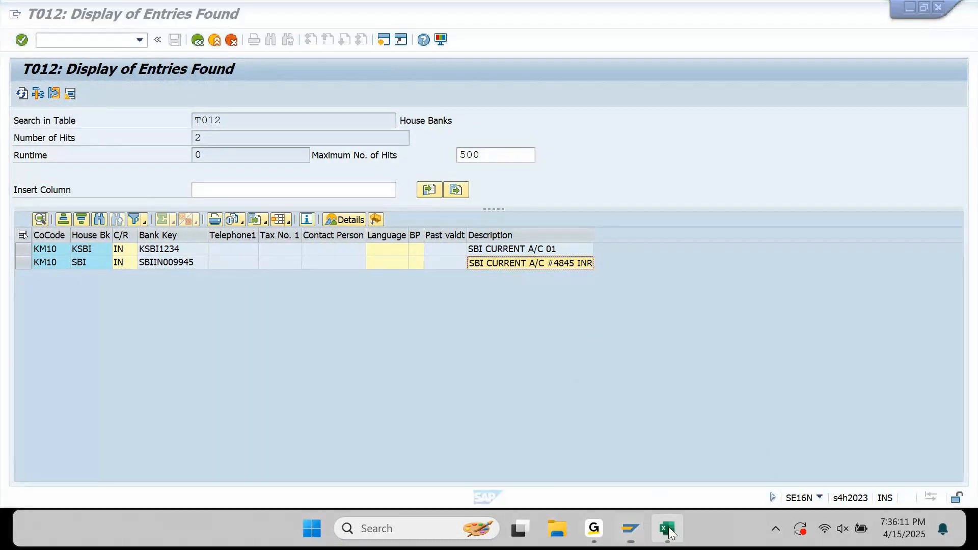
Paste the bank description into D3612, then select T012T from the Description field's technical information.
key("Right")
type("SBI CURRENT A/C #4845 INR")
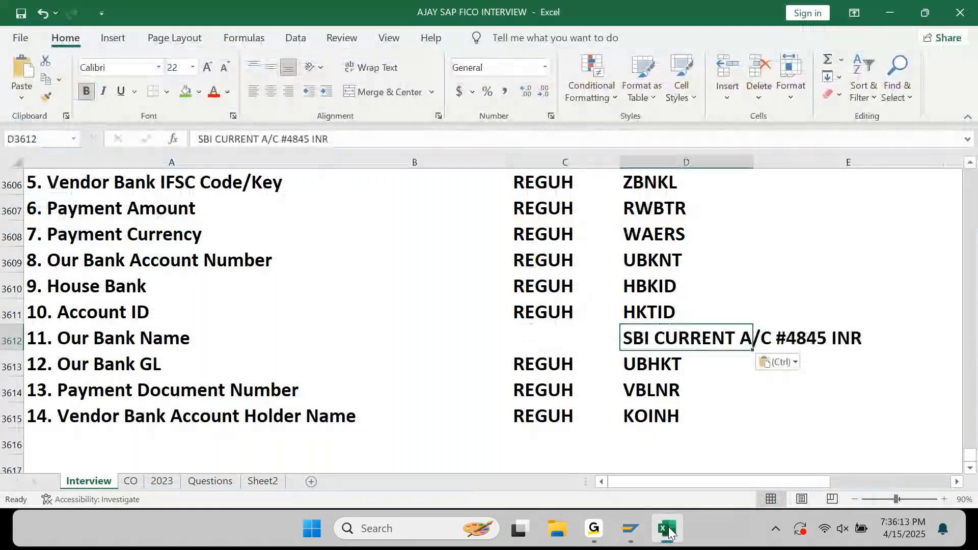
left_click(630, 529)
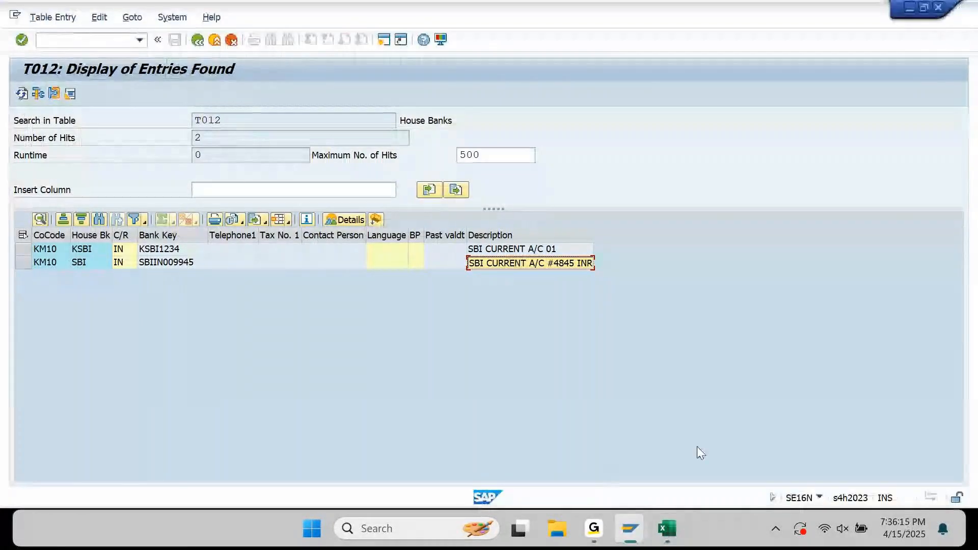
left_click(503, 265)
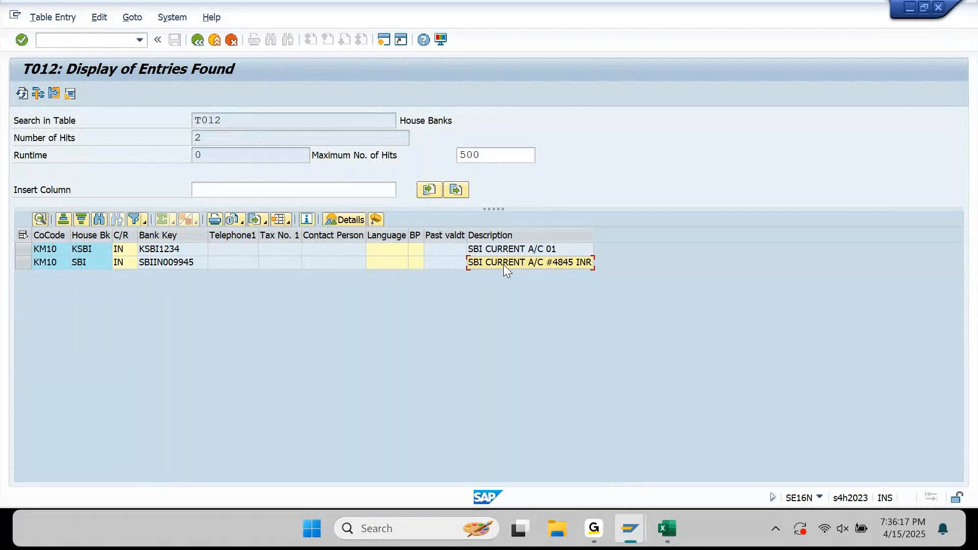
key("F1")
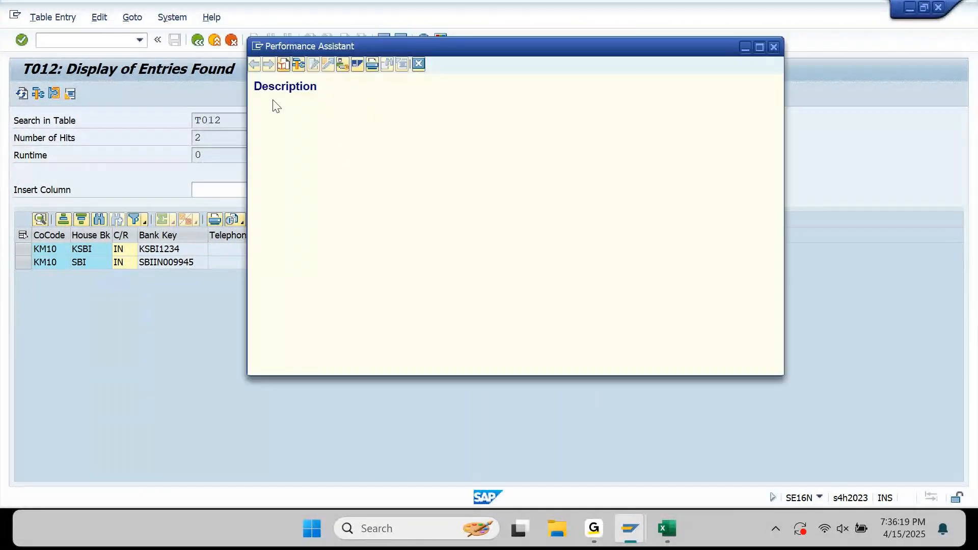
left_click(299, 65)
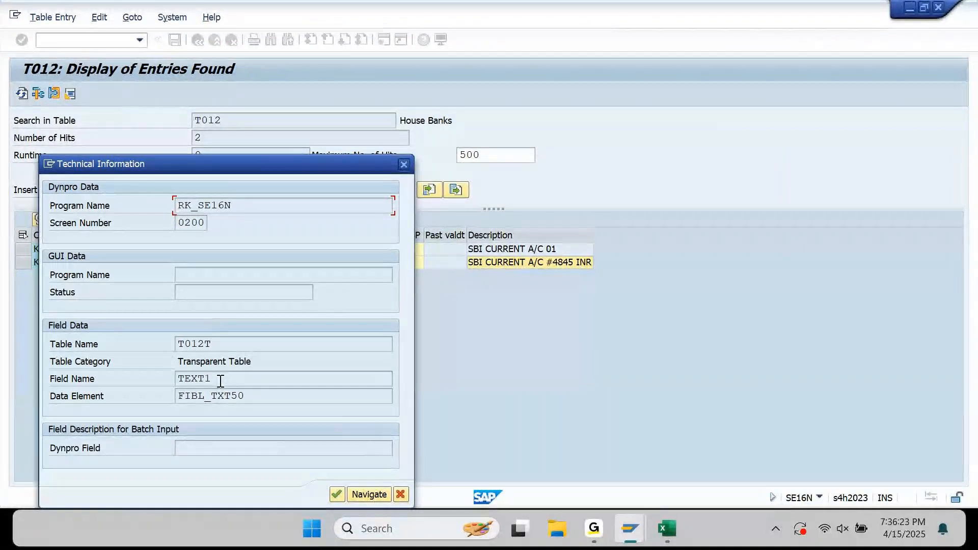
left_click_drag(217, 346, 168, 354)
key("ctrl+c")
Enter T012T as Our Bank Name's table in the workbook.
key("F1")
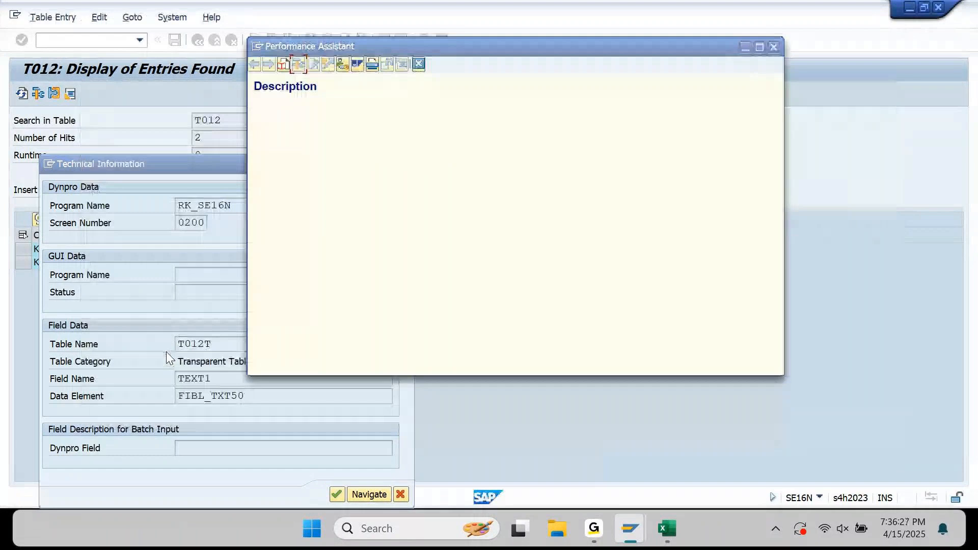
key("alt+Tab")
key("ctrl+v")
key("Right")
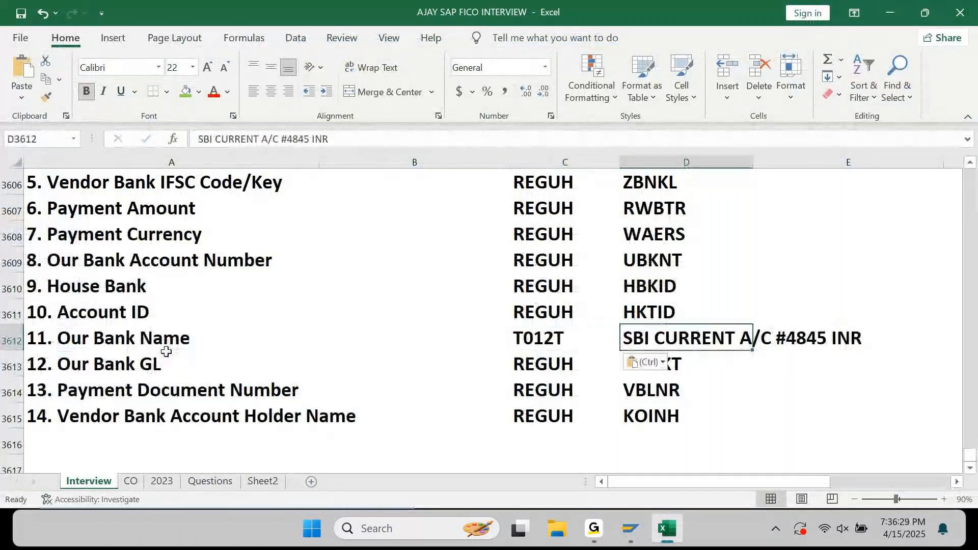
Copy the field name TEXT1 from the technical information and close the help dialogs.
key("alt+Tab")
key("alt+Tab")
key("Tab")
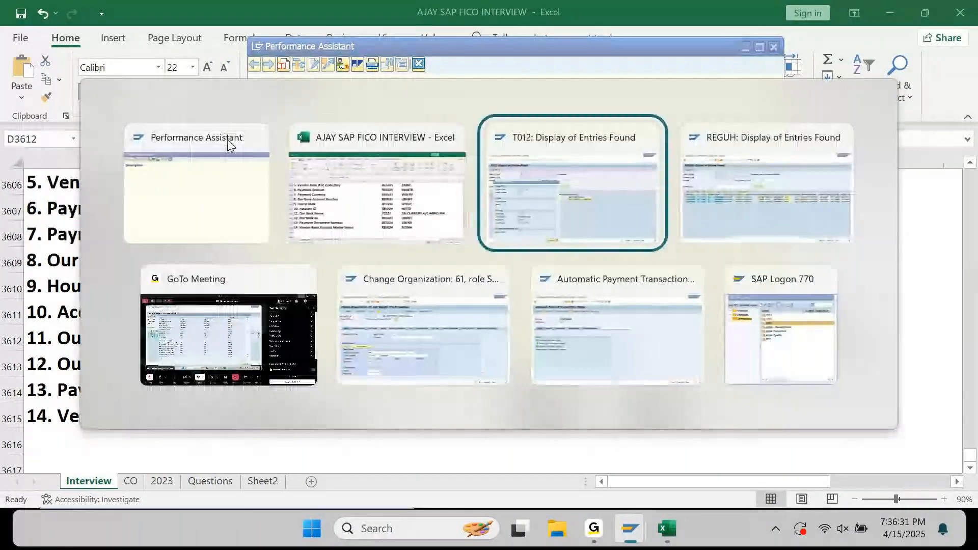
double_click(222, 378)
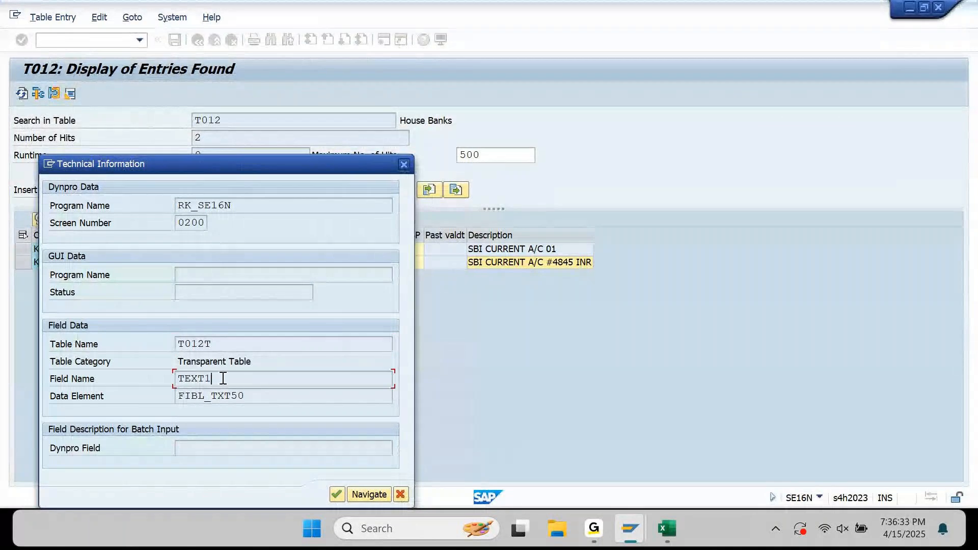
key("ctrl+c")
left_click(403, 164)
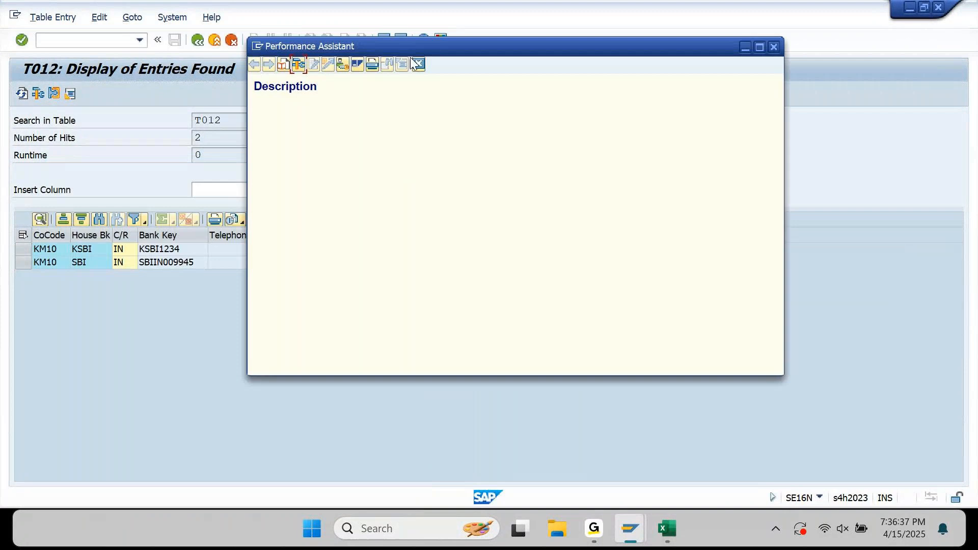
left_click(418, 63)
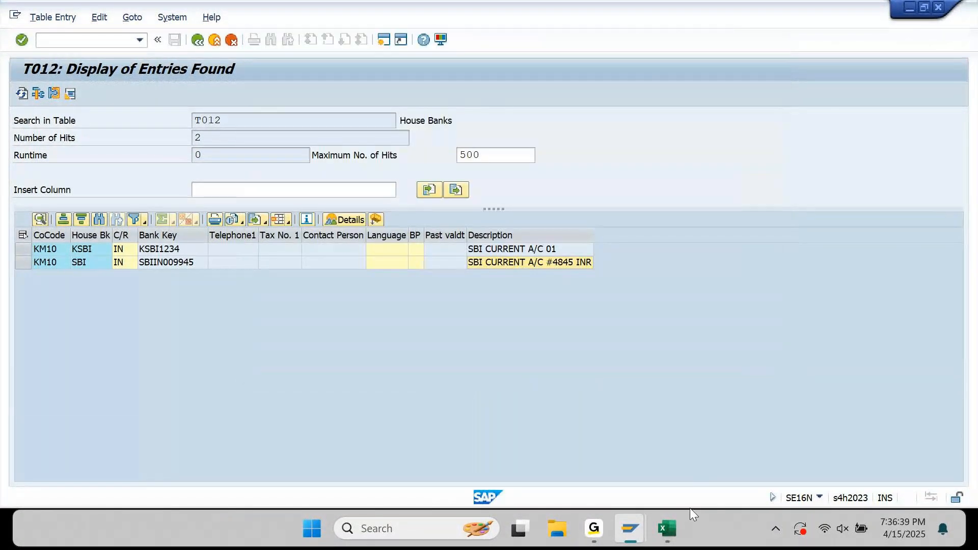
left_click(677, 539)
Paste TEXT1 into D3612 for Our Bank Name and review the Table and Field columns.
key("ctrl+v")
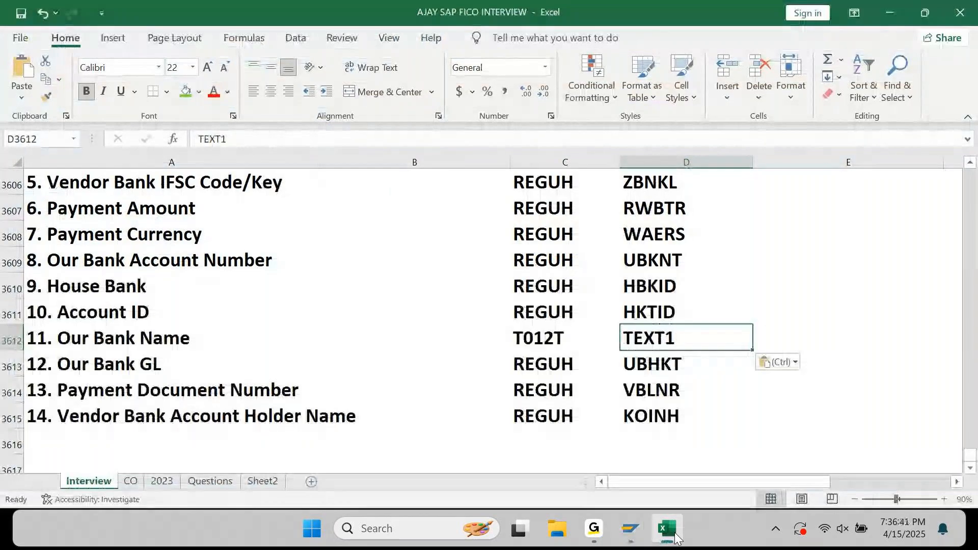
key("Left")
key("ctrl+Up")
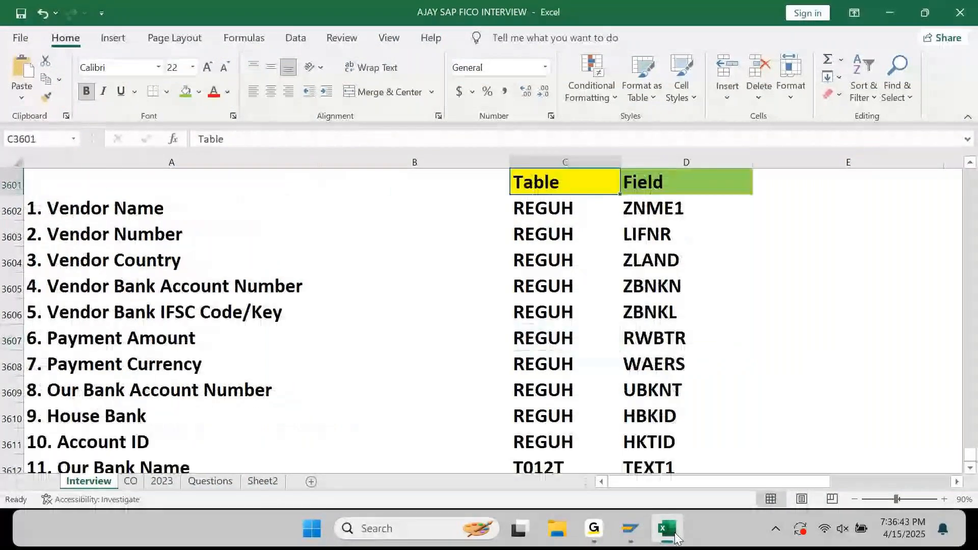
key("Down")
key("Down")
key("Down")
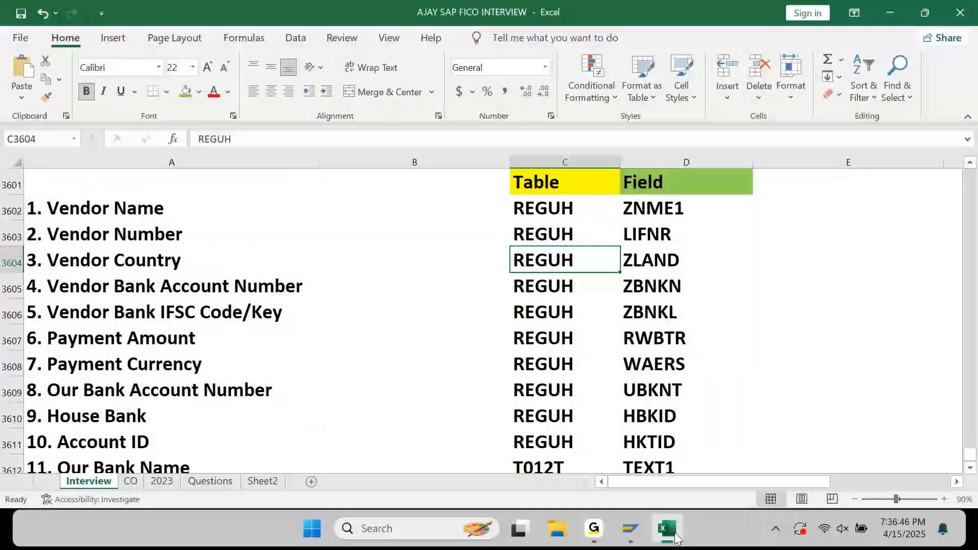
key("ctrl+Up")
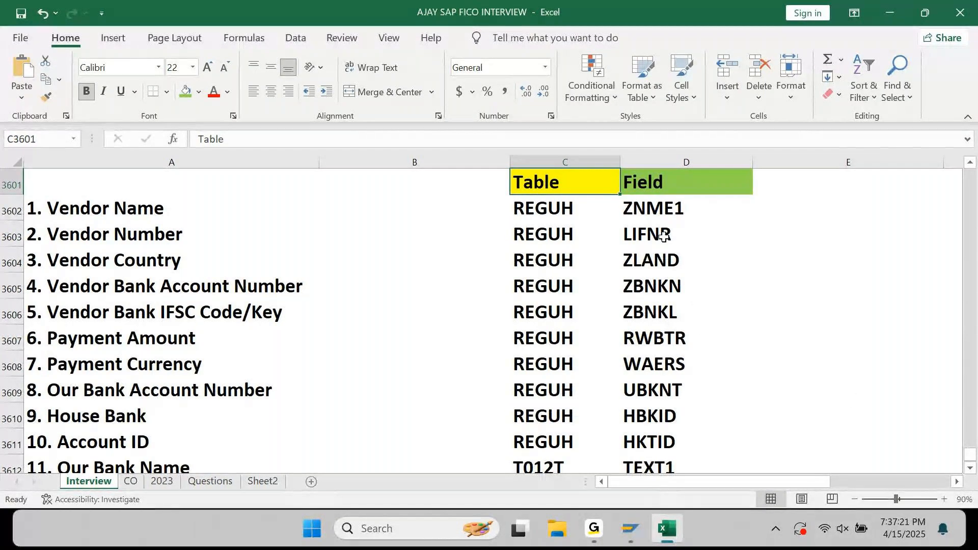
left_click_drag(657, 206, 664, 400)
scroll(142, 415, "down", 1)
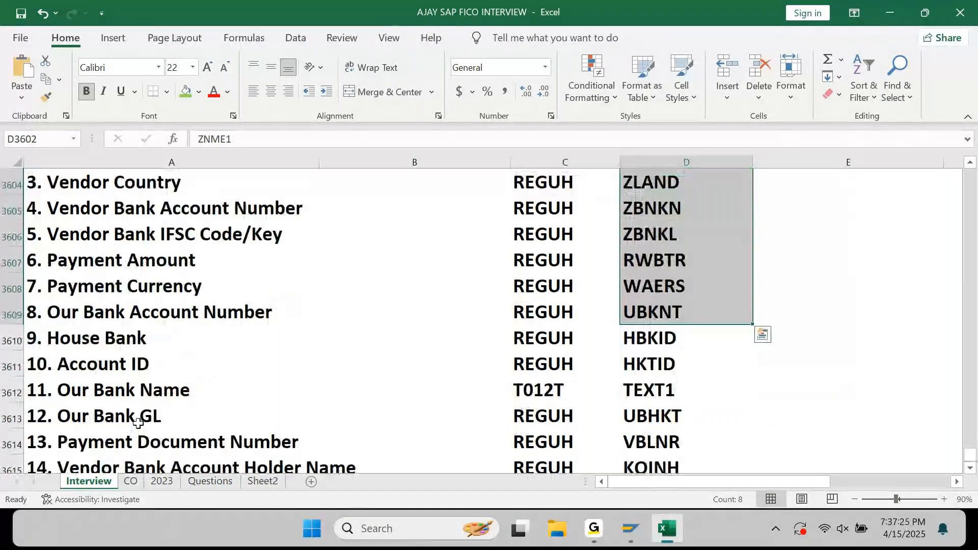
scroll(151, 376, "down", 2)
scroll(150, 376, "up", 3)
scroll(151, 376, "up", 1)
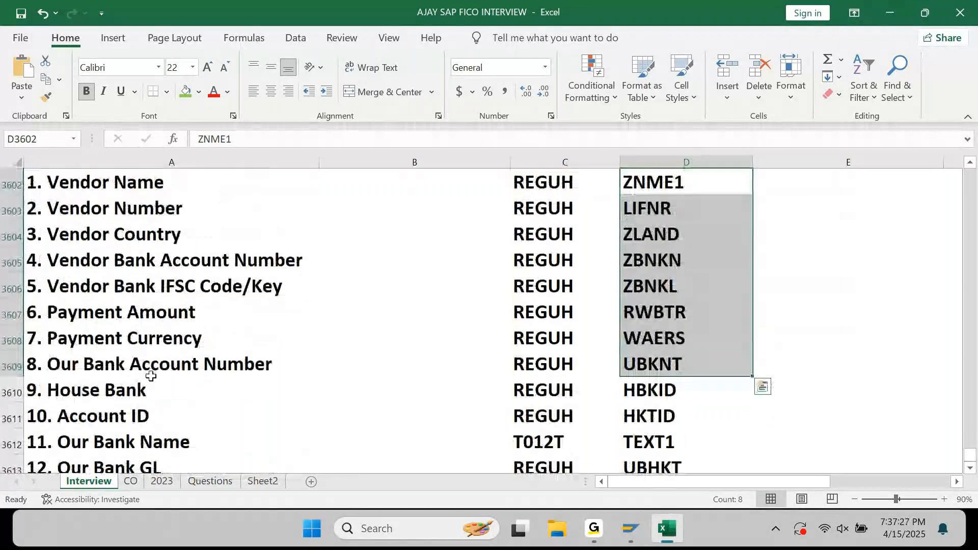
left_click(795, 320)
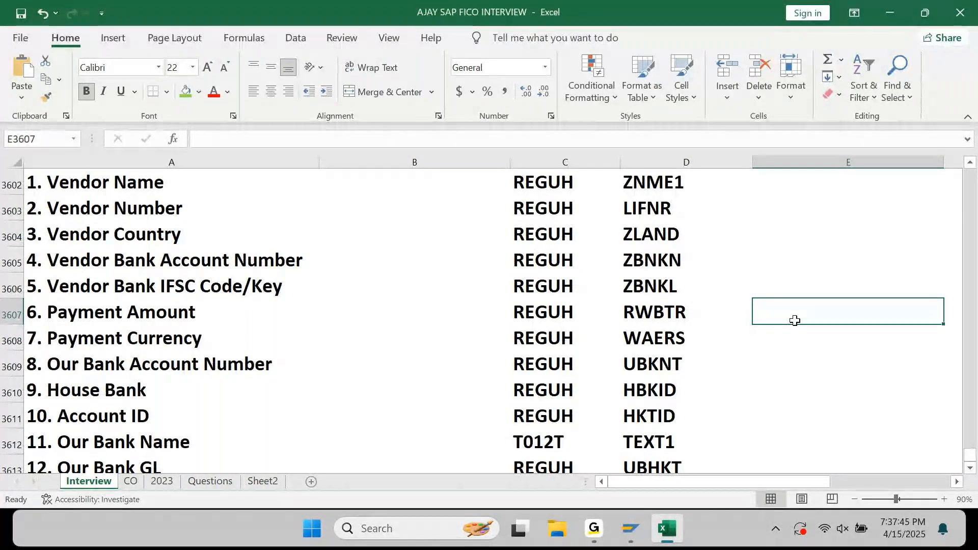
Start the DME engine with /n dmee from the automatic payment run window.
mouse_move(631, 530)
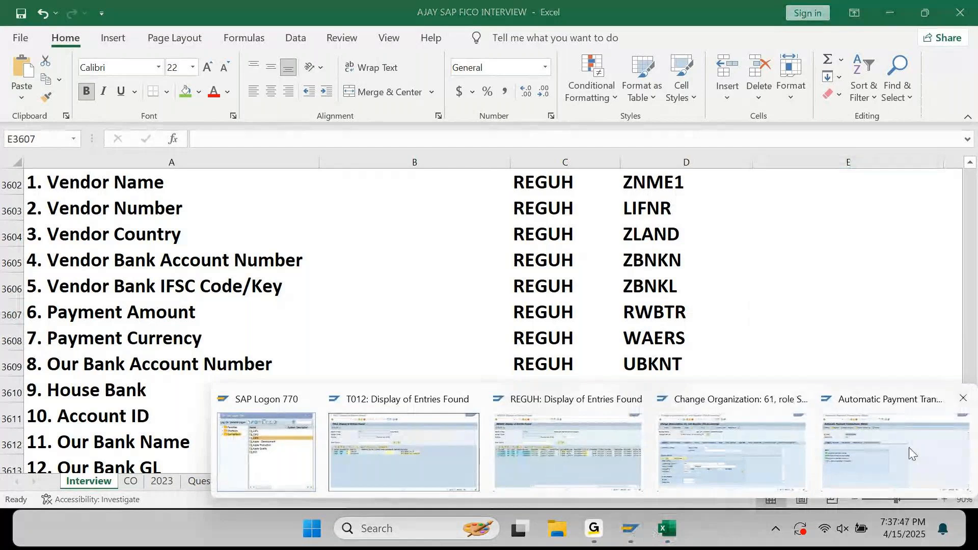
mouse_move(909, 447)
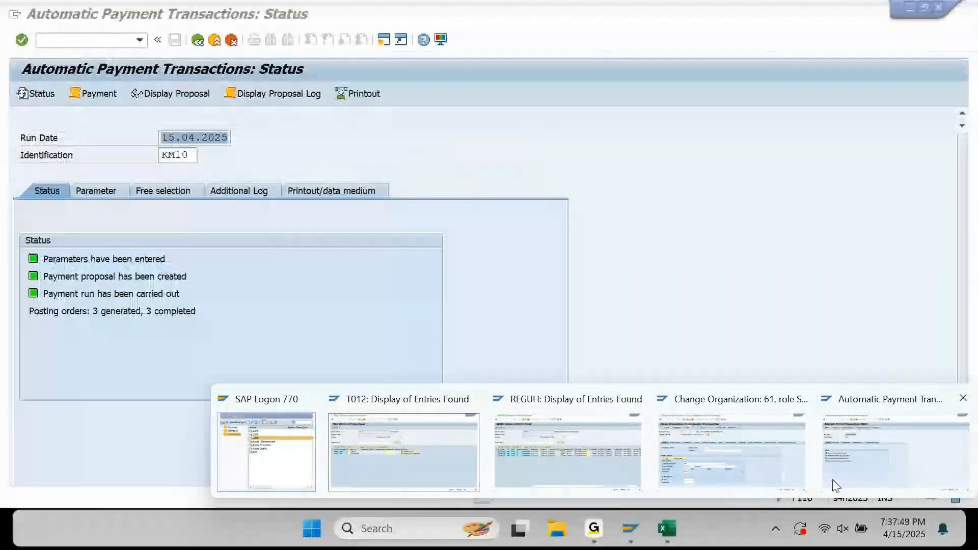
left_click(833, 479)
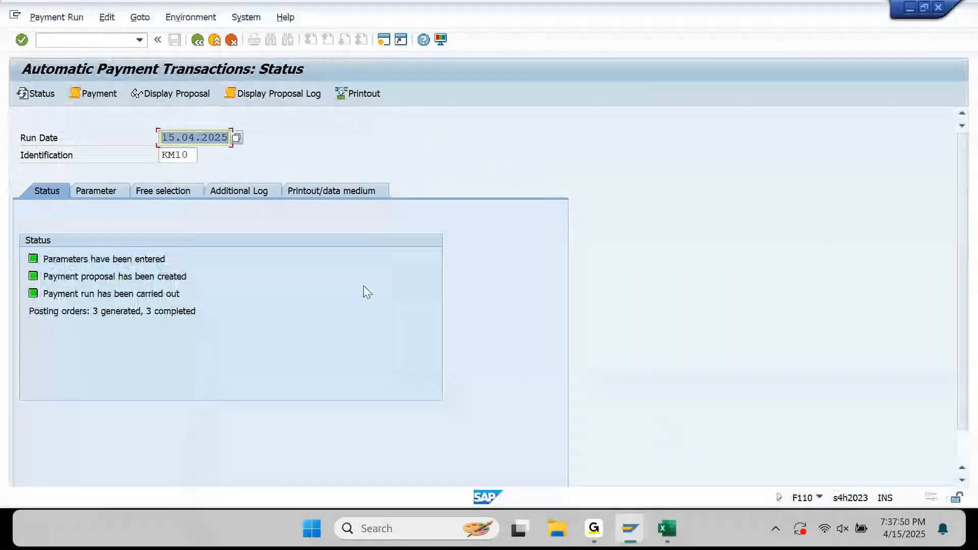
left_click(100, 38)
type("/")
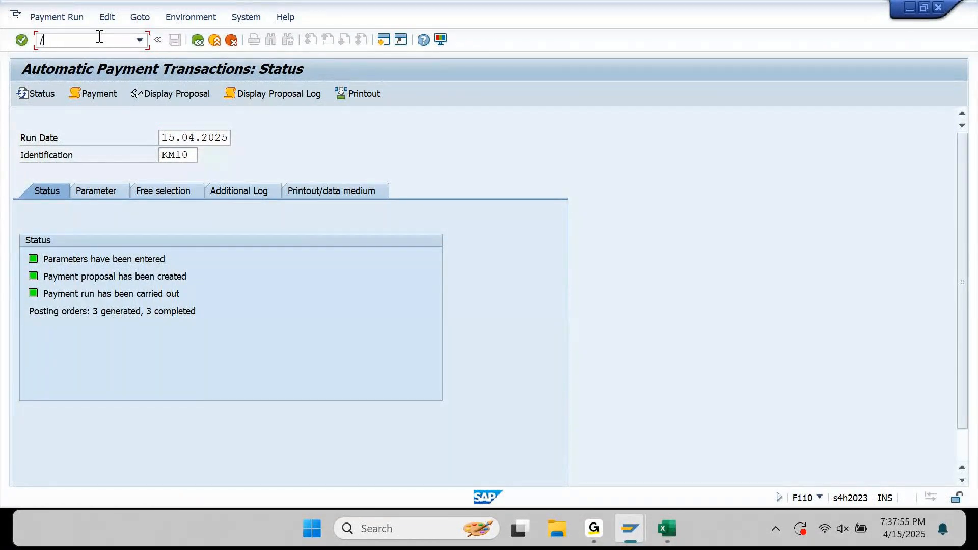
type("m dmee")
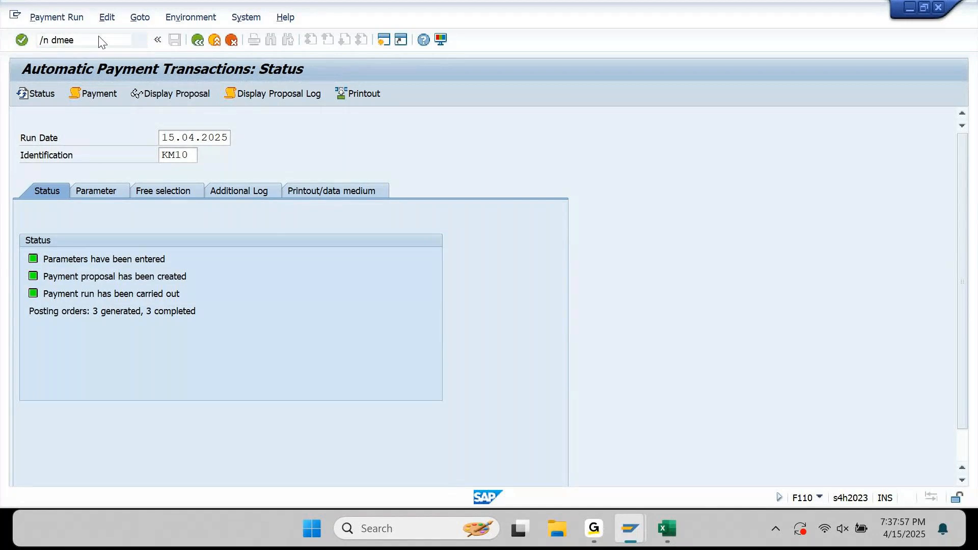
key("Return")
Choose tree type PAYM and format tree IN_MT101, display it, and accept opening it in DMEEX.
key("Down")
key("Tab")
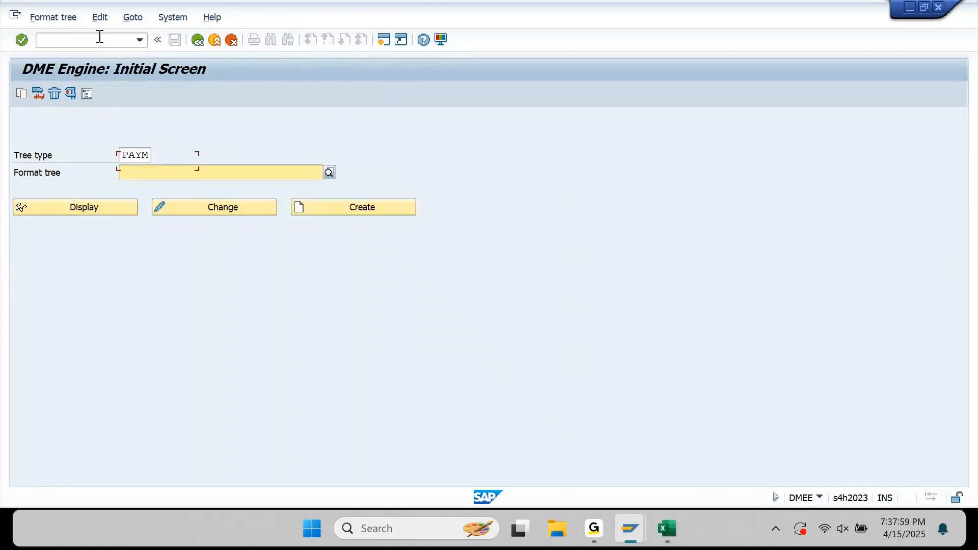
key("Down")
key("Return")
left_click(89, 209)
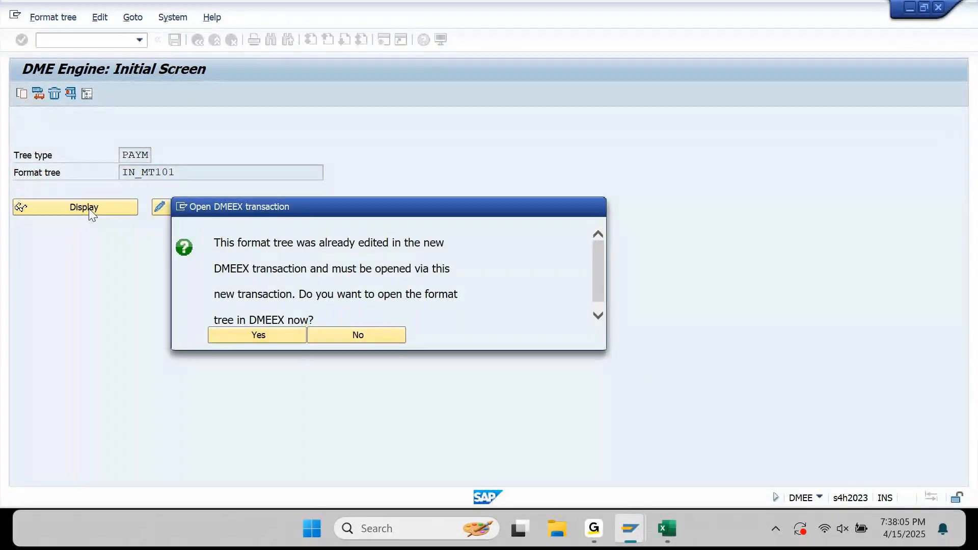
key("Return")
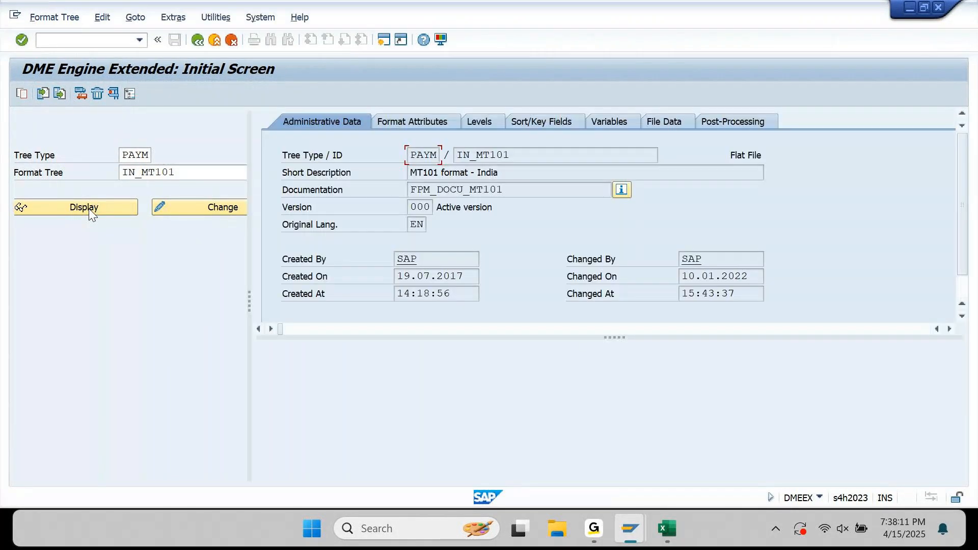
Display IN_MT101 and open FPAYH from Source fields for application > Payment medium: Payment data.
left_click(84, 207)
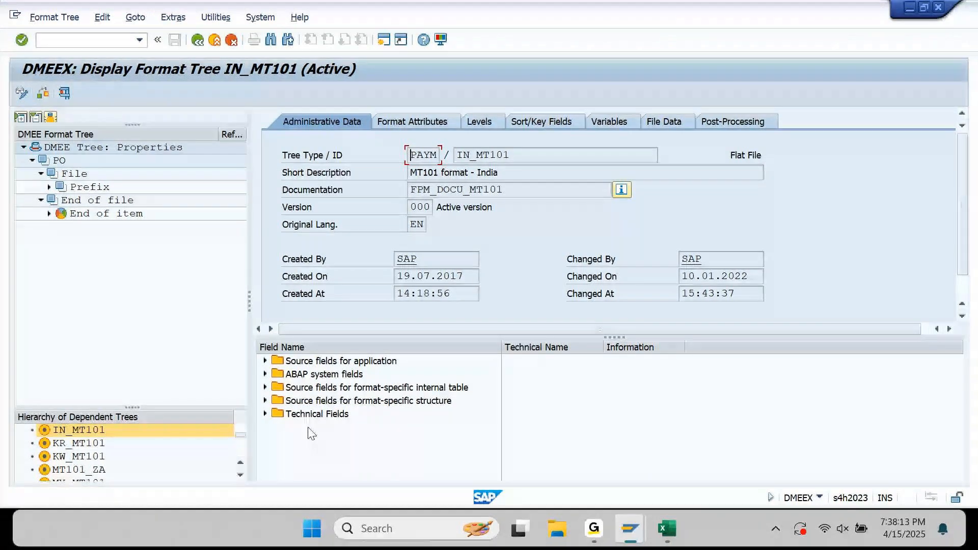
left_click(265, 388)
left_click(265, 388)
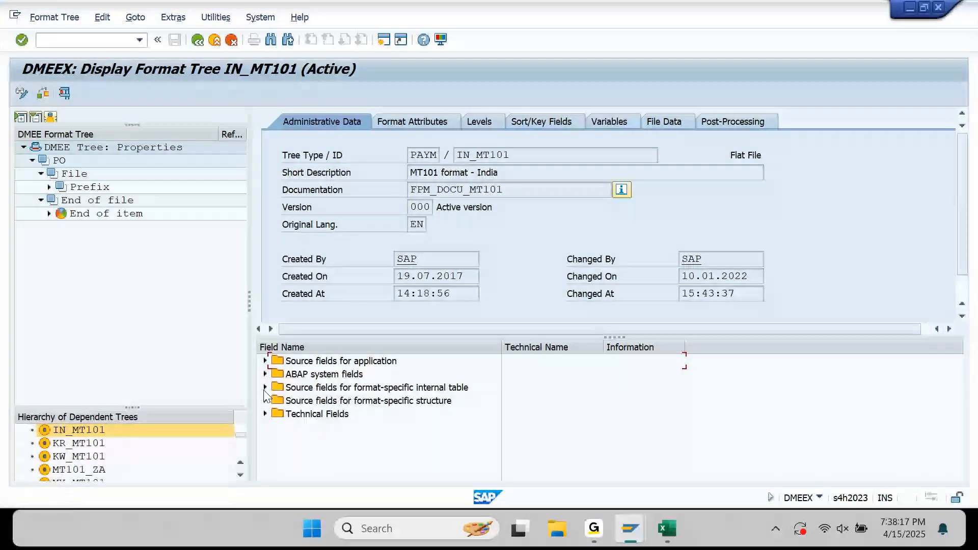
left_click(265, 360)
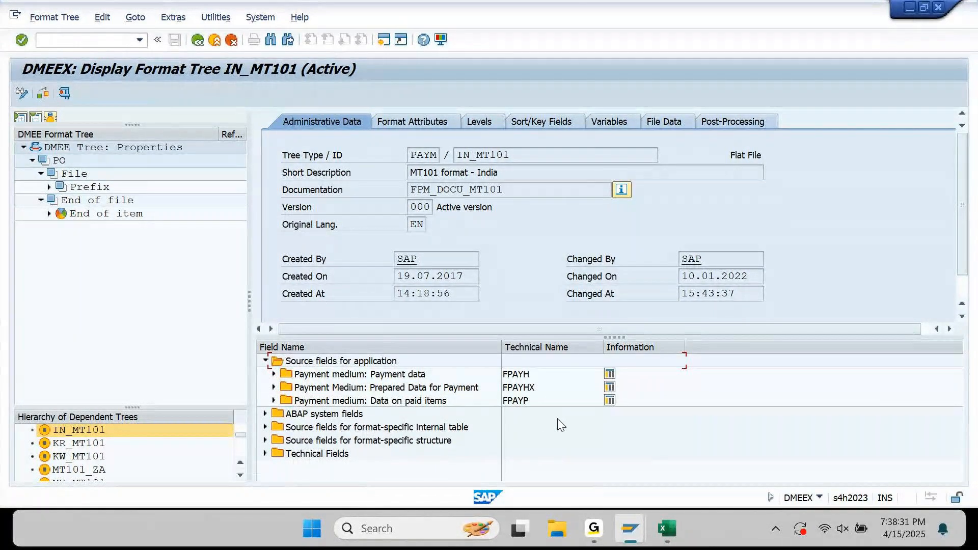
left_click(273, 374)
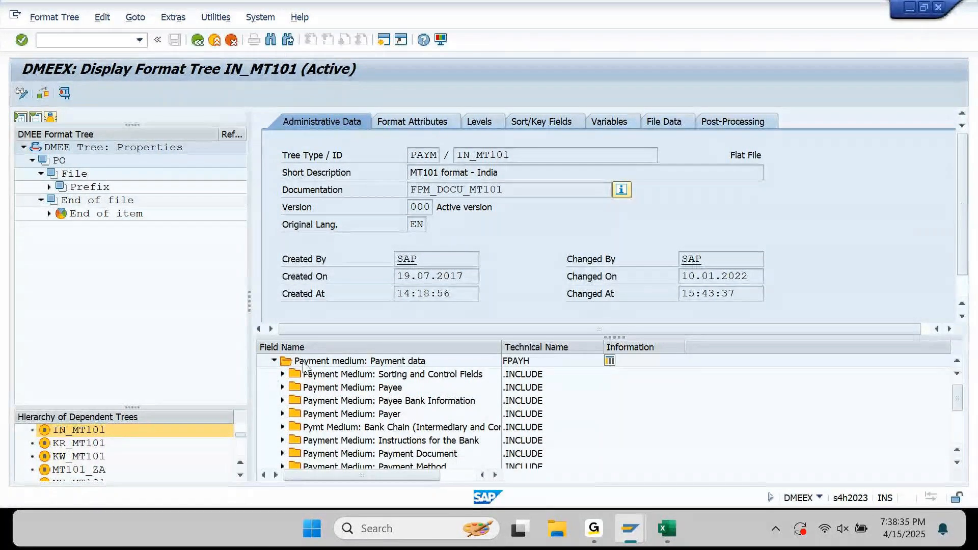
left_click(609, 363)
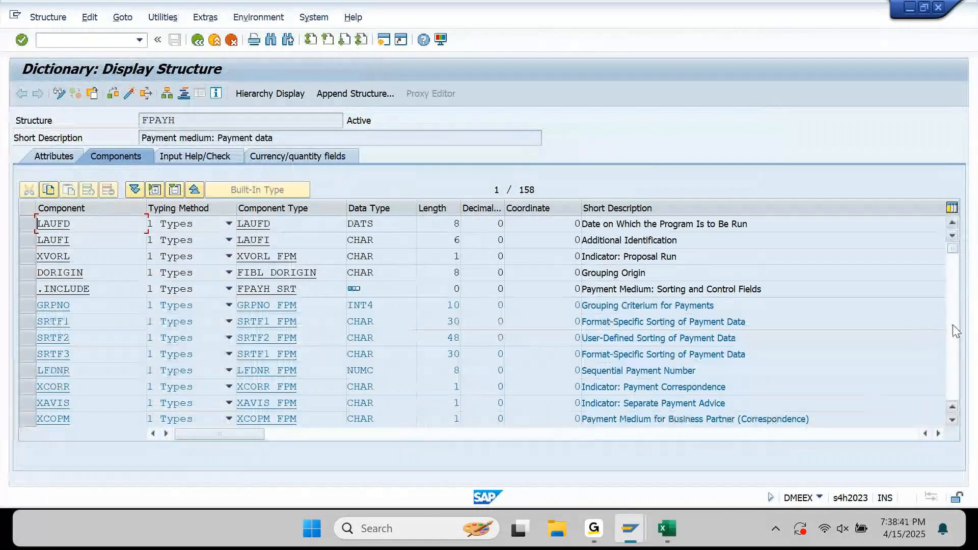
Copy the account holder field name KOINH from the Excel interview sheet.
left_click(953, 326)
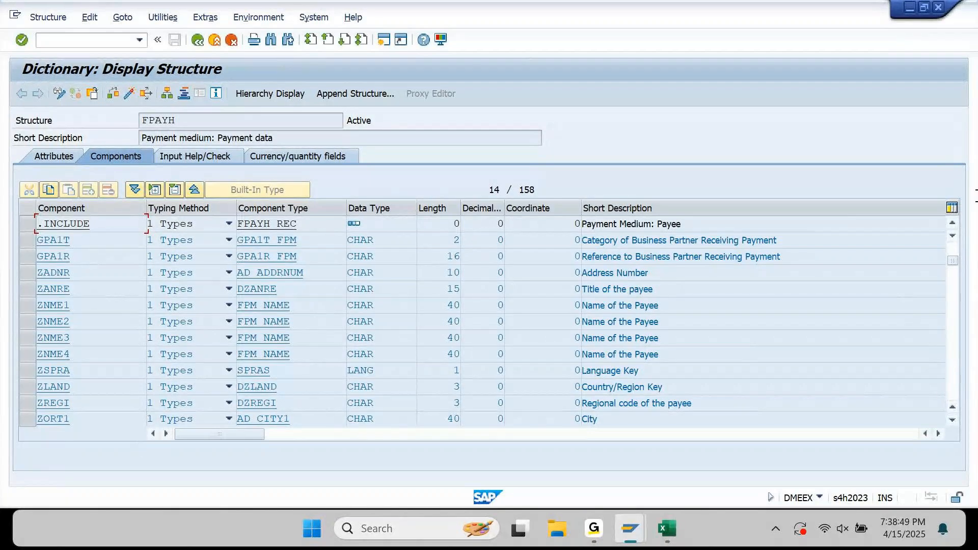
left_click(952, 305)
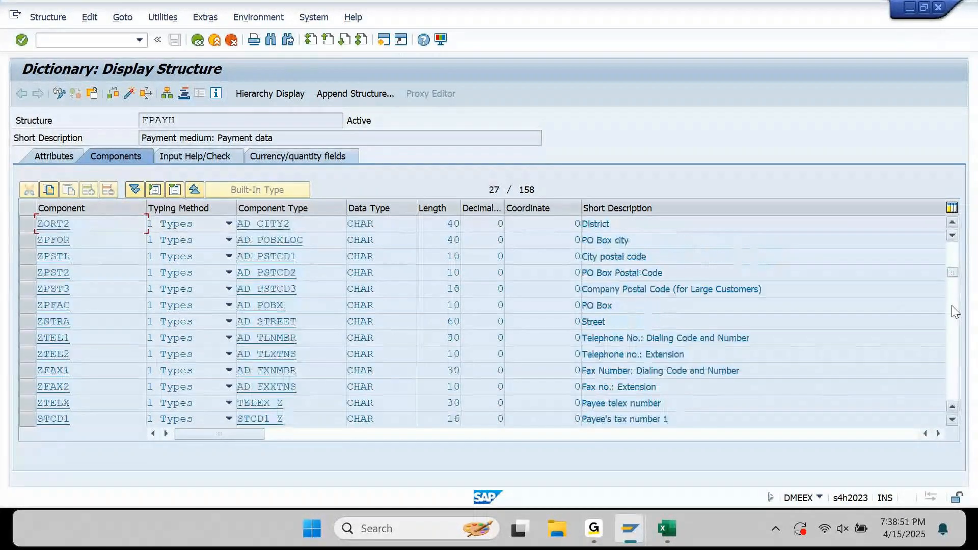
left_click(952, 305)
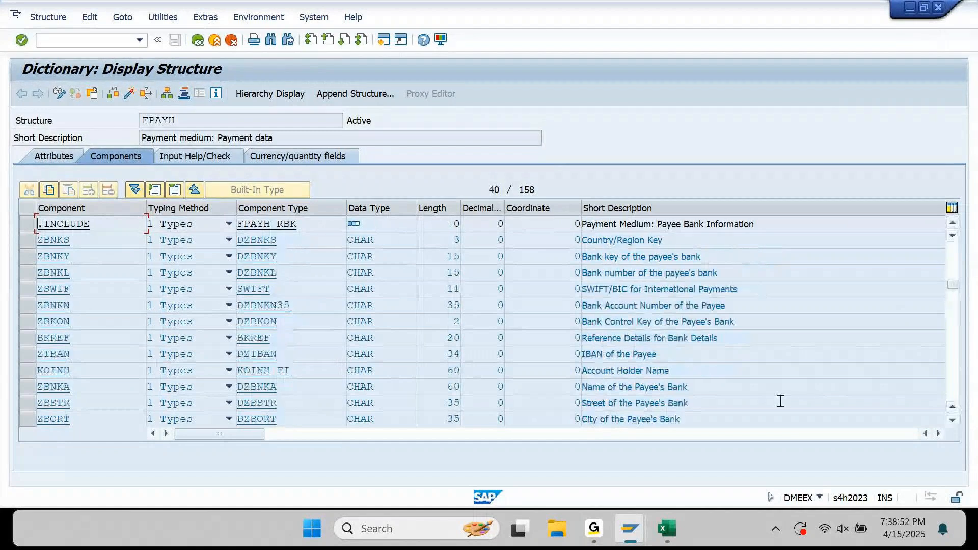
left_click(670, 528)
key("Left")
key("Up")
key("Up")
key("Up")
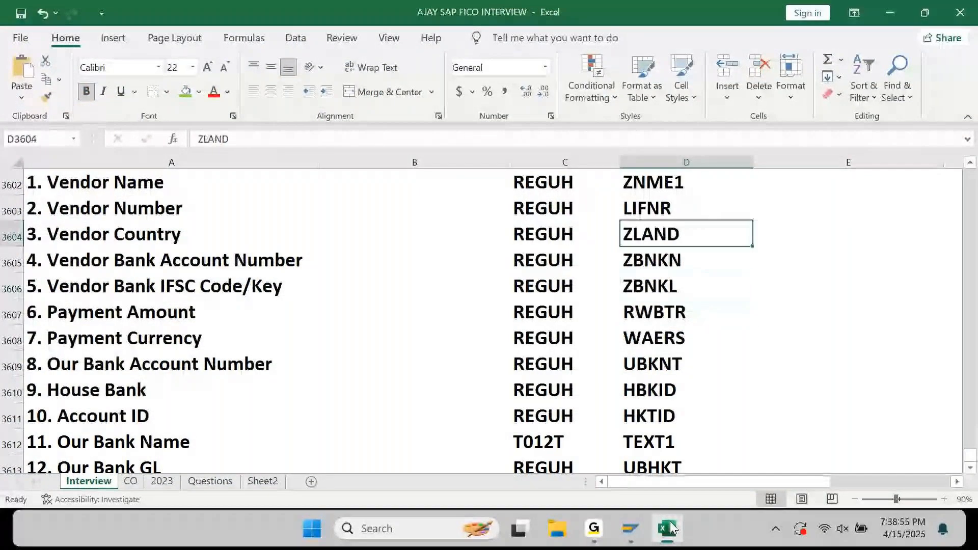
key("Down")
key("Down")
key("Down")
key("Down")
key("Down")
key("Down")
key("Down")
key("Down")
key("Down")
key("Down")
key("Up")
key("Up")
key("Up")
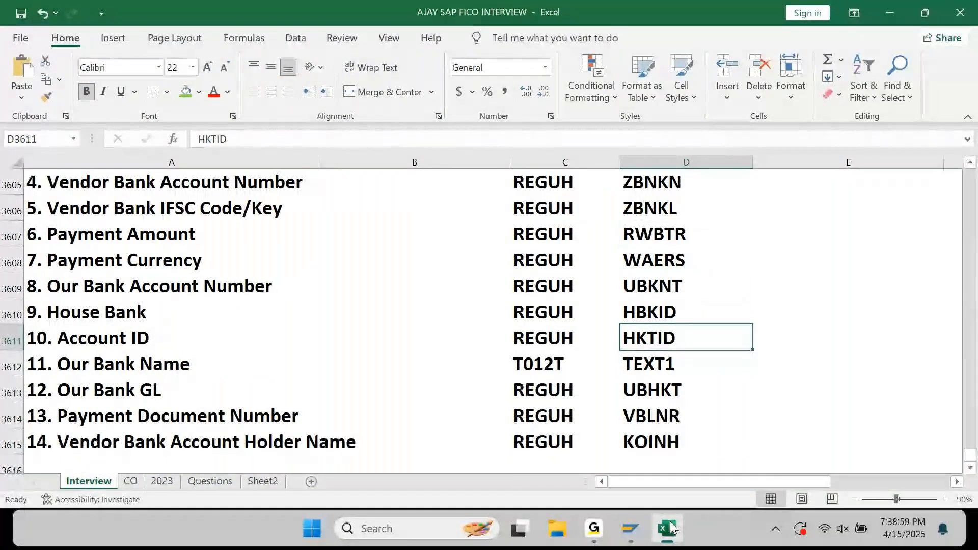
key("Down")
key("Down")
key("Down")
key("Down")
key("ctrl+c")
Search the FPAYH components for KOINH and select the structure name FPAYH.
left_click(631, 529)
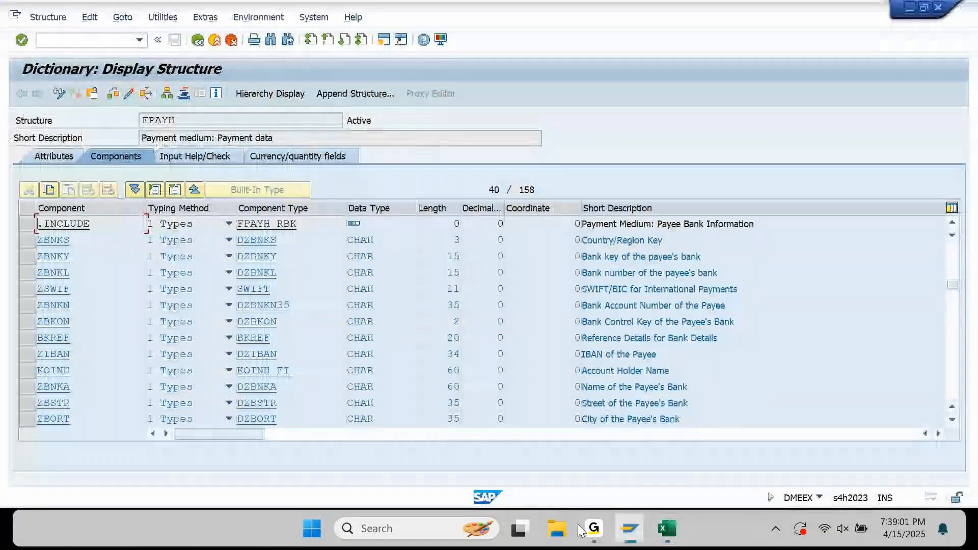
key("ctrl+f")
key("ctrl+v")
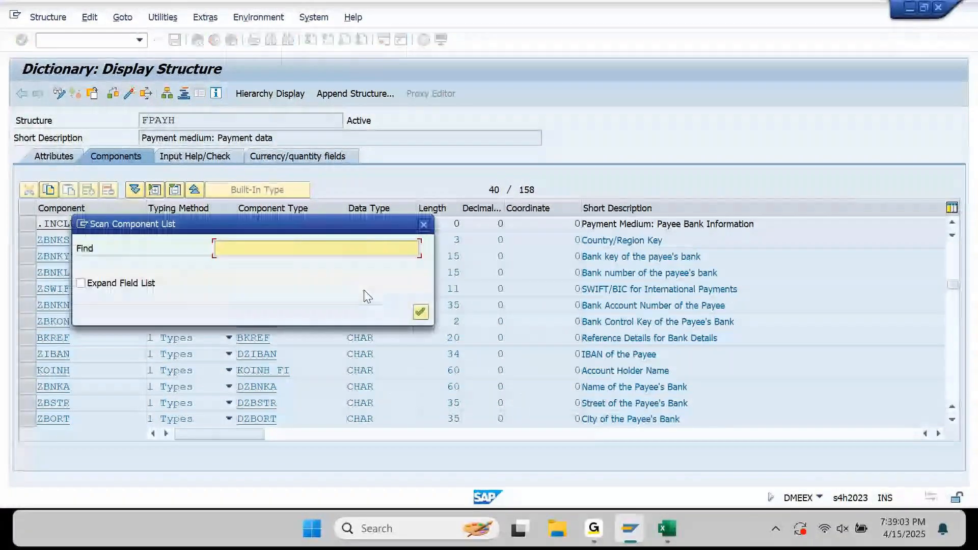
key("Return")
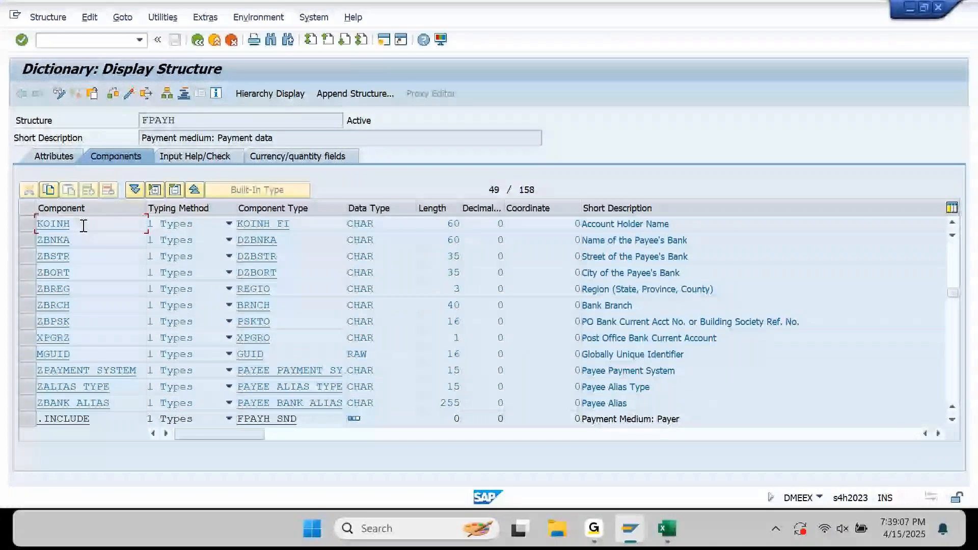
left_click(184, 115)
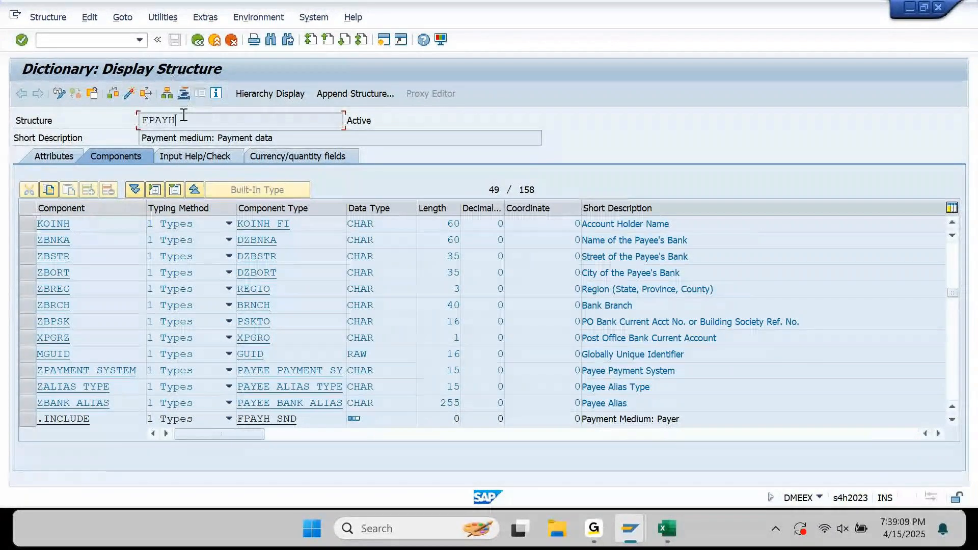
left_click_drag(184, 115, 109, 120)
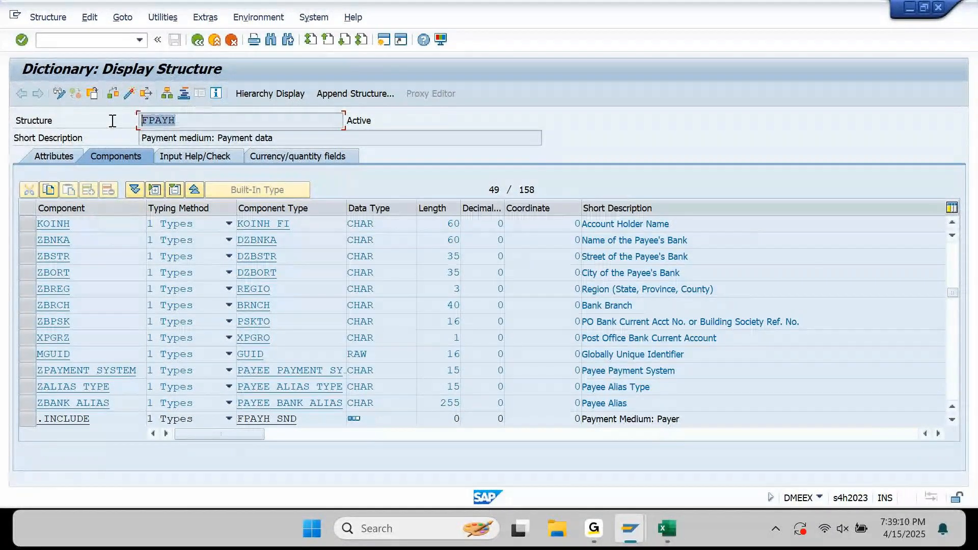
Look up the Payment Amount name RWBTR from the sheet in the FPAYH component list.
left_click(671, 522)
key("Up")
key("Up")
key("Up")
key("Up")
key("Up")
key("Up")
key("Up")
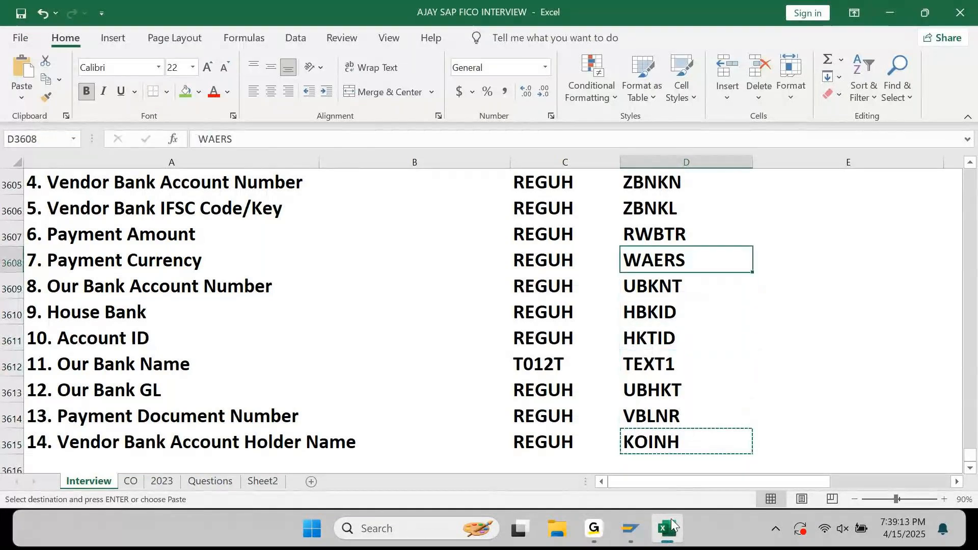
key("Up")
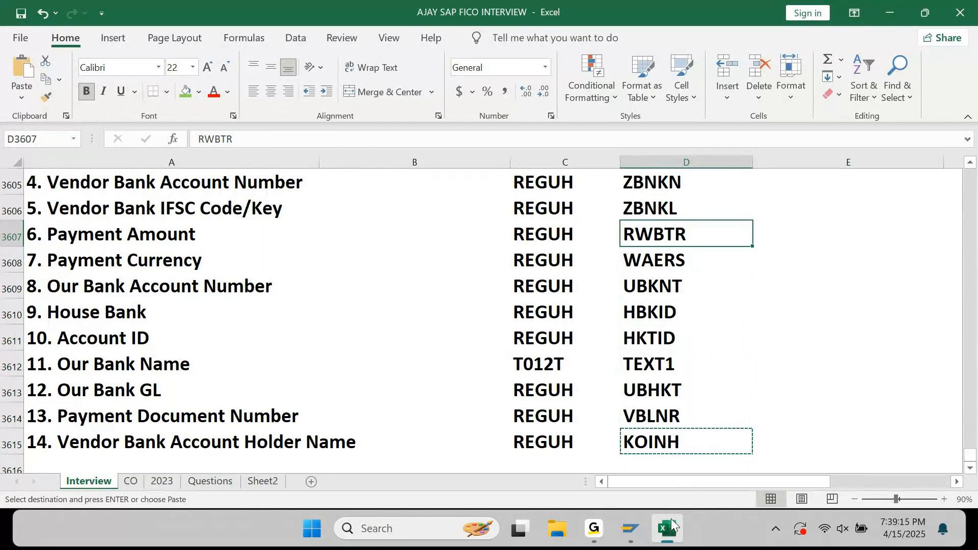
key("alt+Tab")
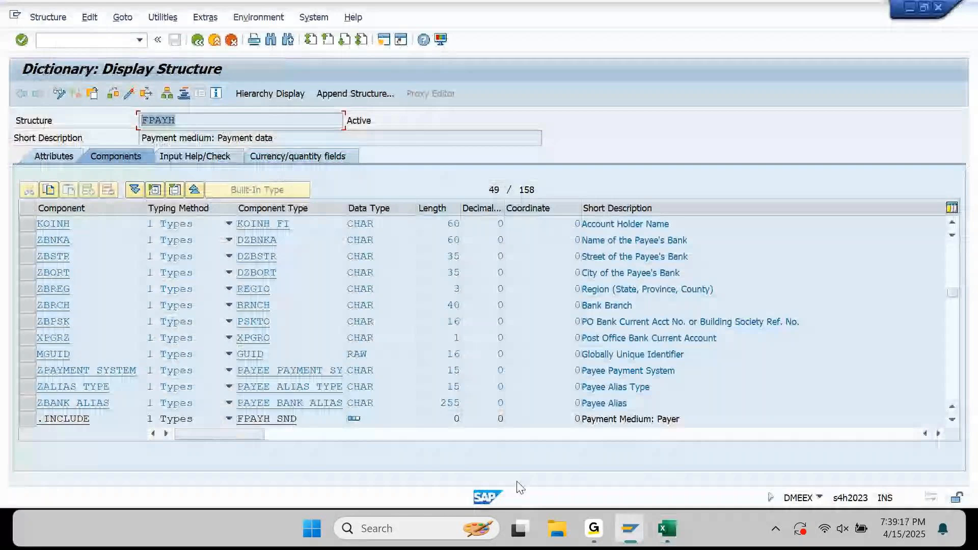
key("ctrl+f")
type("RWBTR")
key("Return")
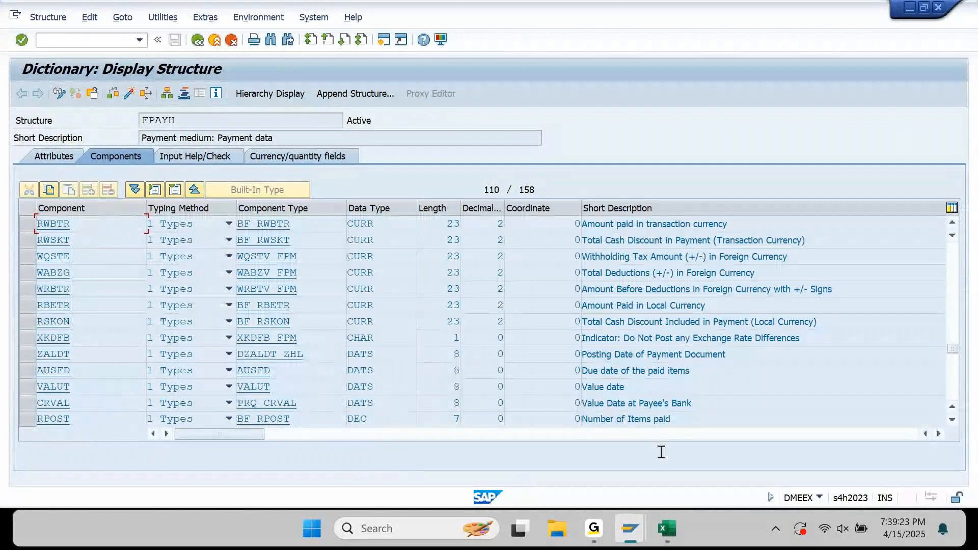
Copy ZBNKN from the sheet, locate it in FPAYH, then return to Excel.
left_click(668, 529)
key("Up")
key("Up")
key("Up")
key("Down")
key("Down")
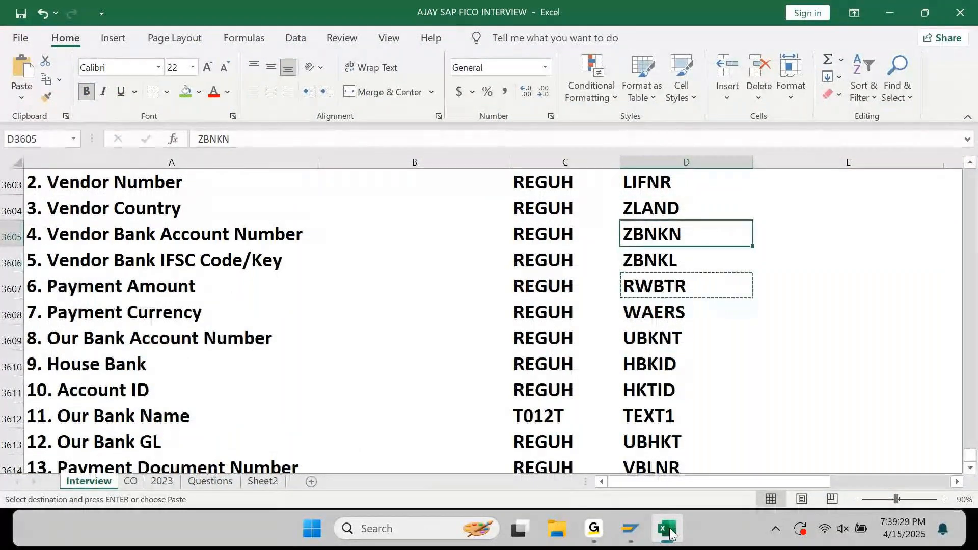
key("ctrl+c")
left_click(668, 530)
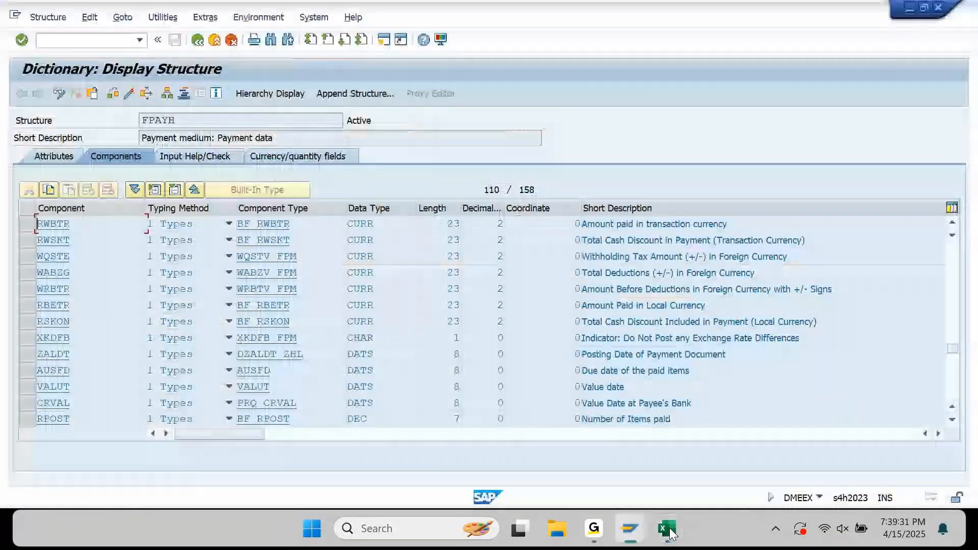
key("ctrl+f")
key("ctrl+v")
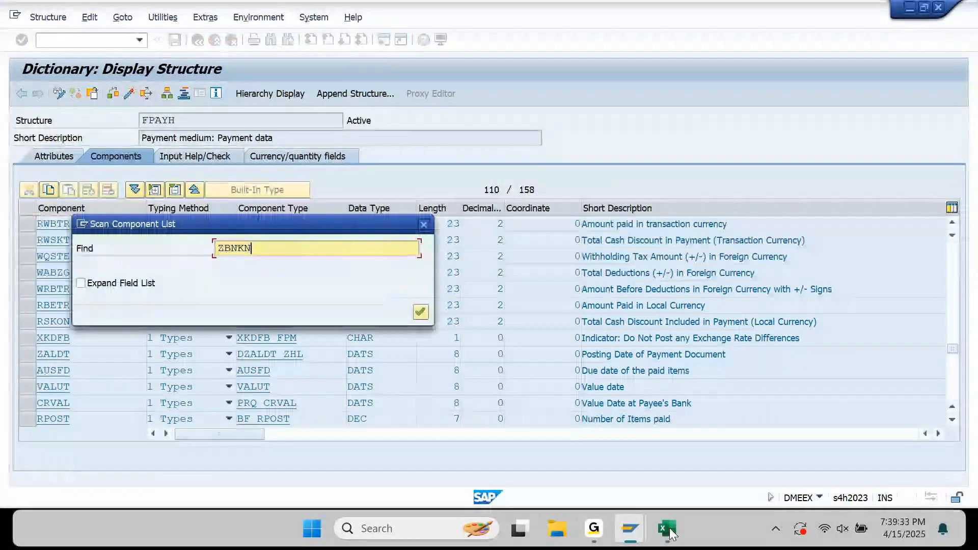
key("Return")
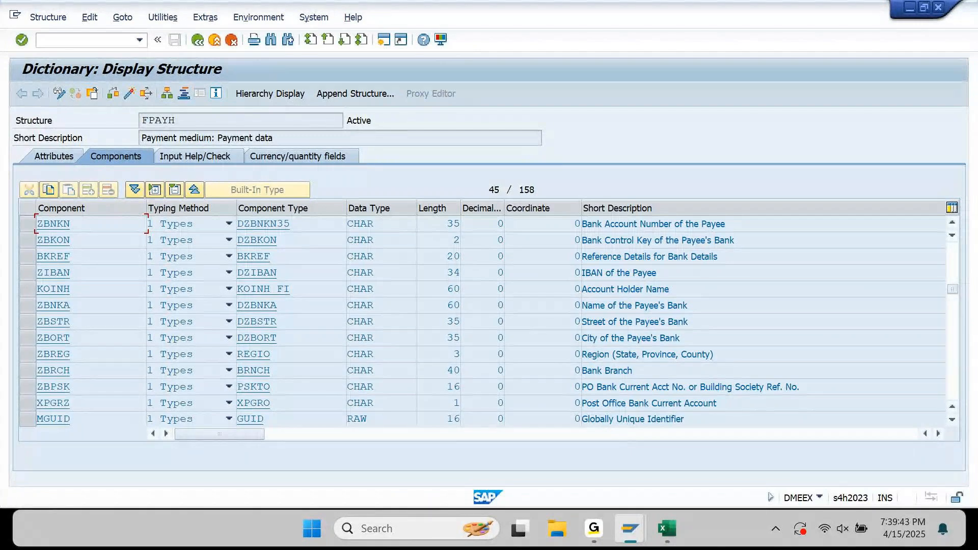
left_click(670, 532)
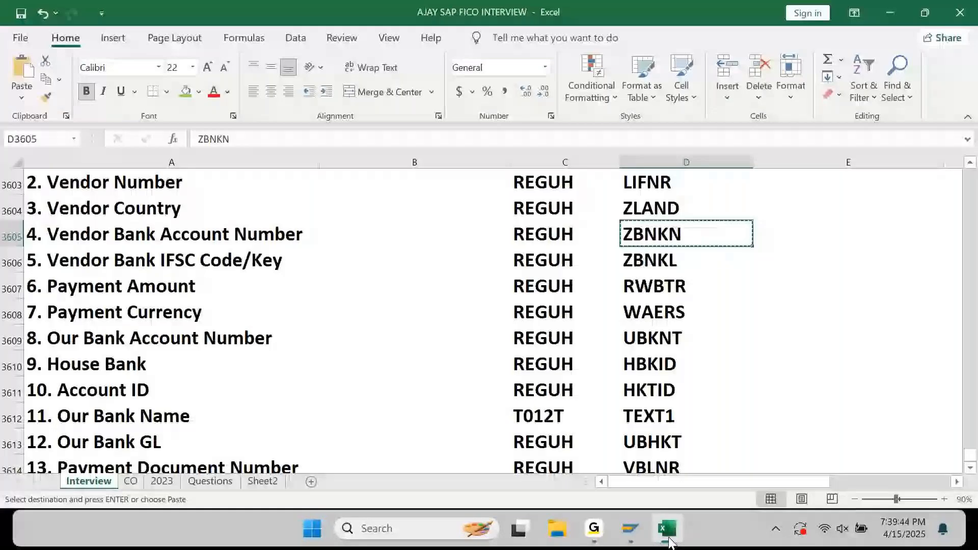
Scroll rows 3600–3615, select the REGUH Vendor Country cell C3604, then minimize Excel.
scroll(637, 309, "up", 1)
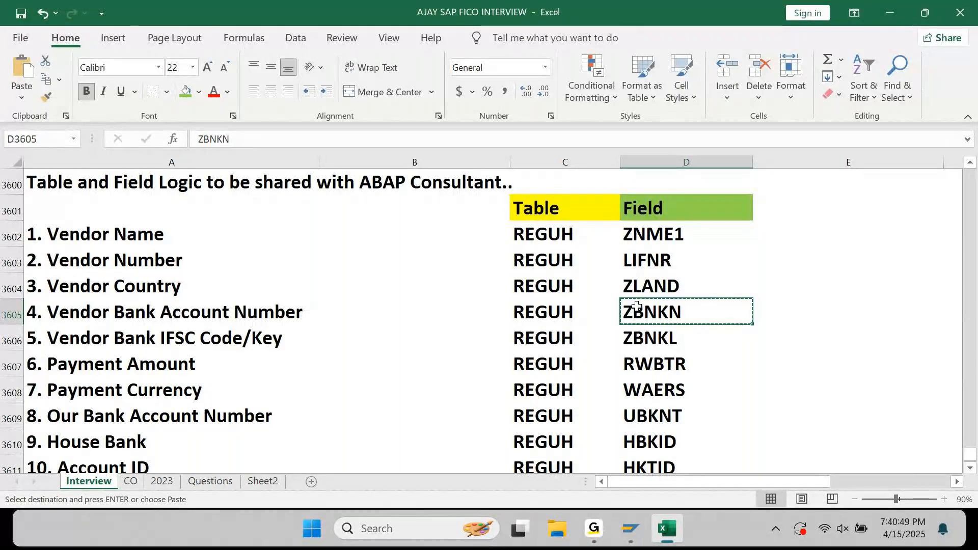
scroll(605, 356, "down", 1)
scroll(606, 356, "down", 3)
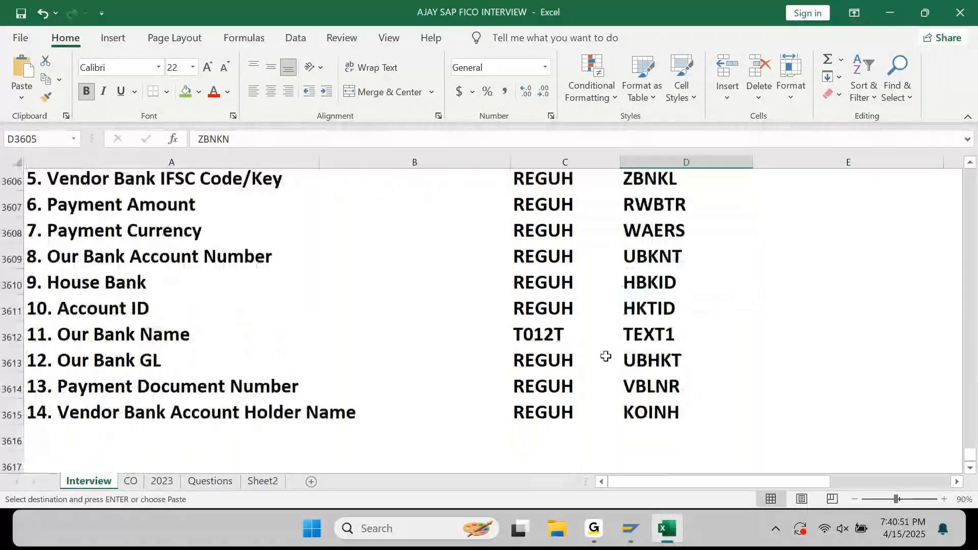
scroll(606, 356, "up", 4)
left_click(562, 278)
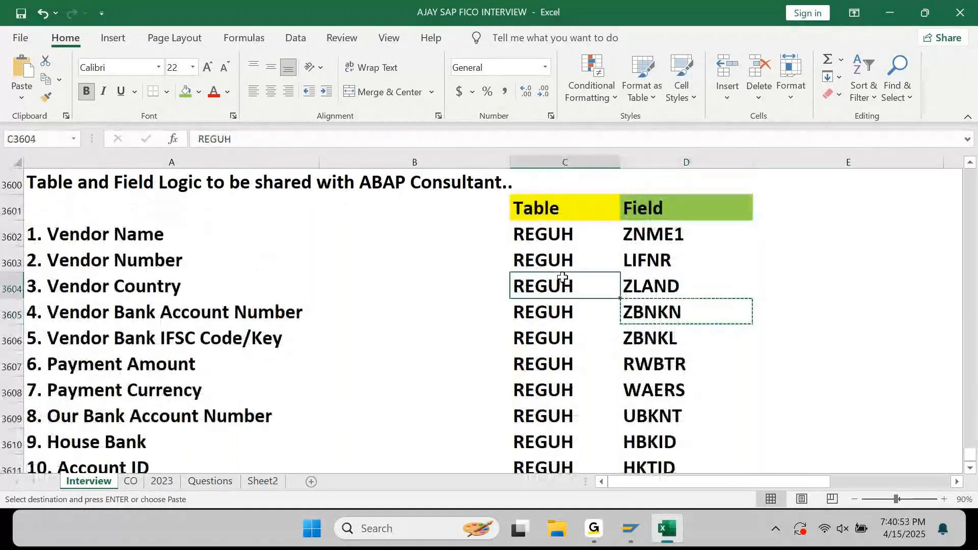
left_click(901, 13)
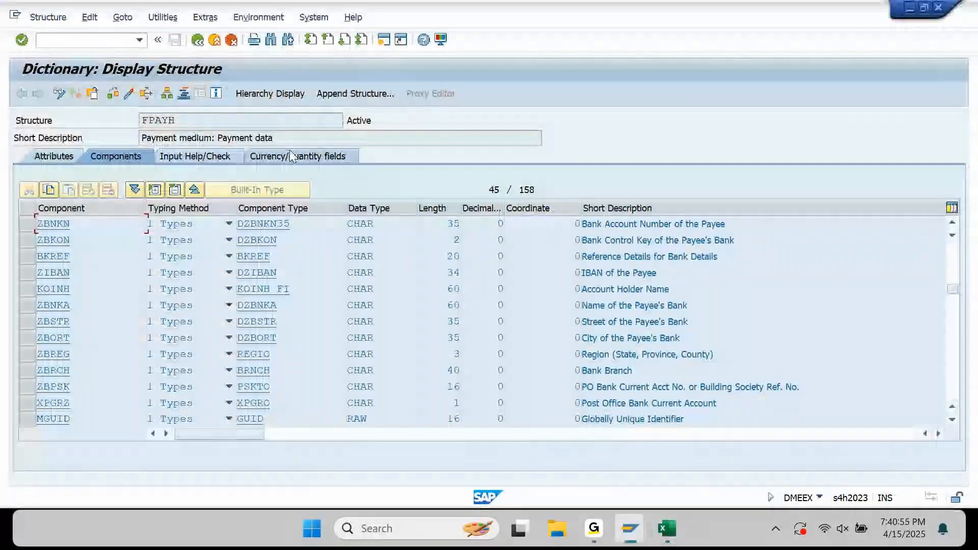
Select the structure name FPAYH, then go back to the IN_MT101 format tree.
left_click(173, 122)
left_click_drag(173, 122, 181, 121)
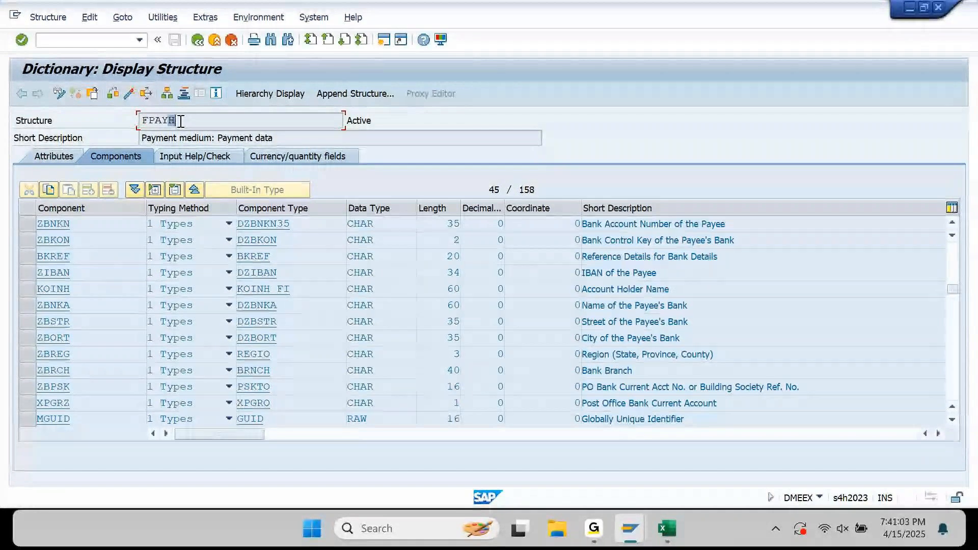
left_click_drag(207, 121, 116, 126)
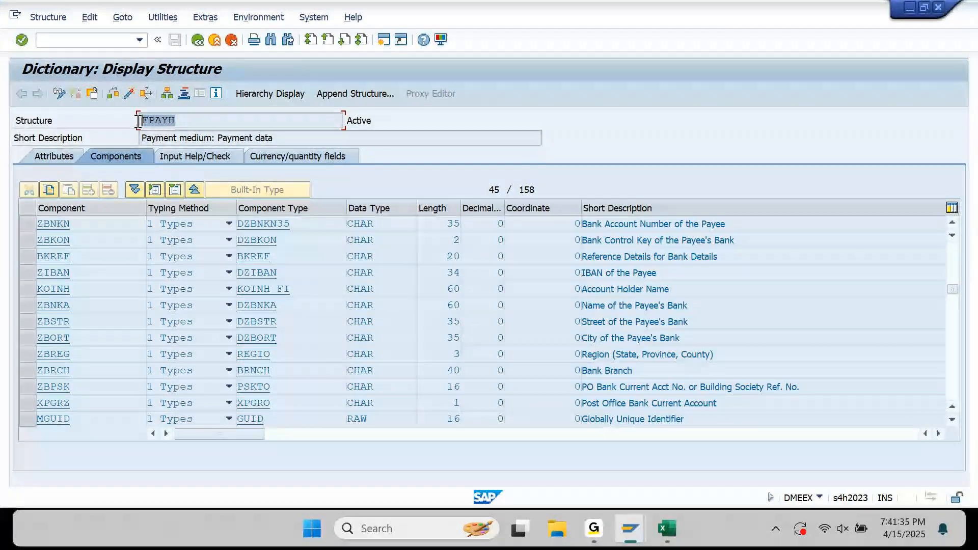
left_click(196, 44)
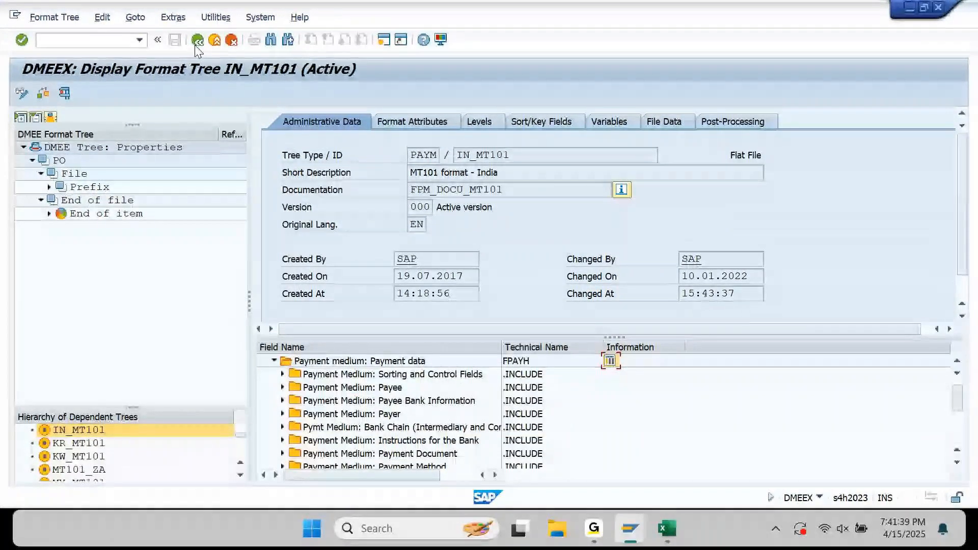
Collapse Payment medium, expand Source fields for application to list FPAYH, FPAYHX, FPAYP, then return to Excel.
left_click(273, 361)
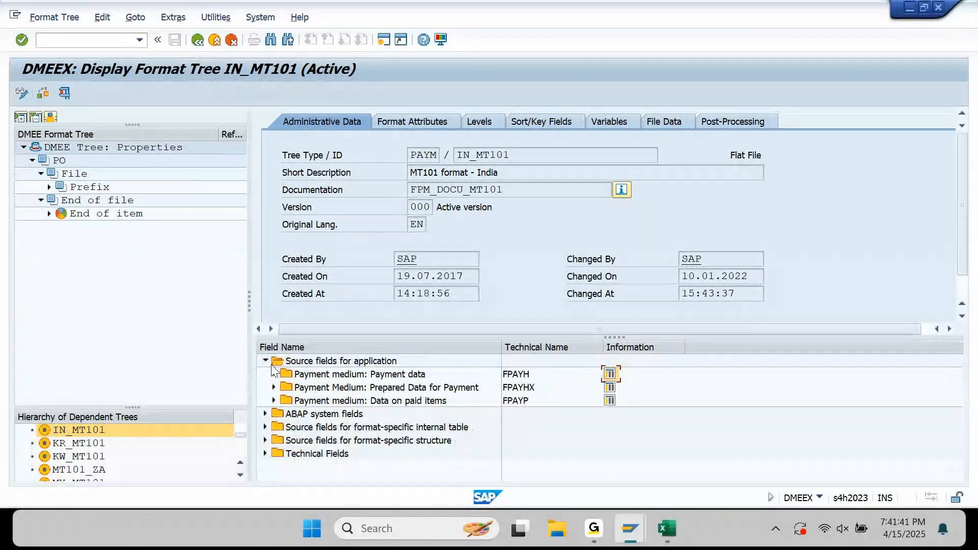
left_click(271, 365)
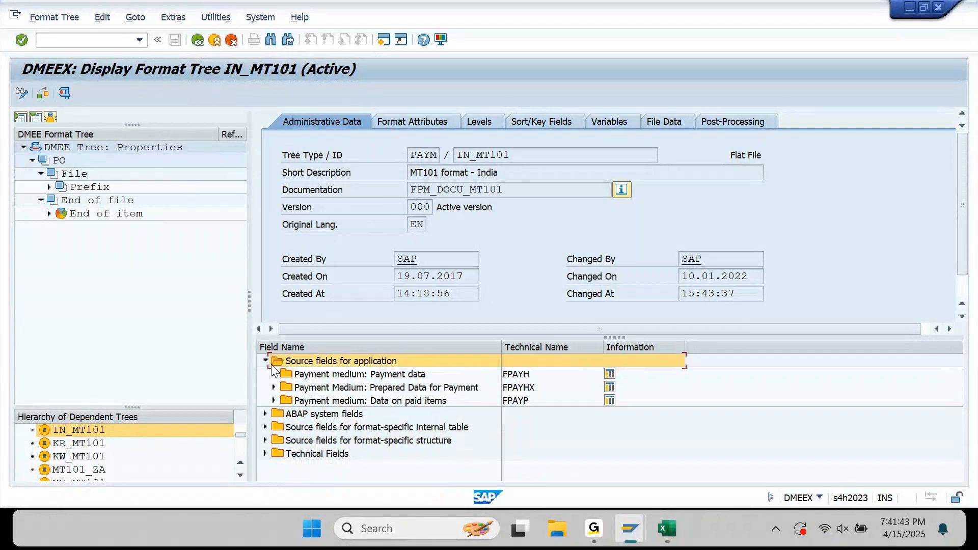
left_click(266, 361)
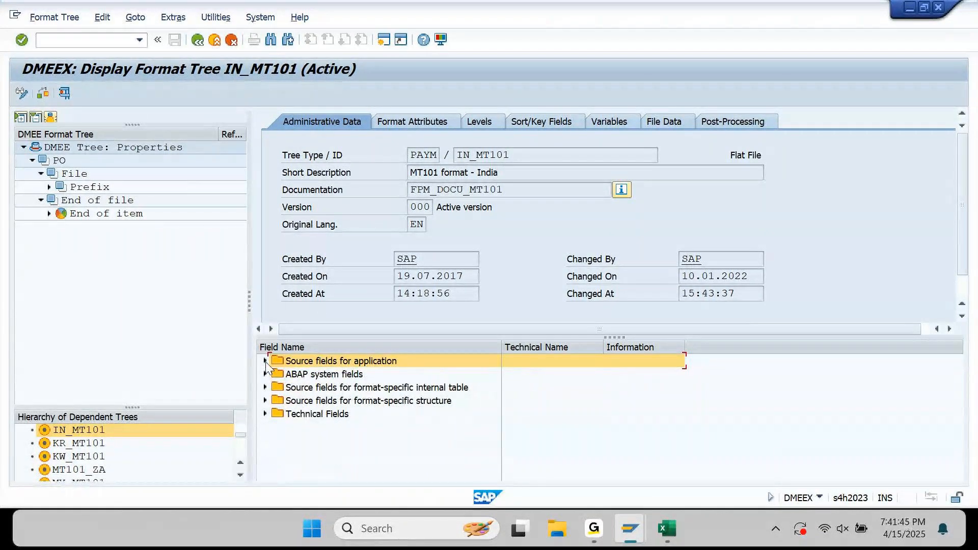
left_click(265, 361)
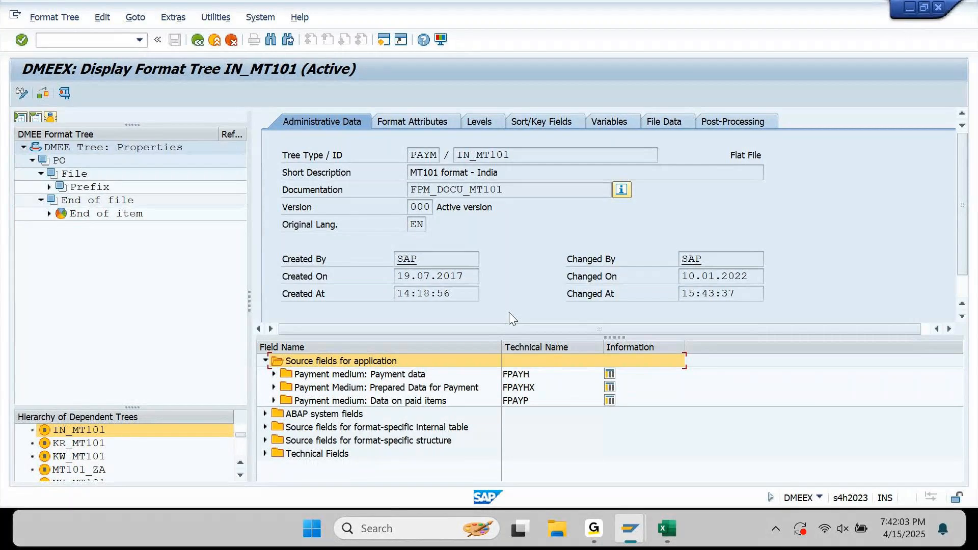
left_click(679, 538)
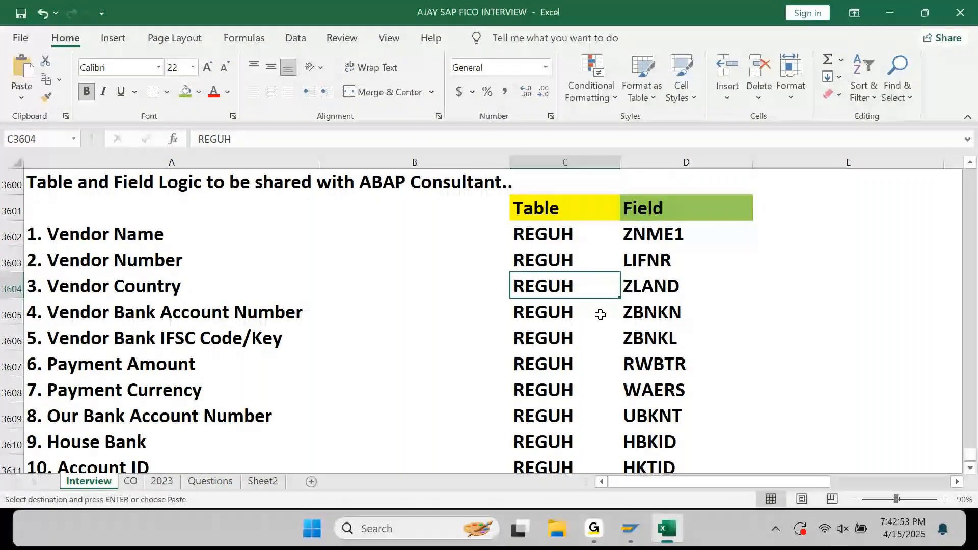
key("Up")
key("Up")
key("Left")
key("Left")
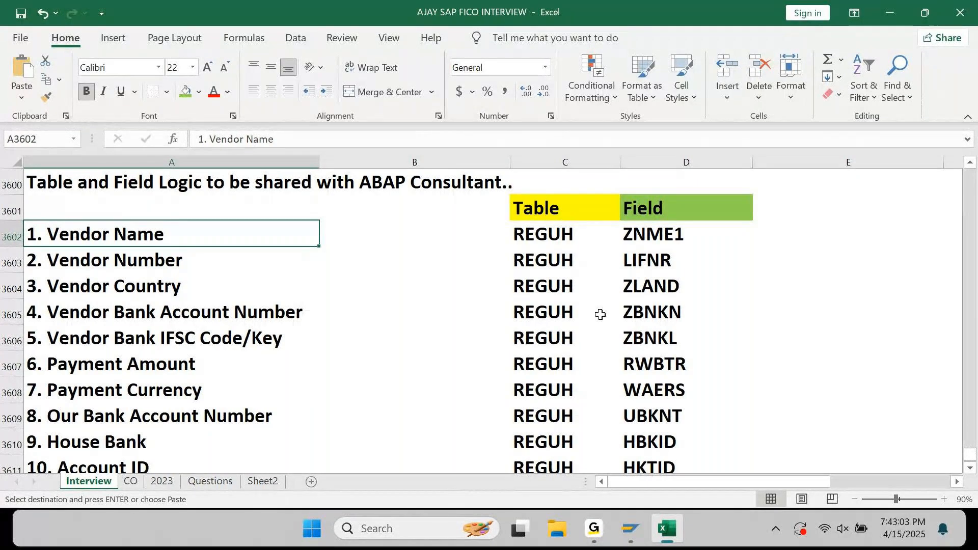
key("Right")
key("Right")
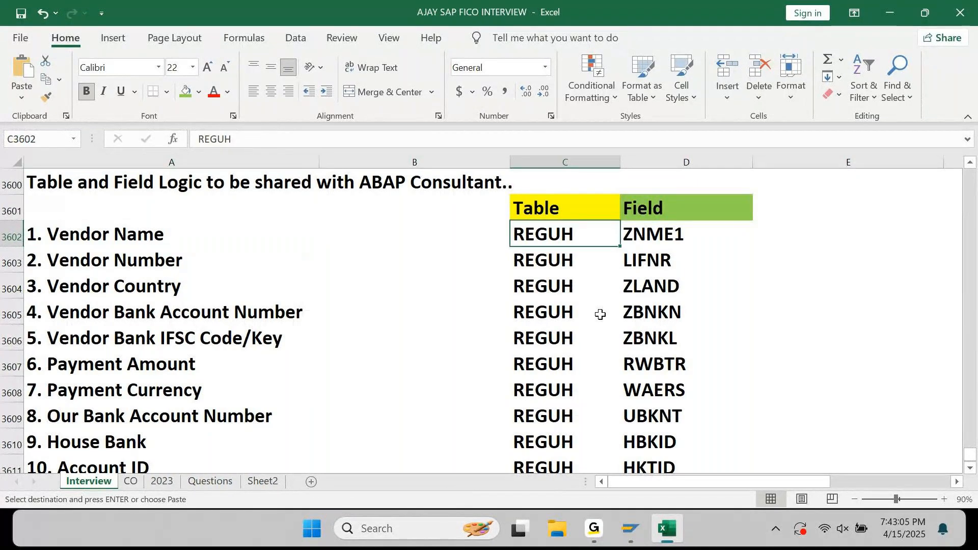
key("Up")
key("shift+Right")
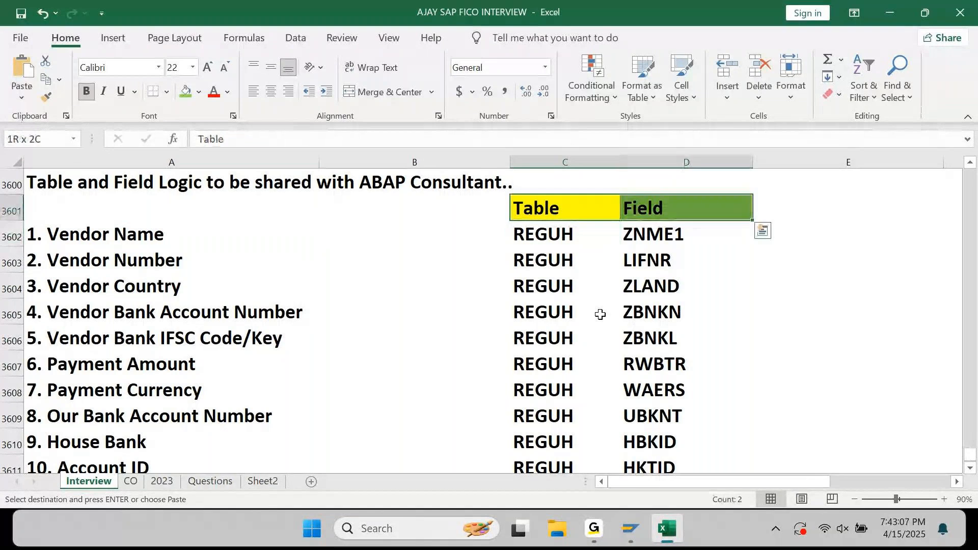
key("ctrl+shift+Down")
key("Left")
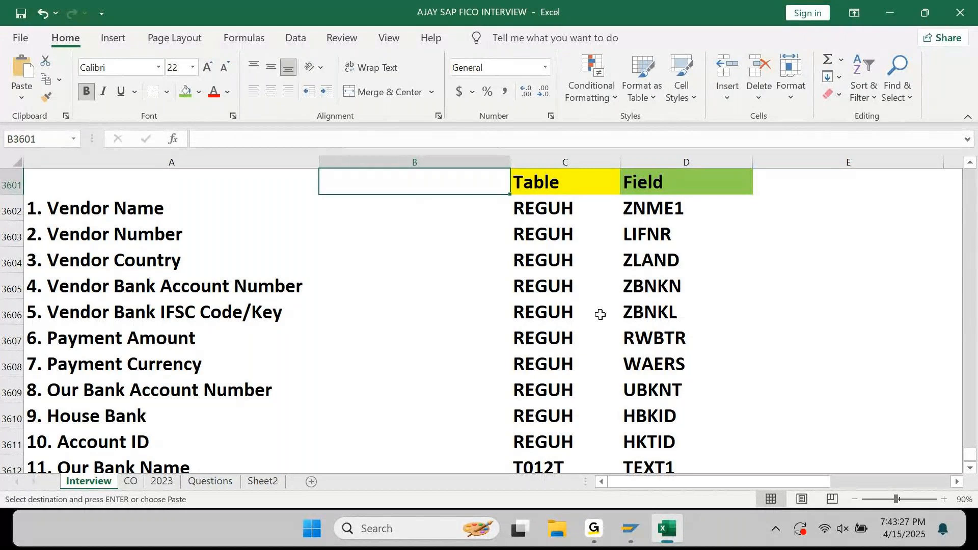
key("Down")
key("Right")
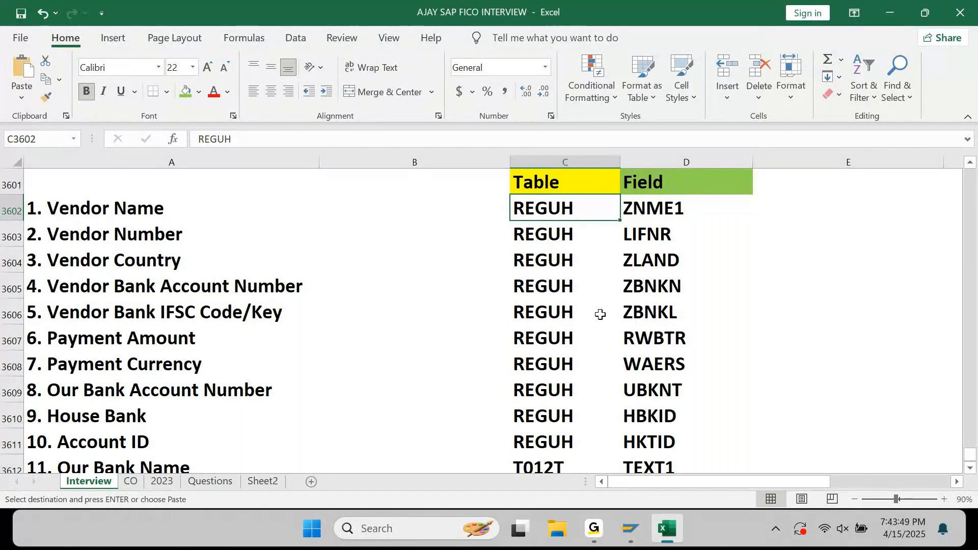
key("Down")
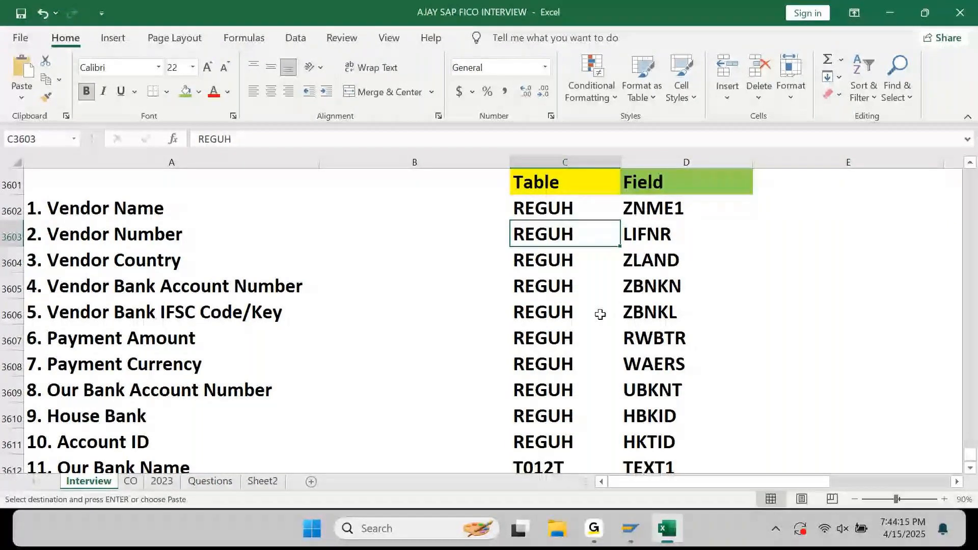
left_click(599, 536)
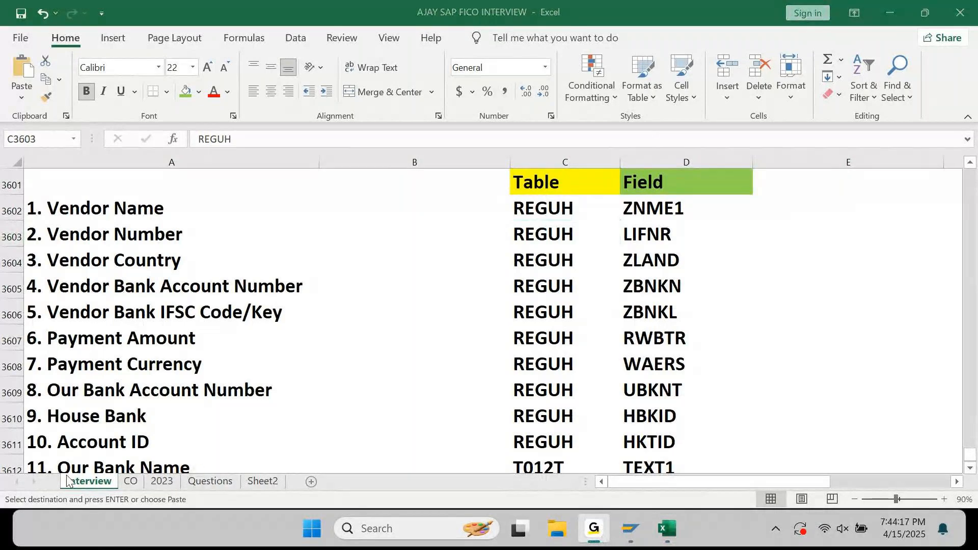